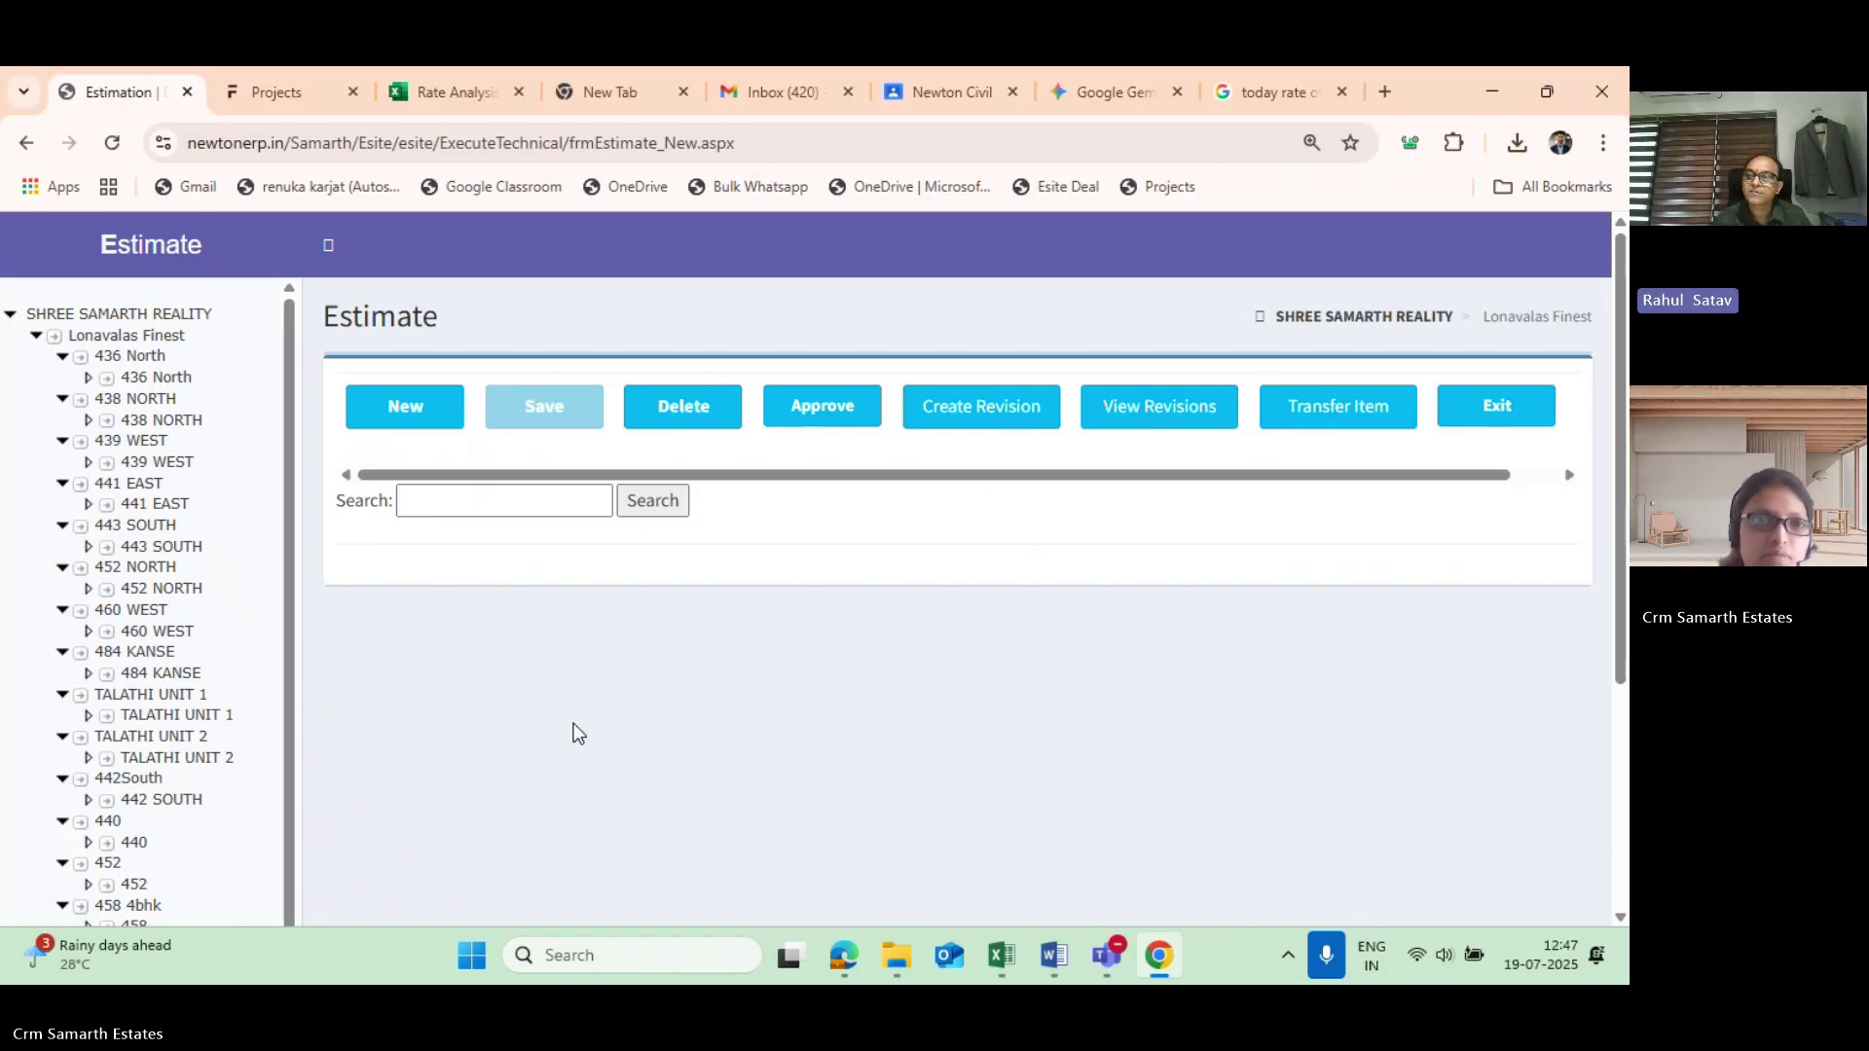
Return from the estimate page to Rate Analysis and review the listed analyses with their total rates.
click(25, 143)
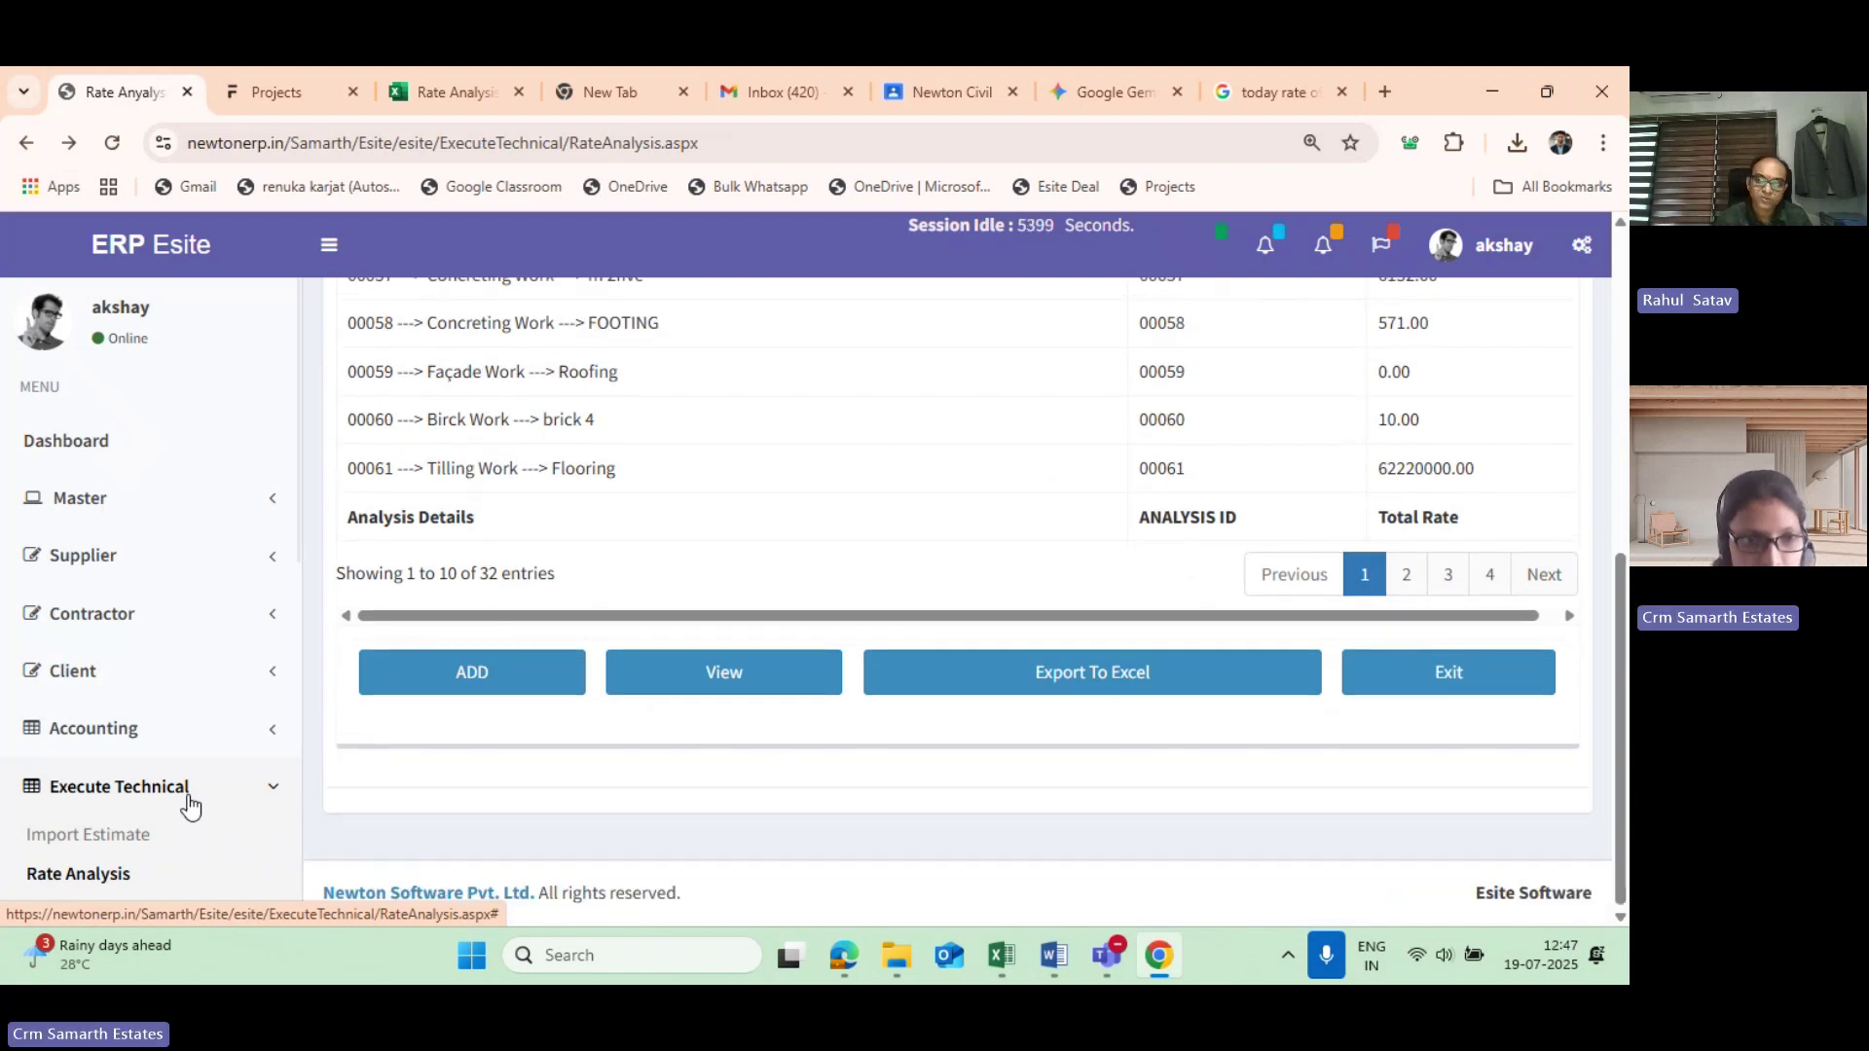
click(58, 876)
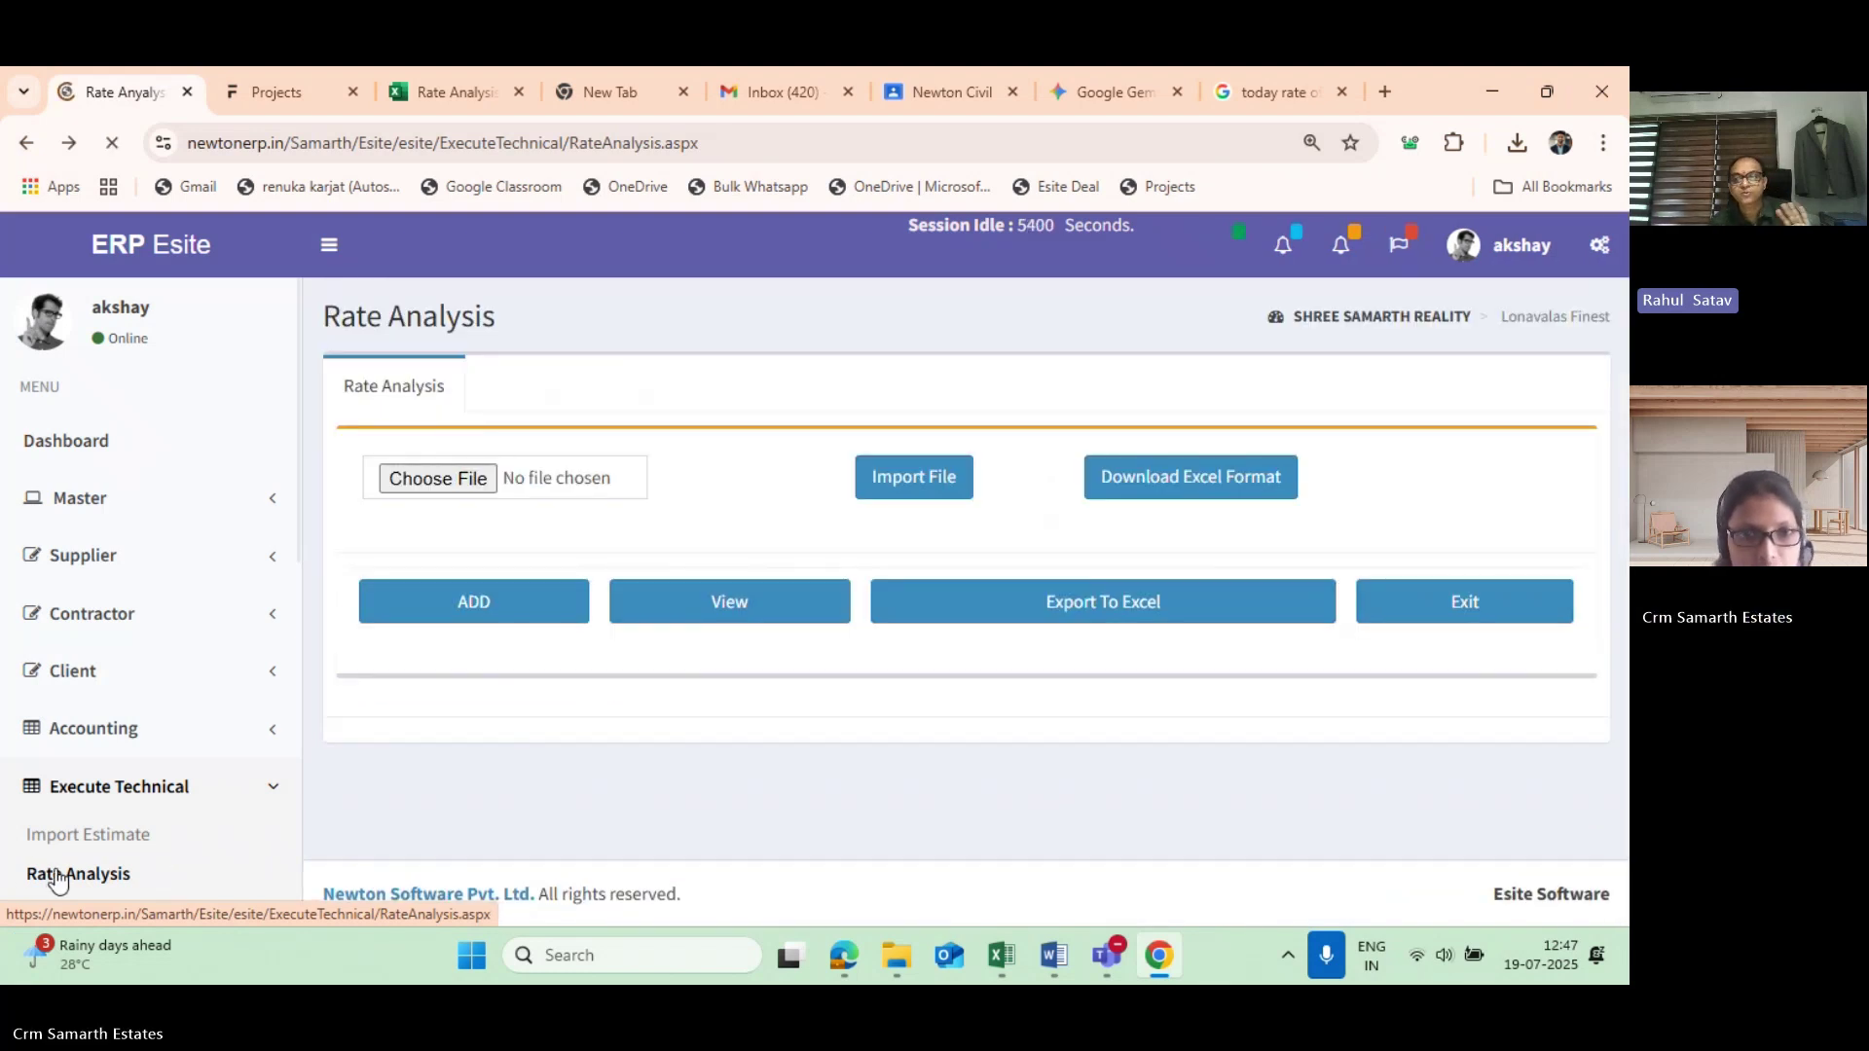
scroll(487, 668, down, 4)
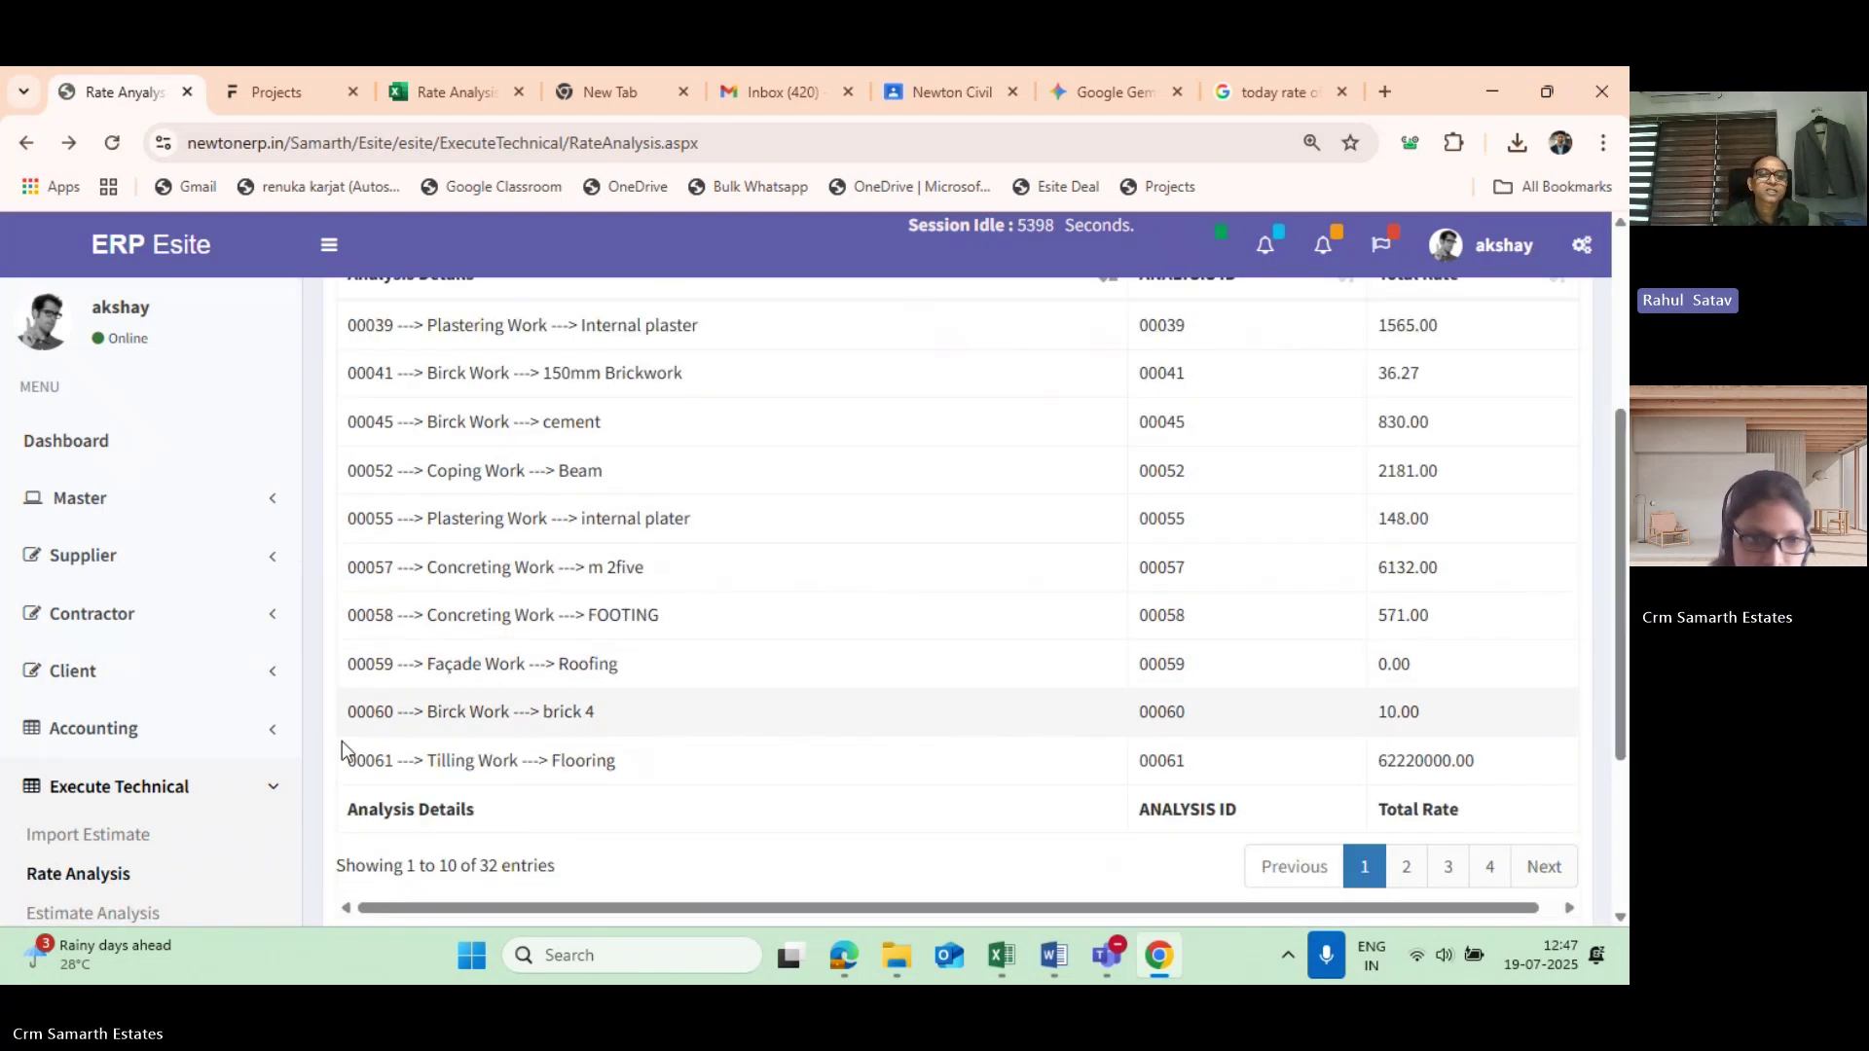
scroll(136, 837, down, 1)
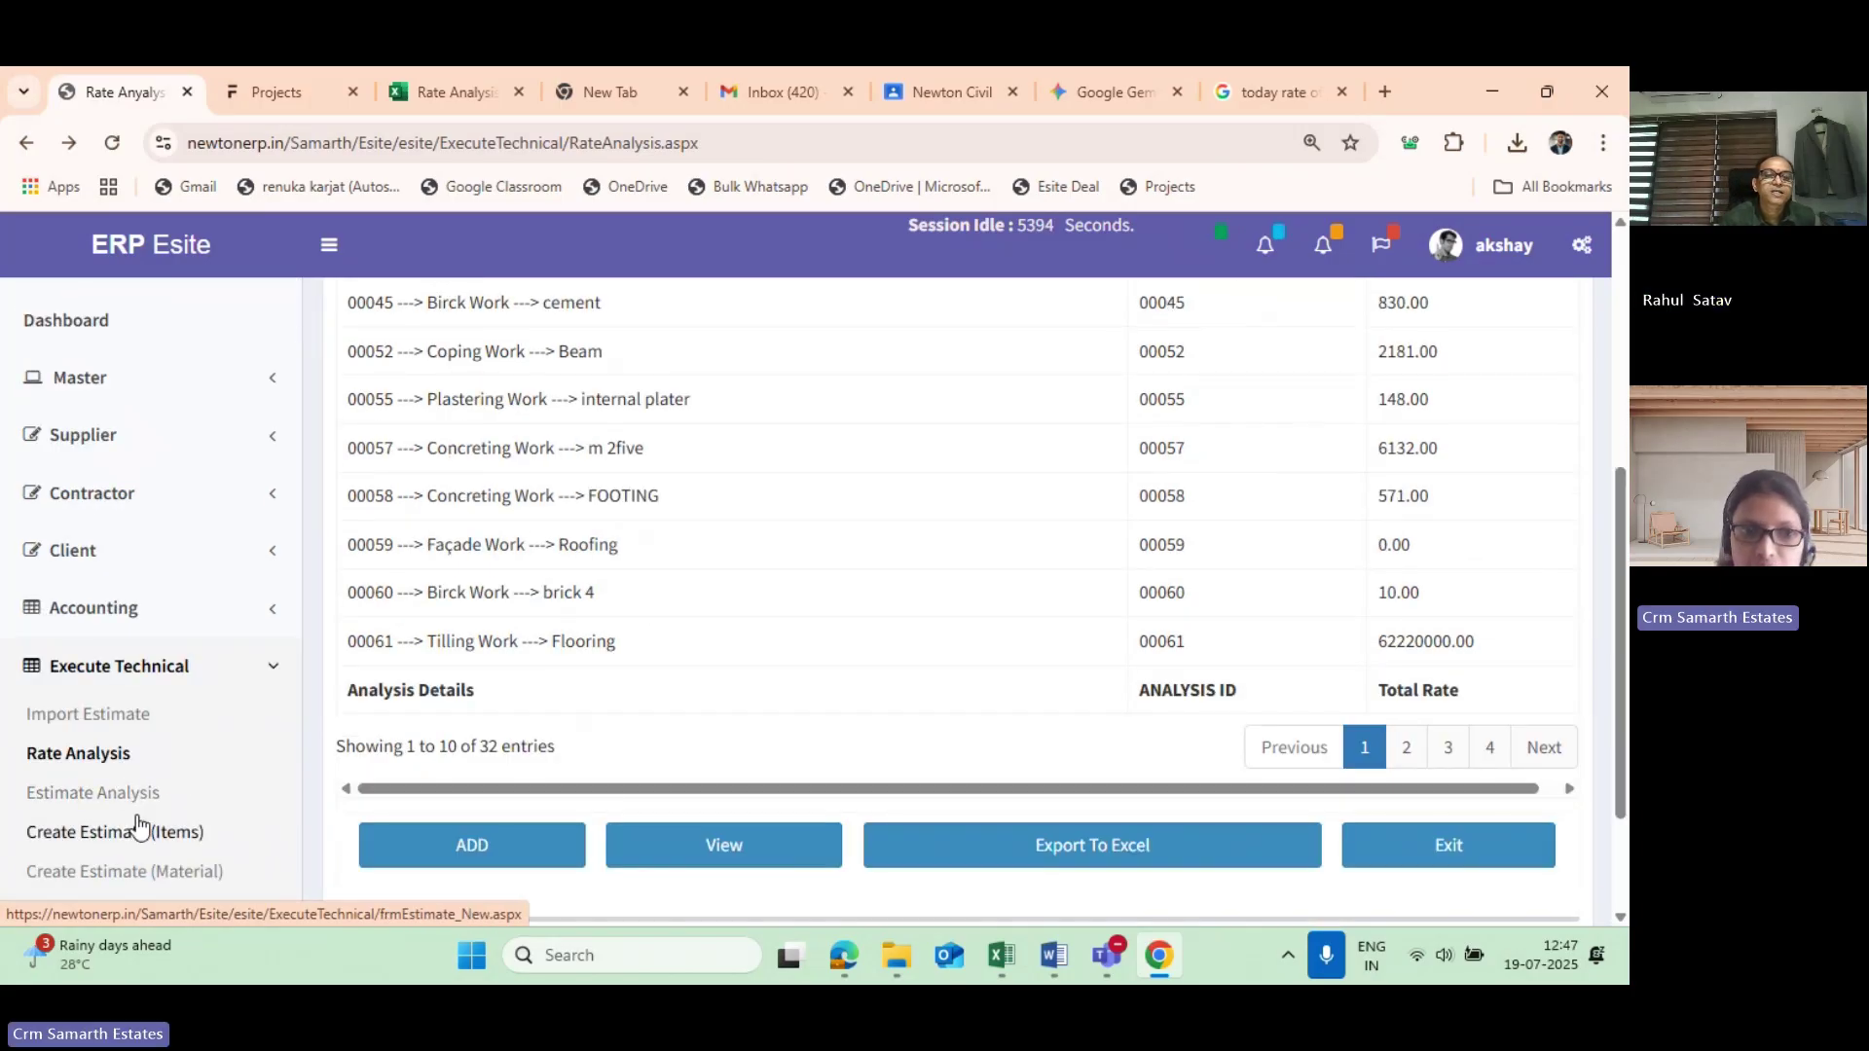
Open the Create Estimate (Items) page under Execute Technical.
click(137, 822)
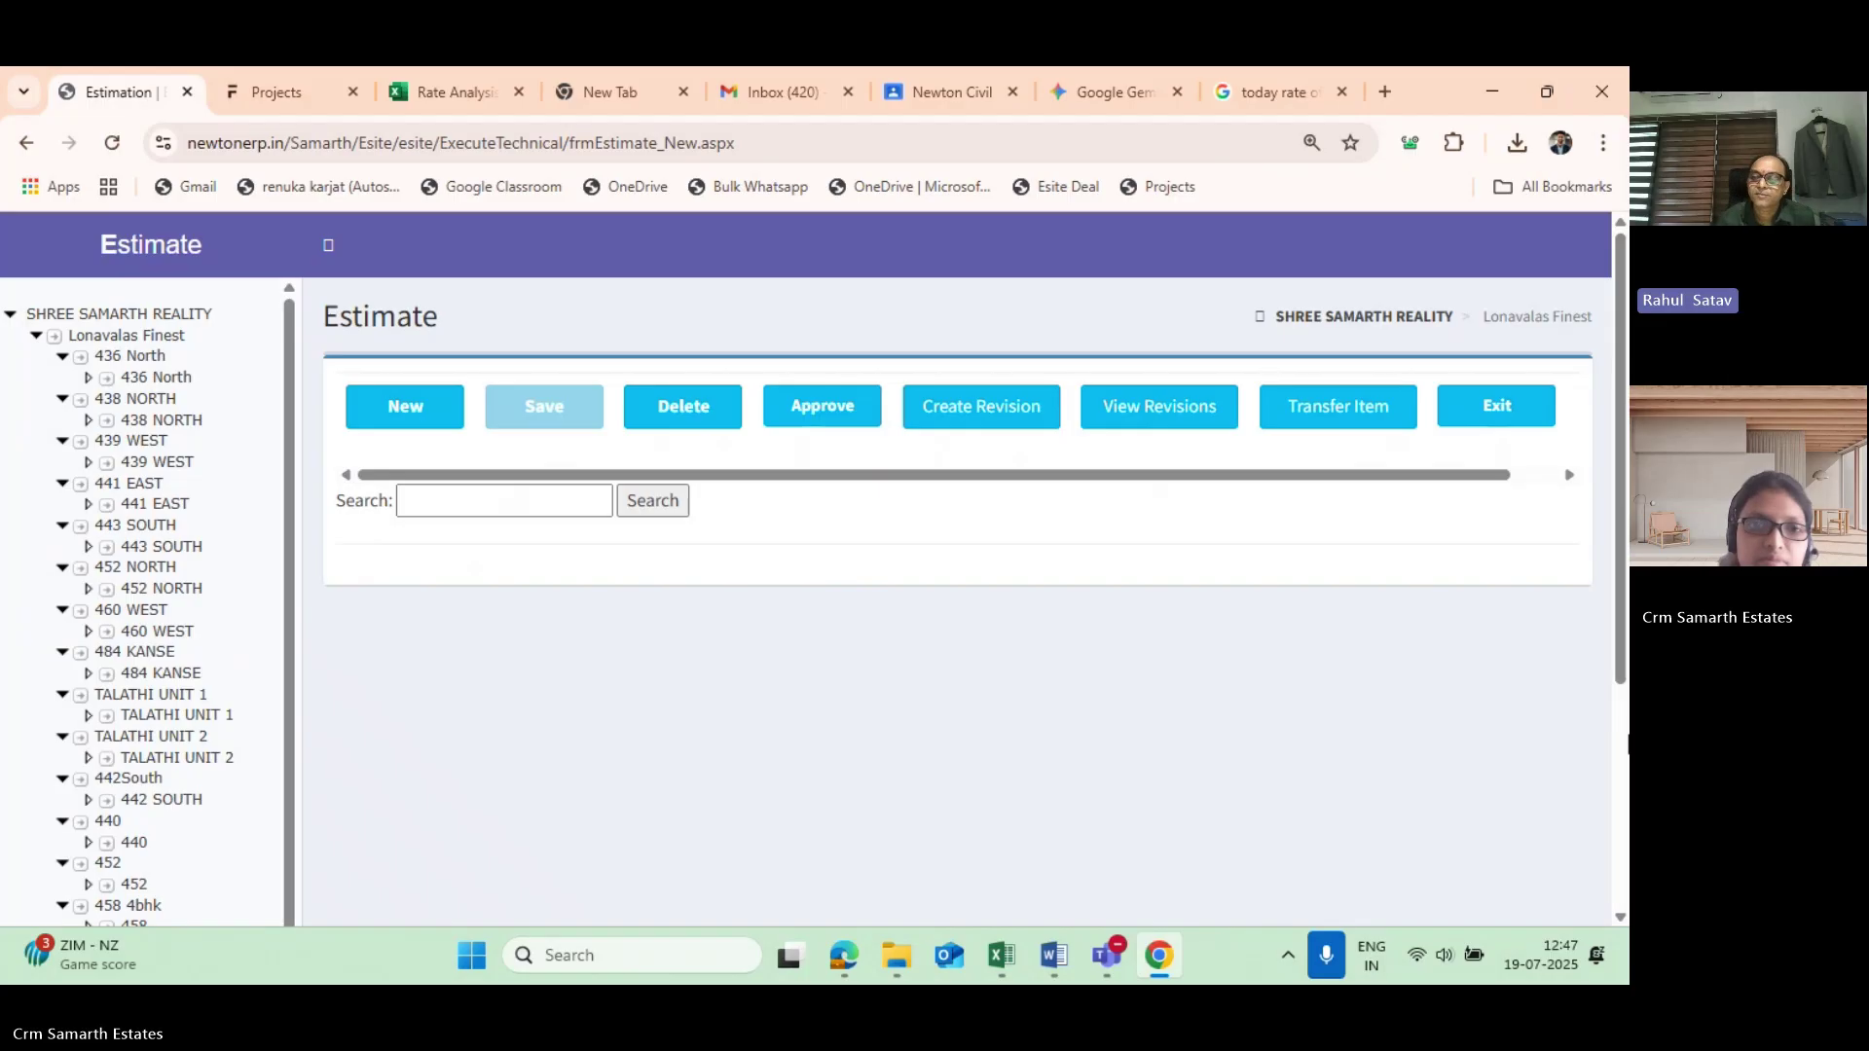
scroll(1004, 748, down, 5)
scroll(1002, 761, up, 5)
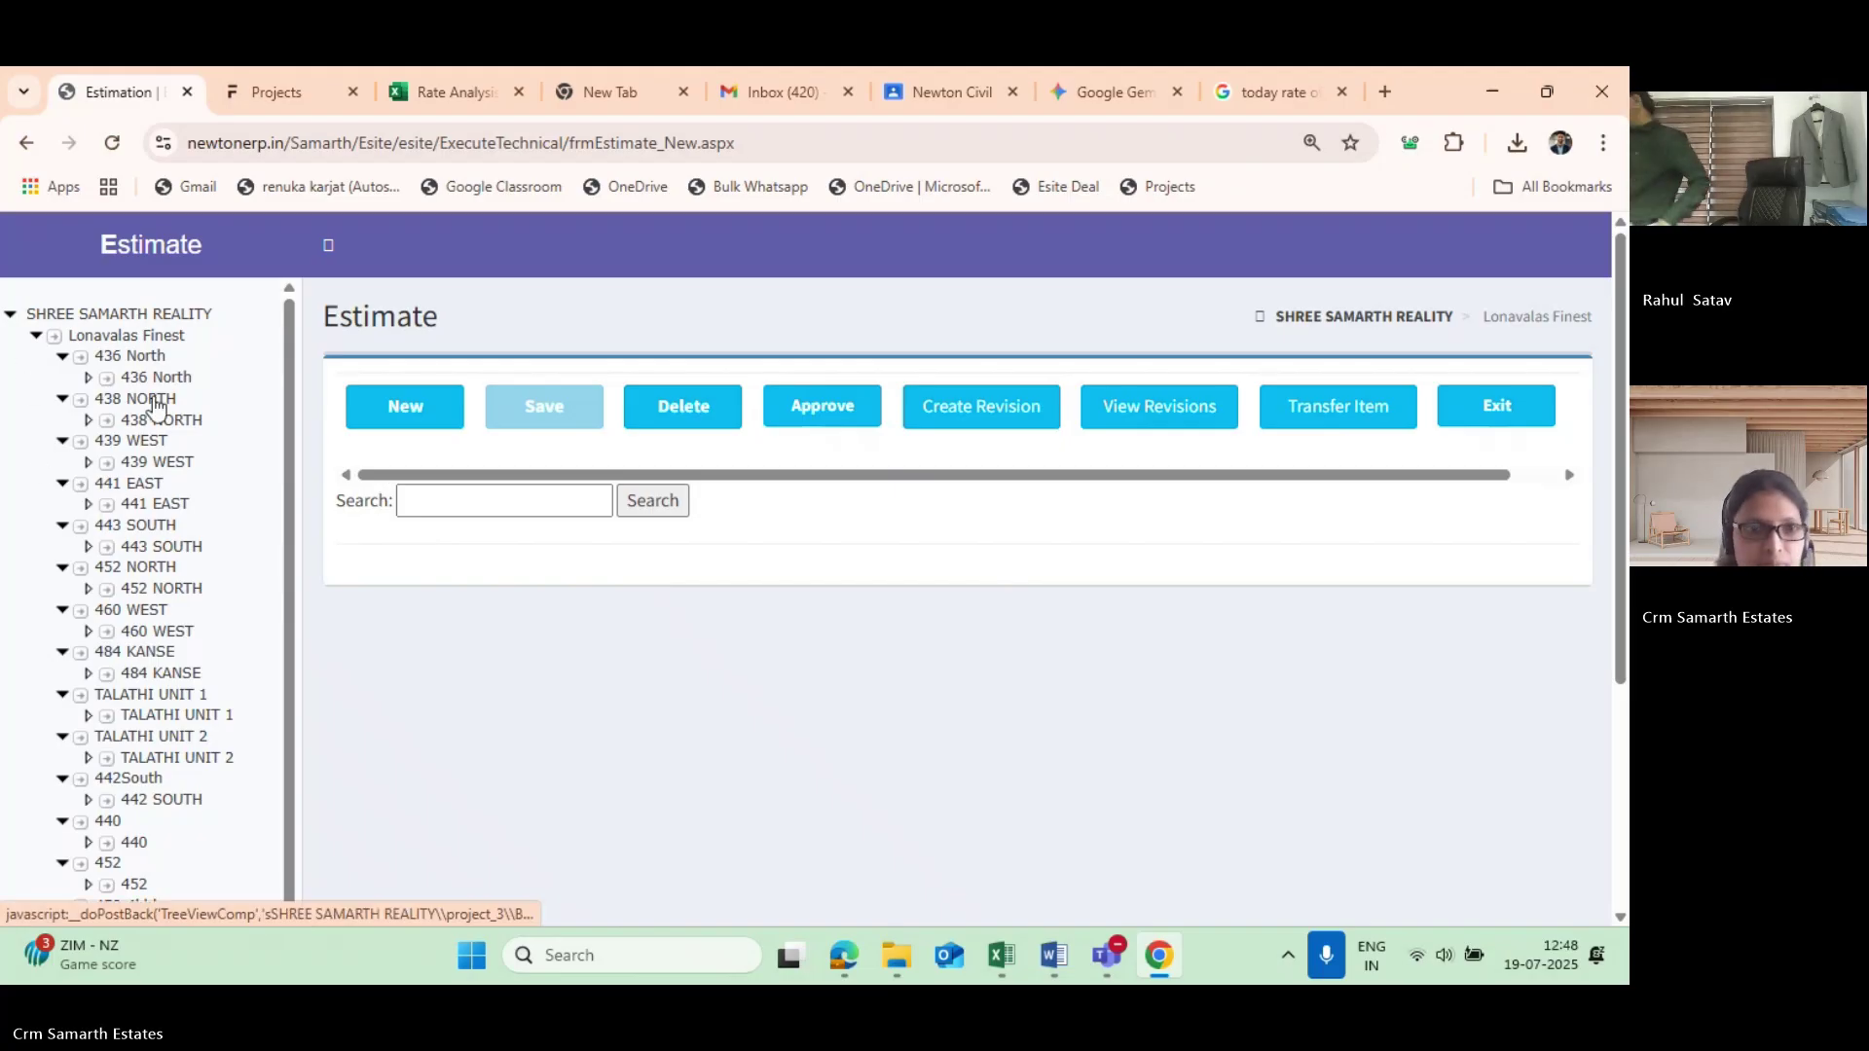
scroll(208, 609, down, 1)
scroll(208, 609, up, 1)
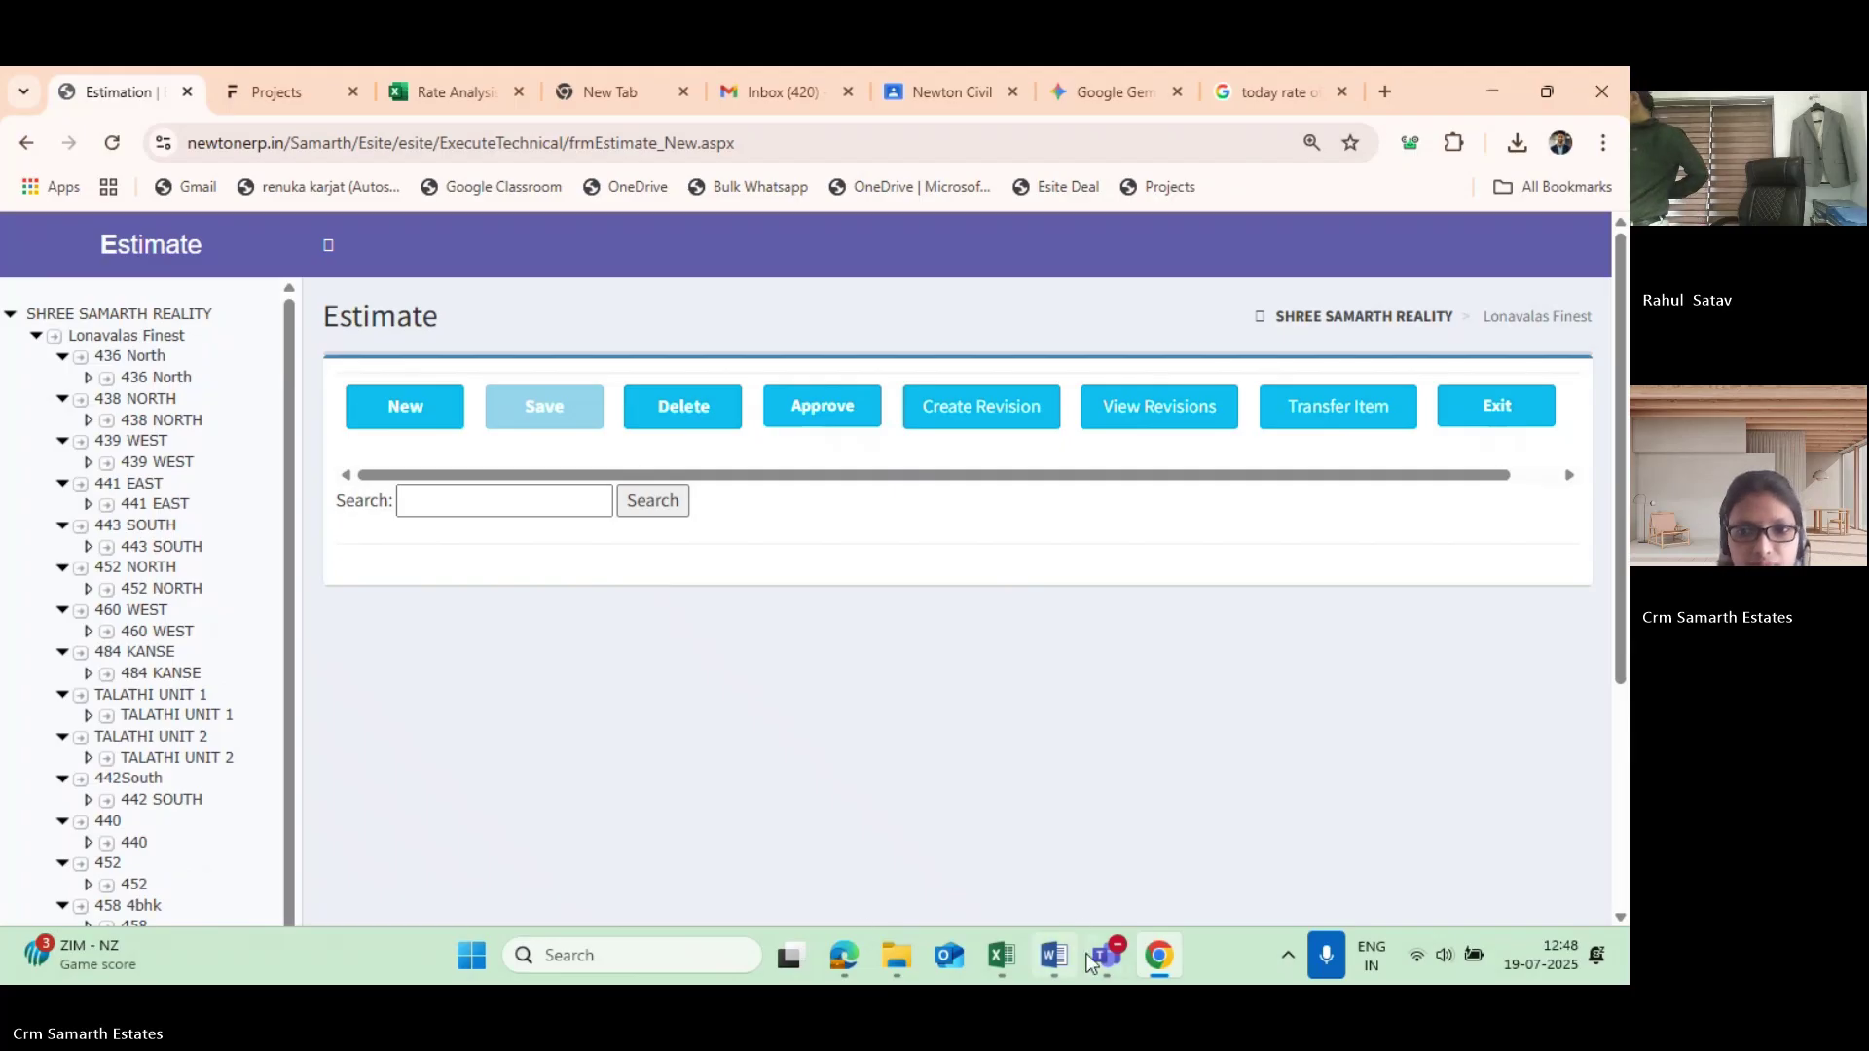
mouse_move(1100, 958)
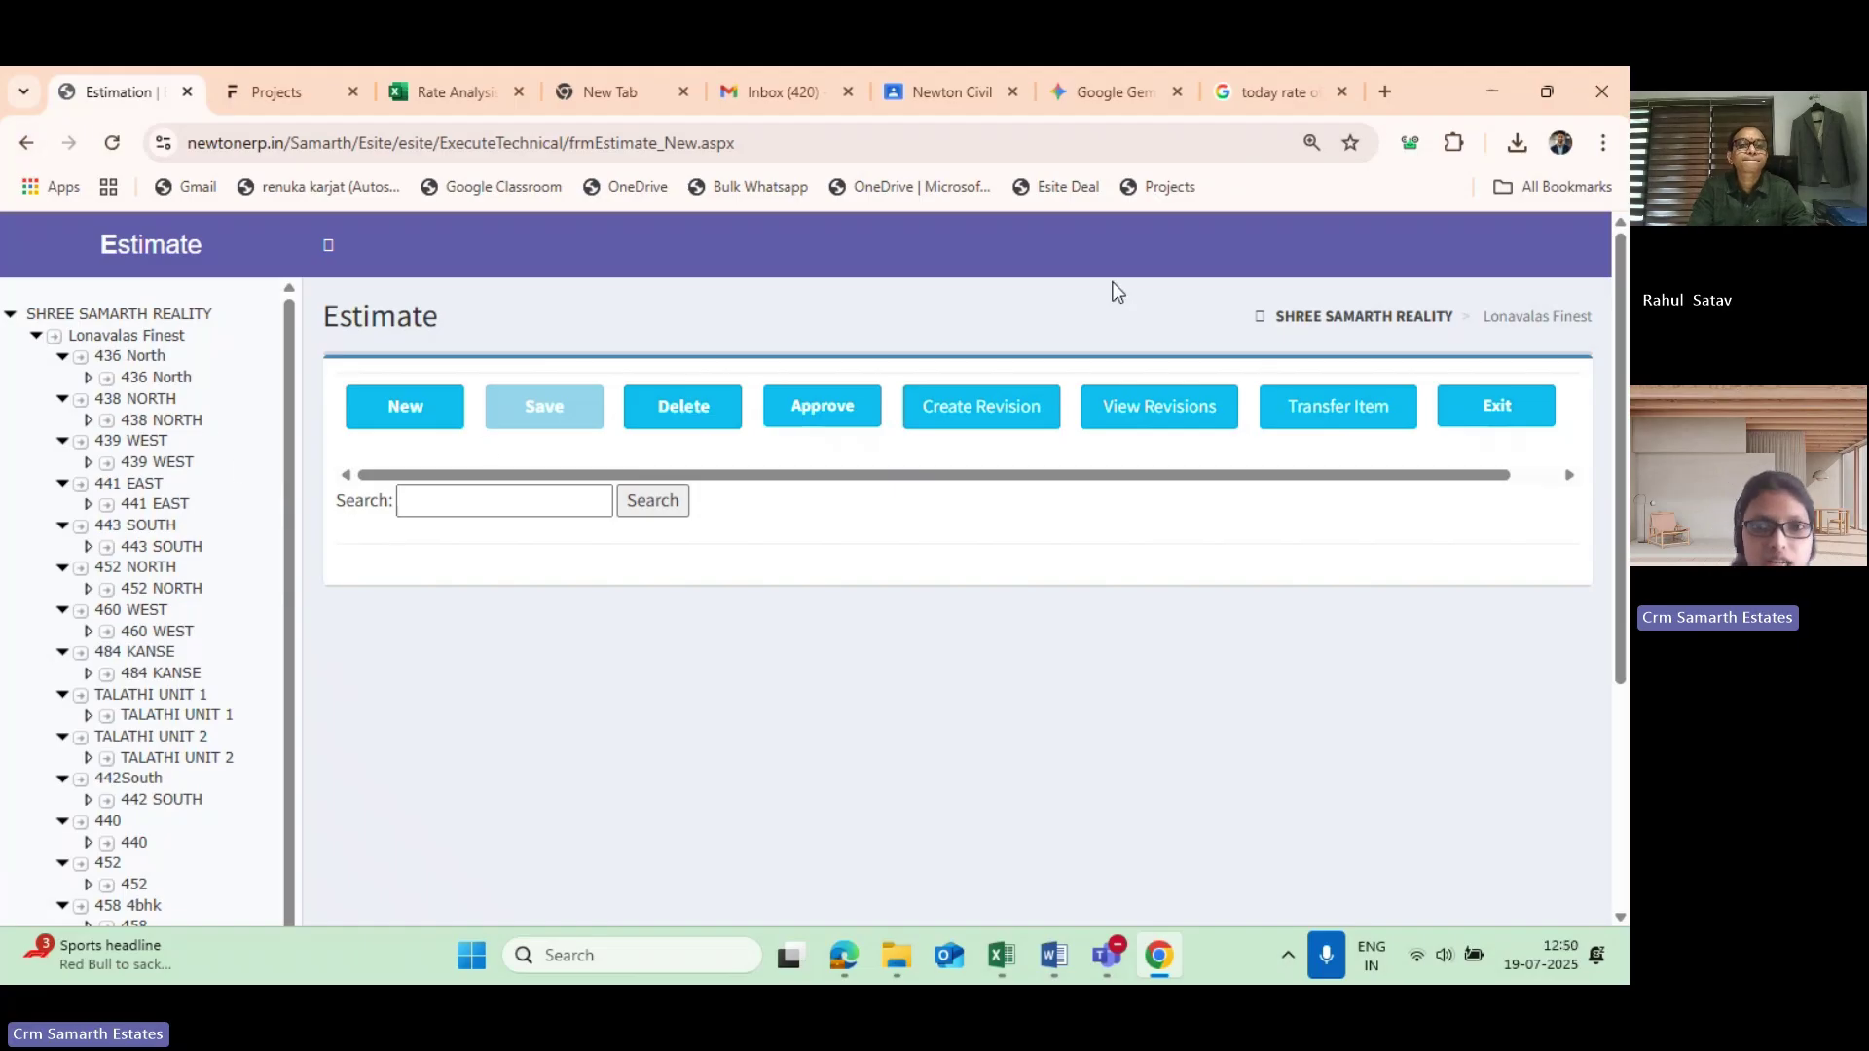
Examine the buildings, wings and floors listed under the Lonavalas Finest project, down to building 450 A.
scroll(1259, 650, down, 2)
scroll(475, 611, up, 2)
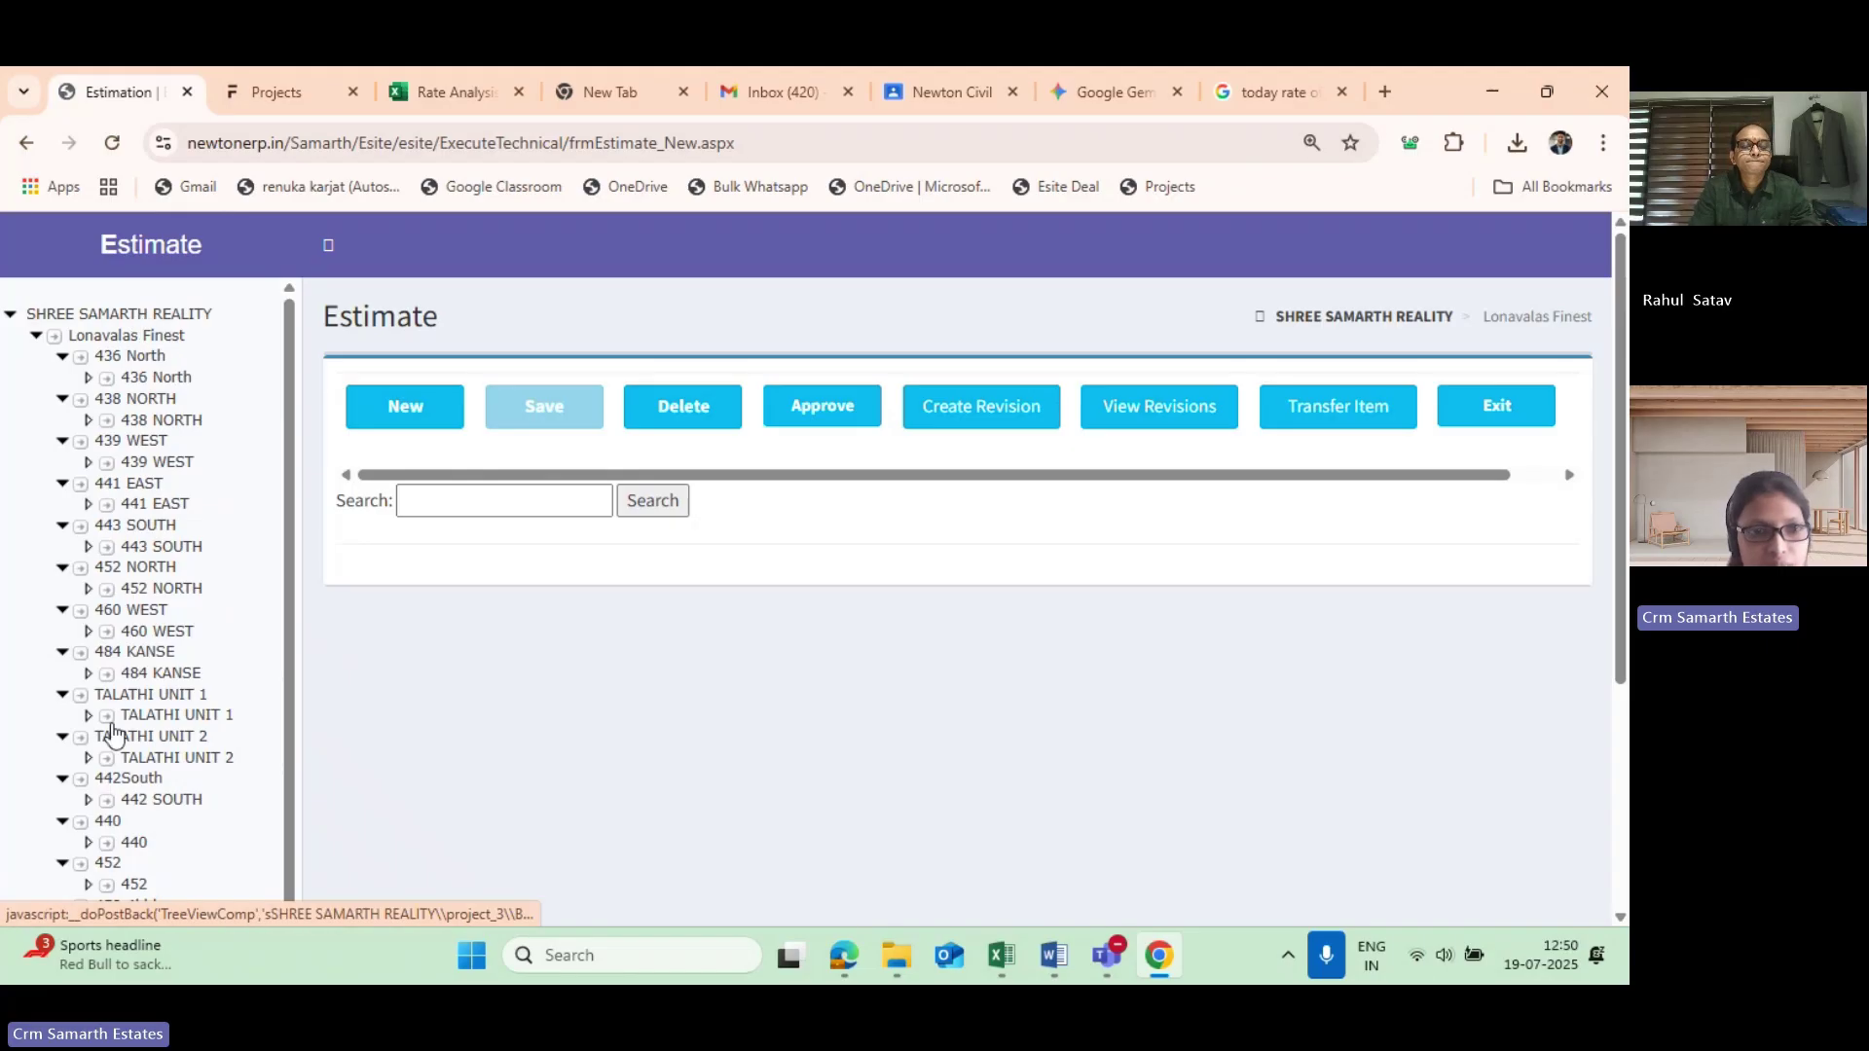
scroll(126, 784, down, 1)
scroll(127, 791, down, 1)
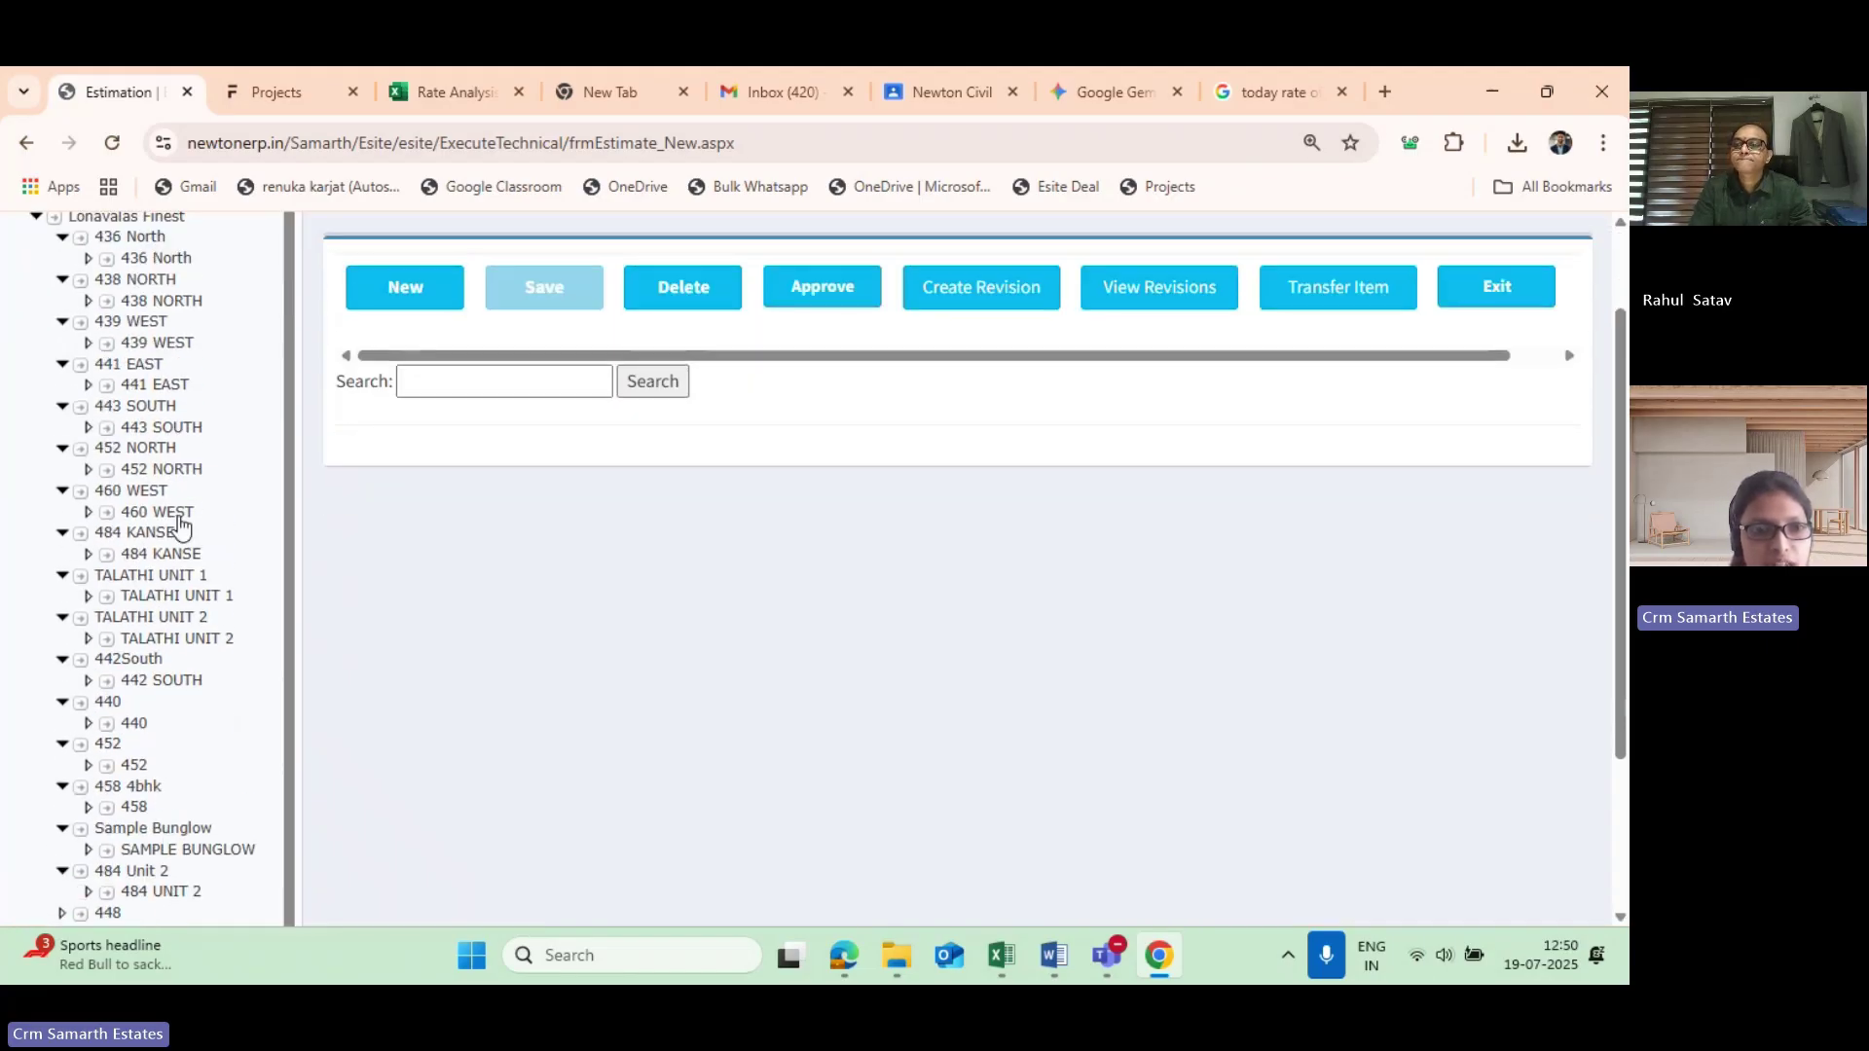
scroll(166, 682, down, 2)
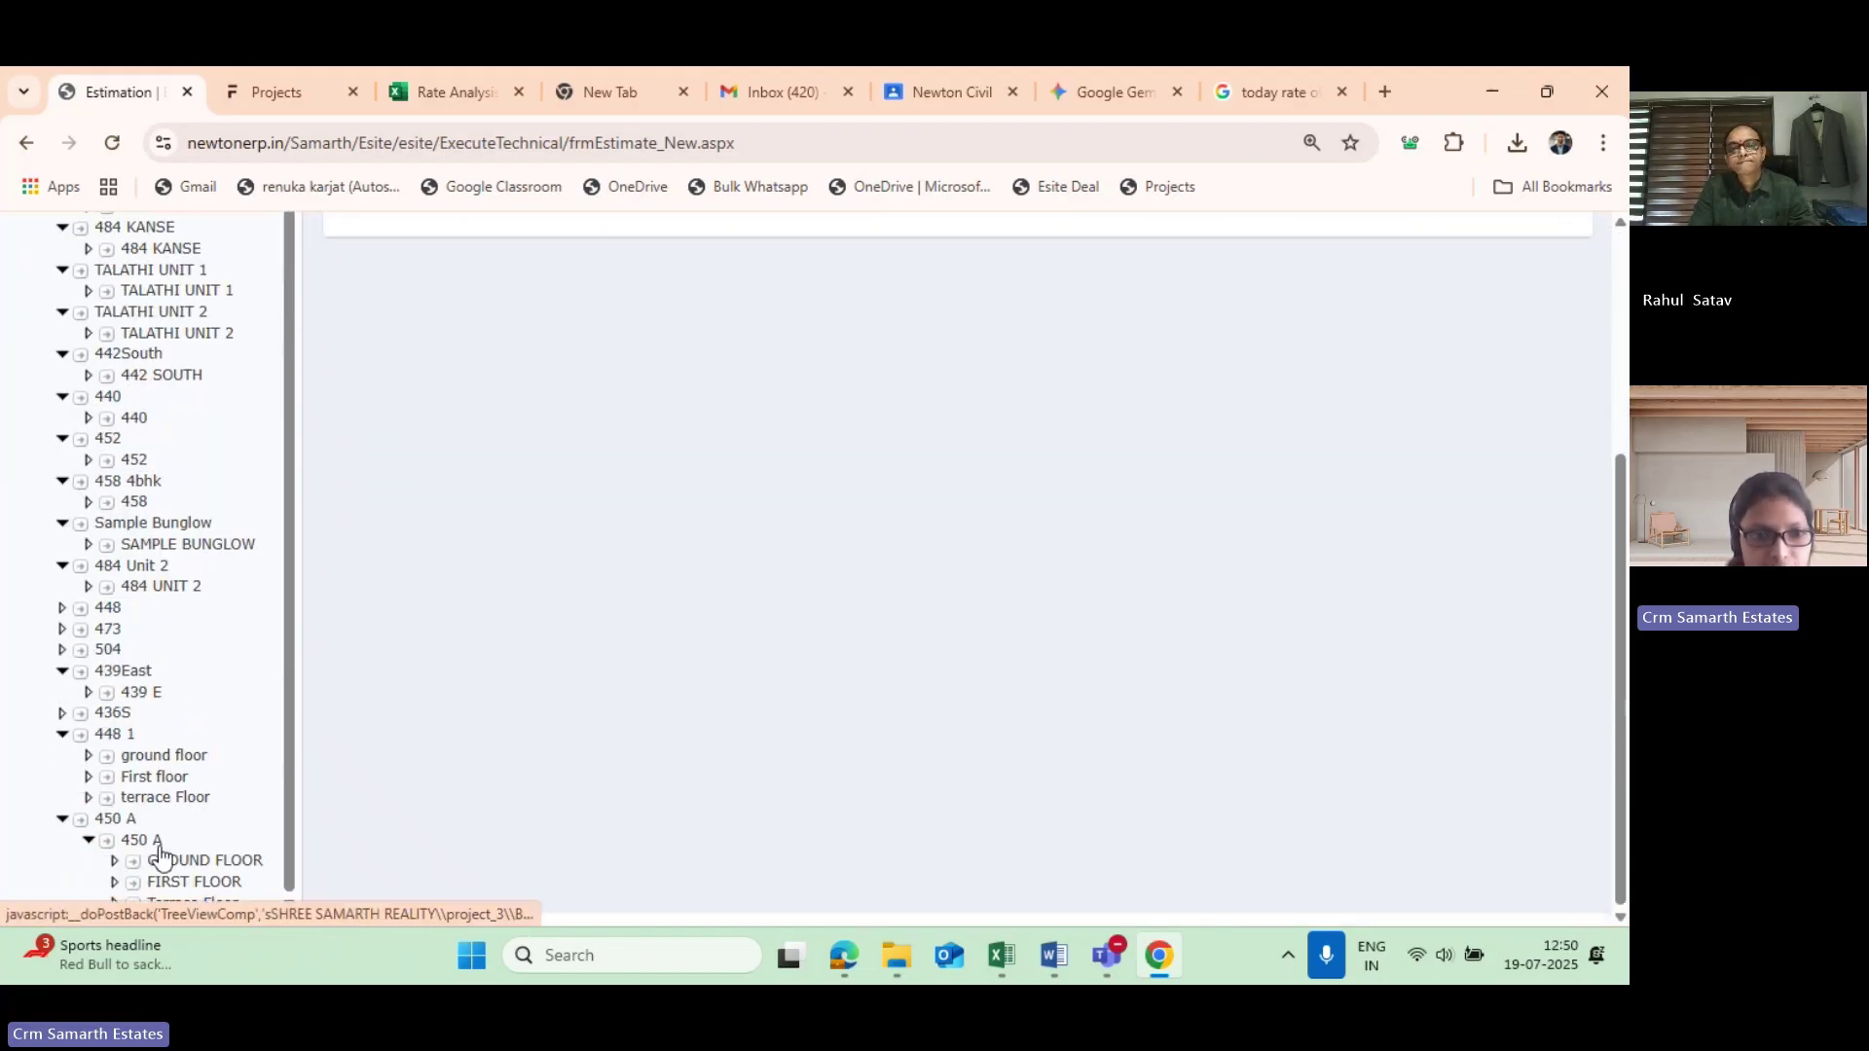
scroll(164, 837, up, 1)
scroll(132, 769, down, 1)
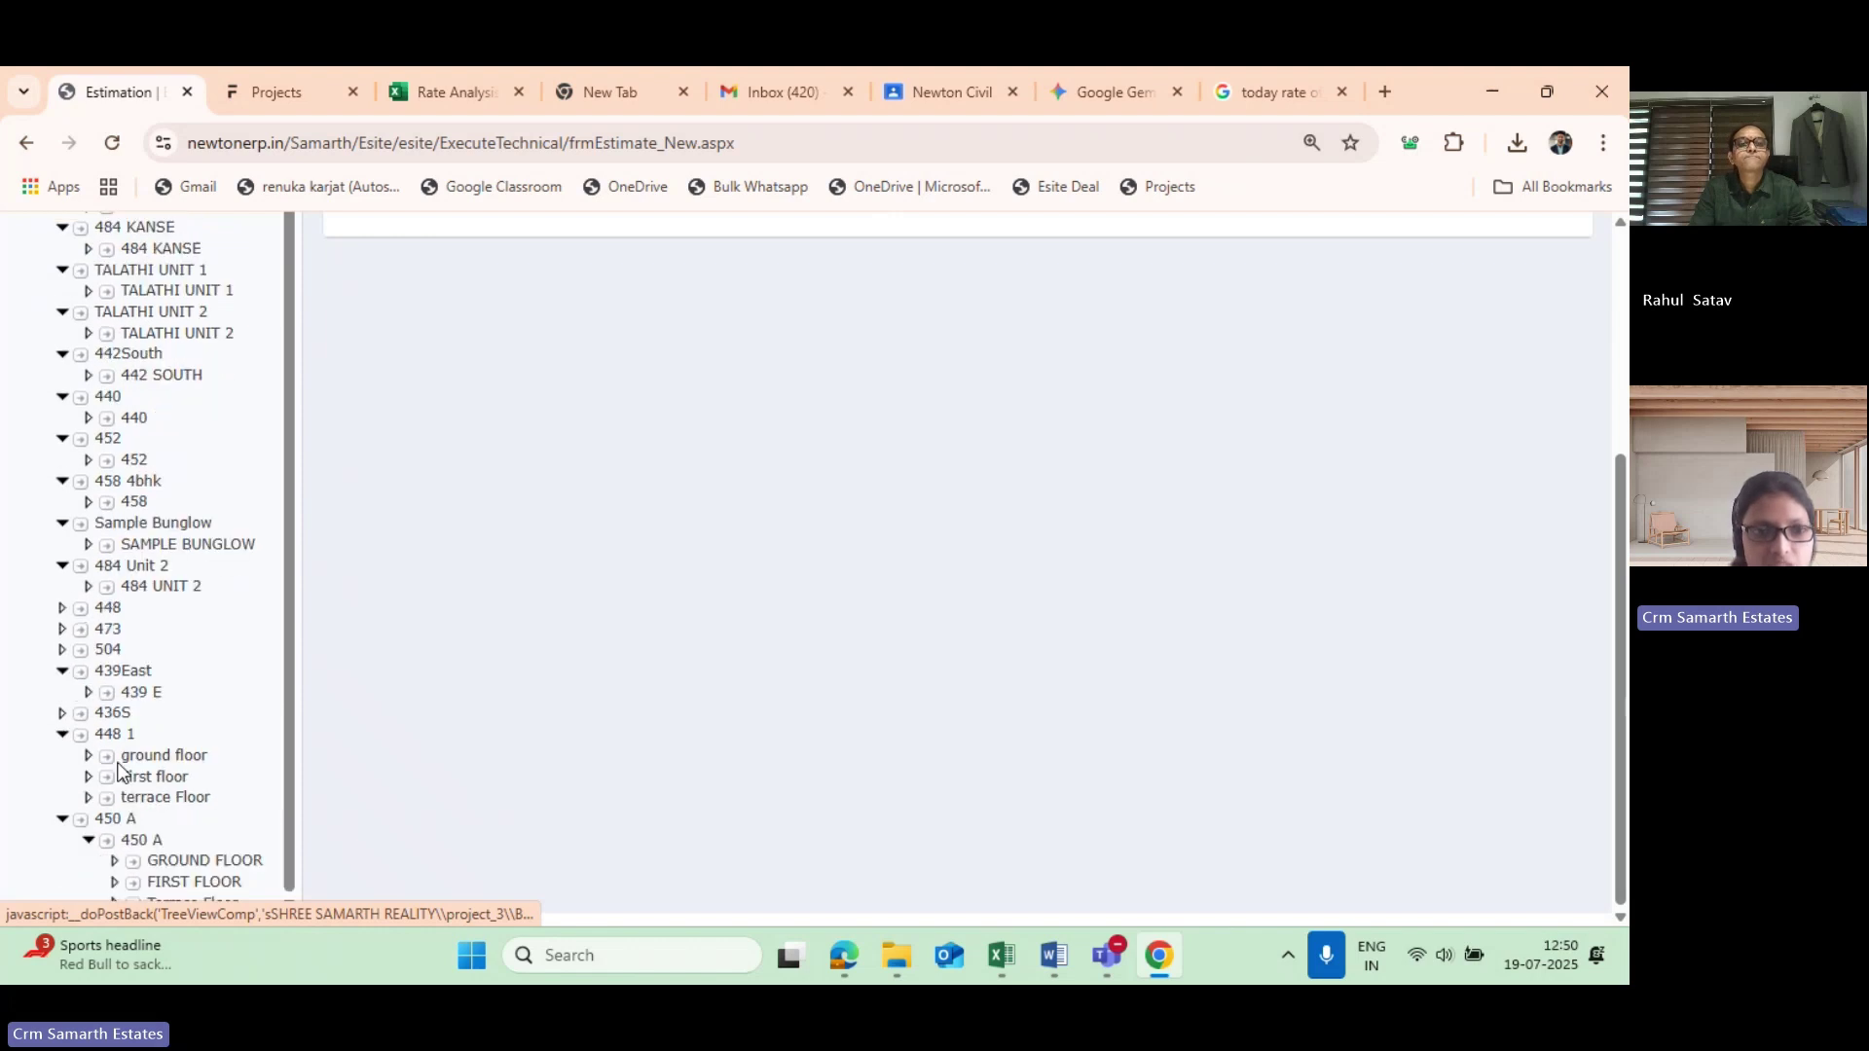
scroll(146, 702, up, 1)
scroll(146, 468, up, 3)
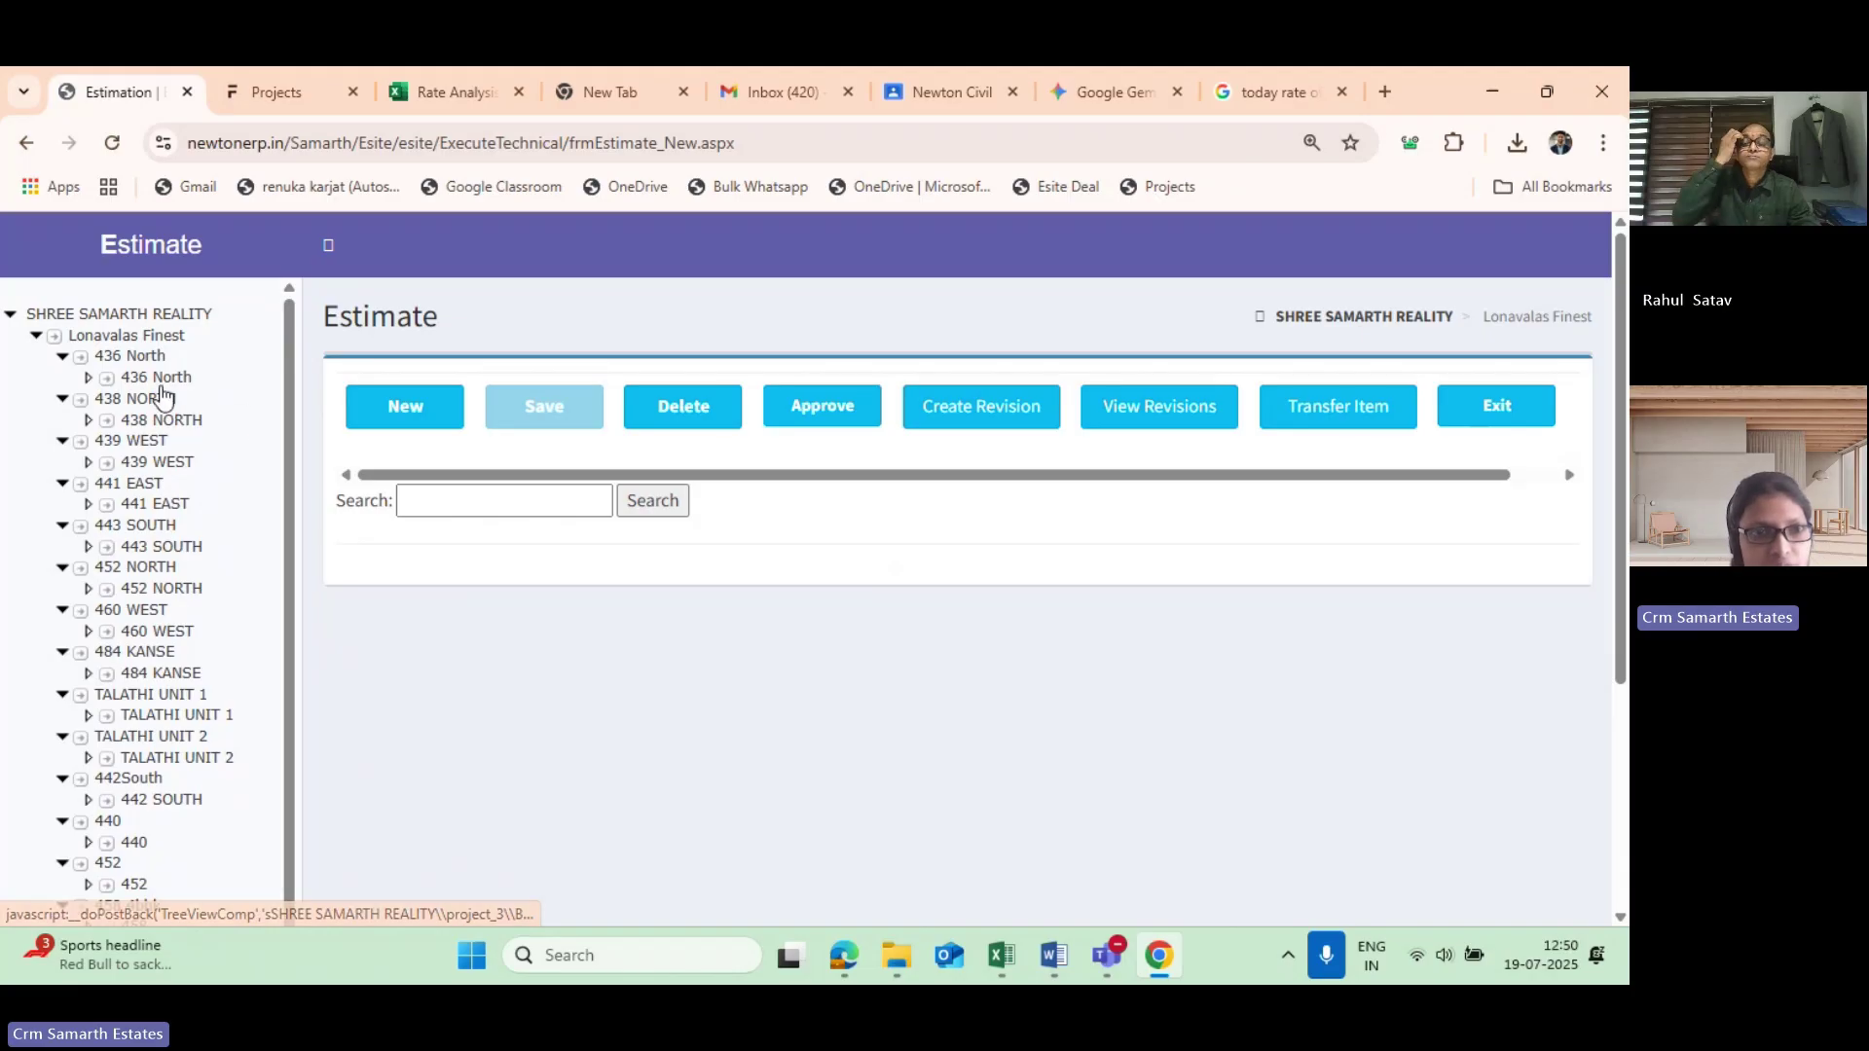
scroll(166, 642, down, 5)
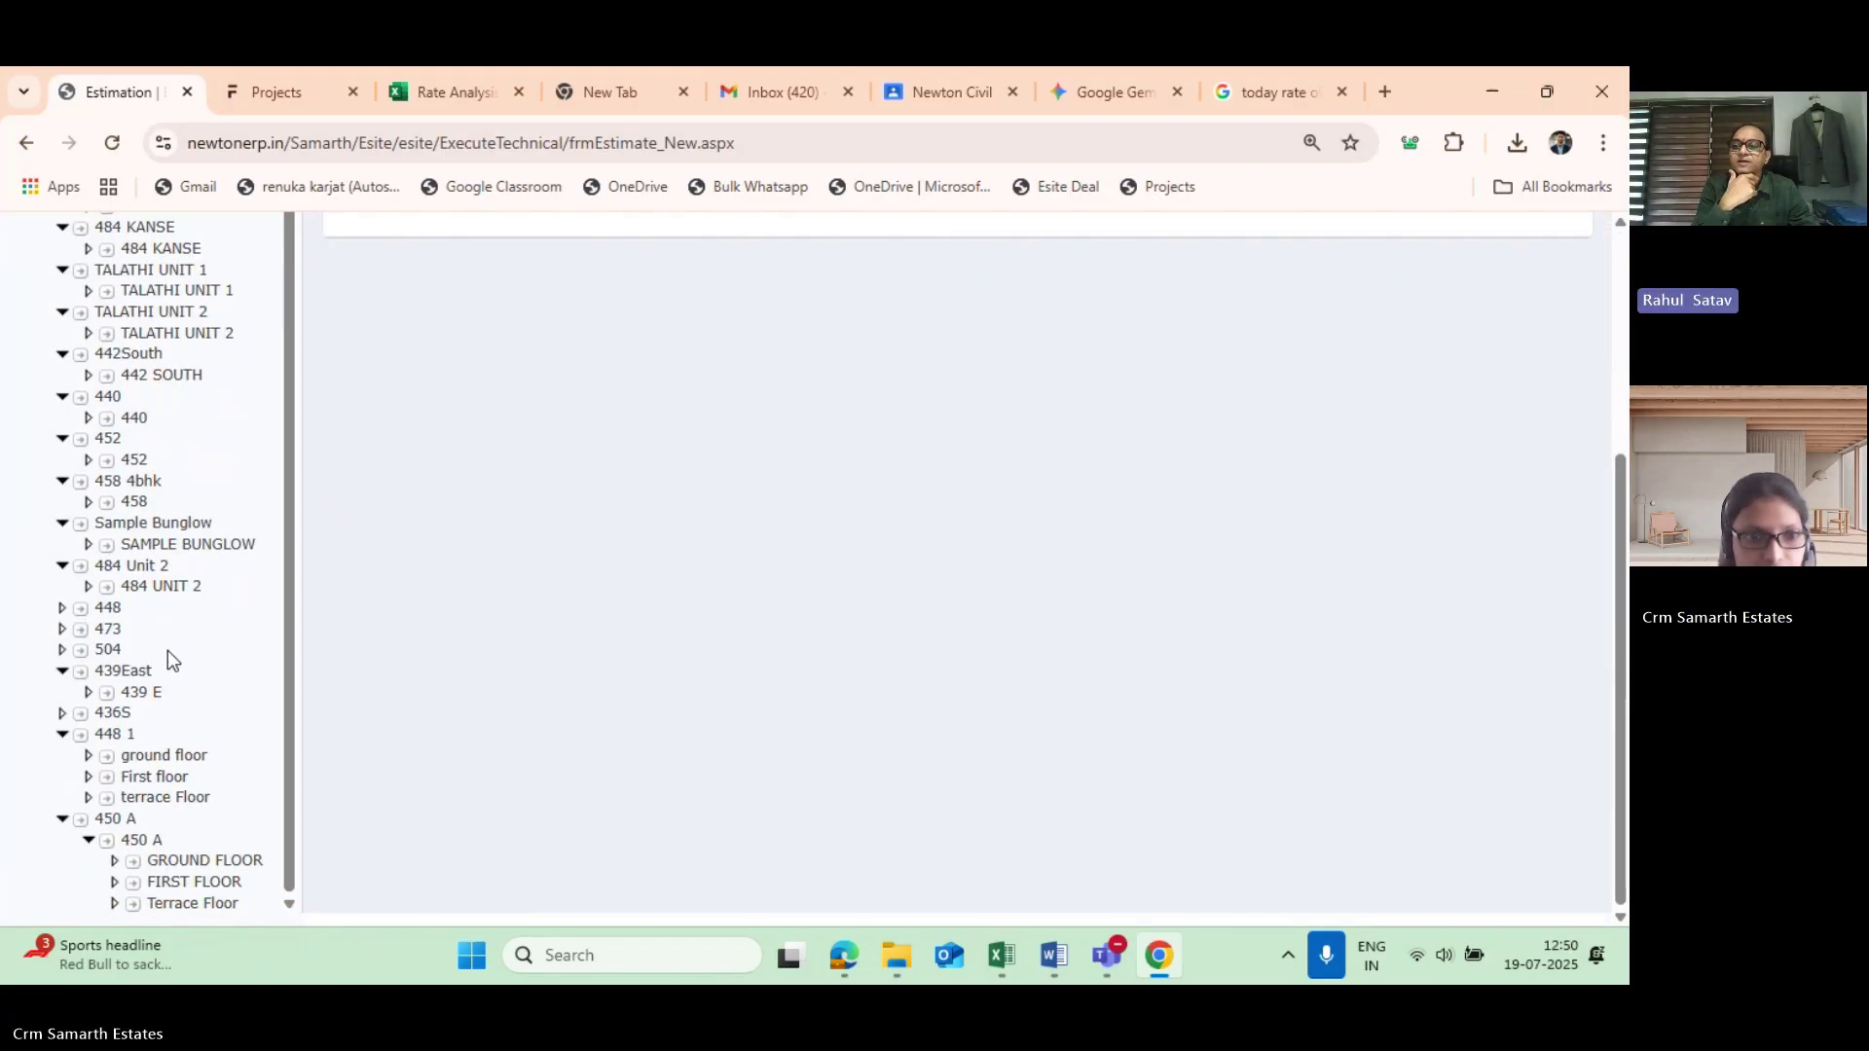
scroll(168, 650, up, 1)
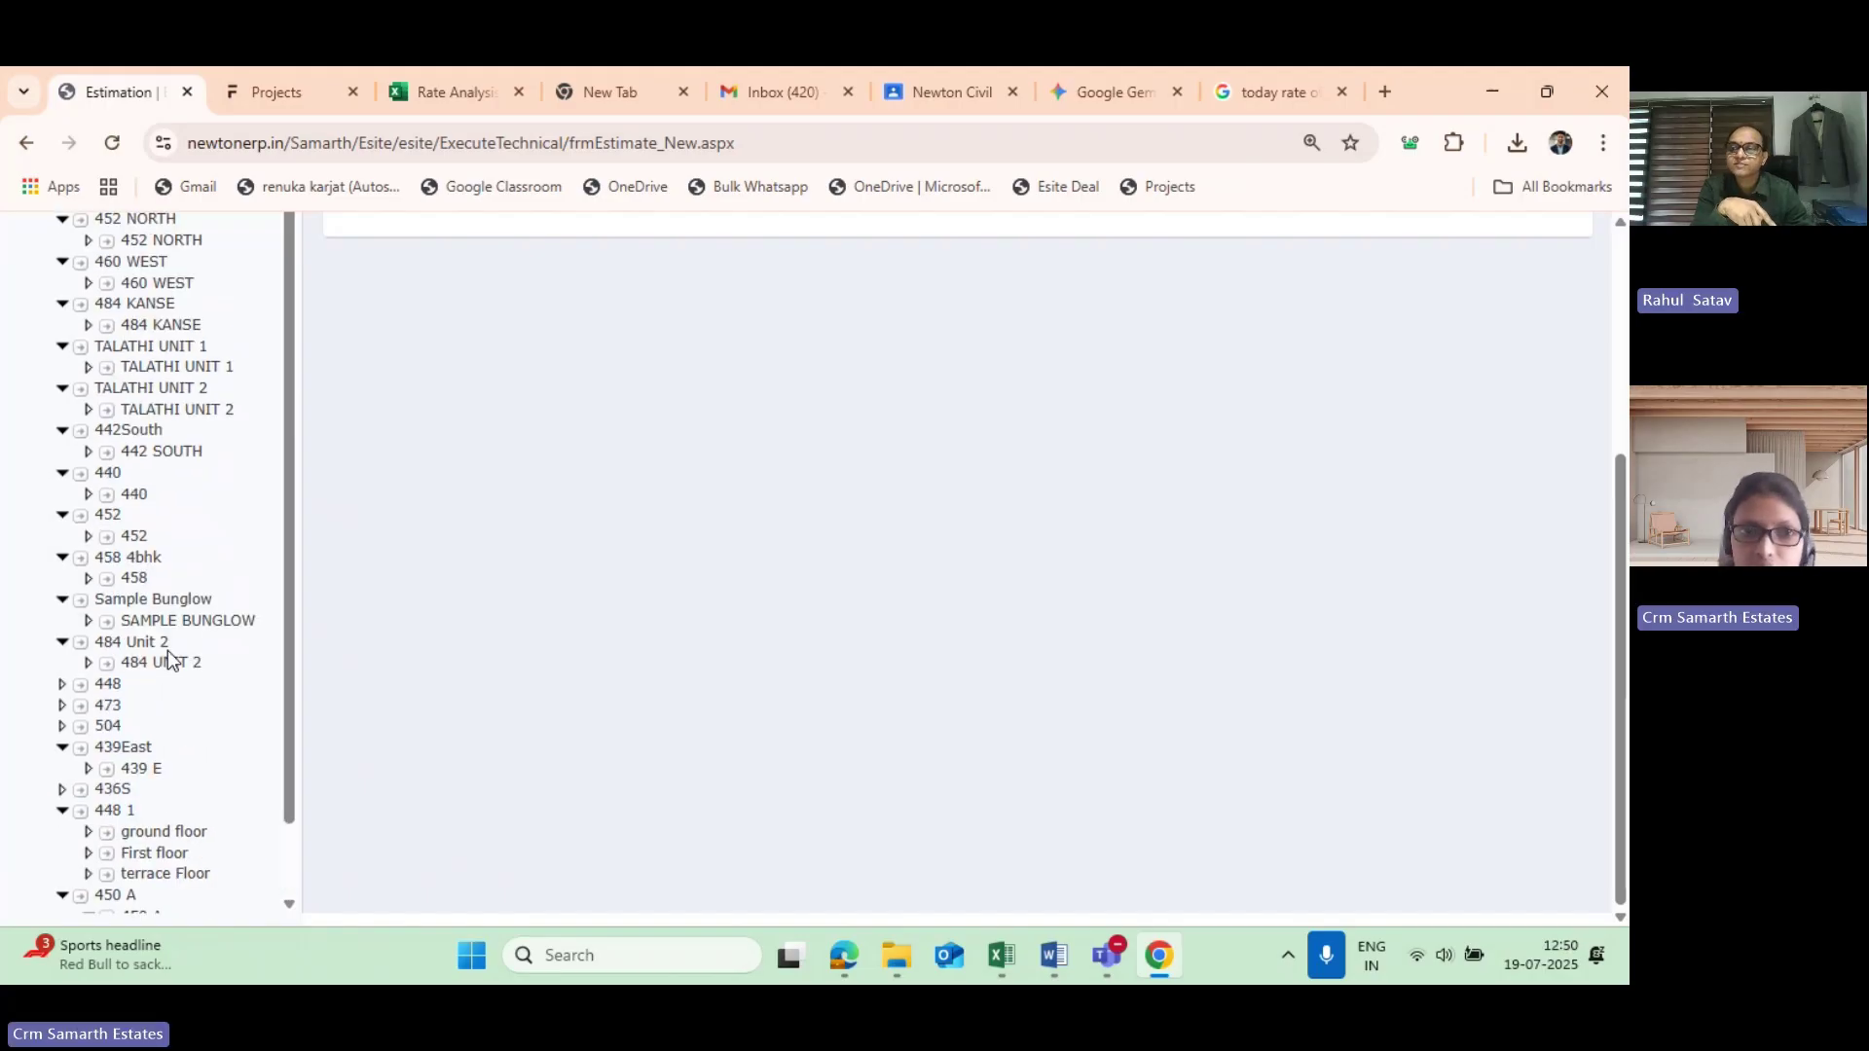
scroll(168, 660, up, 4)
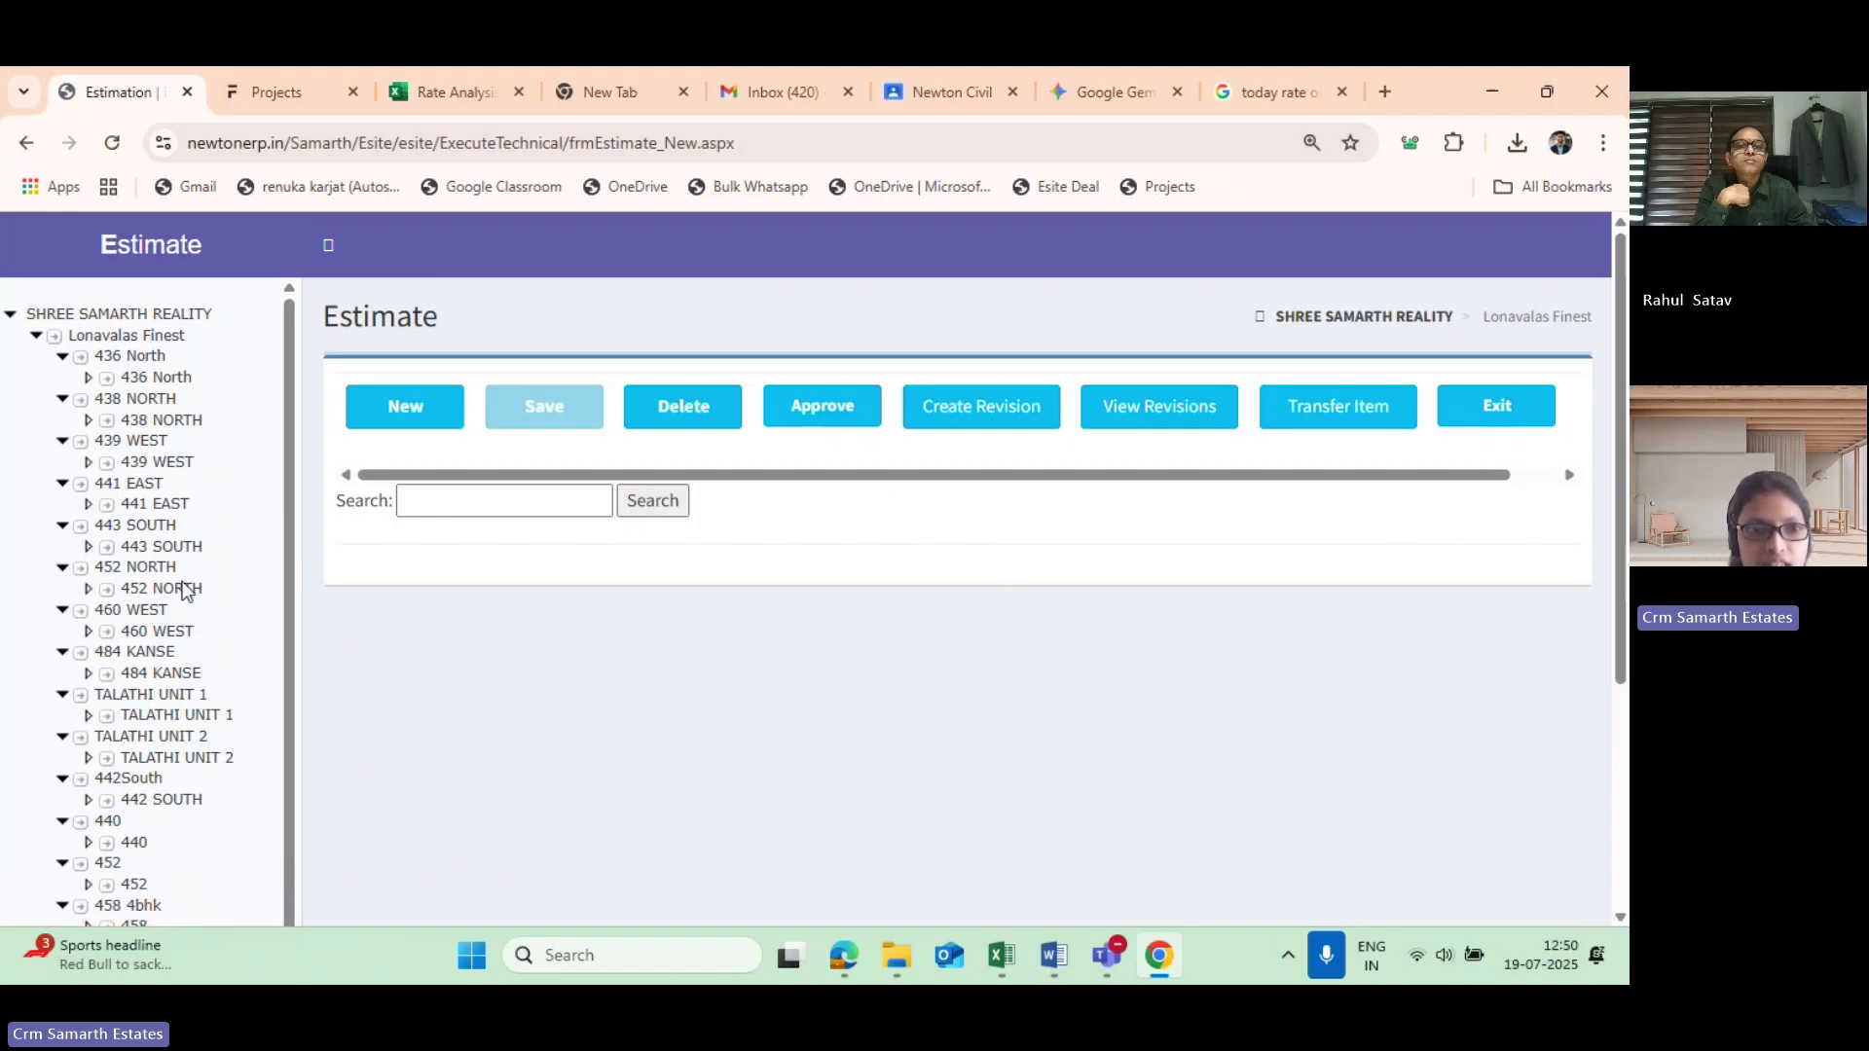
scroll(100, 613, down, 5)
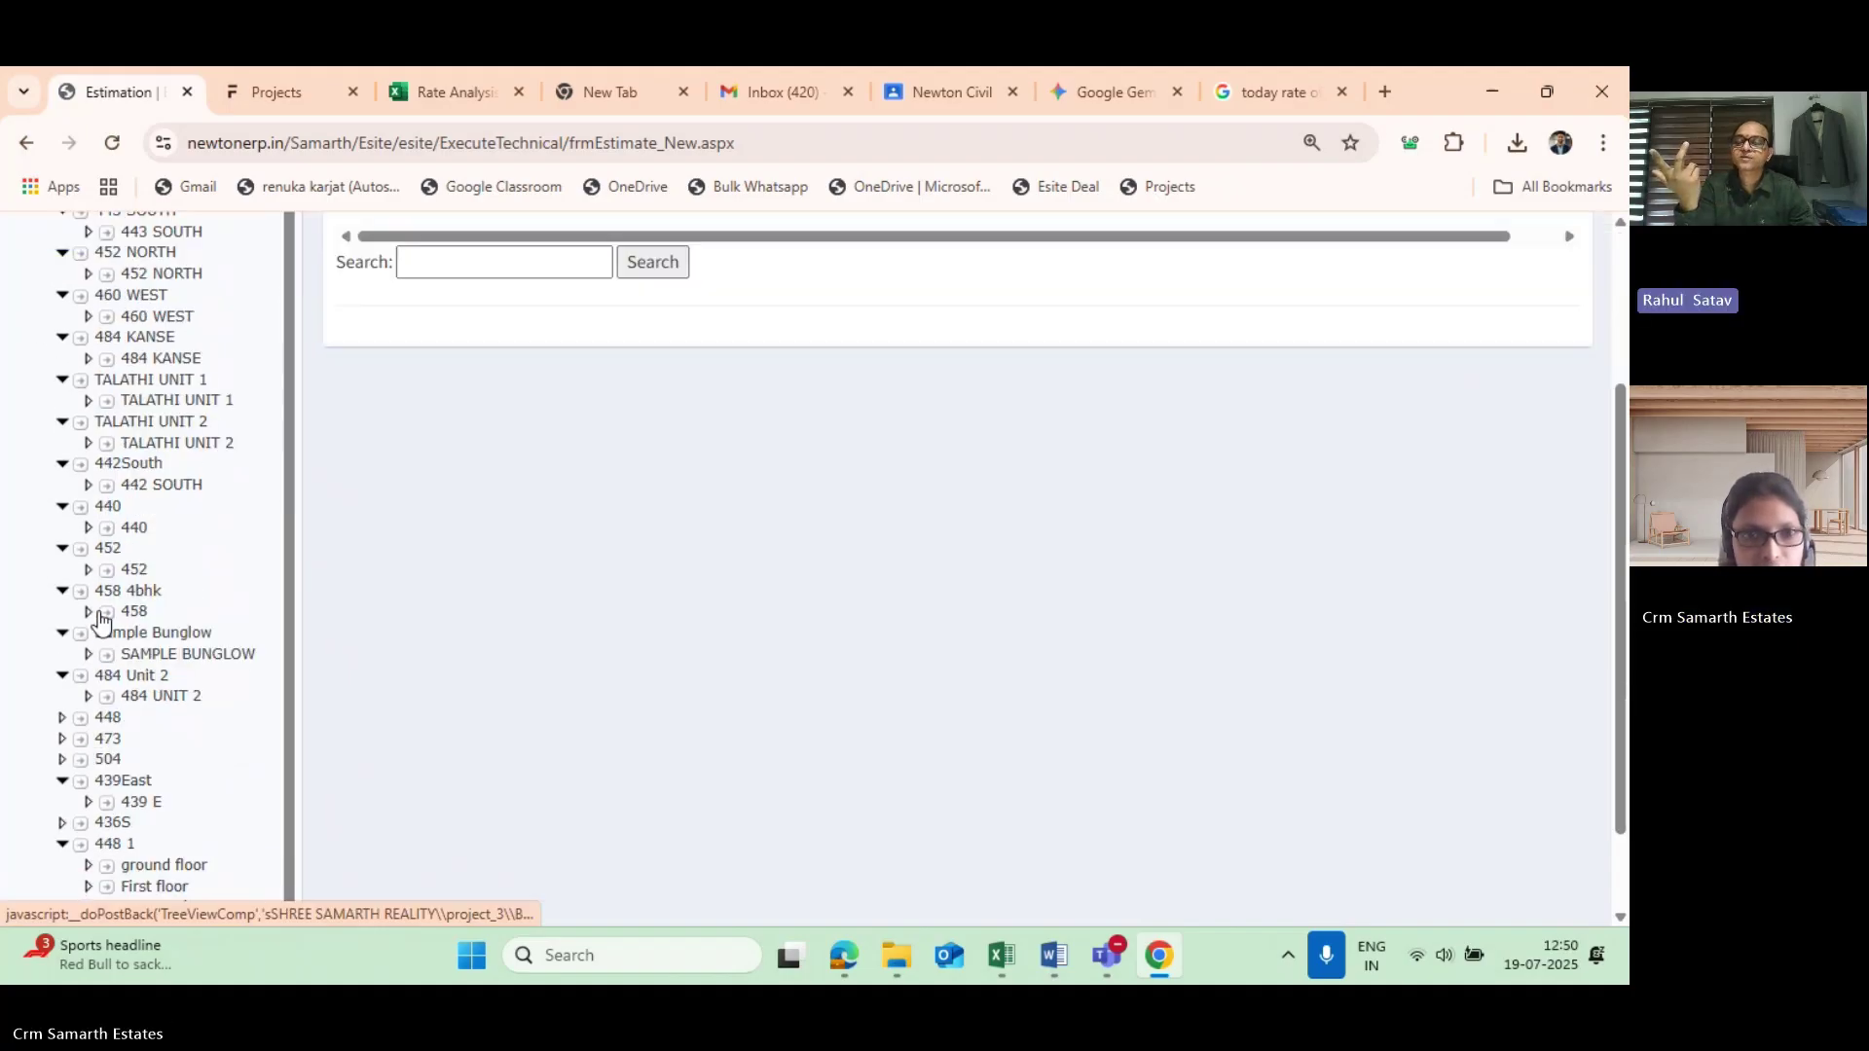
scroll(100, 613, up, 6)
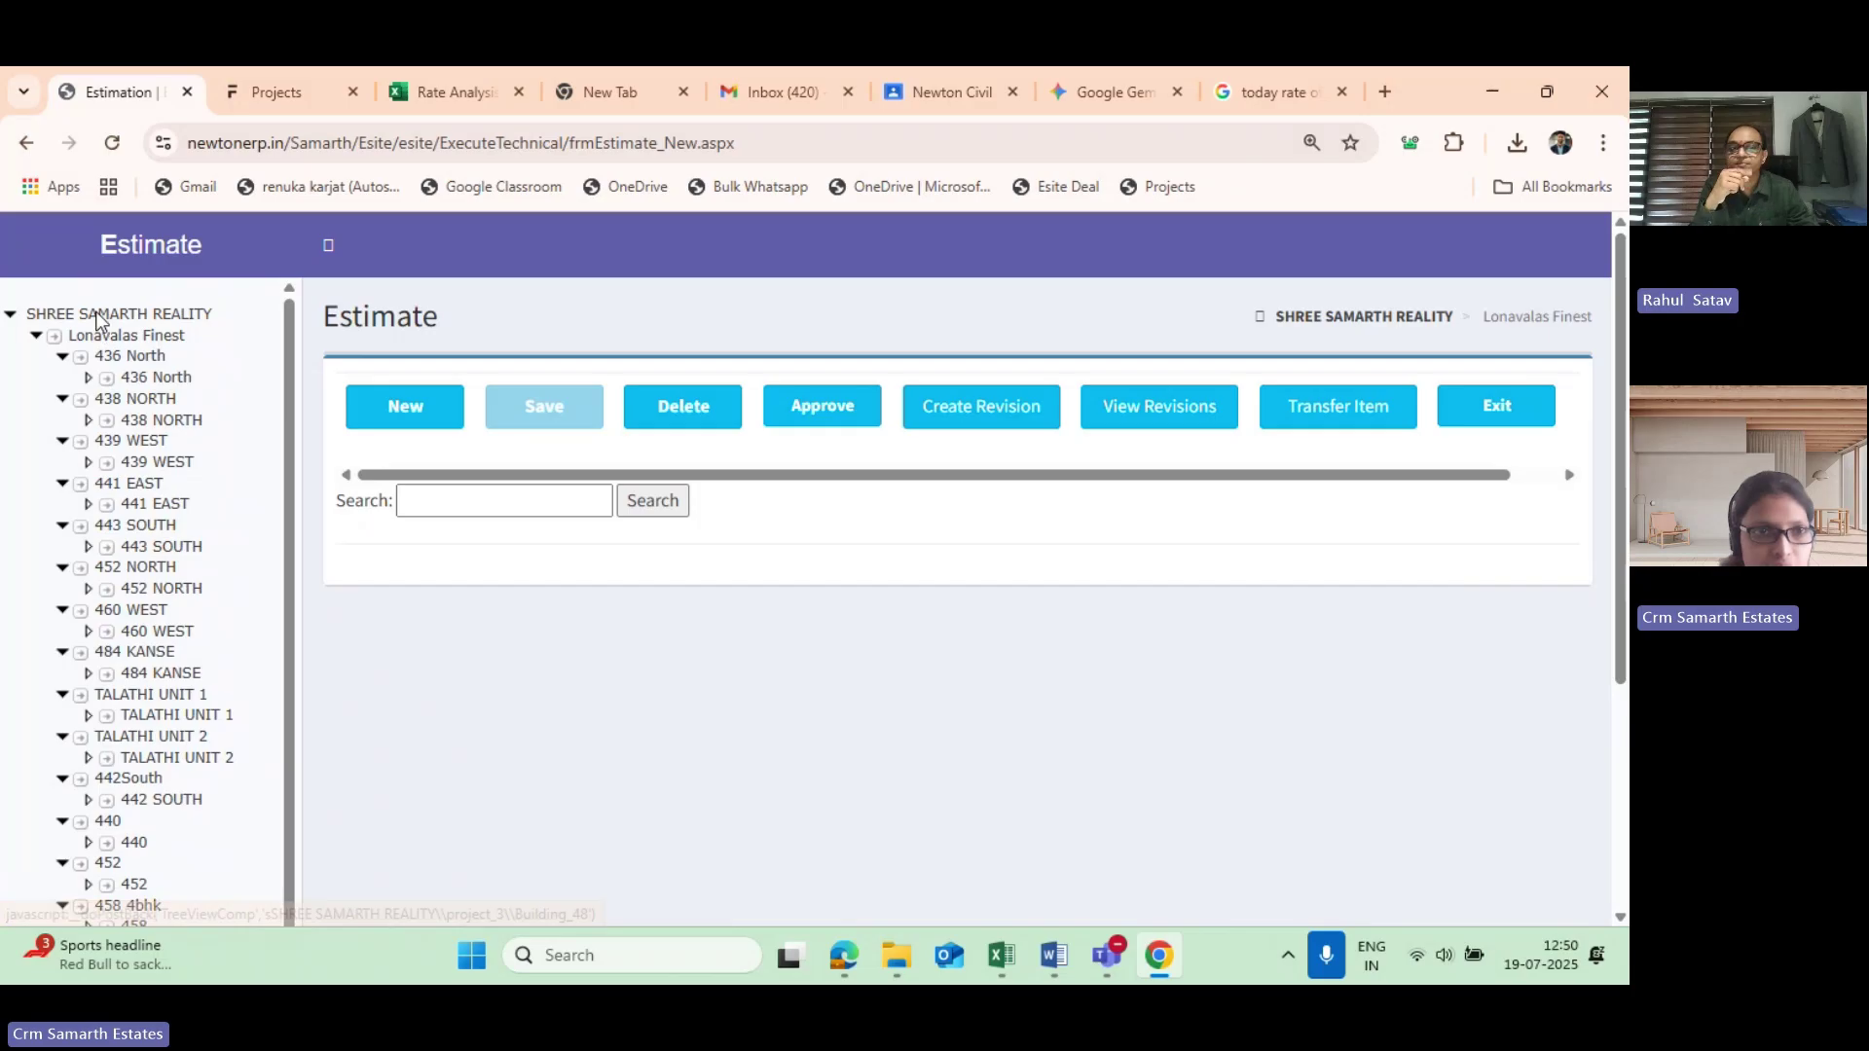
Go back to the Rate Analysis page and look through the Core Master entries, including the project, building, wing and floor masters.
click(26, 143)
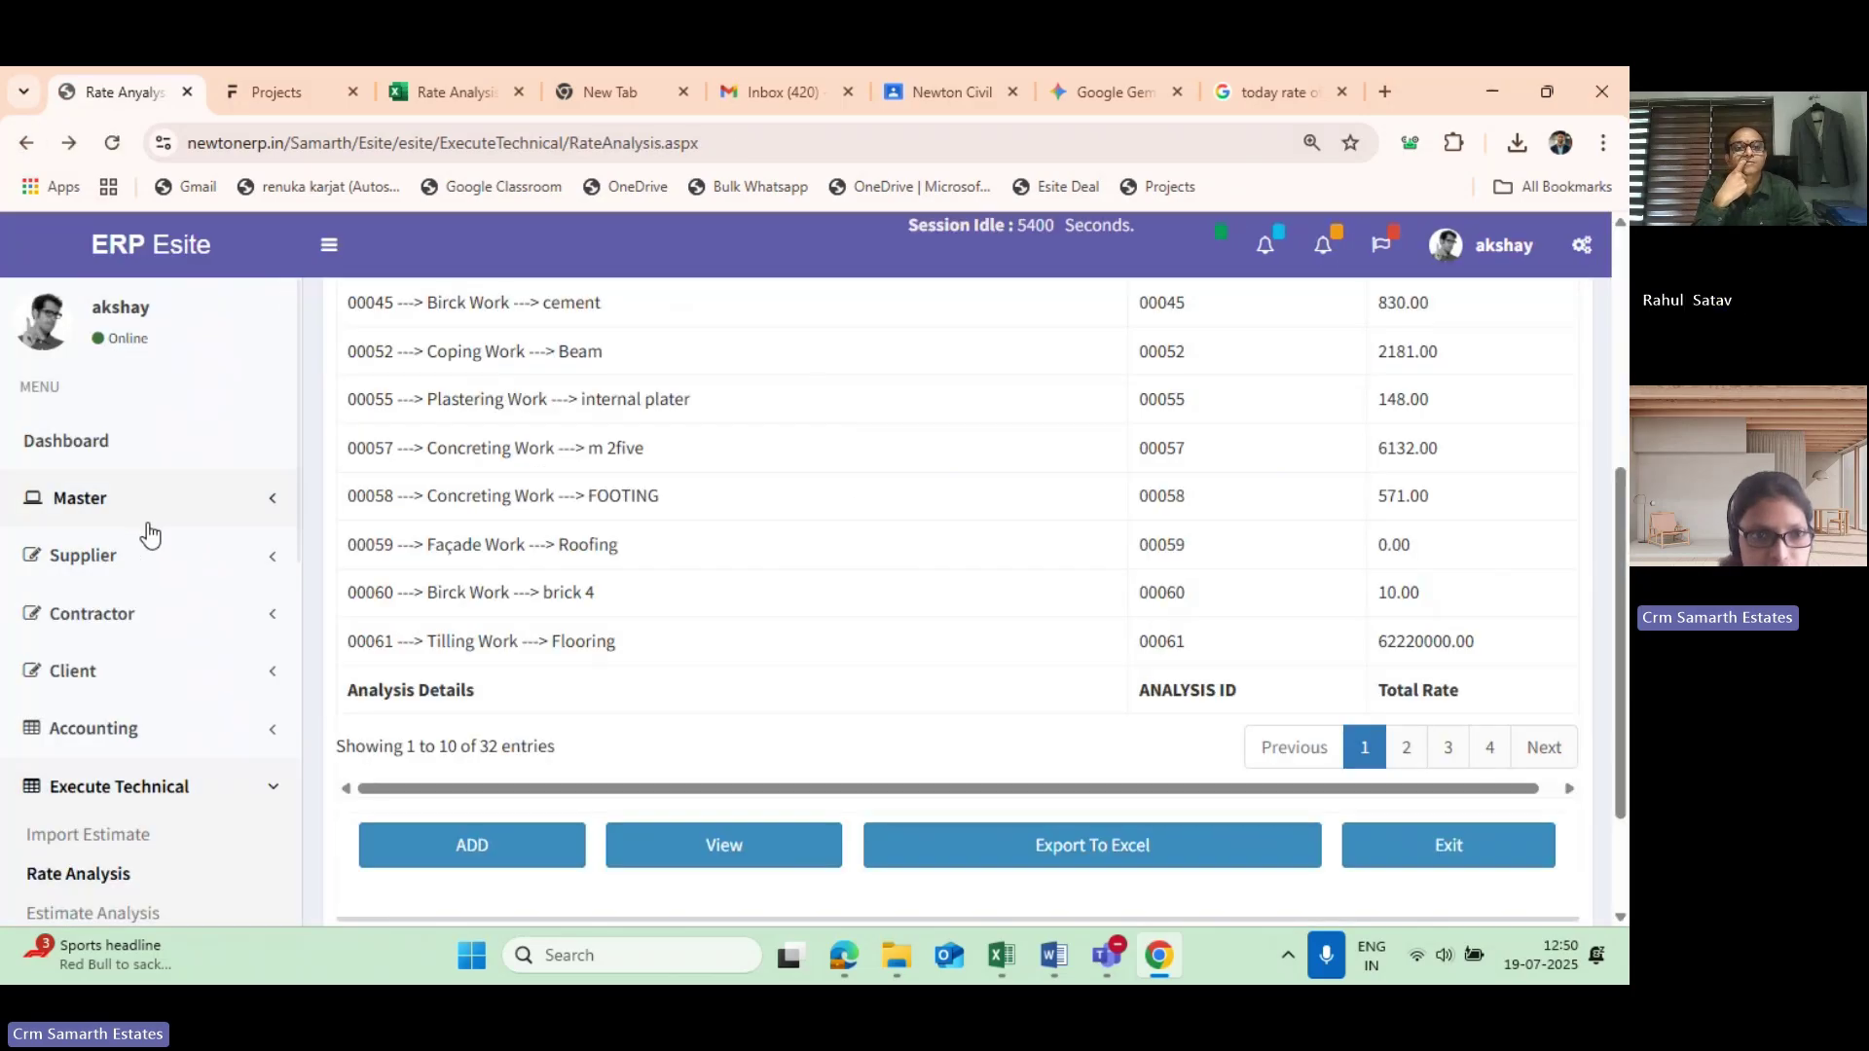
click(146, 507)
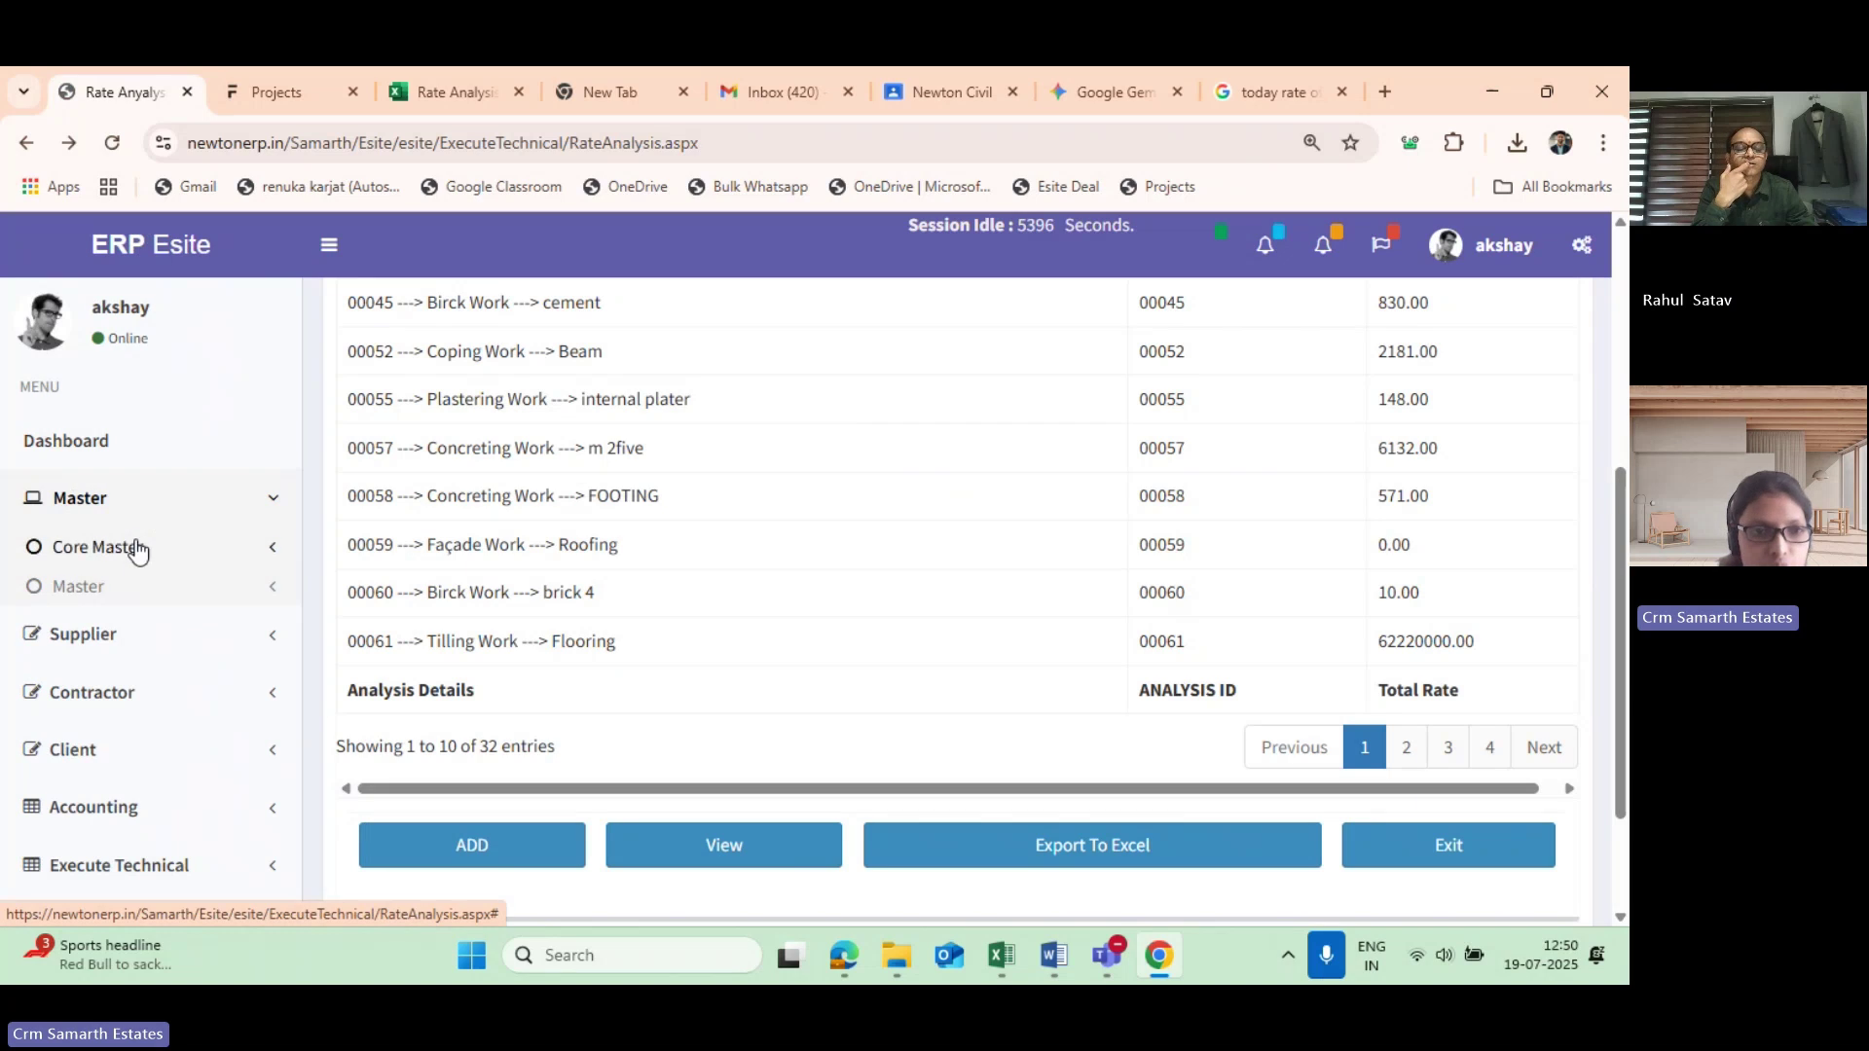
click(131, 547)
scroll(113, 650, down, 3)
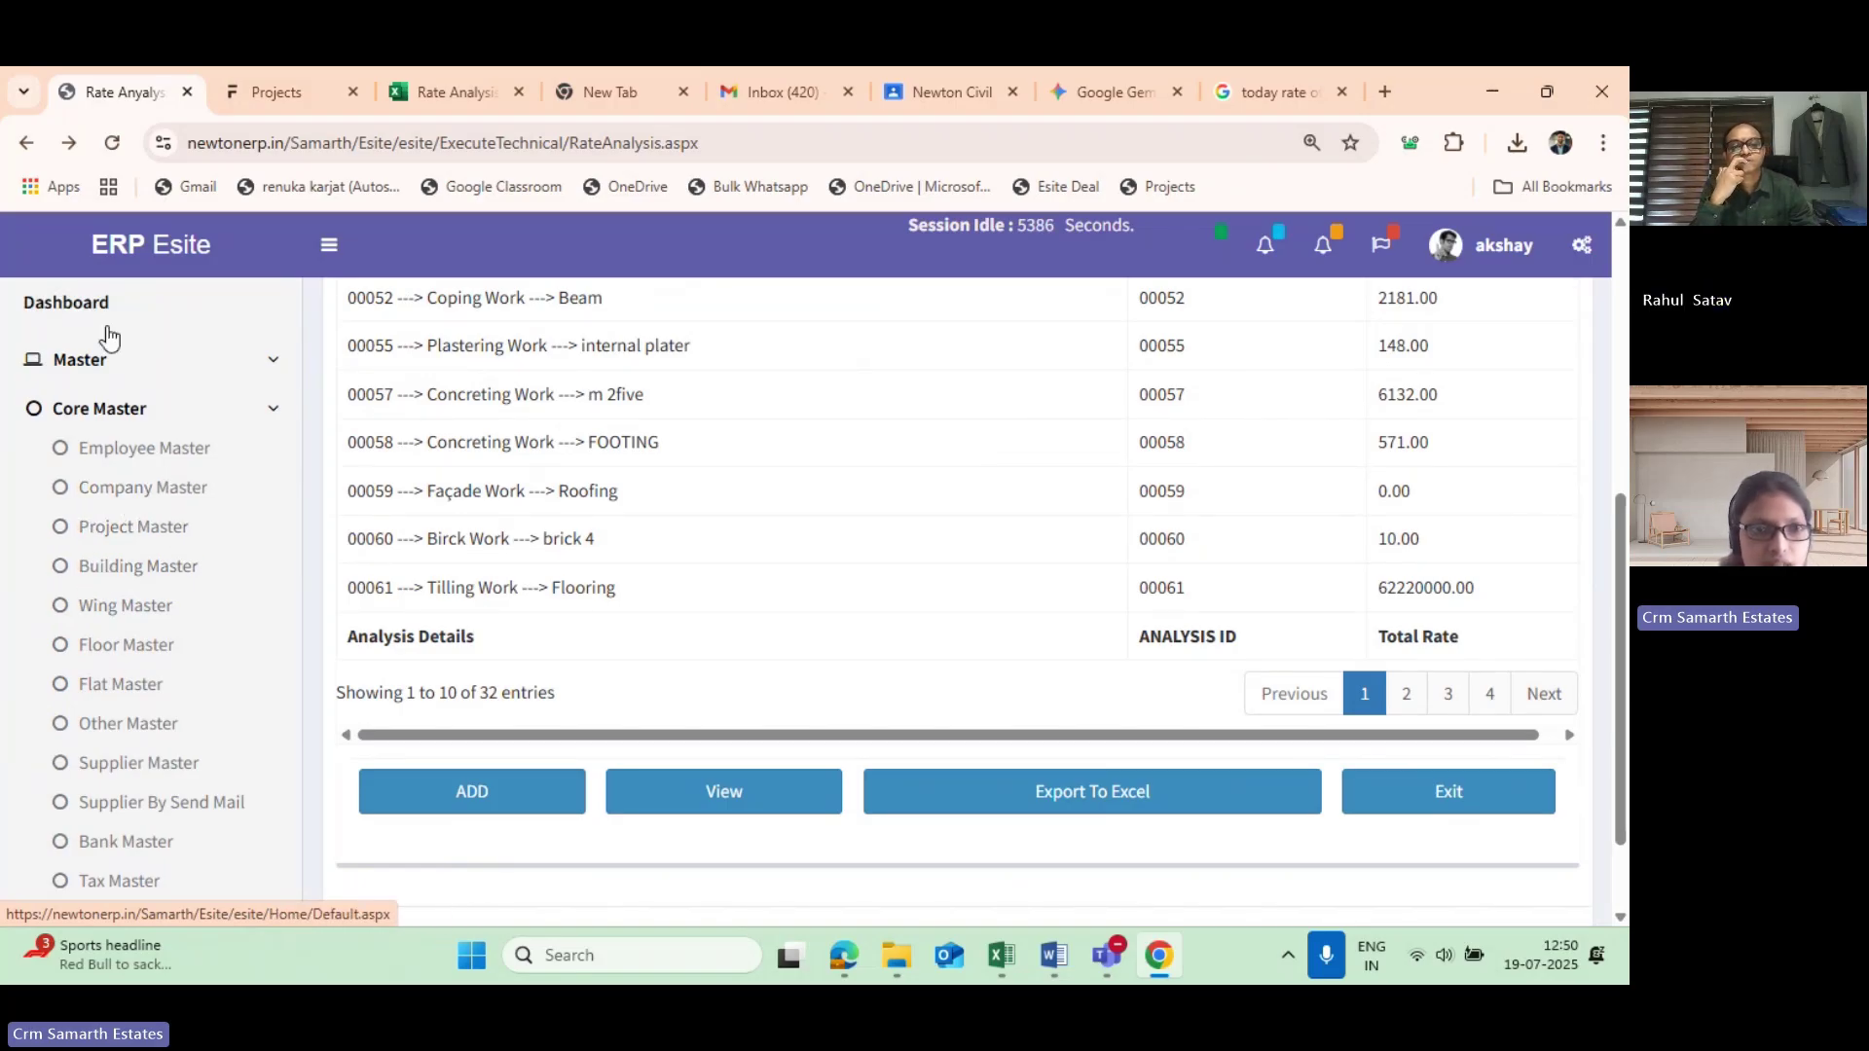
scroll(146, 700, down, 5)
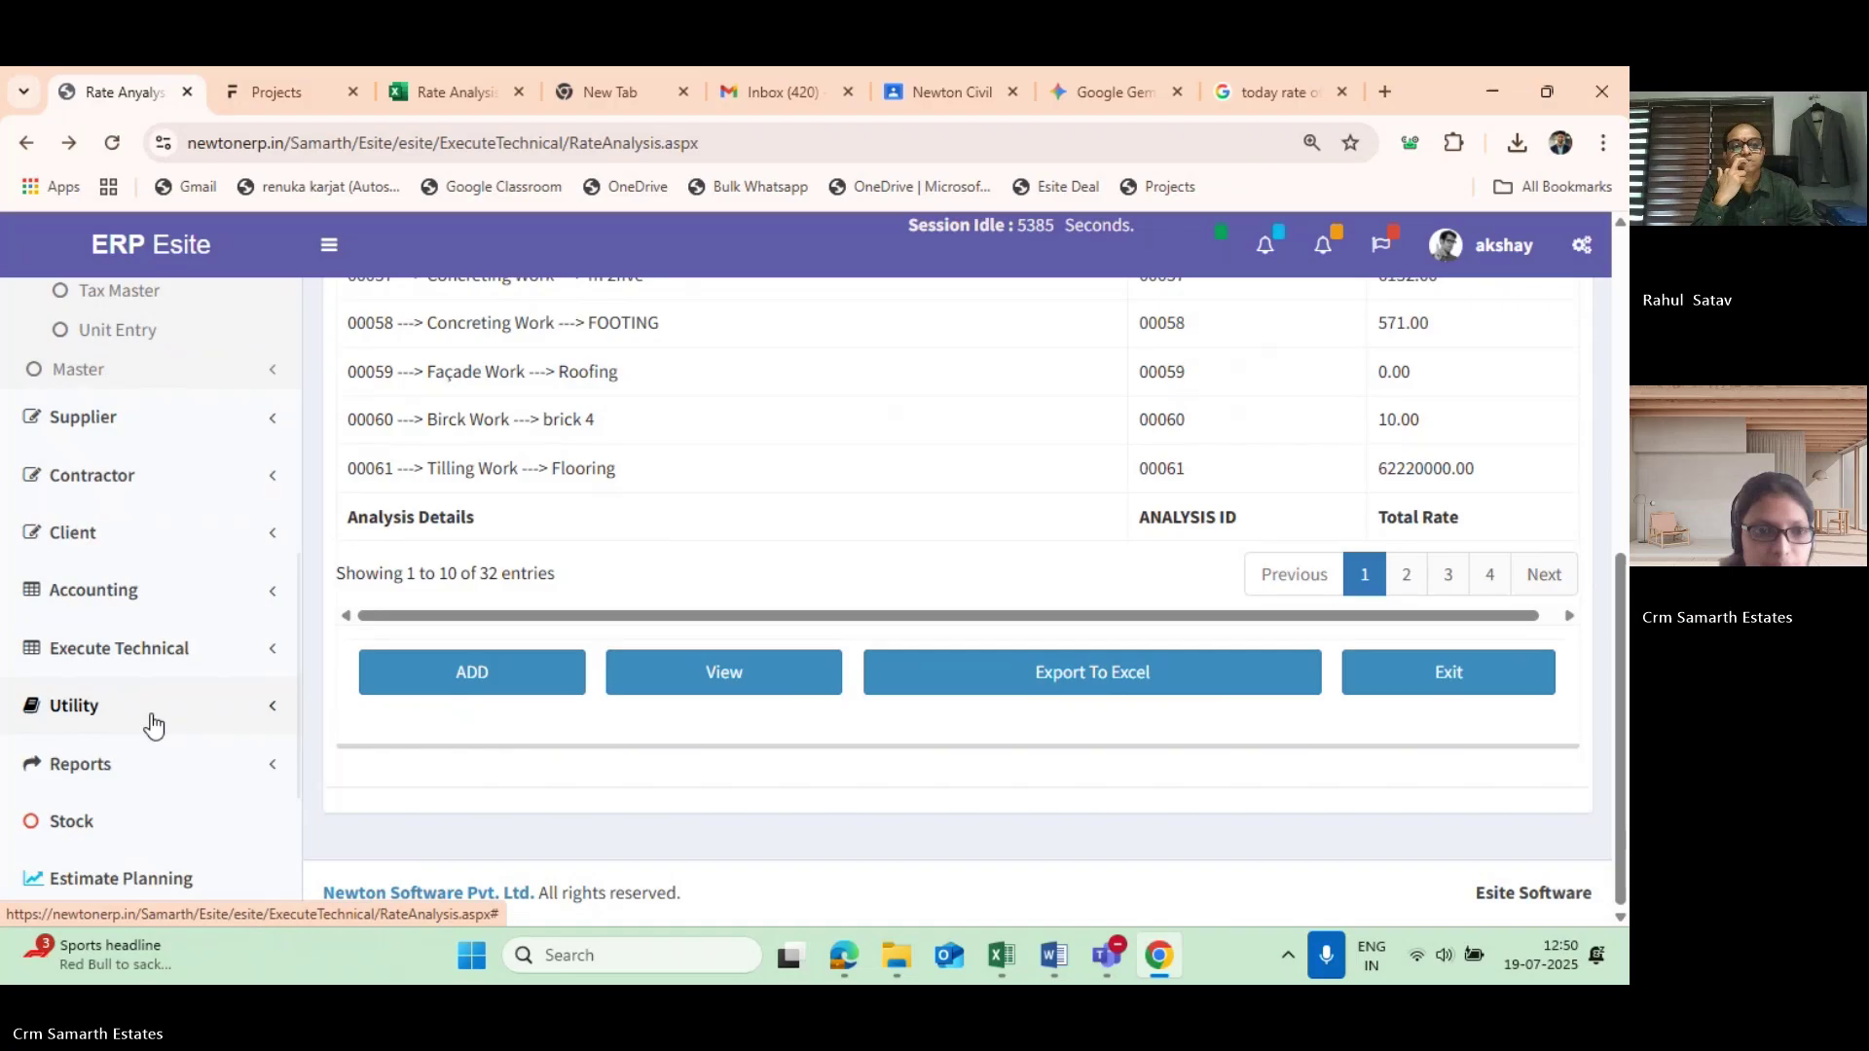
Reopen the Create Estimate (Items) page from the Execute Technical section.
click(179, 650)
scroll(98, 737, down, 5)
scroll(97, 720, up, 3)
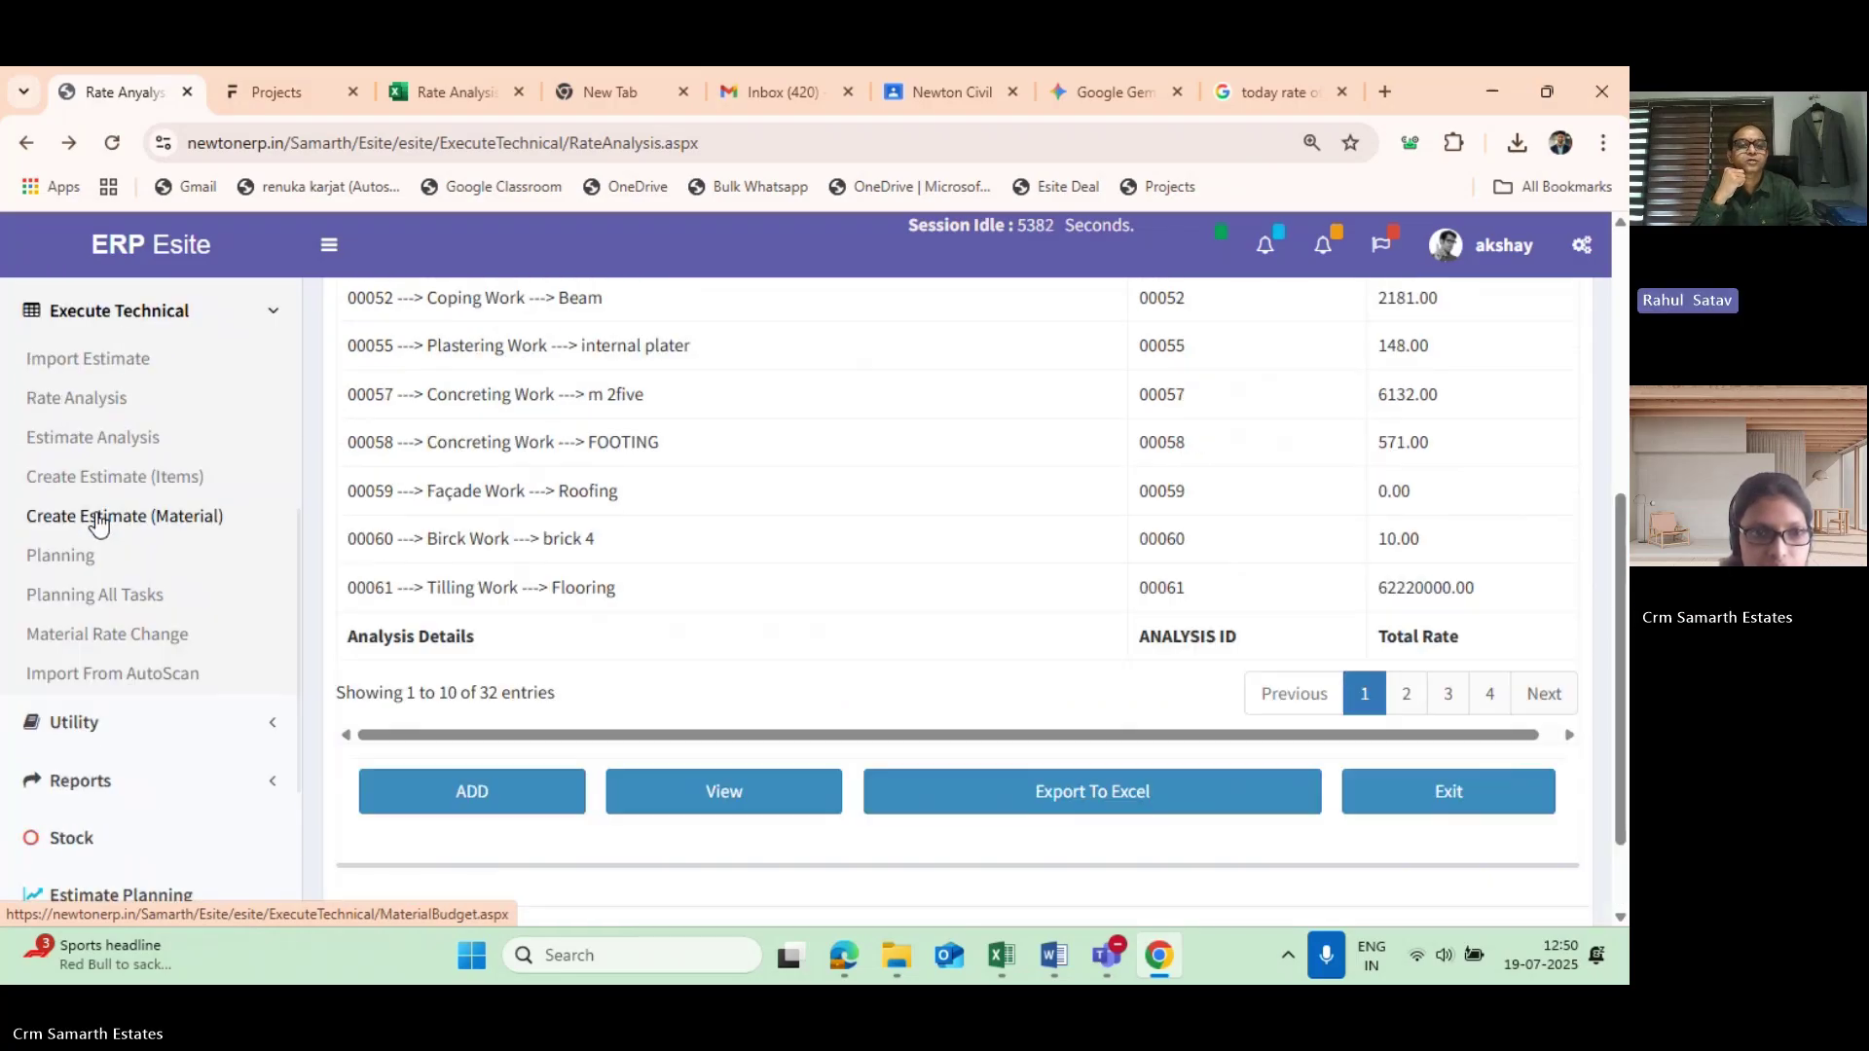
click(38, 498)
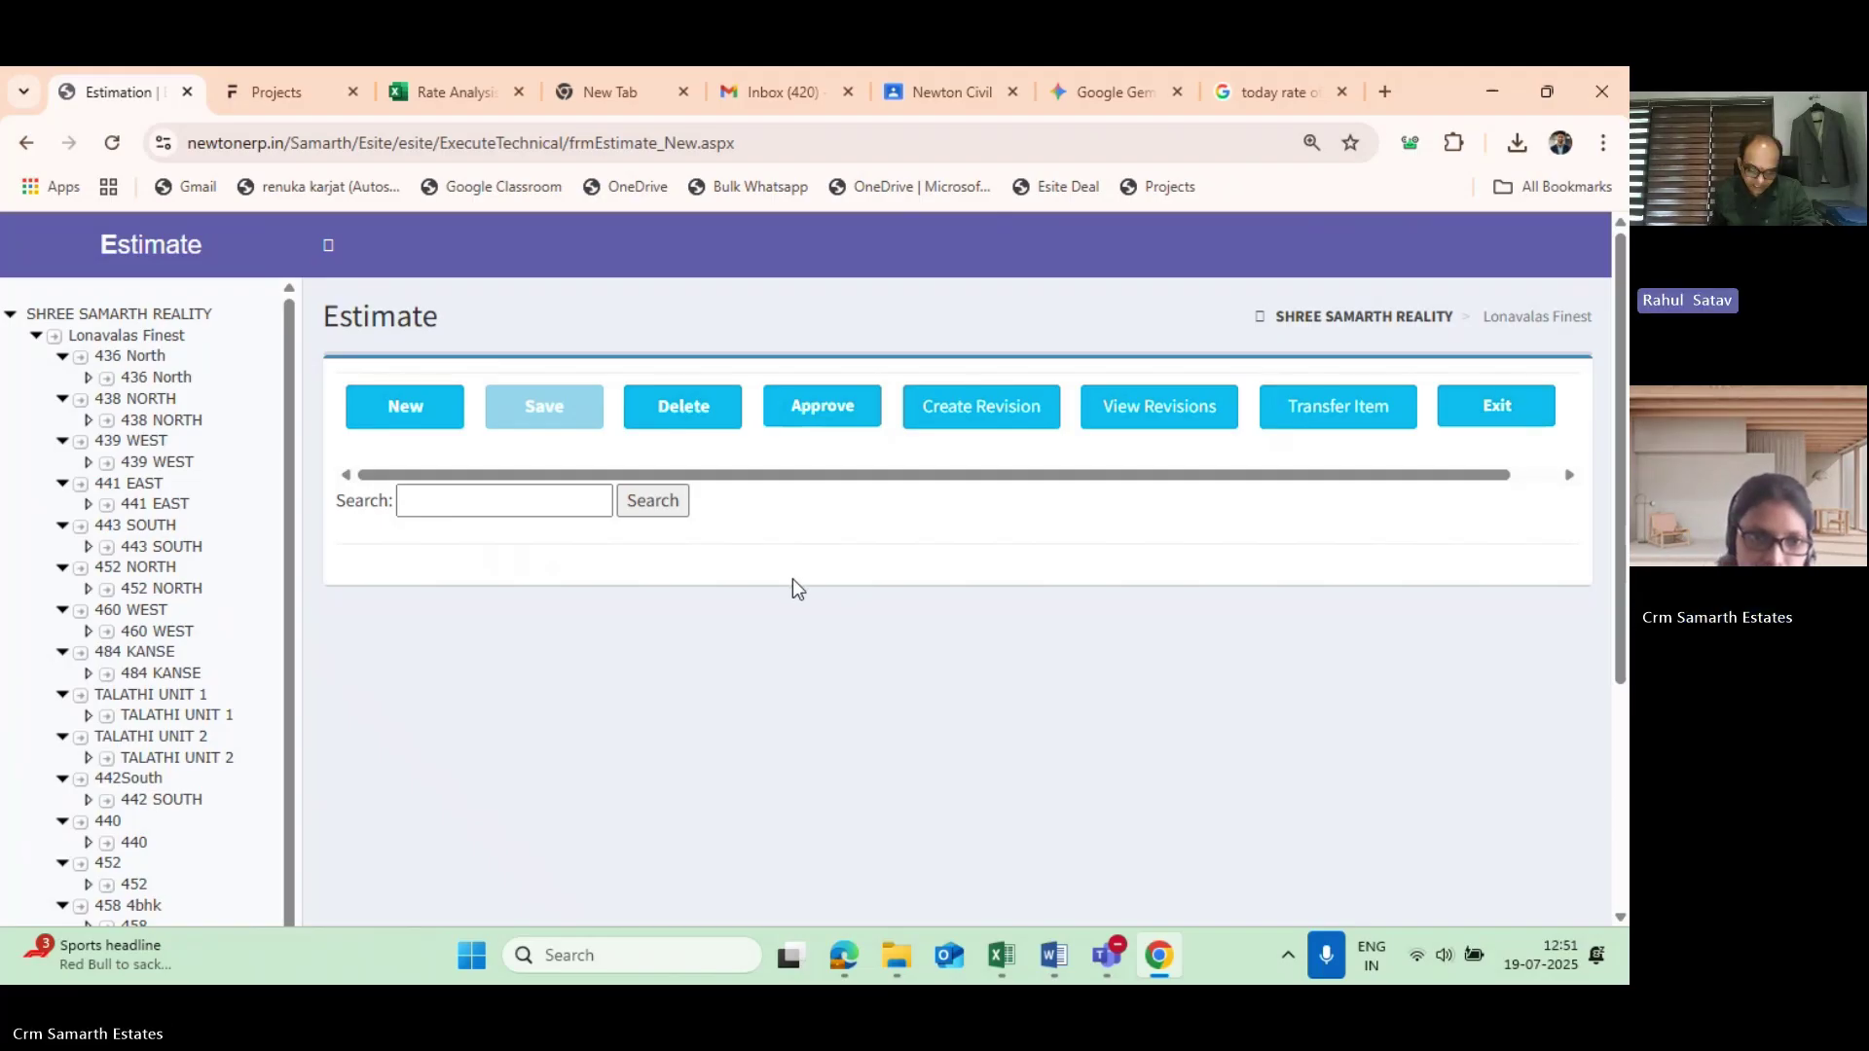
Select GROUND FLOOR under building 450 A of the Lonavalas Finest project.
scroll(960, 676, down, 4)
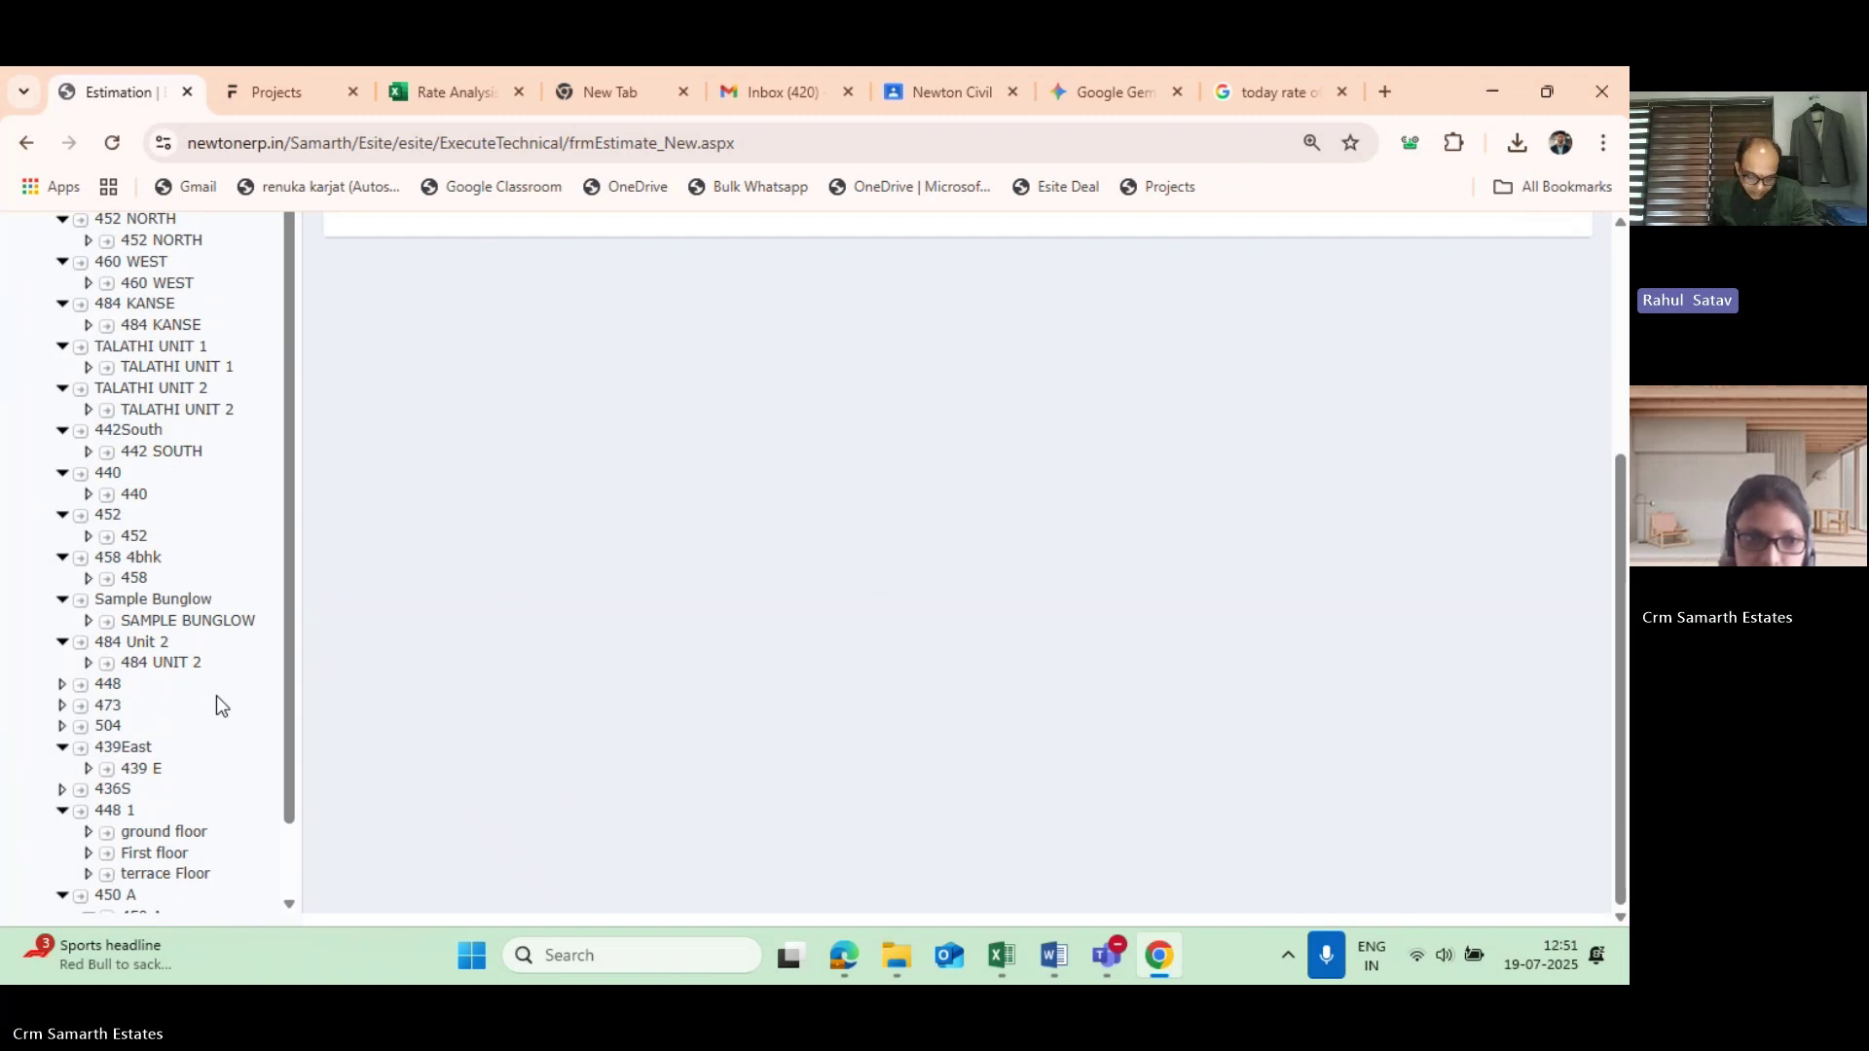
scroll(220, 740, down, 1)
scroll(222, 744, up, 1)
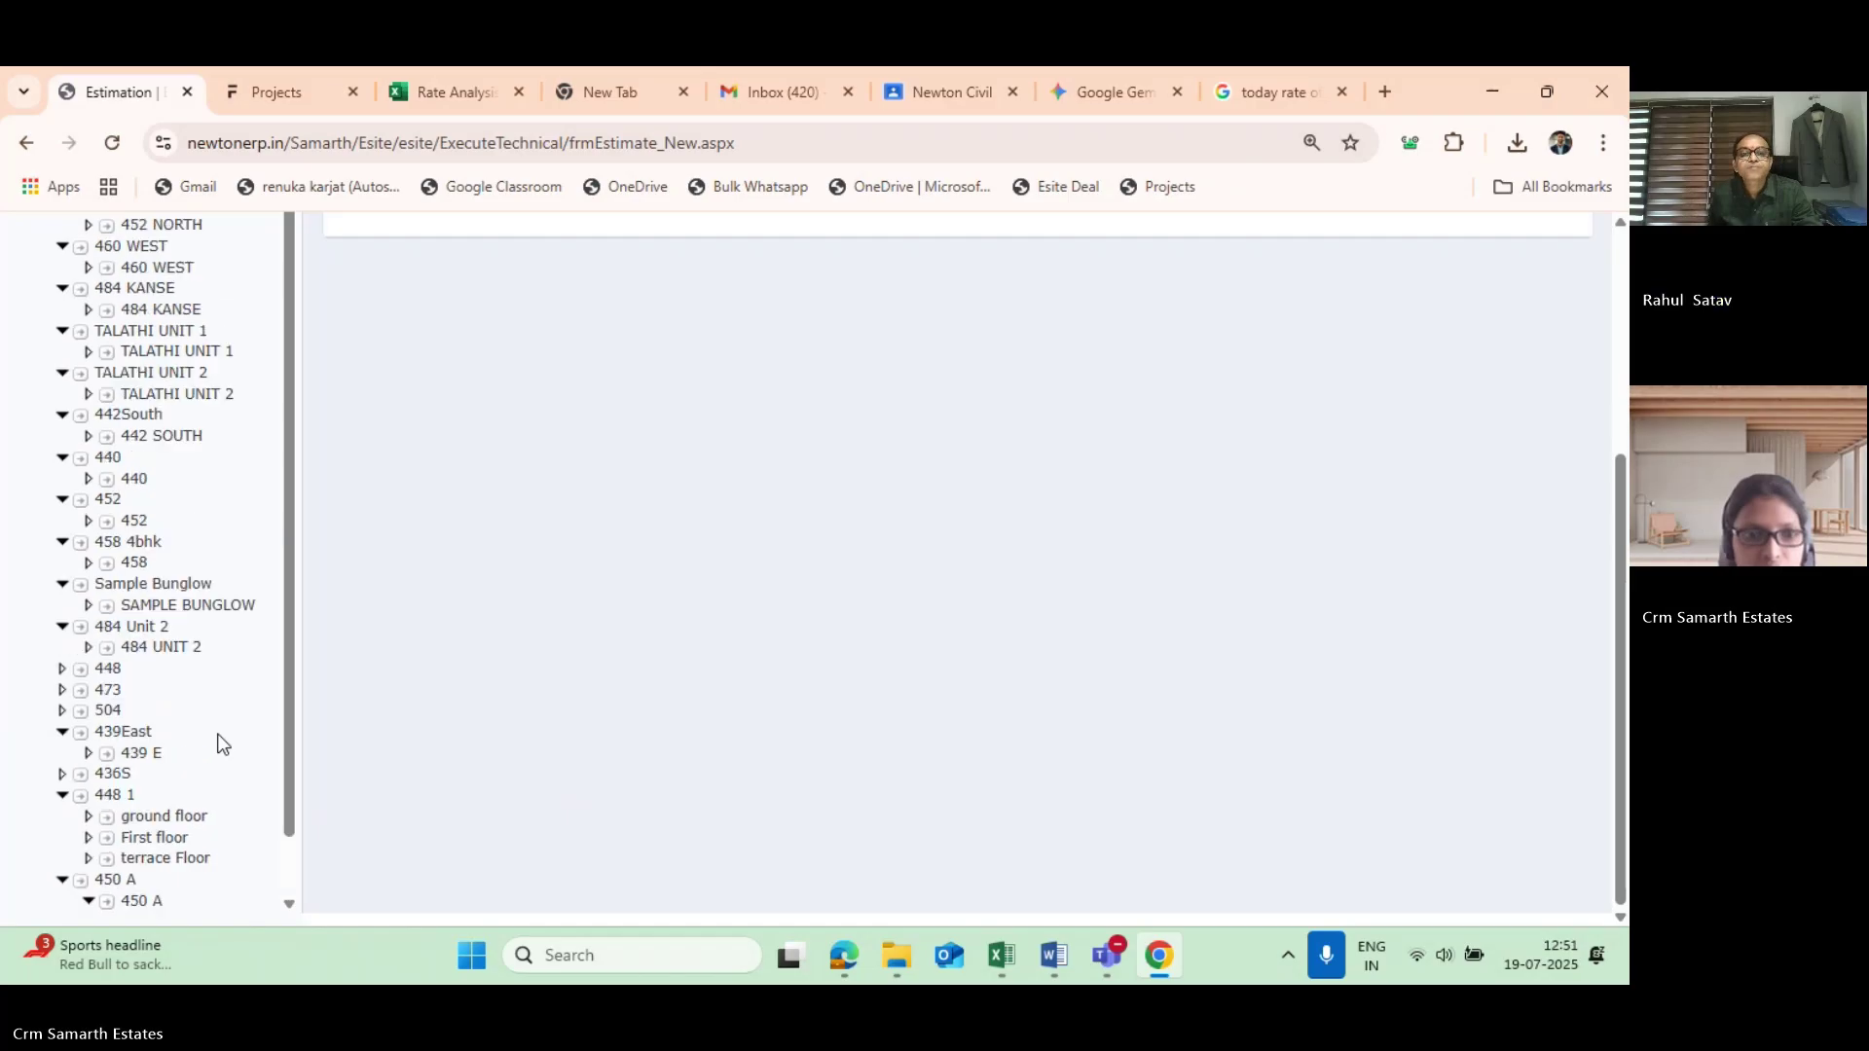
scroll(225, 697, up, 1)
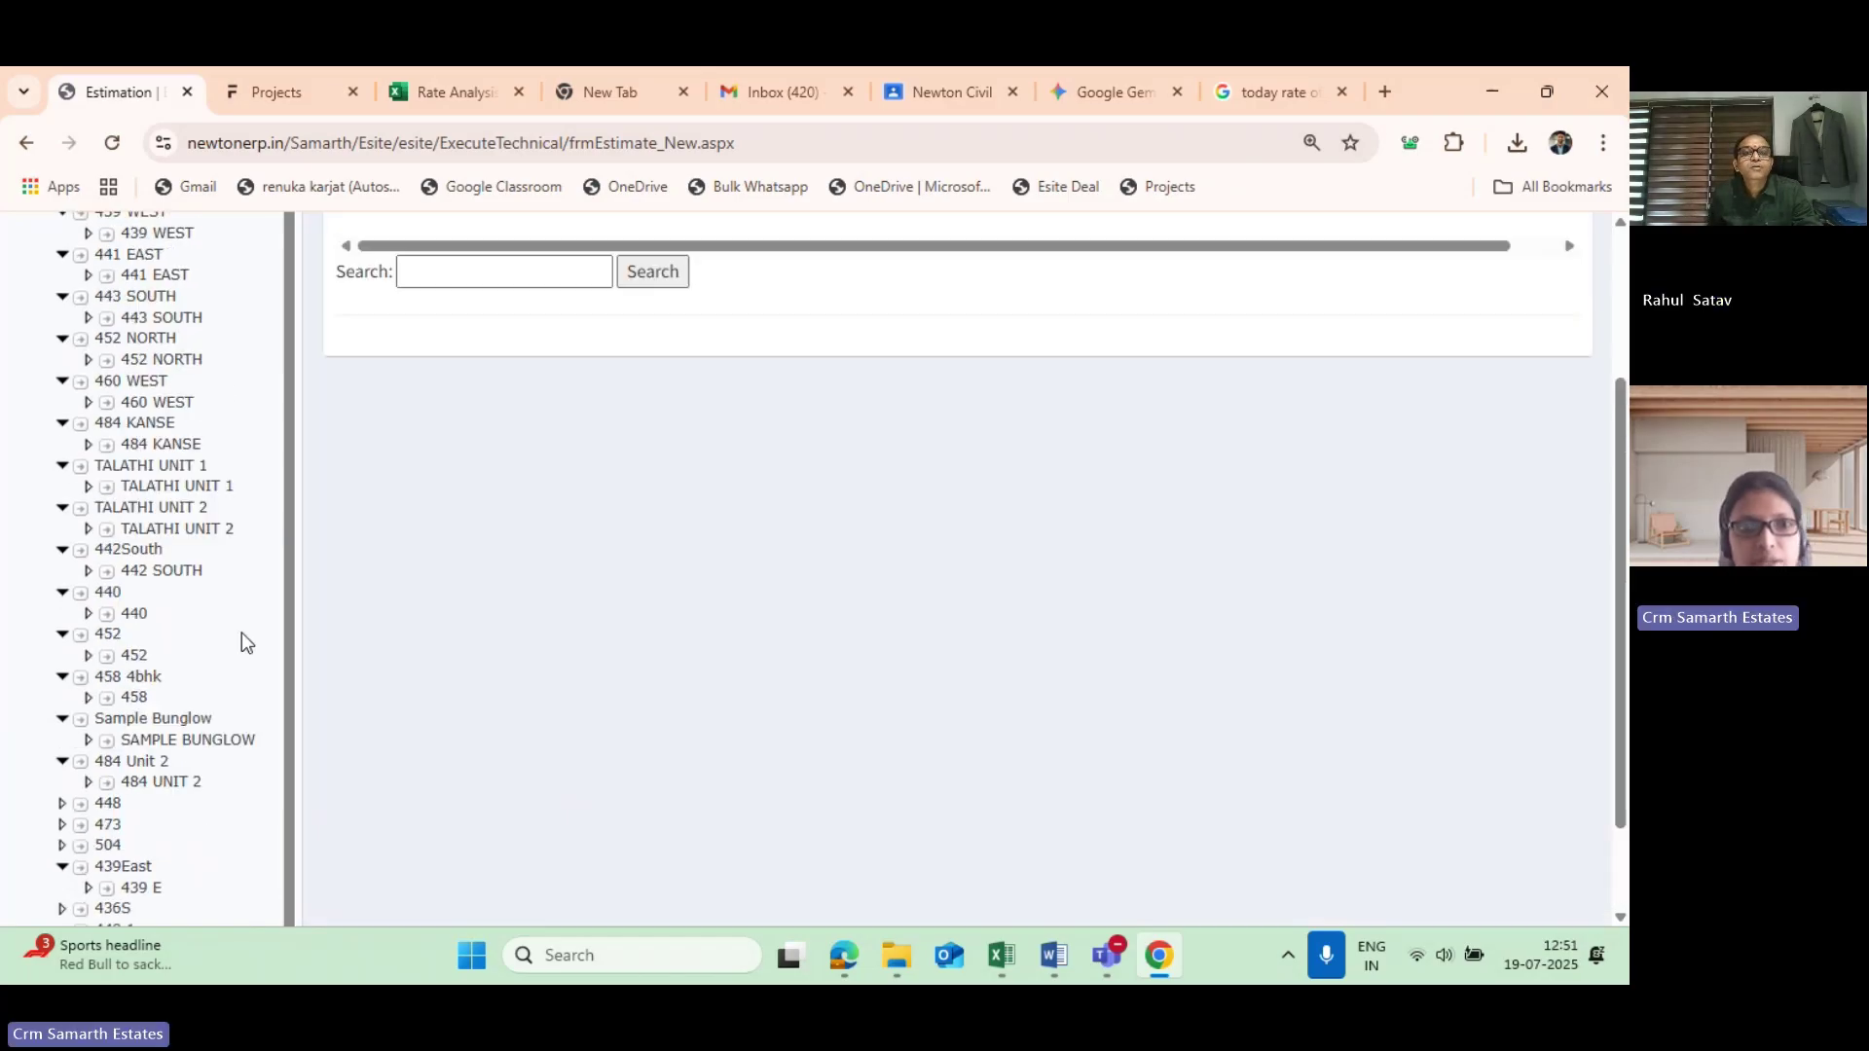
scroll(126, 565, down, 3)
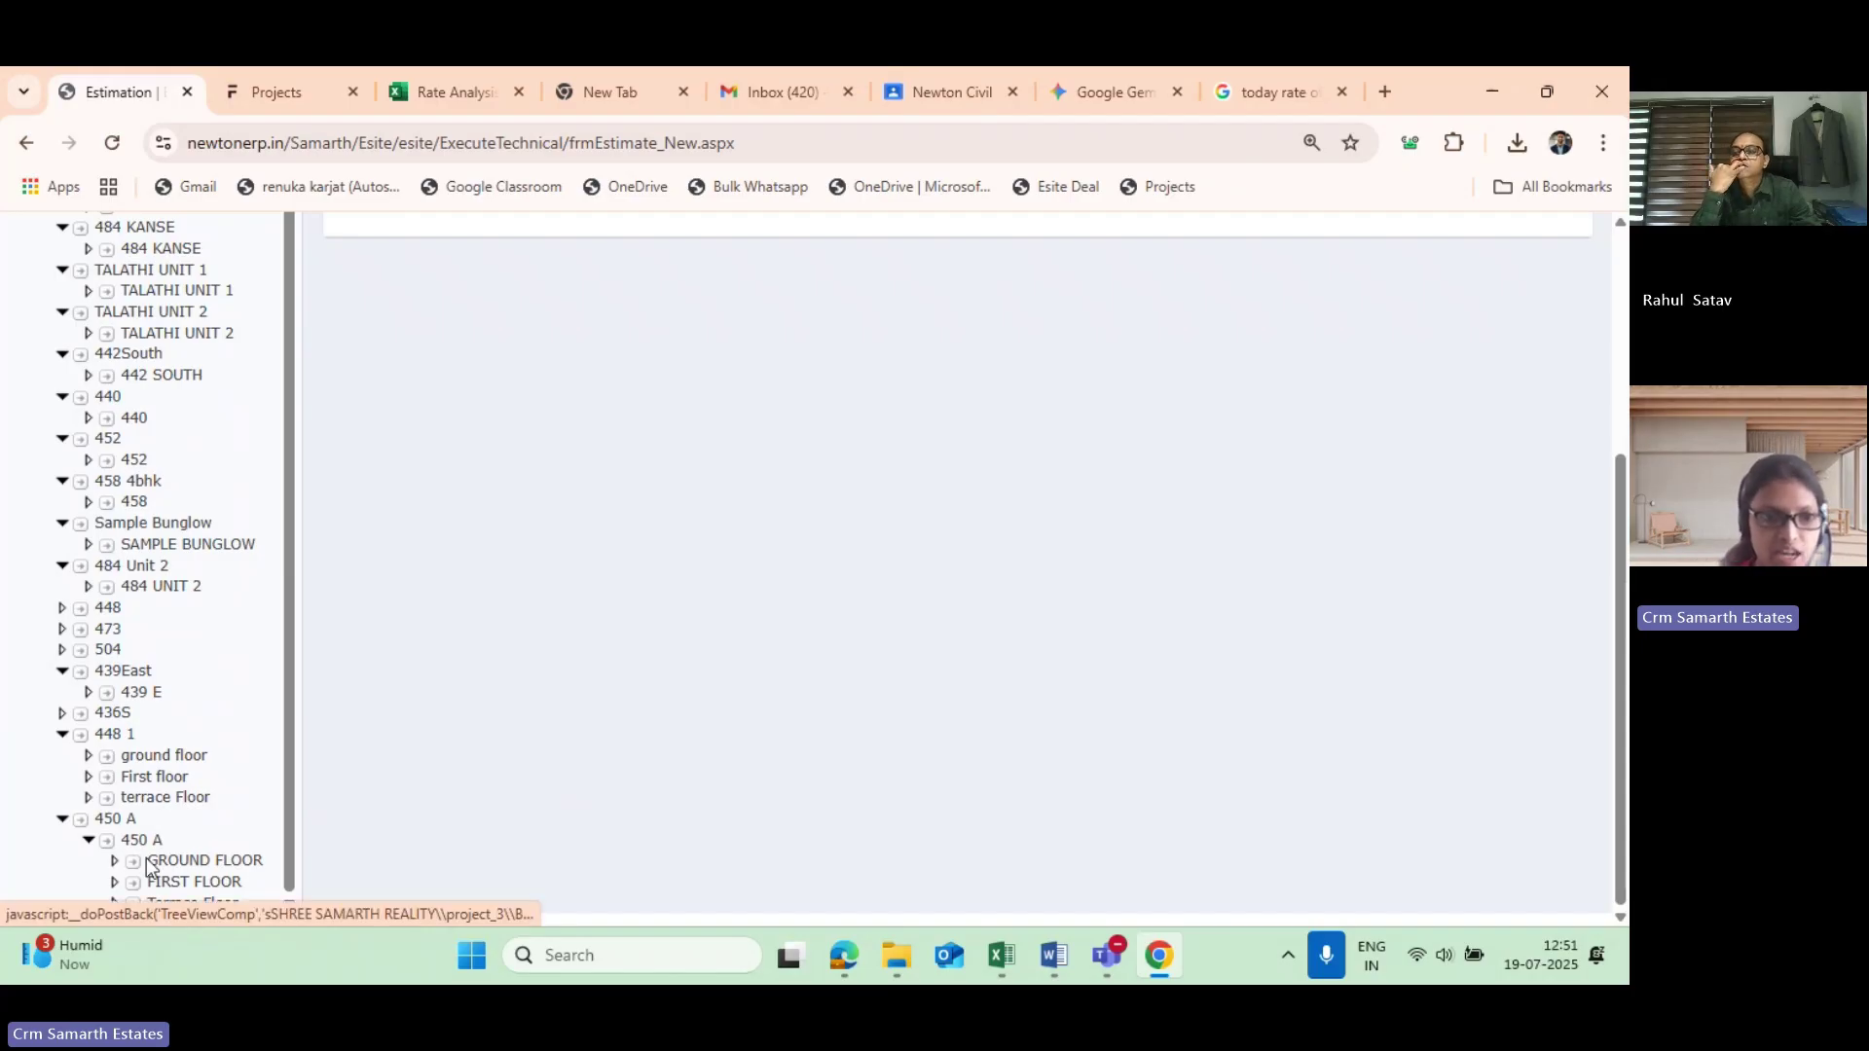
scroll(156, 866, up, 1)
scroll(156, 867, down, 1)
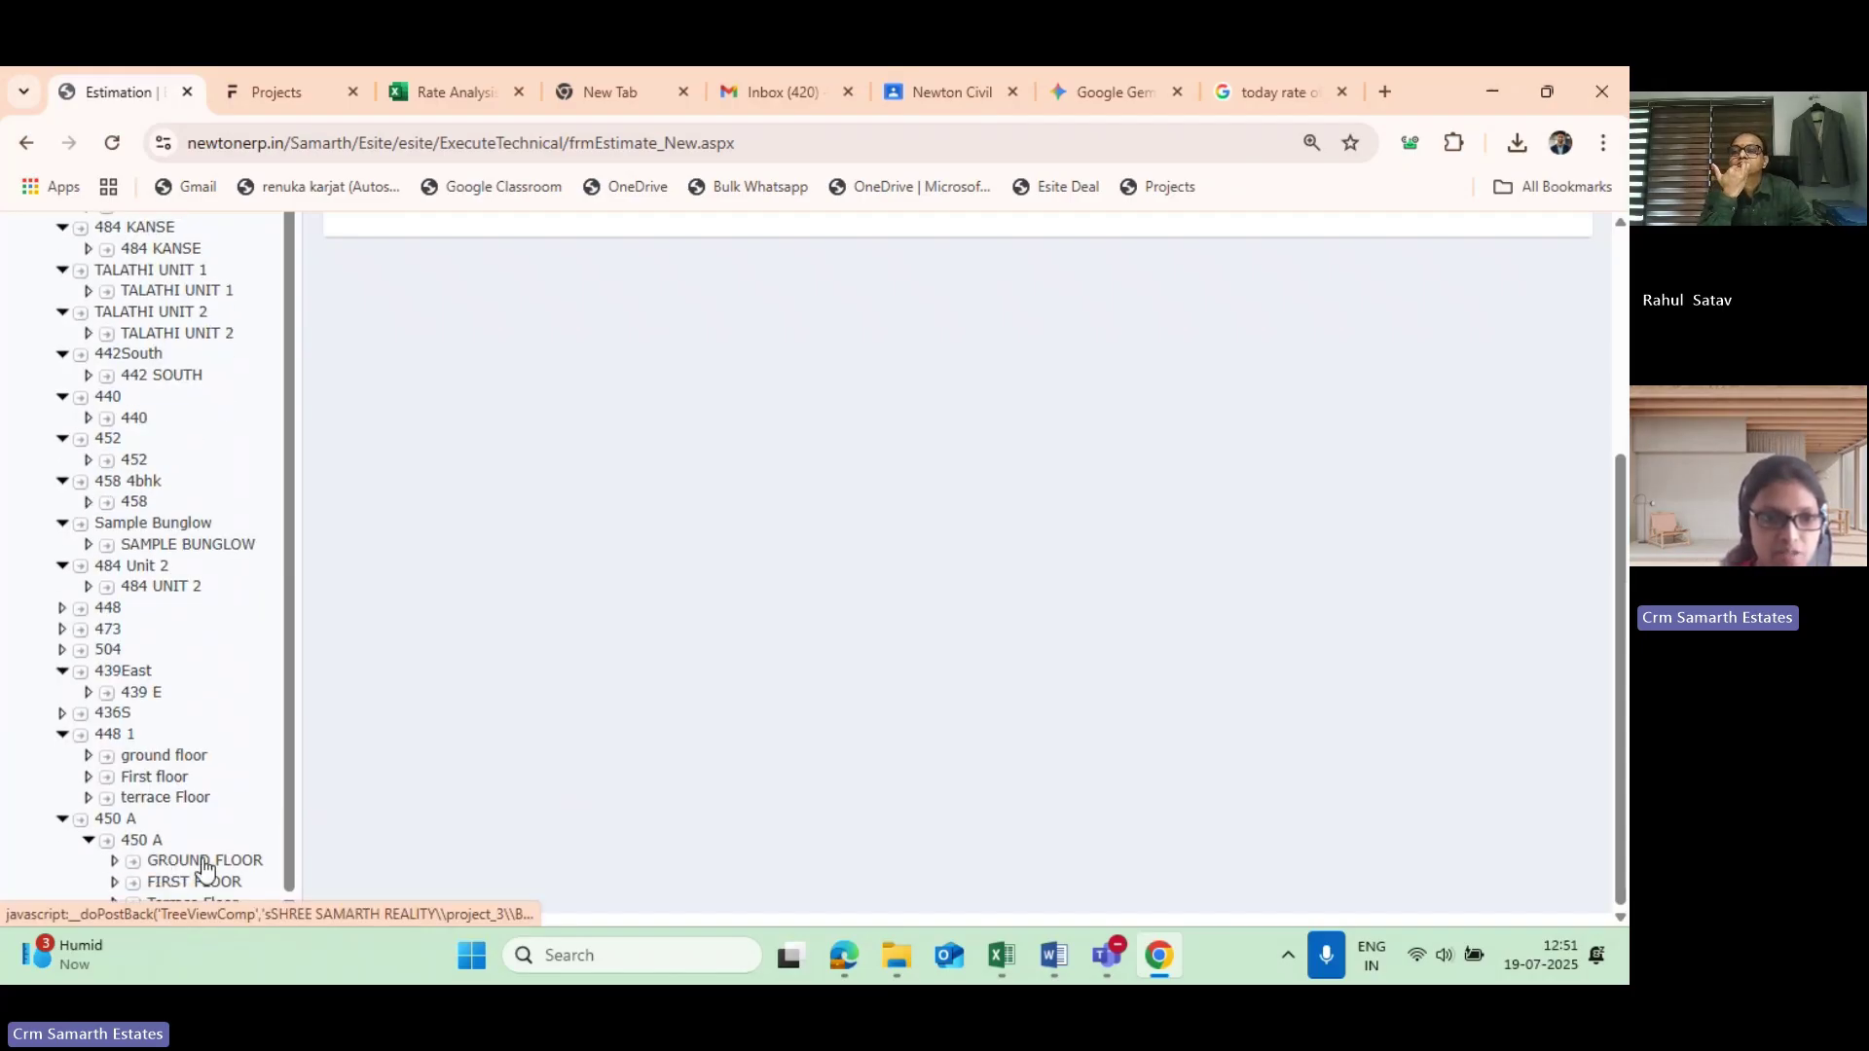
click(204, 862)
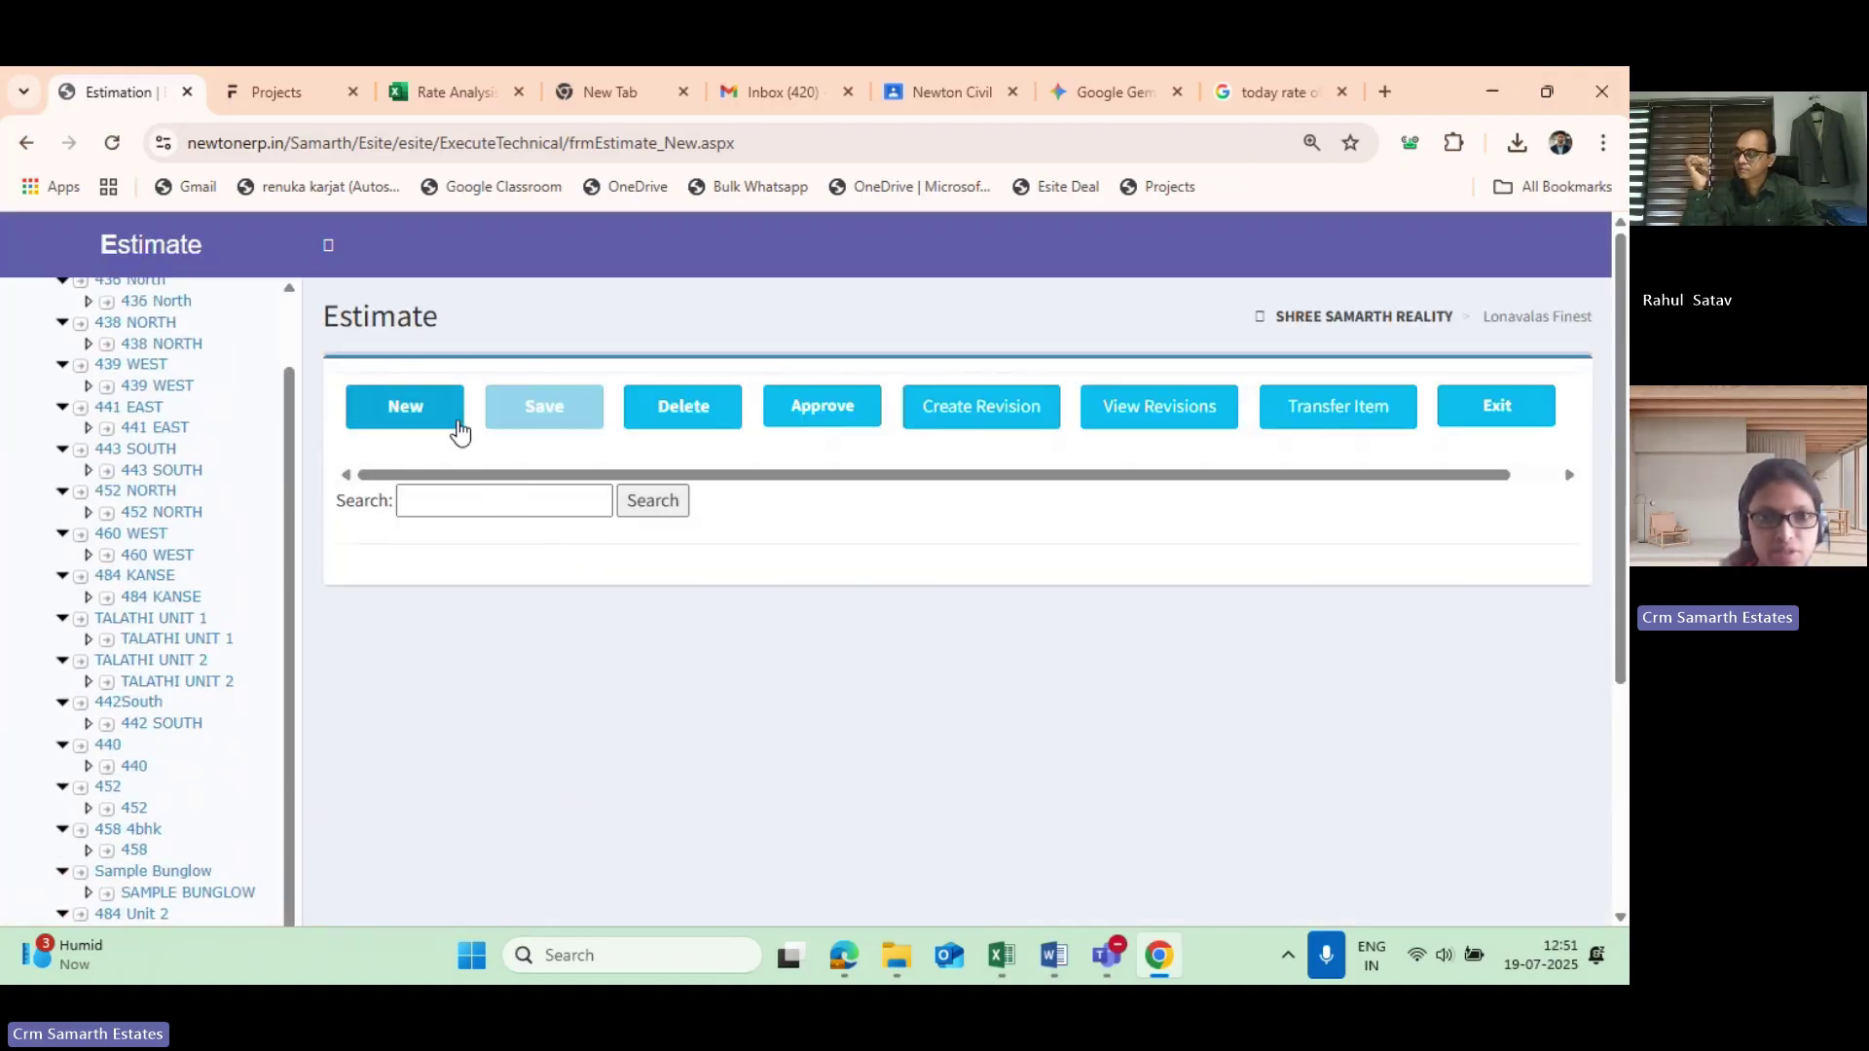
Start a new estimate entry for the ground floor and set its item category to Excavation.
click(407, 393)
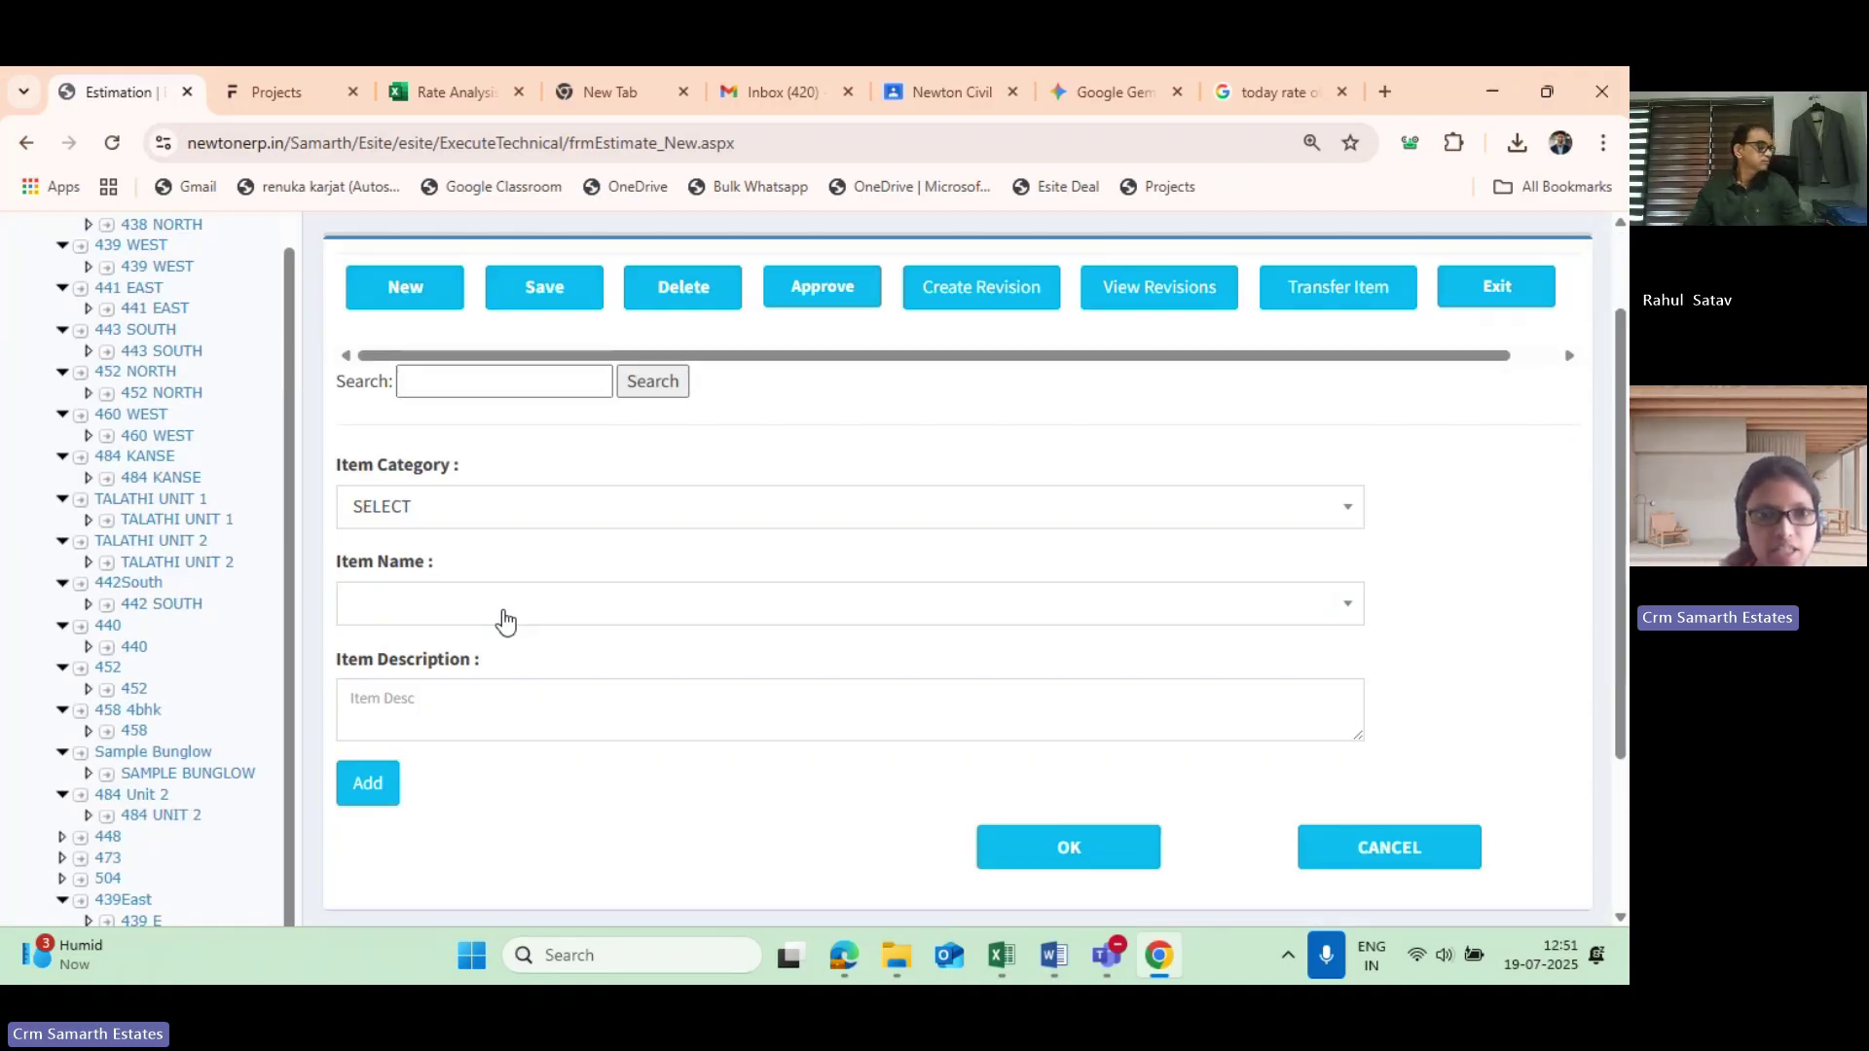
scroll(504, 621, down, 1)
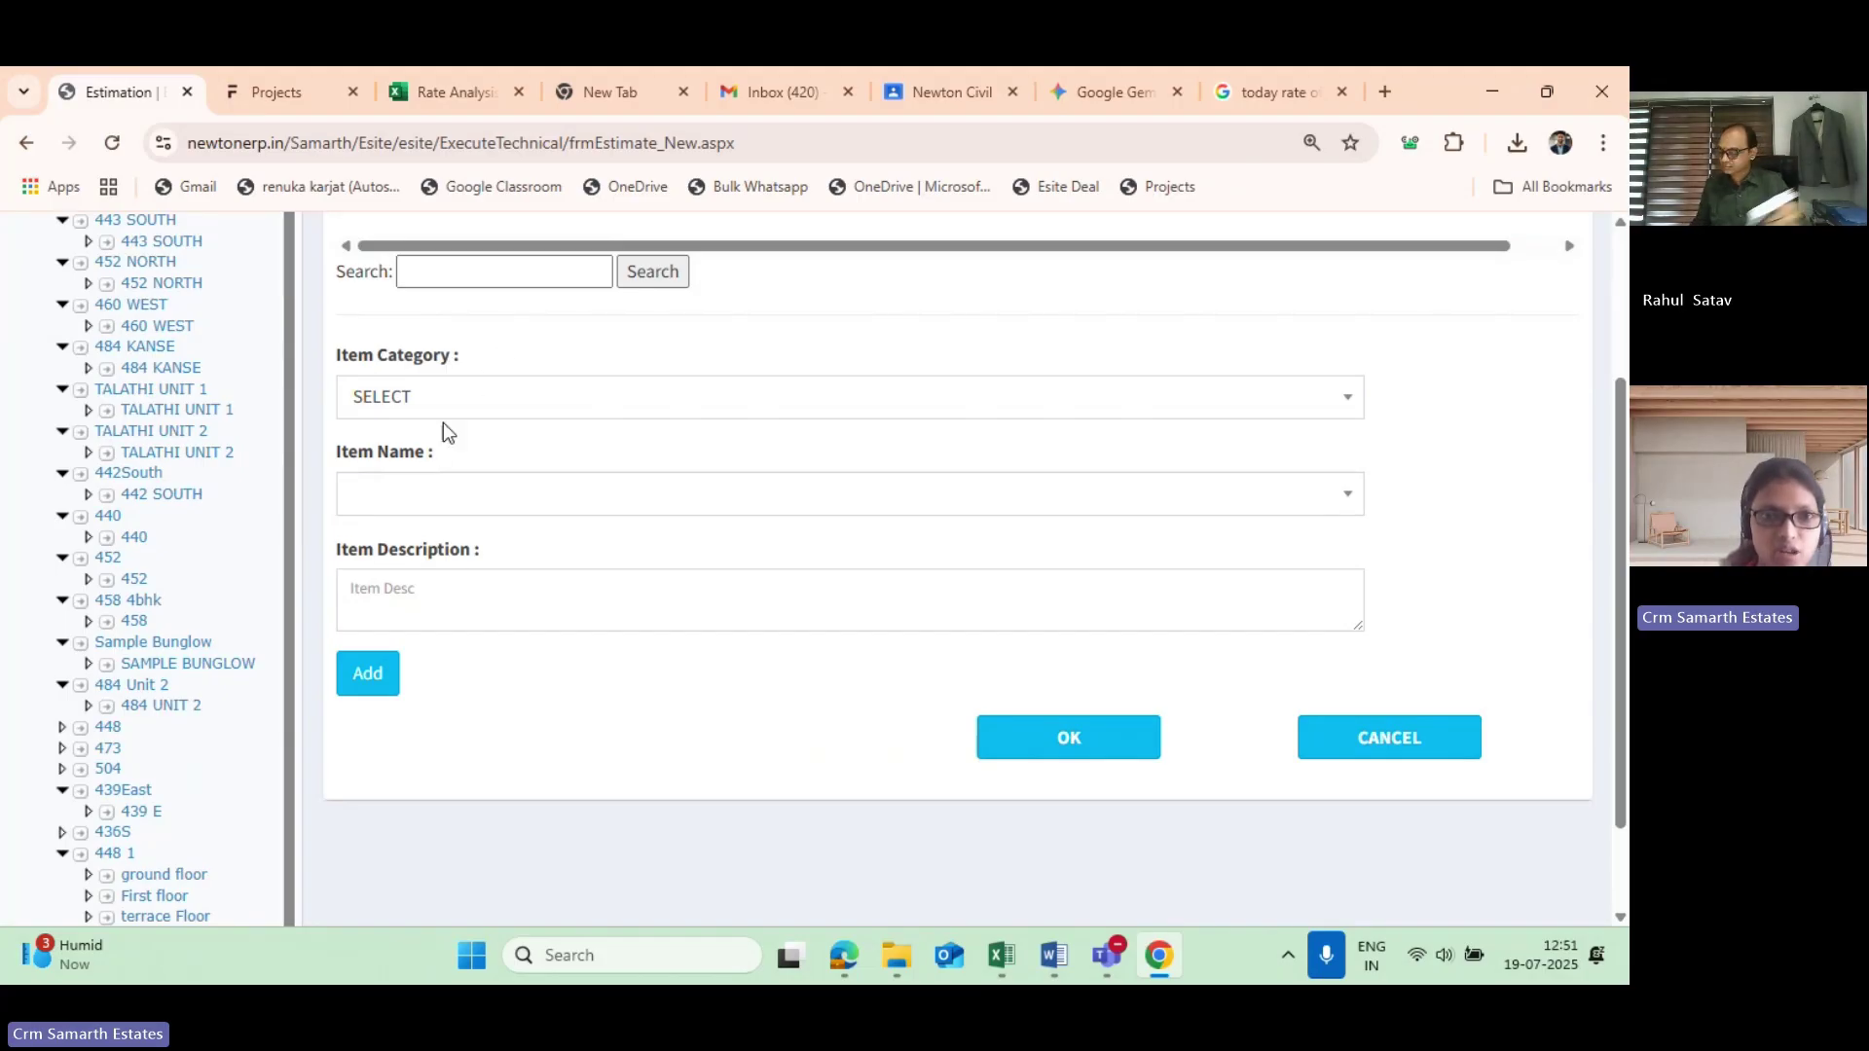
click(421, 399)
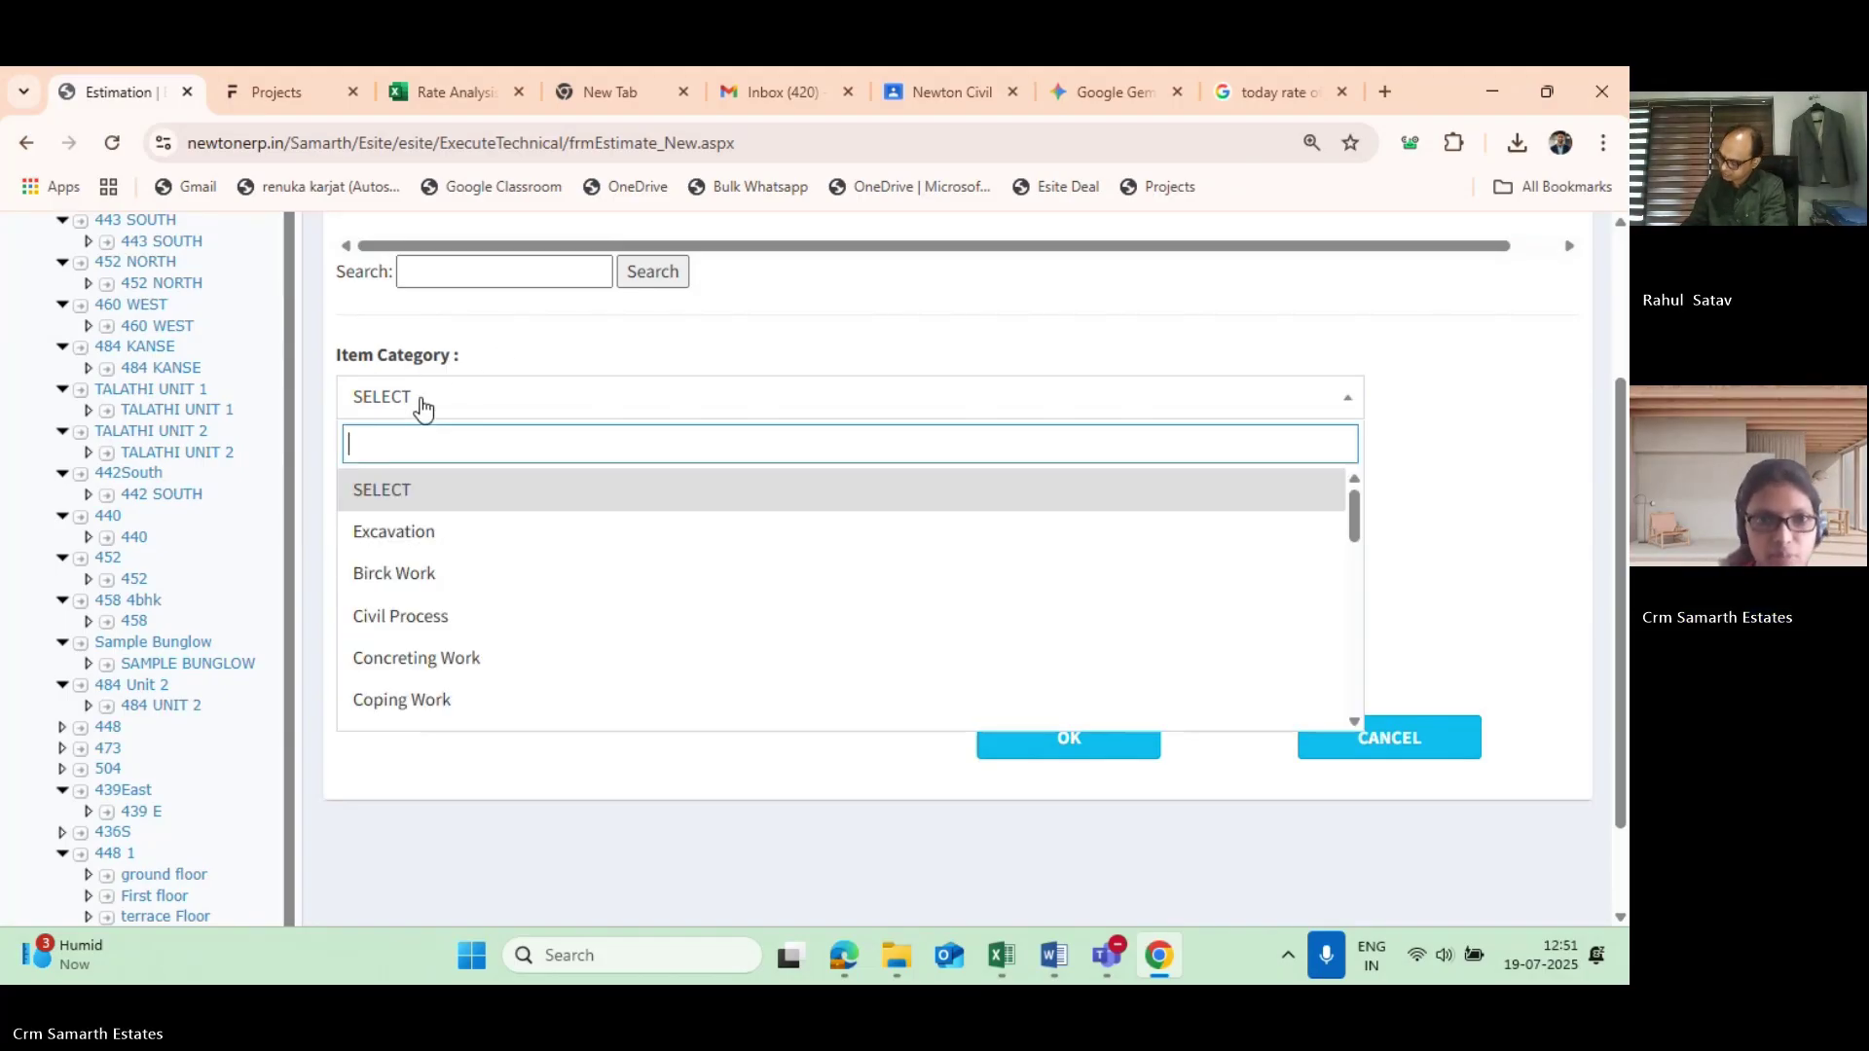
scroll(417, 672, down, 1)
scroll(370, 749, up, 1)
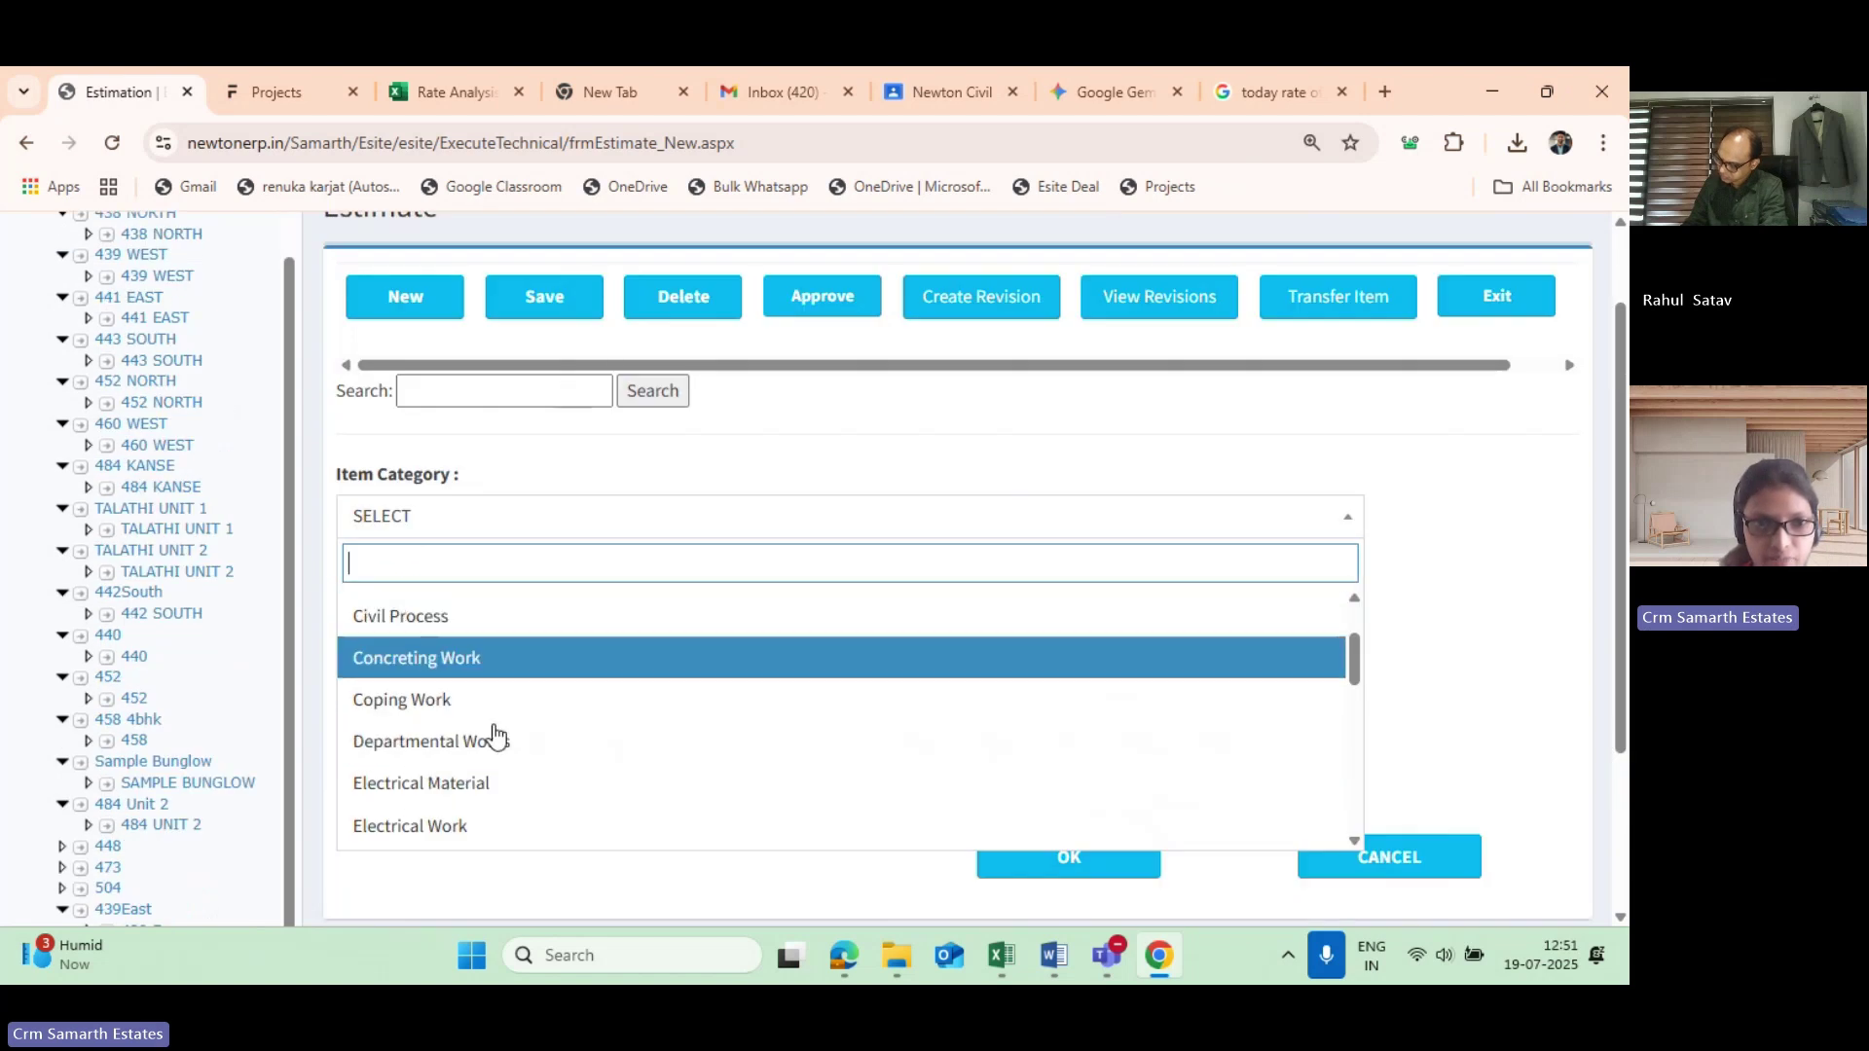
scroll(506, 798, down, 2)
scroll(469, 767, up, 1)
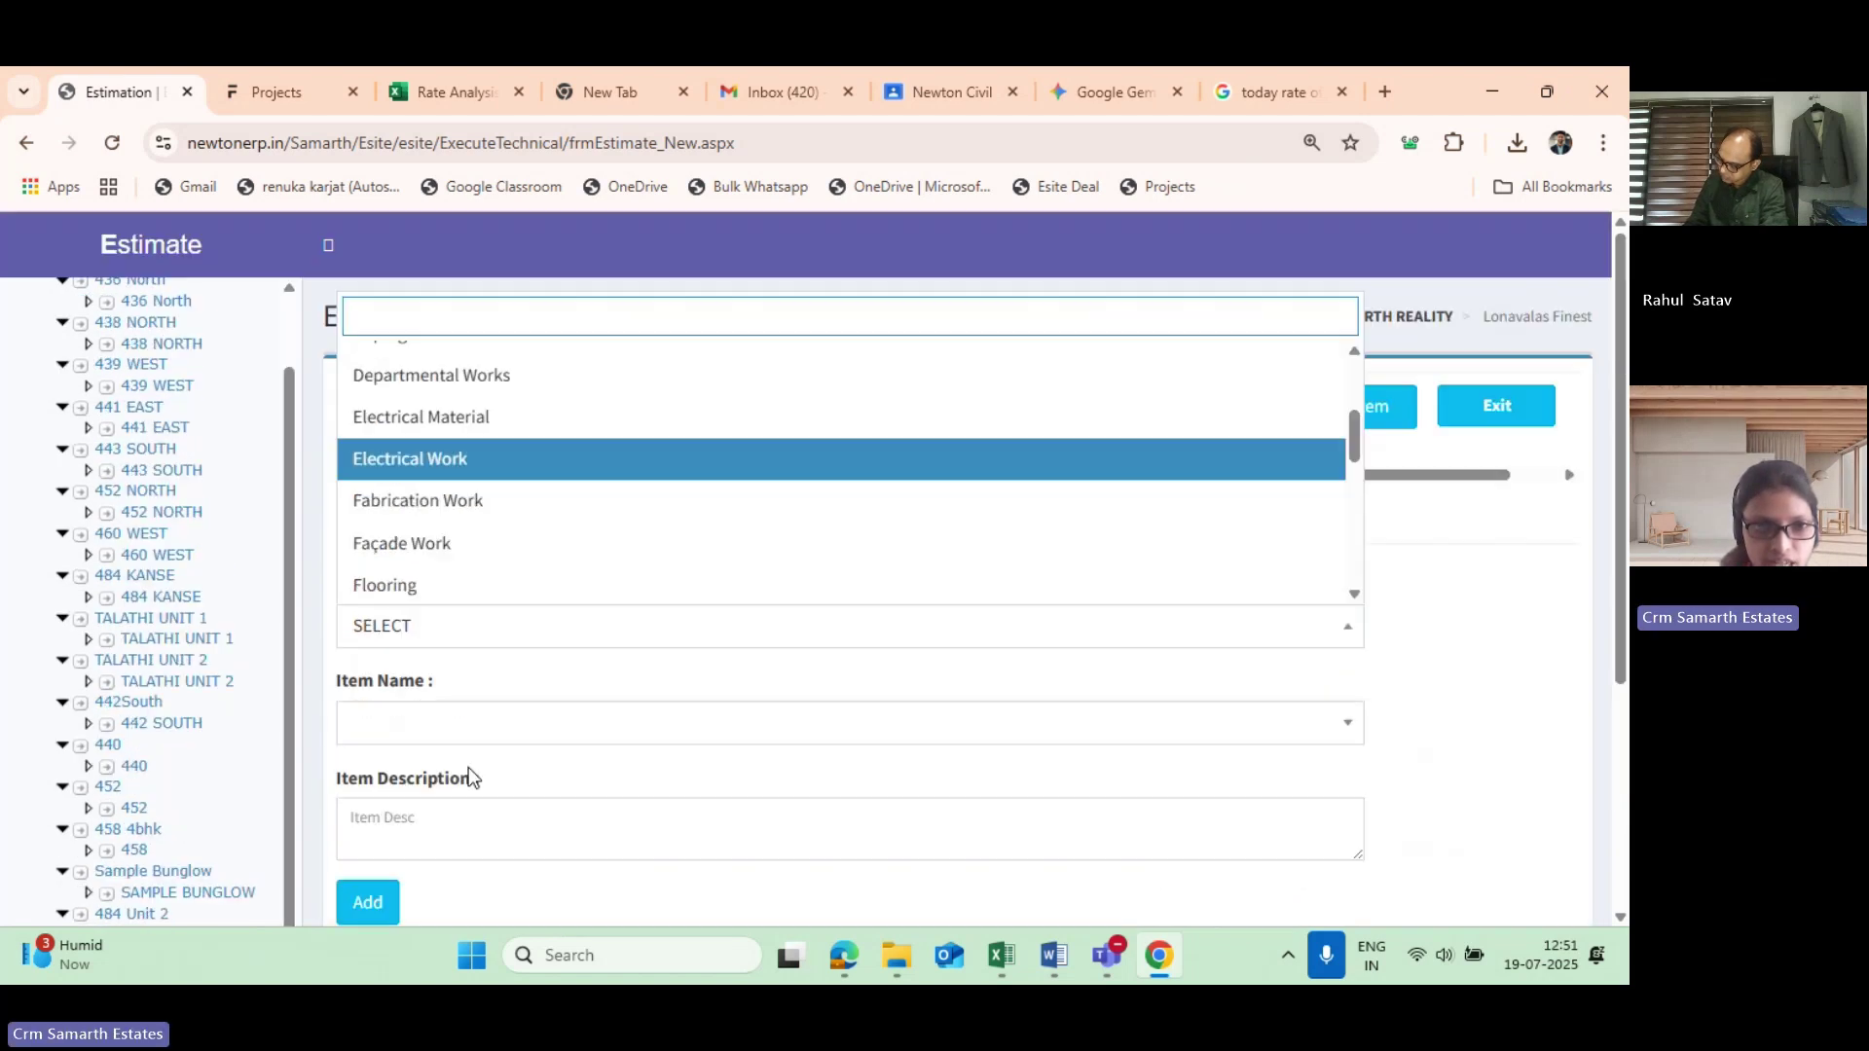
click(463, 639)
click(463, 639)
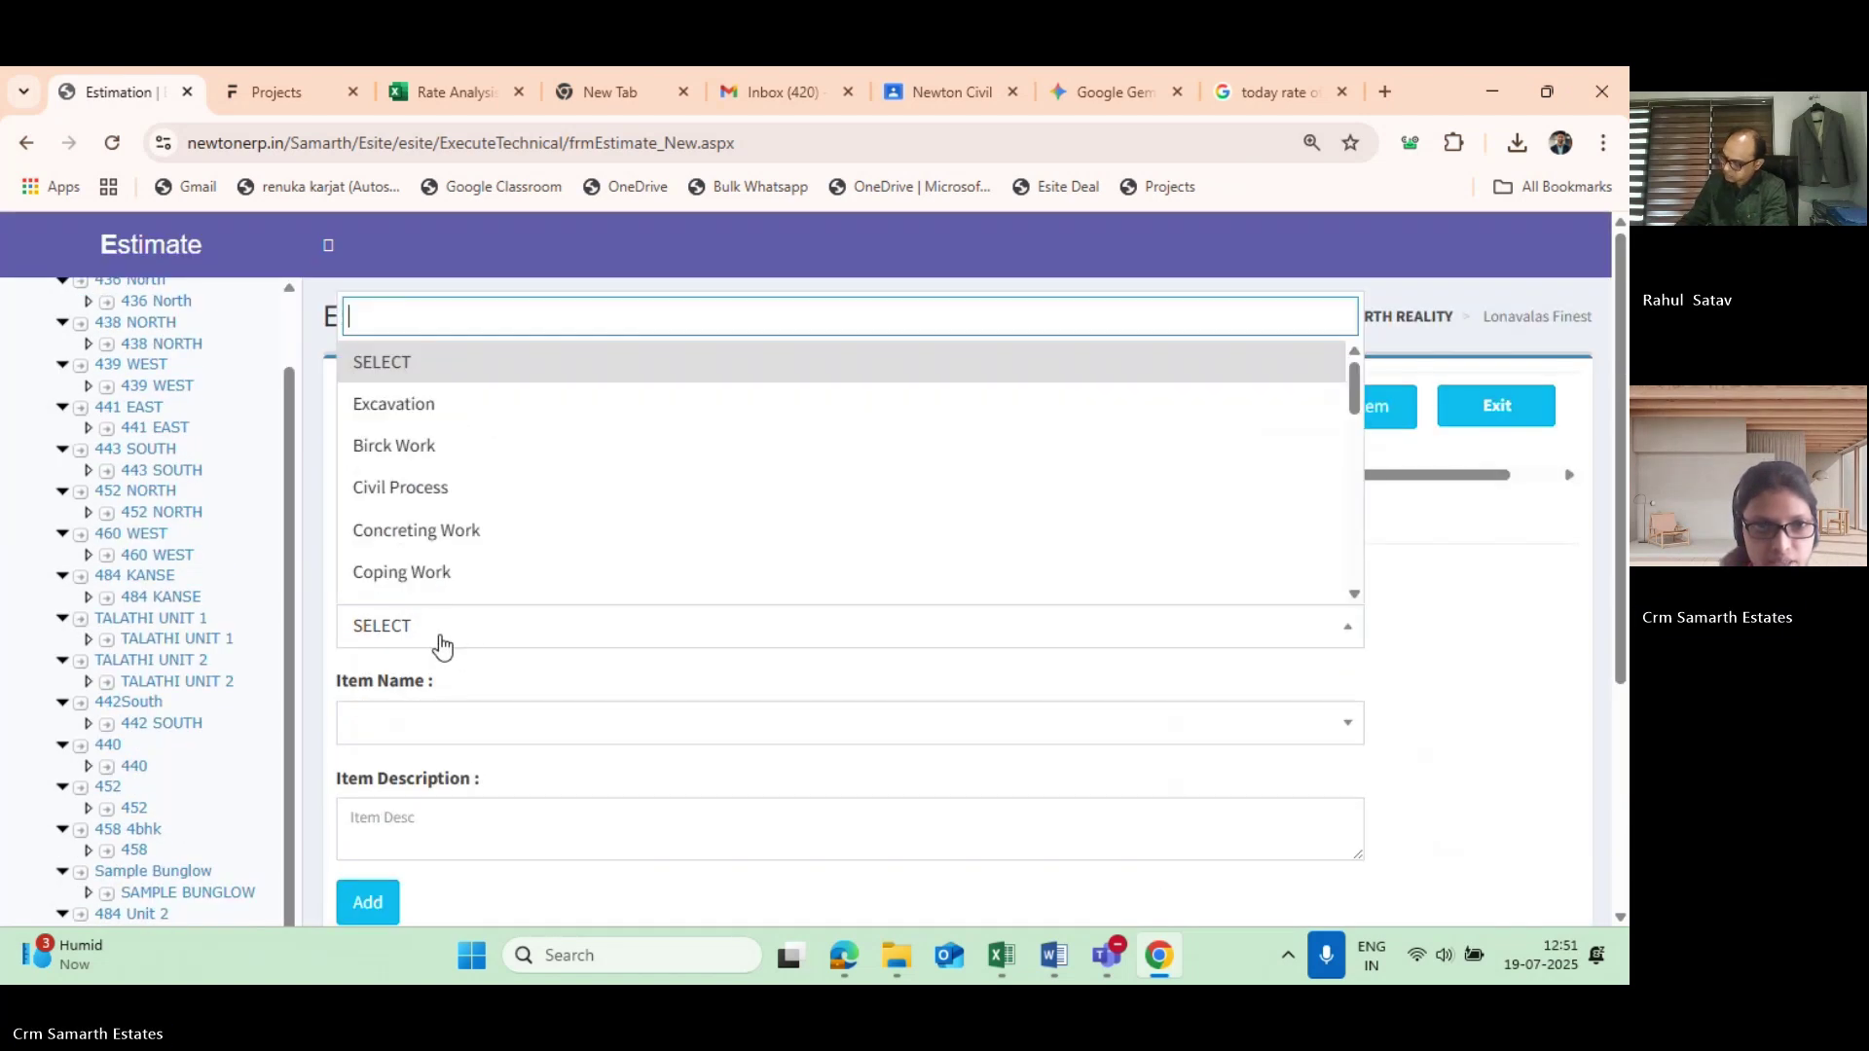
click(436, 407)
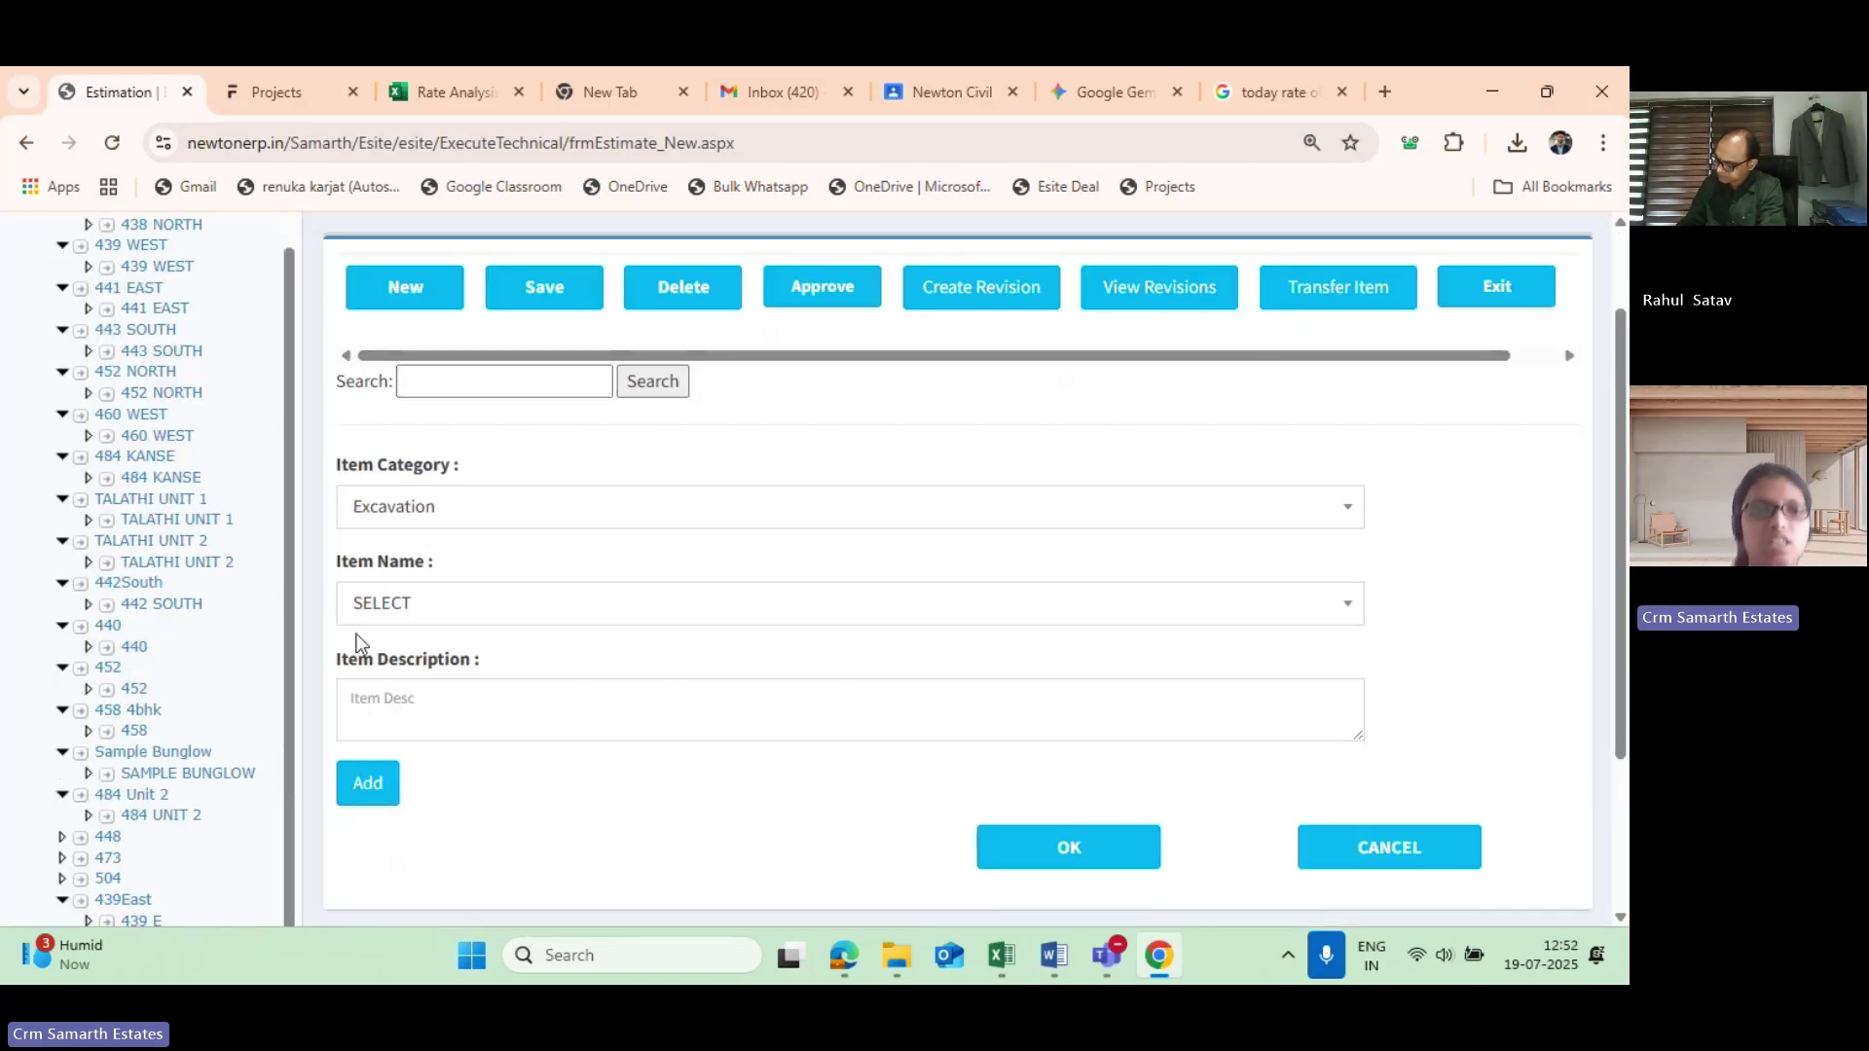
Choose PCC as the item name, add it to the item list and confirm its addition to the estimate.
click(395, 611)
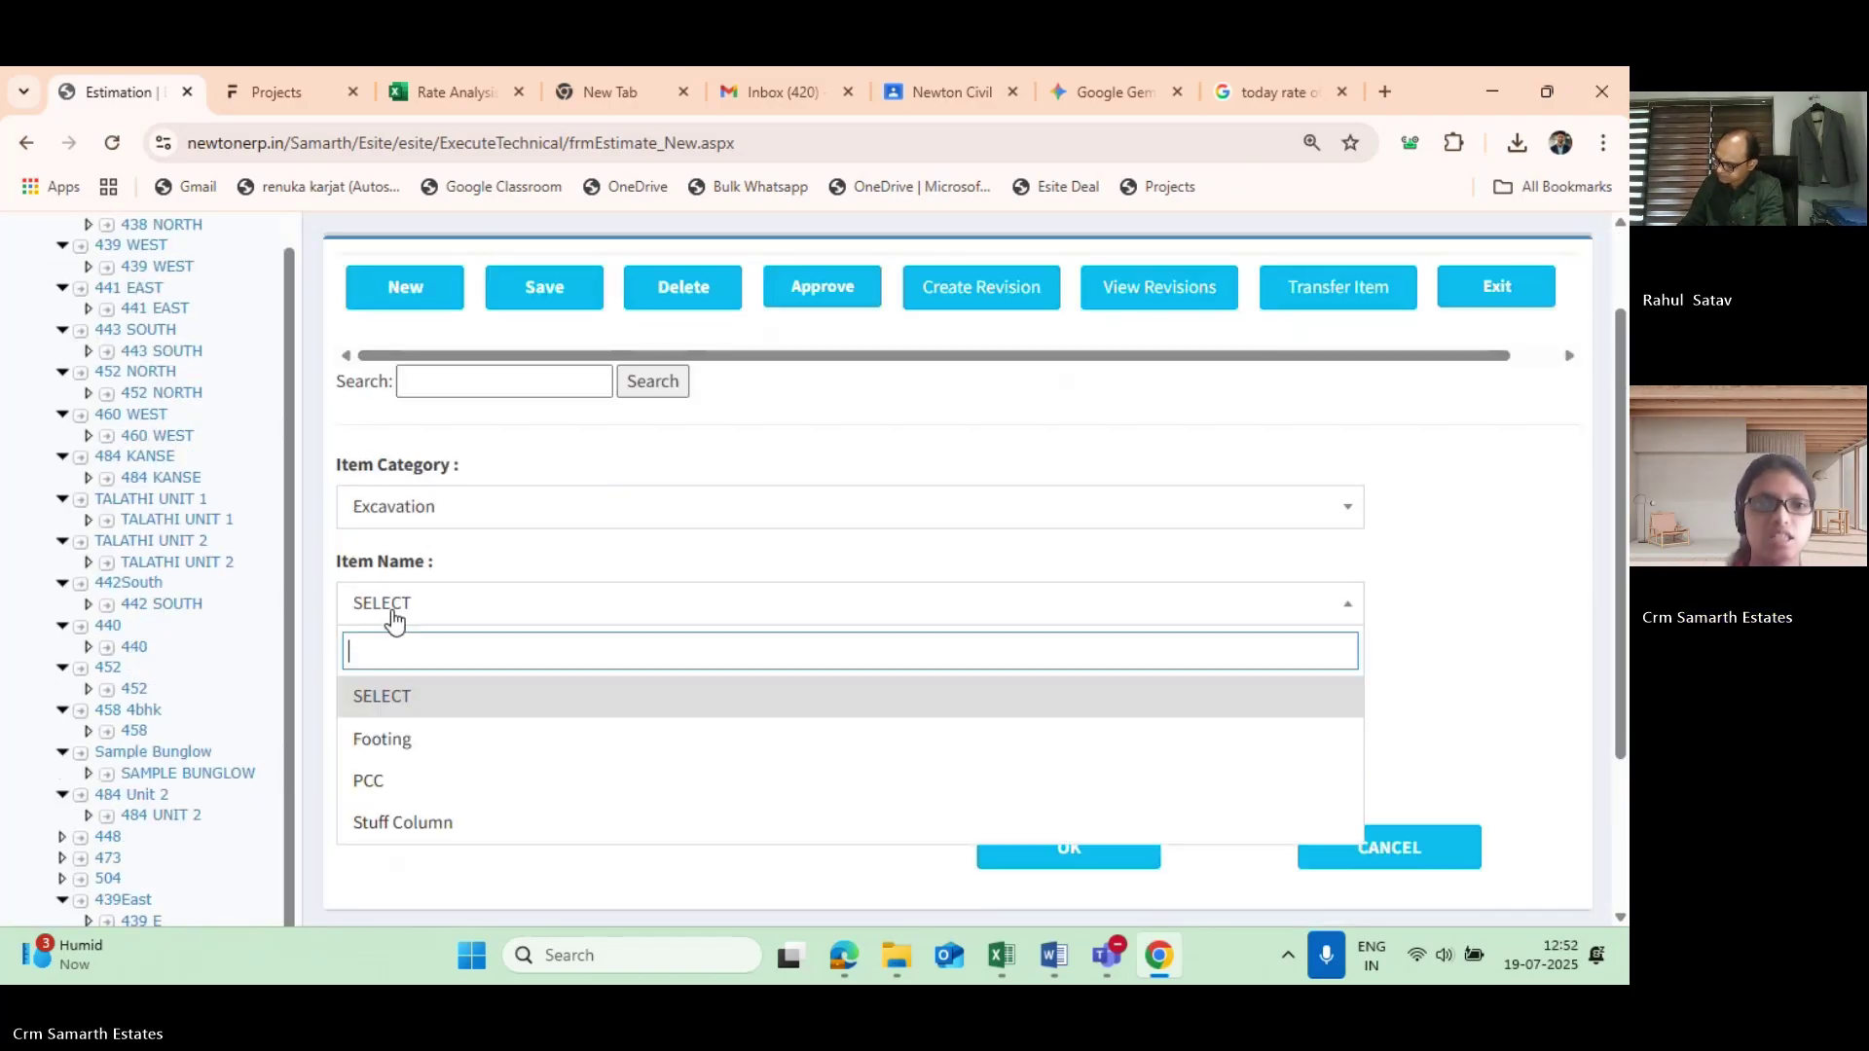
click(394, 786)
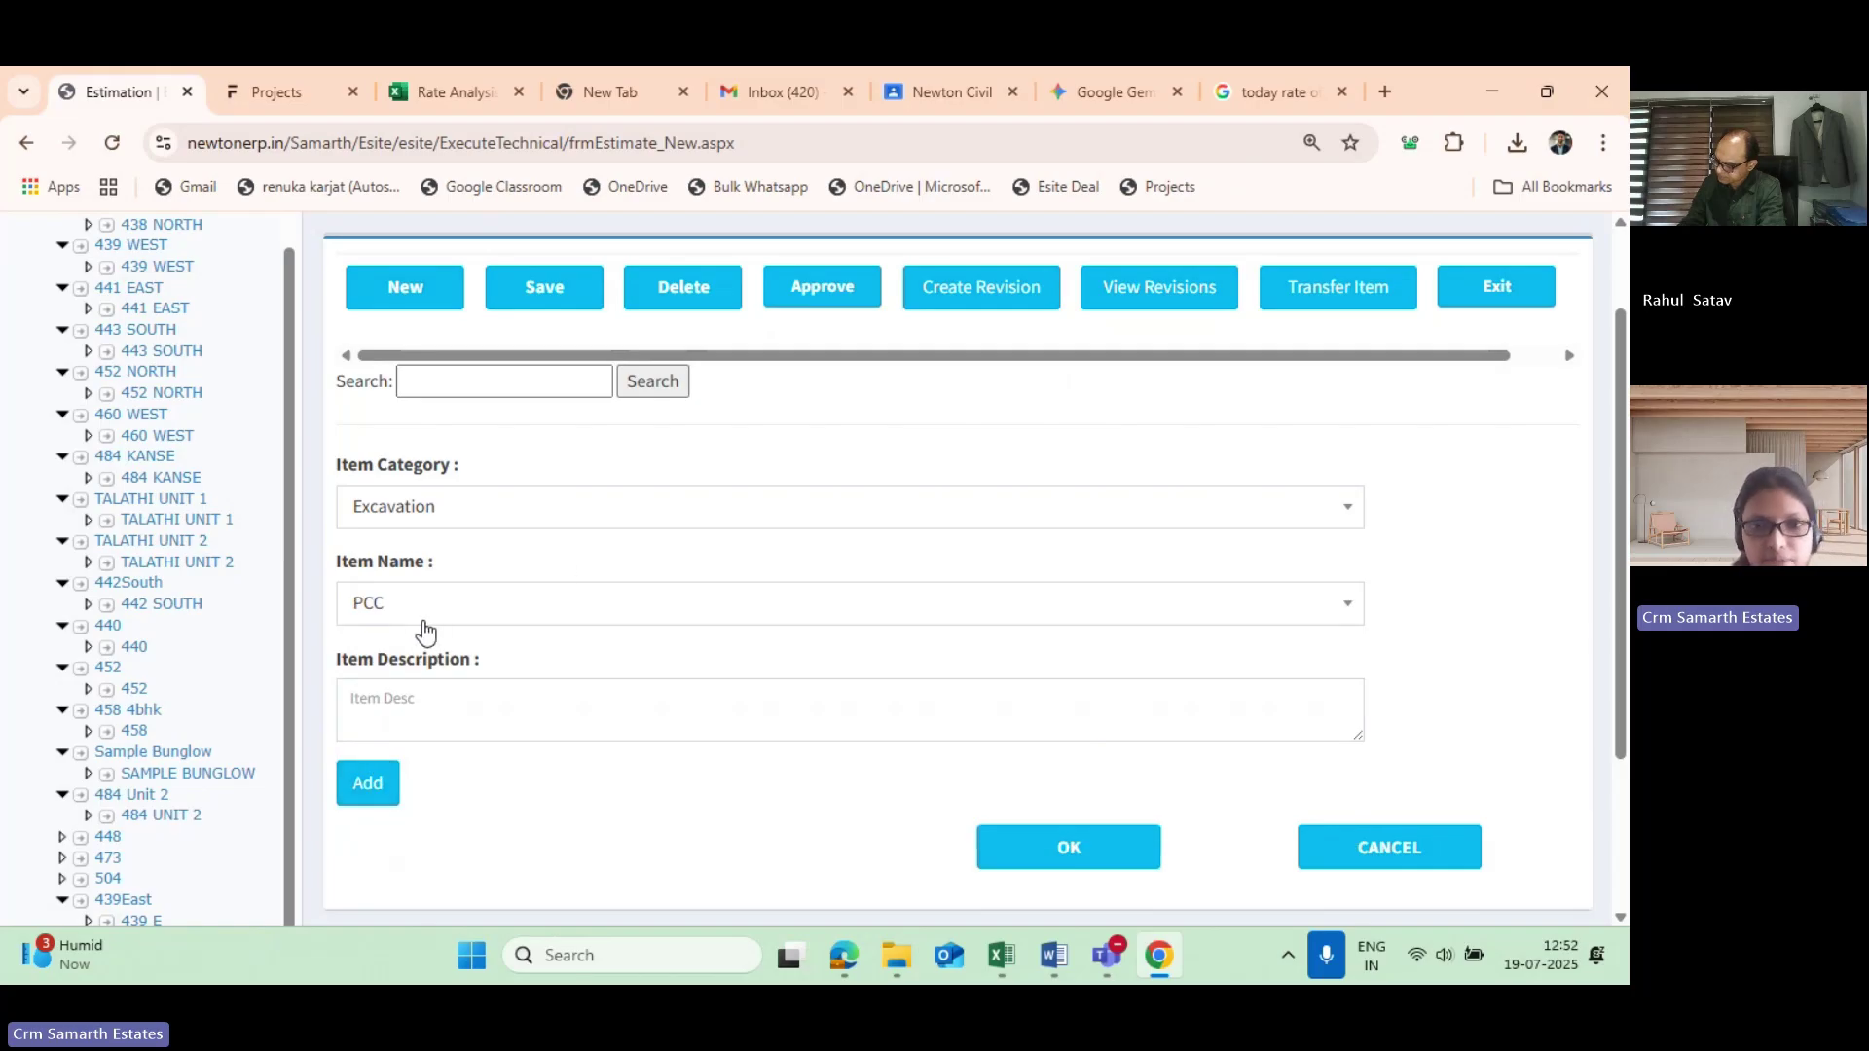
scroll(368, 796, down, 1)
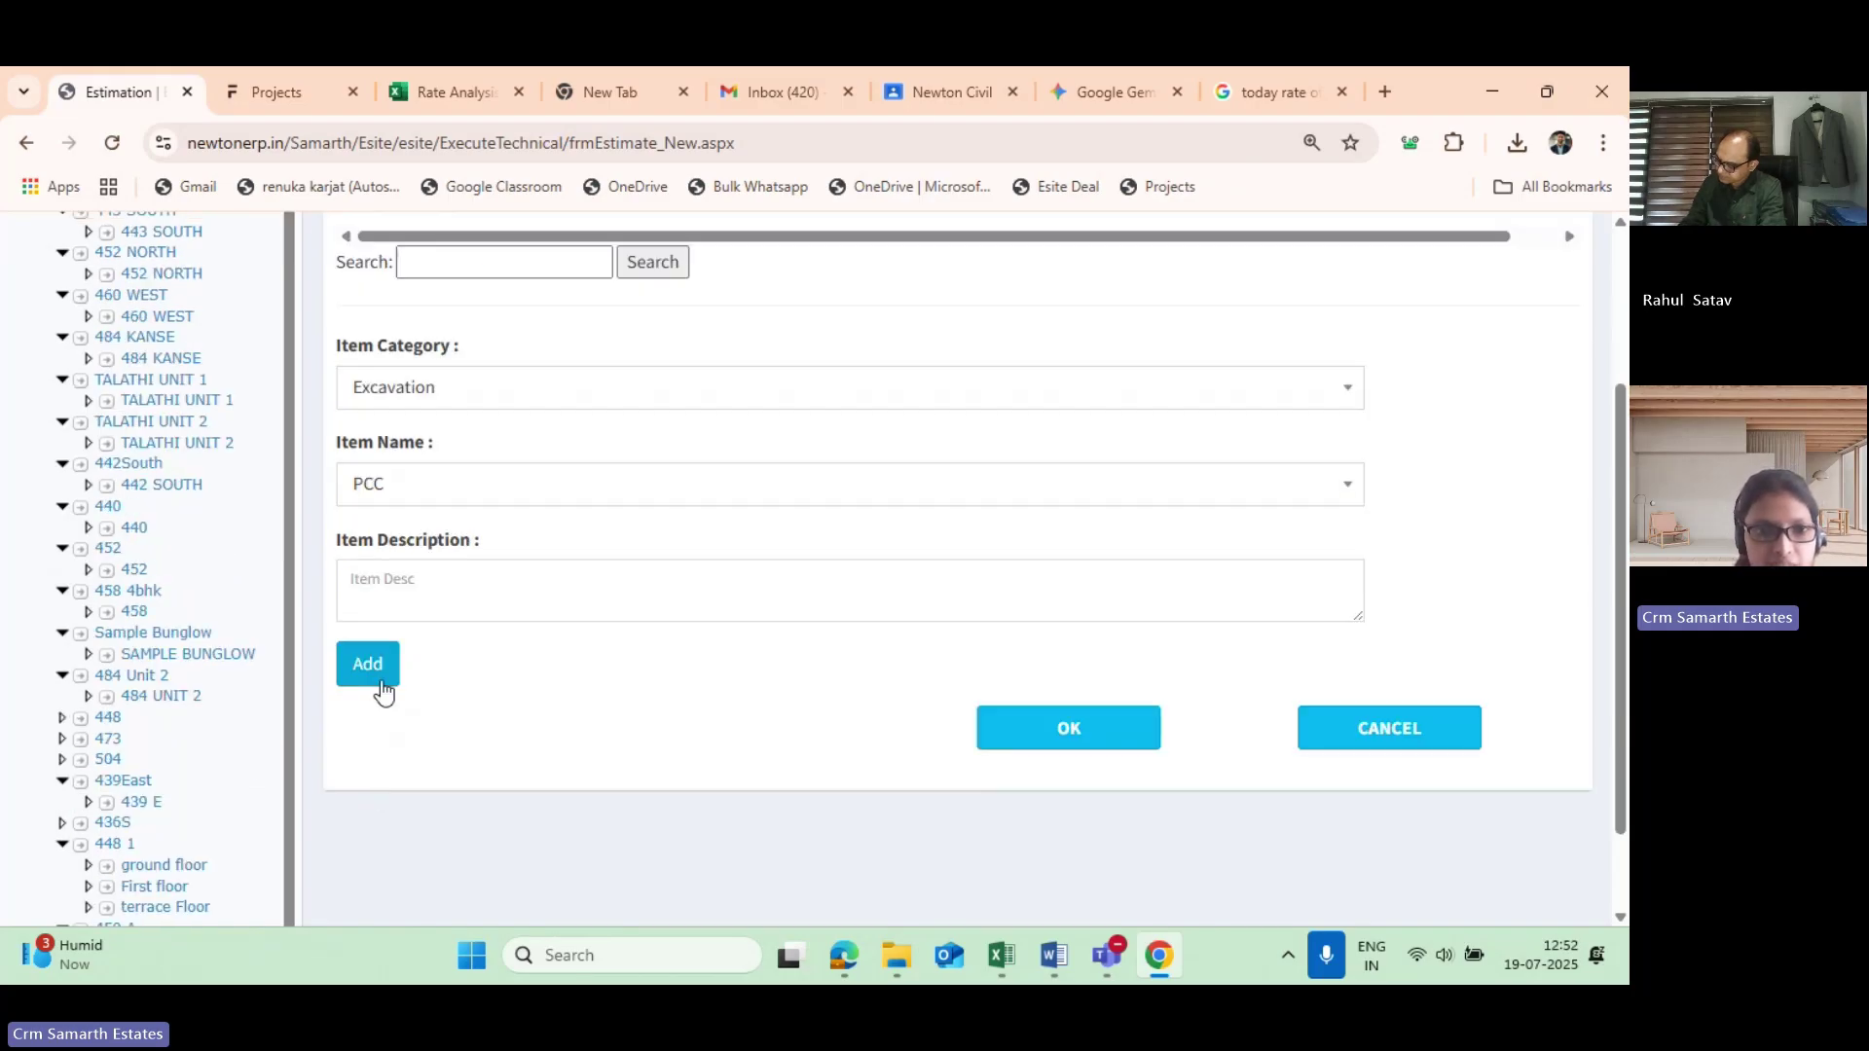
click(370, 666)
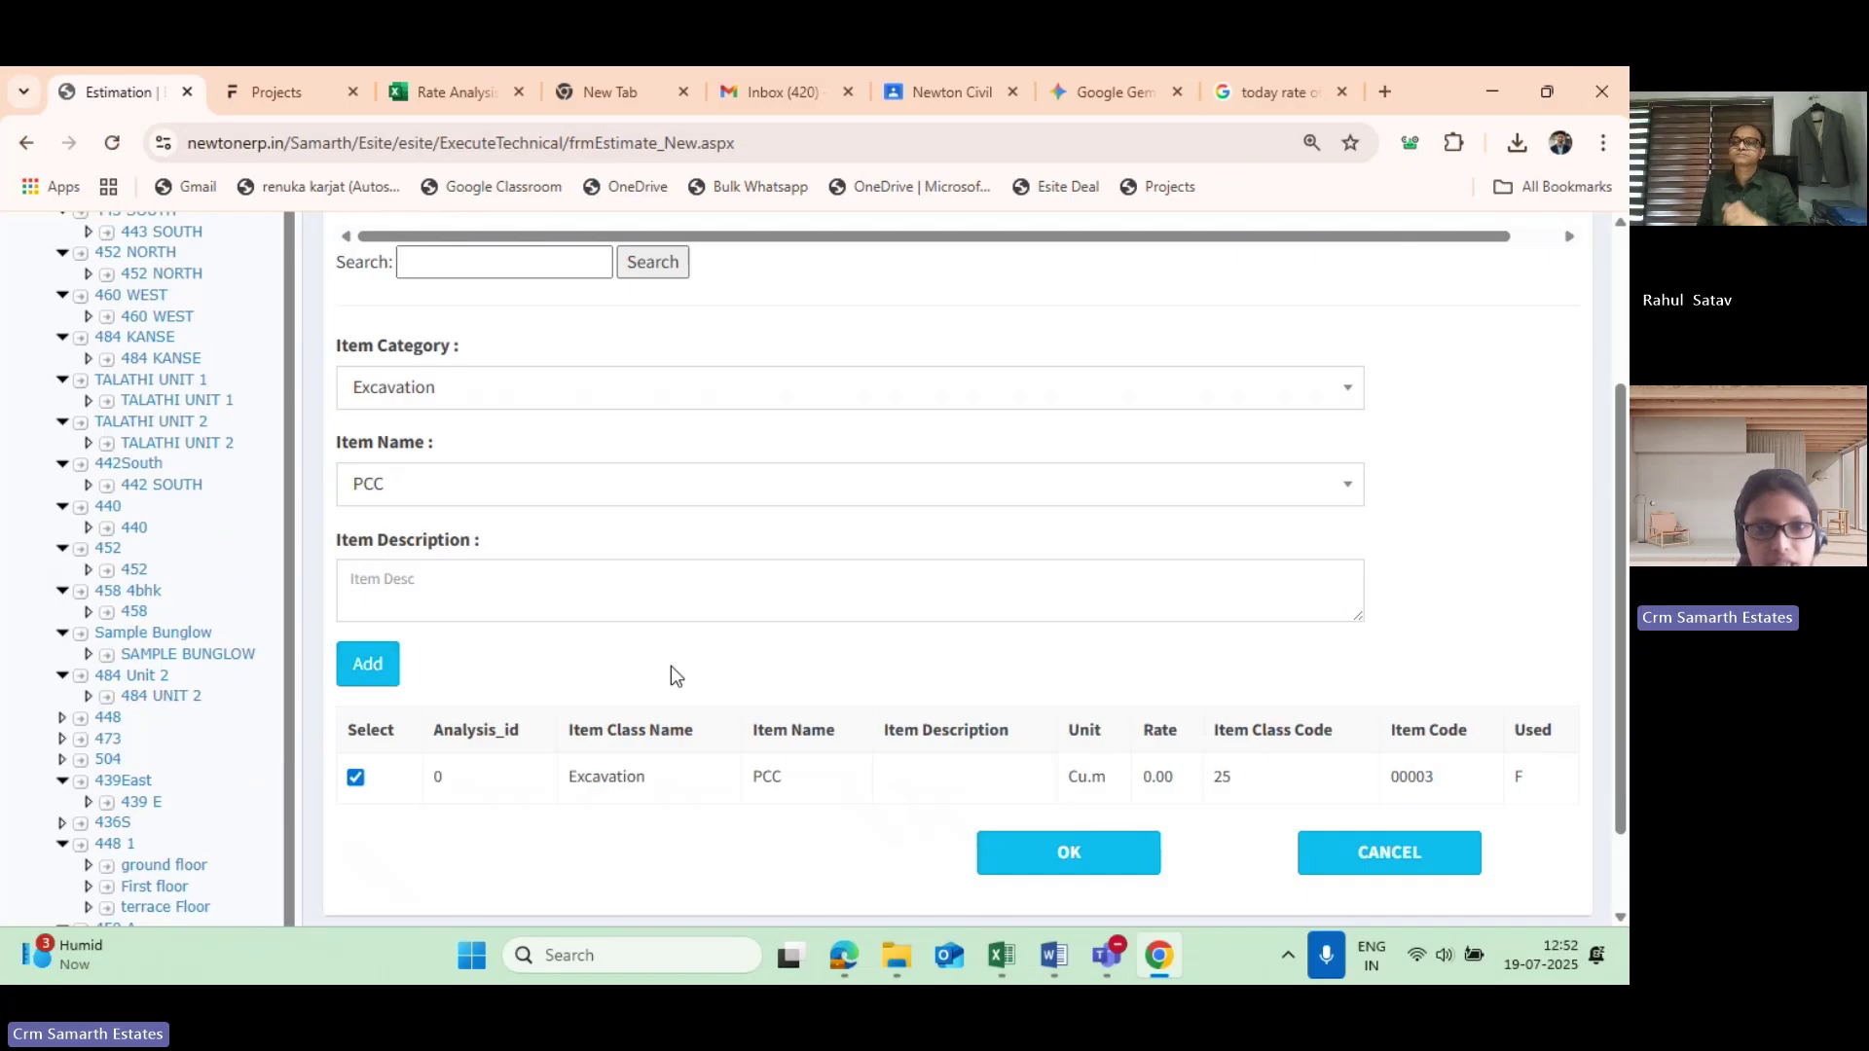
click(1061, 741)
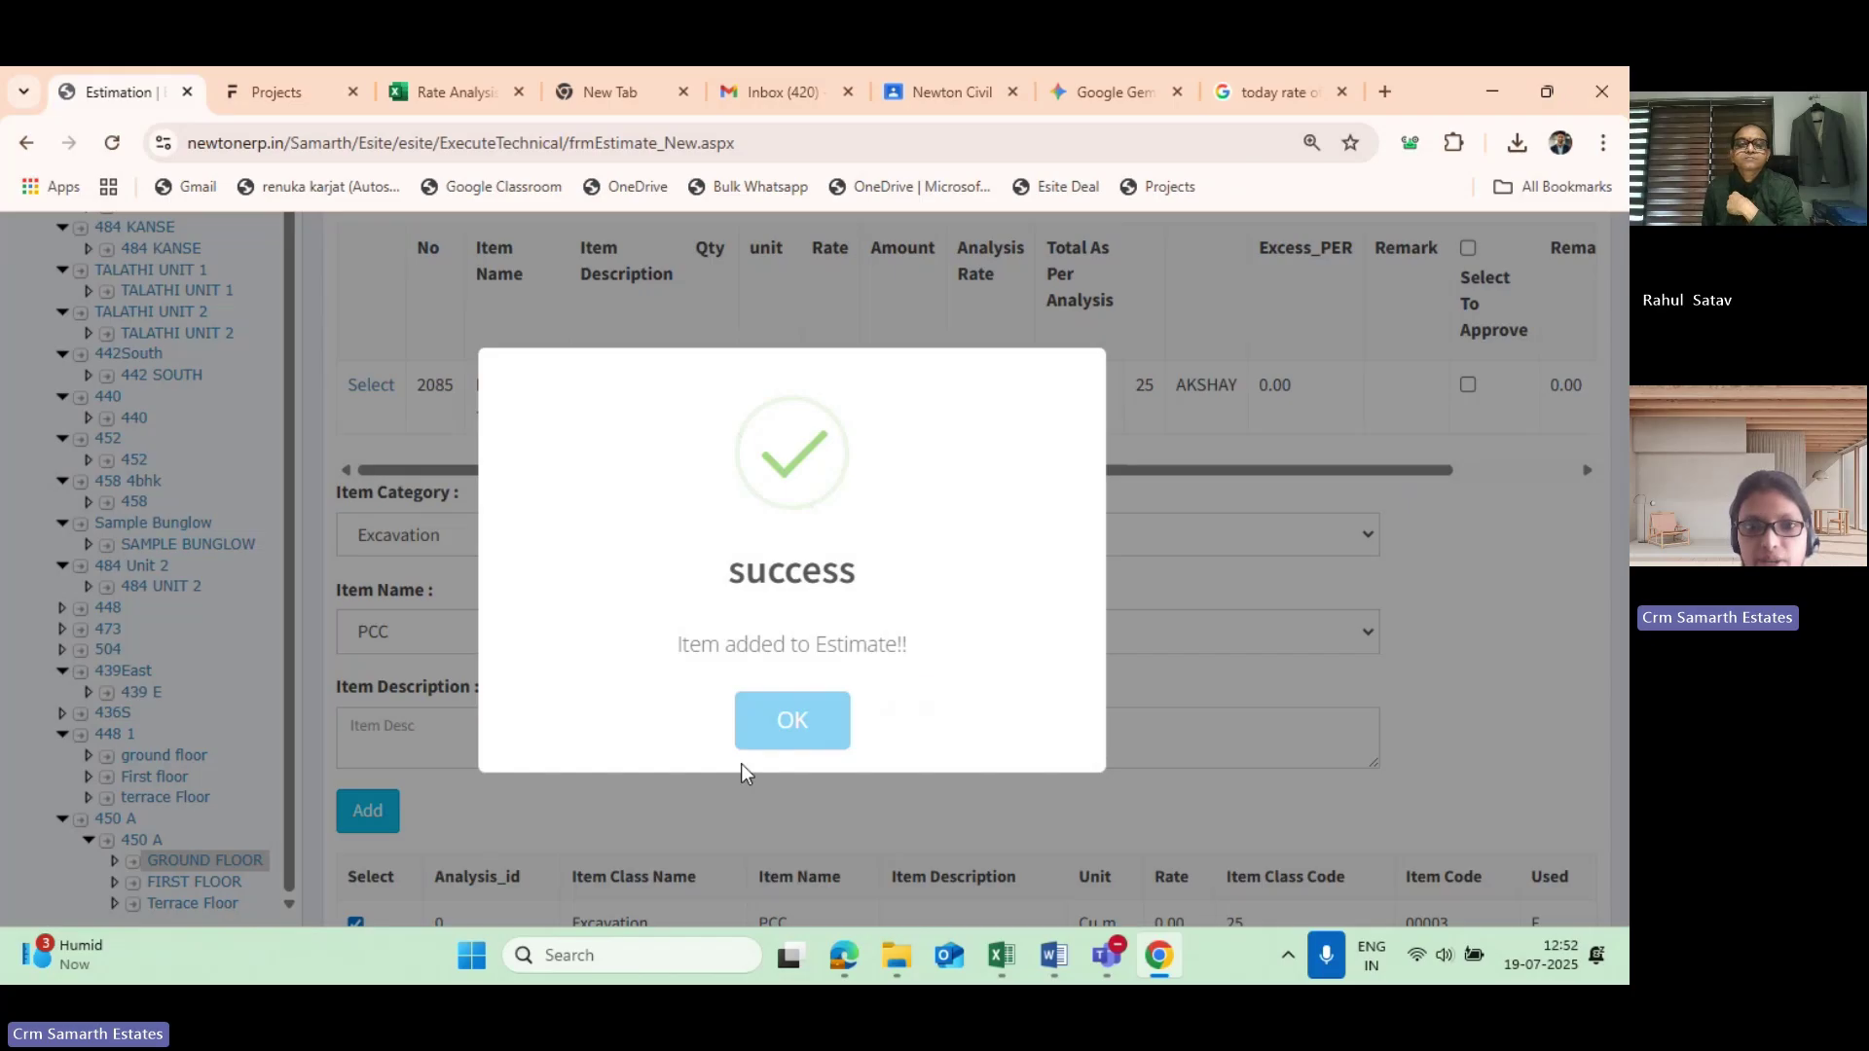
click(793, 725)
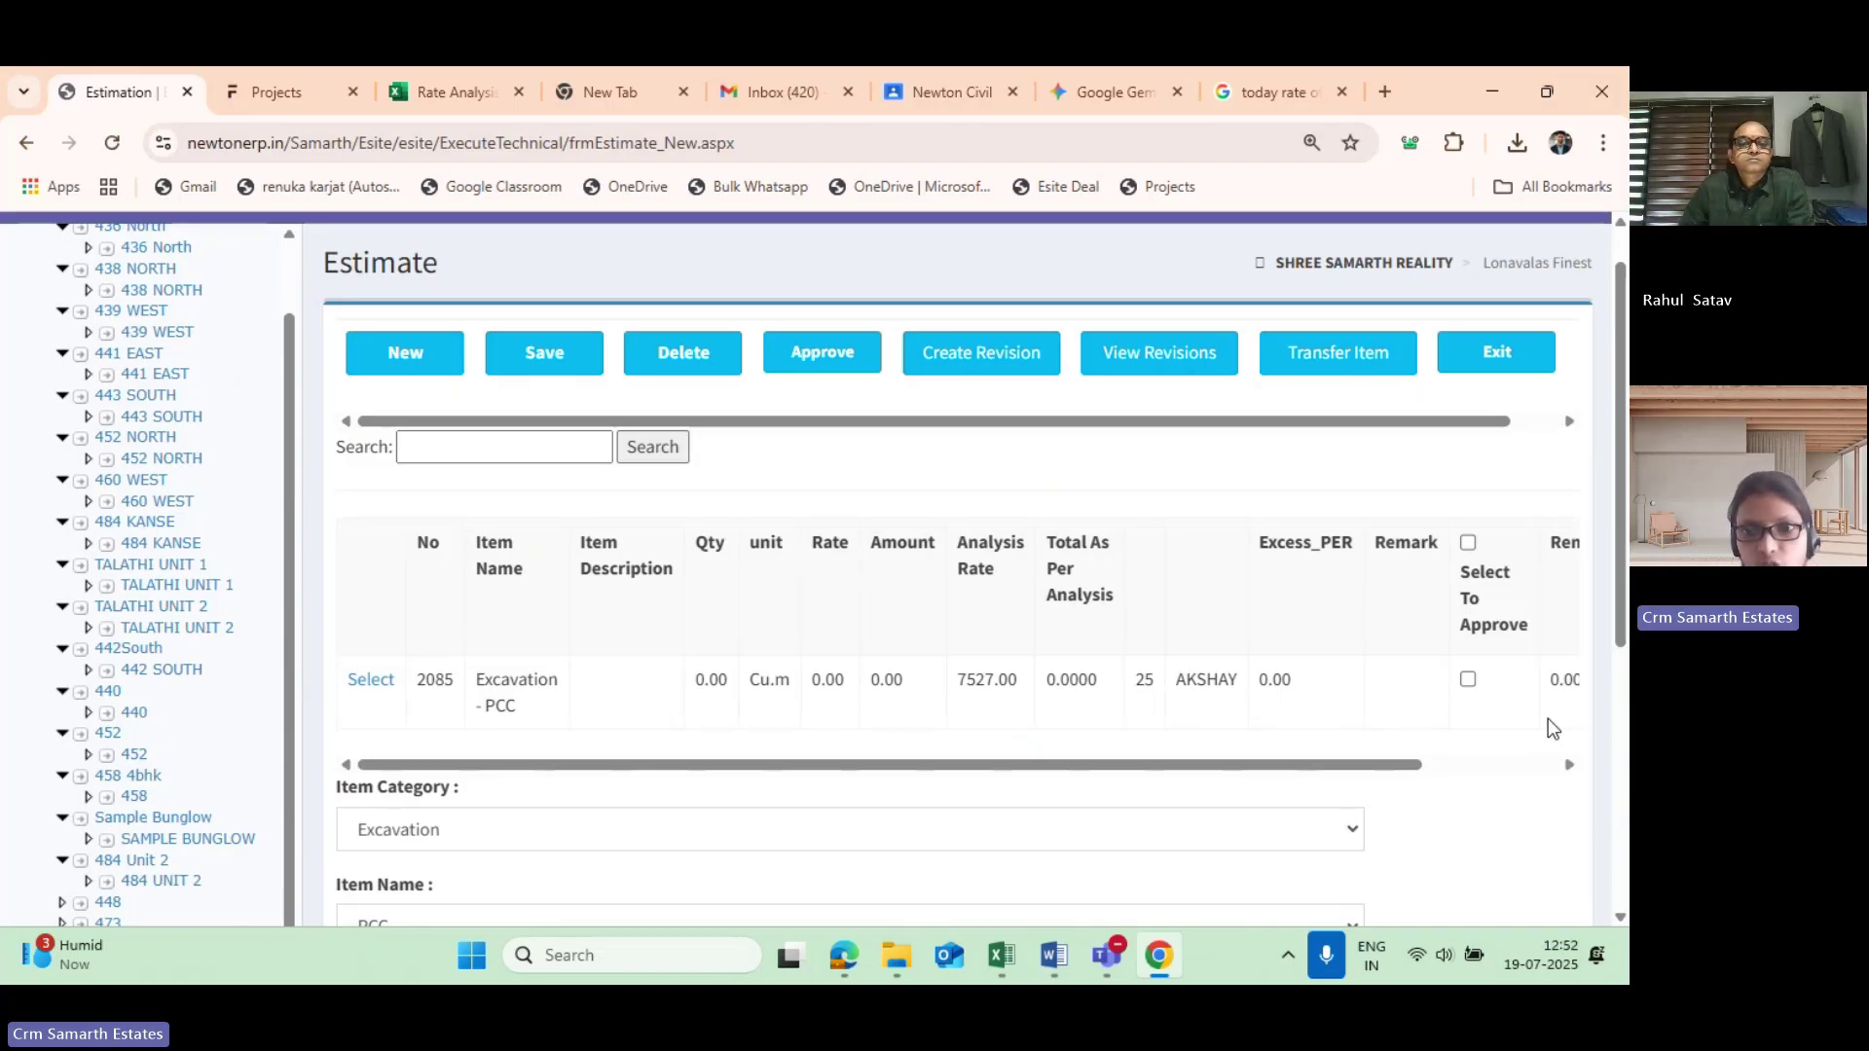
Select the Excavation - PCC row for editing and review its quantity, rate, excess and remark fields.
drag(1406, 764, 1294, 761)
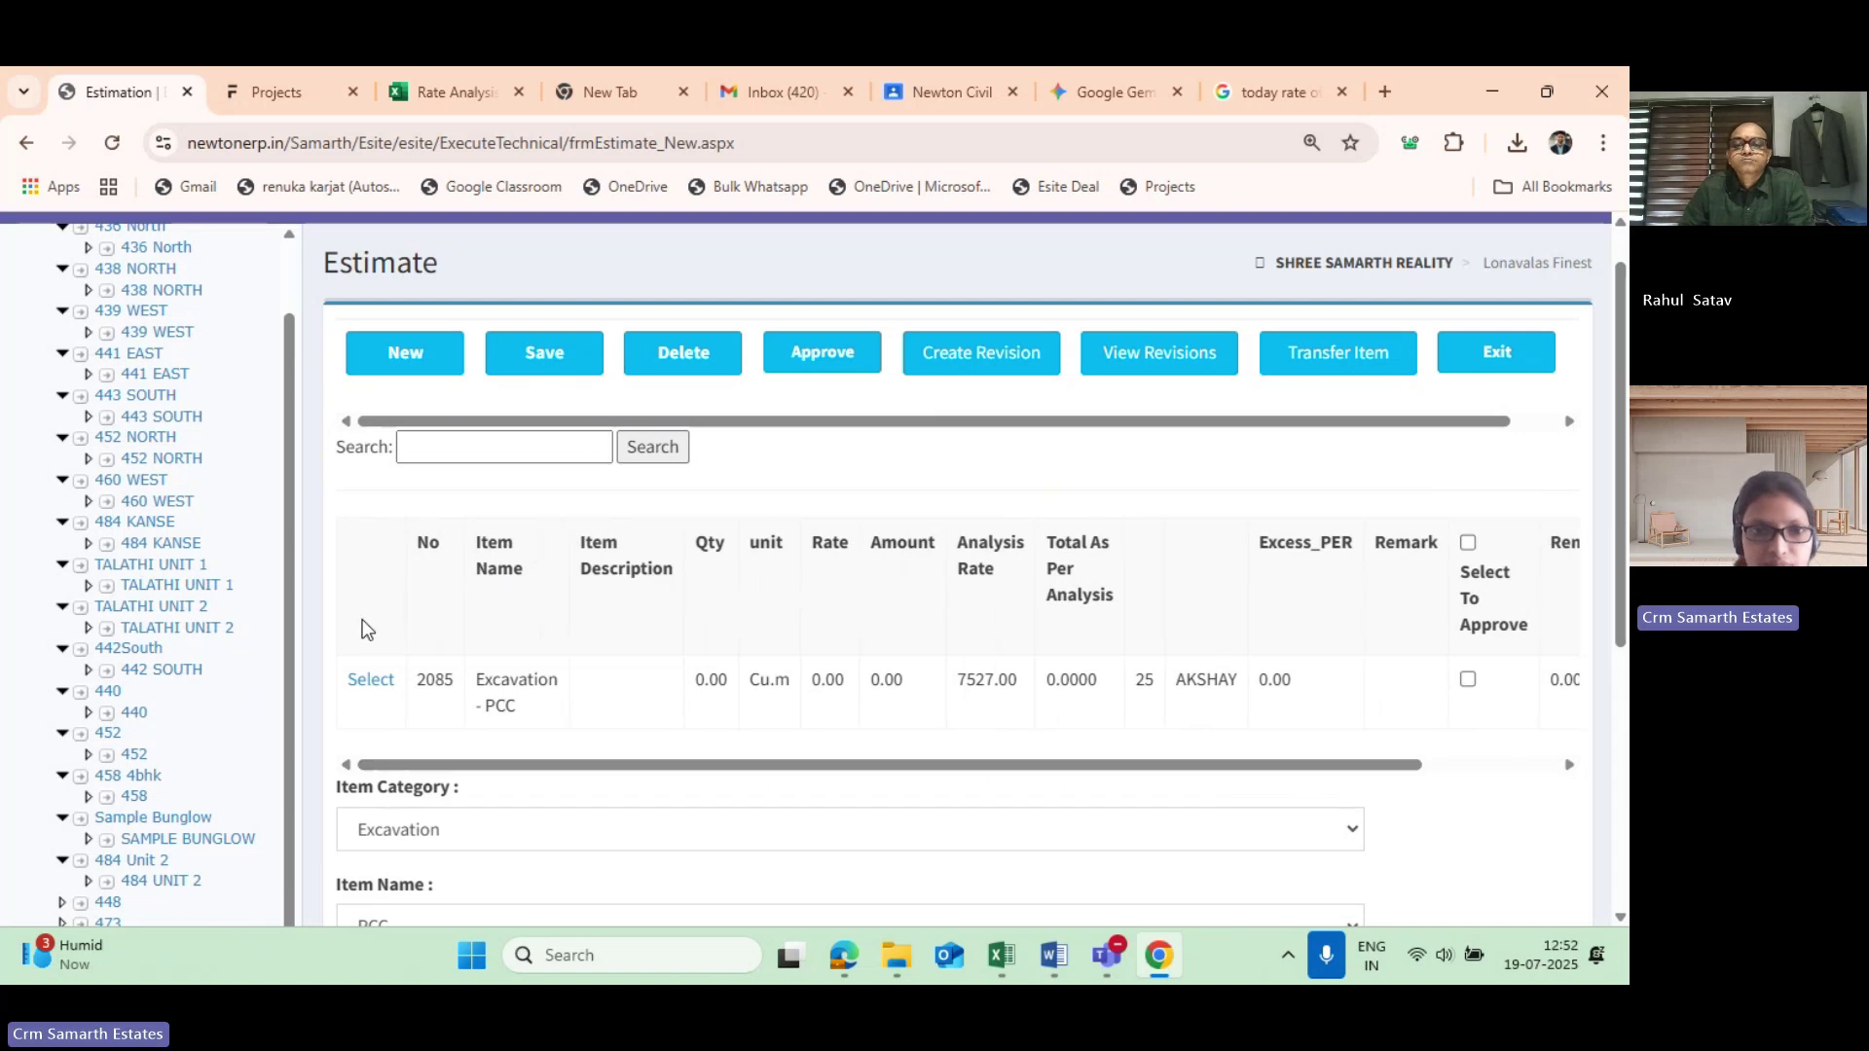
click(362, 688)
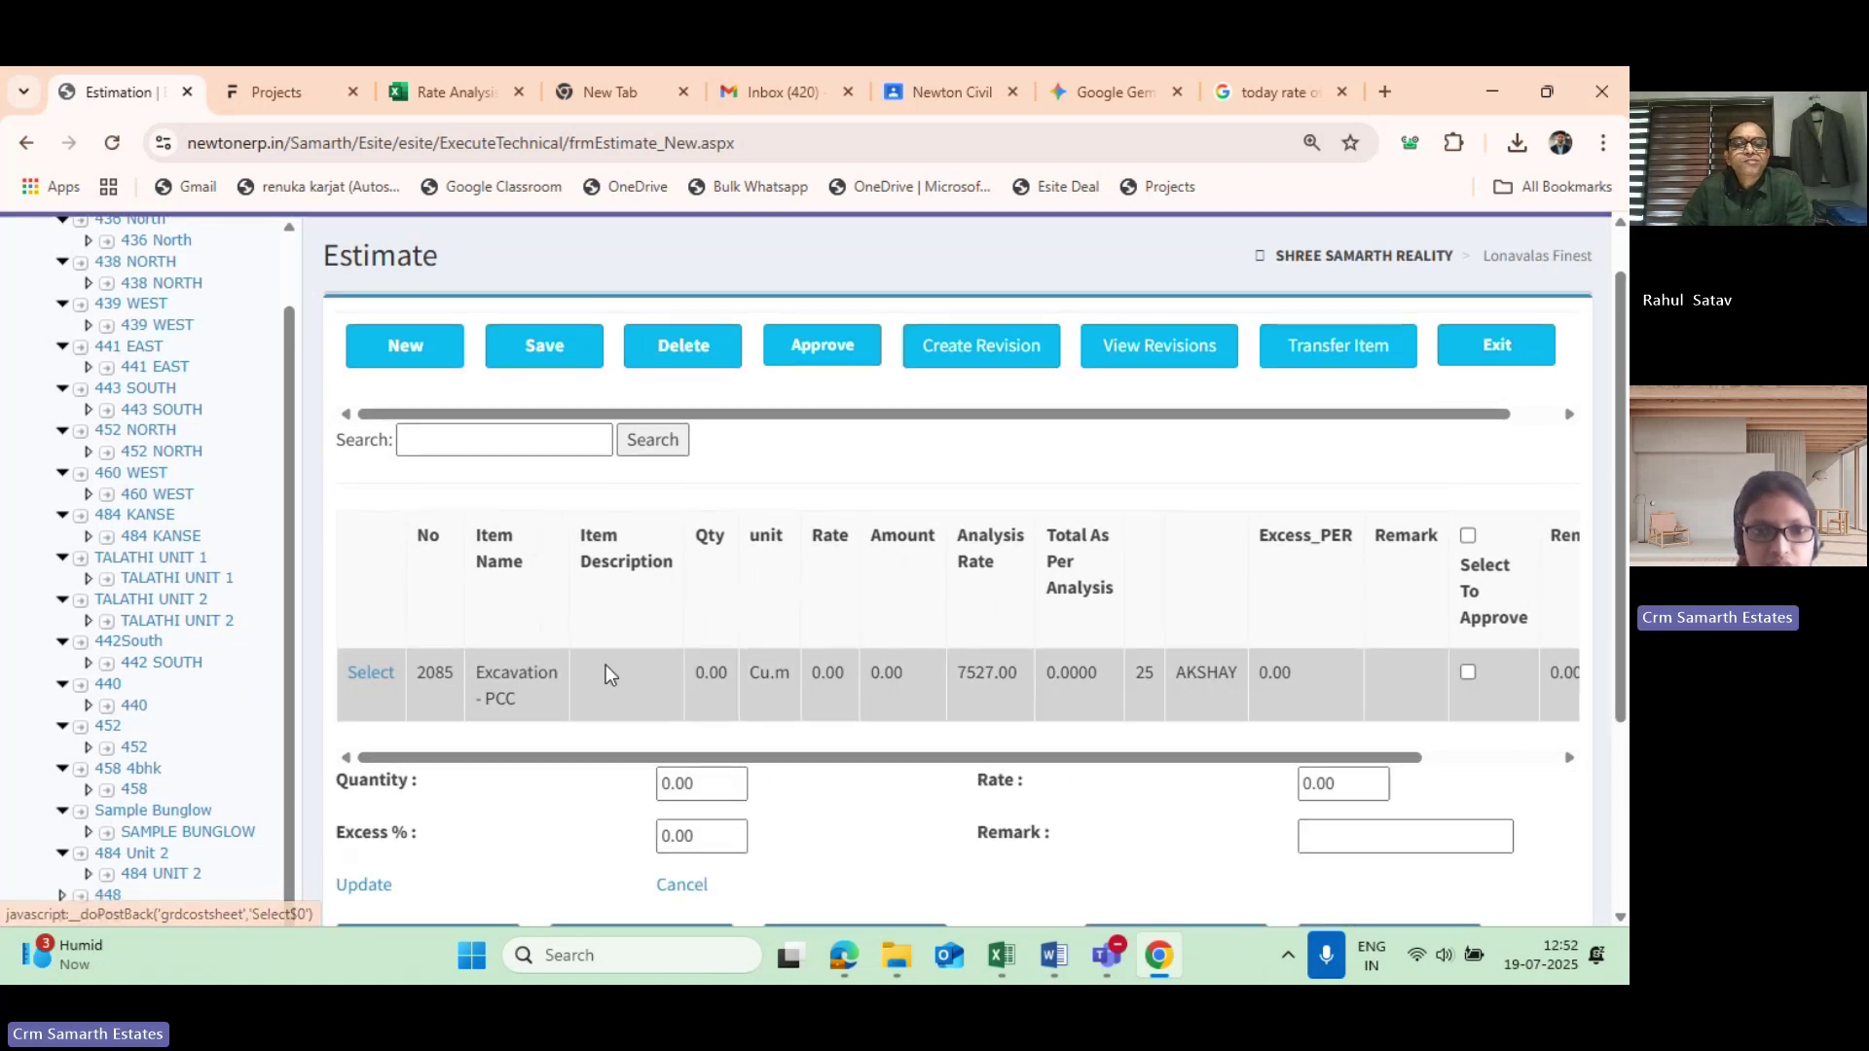
scroll(301, 611, down, 2)
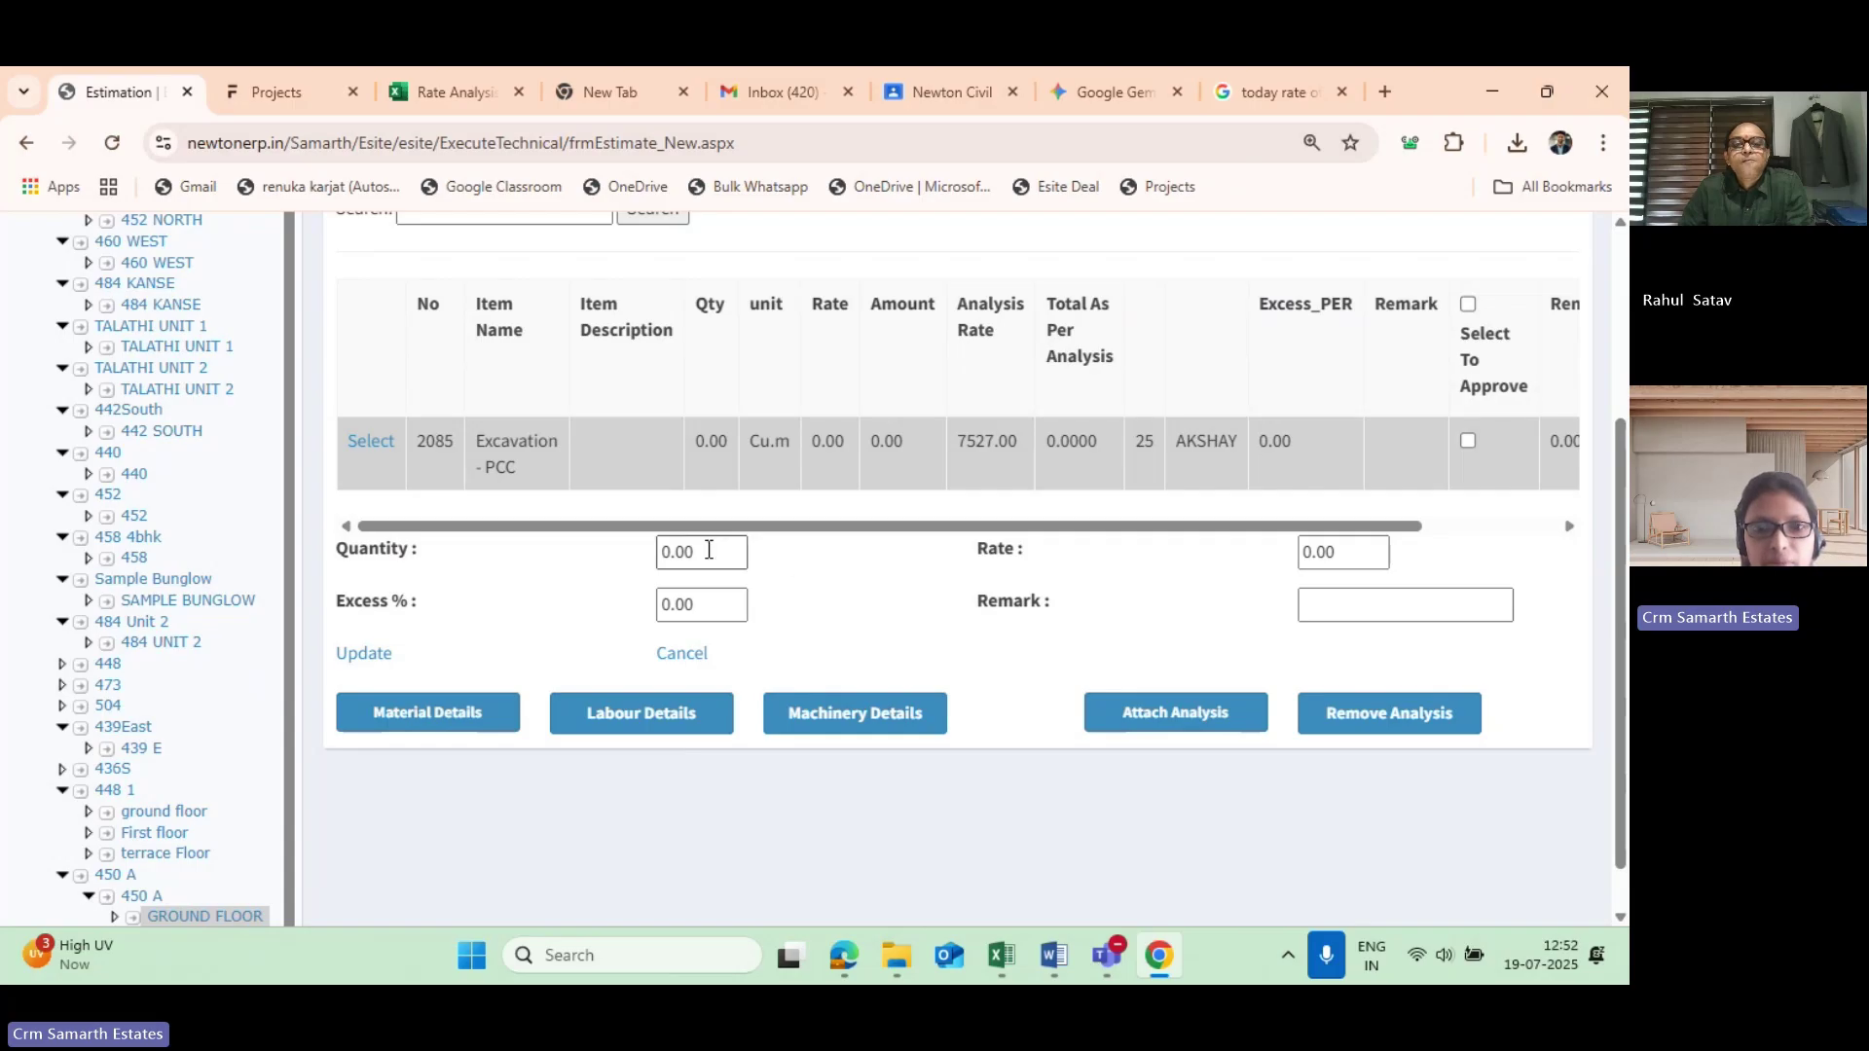
scroll(644, 605, up, 2)
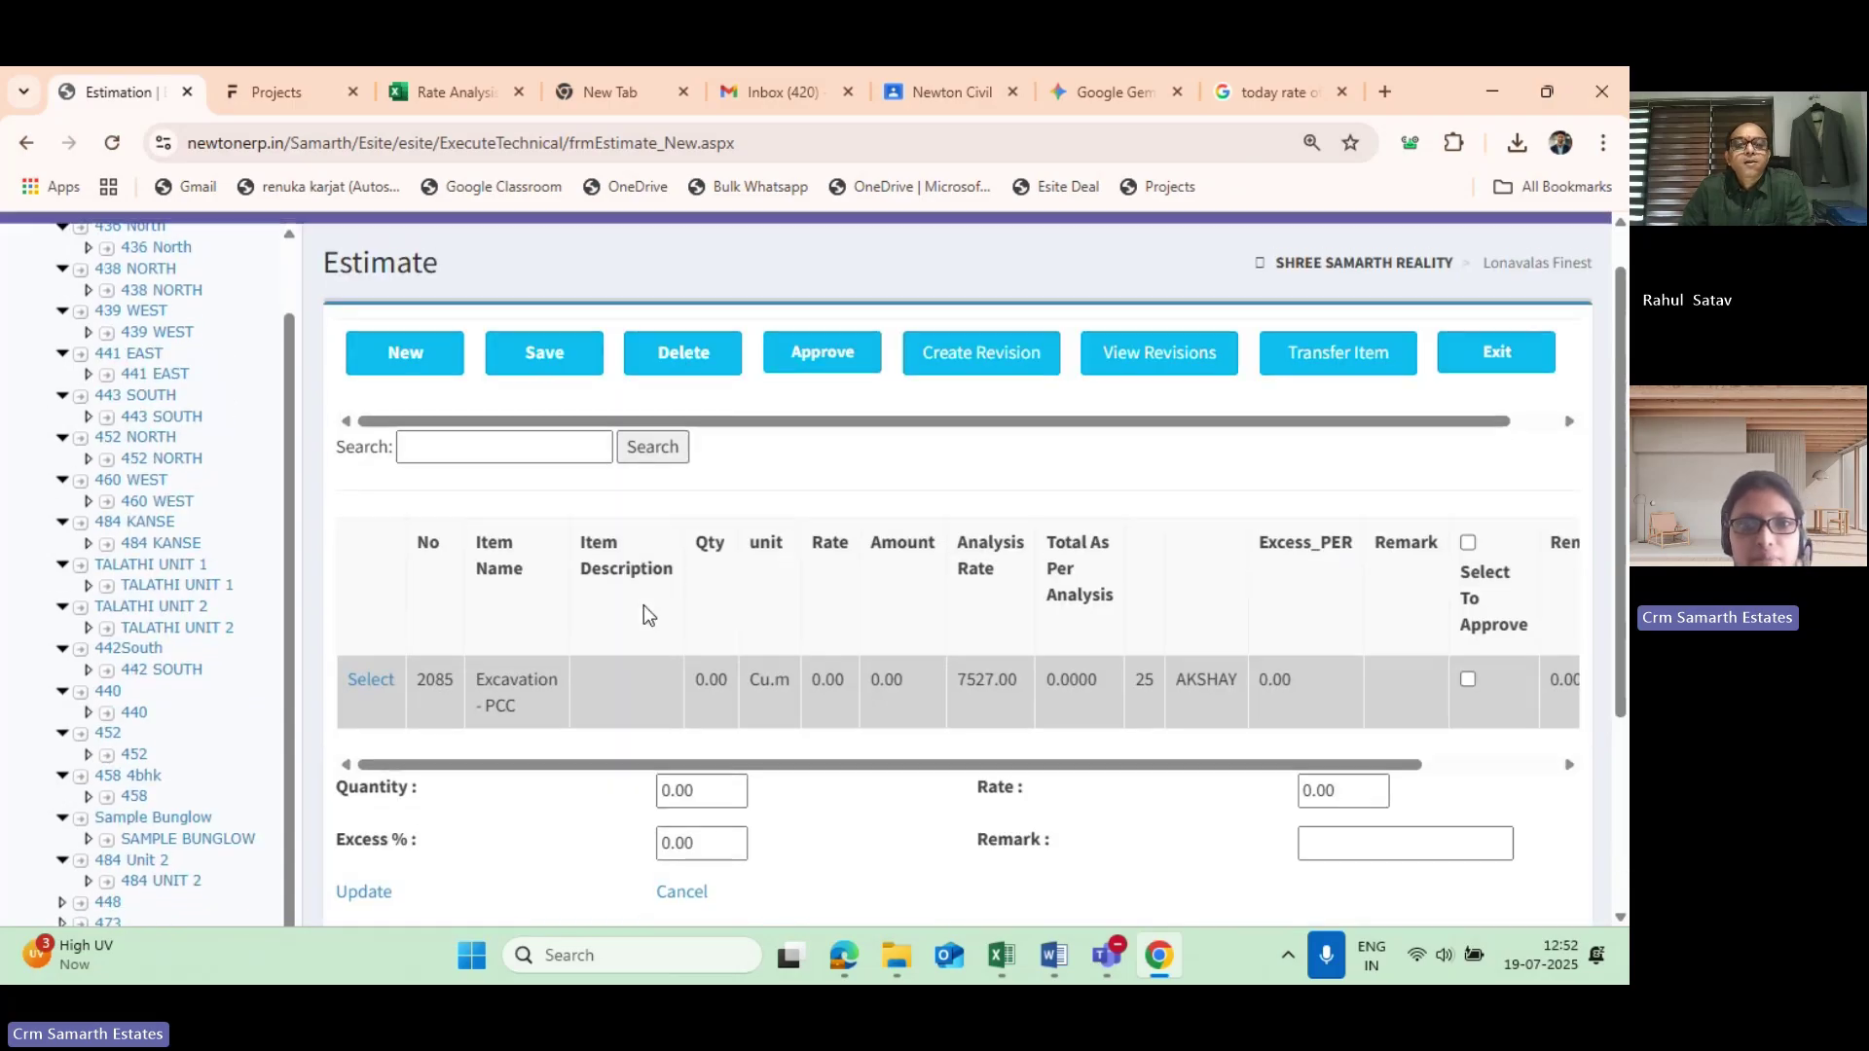
scroll(616, 633, down, 2)
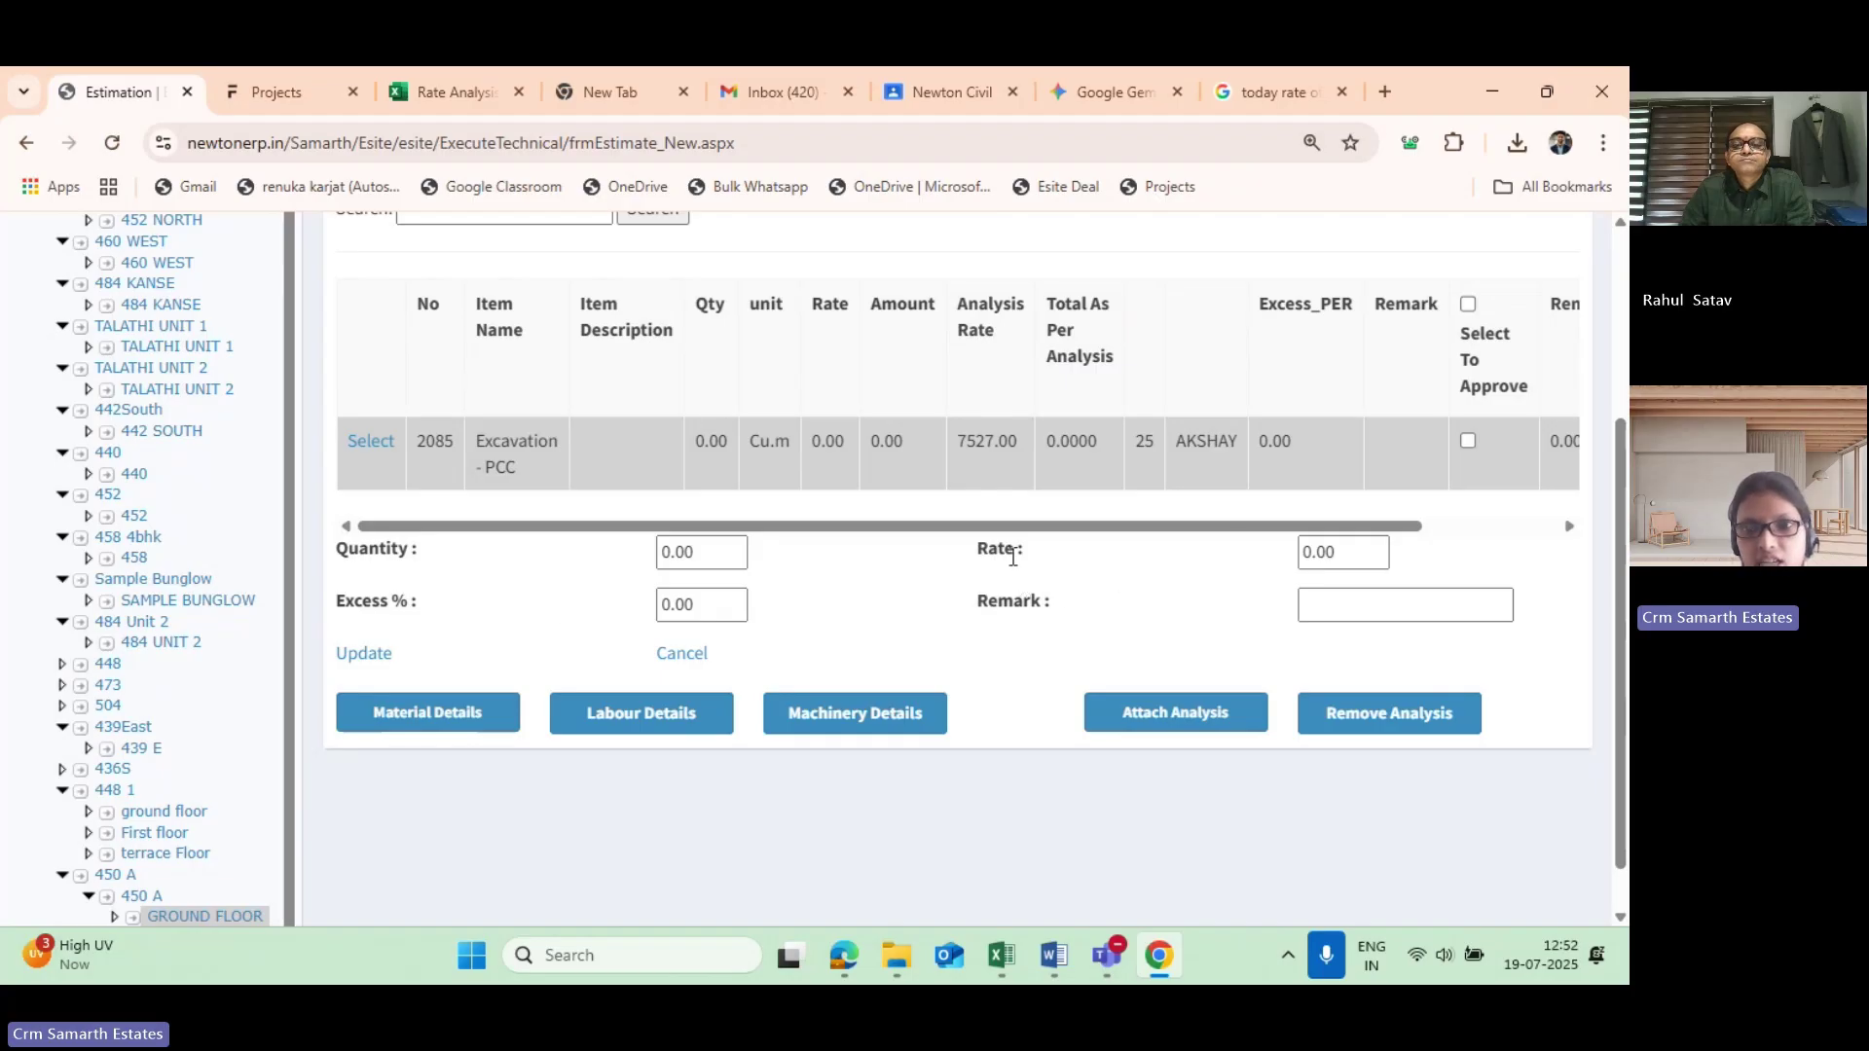
double_click(1319, 551)
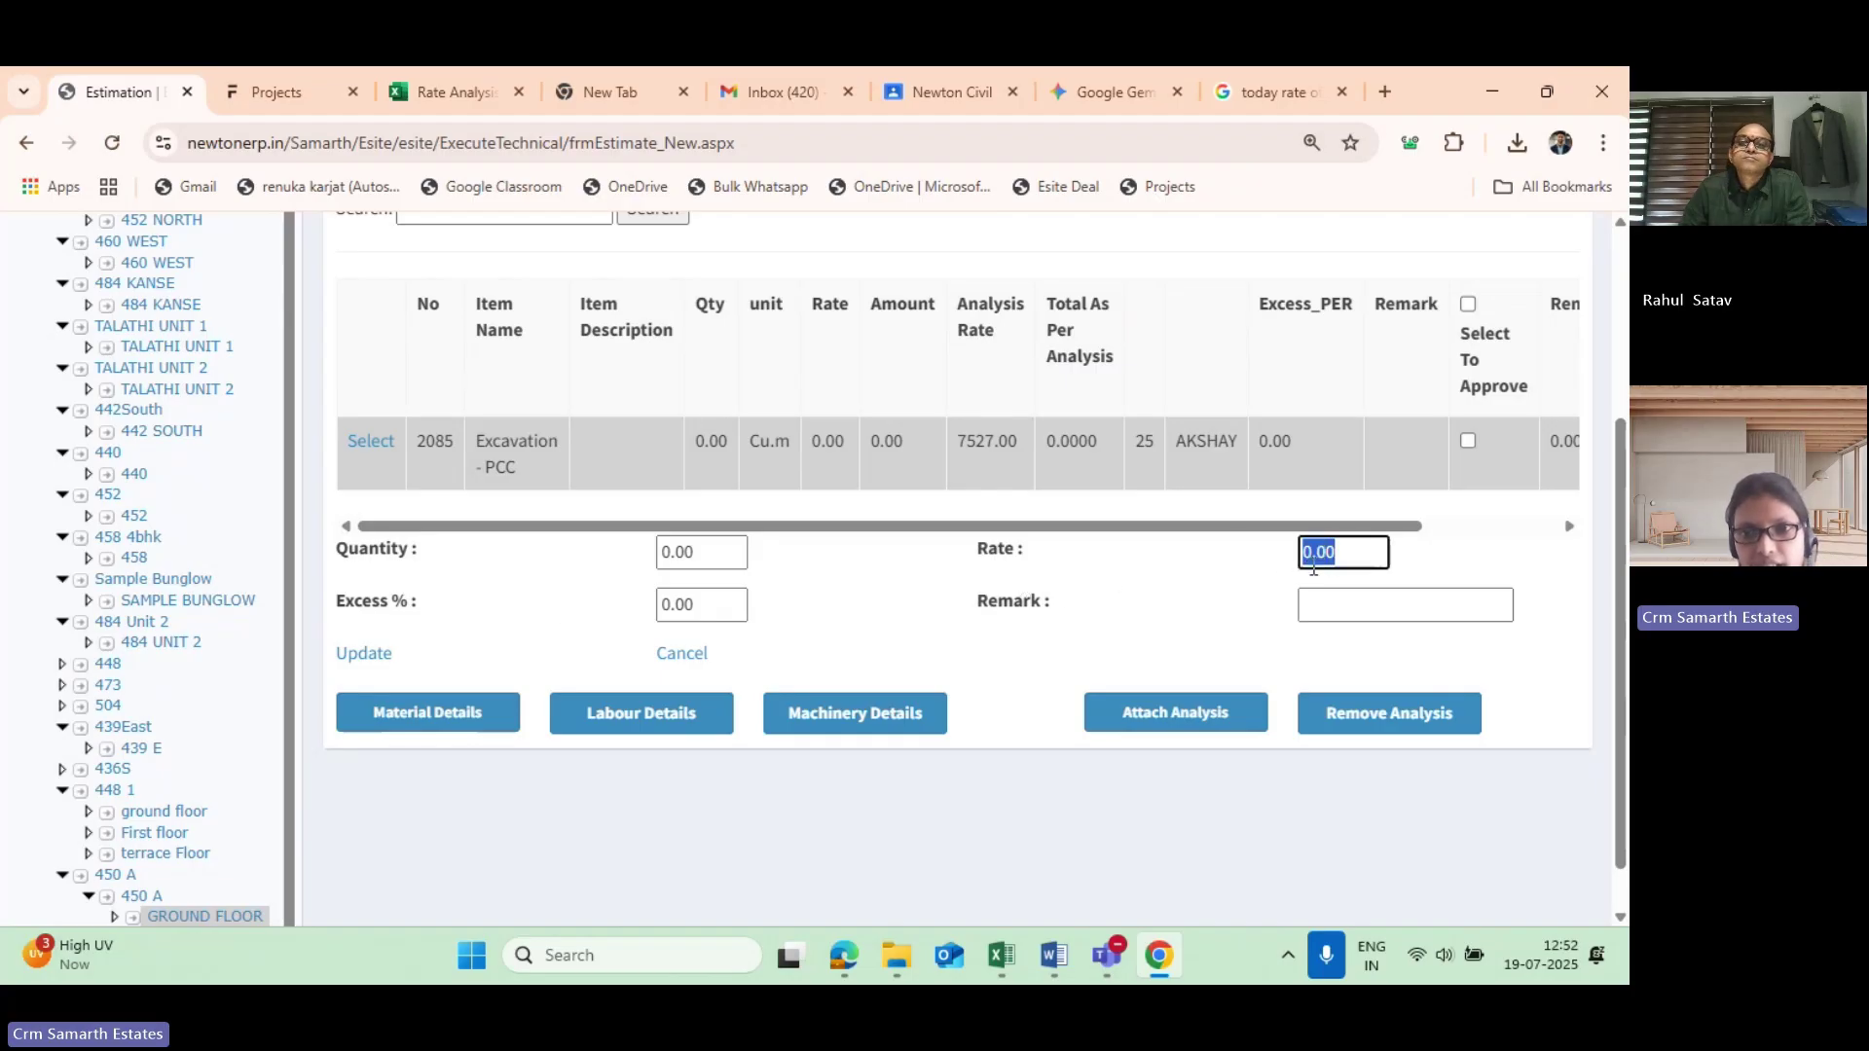
click(1314, 552)
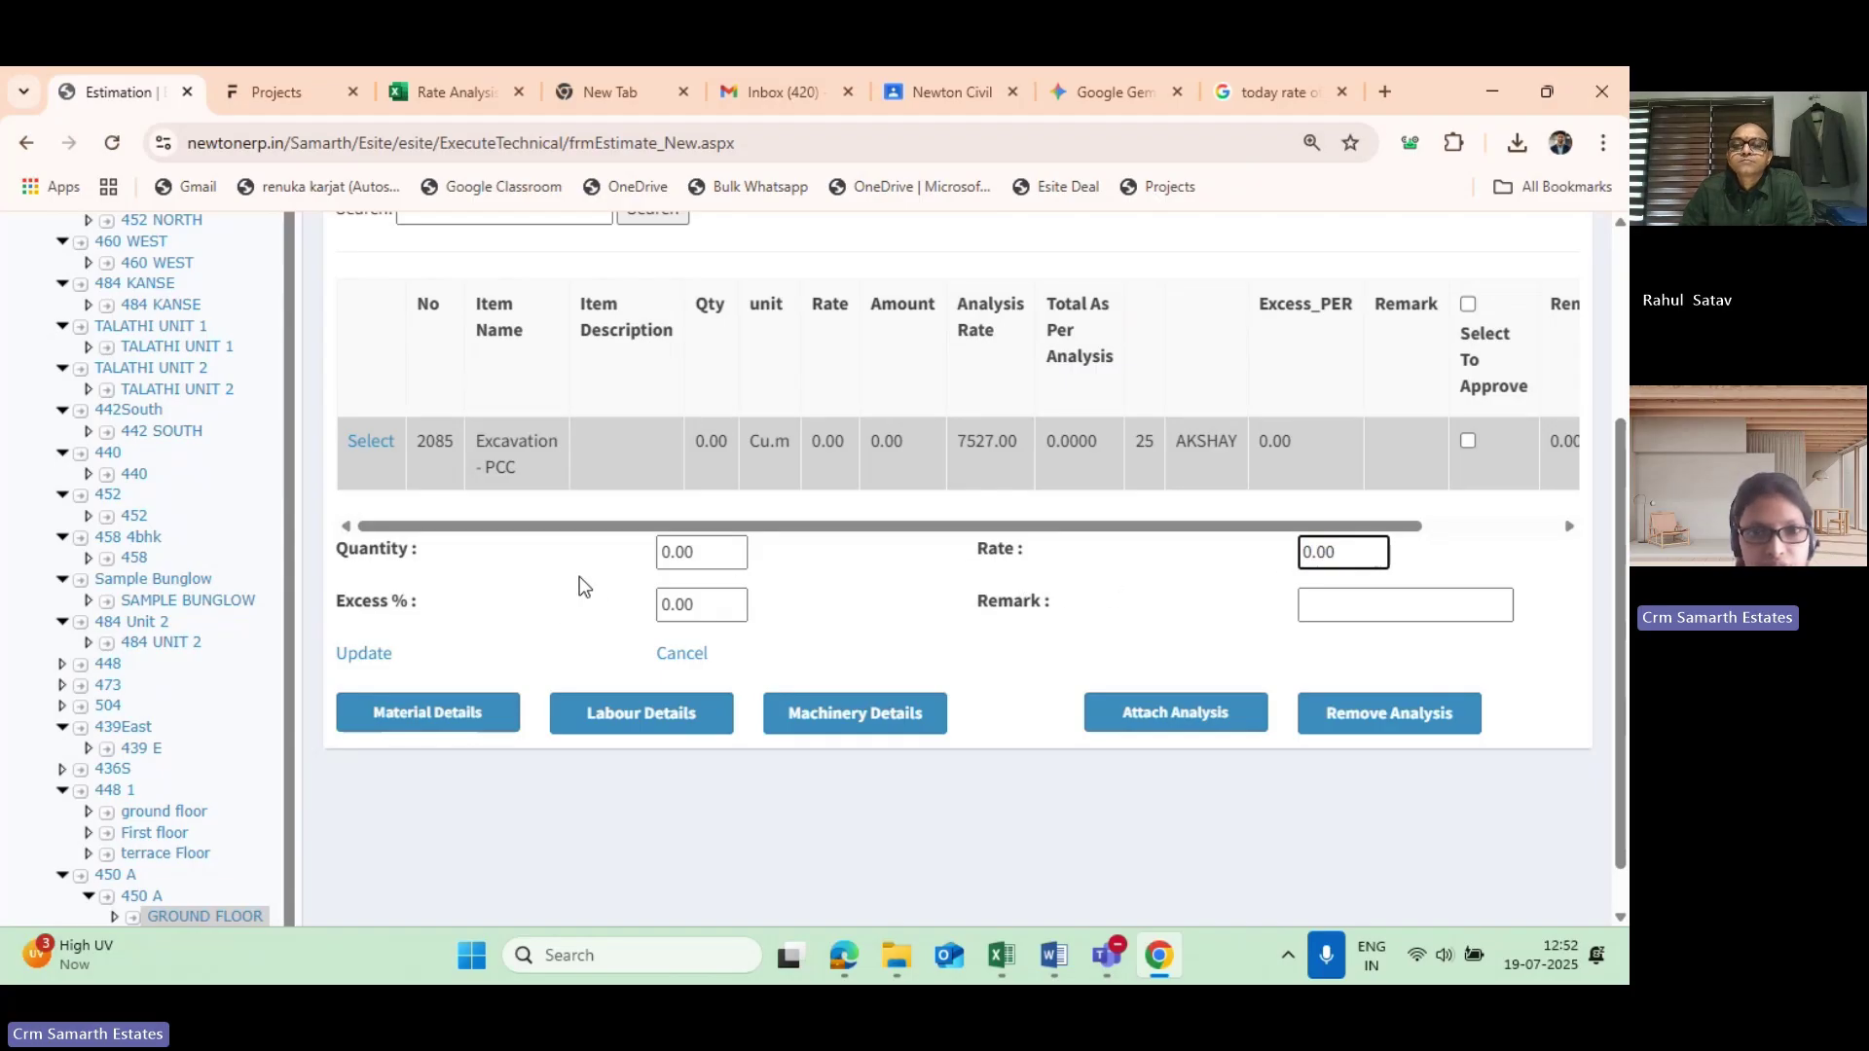
scroll(580, 577, up, 1)
scroll(540, 673, down, 2)
scroll(618, 547, up, 1)
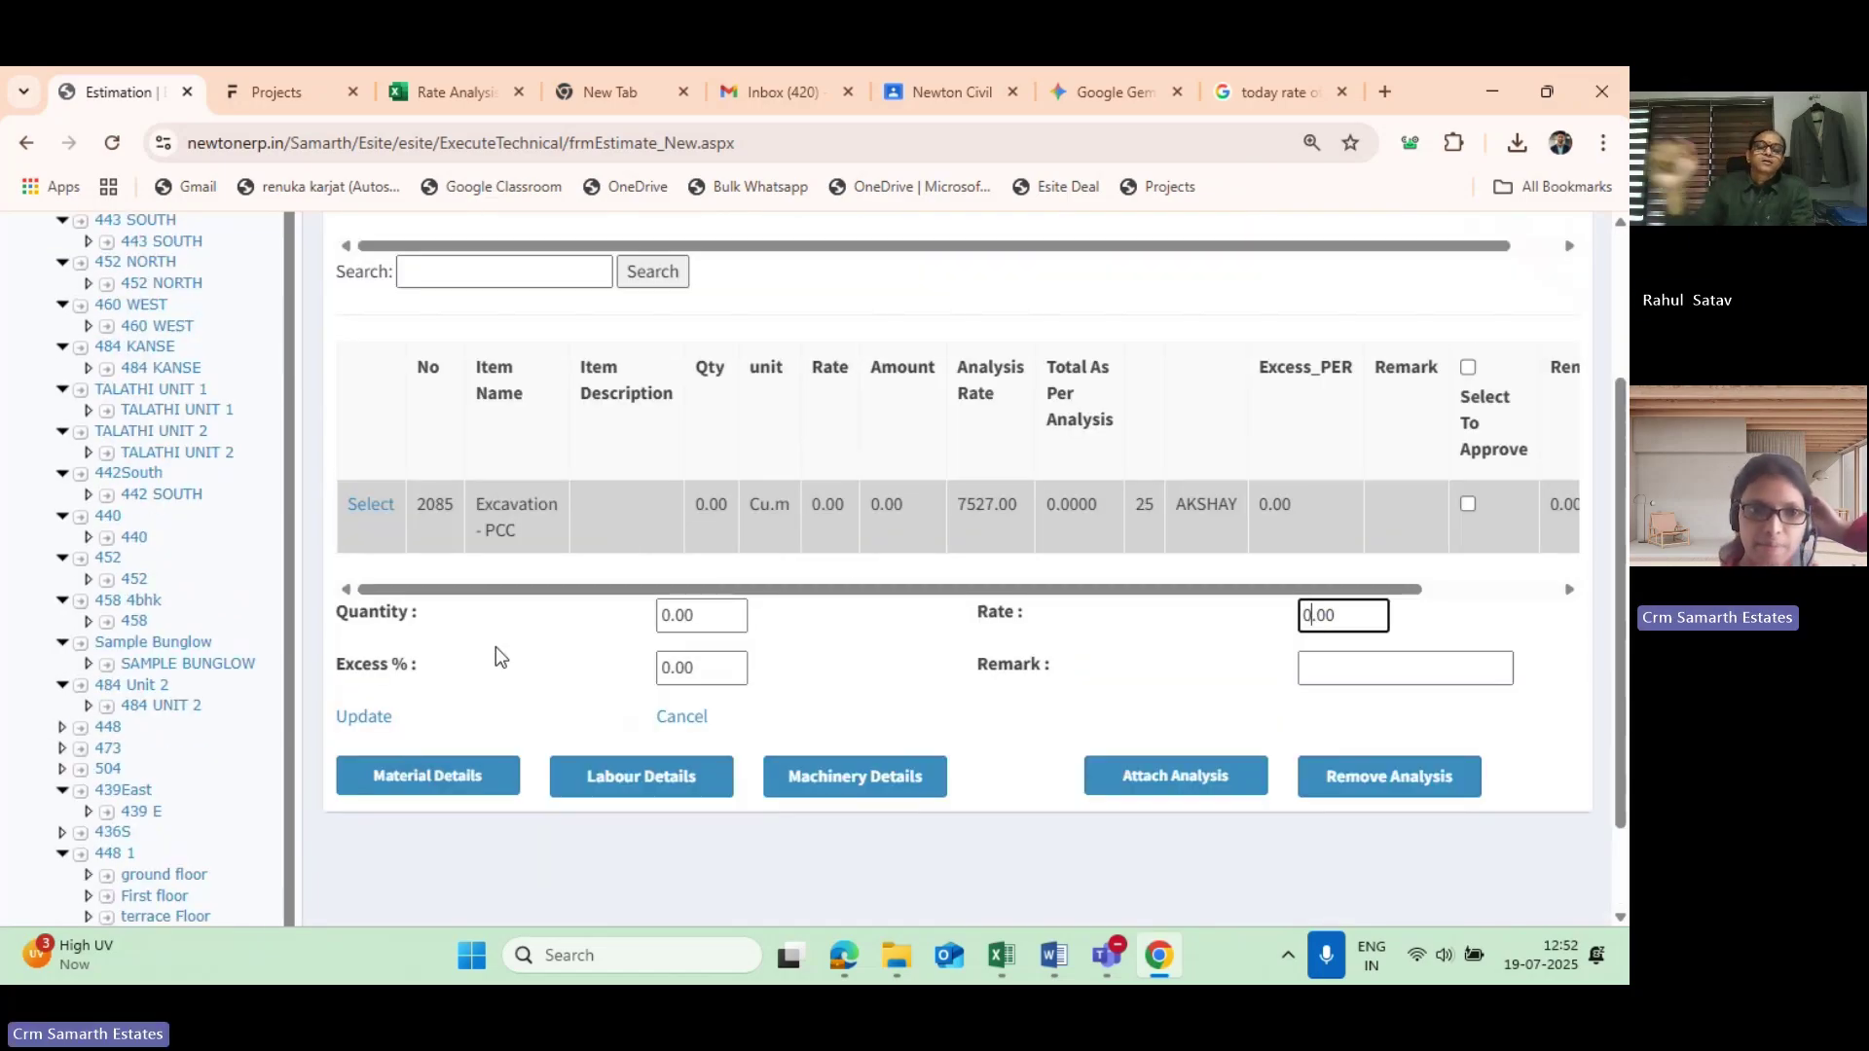
scroll(497, 598, up, 1)
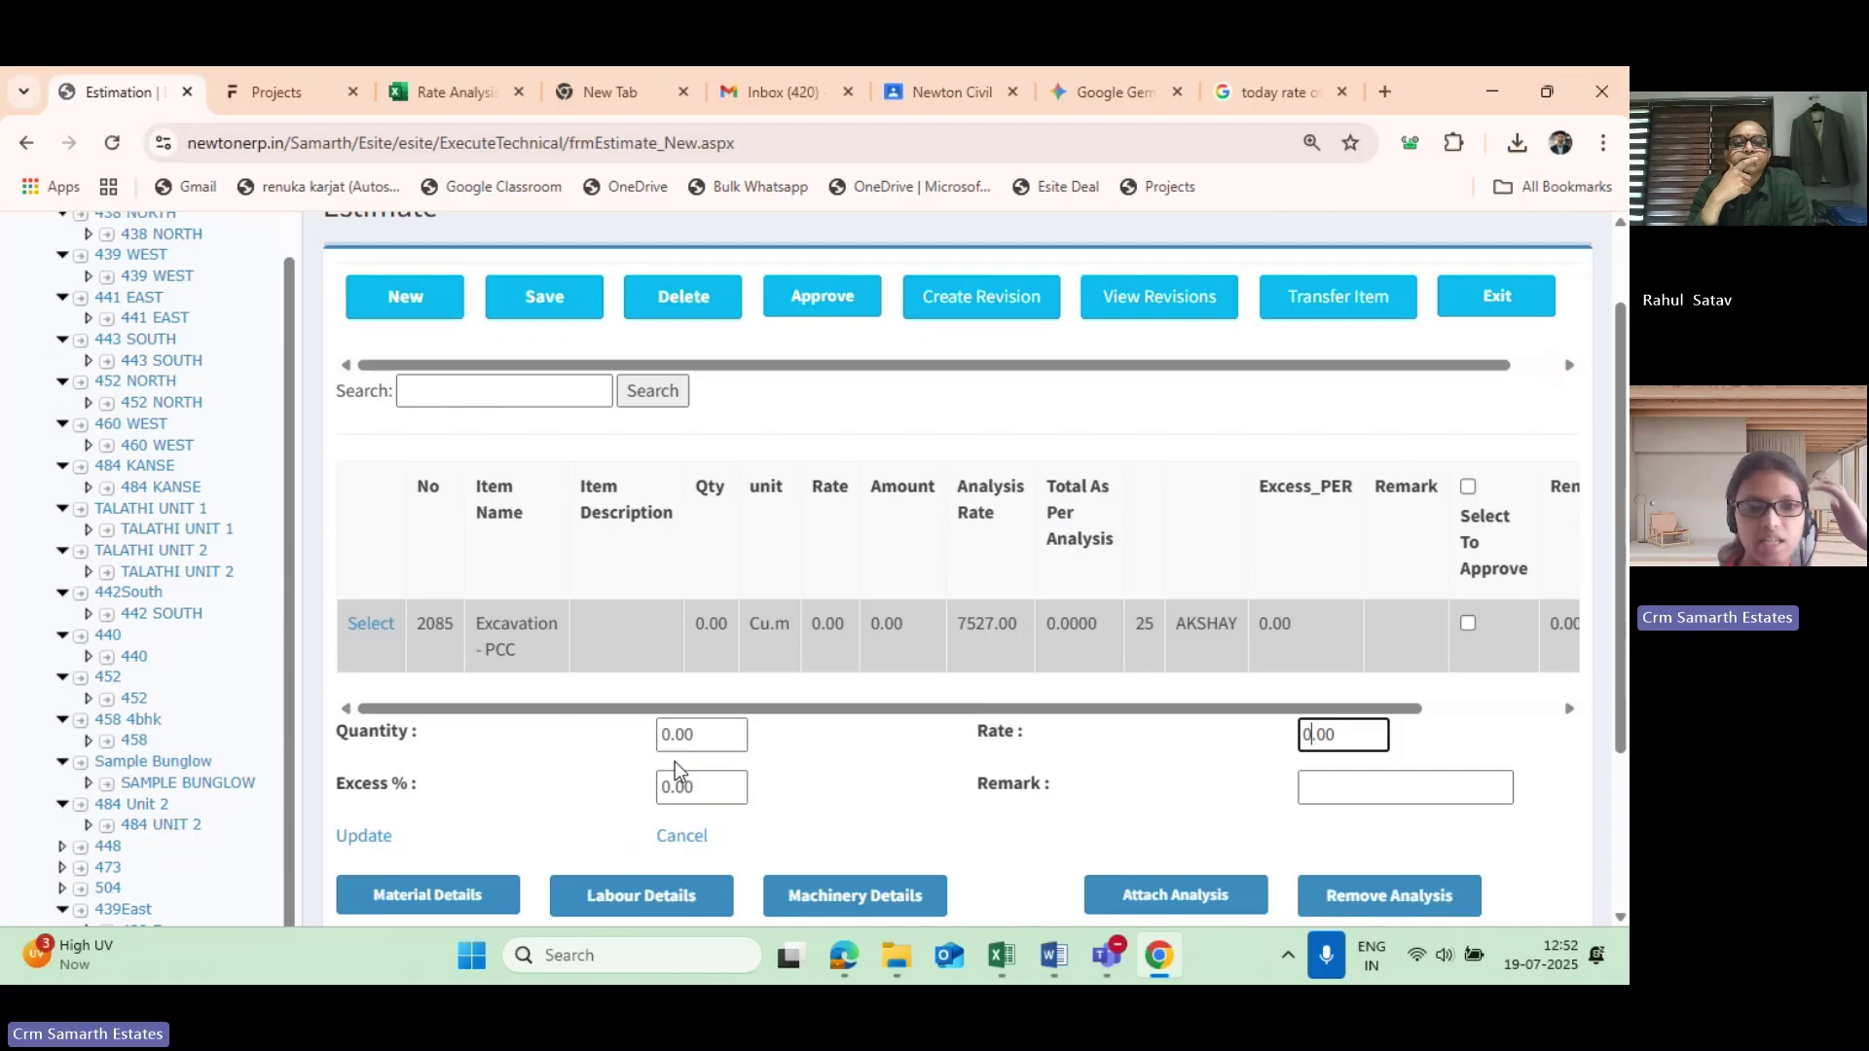
Enter a quantity of 500 for the Excavation - PCC item.
click(689, 733)
drag(695, 736, 621, 711)
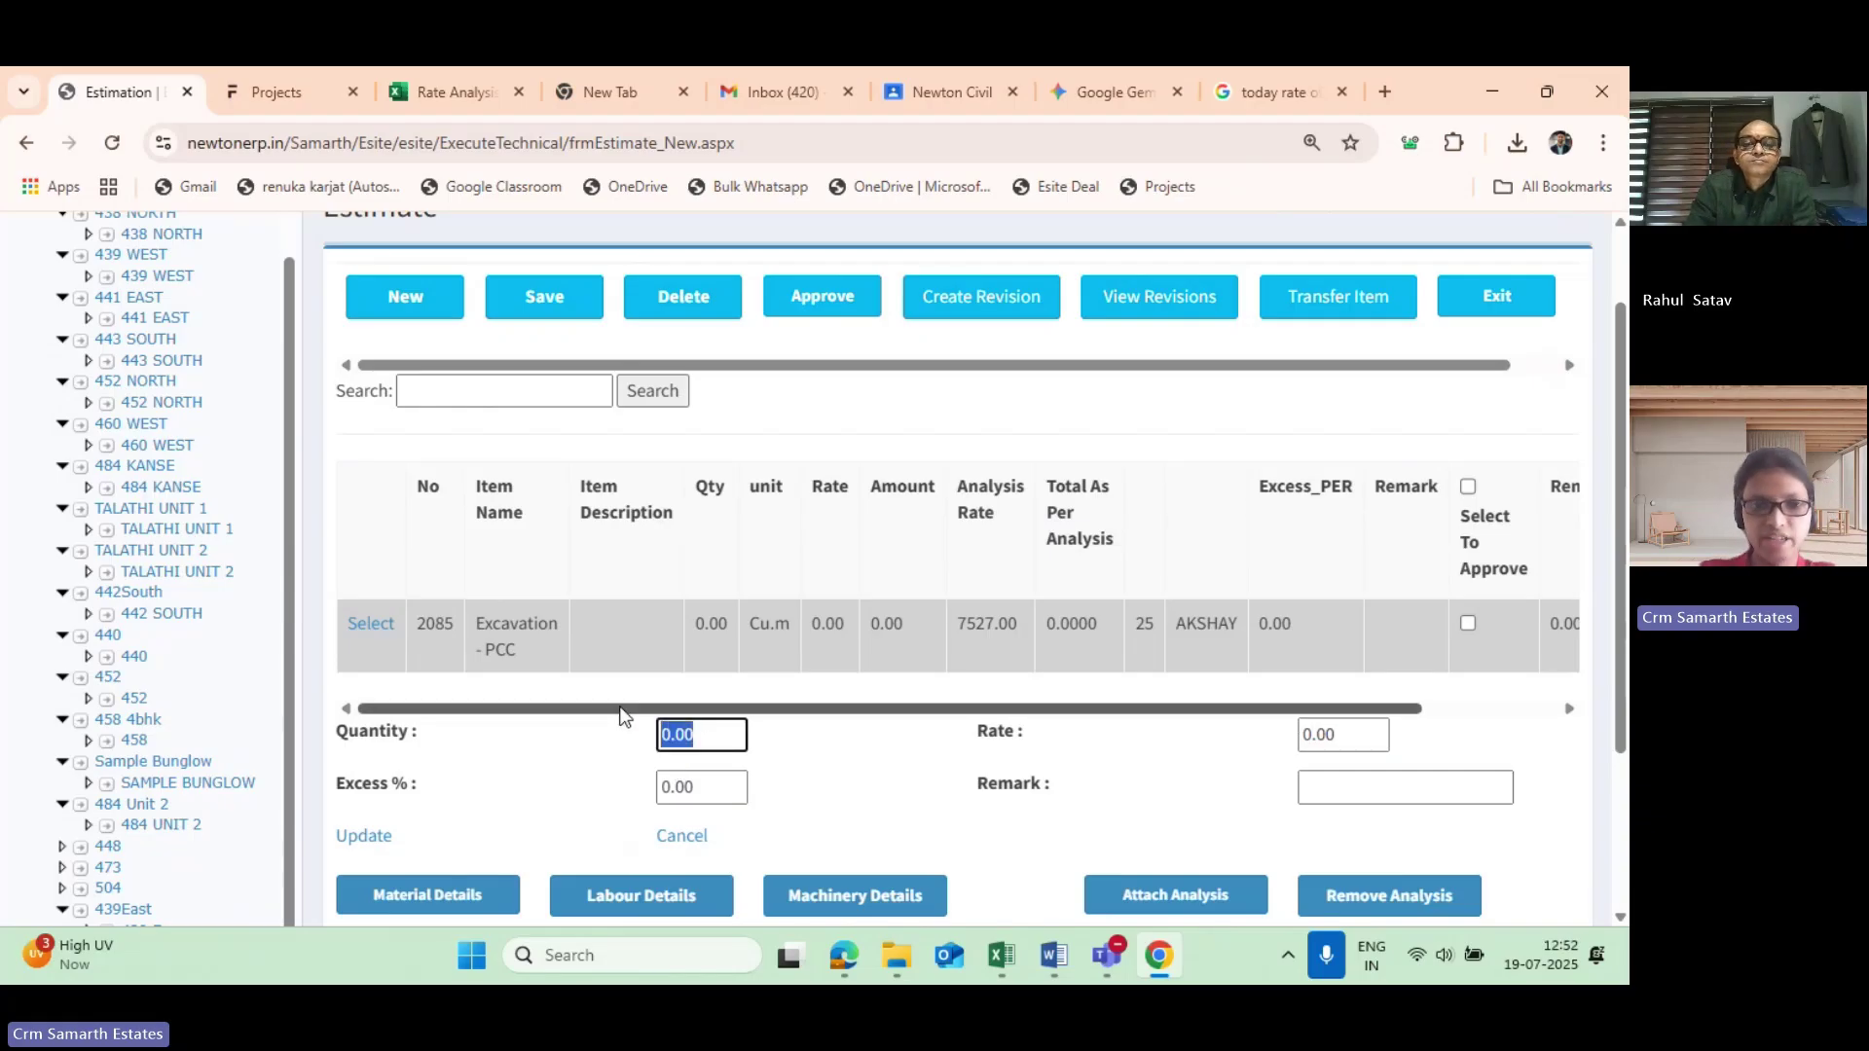
key(BackSpace)
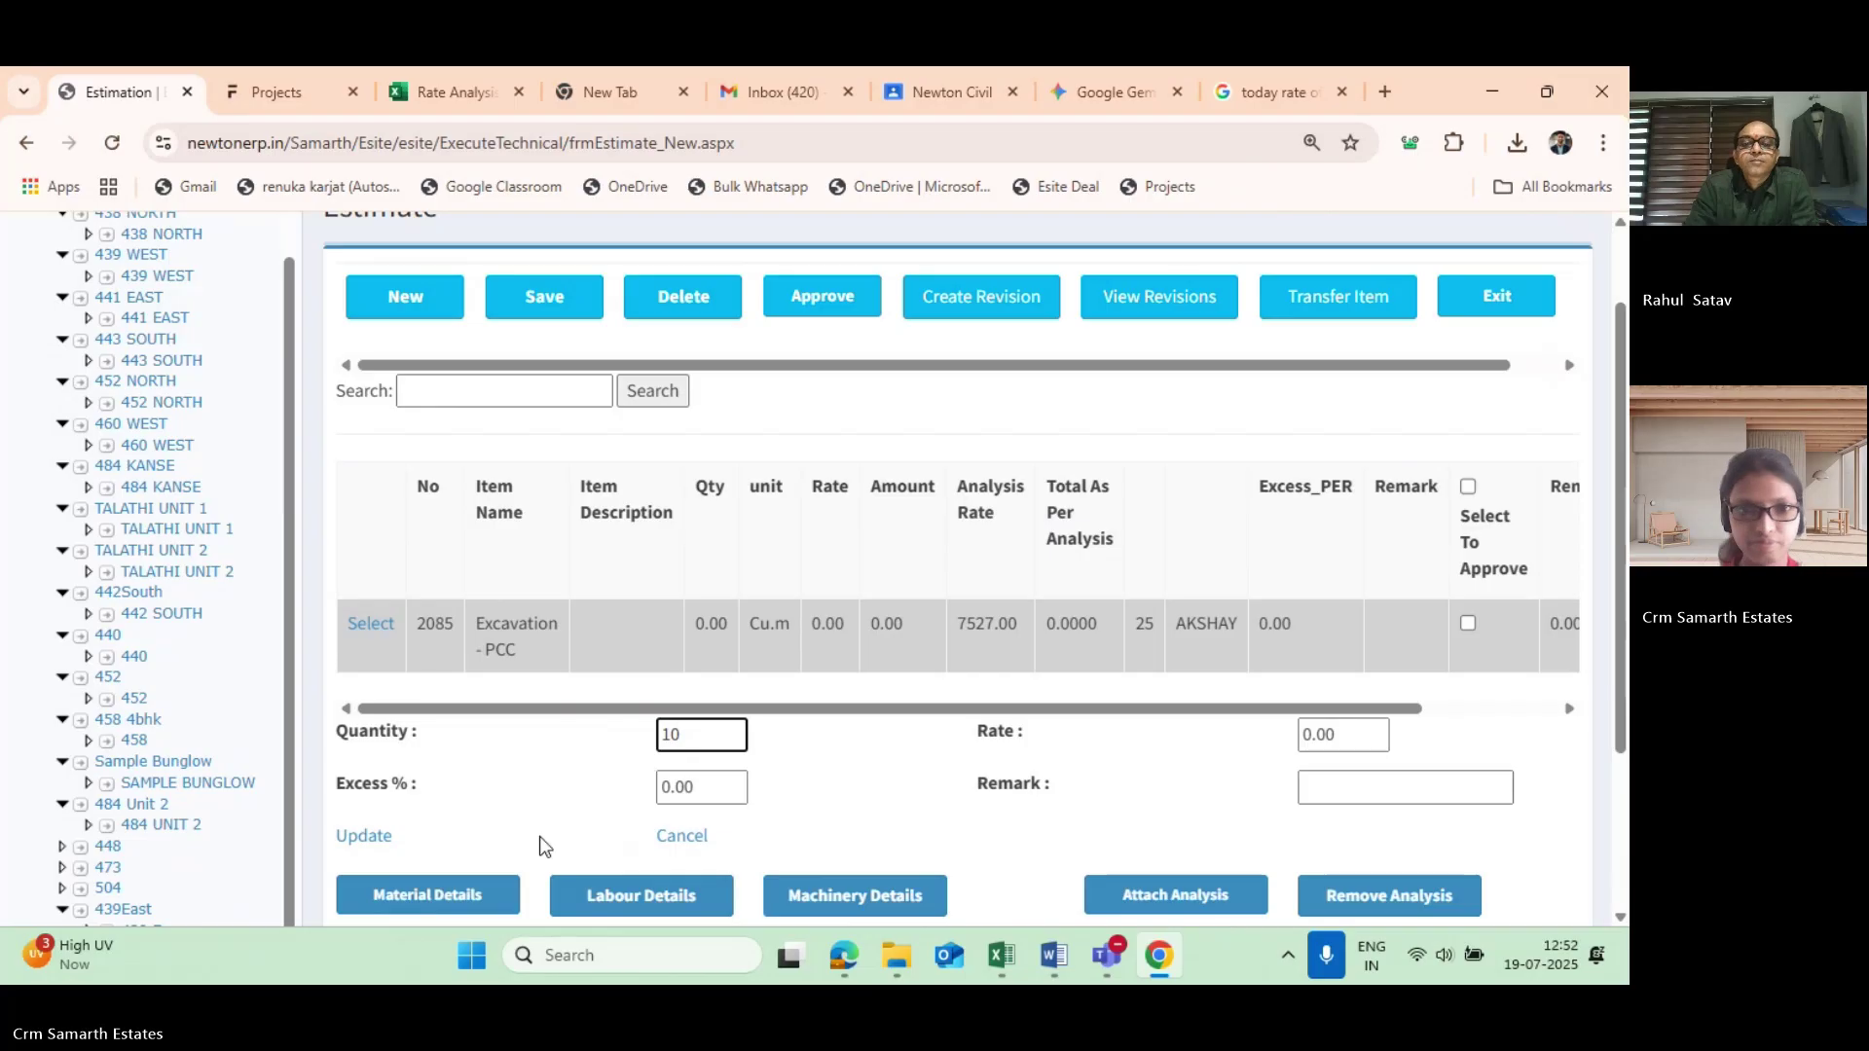
key(BackSpace)
key(BackSpace)
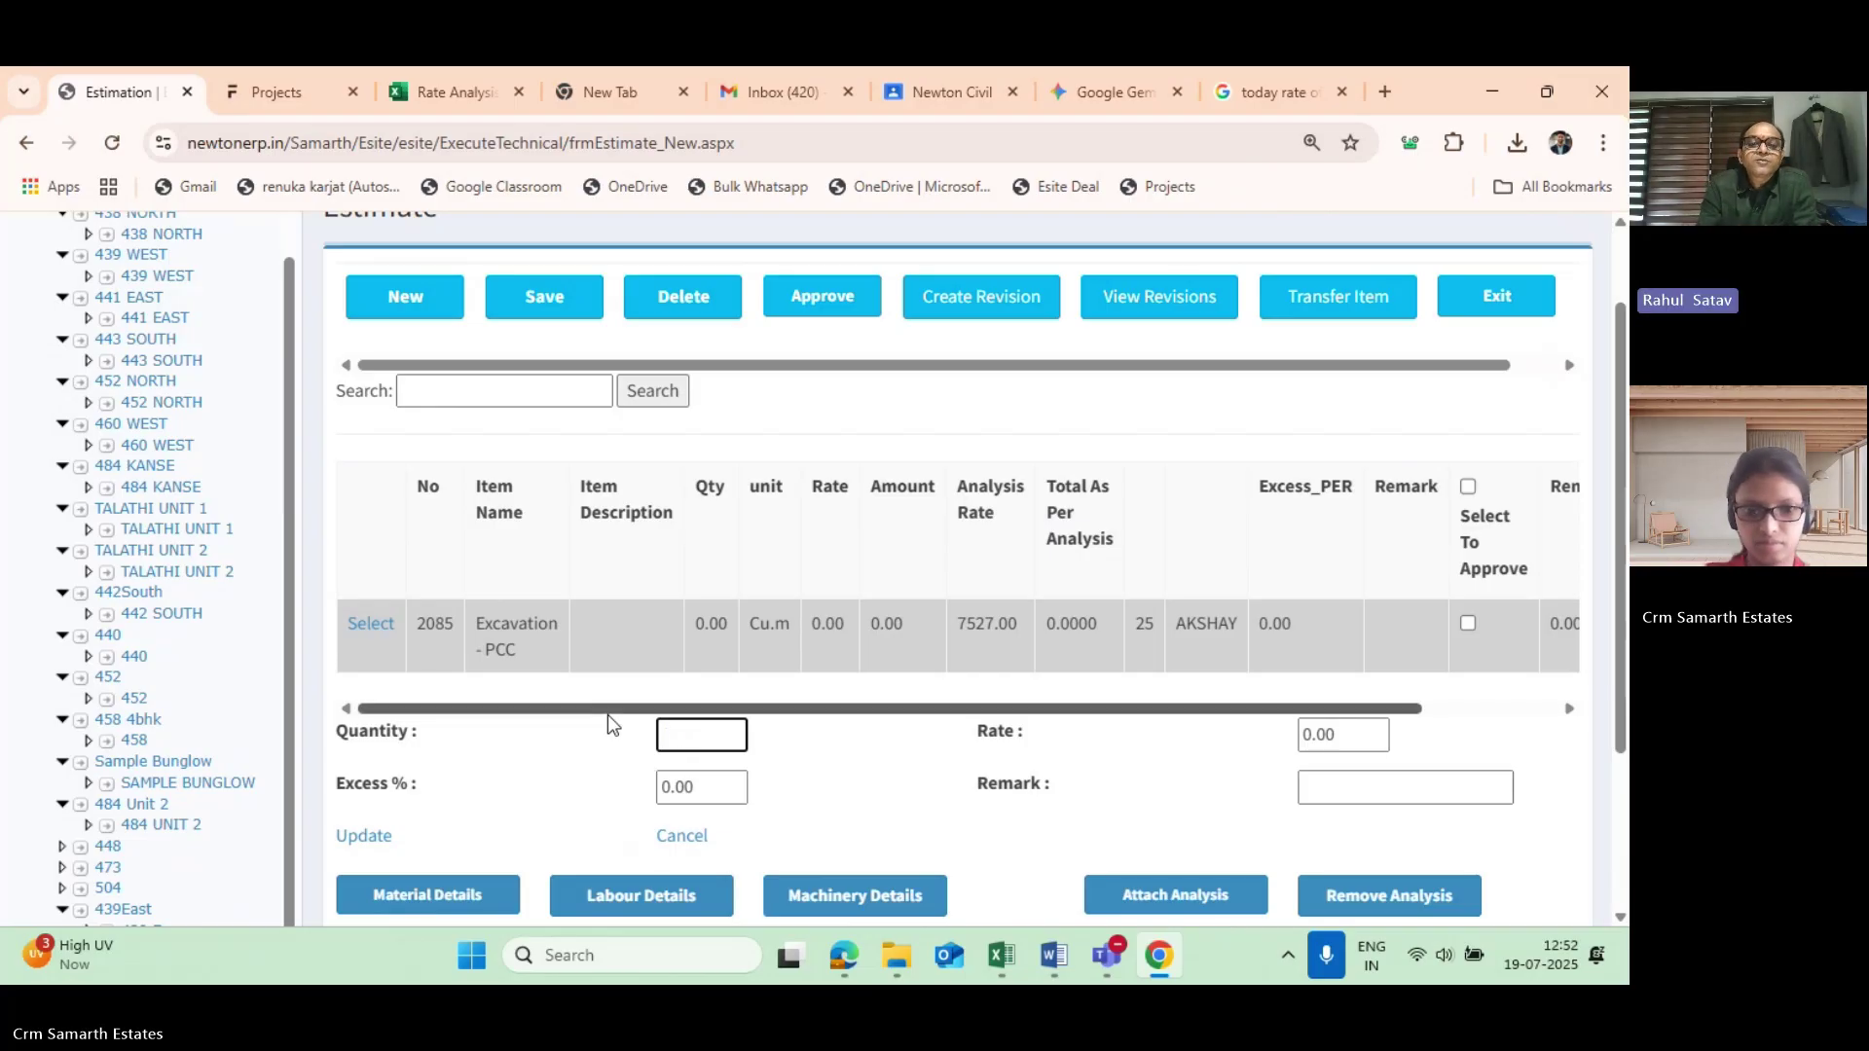
text(500)
click(611, 740)
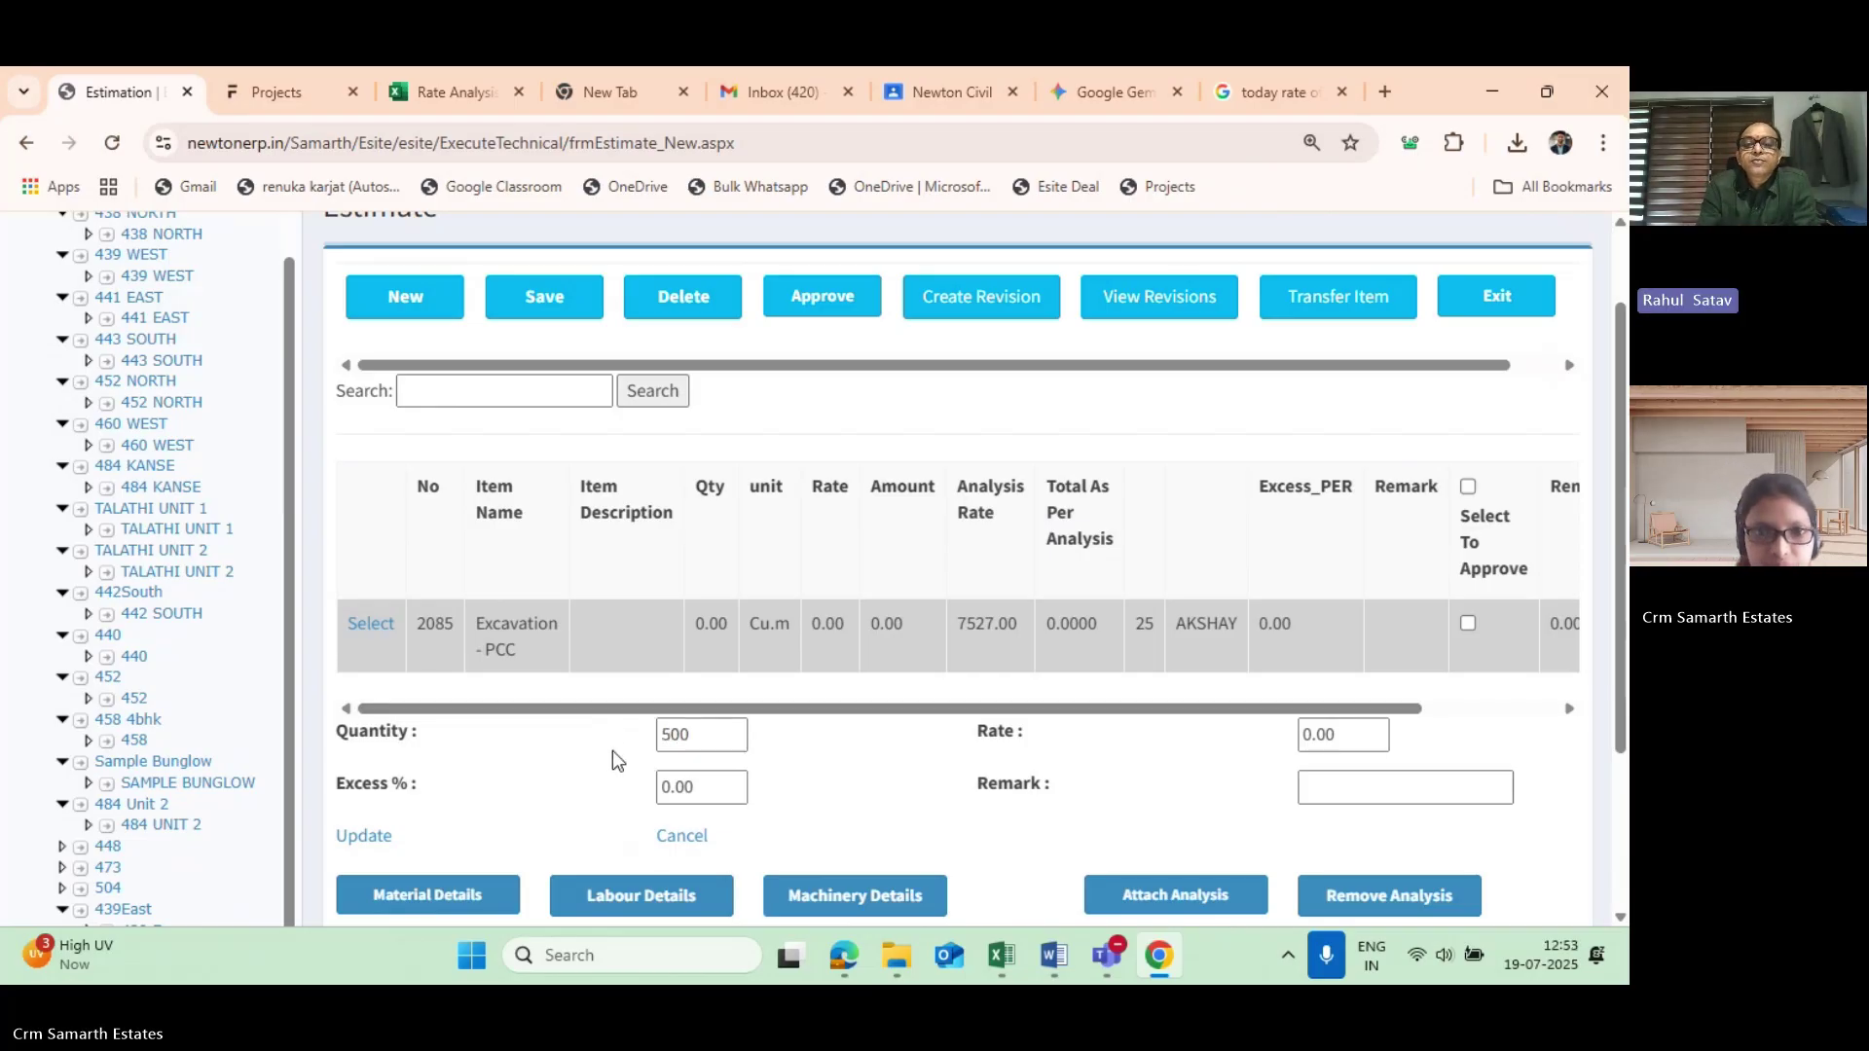
Compare the Excavation - PCC item's analysis rate with its editable rate and quantity fields.
scroll(611, 751, down, 1)
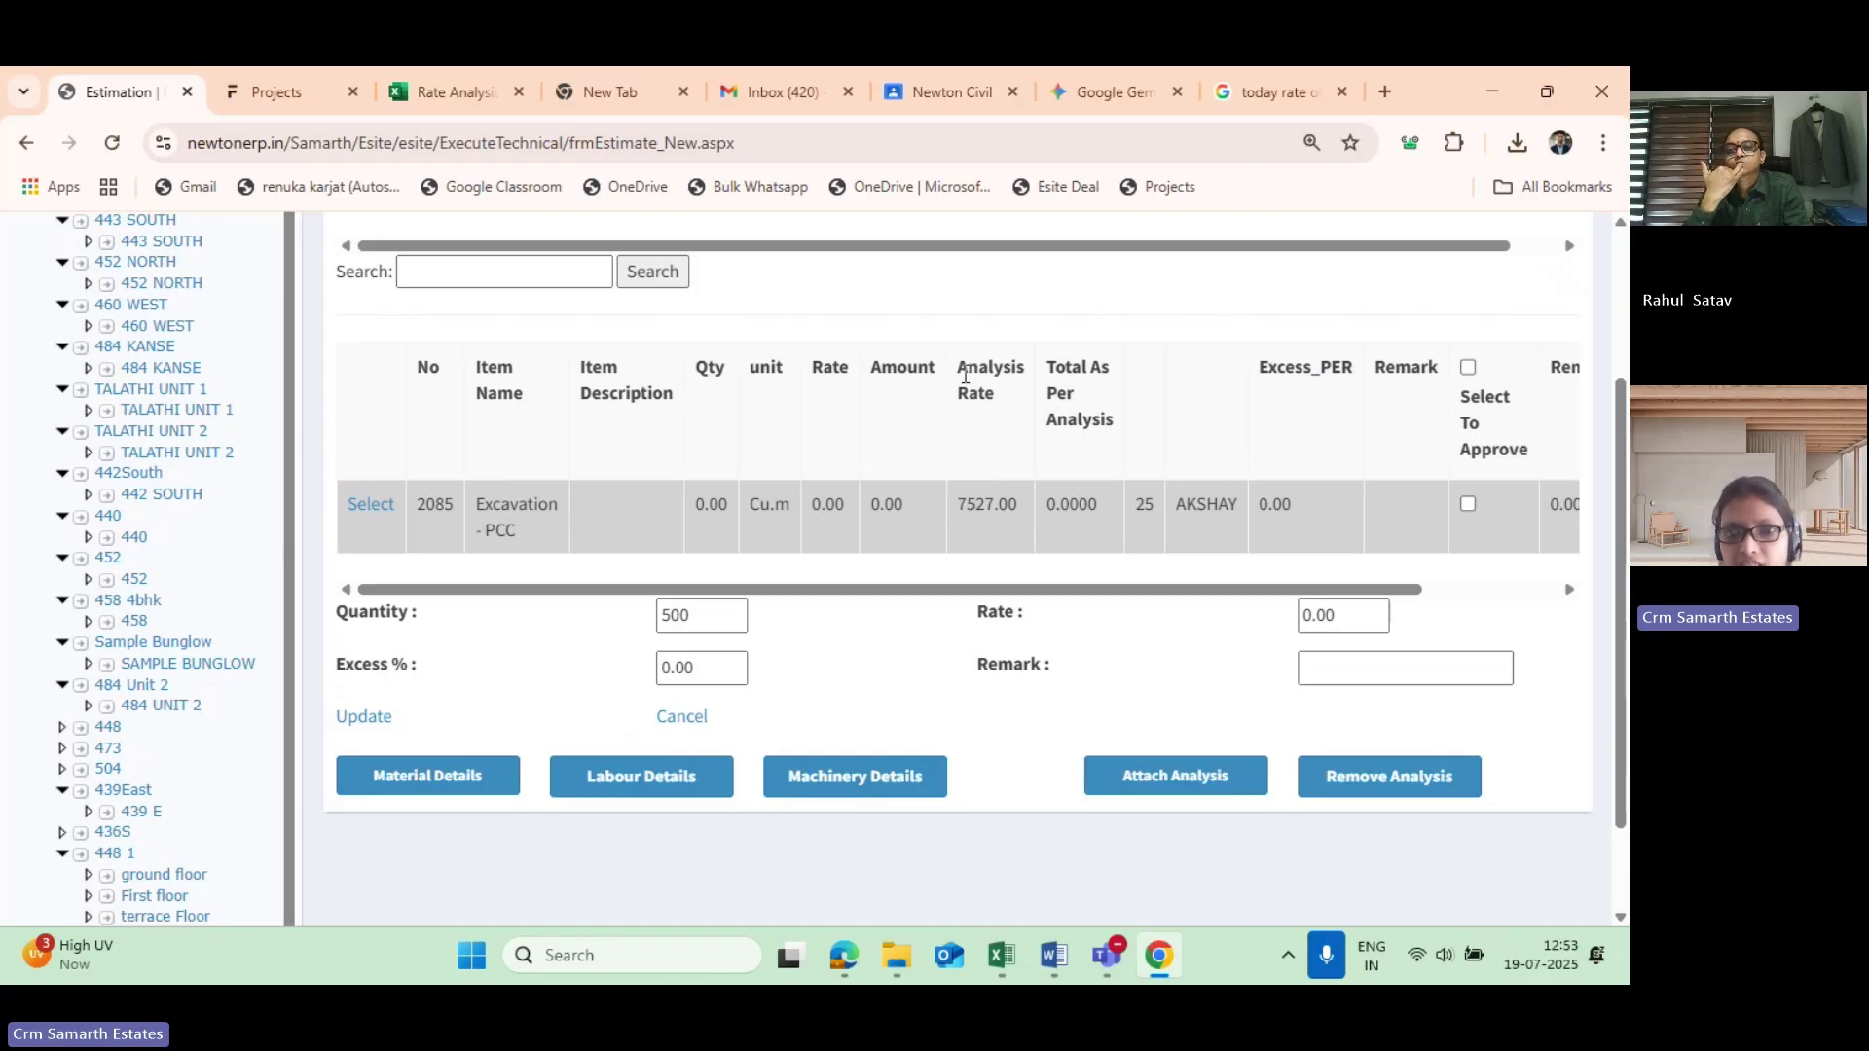
drag(964, 376, 985, 436)
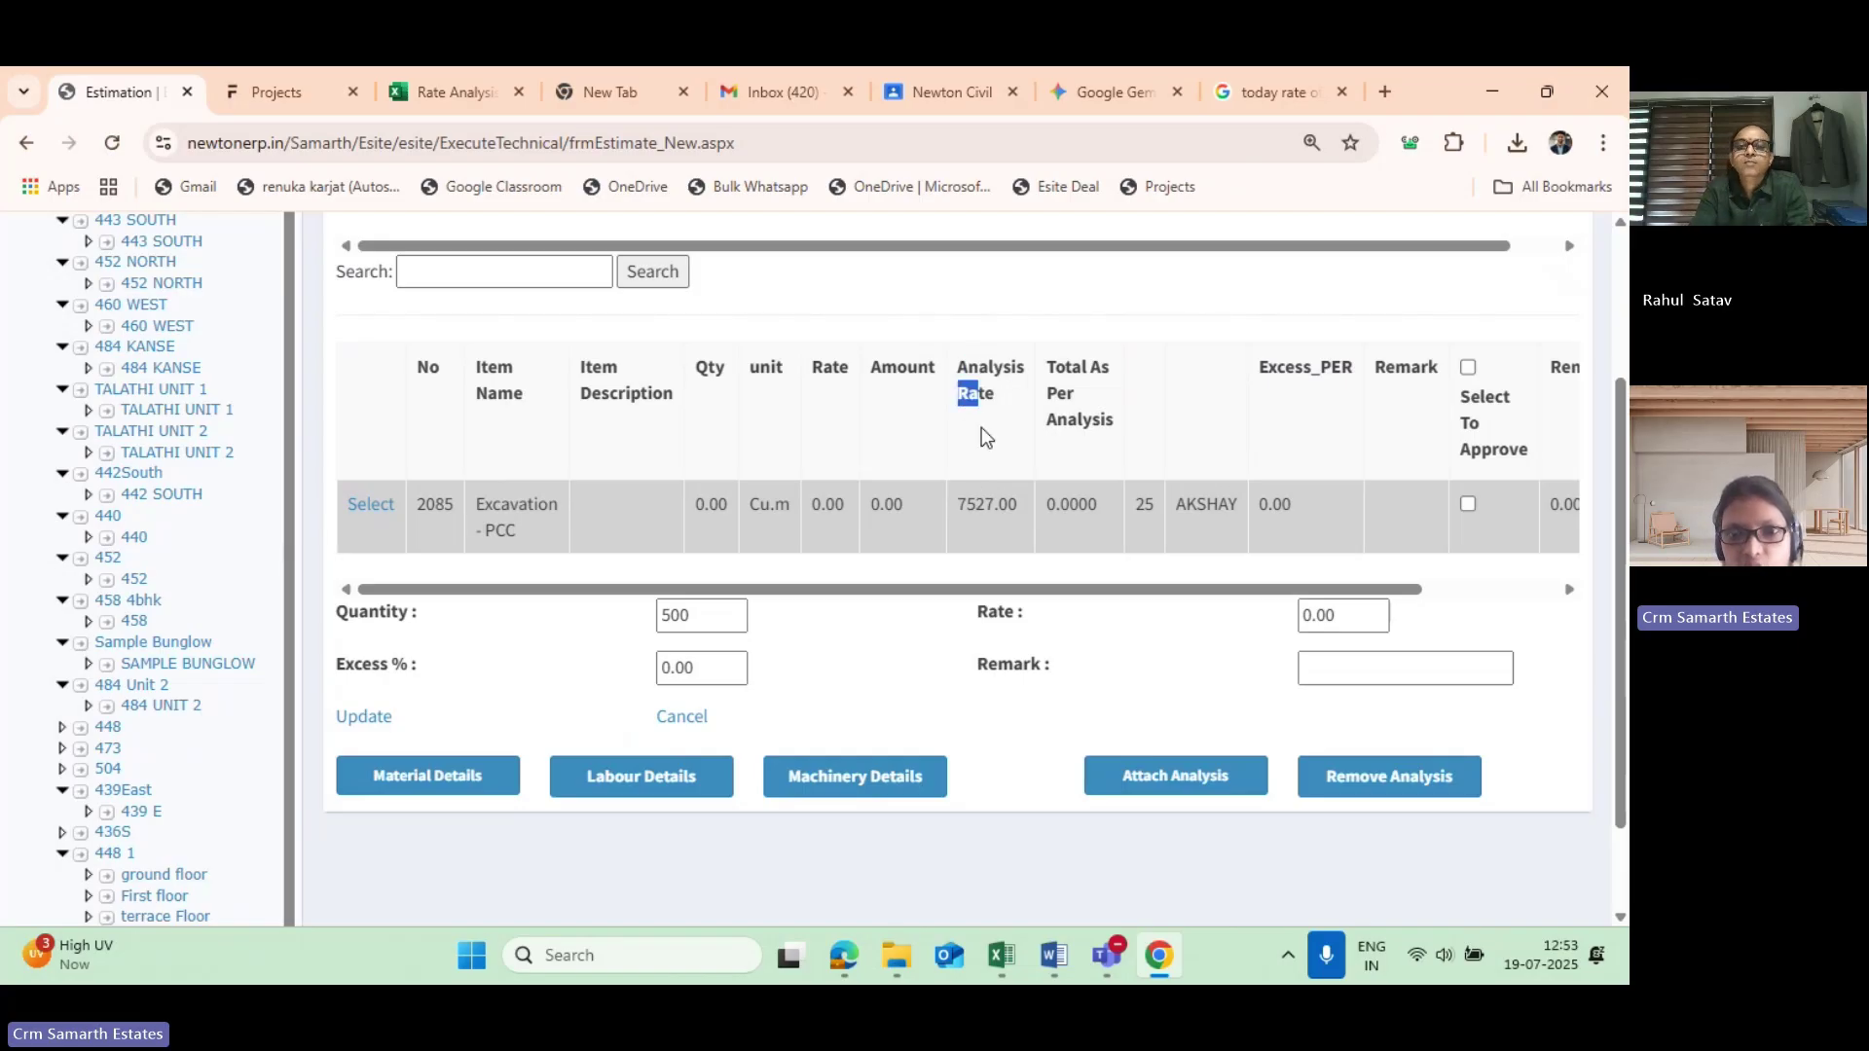
drag(960, 499, 1024, 510)
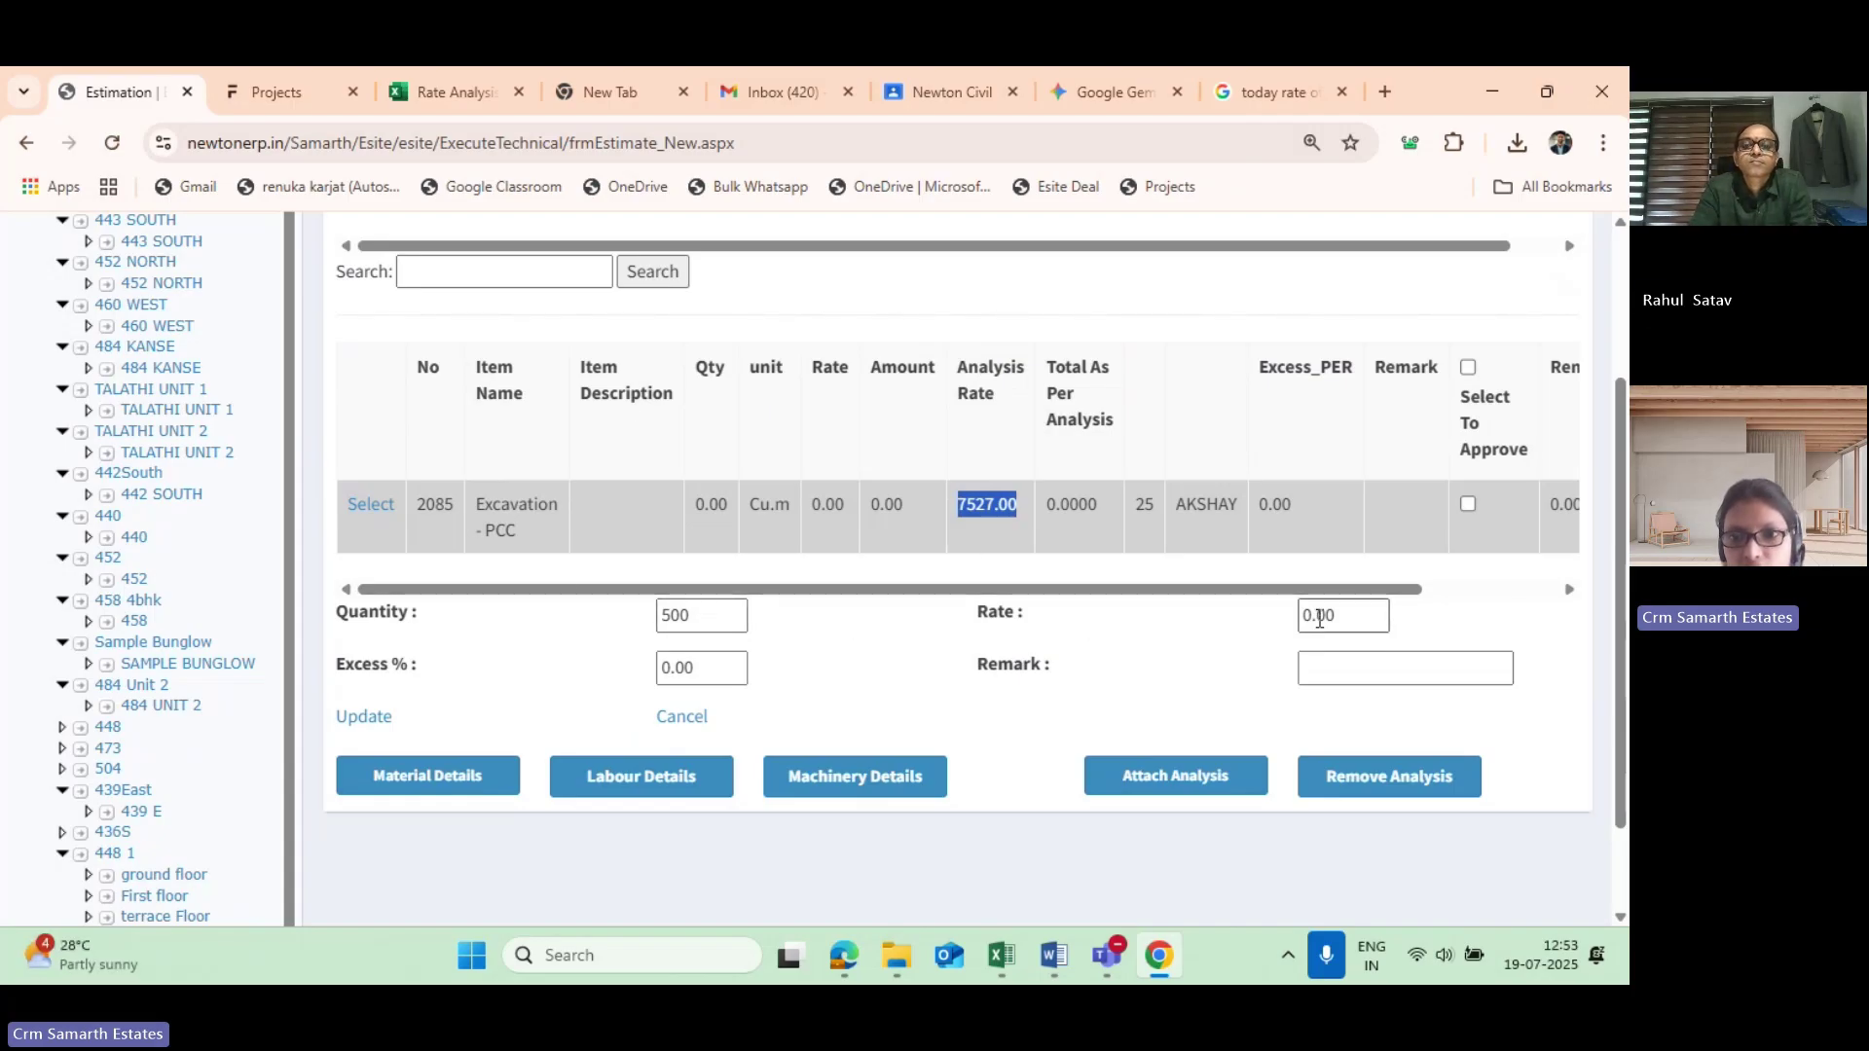
drag(978, 609, 1064, 617)
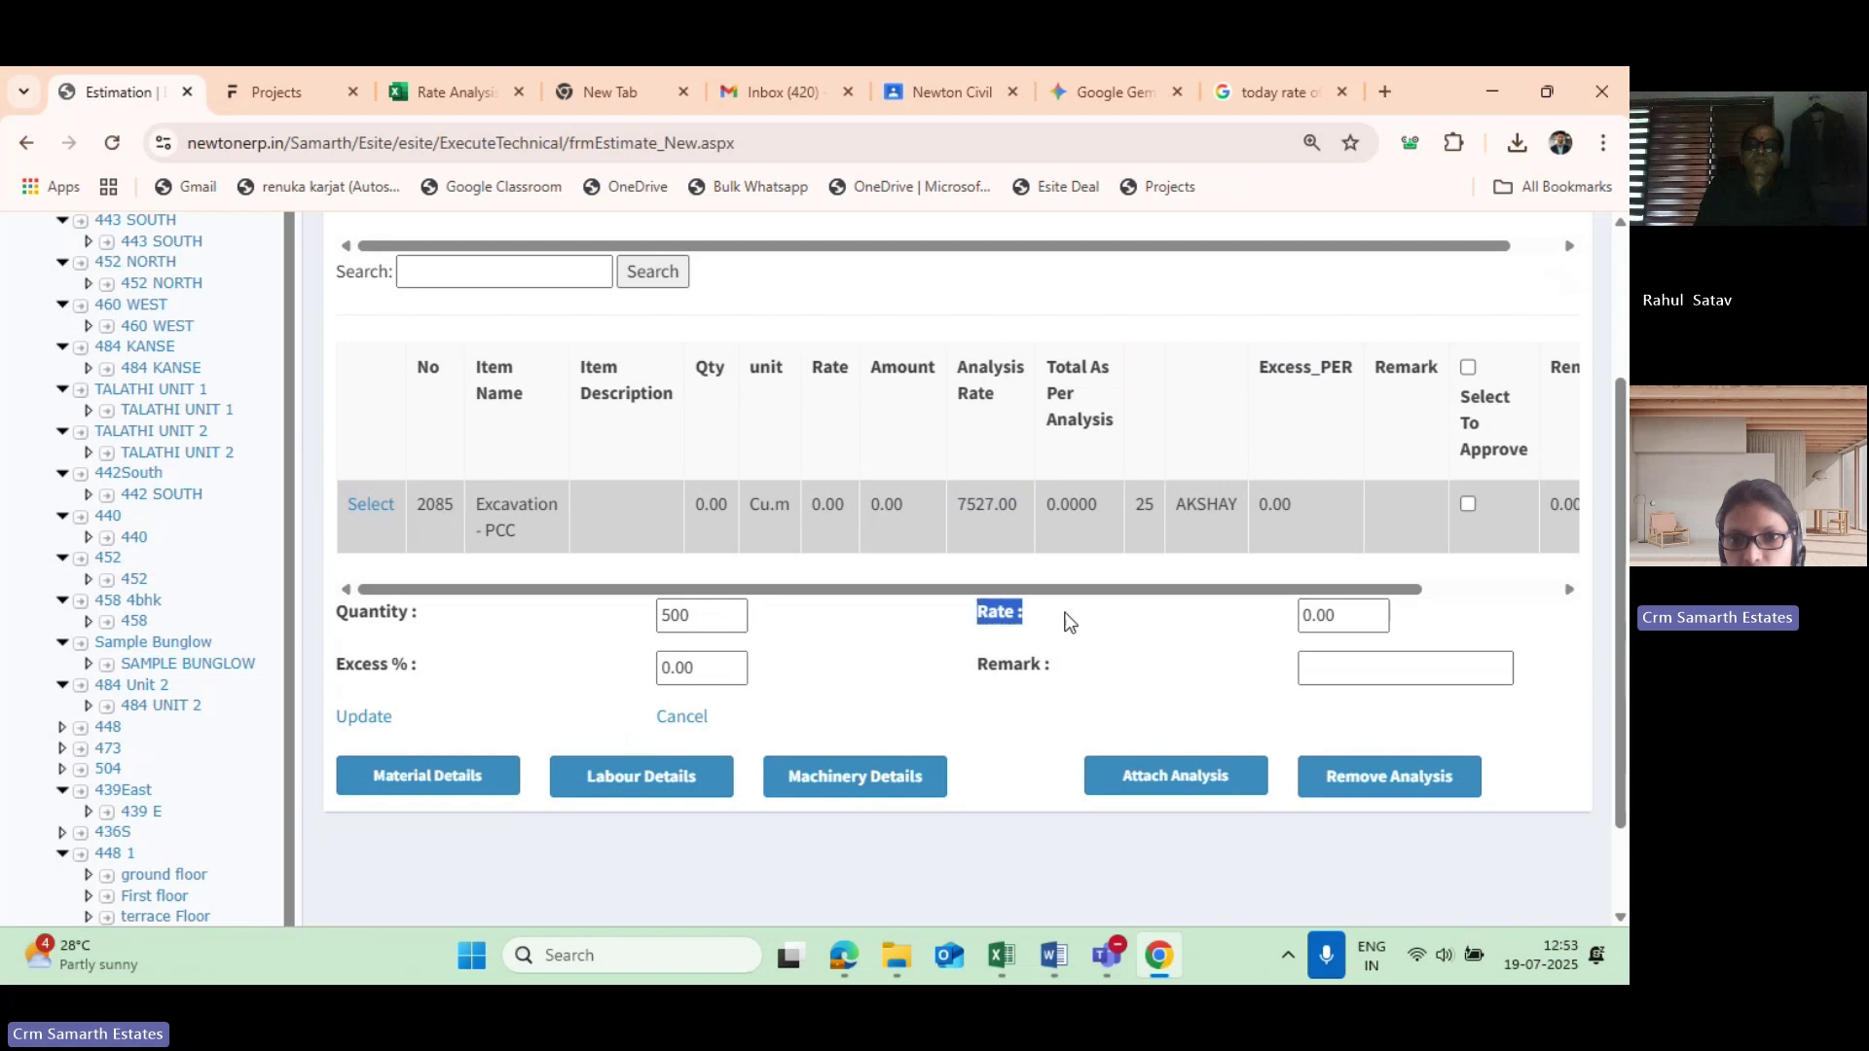
double_click(1309, 609)
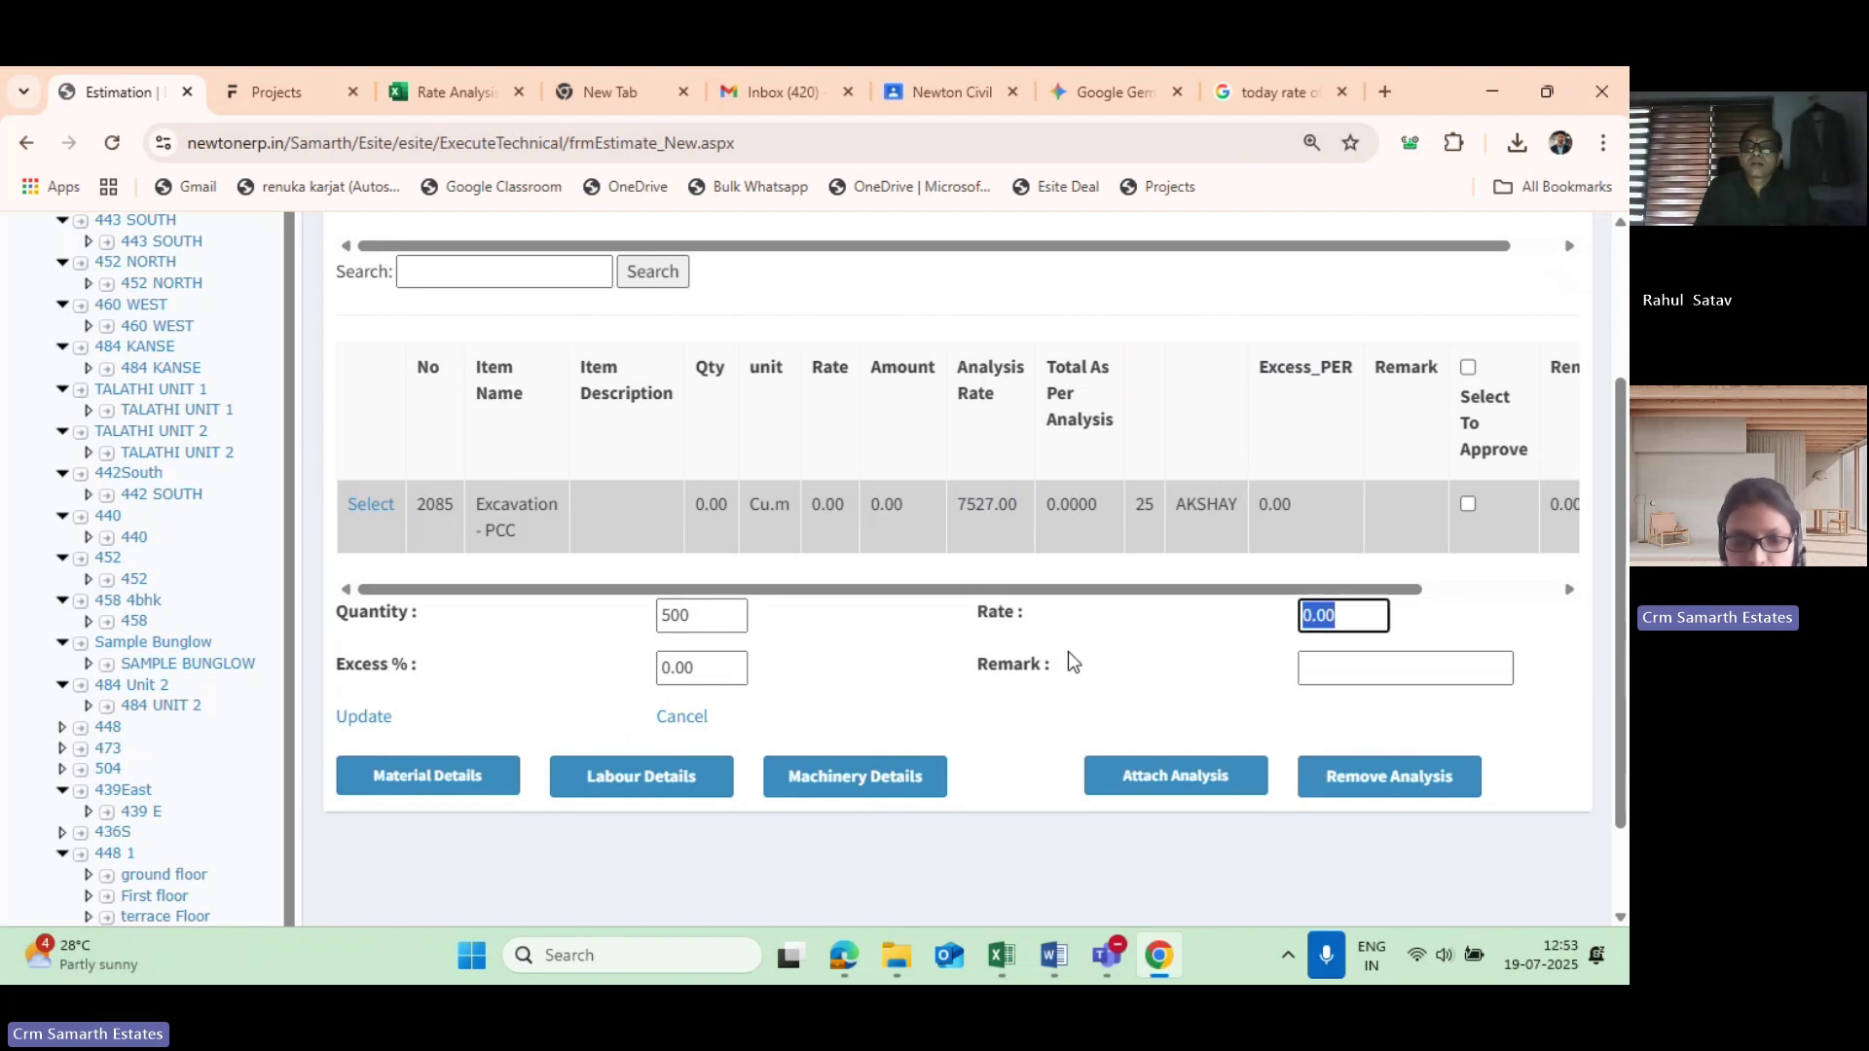
scroll(1230, 634, down, 1)
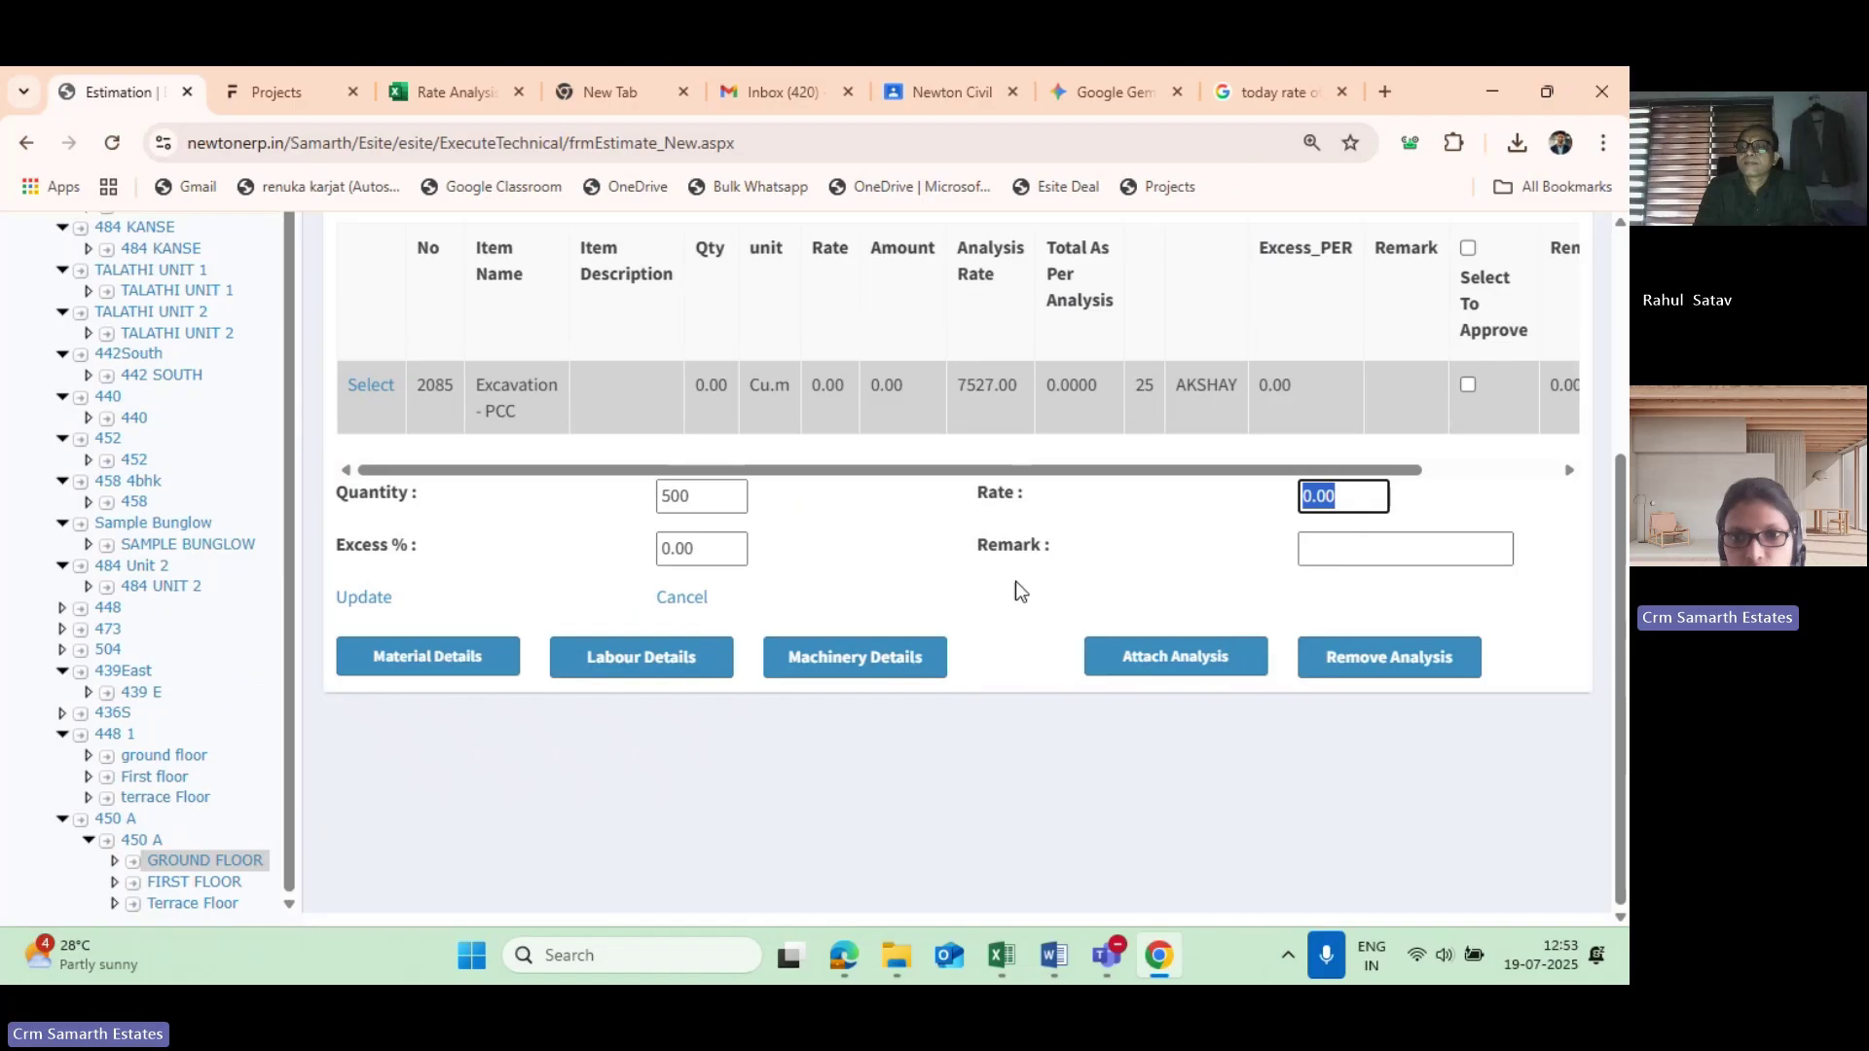
drag(1347, 497, 1246, 494)
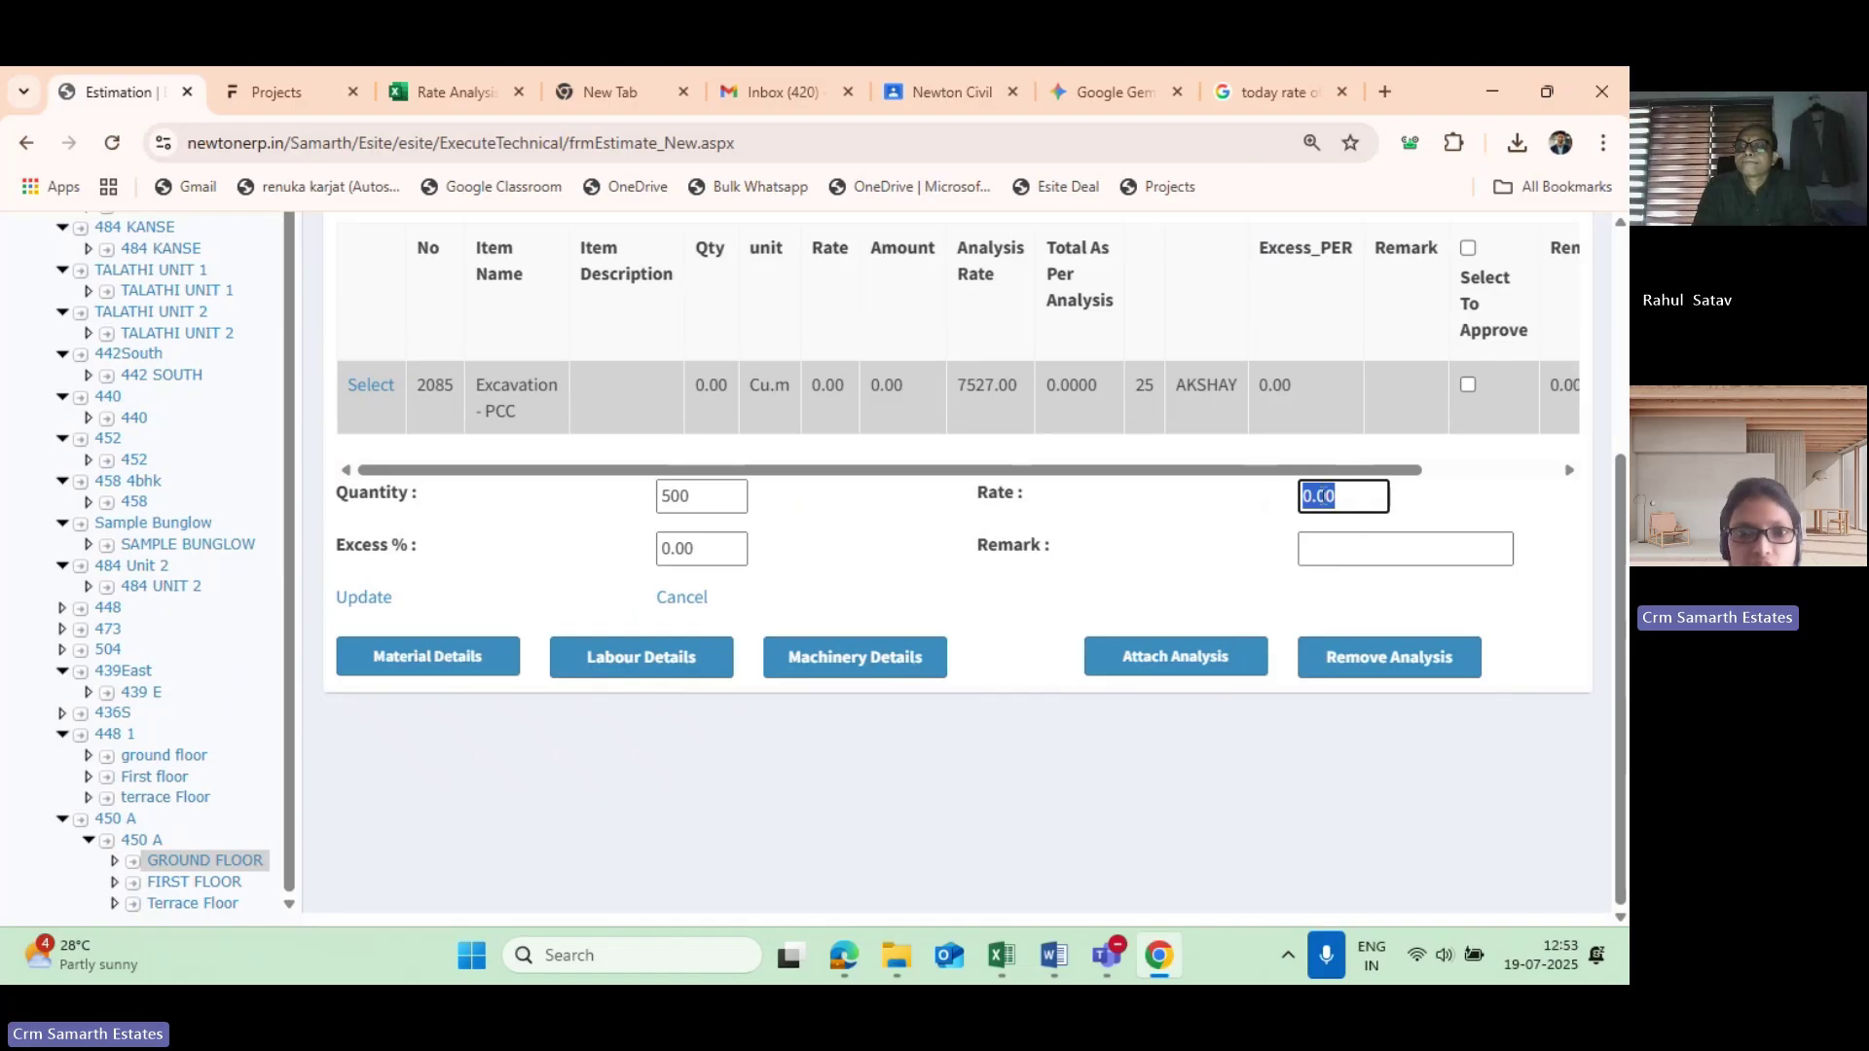
click(861, 572)
click(683, 496)
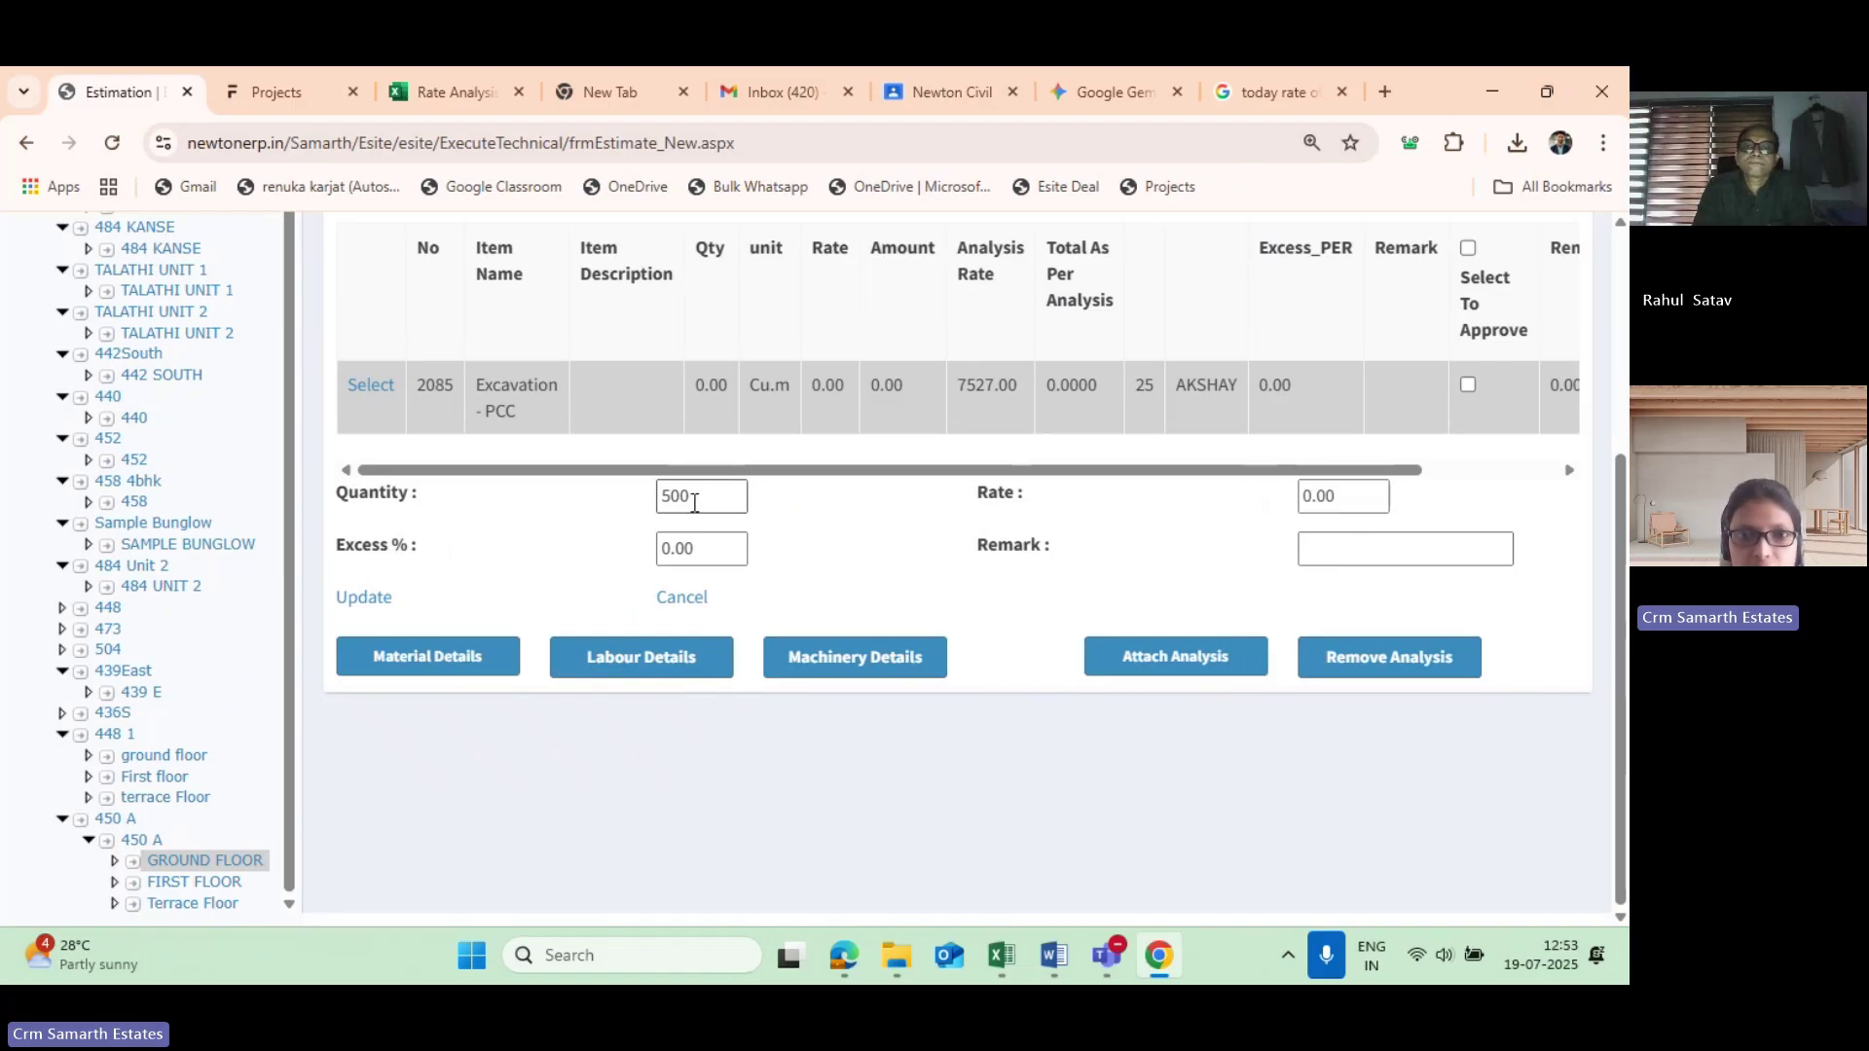
scroll(668, 496, up, 1)
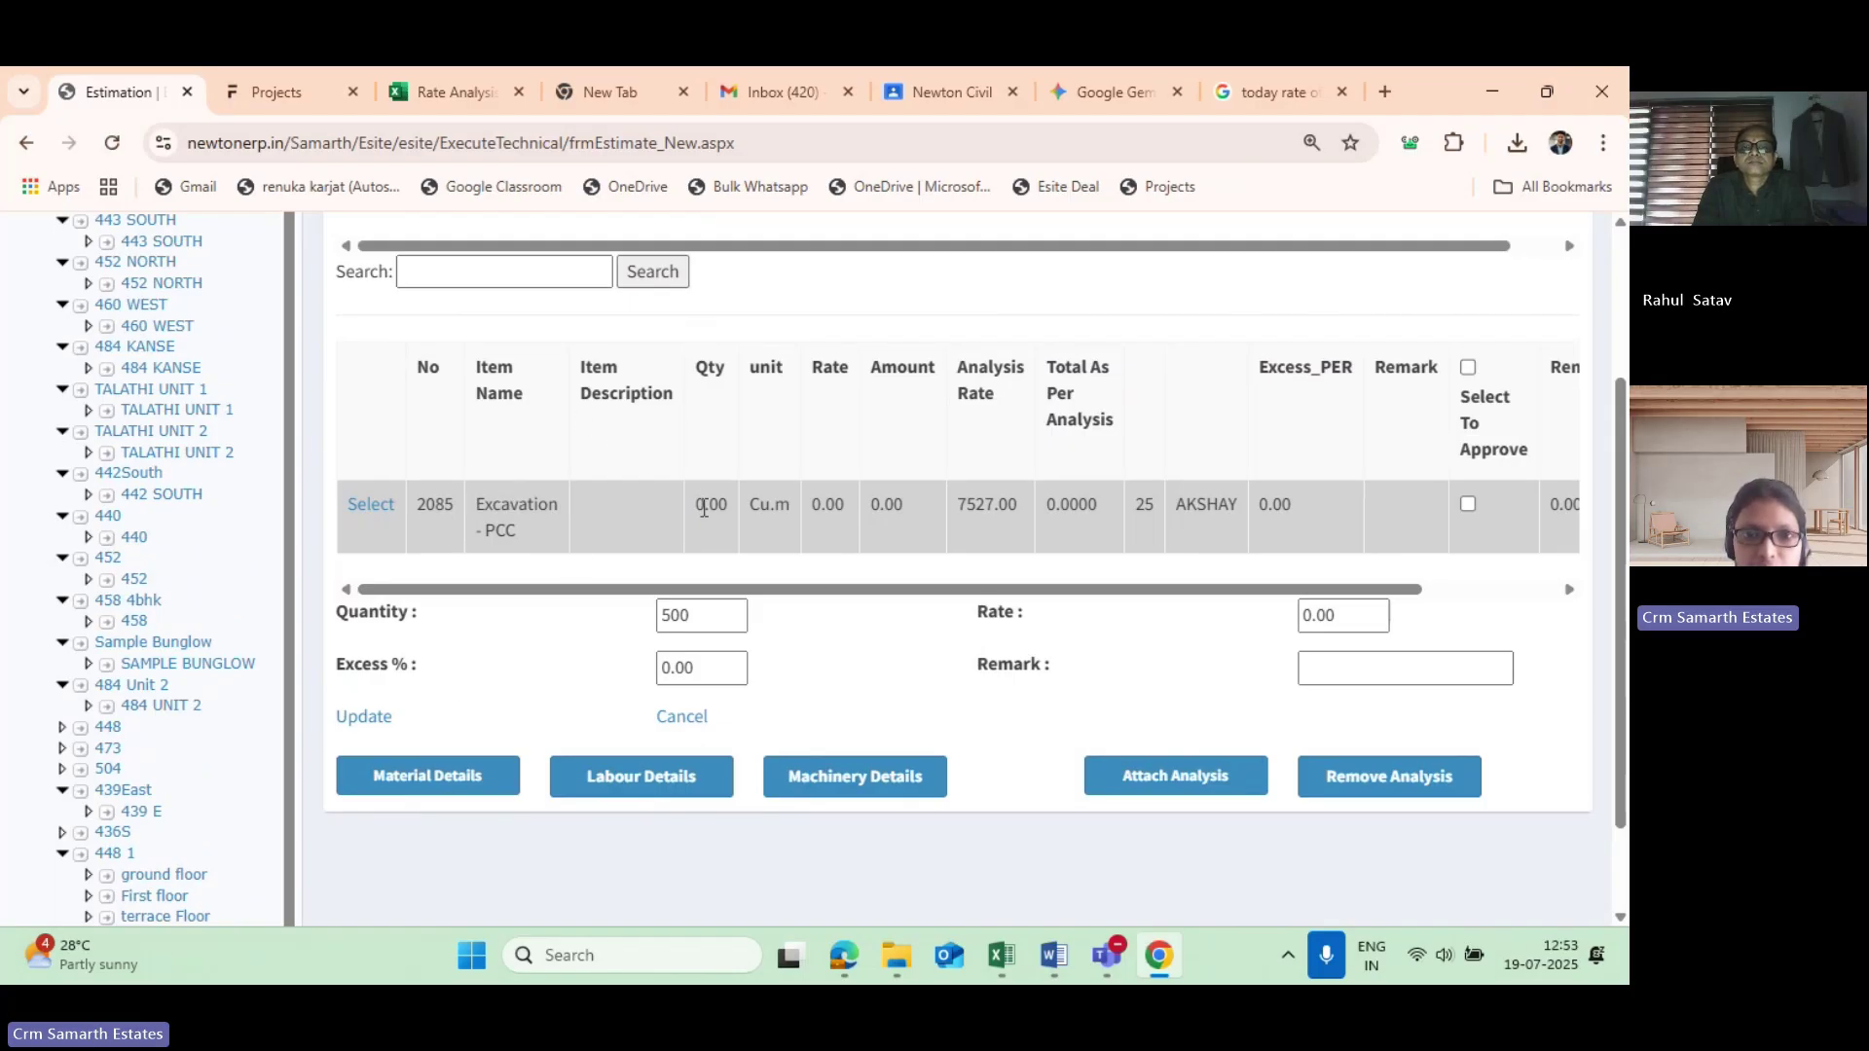
Update the Excavation - PCC row with the entered quantity and check its Qty and Analysis Rate values.
click(363, 717)
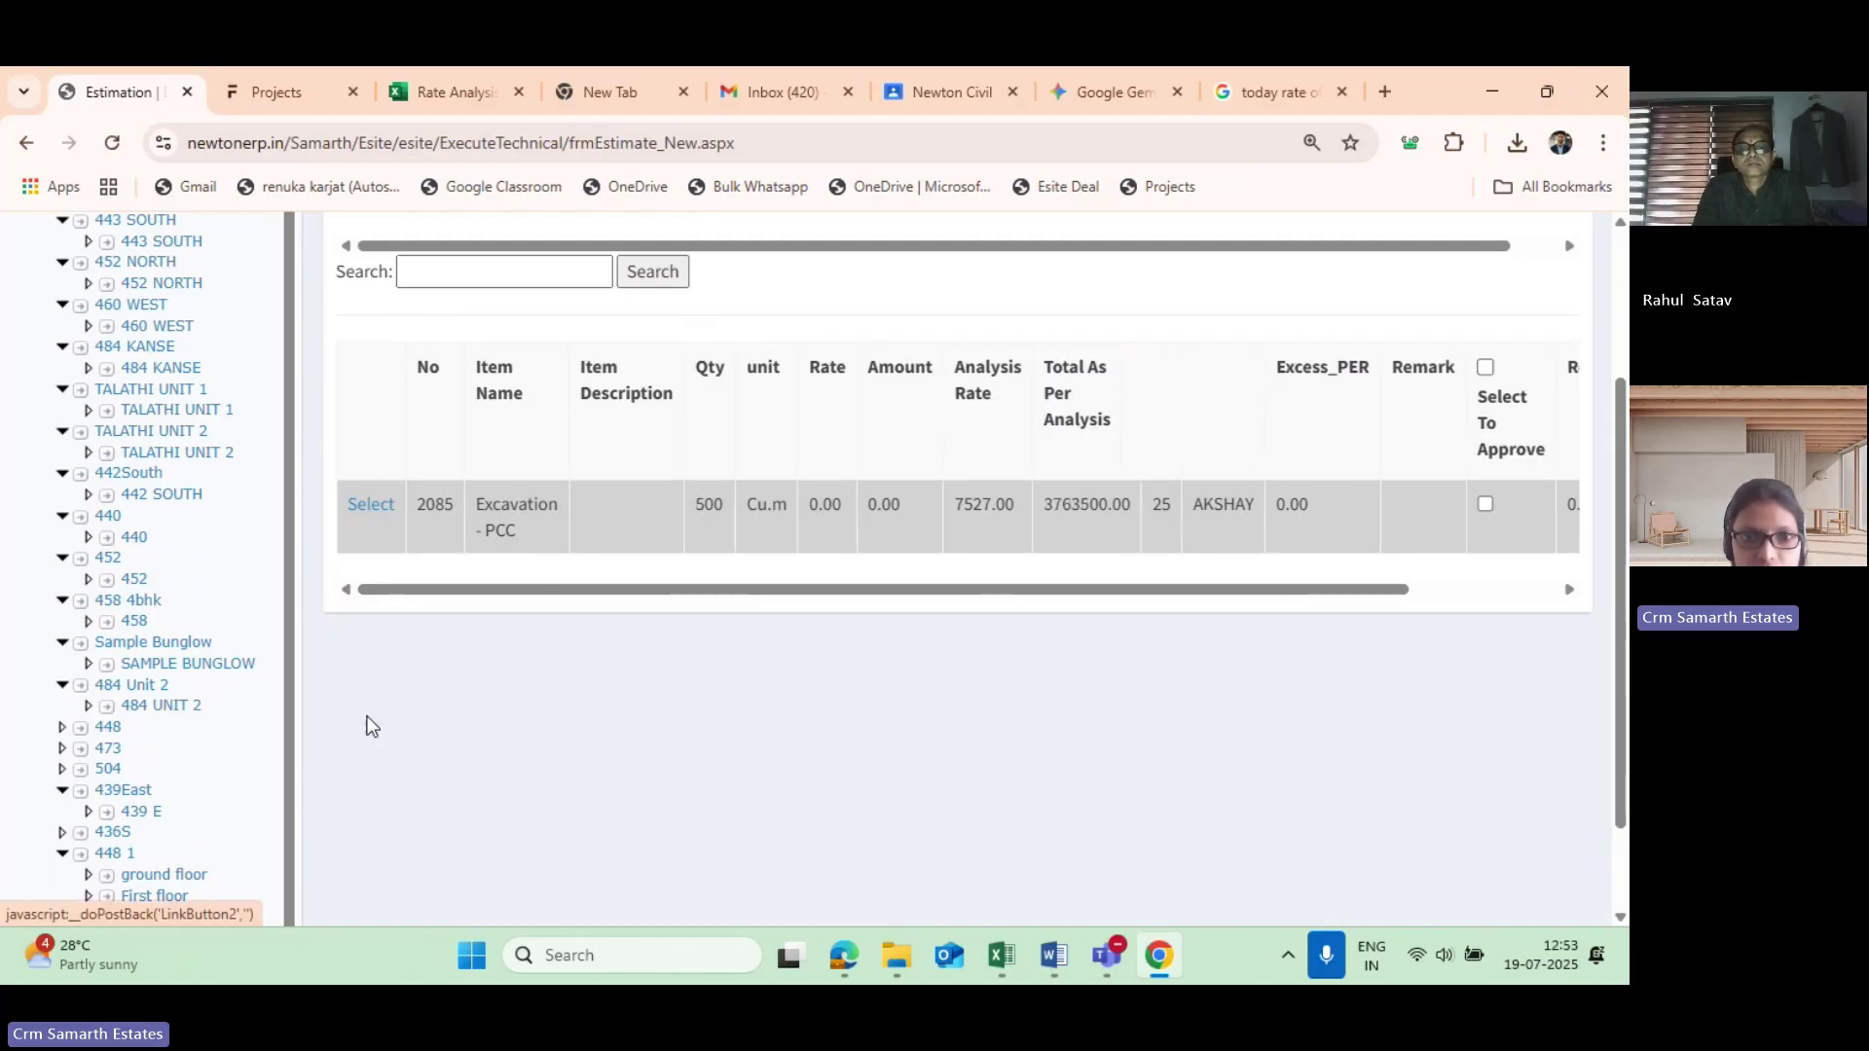
drag(687, 504, 719, 506)
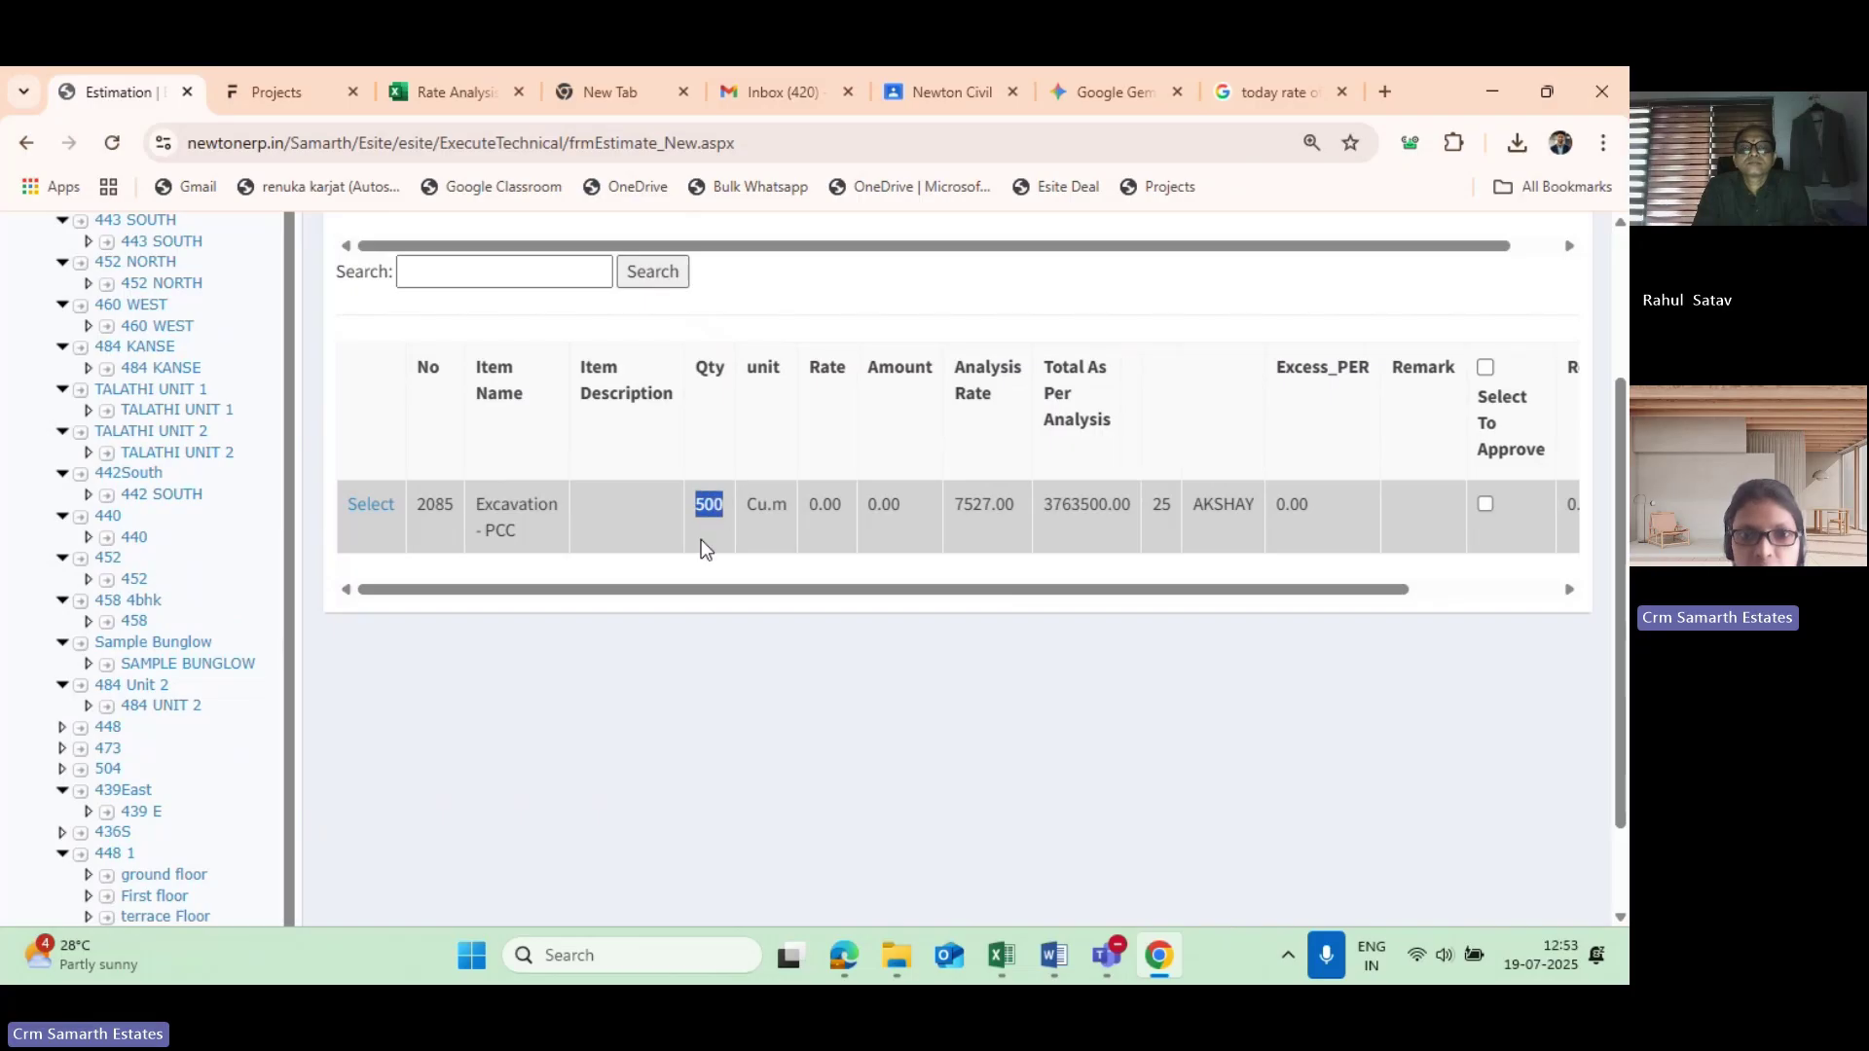
scroll(623, 555, up, 1)
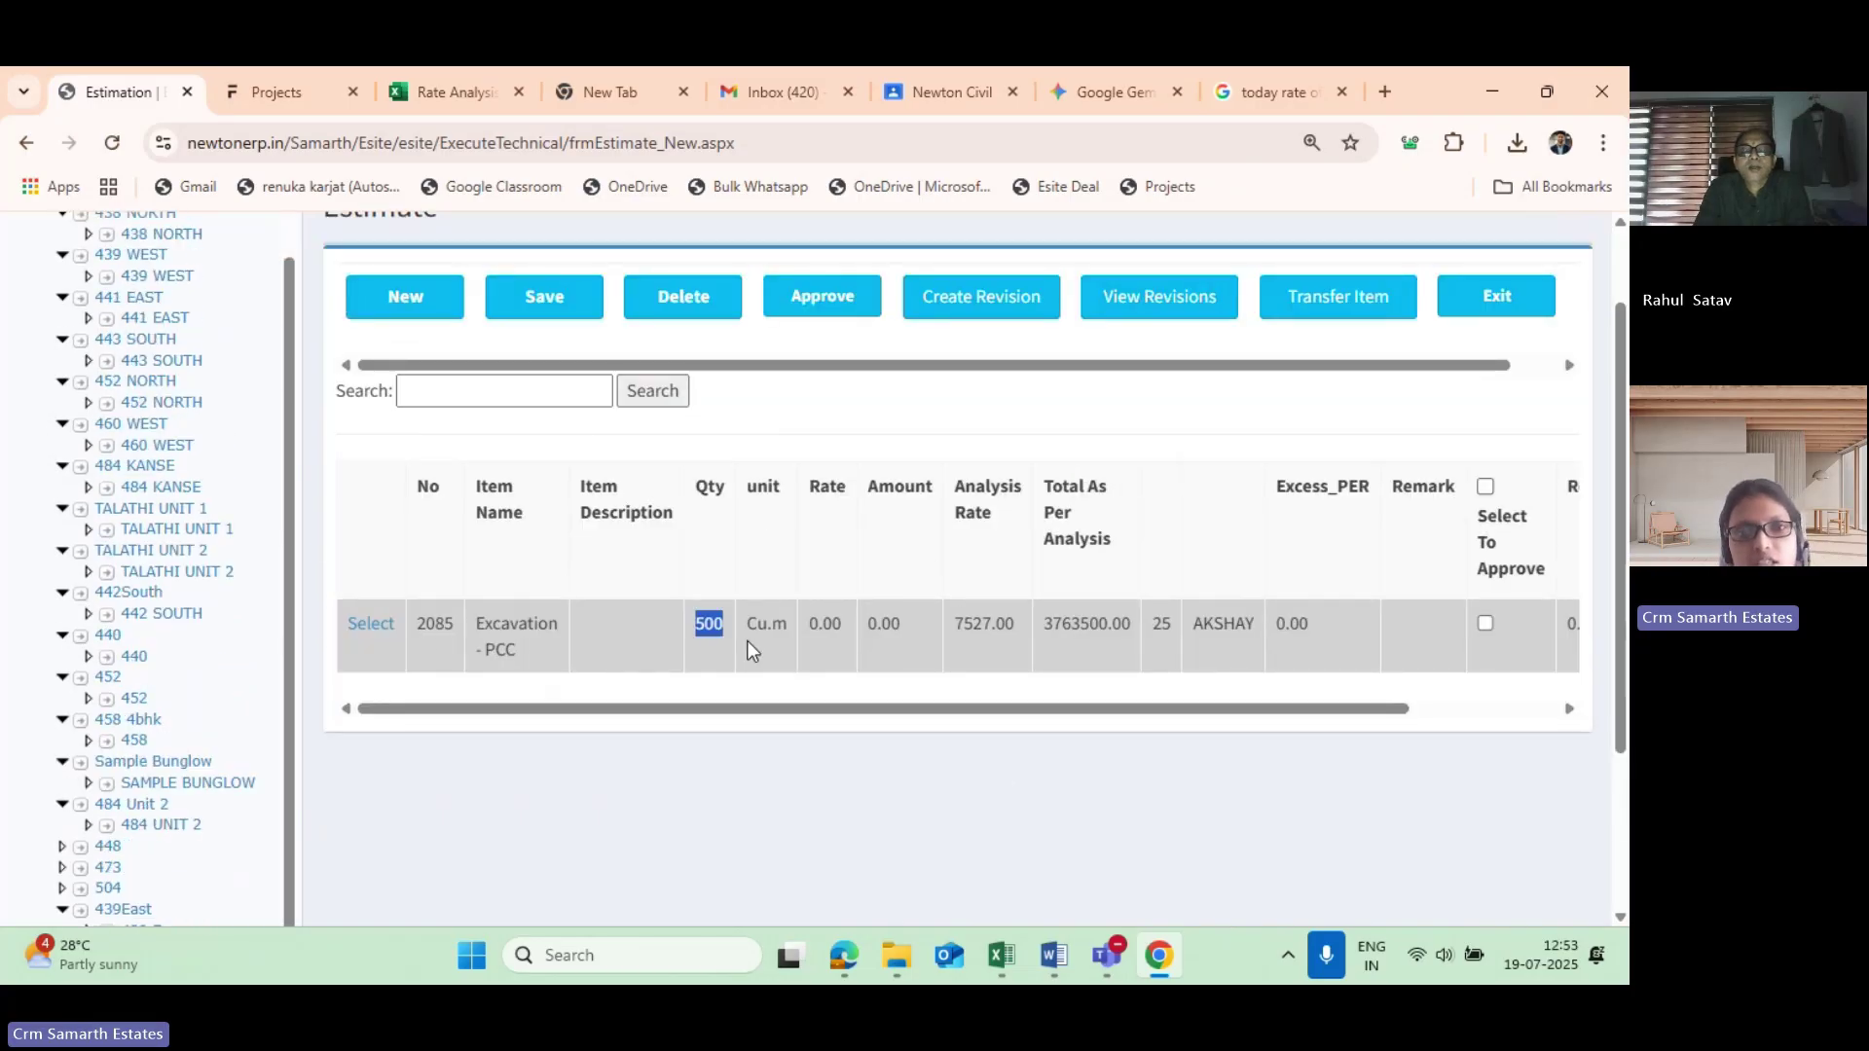
scroll(748, 640, up, 1)
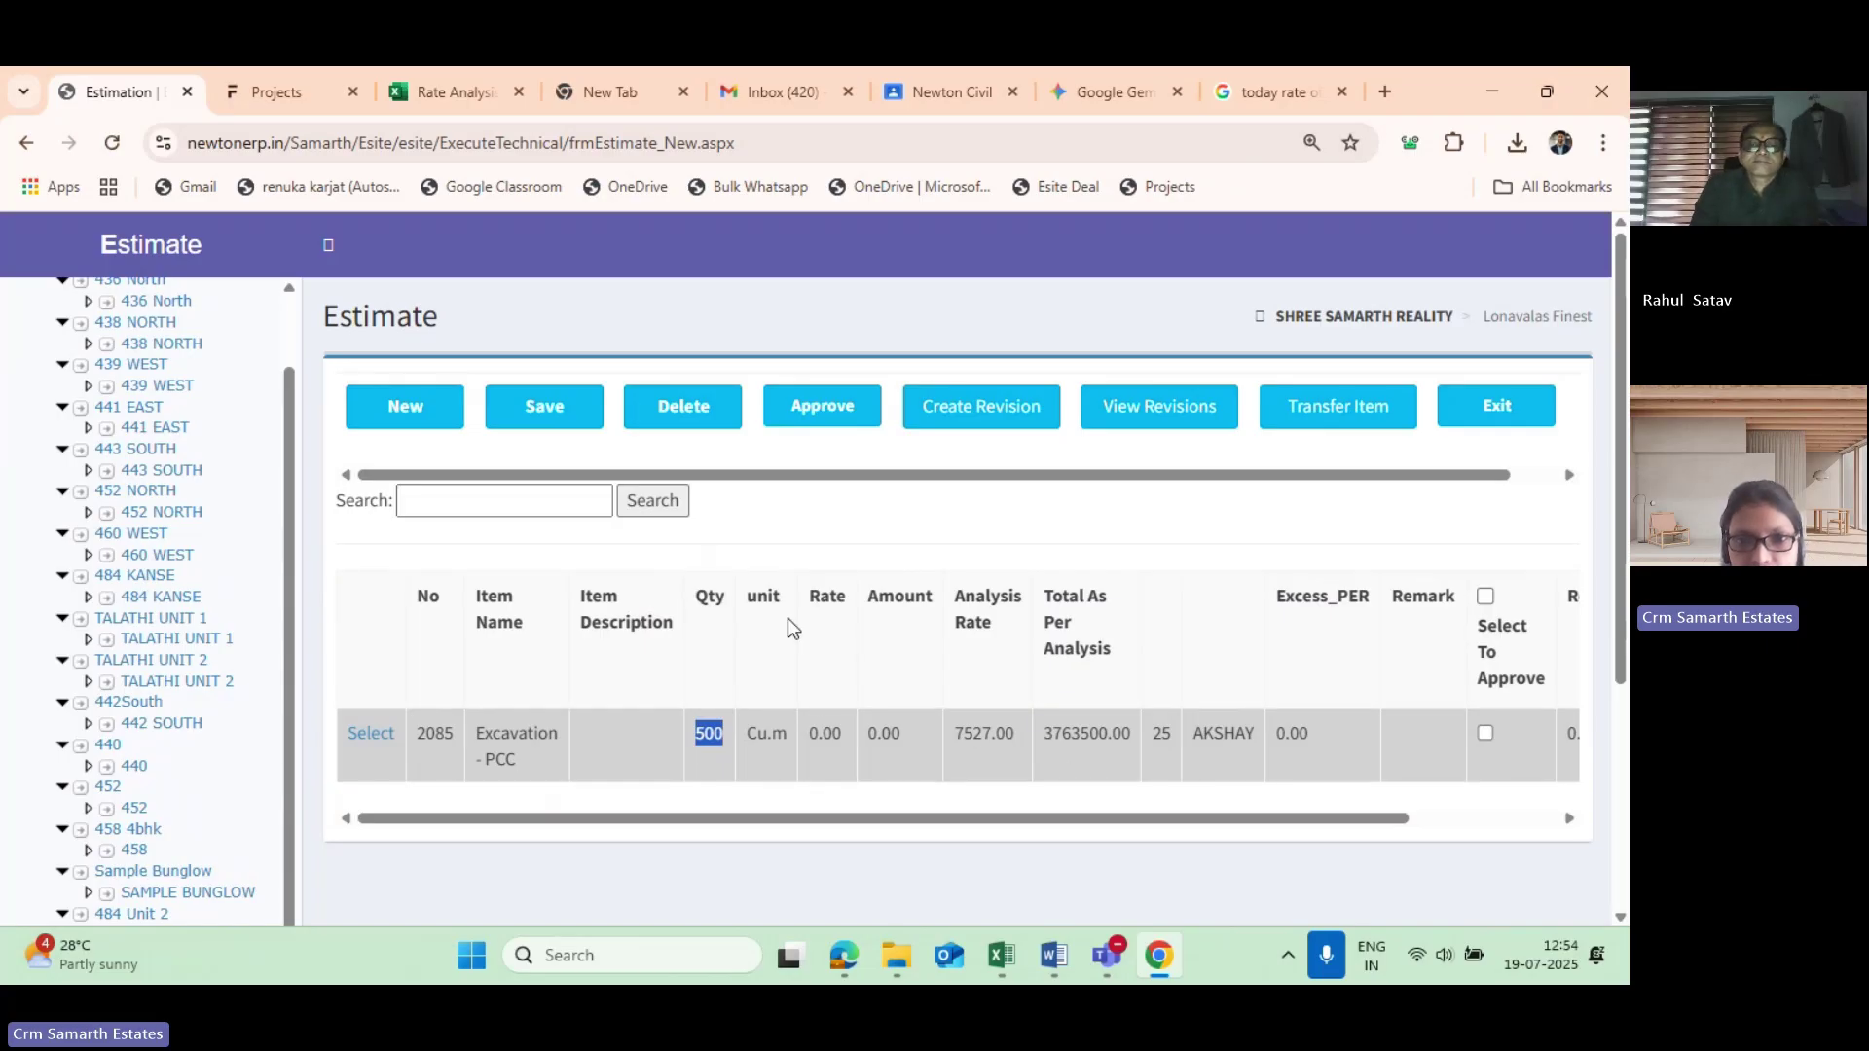
drag(991, 733, 954, 734)
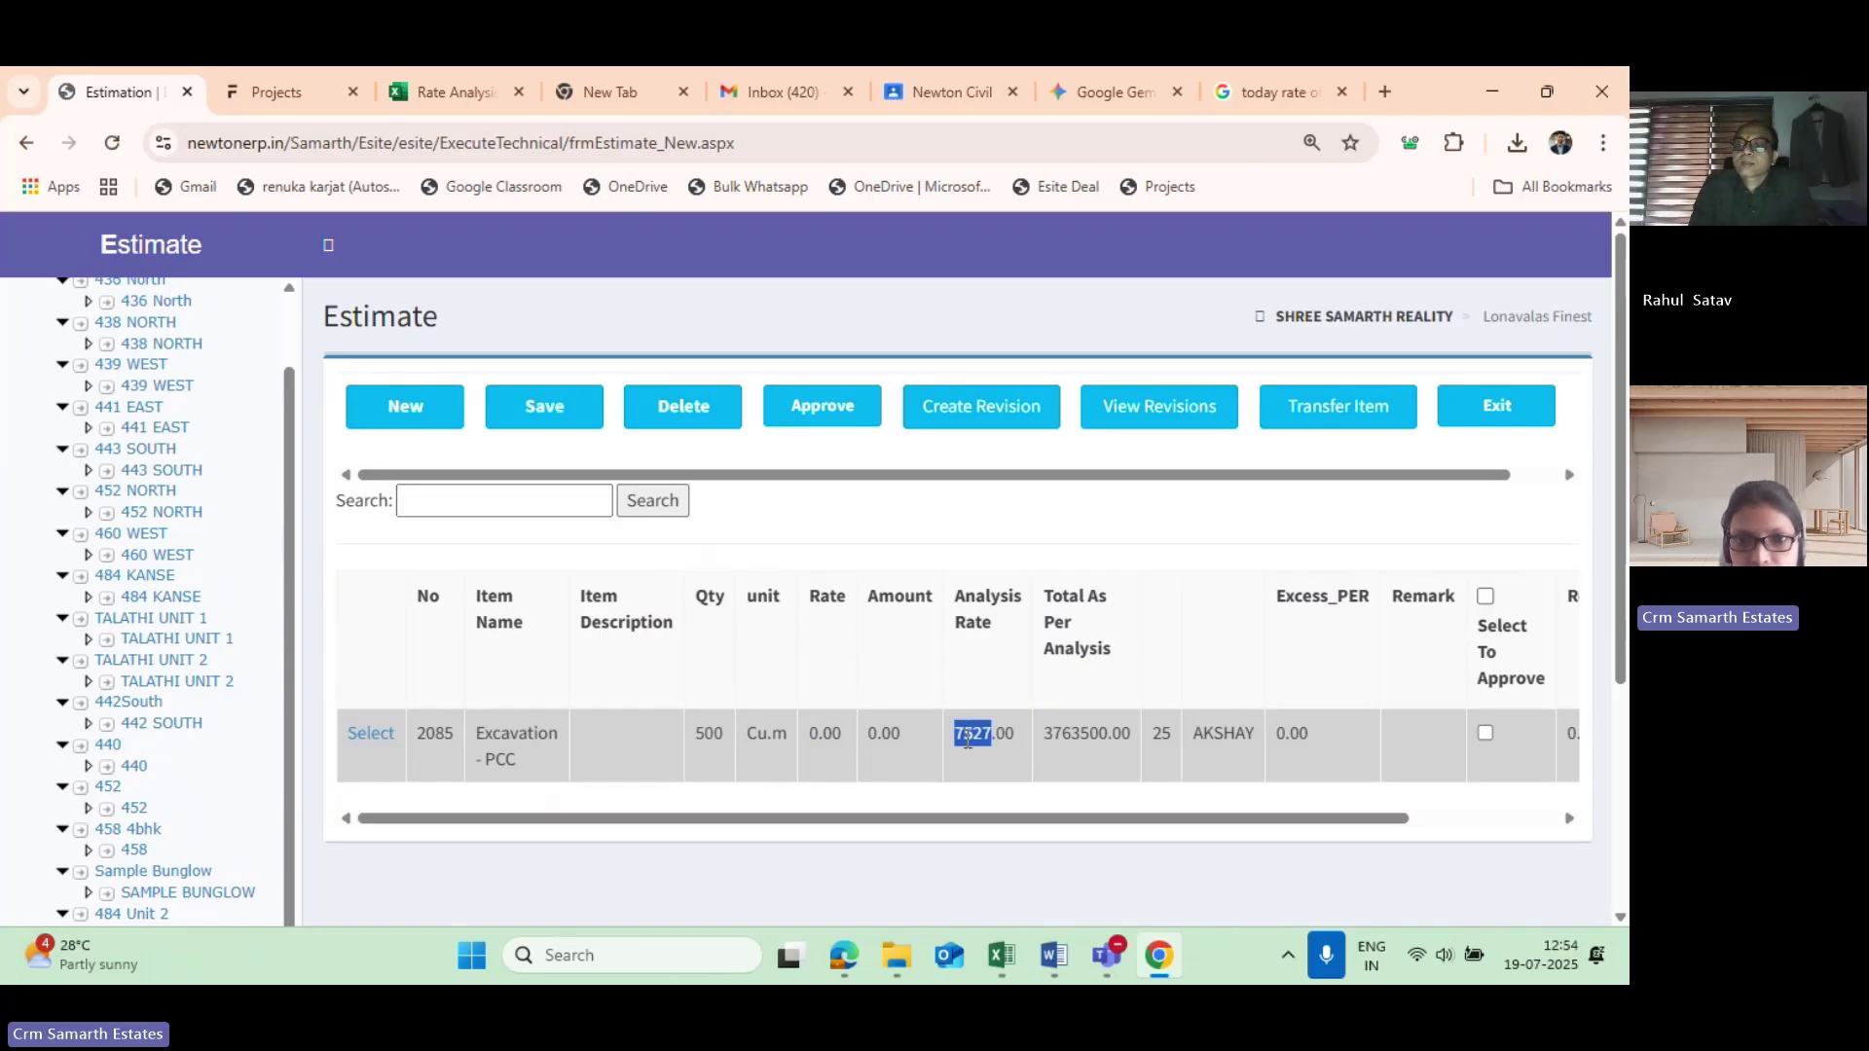
scroll(967, 739, down, 2)
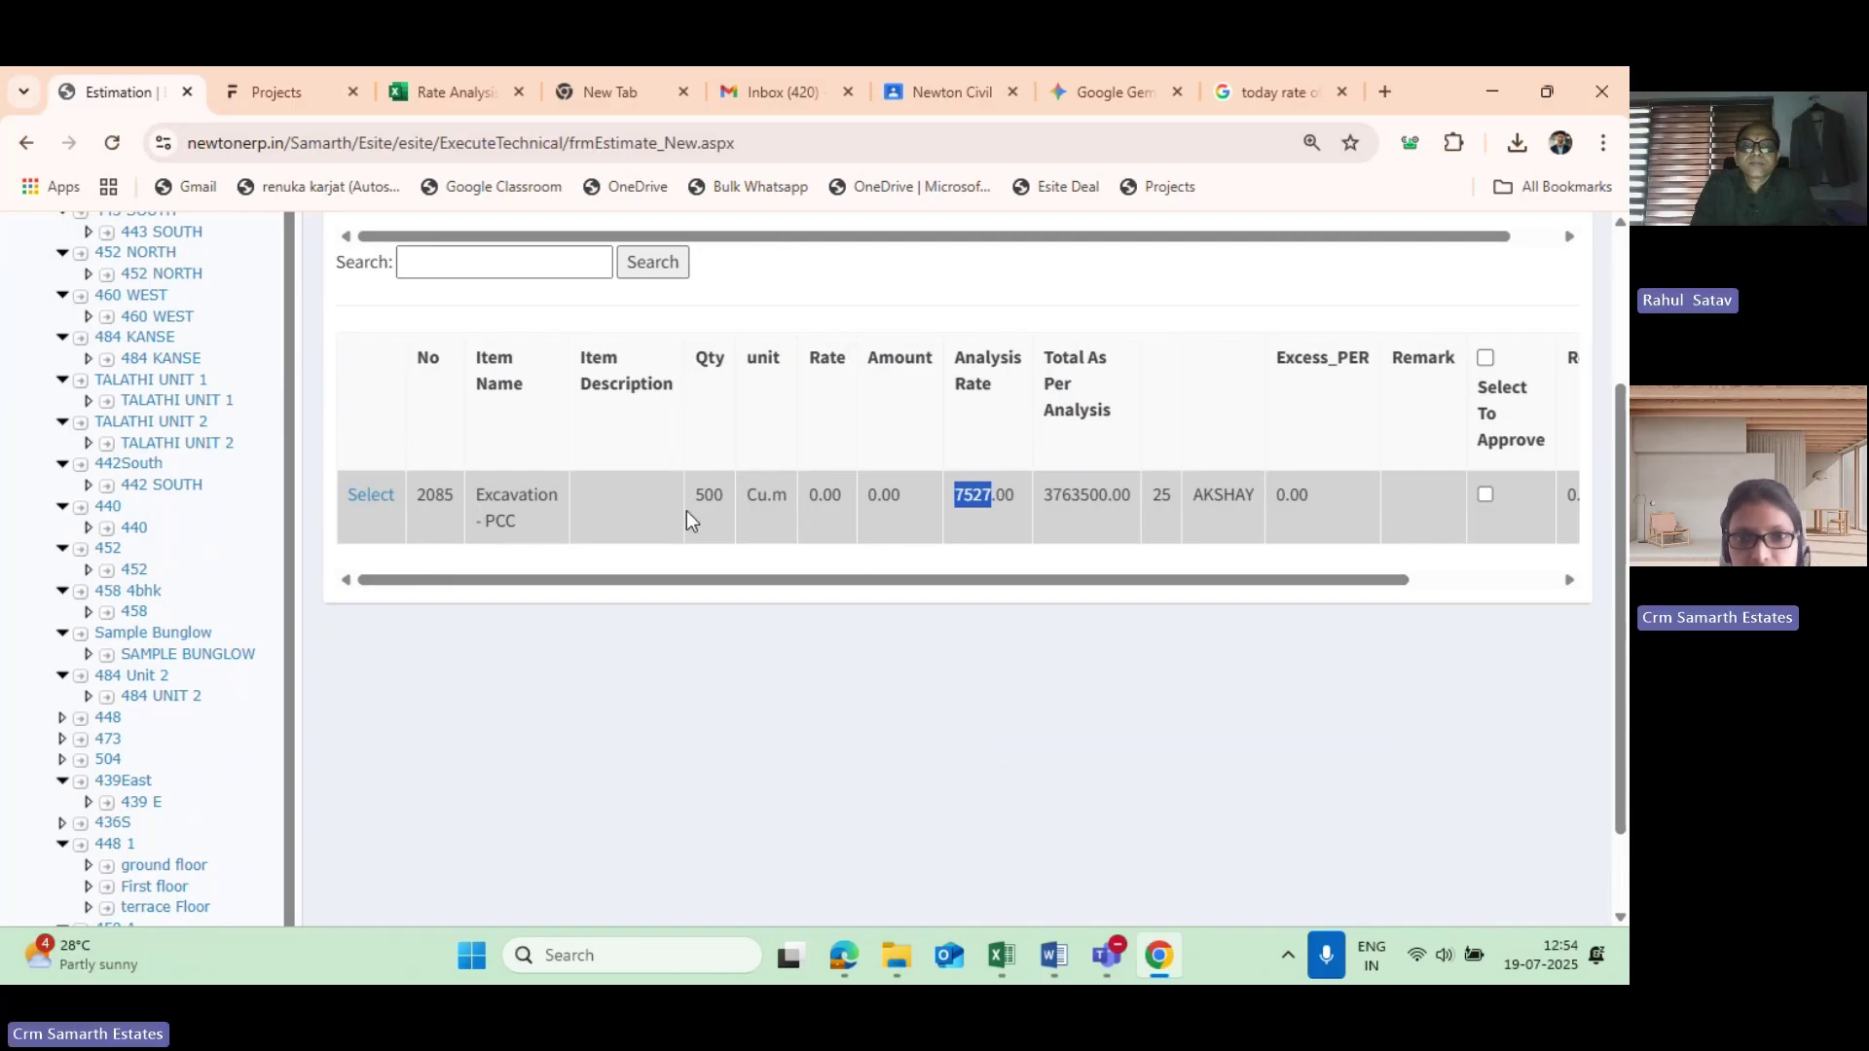
click(954, 667)
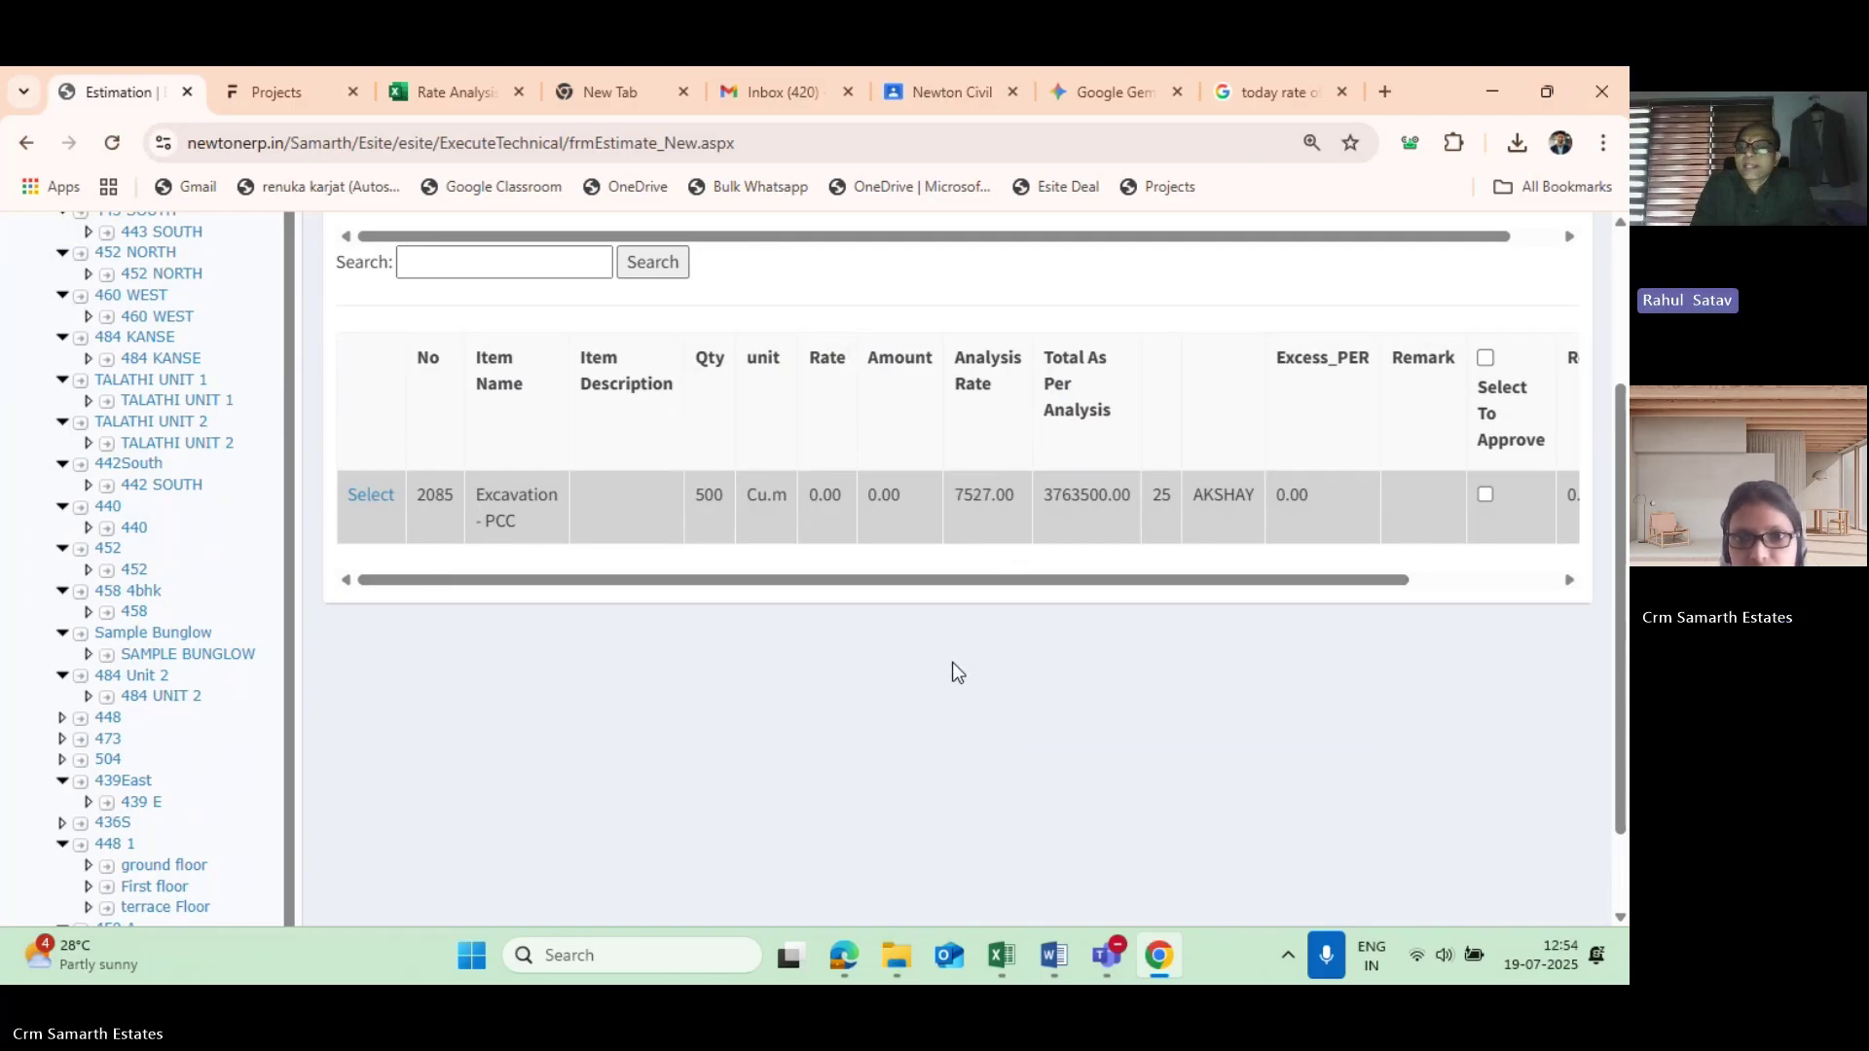
scroll(952, 672, up, 1)
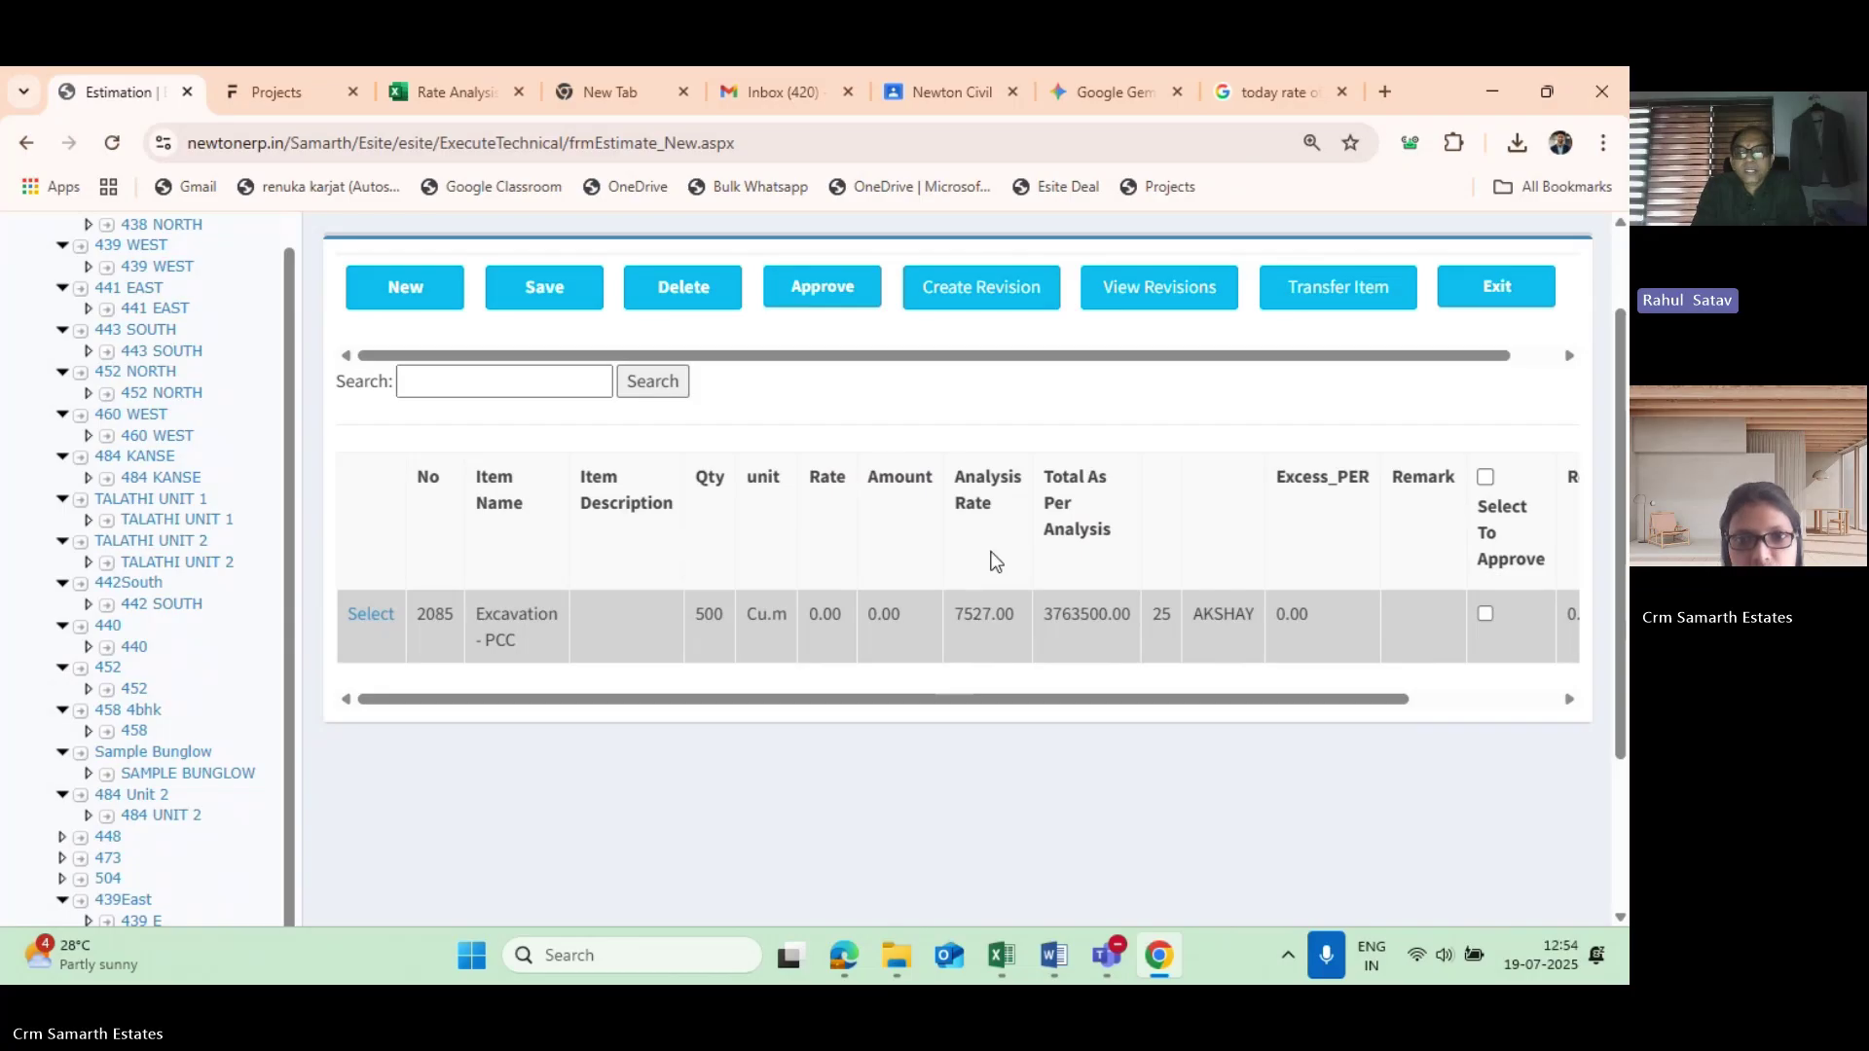
scroll(835, 640, down, 1)
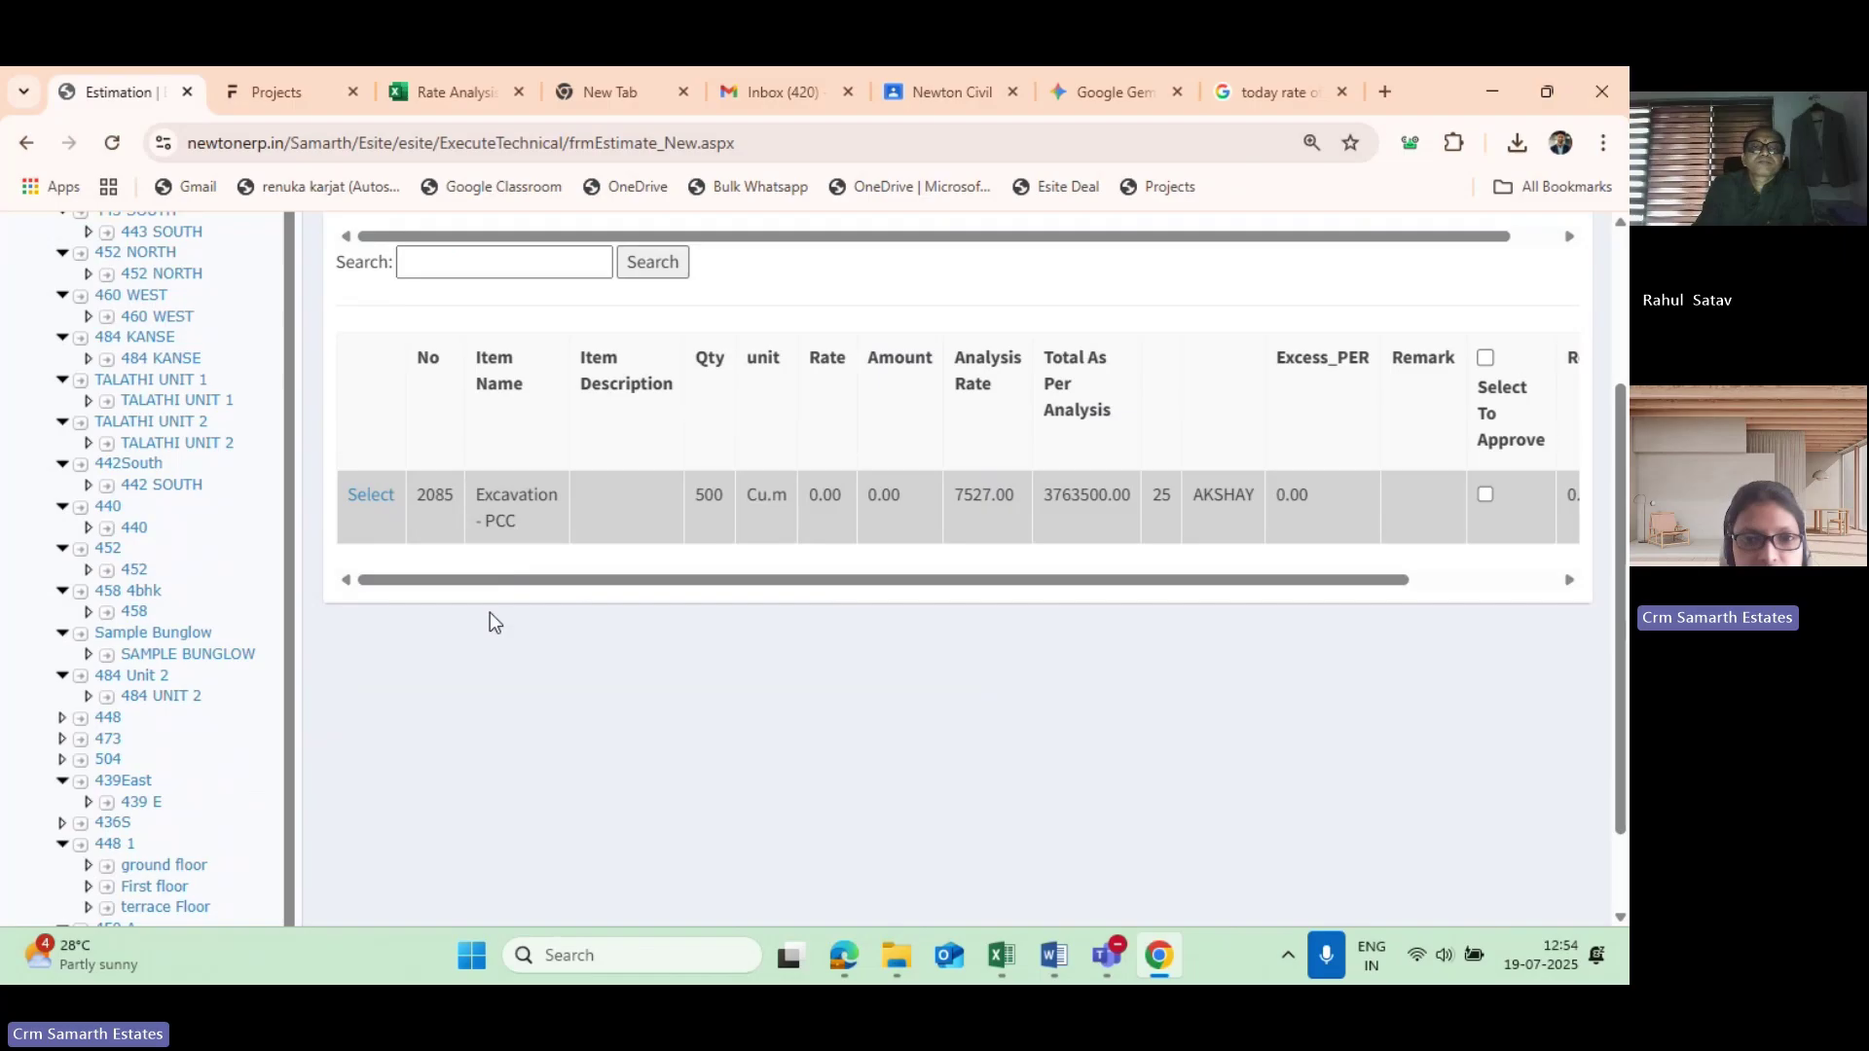
scroll(492, 613, up, 2)
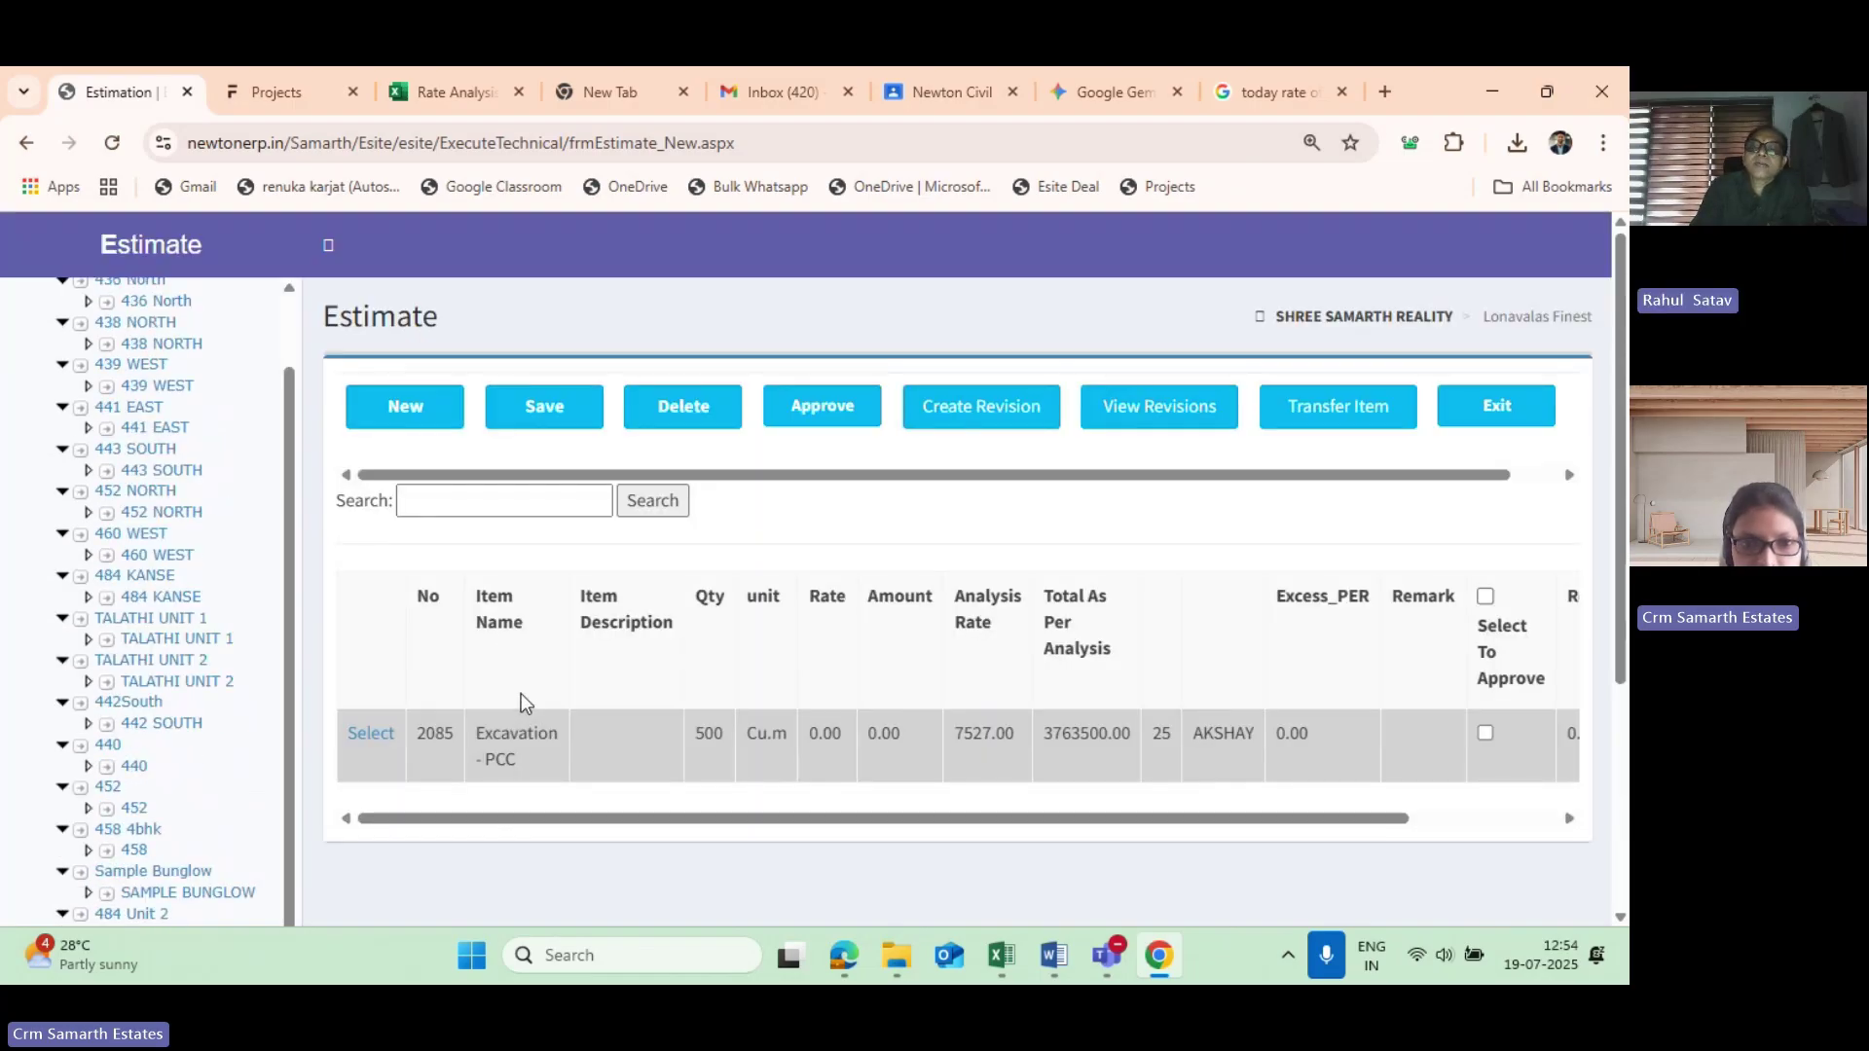
scroll(496, 672, down, 1)
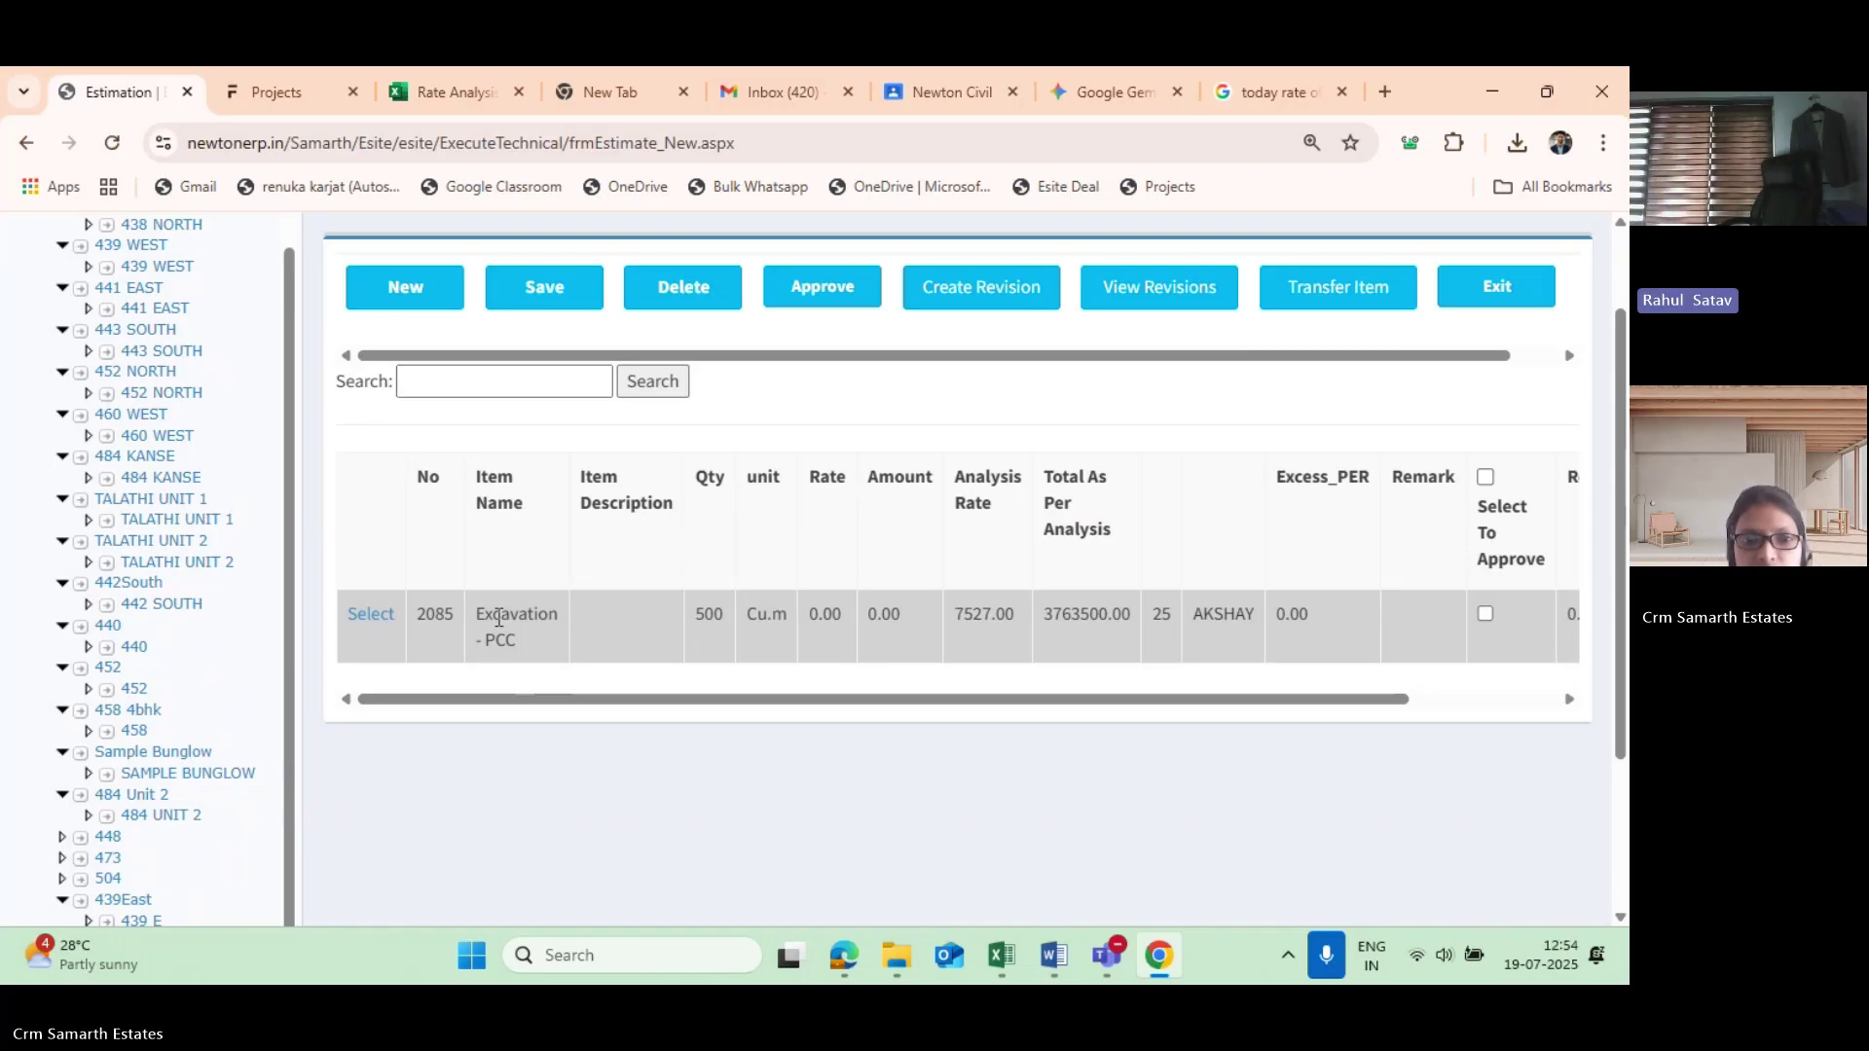
scroll(498, 618, down, 1)
scroll(498, 618, up, 1)
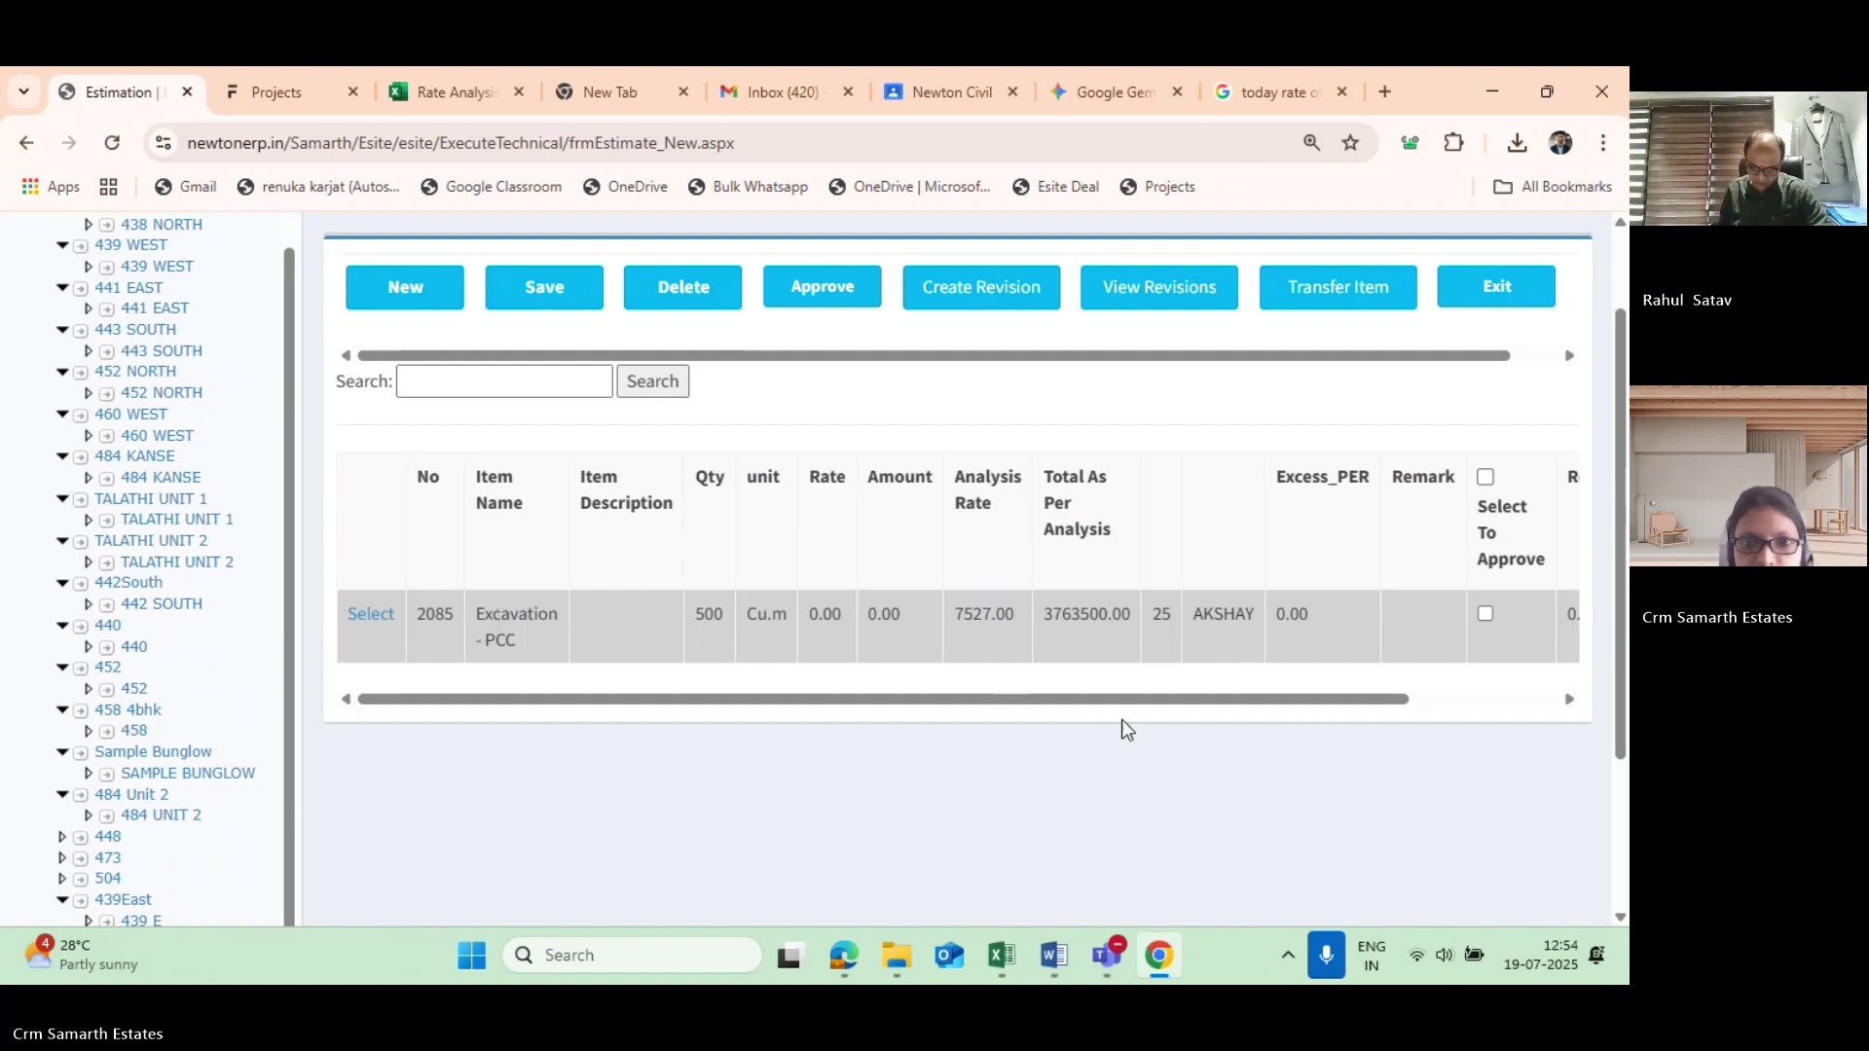
Examine the Qty column of the Excavation - PCC row in the estimate table.
drag(1104, 699, 805, 701)
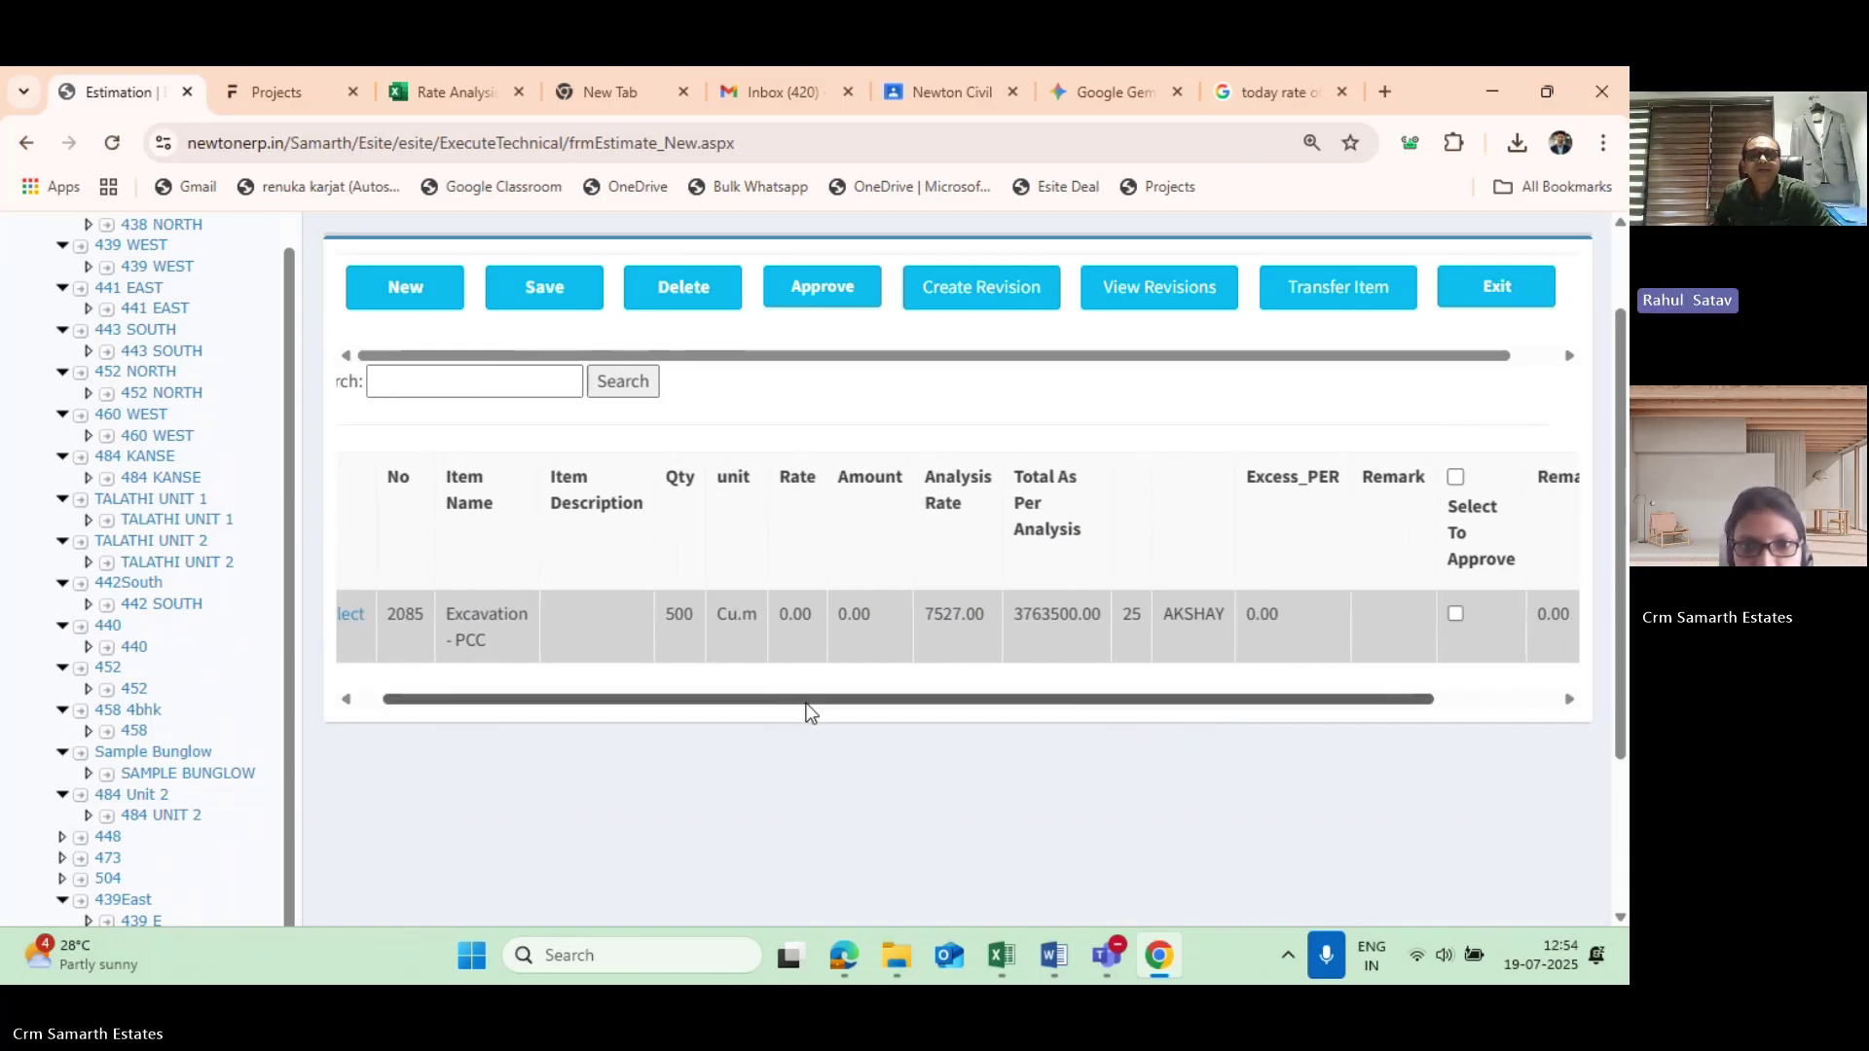
double_click(671, 476)
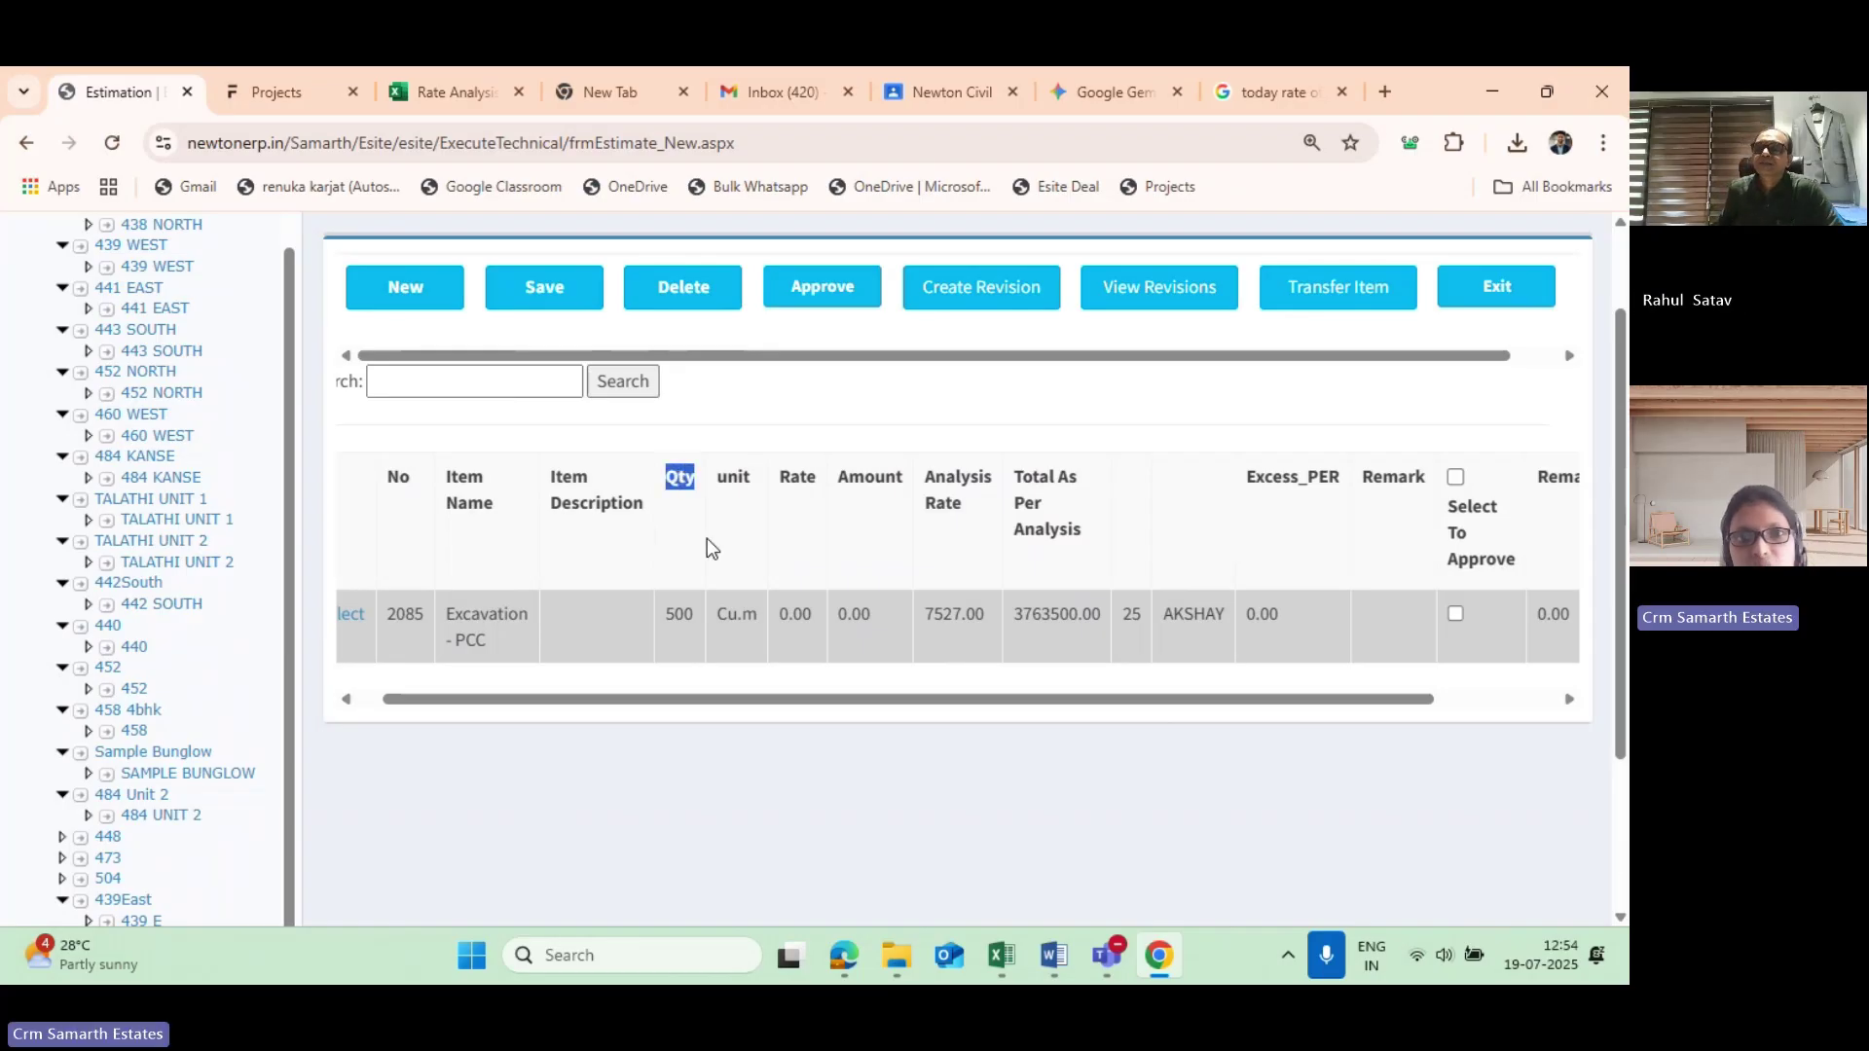
drag(664, 613, 677, 612)
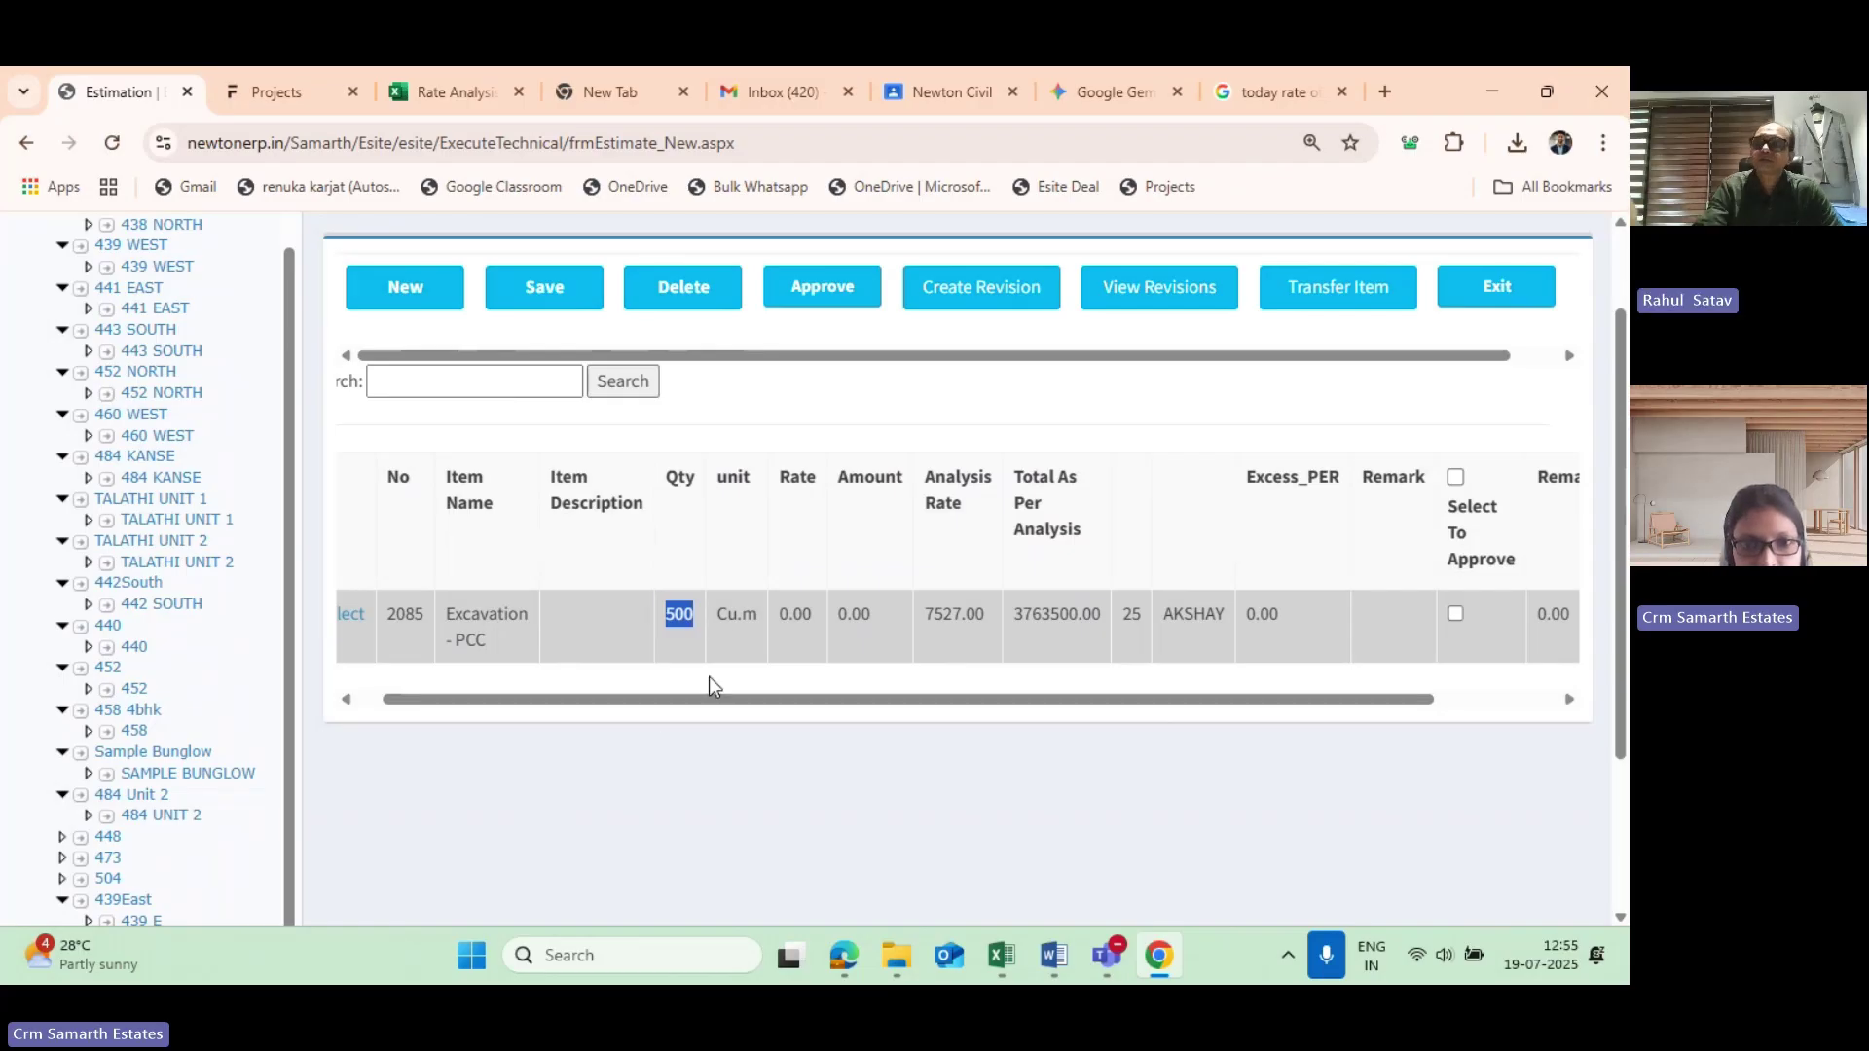
drag(675, 697, 629, 712)
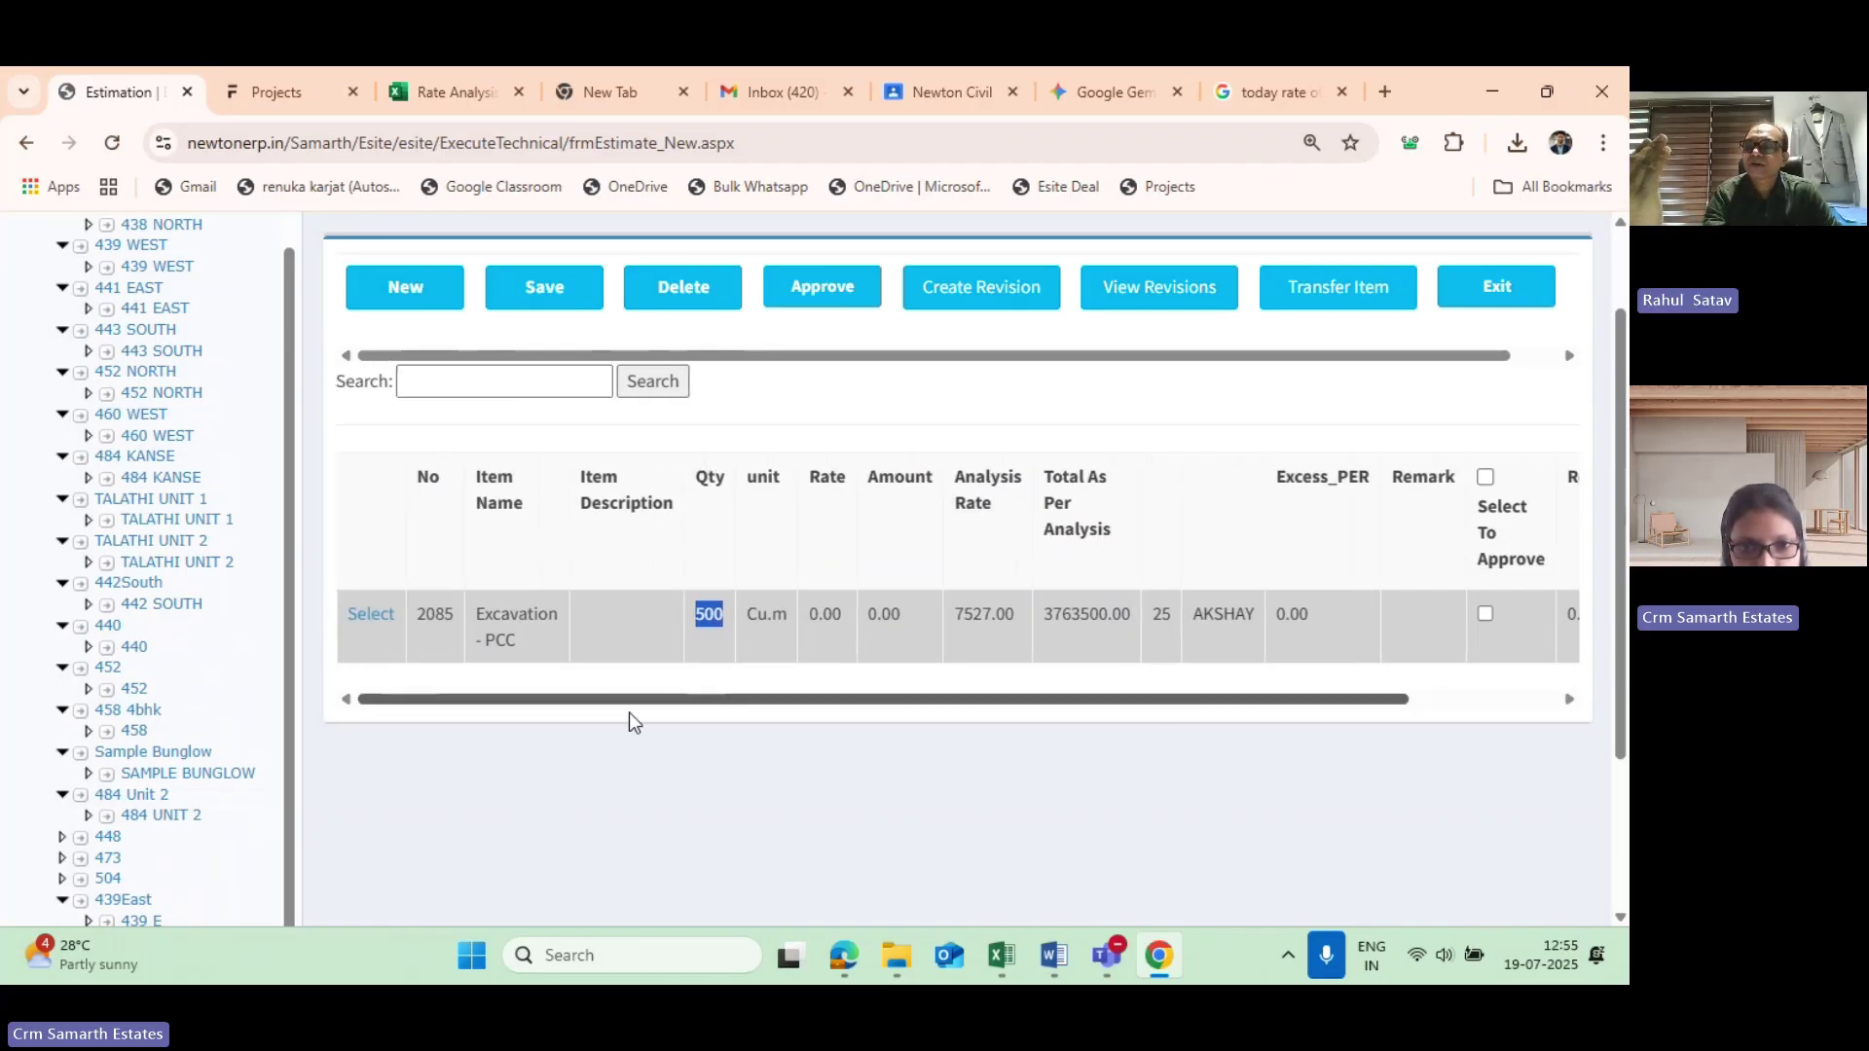
click(702, 620)
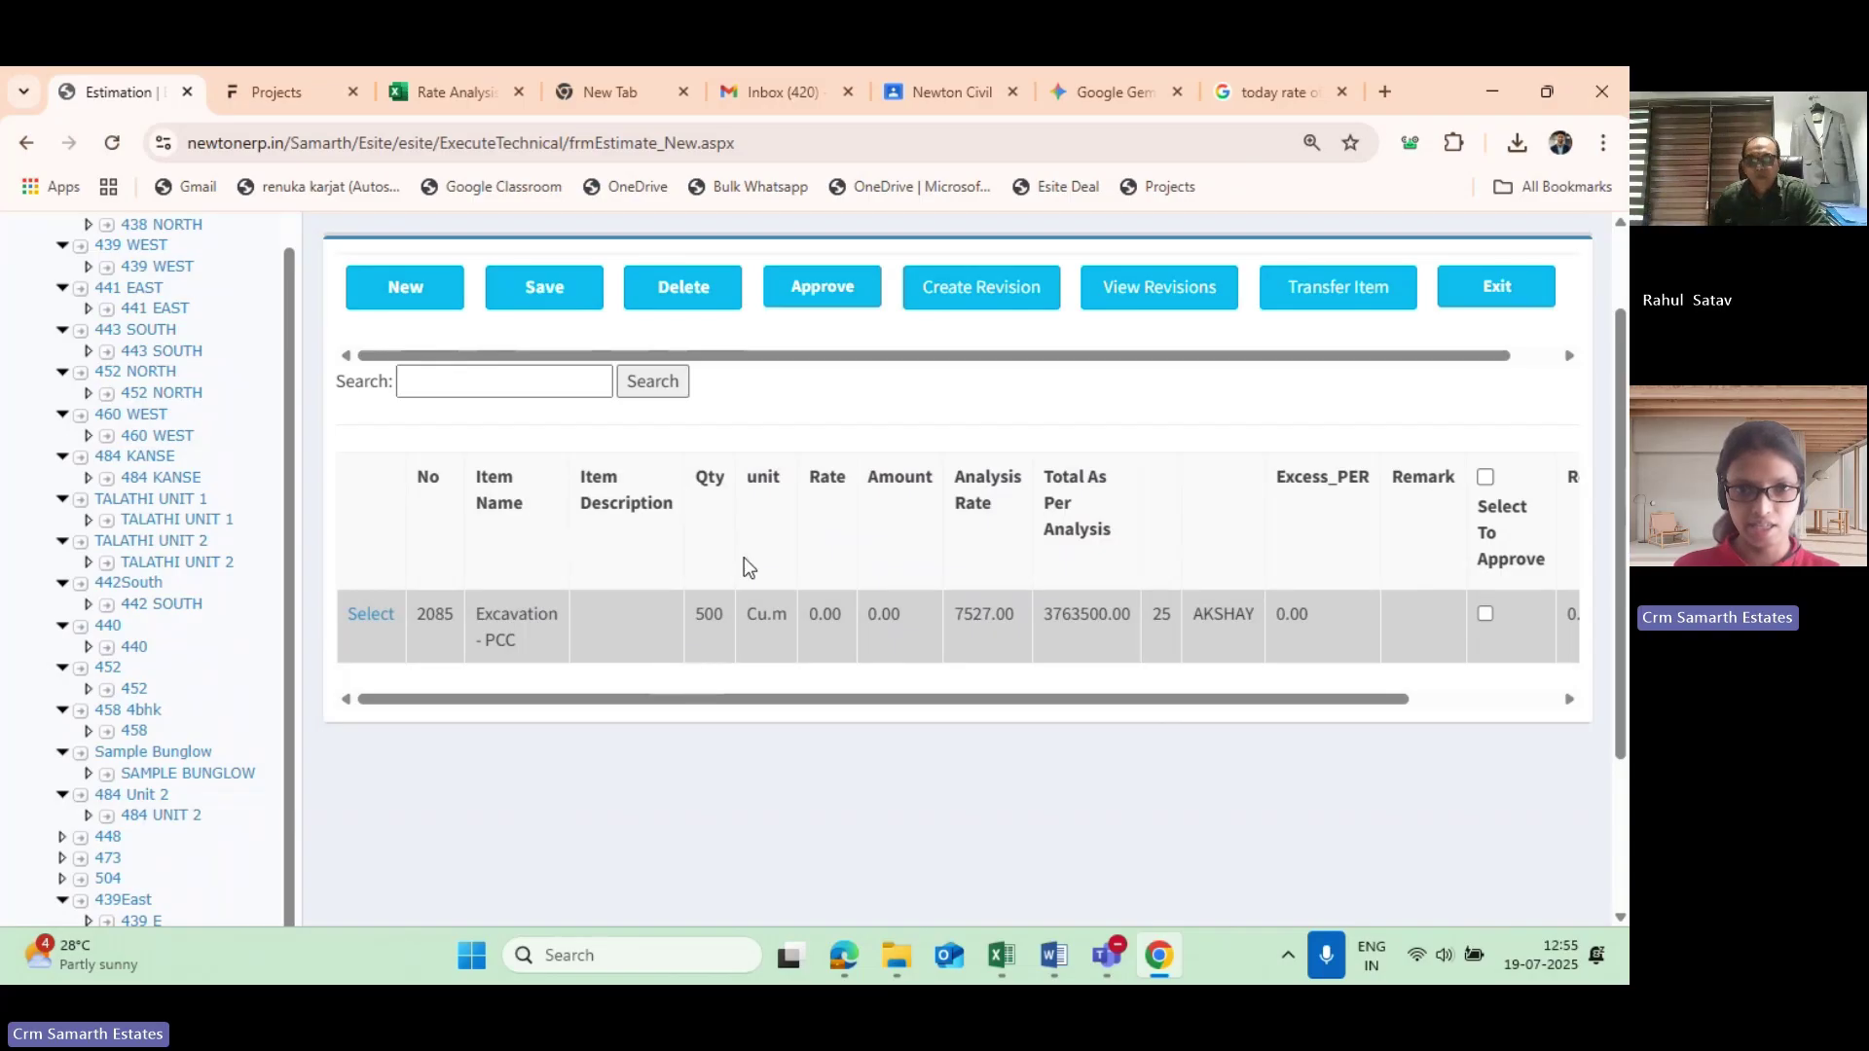
drag(728, 611, 698, 613)
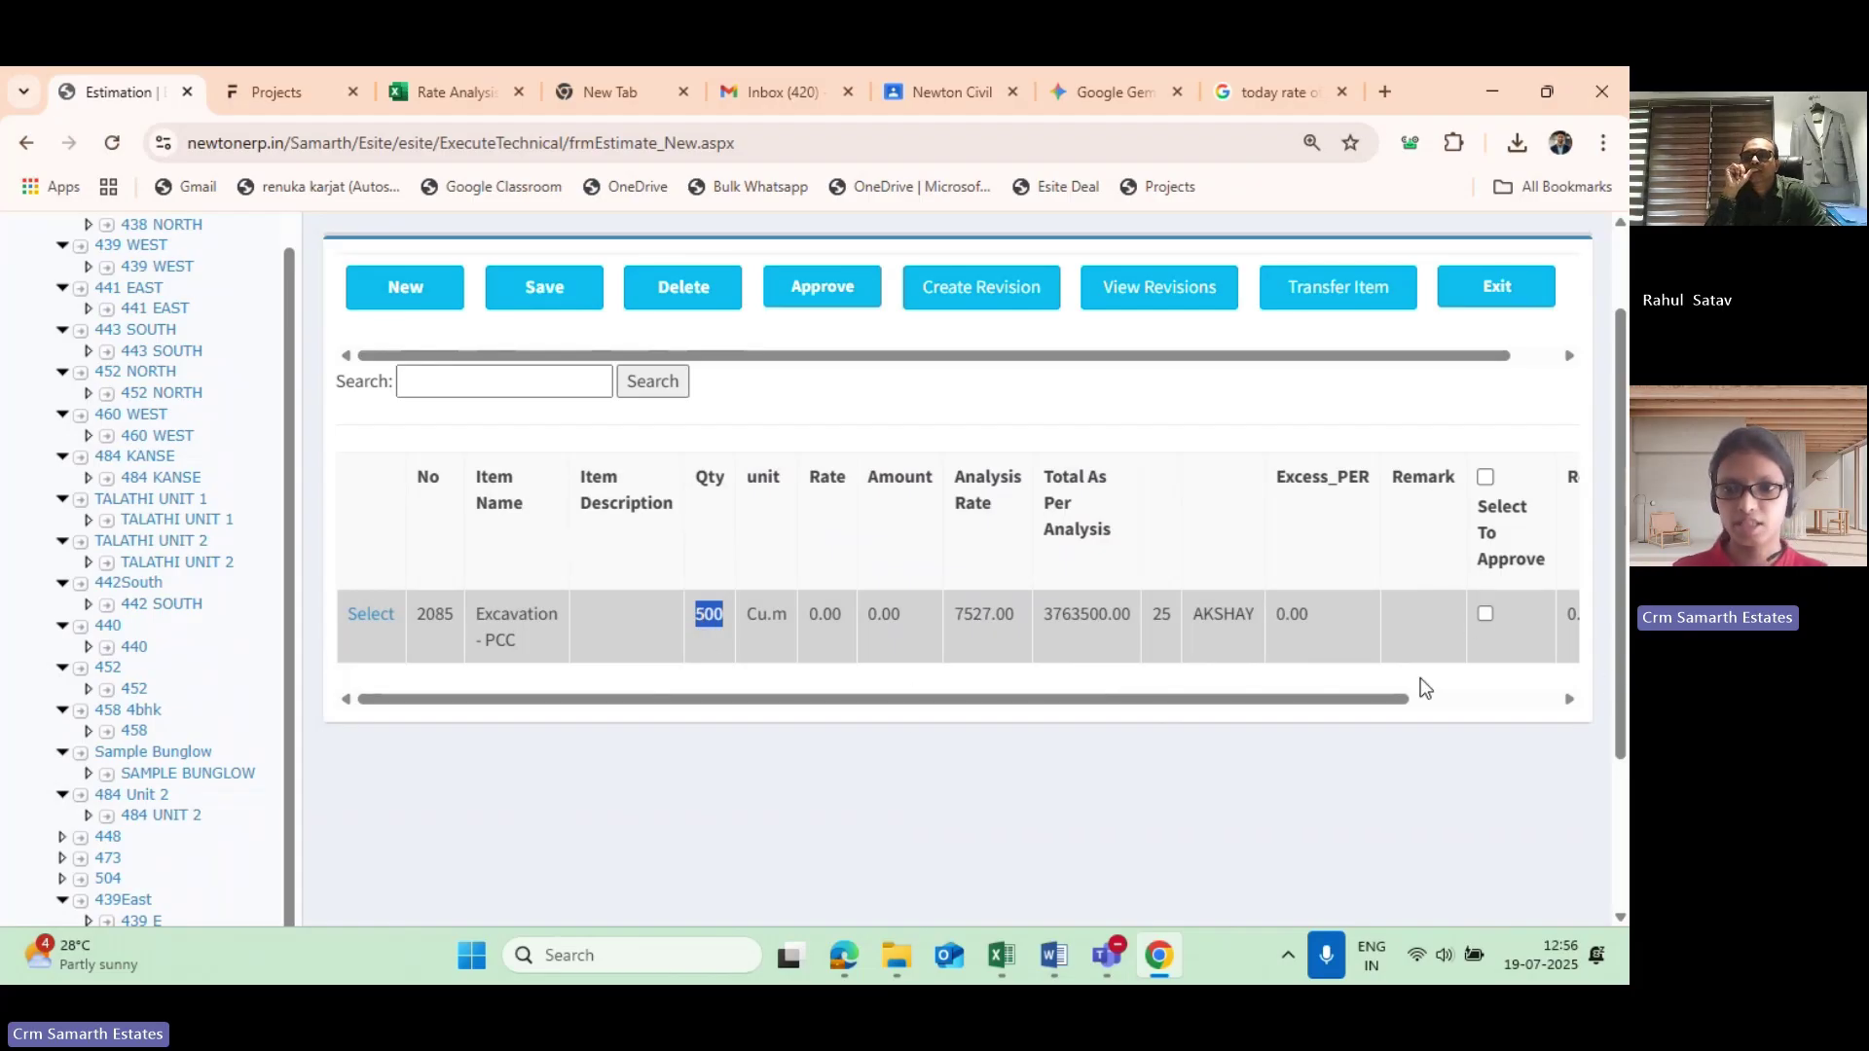
drag(1398, 699, 1267, 686)
click(1092, 782)
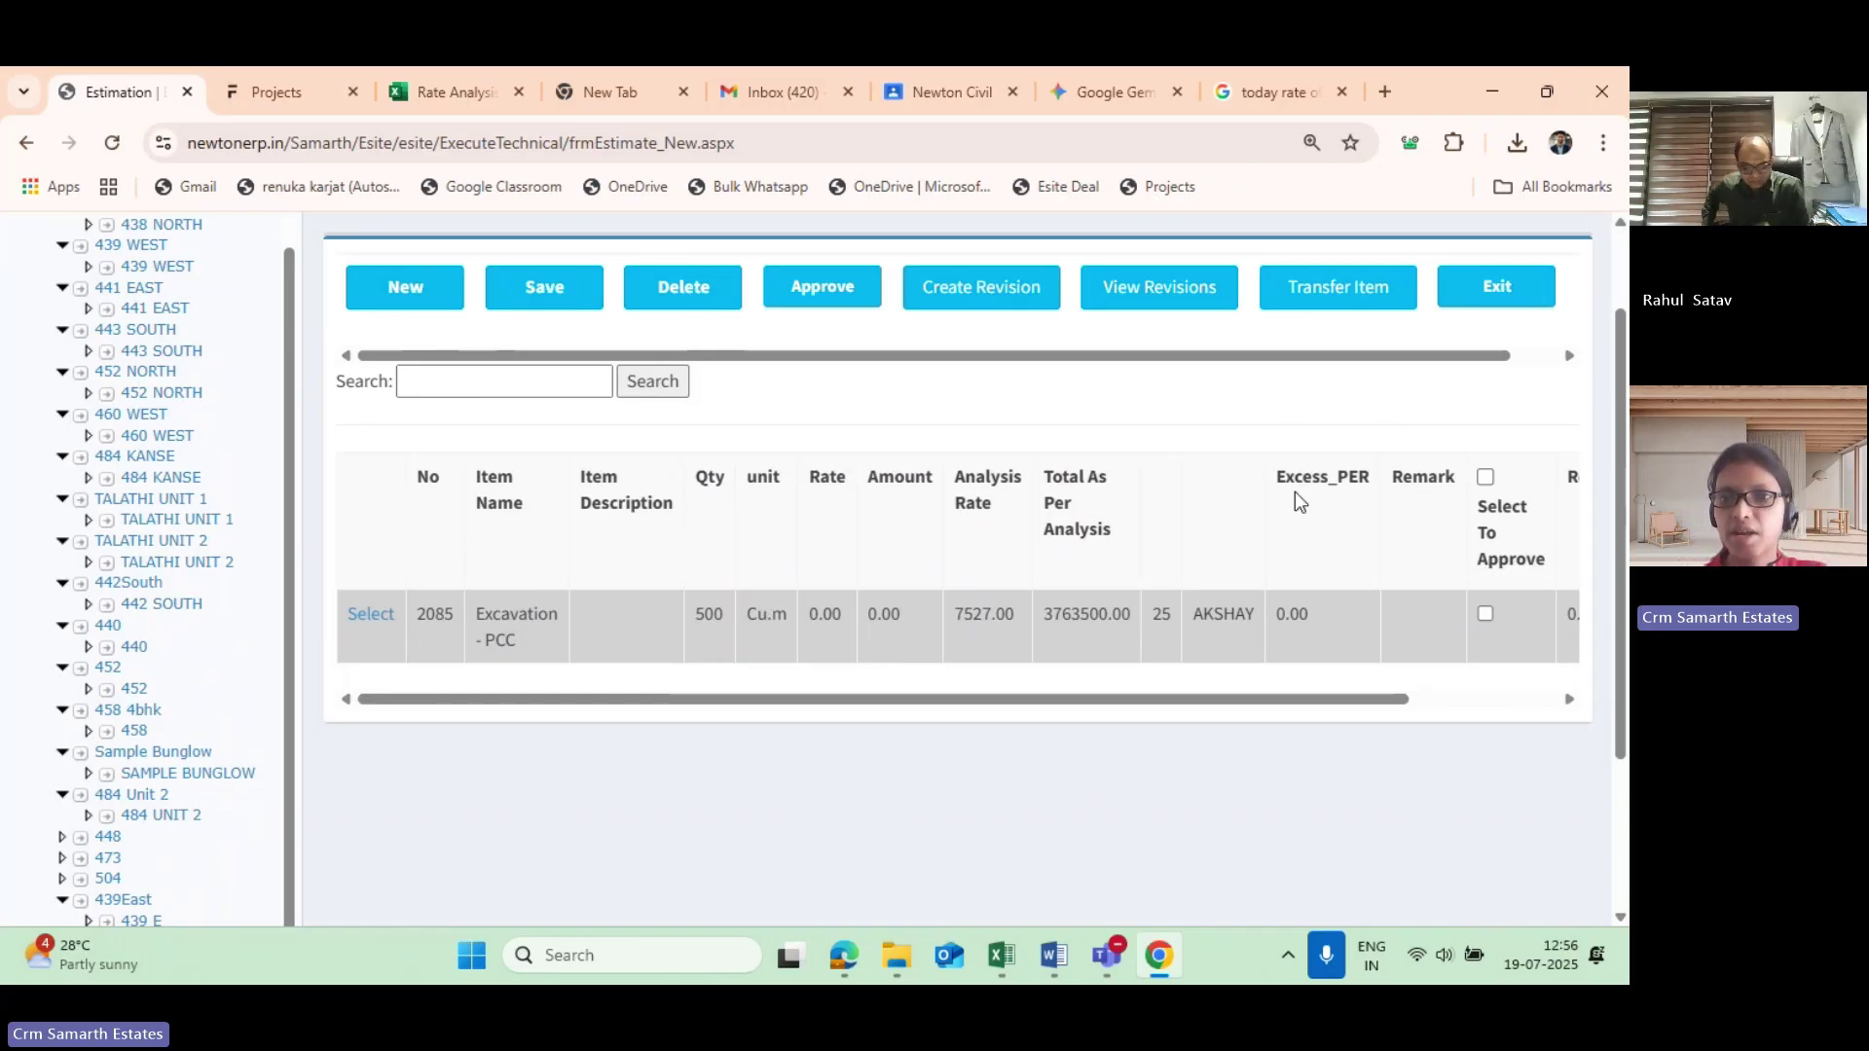
Review the Excess_PER and Total As Per Analysis columns against the quantity of the Excavation - PCC item.
drag(1285, 477, 1366, 477)
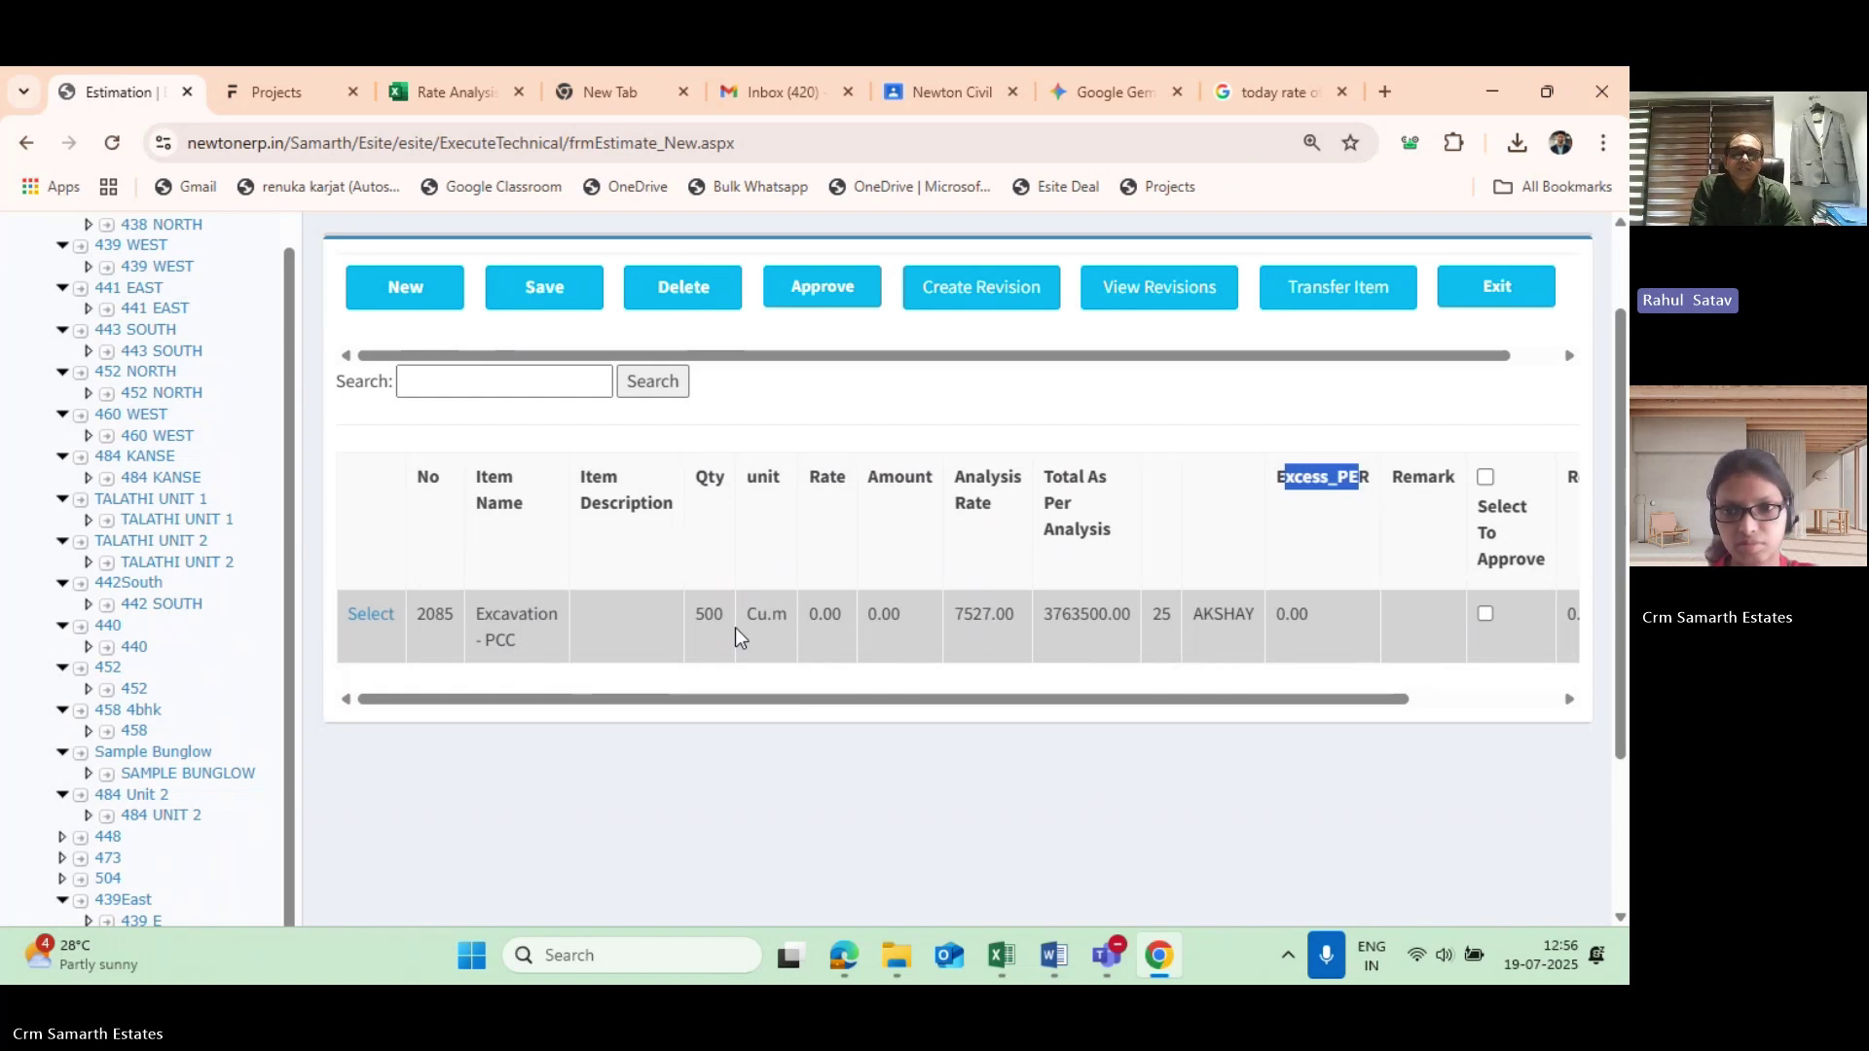
drag(1032, 698, 1183, 697)
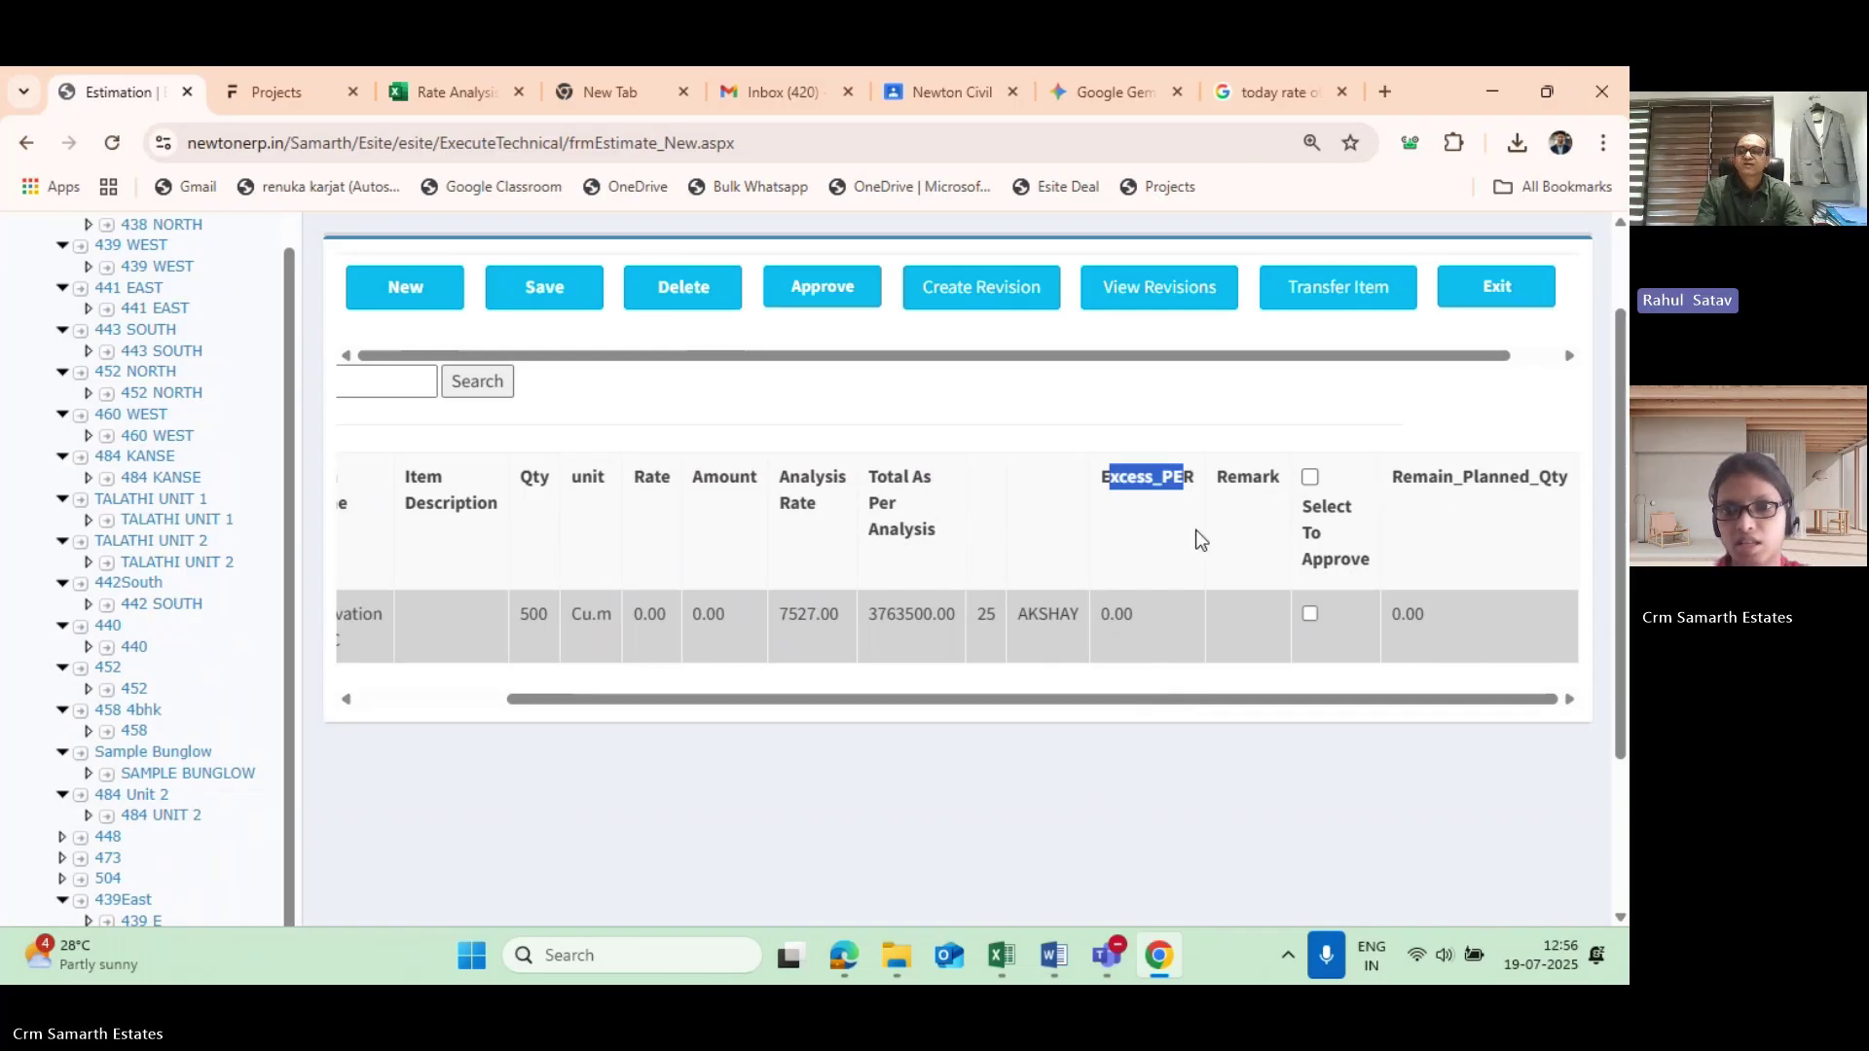
click(978, 530)
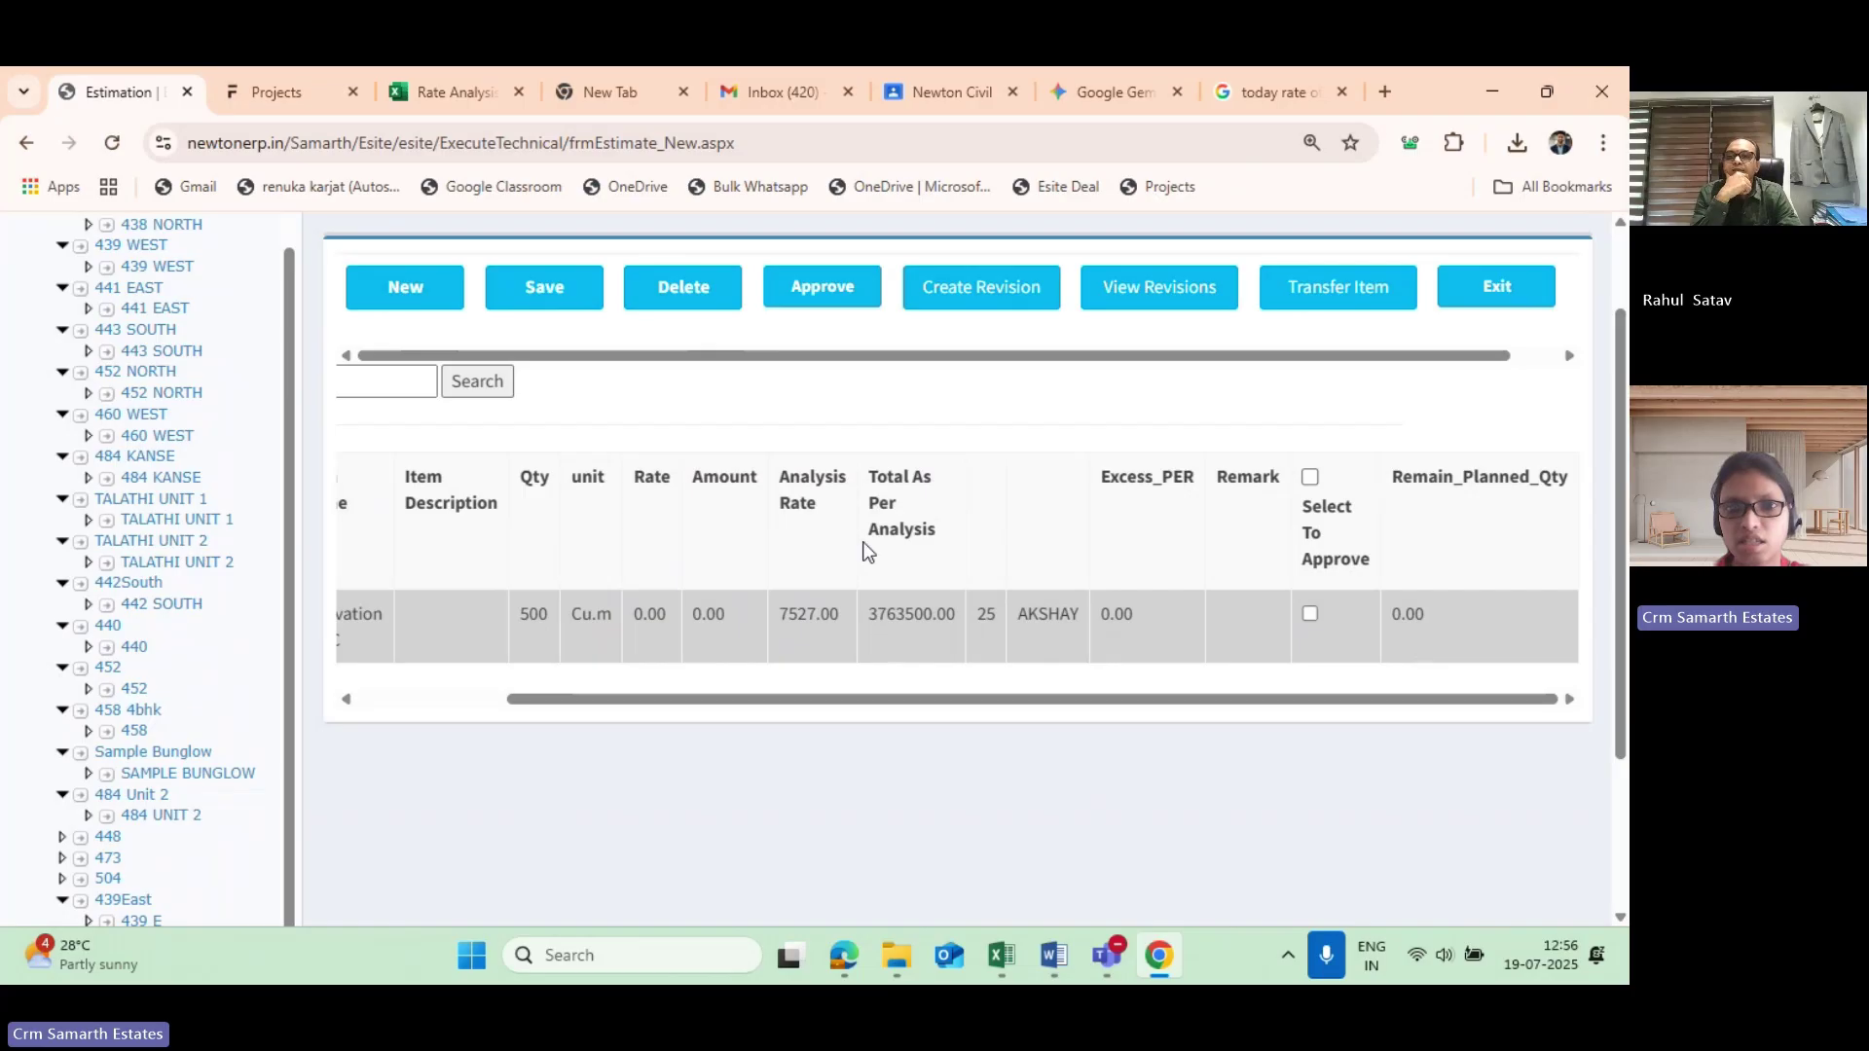
drag(876, 503, 936, 533)
click(875, 631)
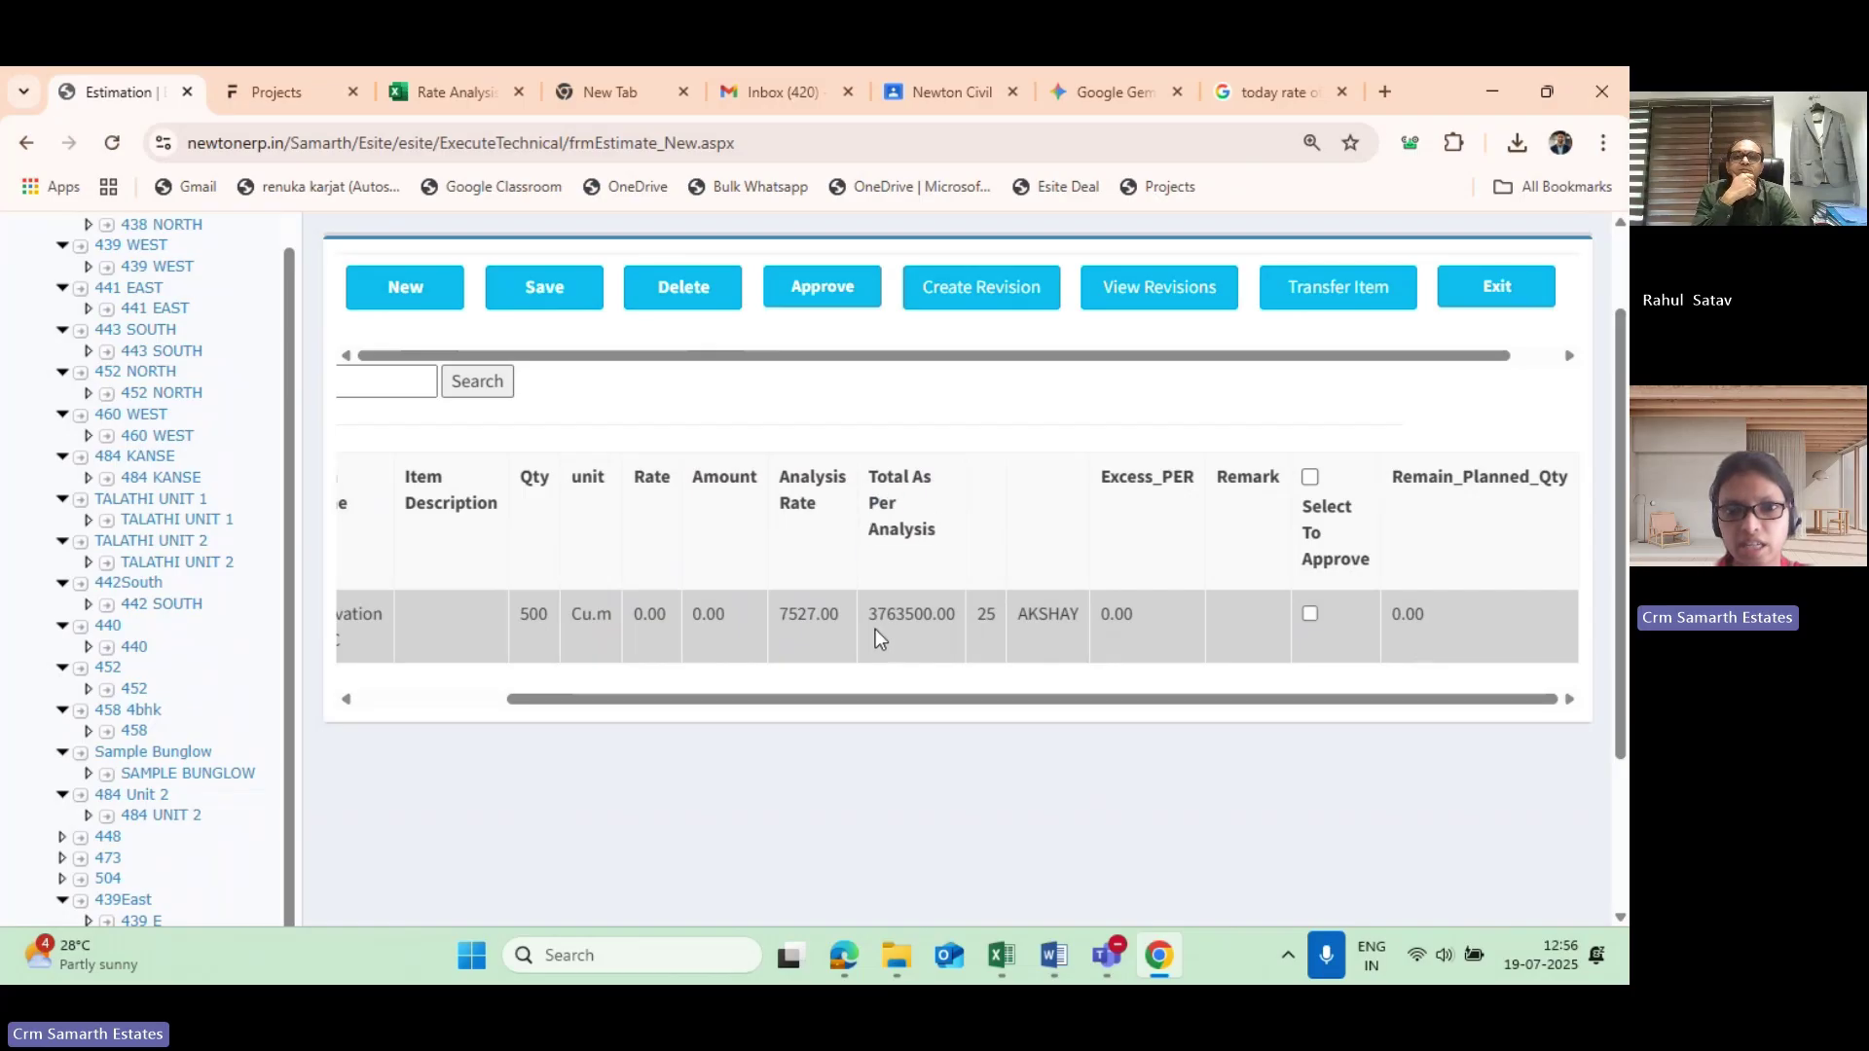
double_click(531, 614)
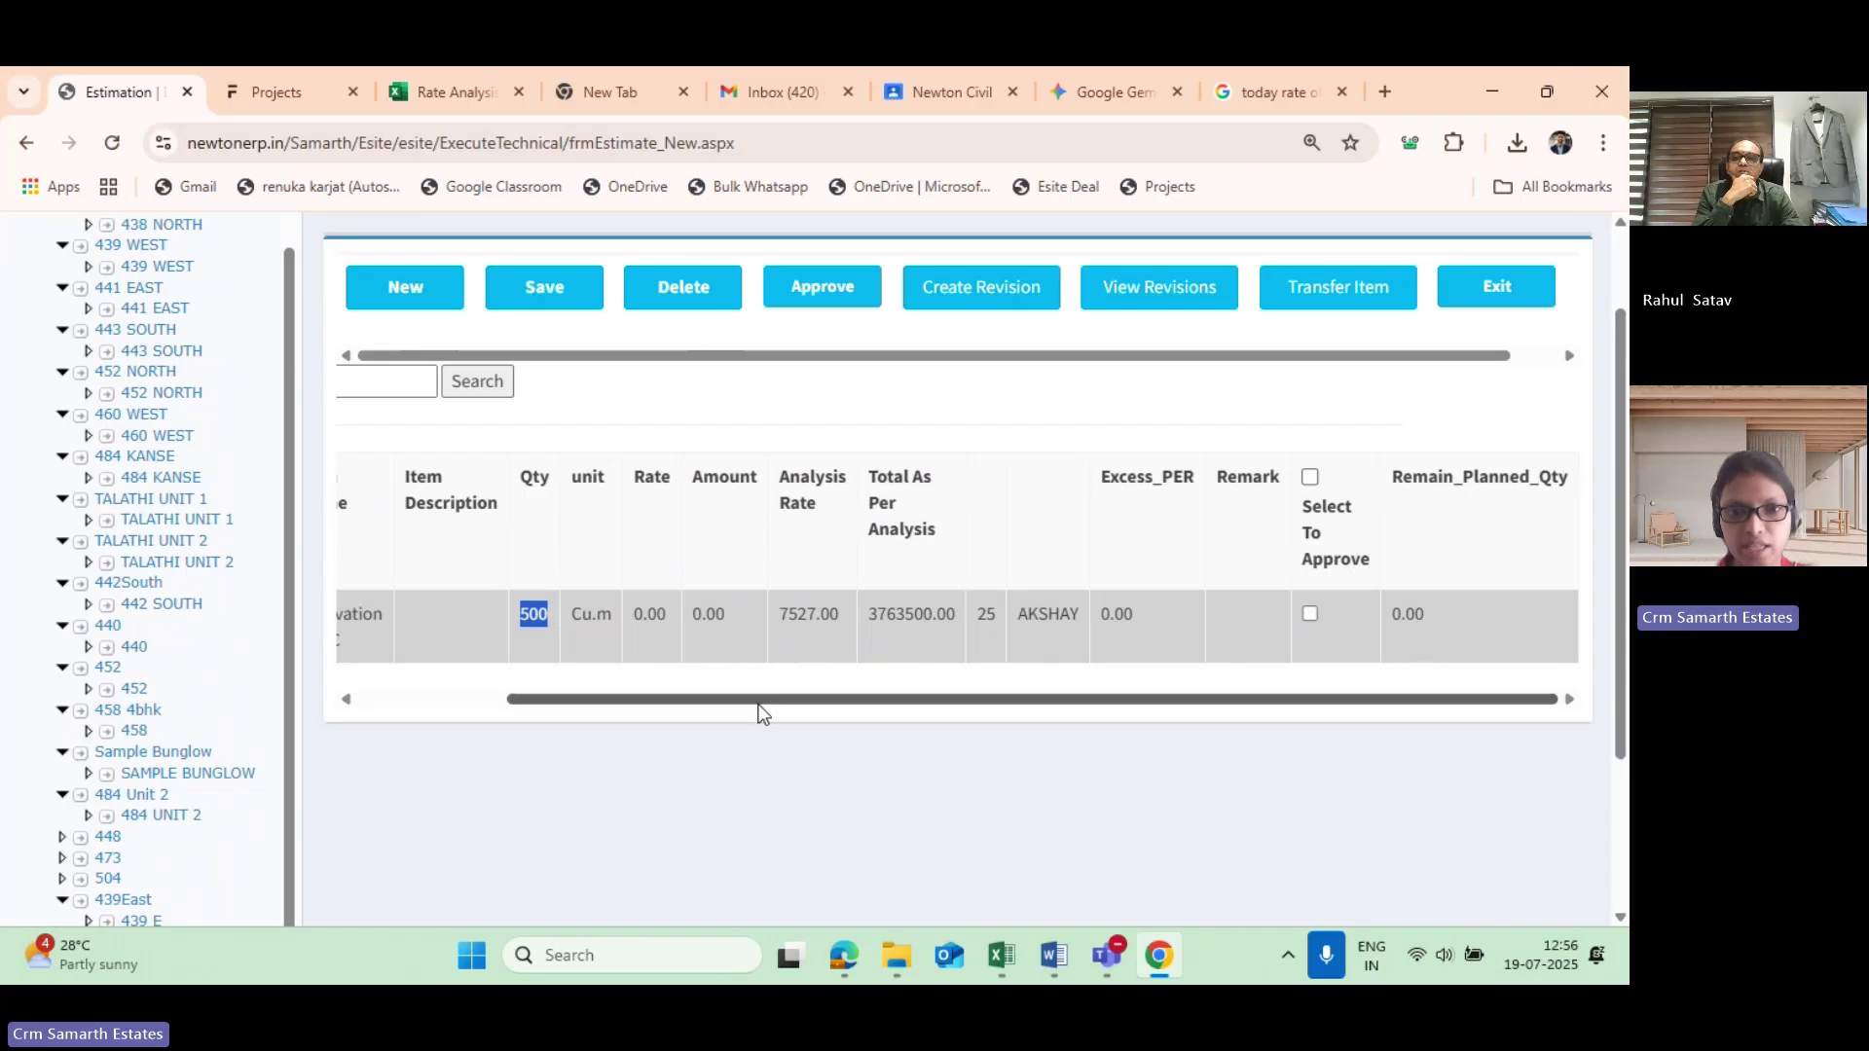
drag(763, 699, 568, 678)
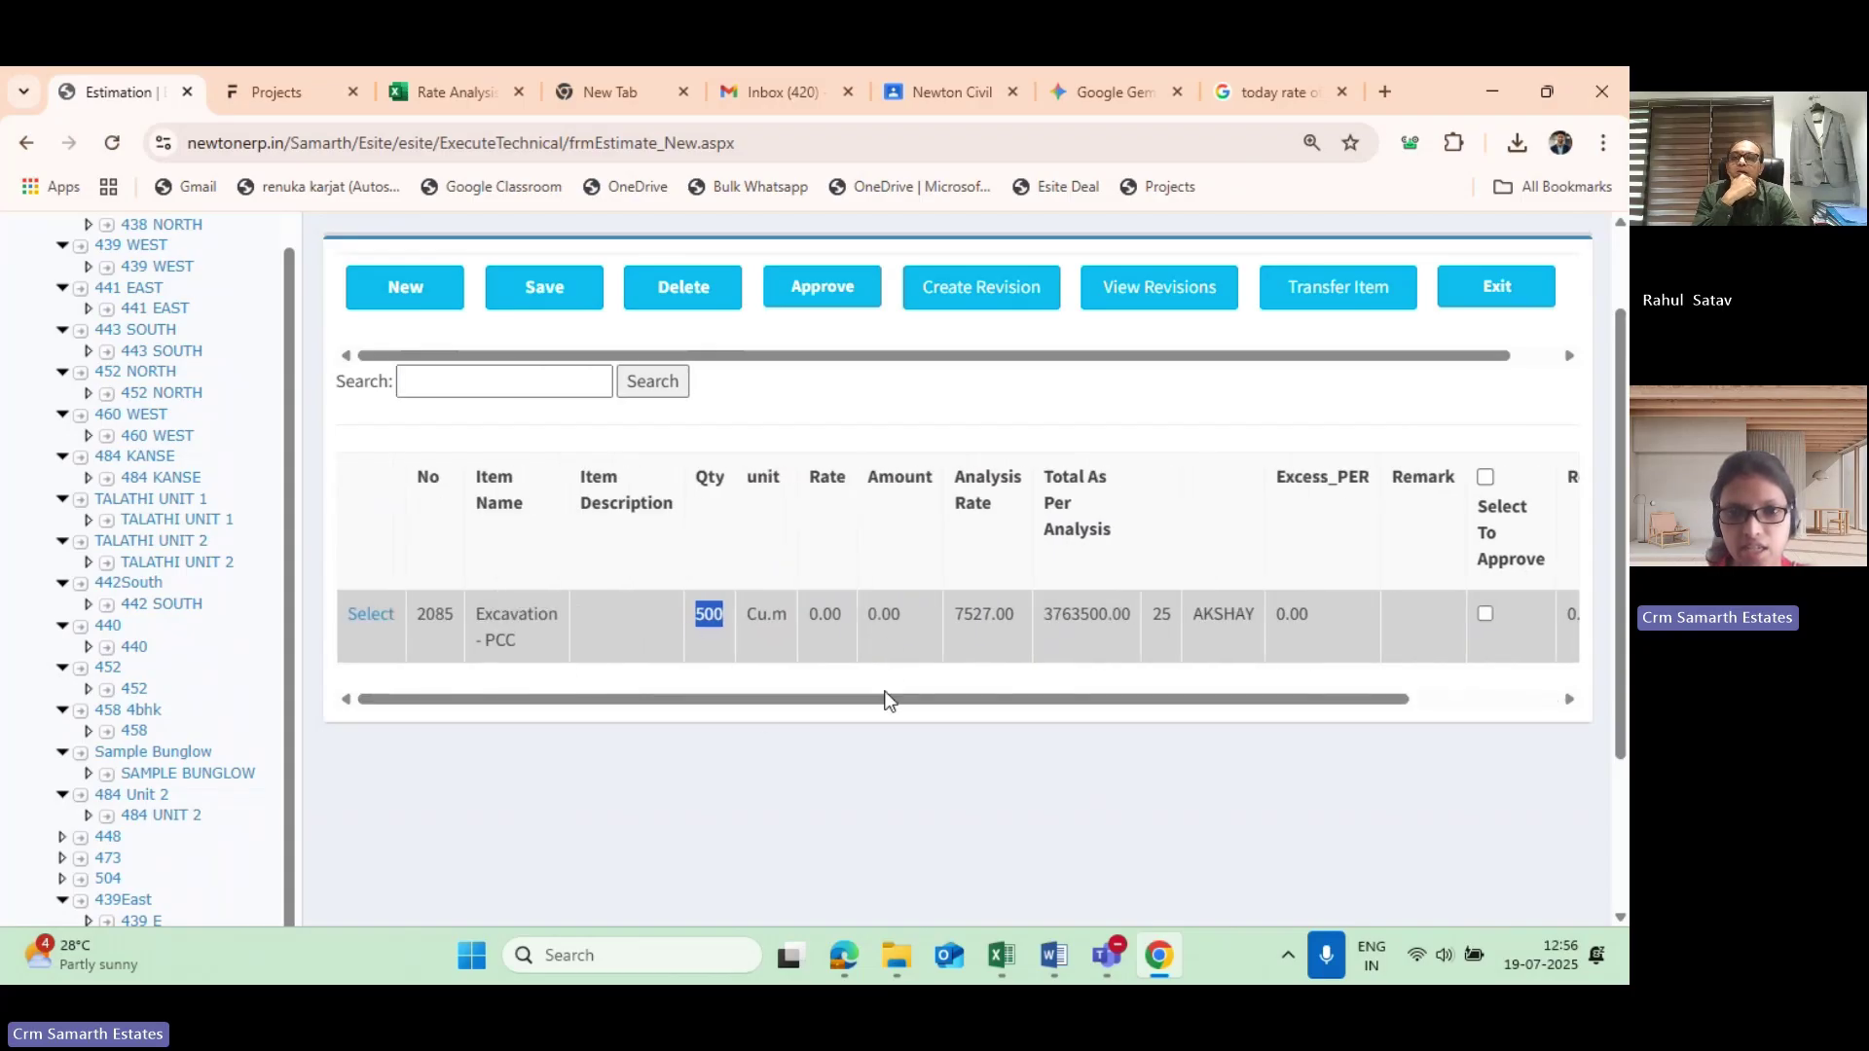
Compare the Remain_Planned_Qty value of the Excavation - PCC item with its estimated quantity.
drag(888, 698, 1066, 722)
drag(1401, 479, 1569, 484)
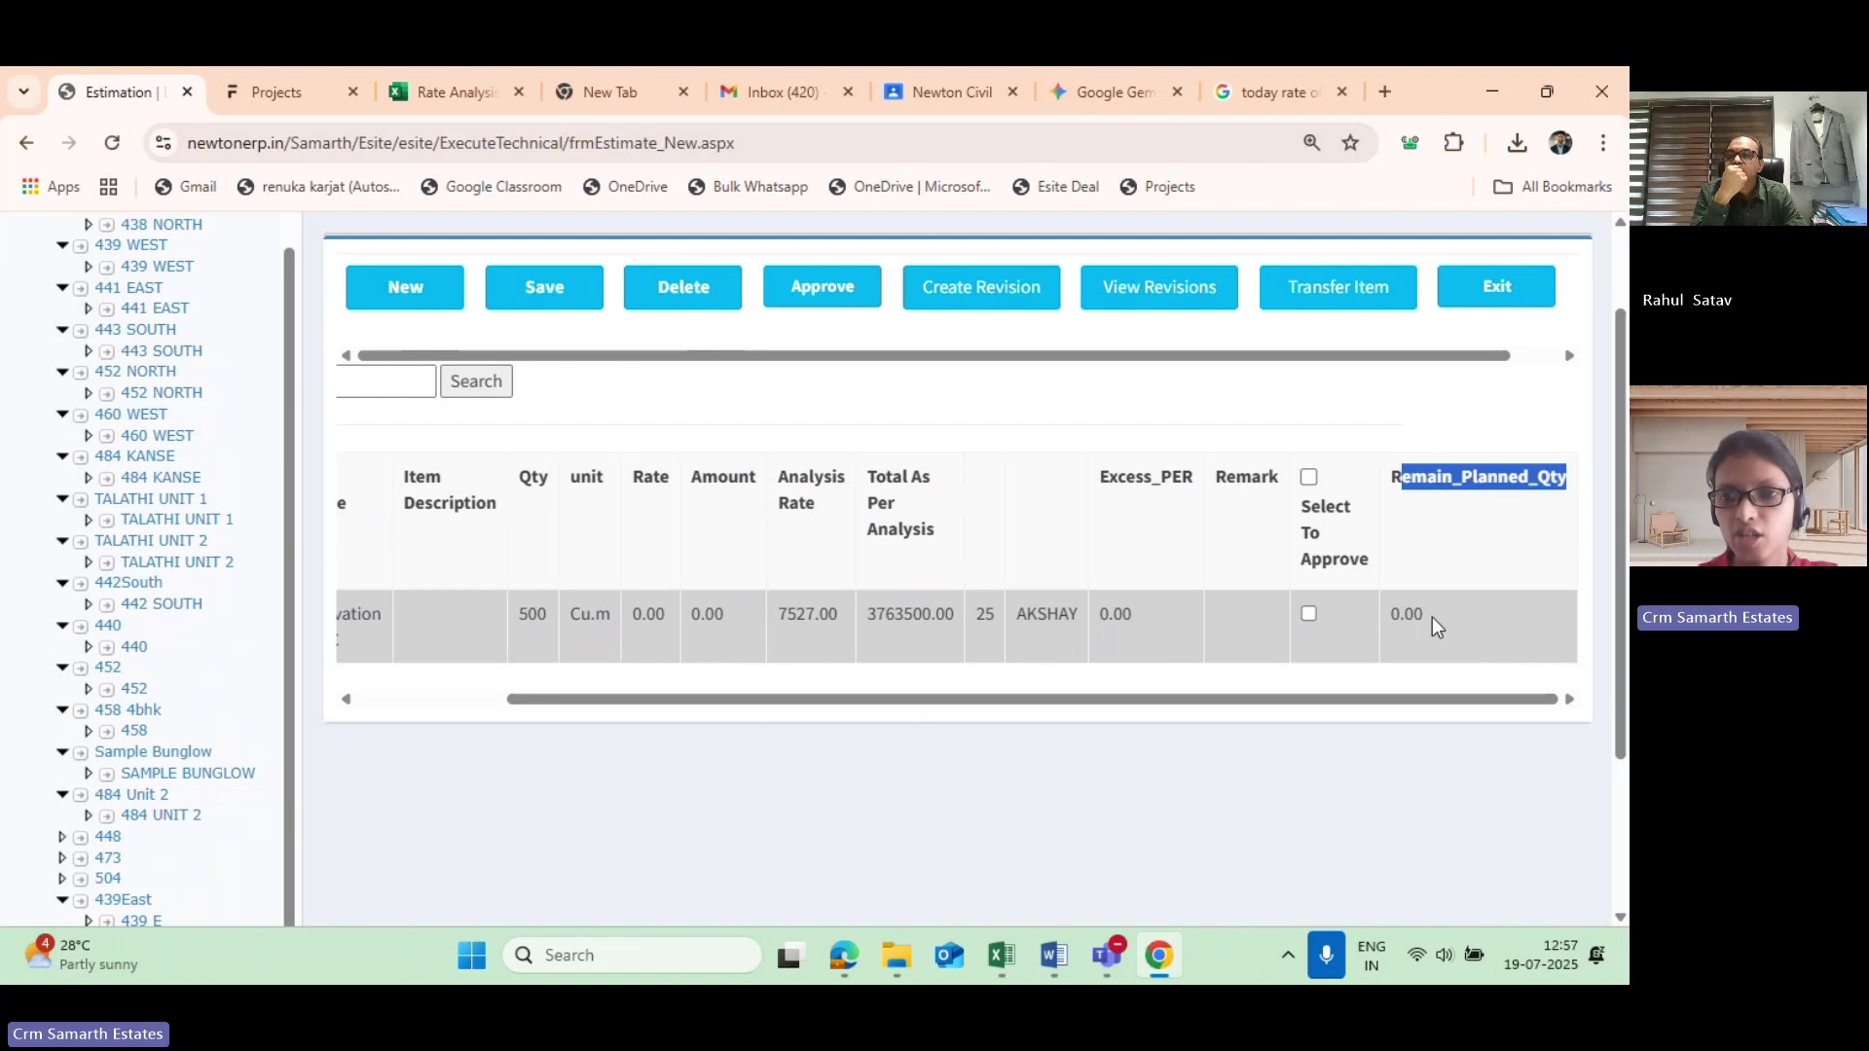
drag(1414, 617, 1392, 621)
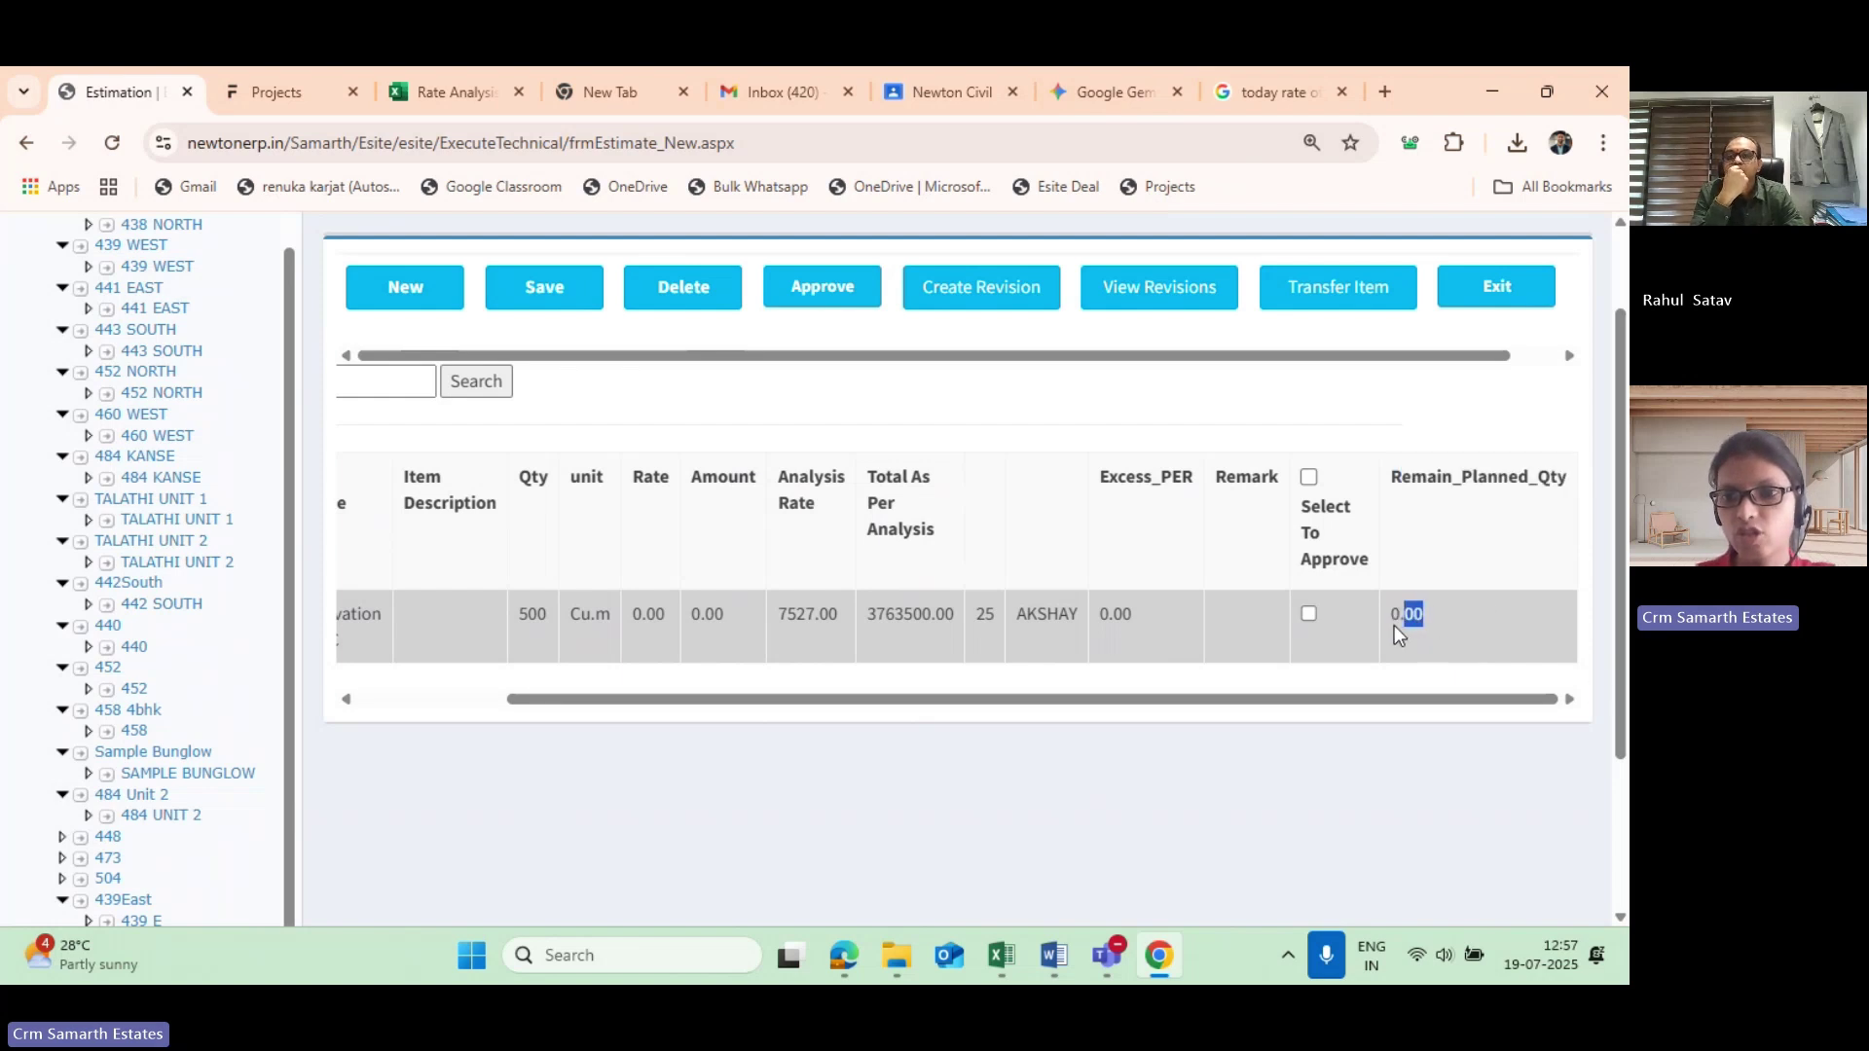
double_click(1402, 619)
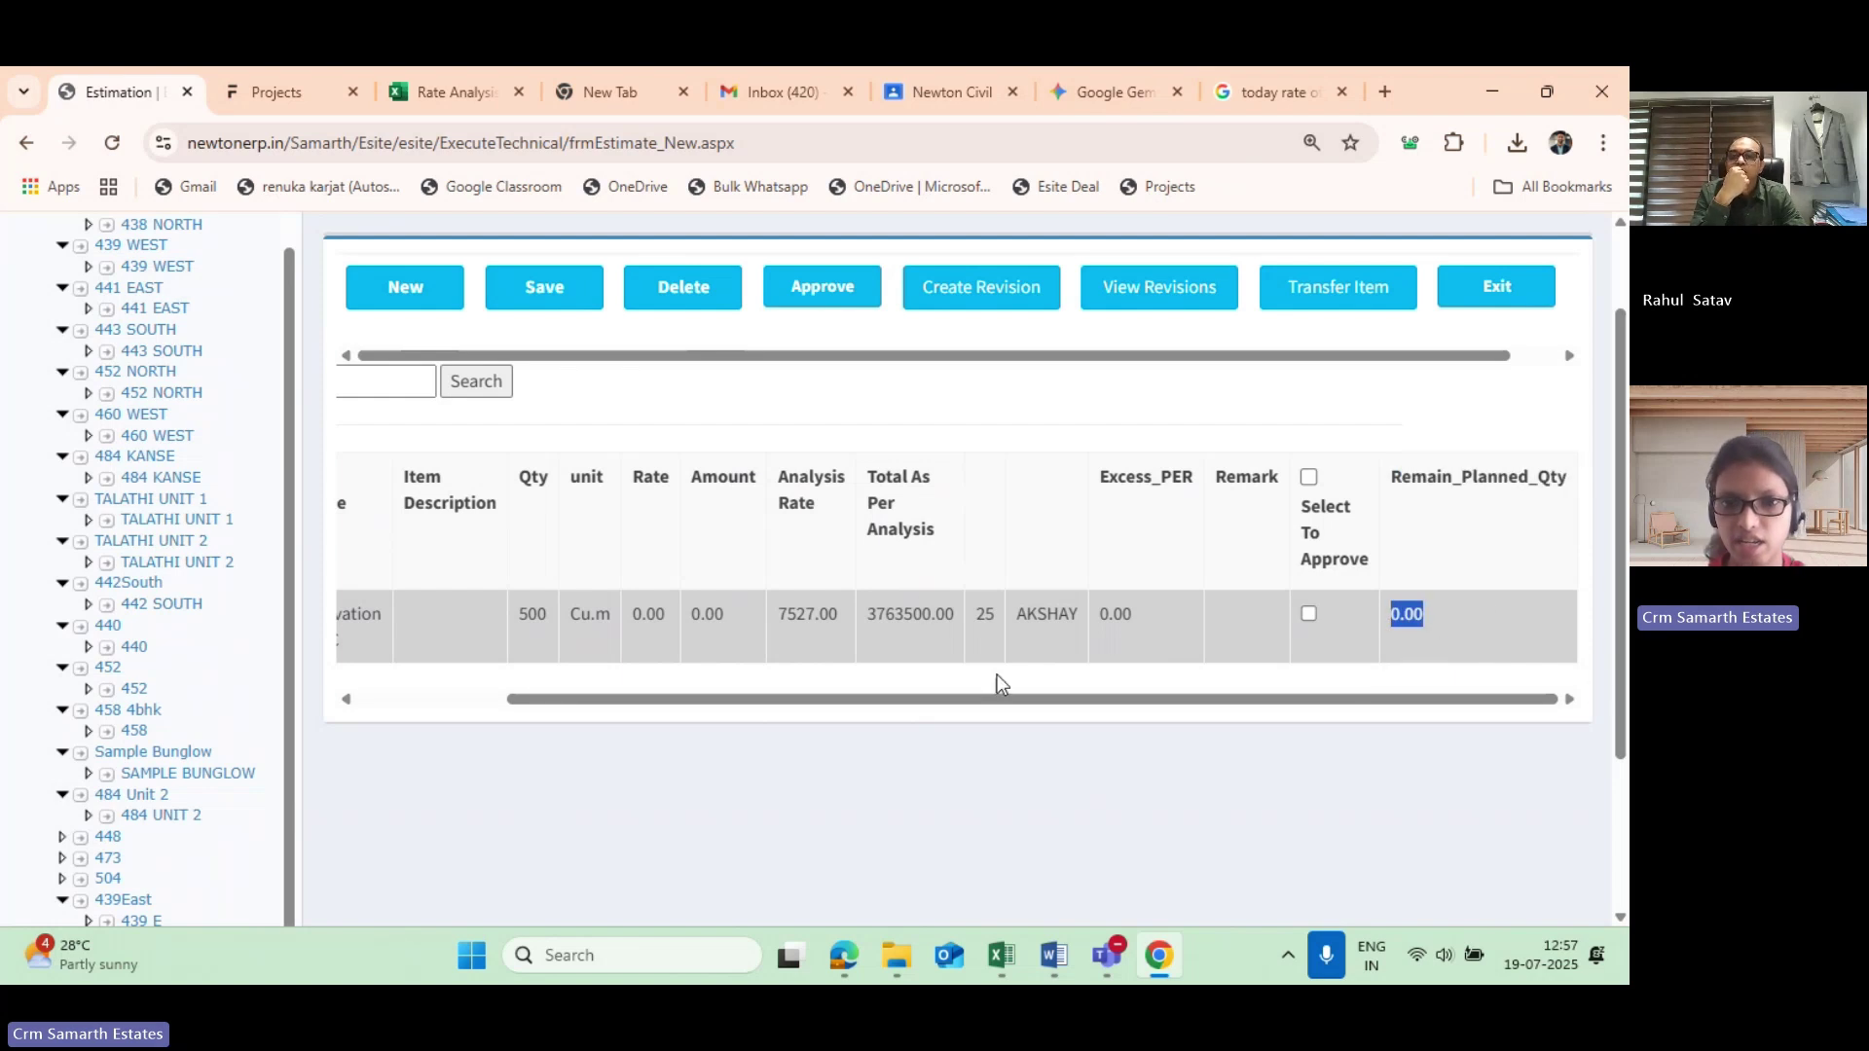
drag(1035, 701, 984, 701)
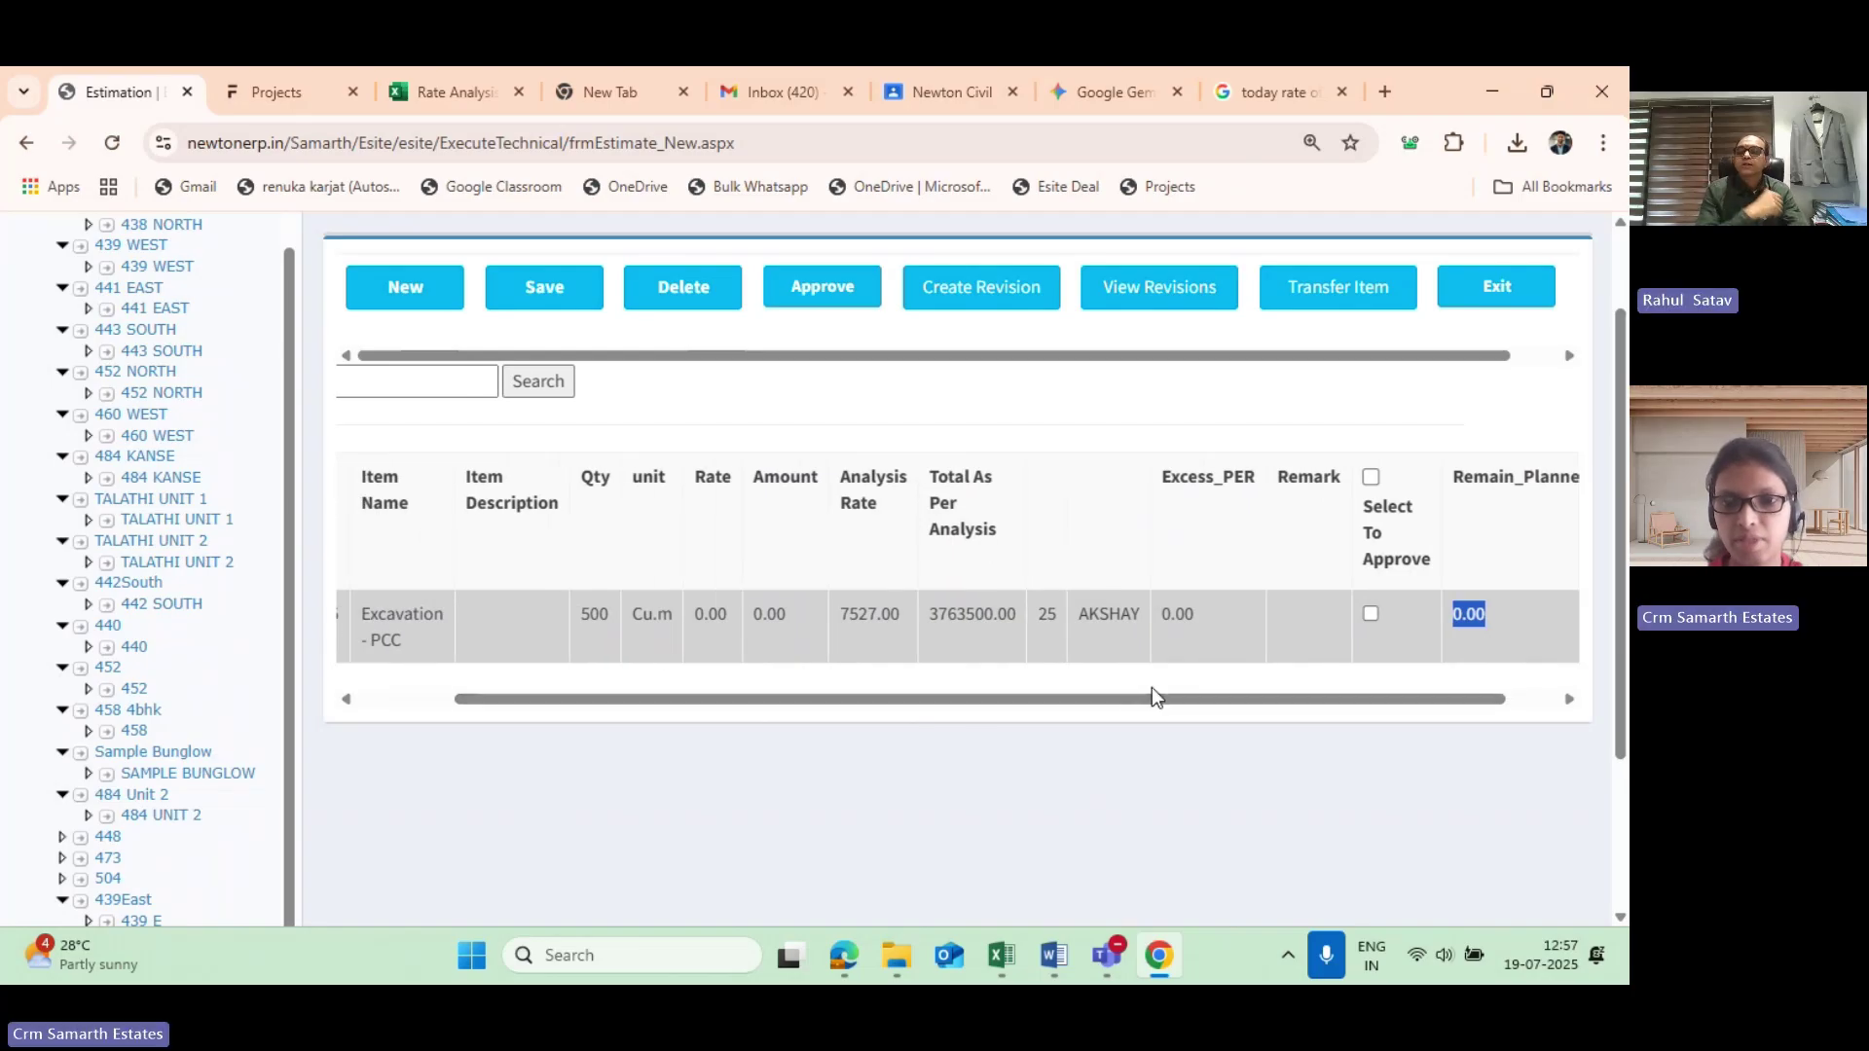
drag(1153, 691, 1252, 696)
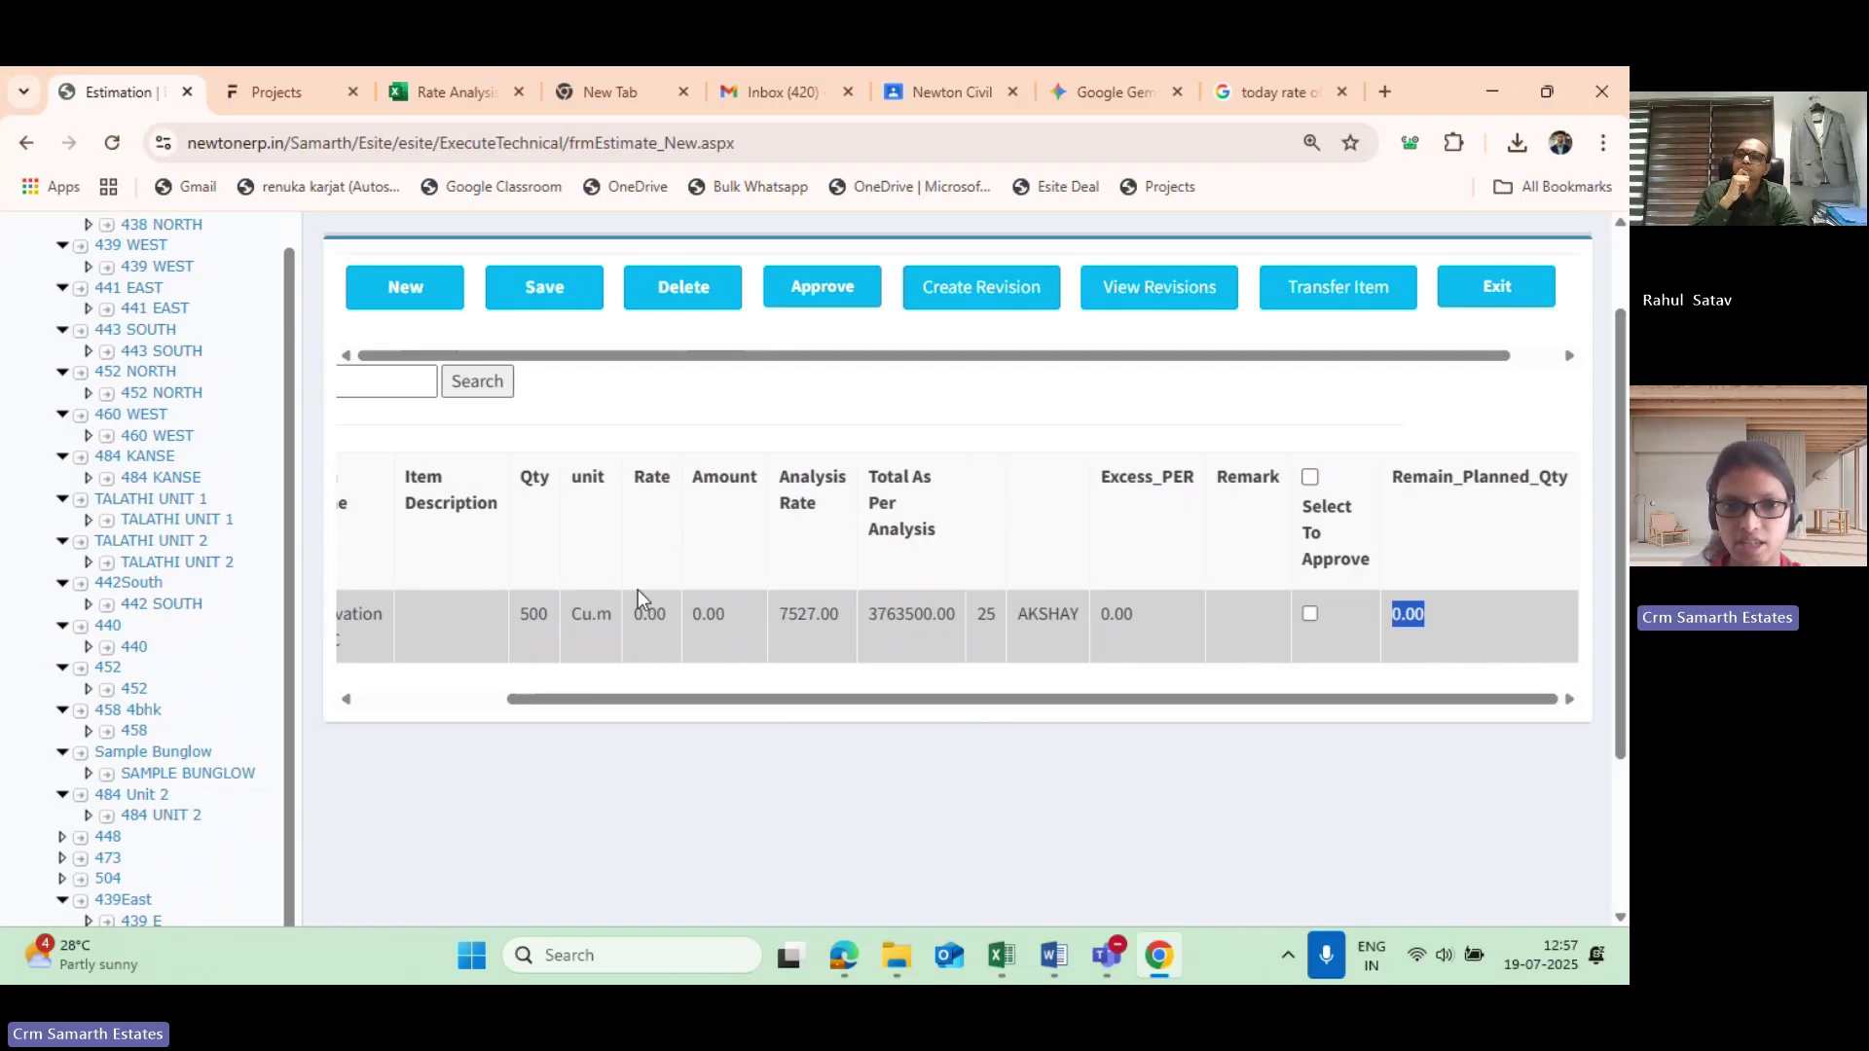
click(536, 620)
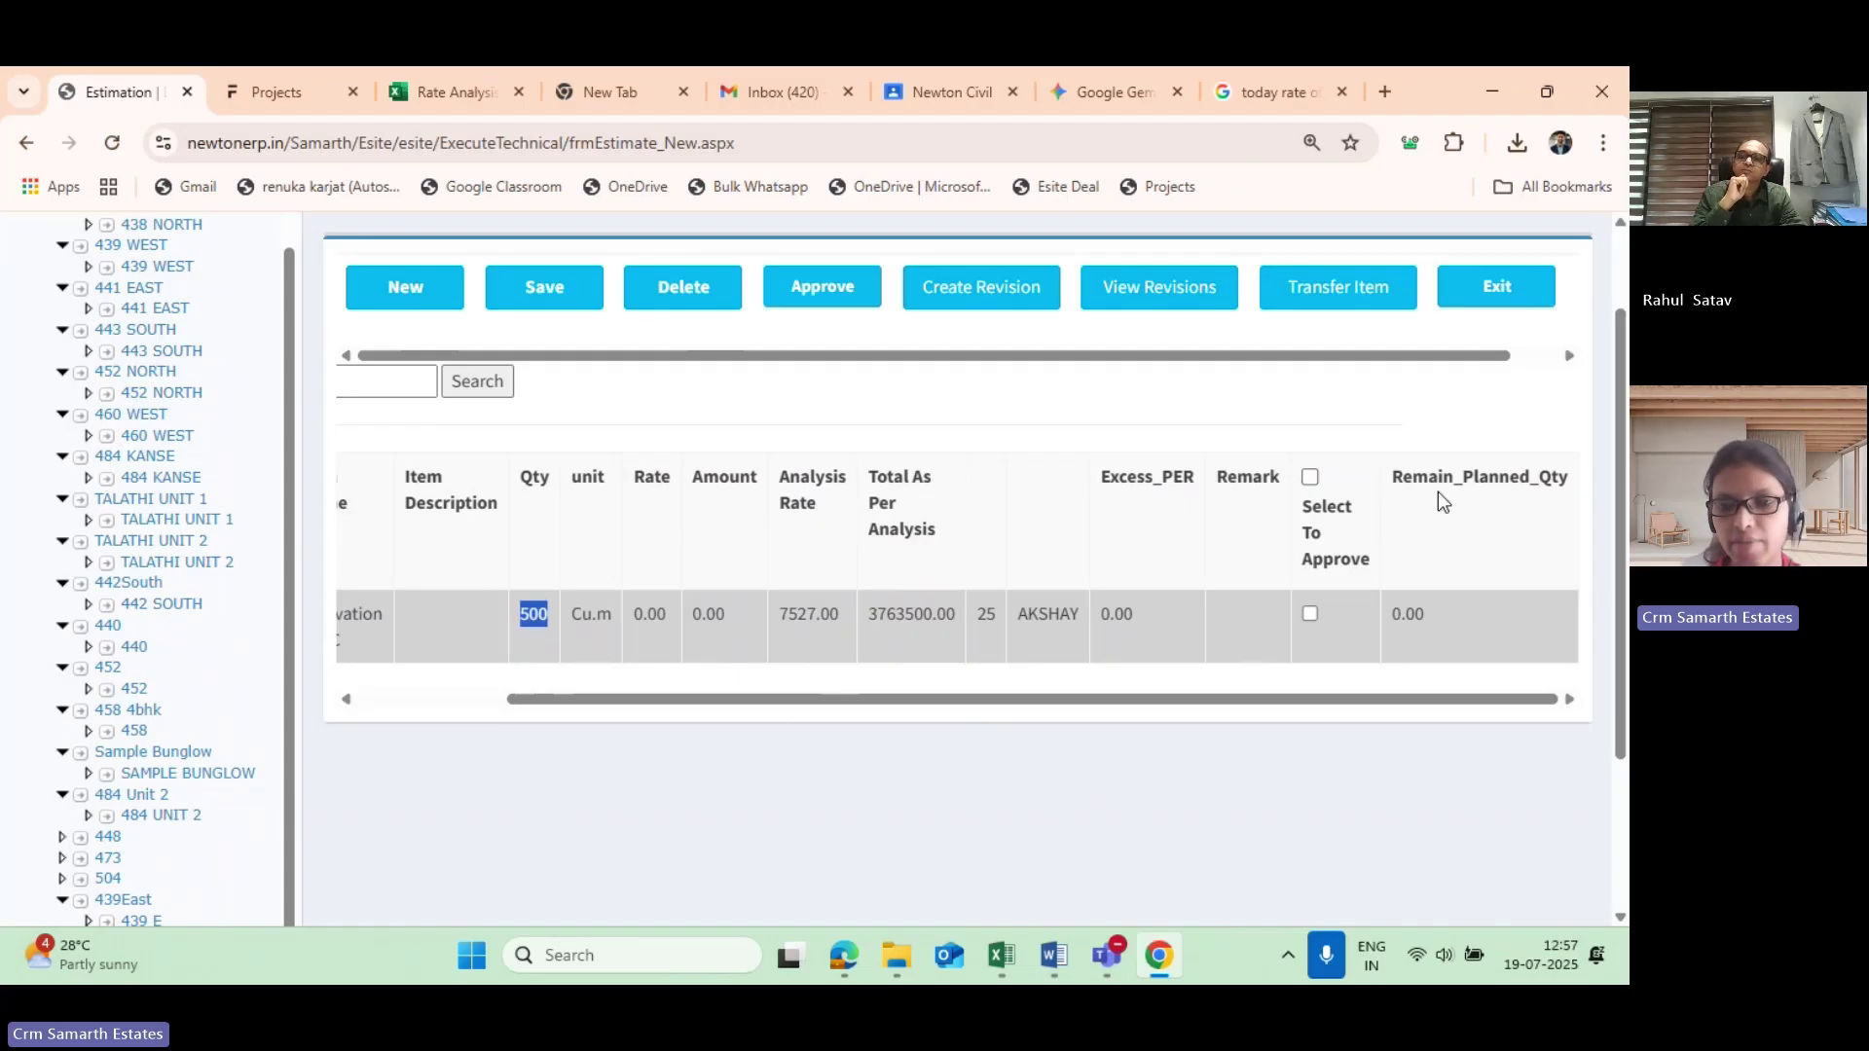
click(1393, 616)
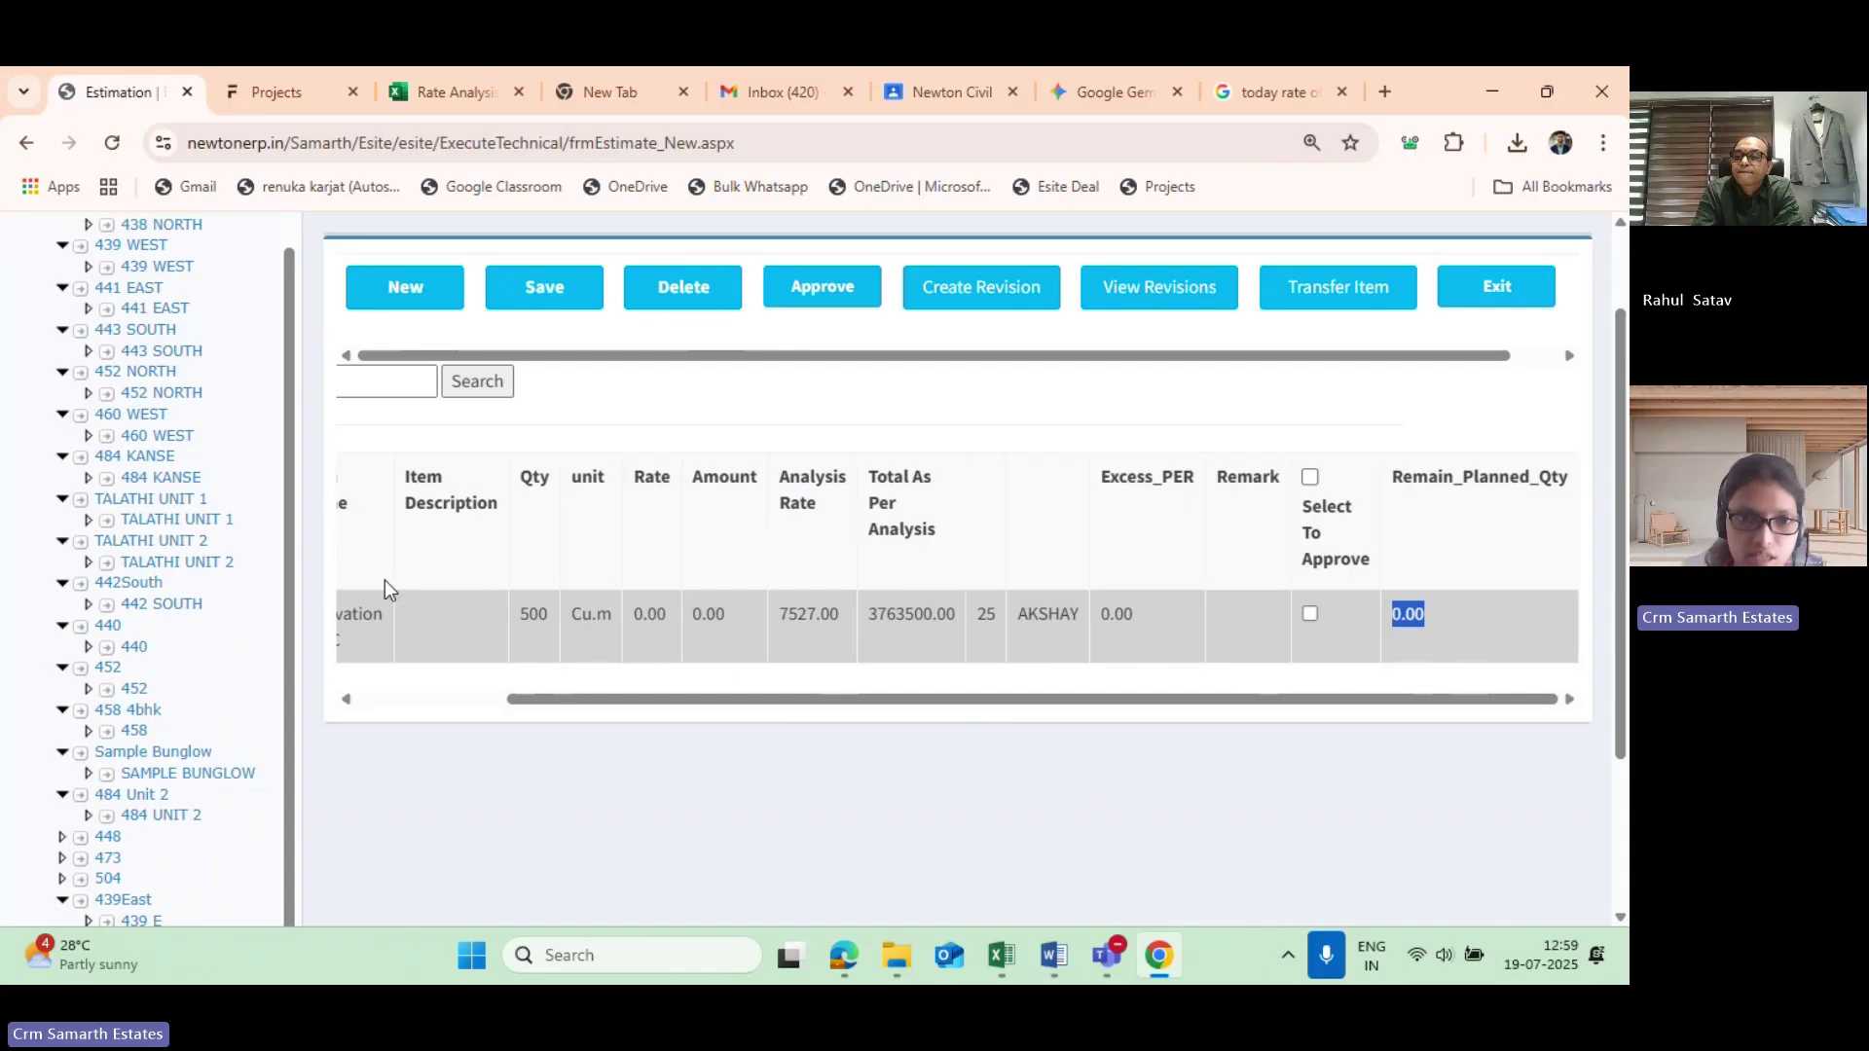
click(524, 614)
drag(524, 613, 551, 609)
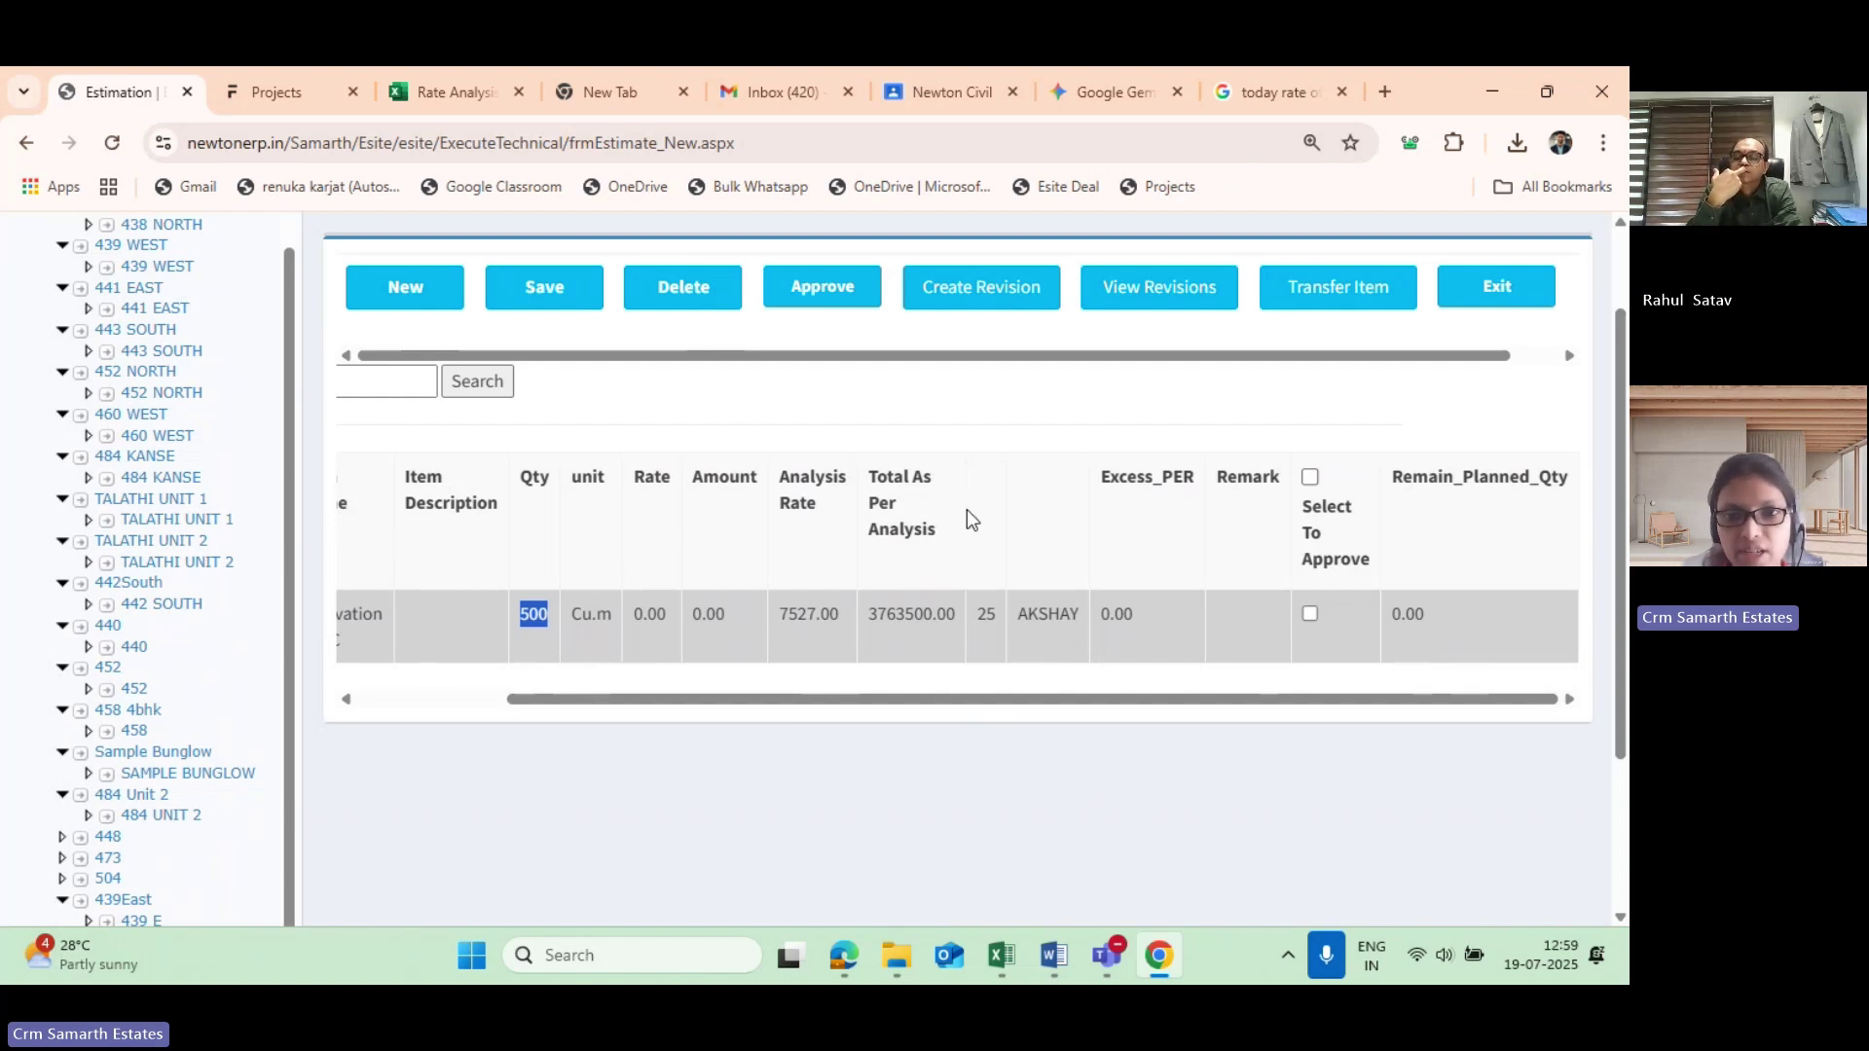
click(1024, 586)
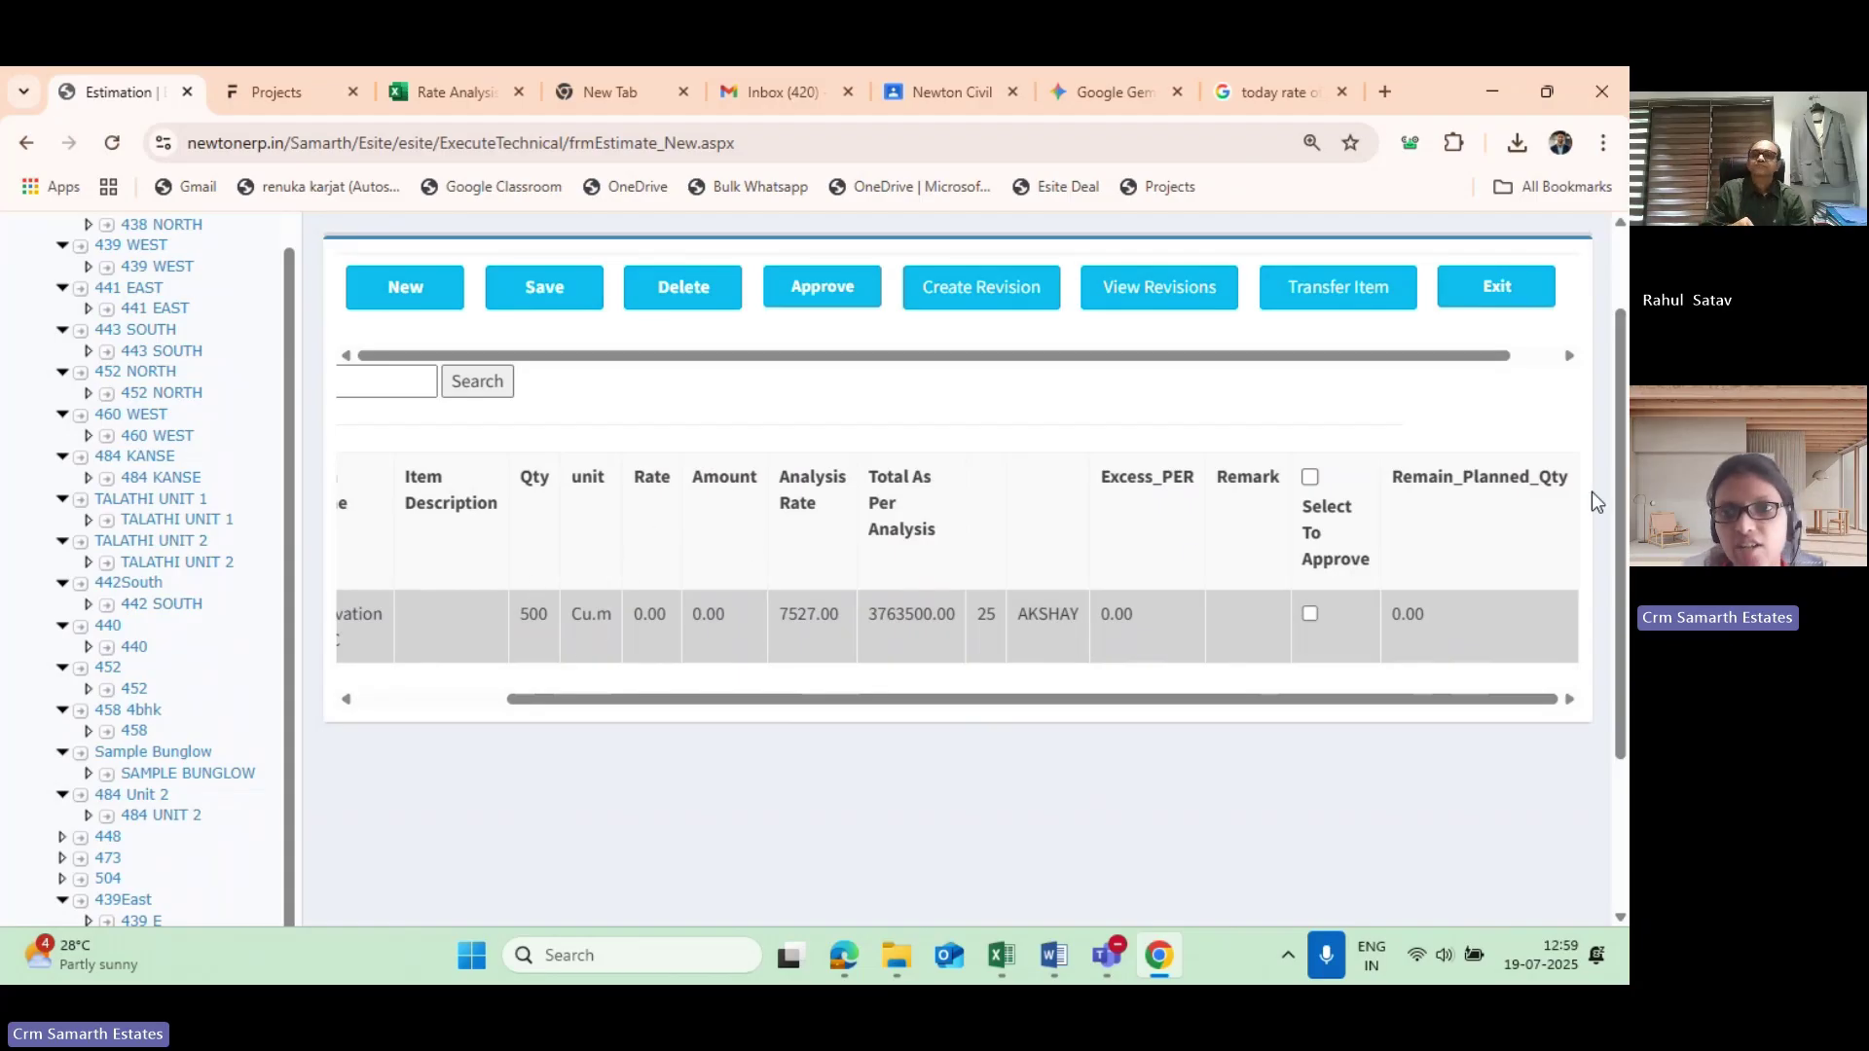
drag(1424, 617, 1347, 621)
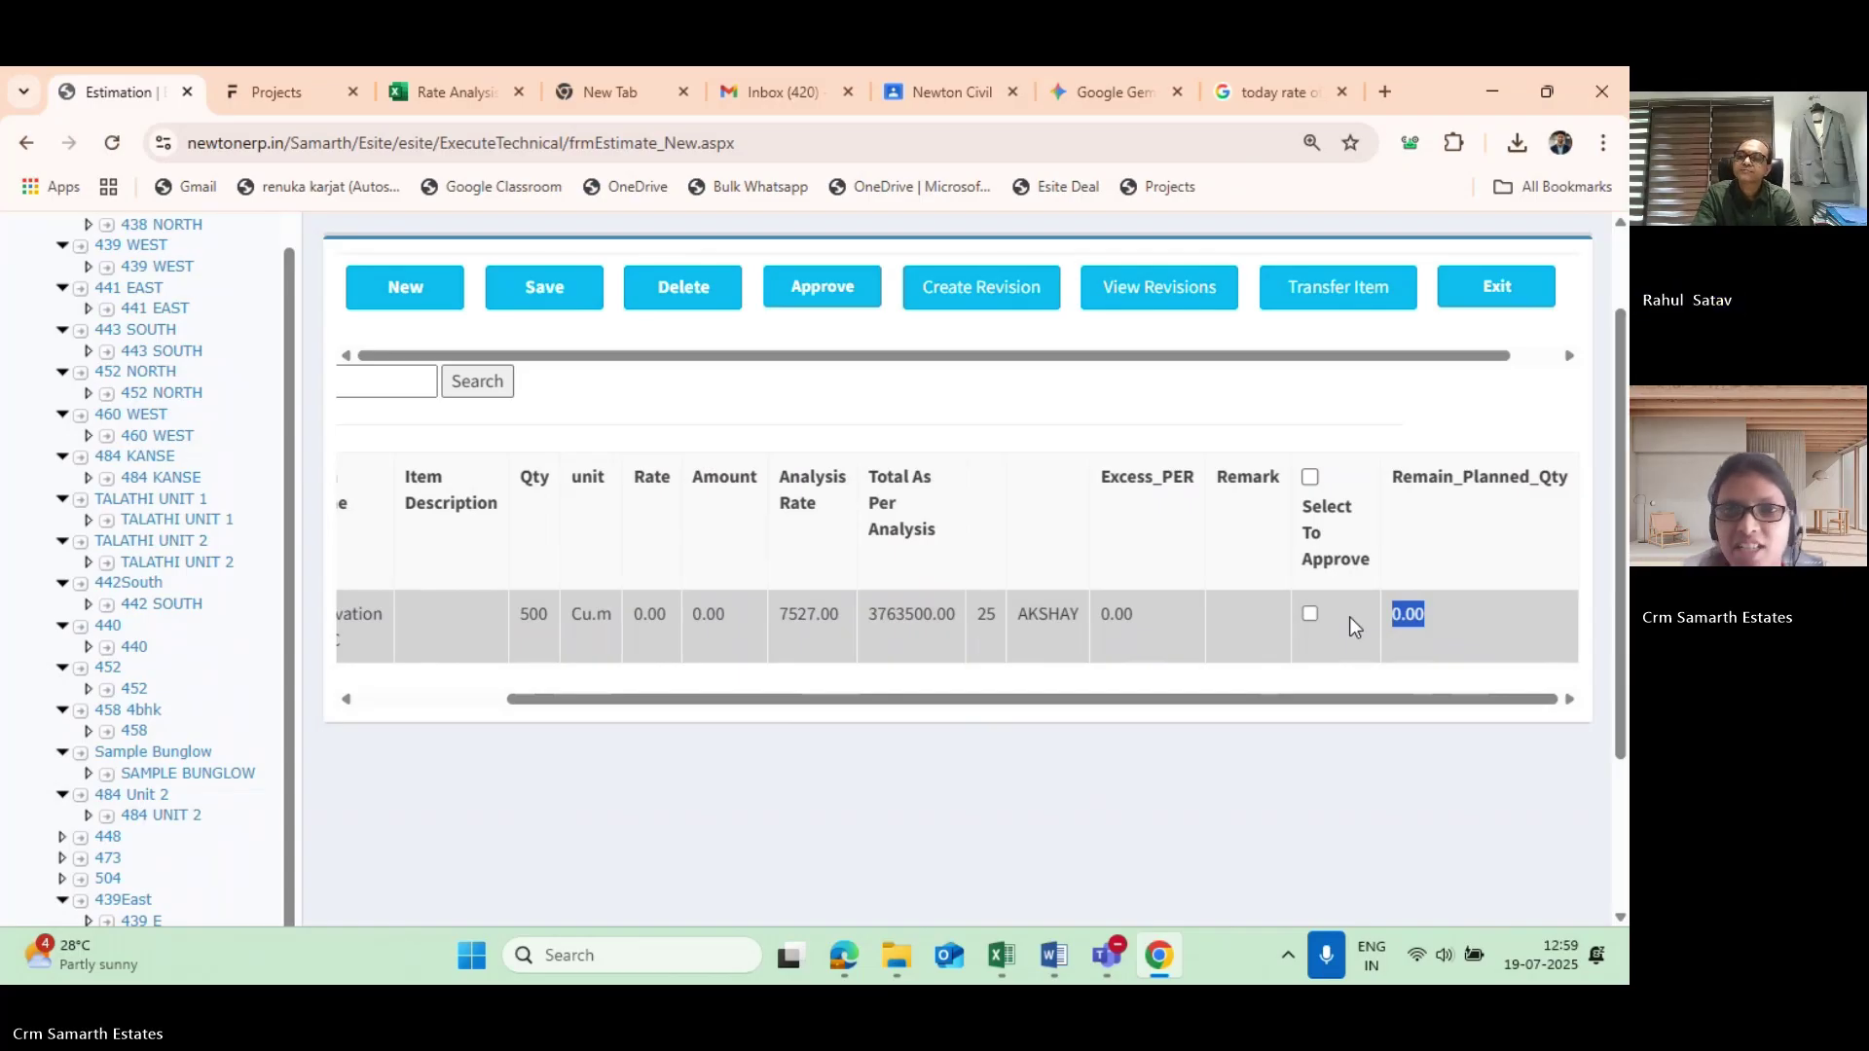
Set the Excess % of the Excavation - PCC item to 3 and update its estimate row.
drag(655, 701, 542, 707)
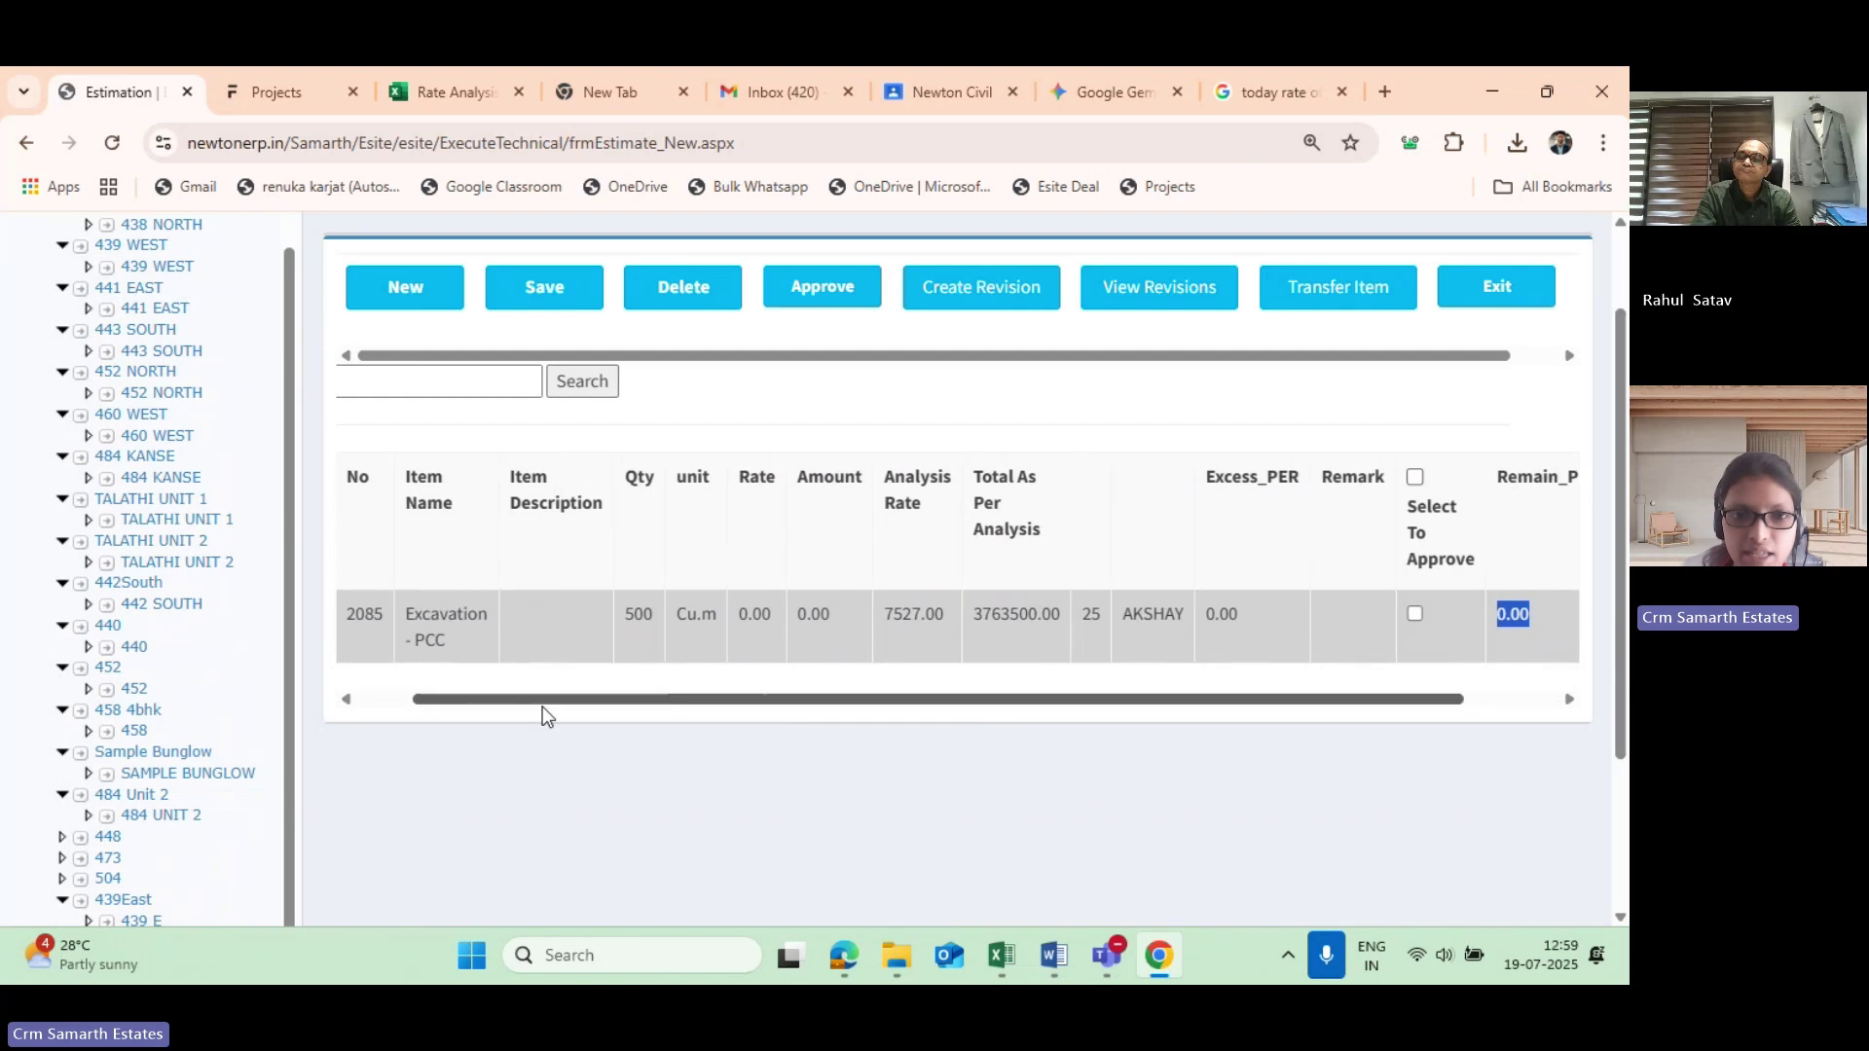
click(358, 619)
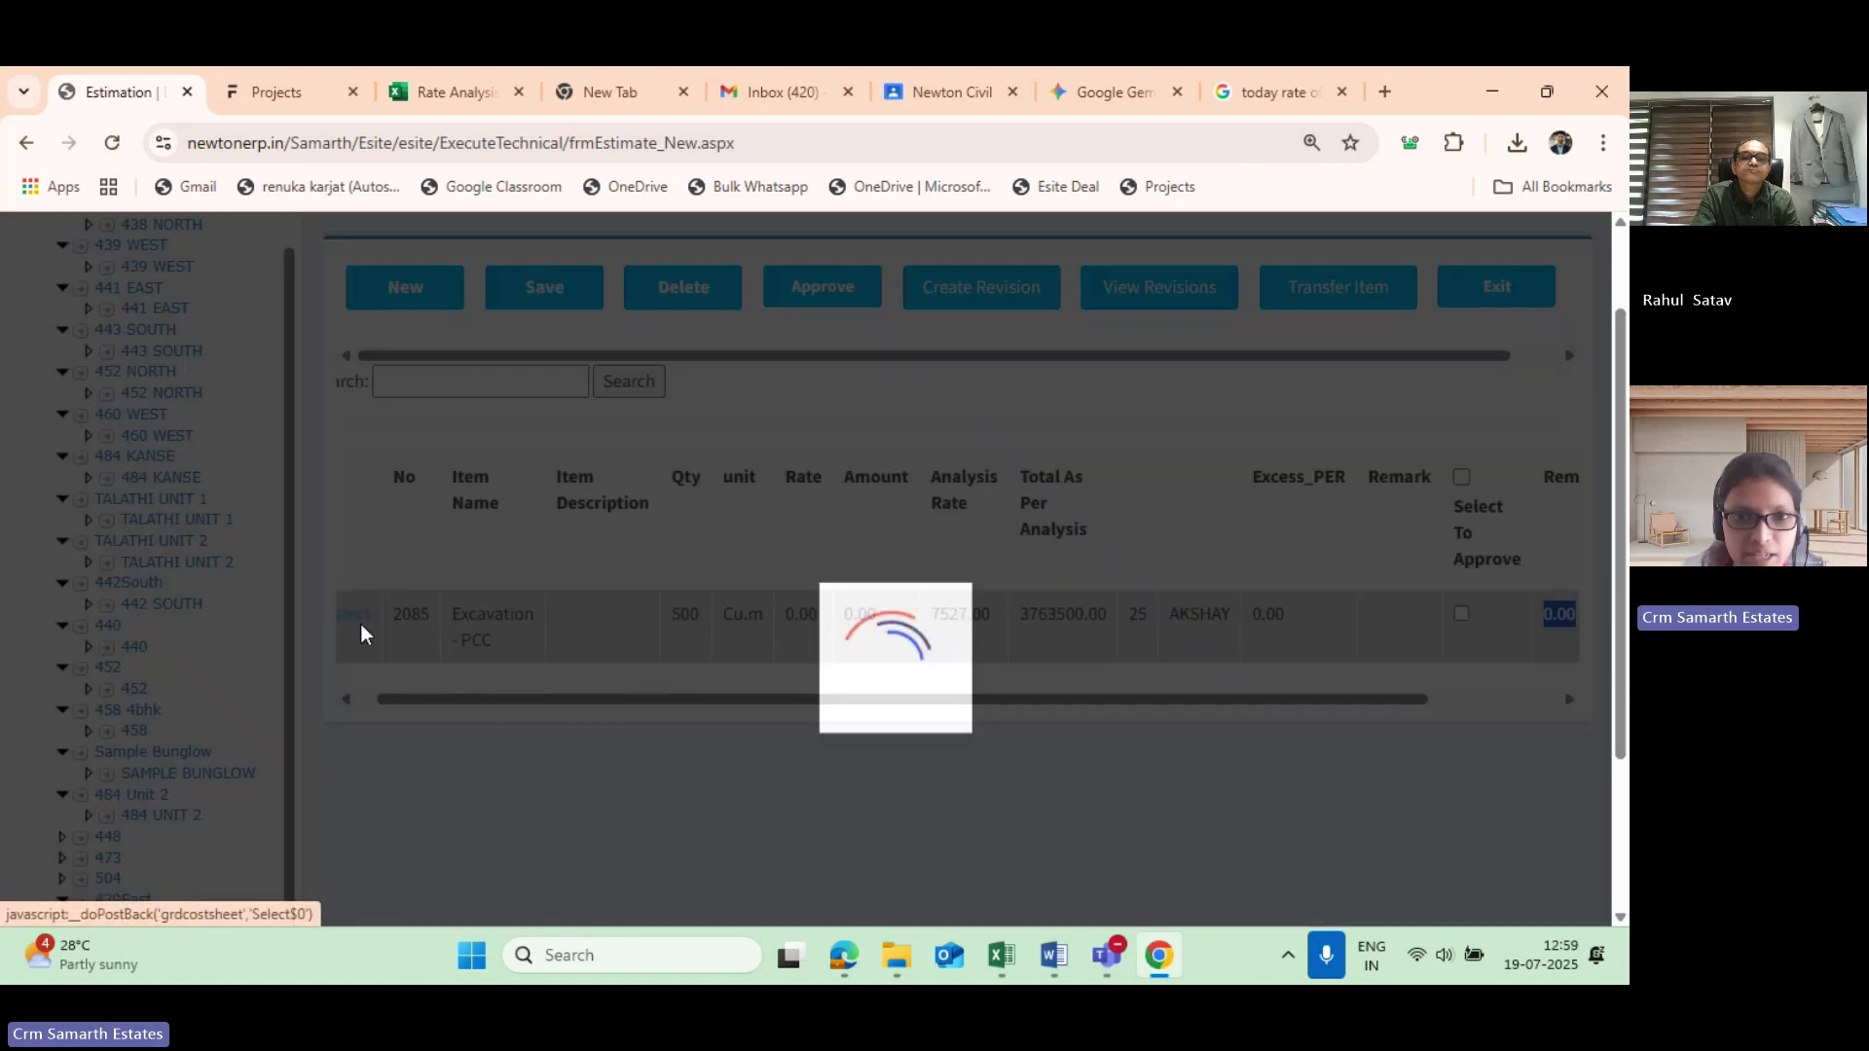
scroll(506, 672, down, 2)
scroll(506, 672, up, 1)
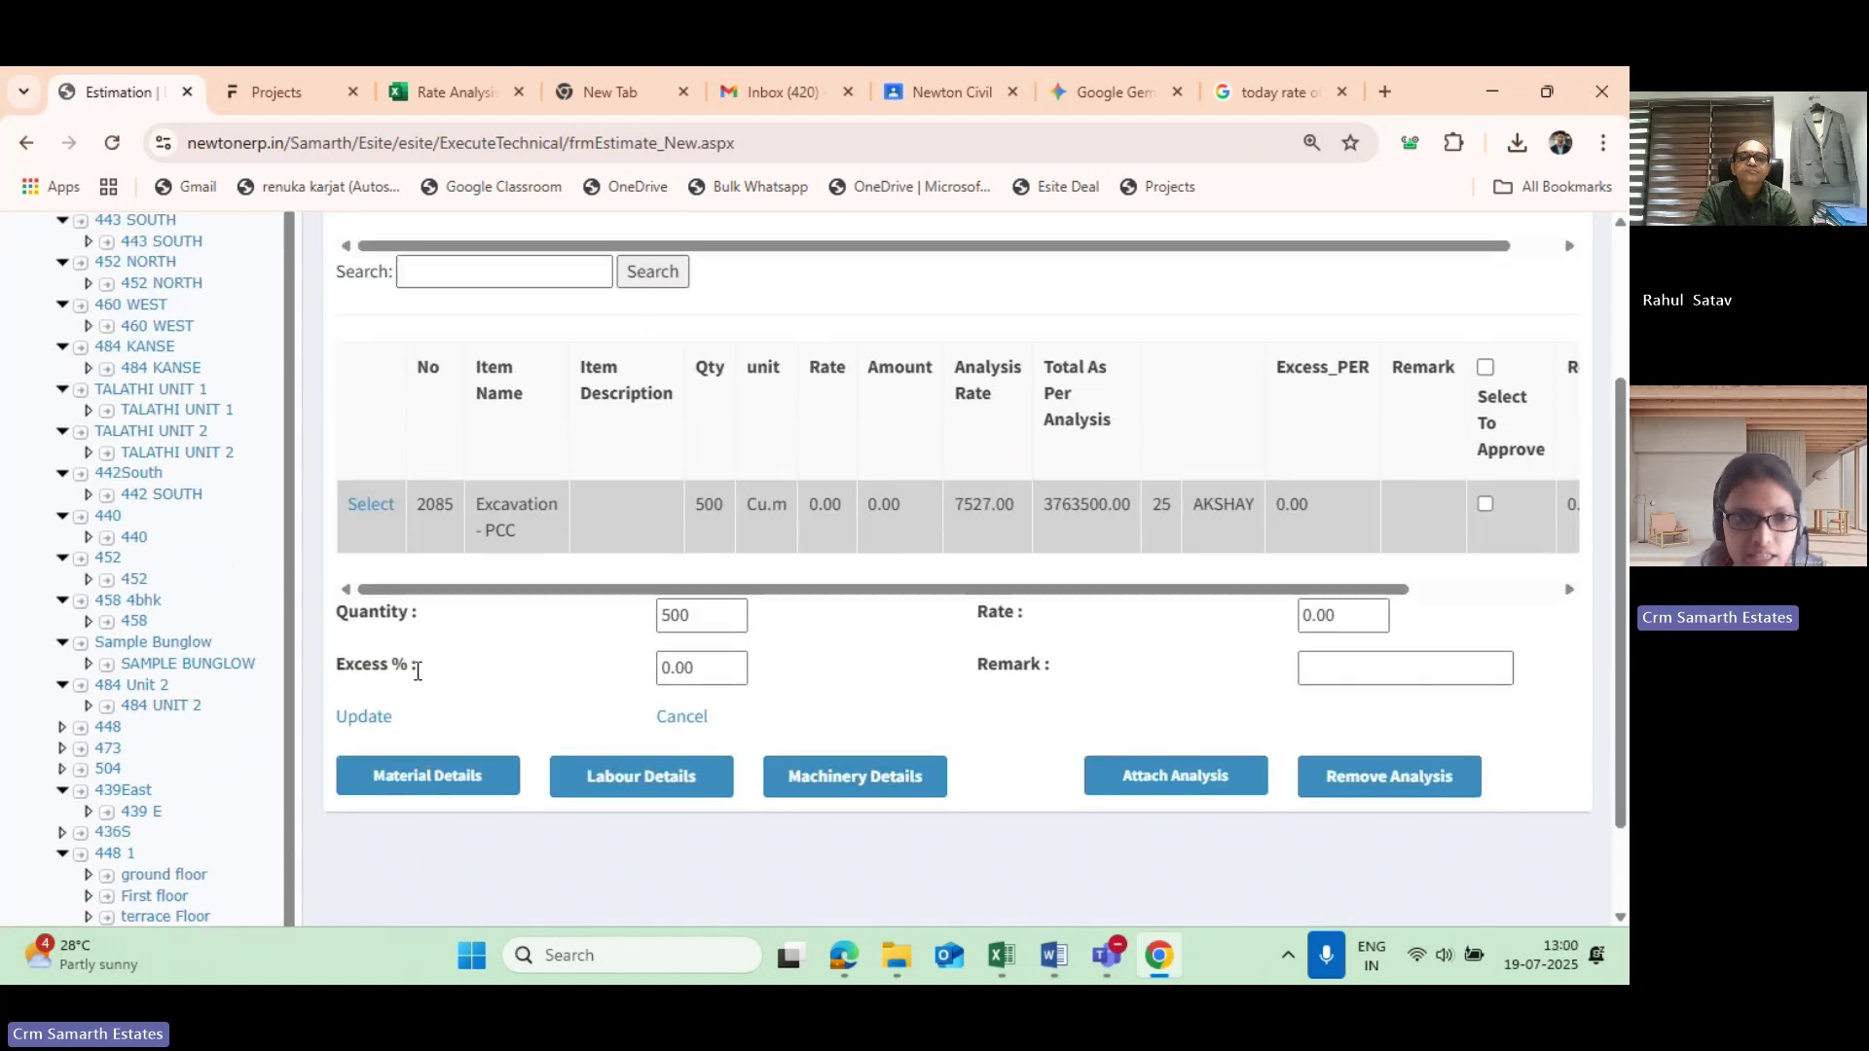
drag(340, 679, 416, 679)
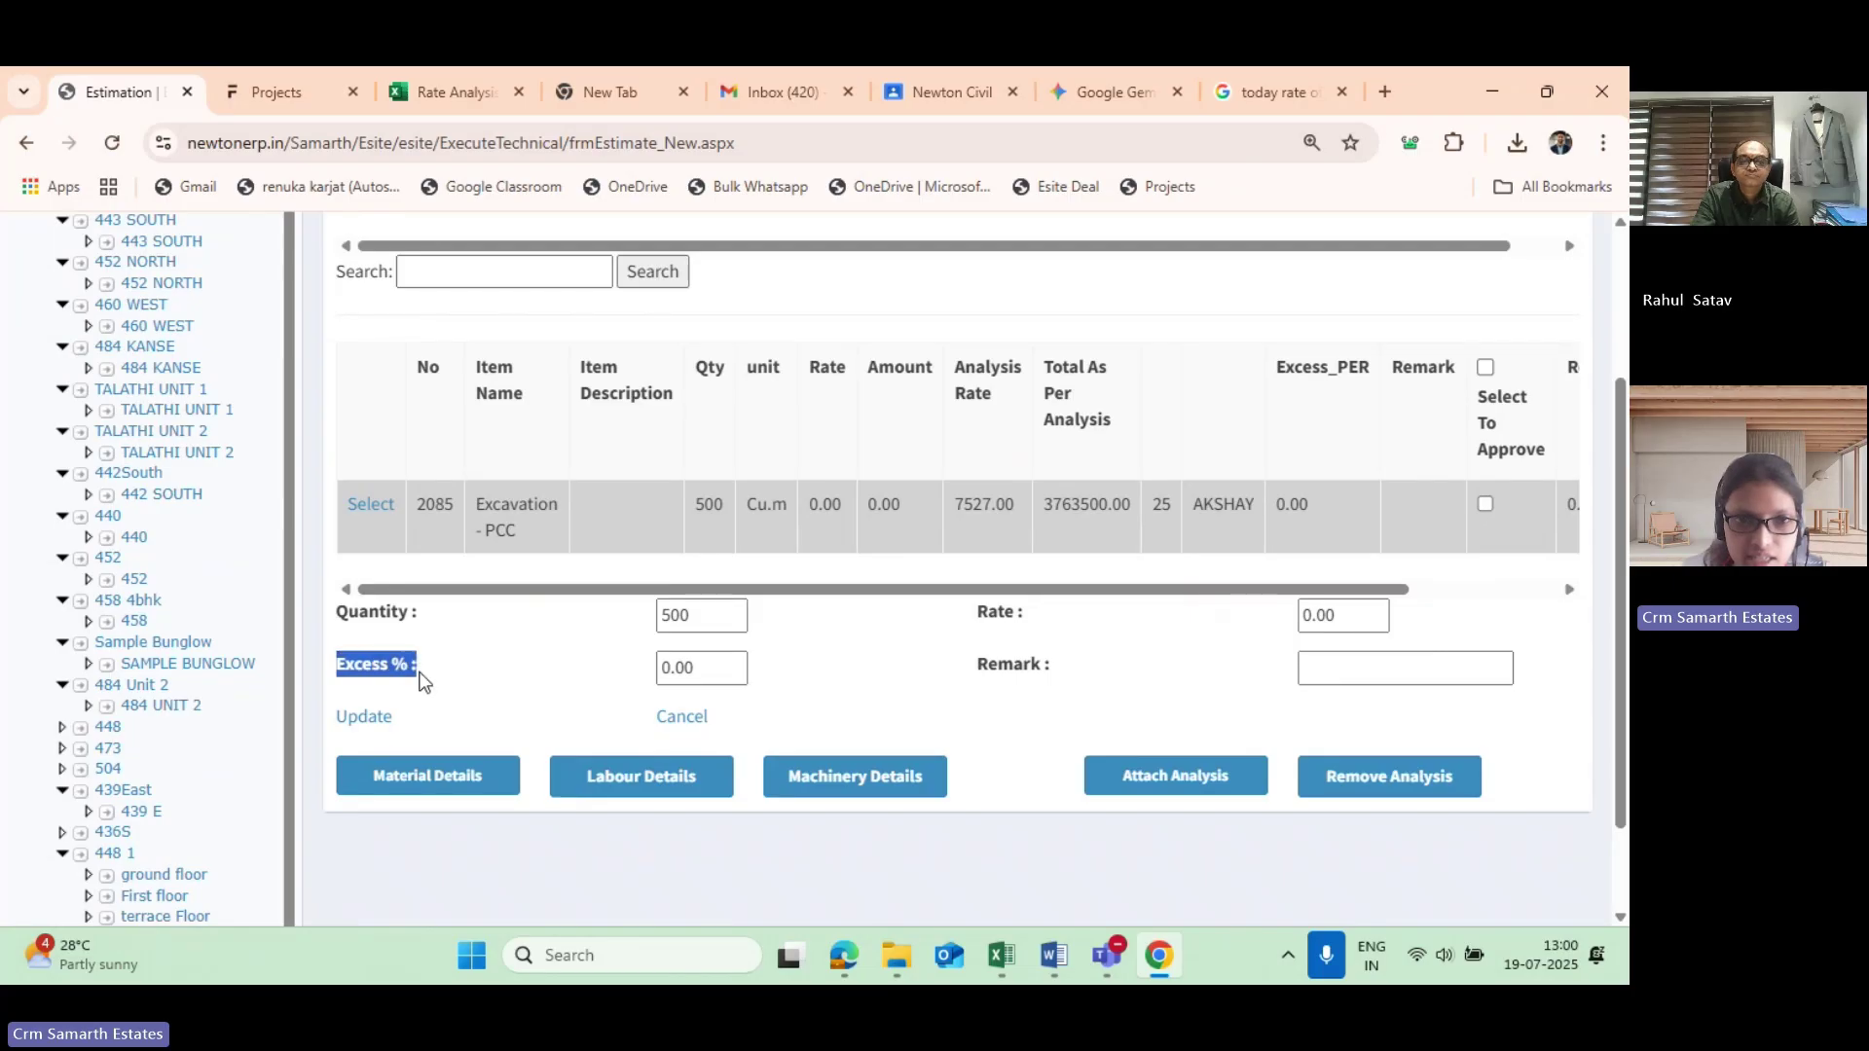
click(708, 671)
drag(708, 672, 607, 654)
key(BackSpace)
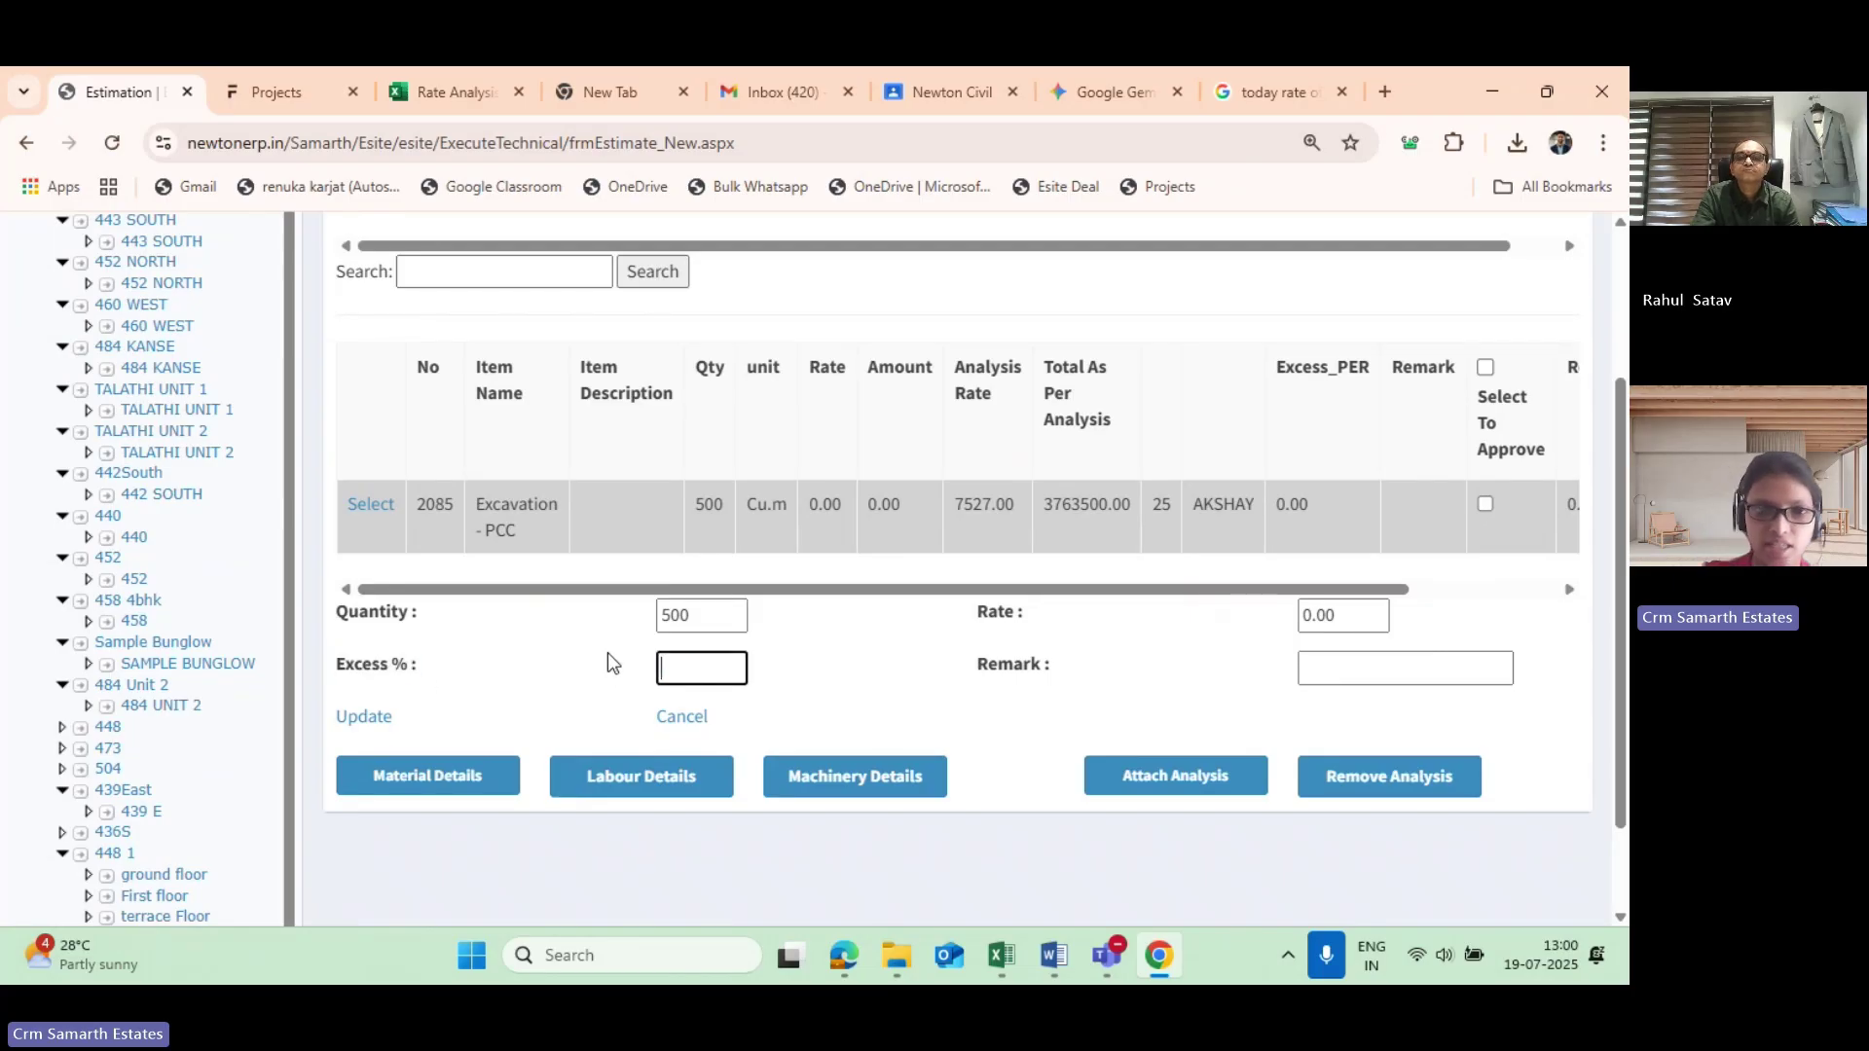
text(3)
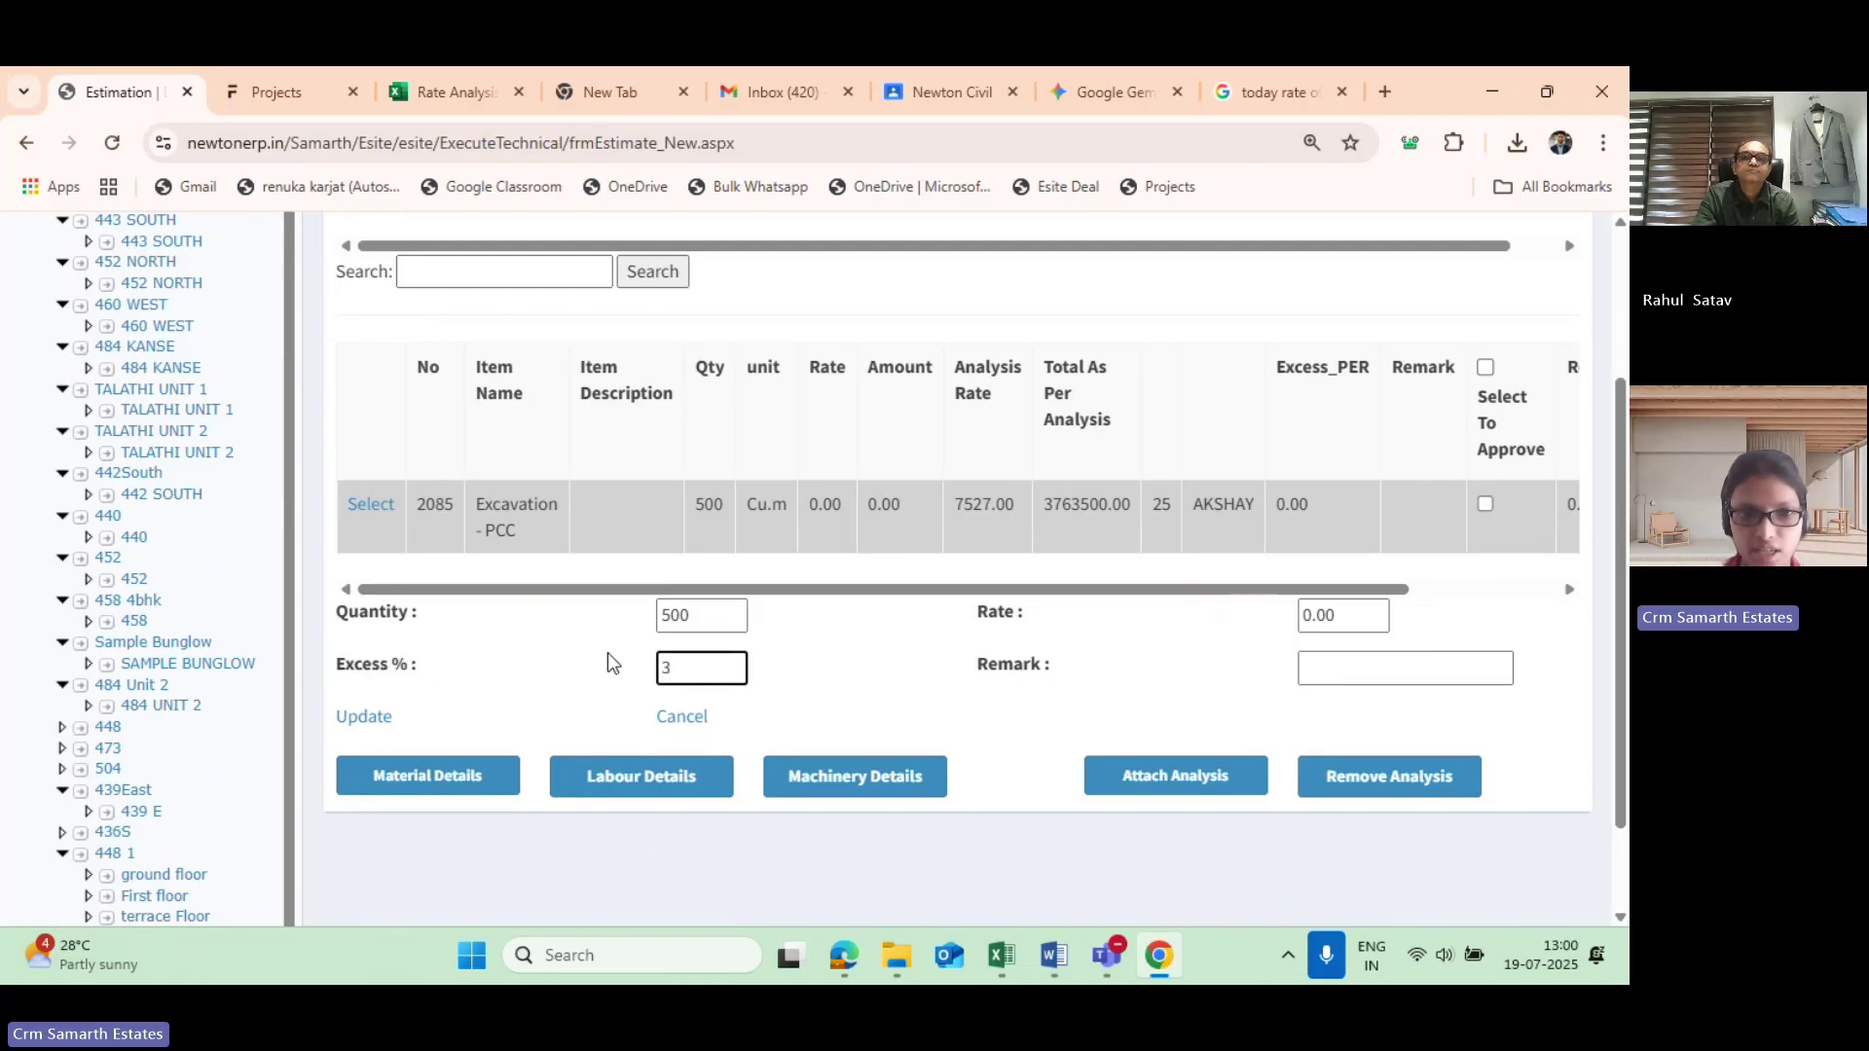
click(373, 717)
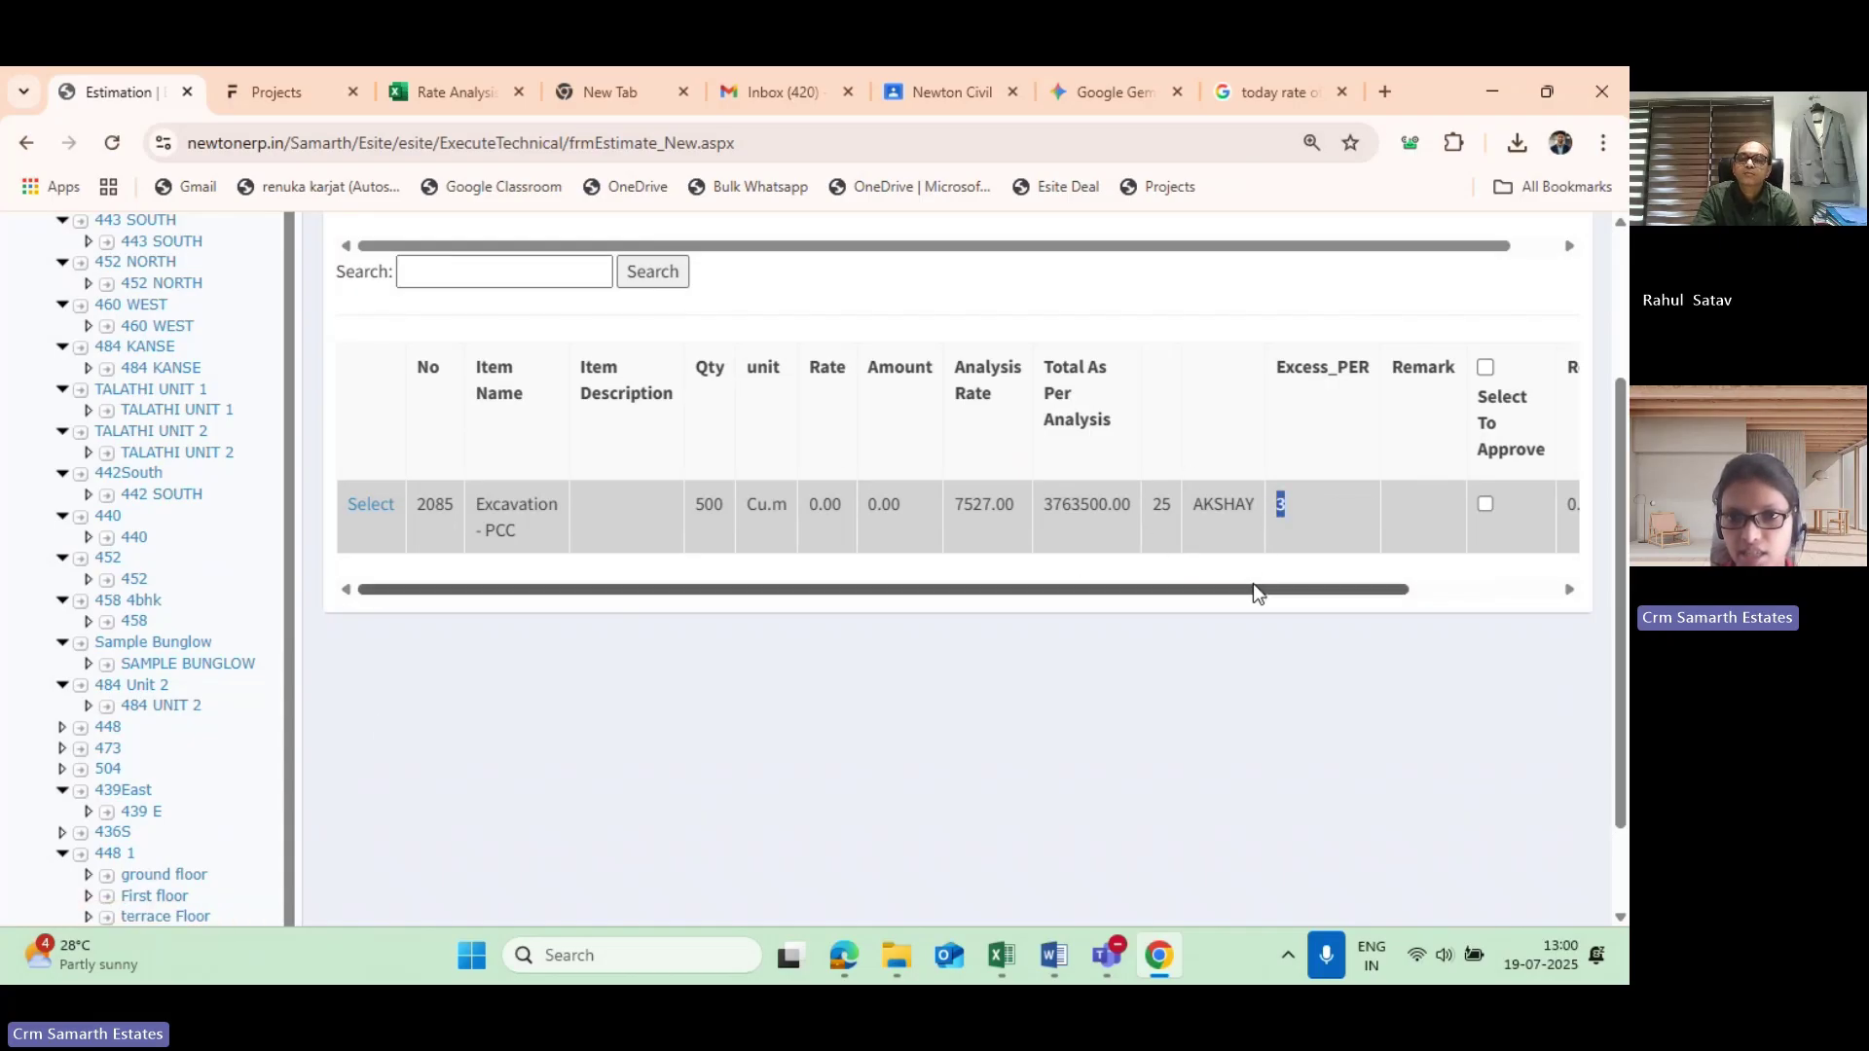
Review the updated Excess_PER value of the Excavation - PCC item alongside its Remain_Planned_Qty.
drag(1253, 582, 1311, 592)
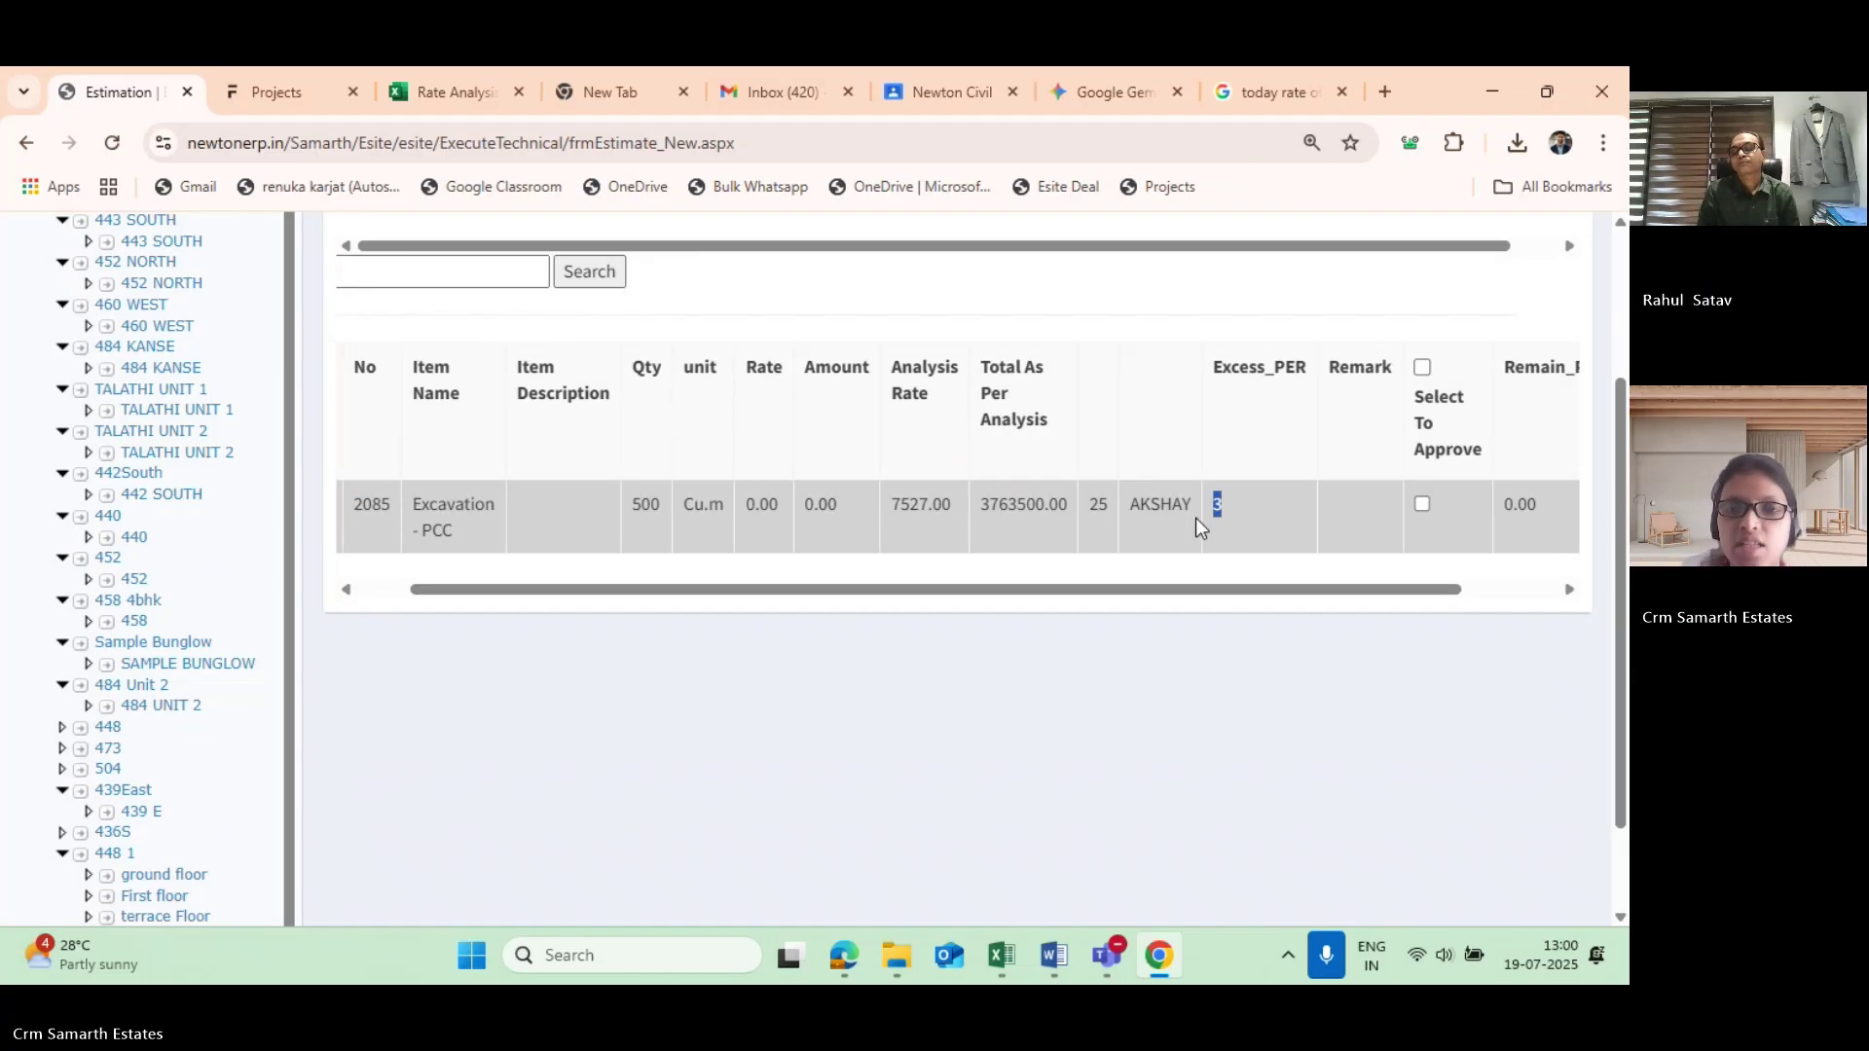
drag(1183, 594, 1285, 593)
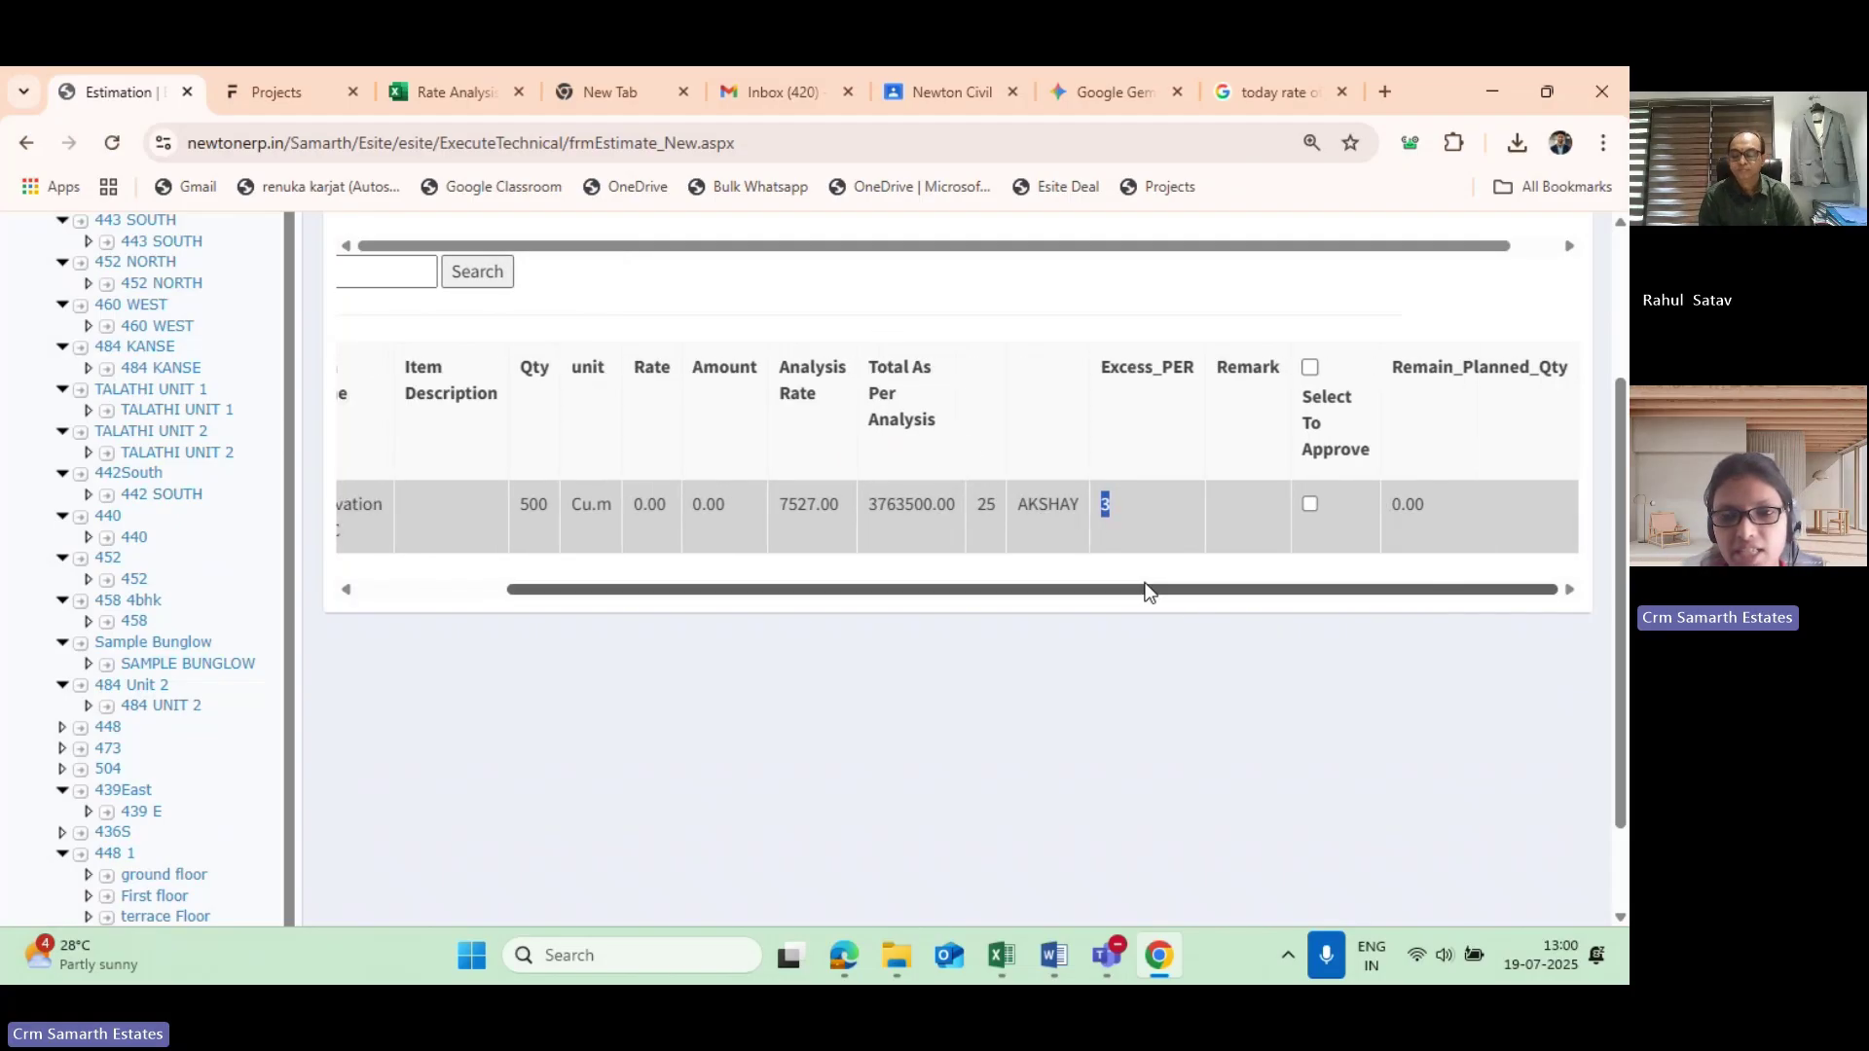
scroll(1269, 593, left, 2)
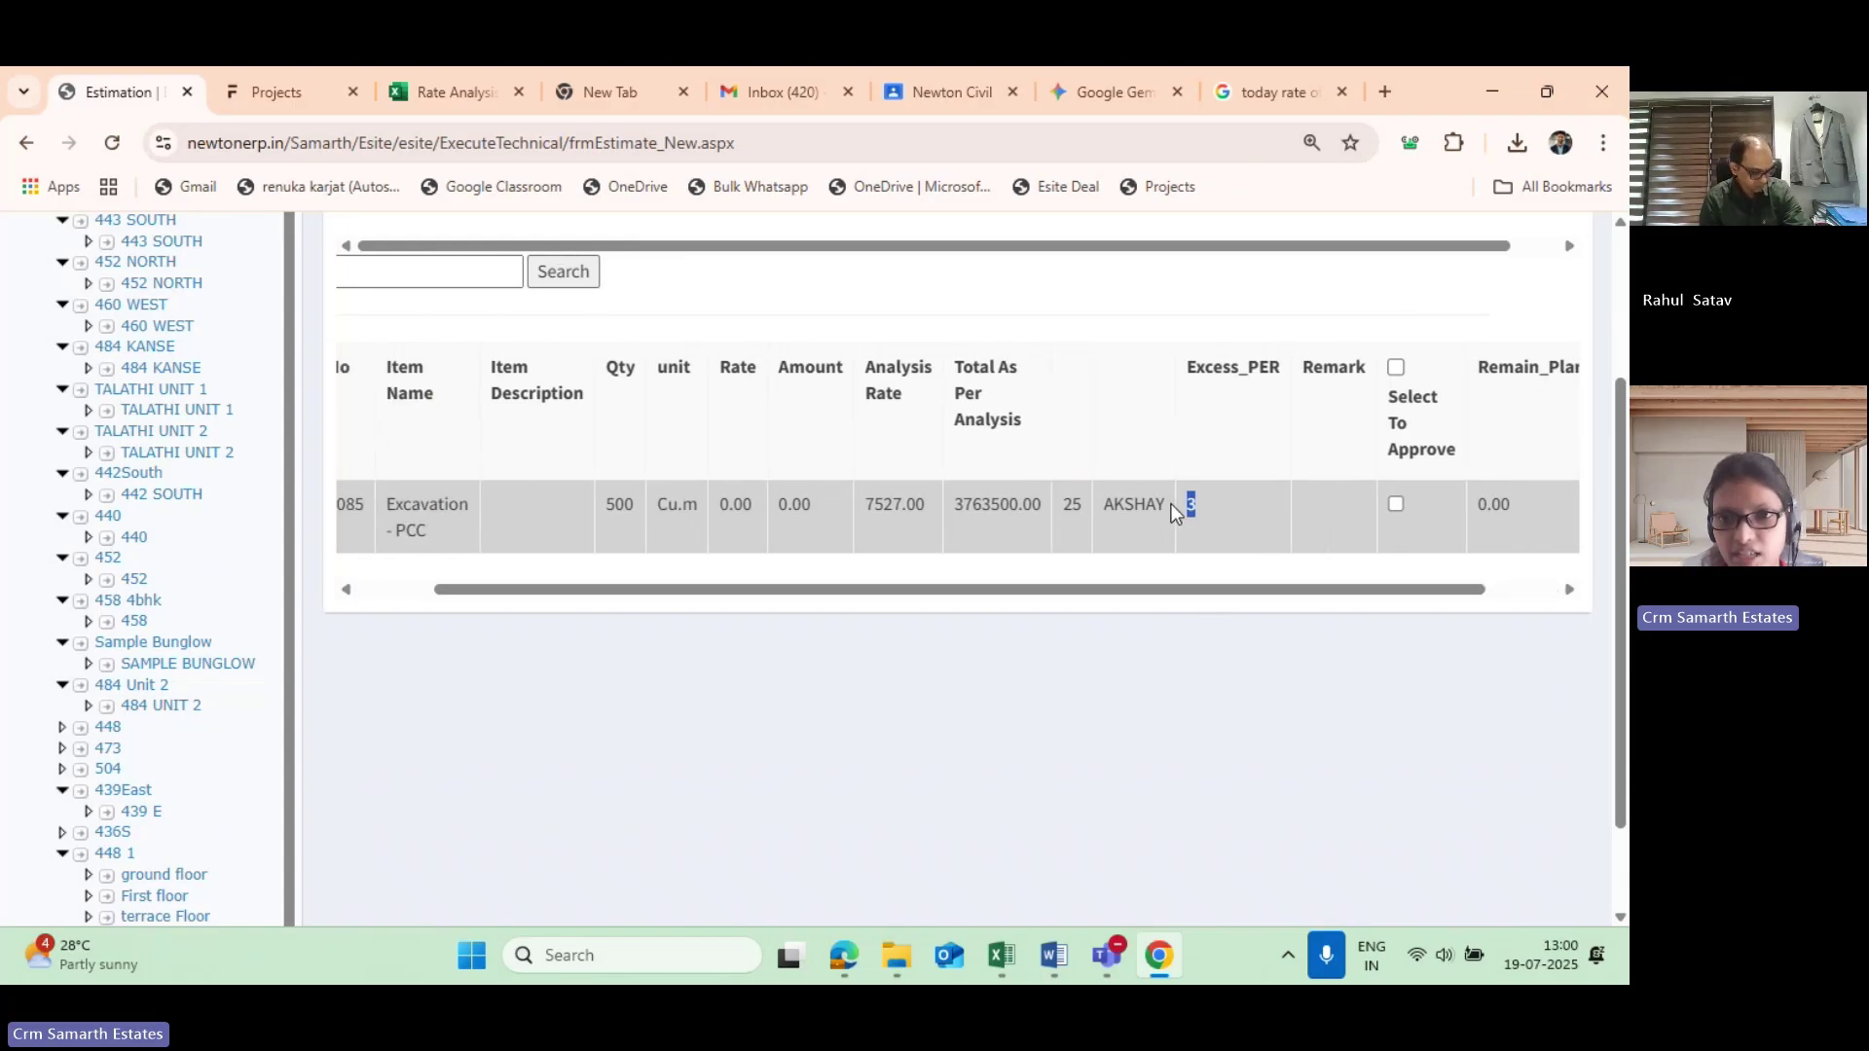
click(1194, 522)
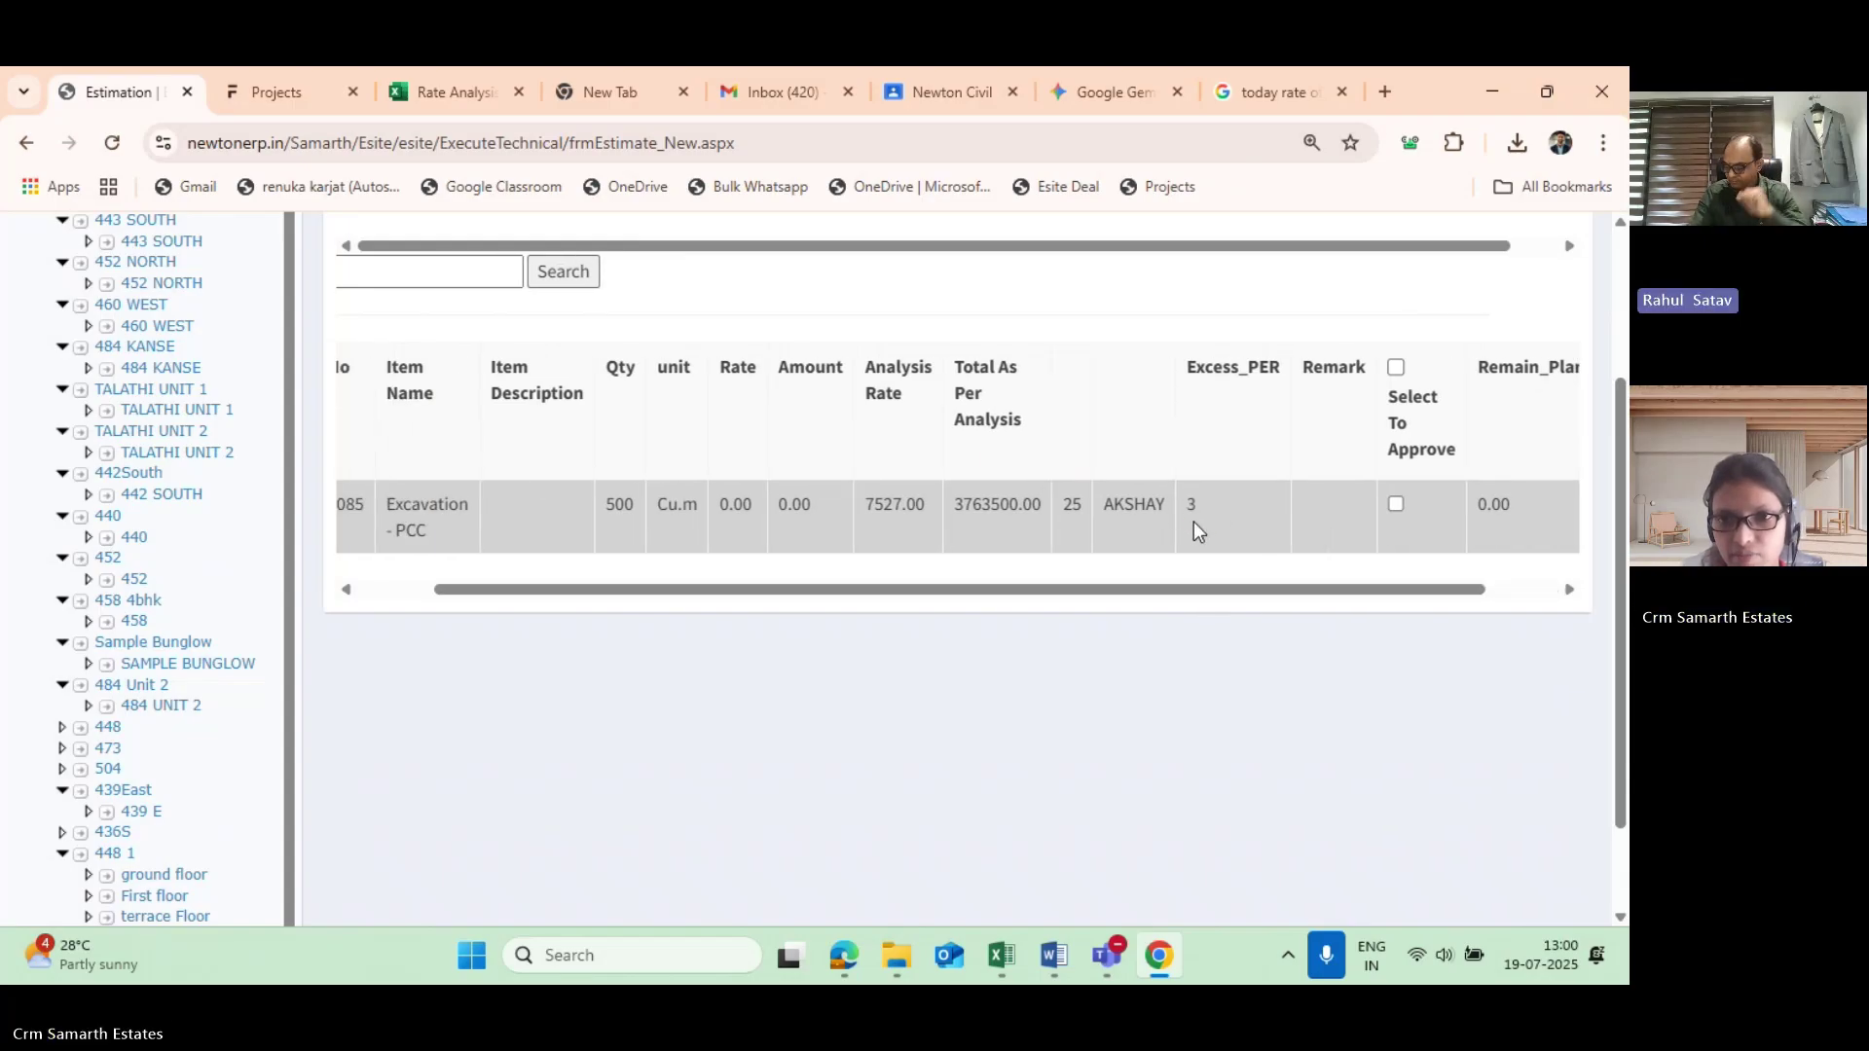
scroll(1205, 591, right, 2)
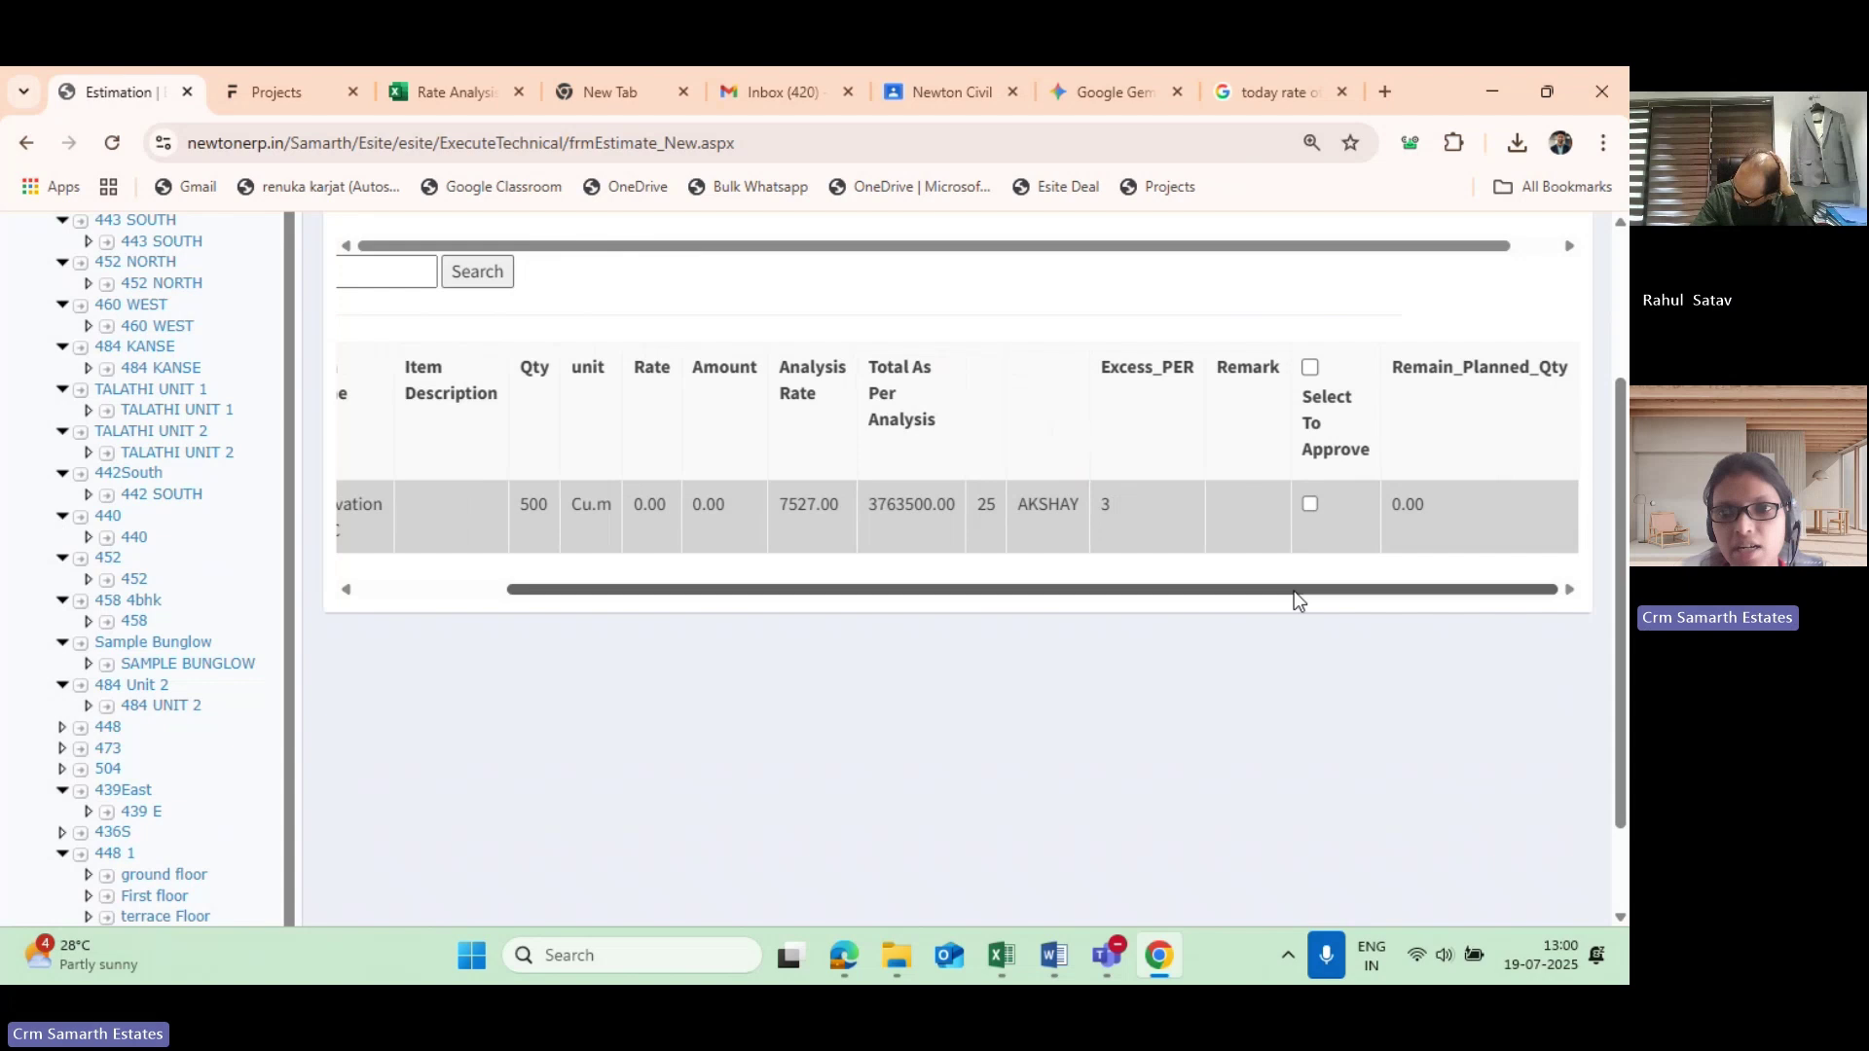
scroll(956, 594, left, 1)
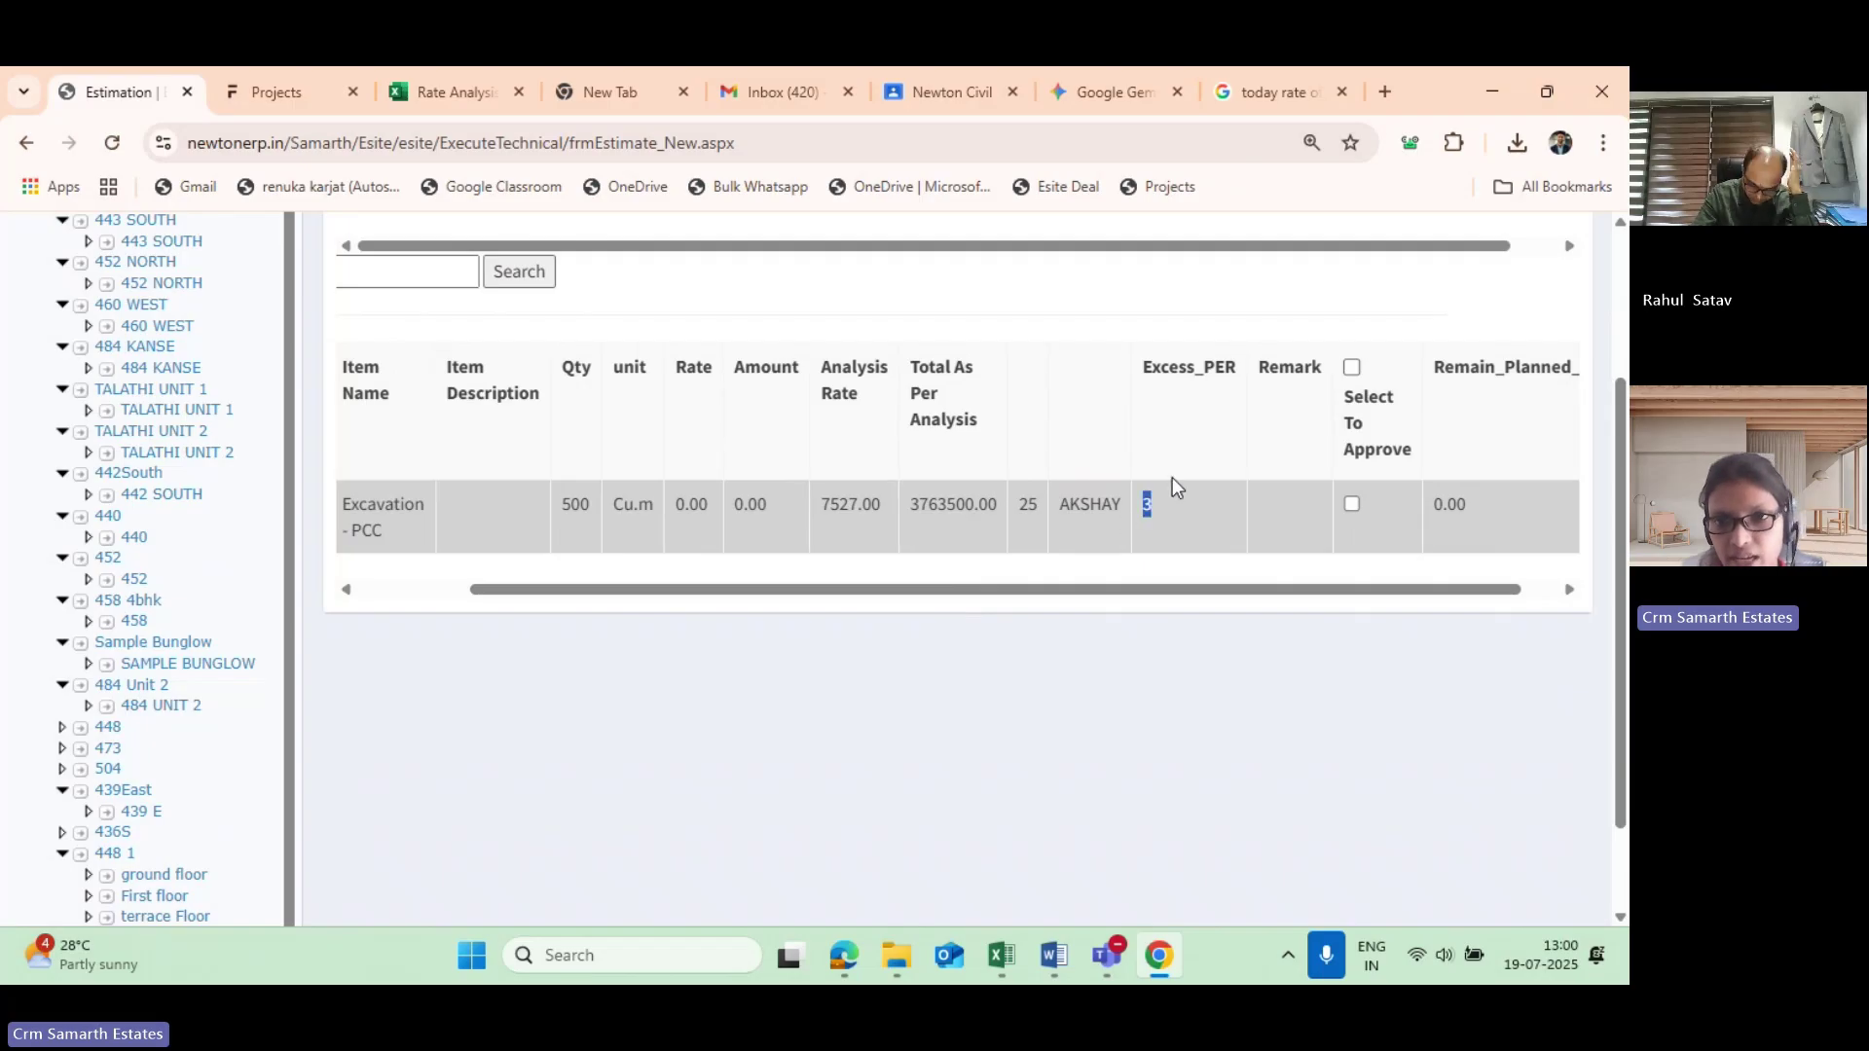
drag(1152, 590, 1127, 592)
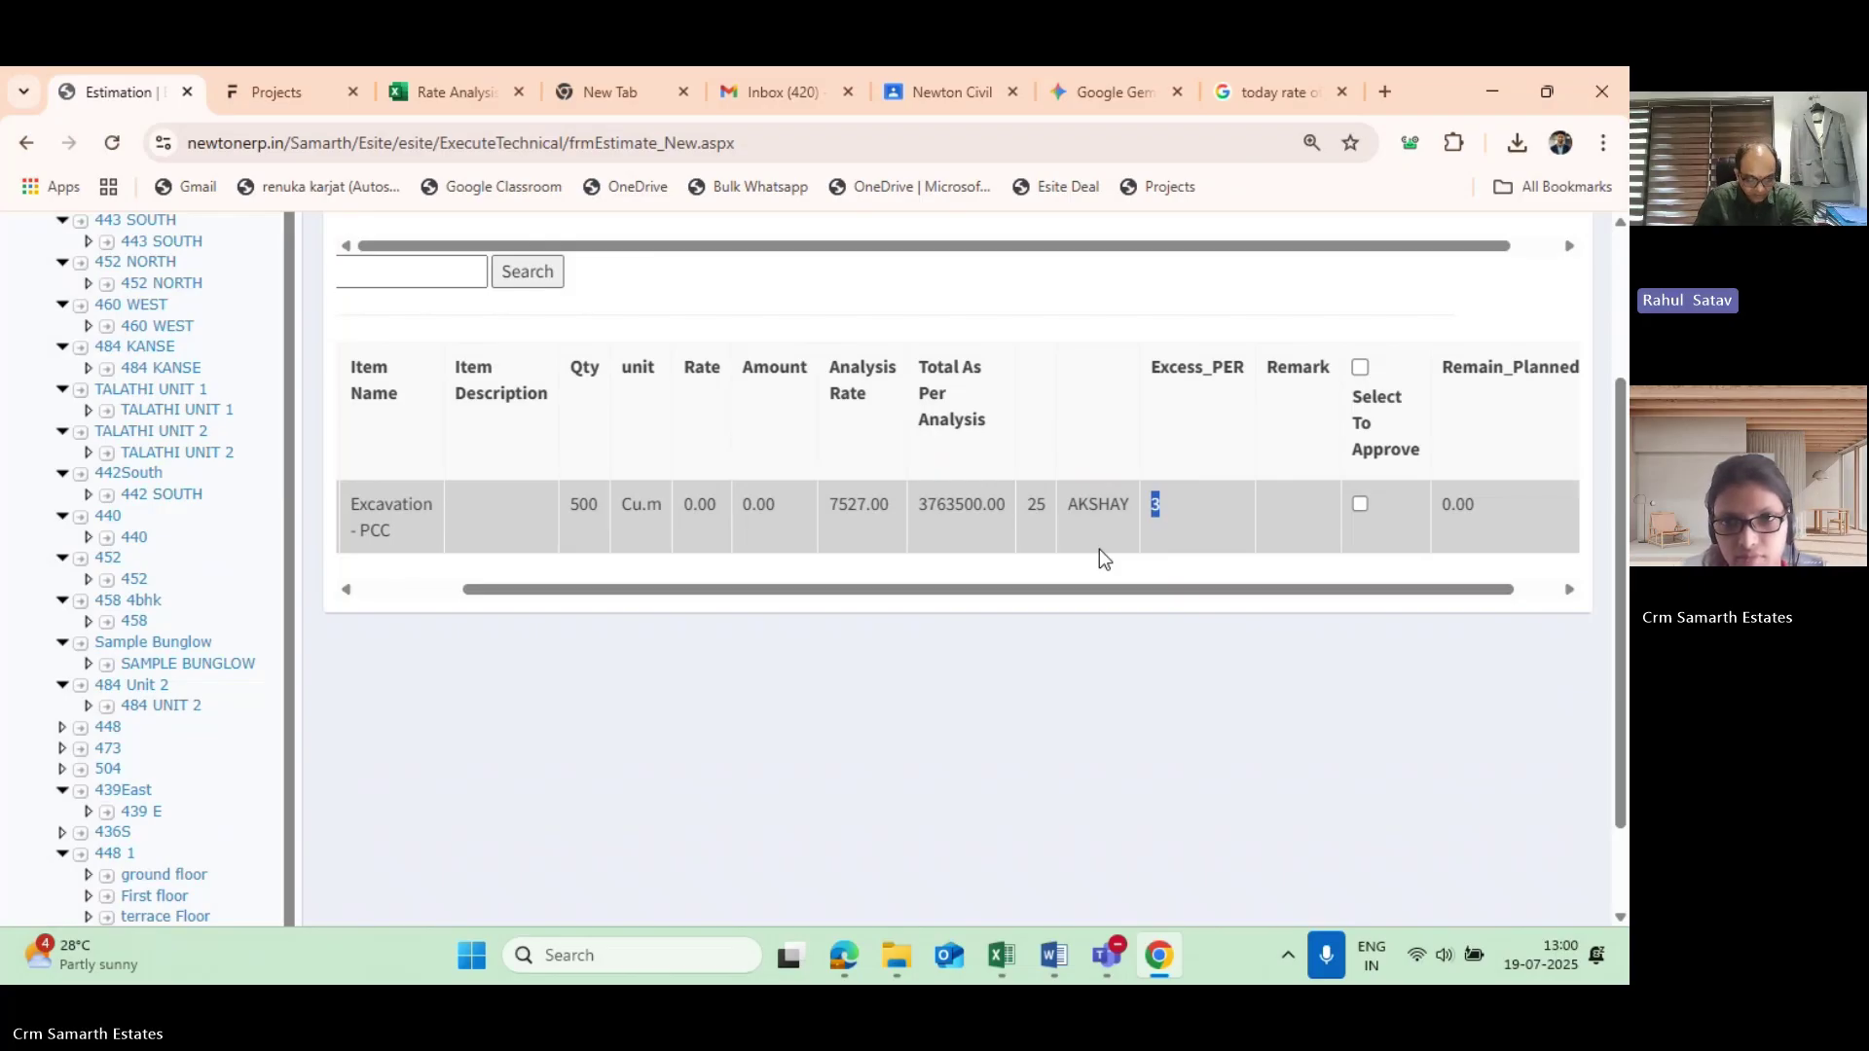
Mark the Excavation - PCC item for approval and approve the estimate.
scroll(1140, 530, up, 3)
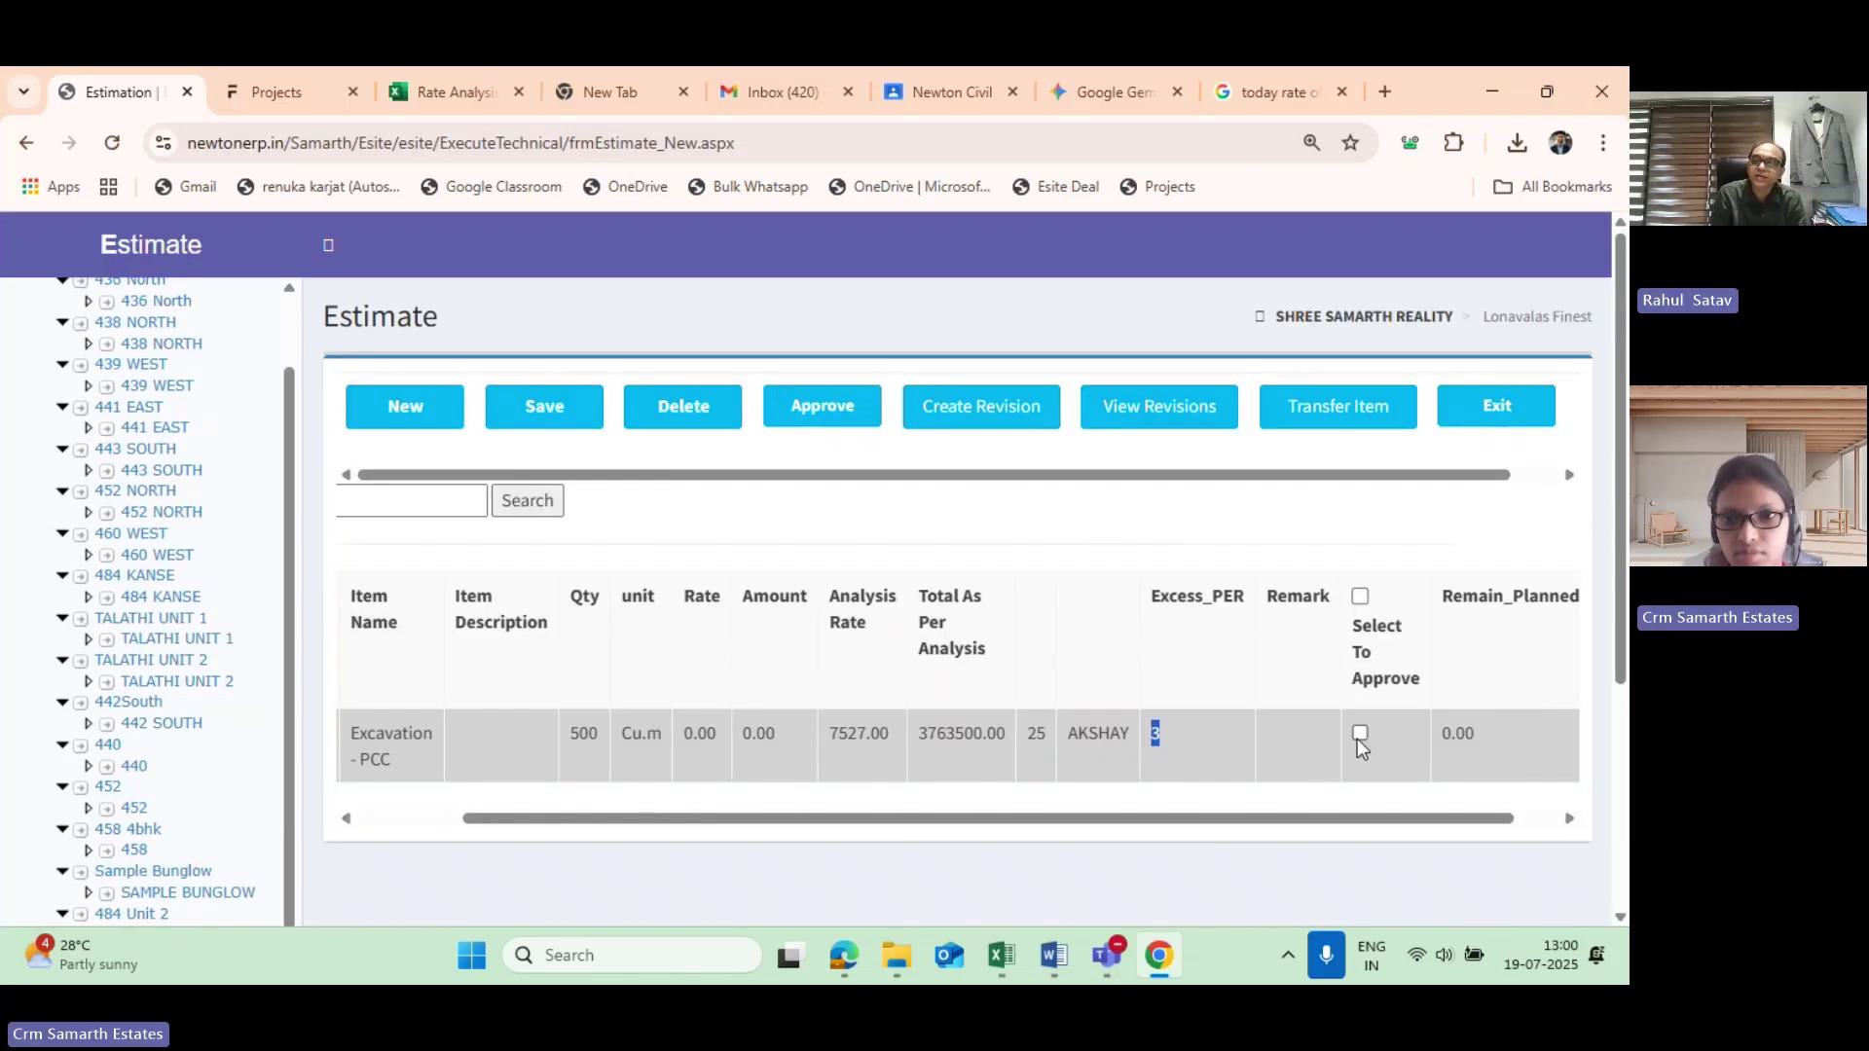
scroll(754, 633, down, 4)
scroll(686, 588, up, 2)
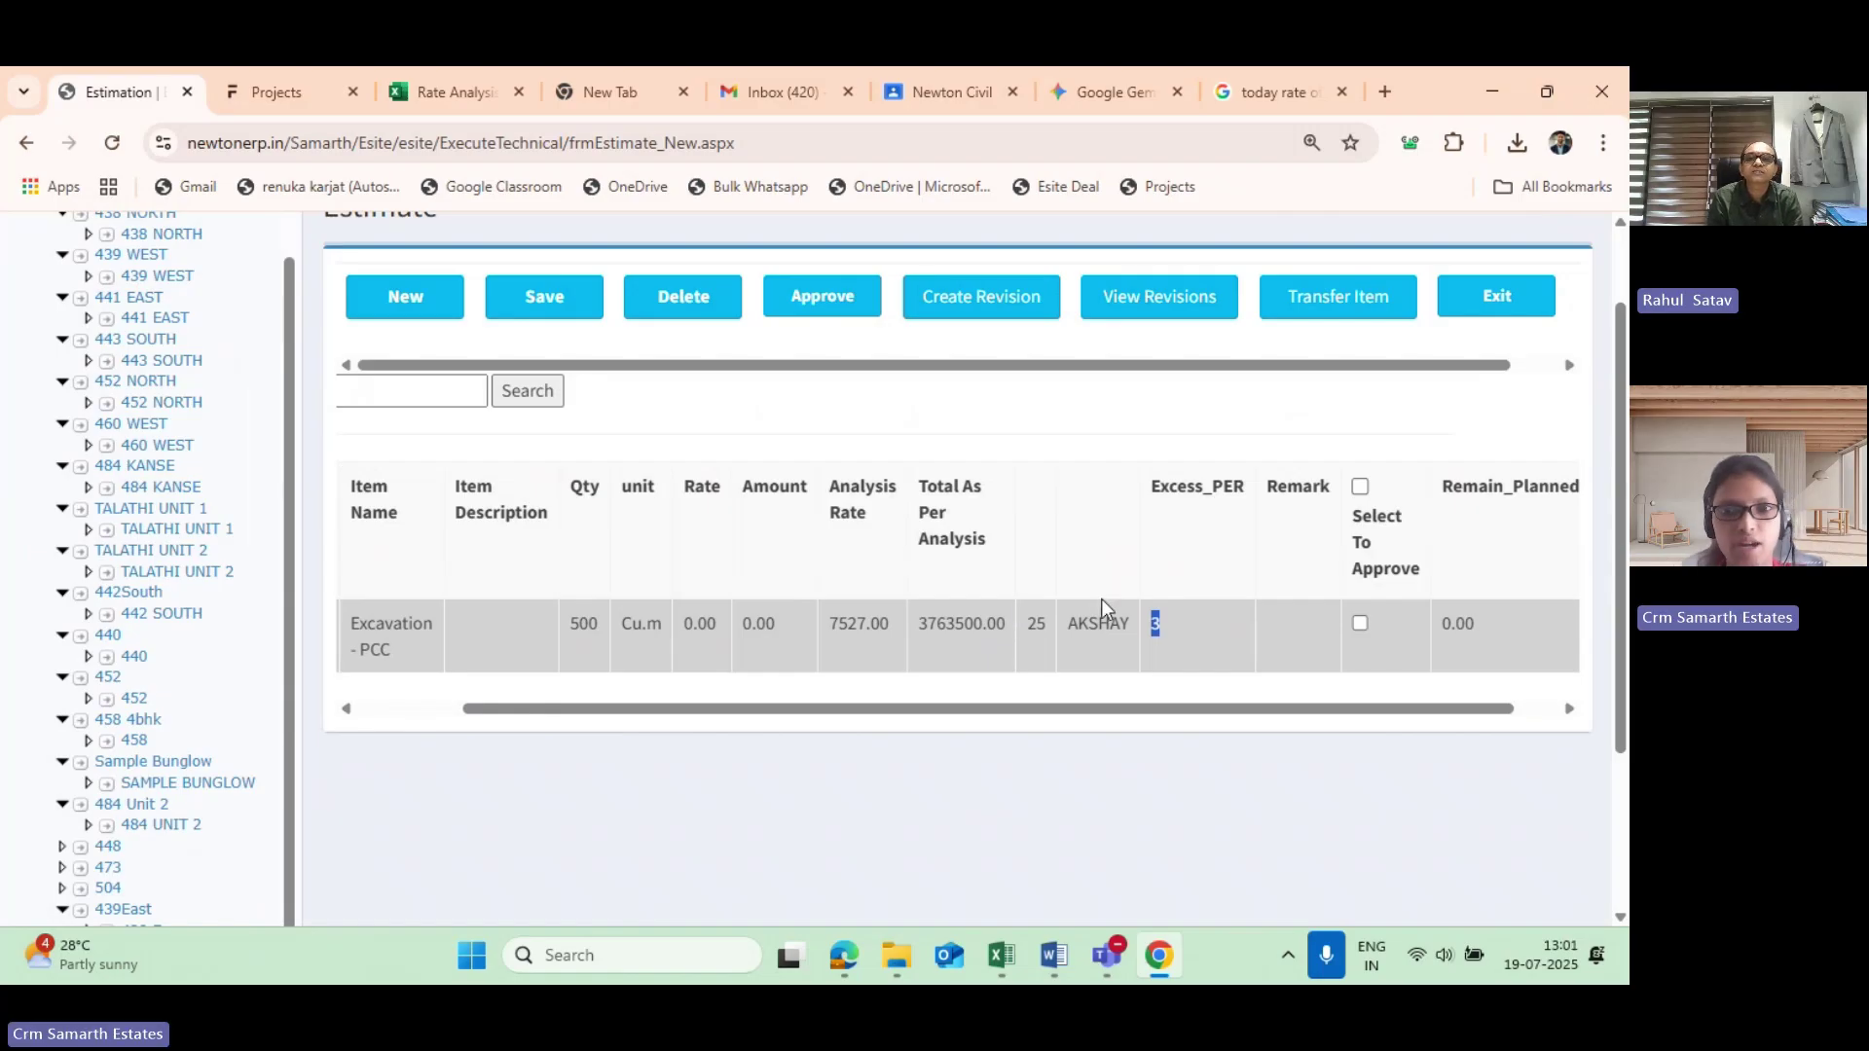
click(1360, 625)
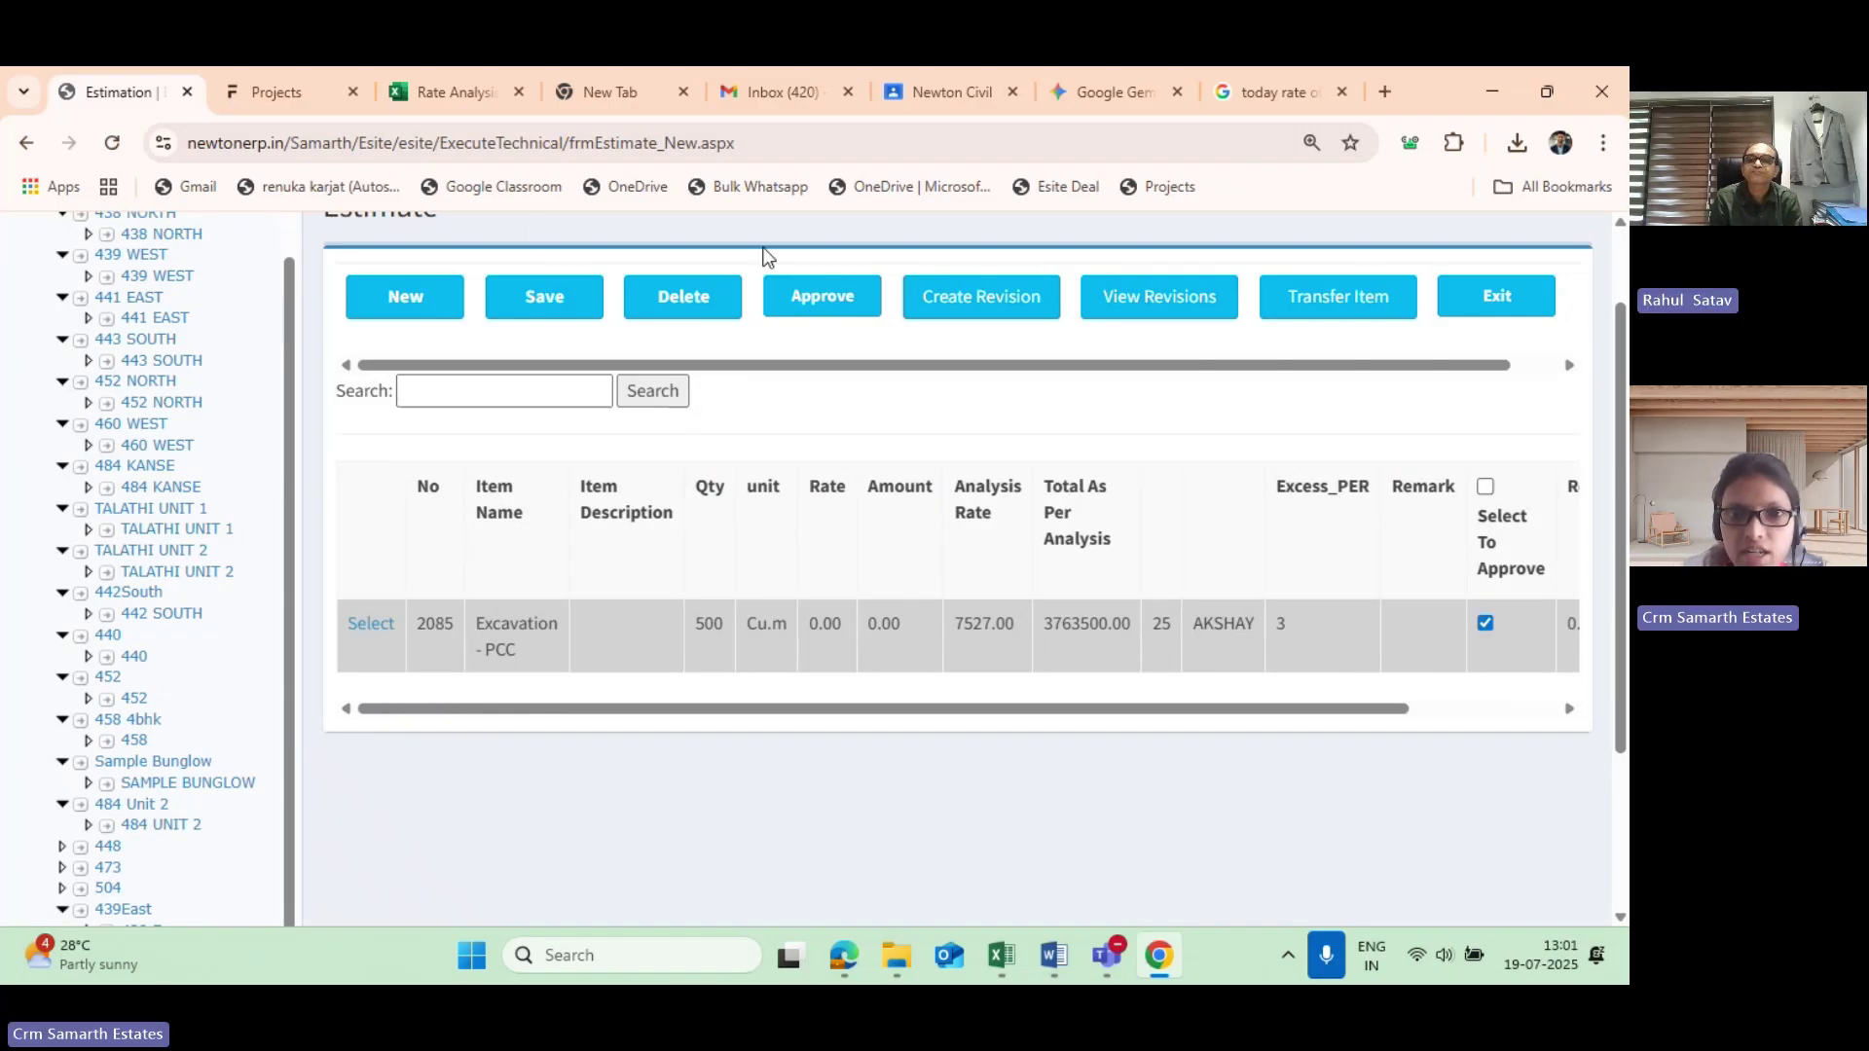
click(786, 294)
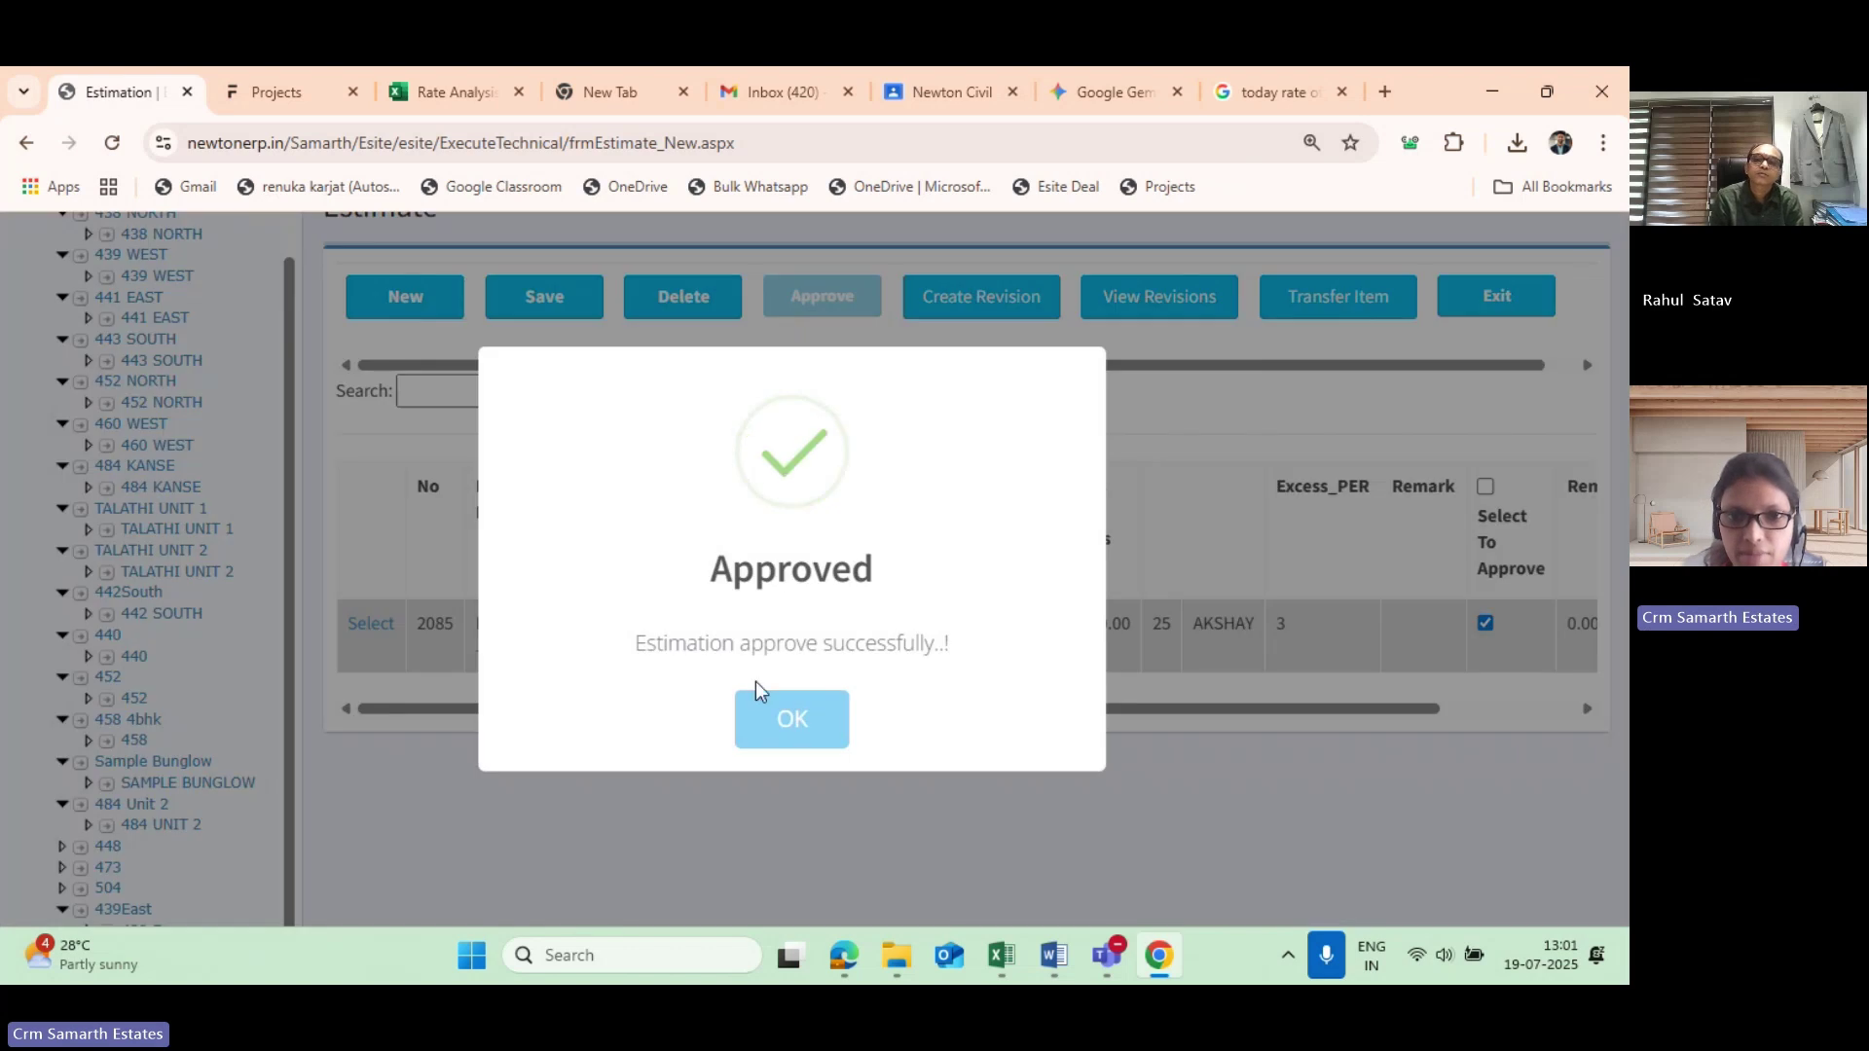
click(799, 724)
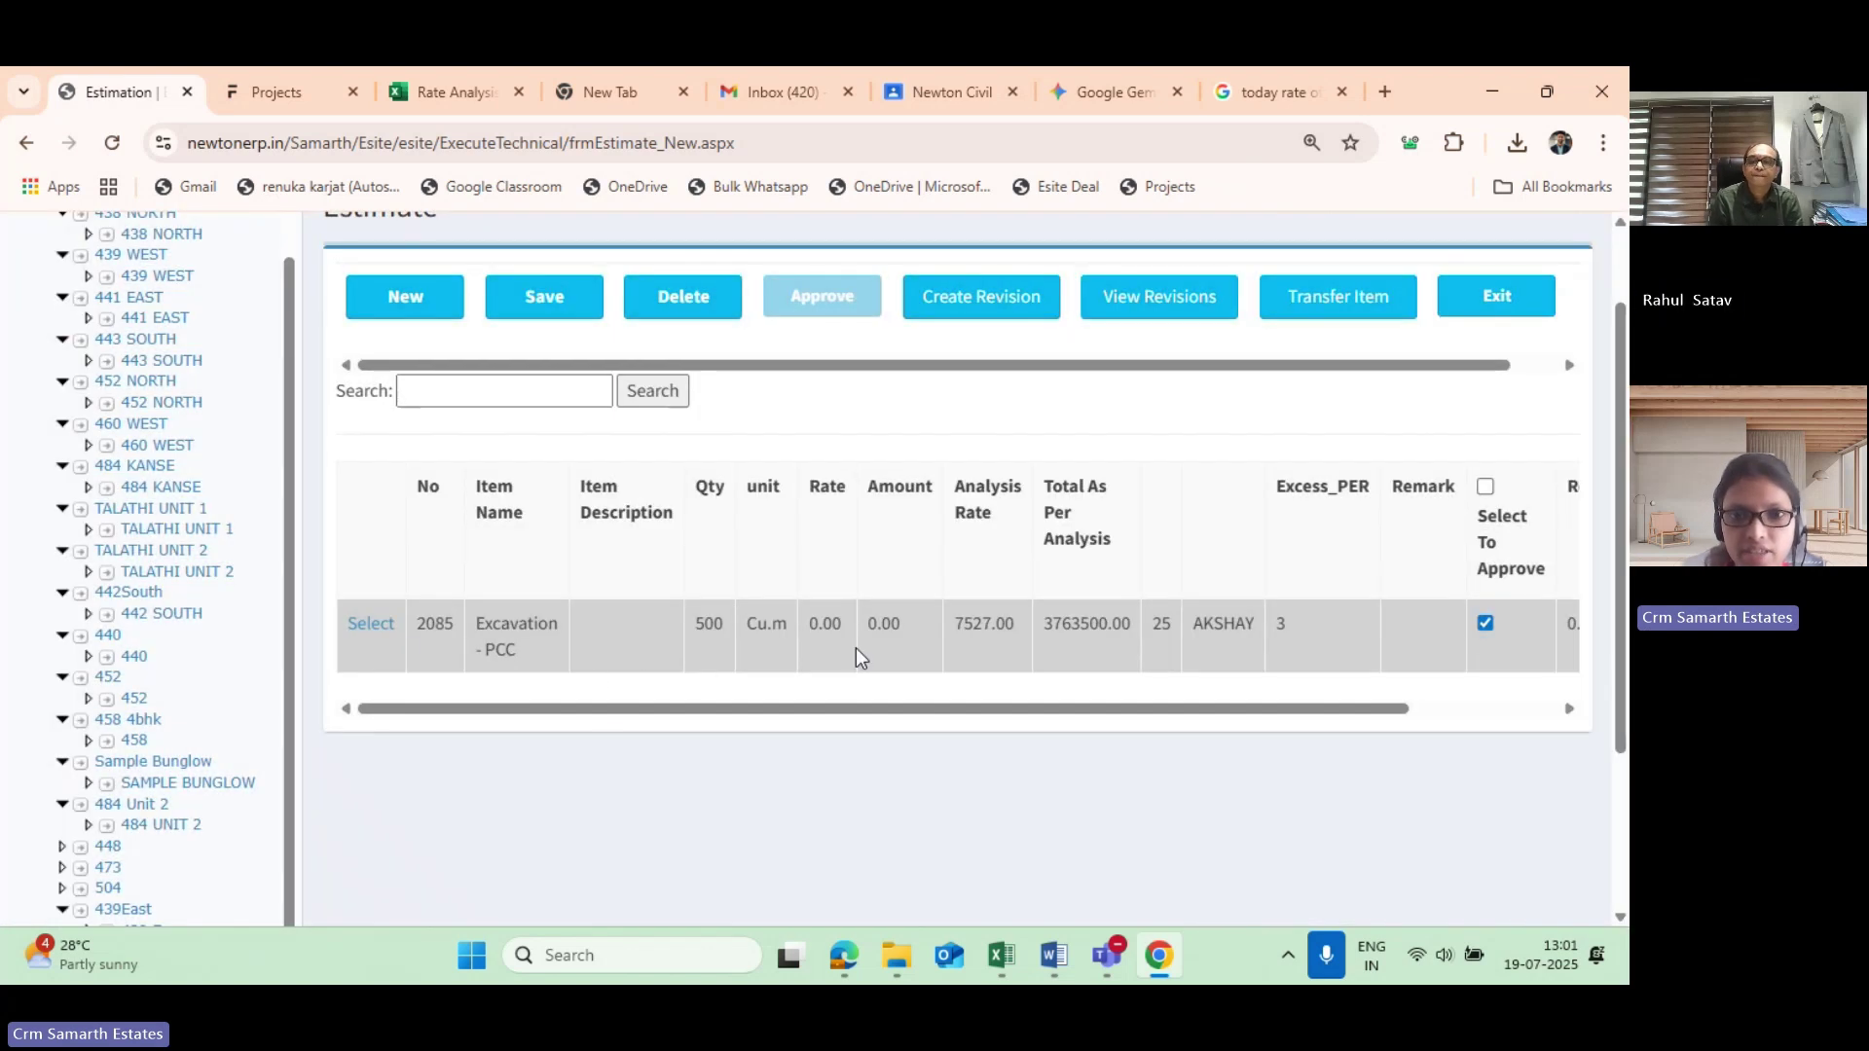
Create a revision of the approved estimate with the revision reason "Add Quantity".
click(956, 291)
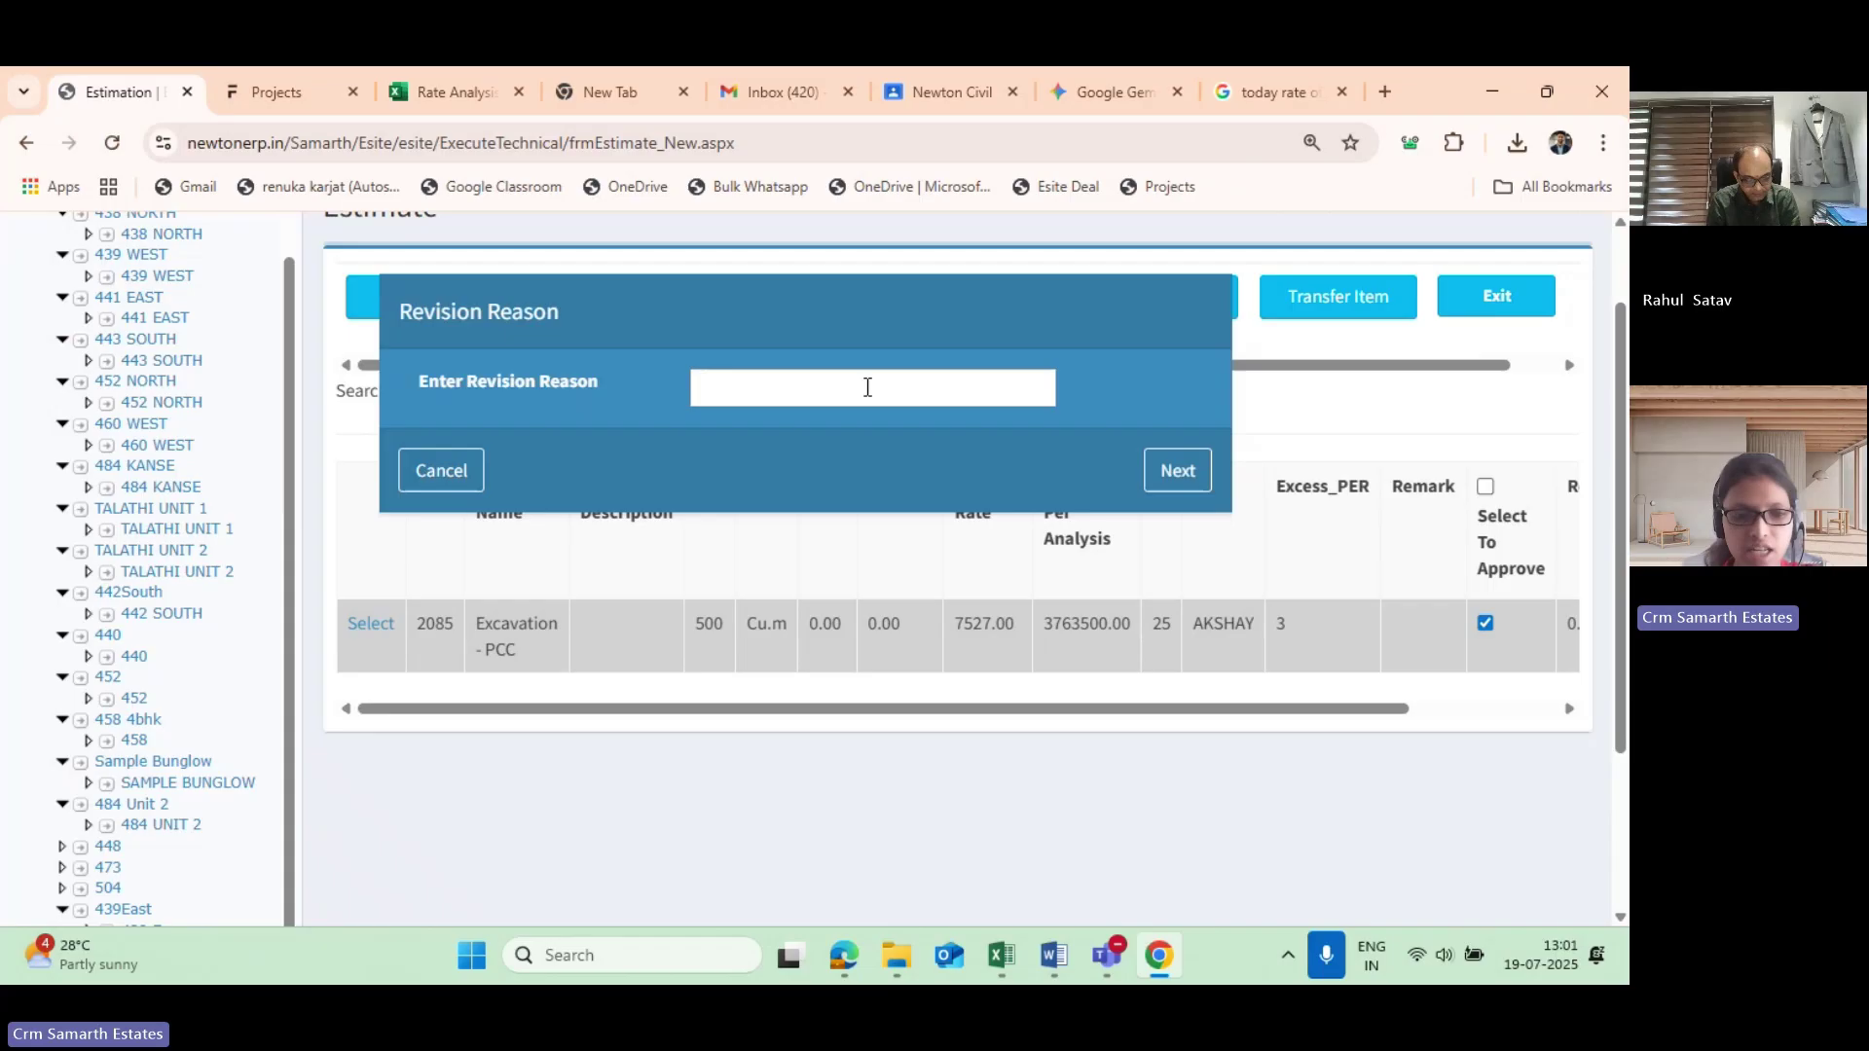
text(Add)
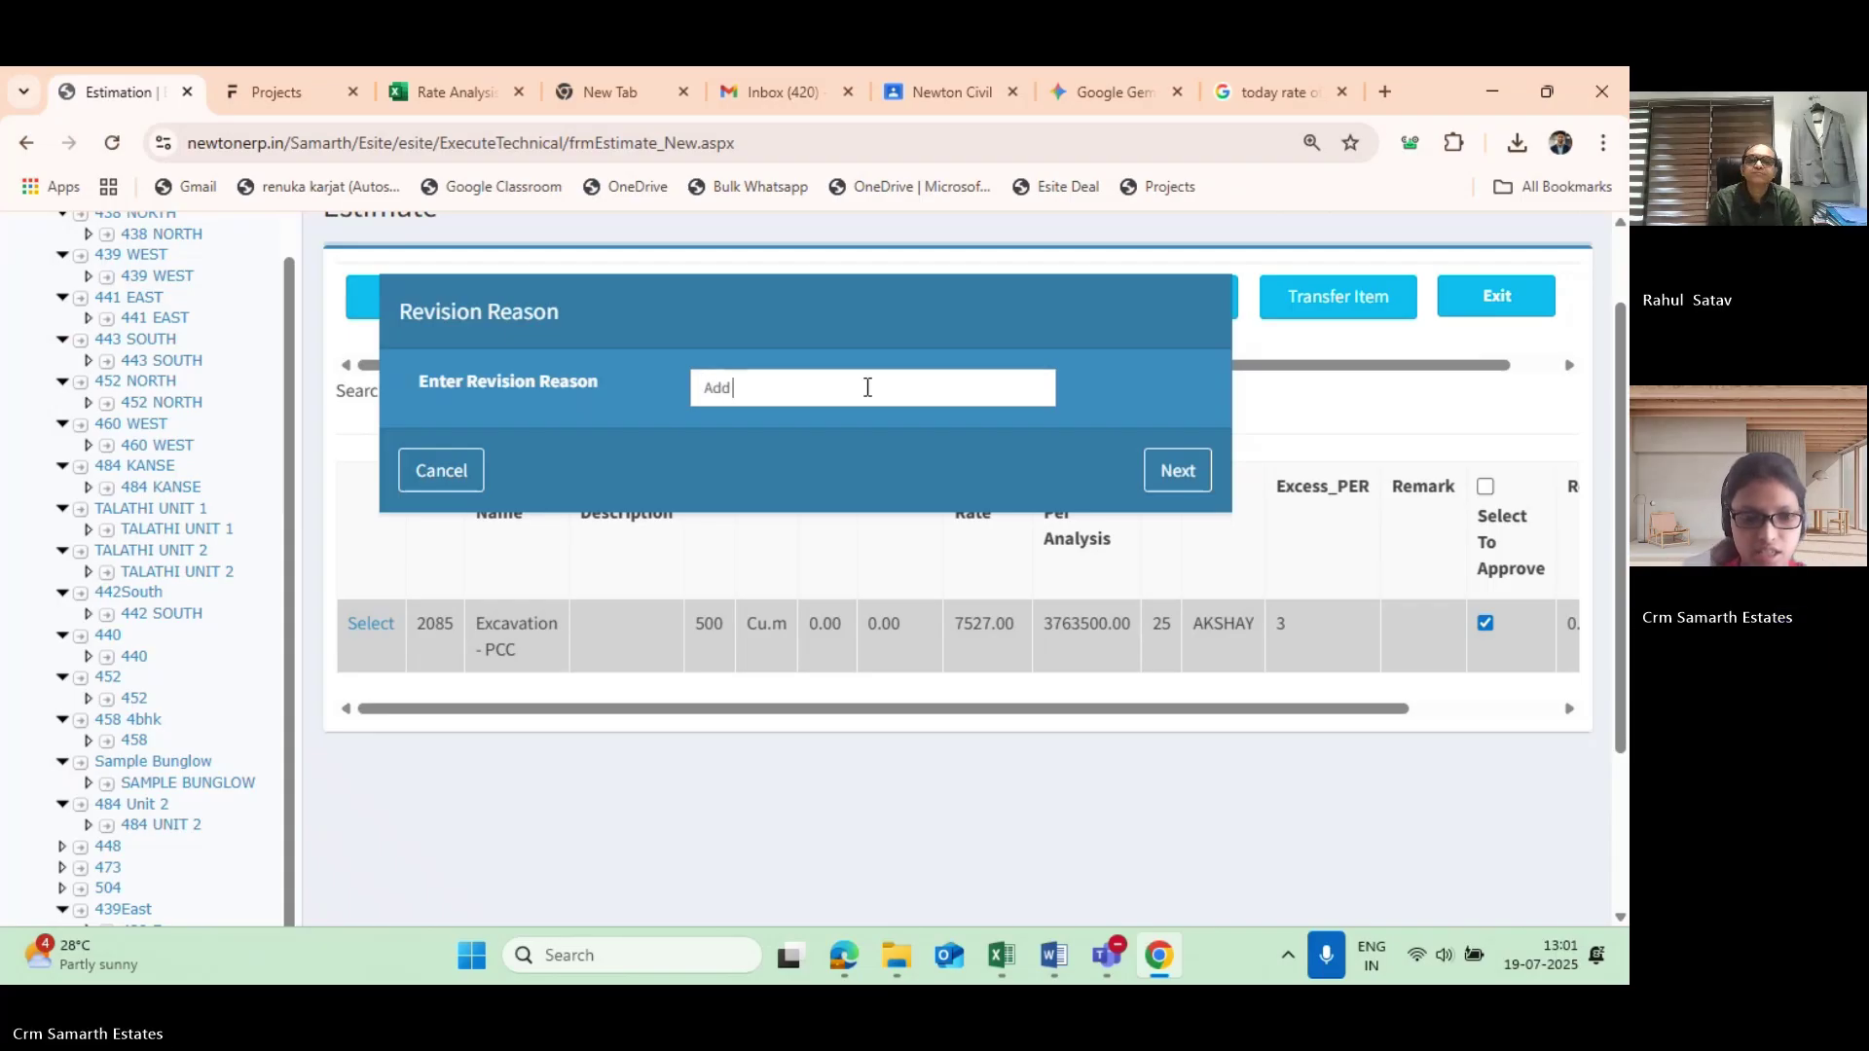
text( Q)
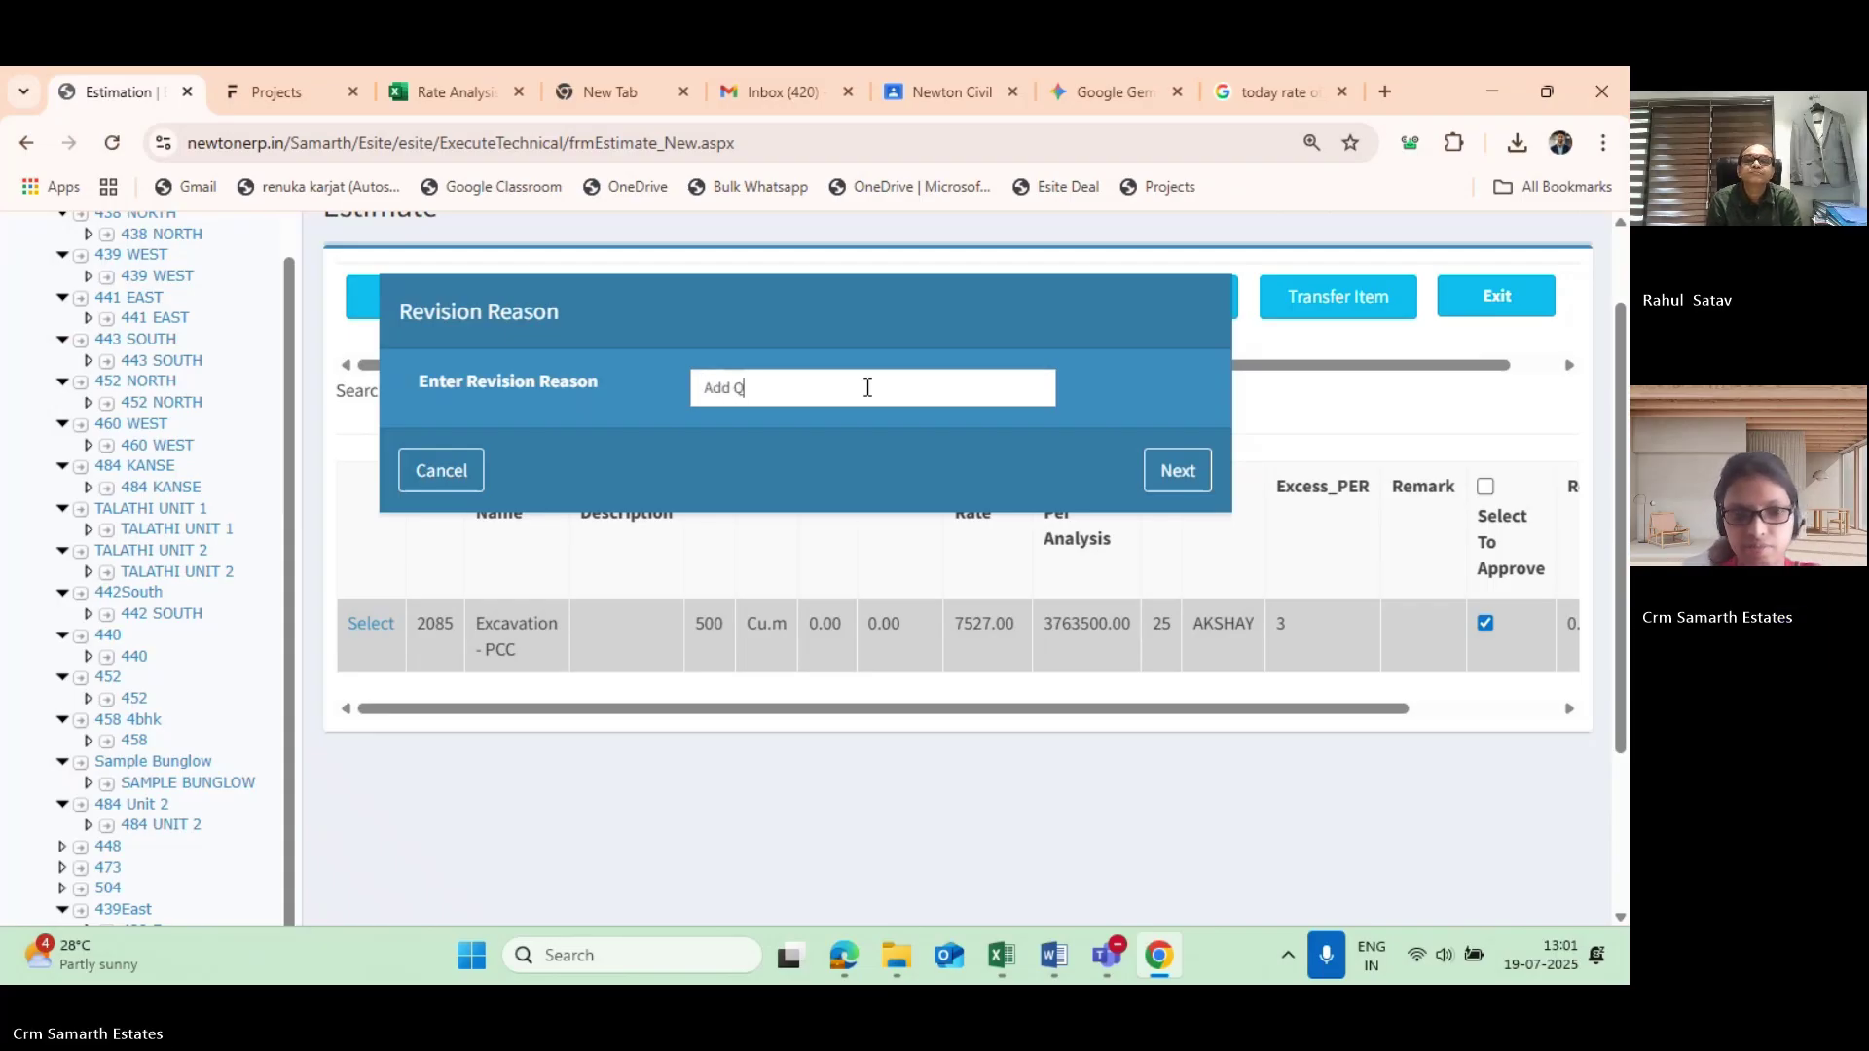
text(uantity)
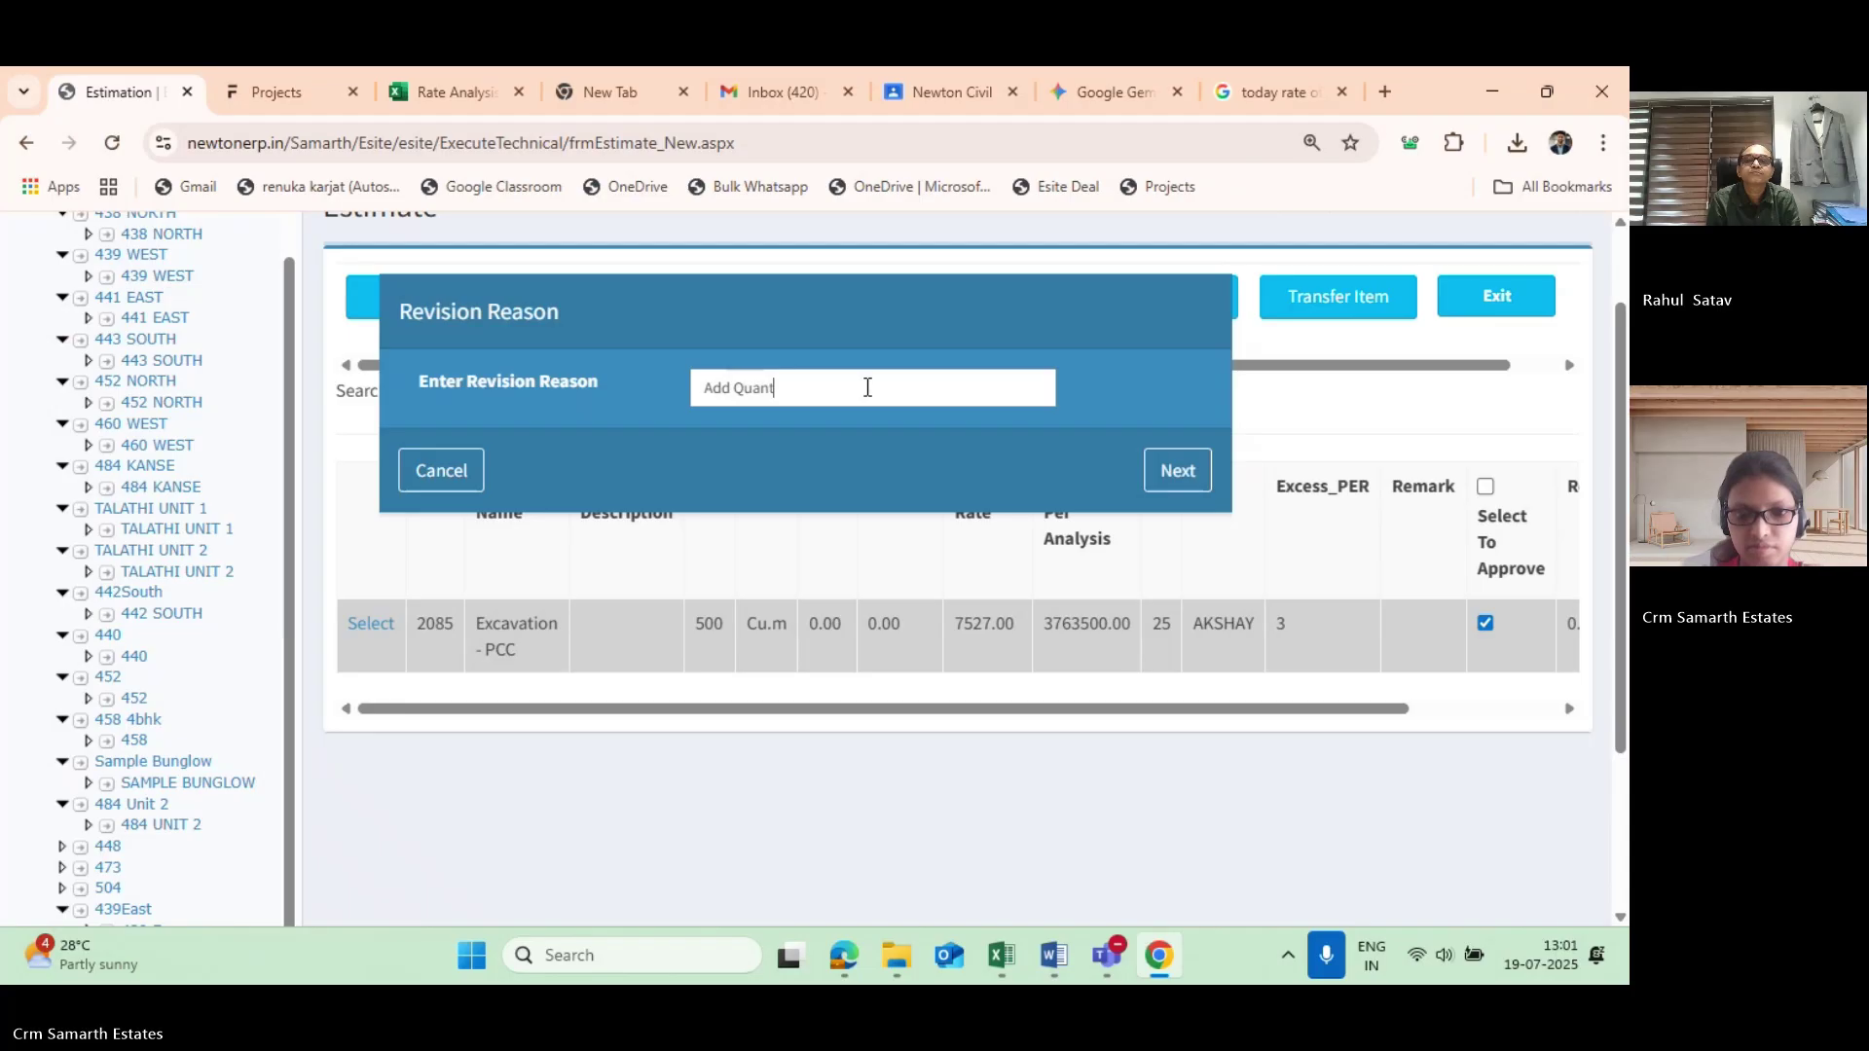
click(1172, 475)
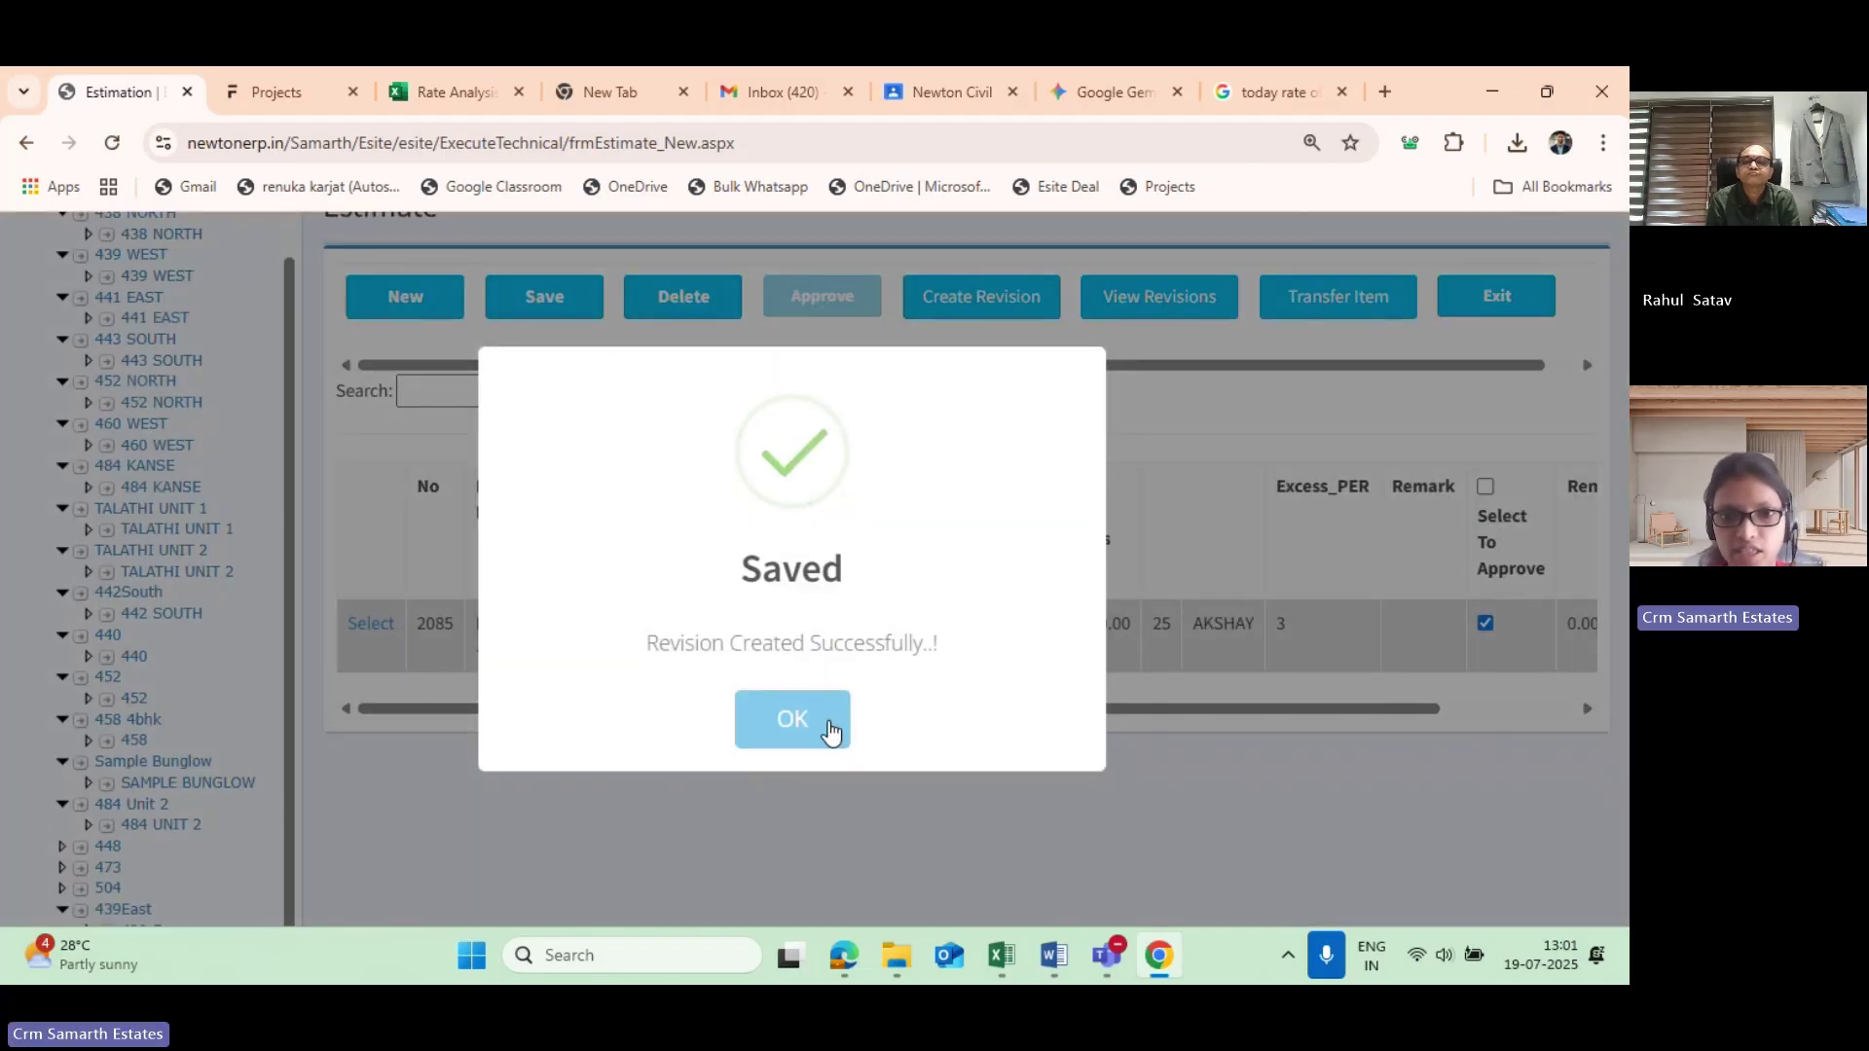
click(830, 731)
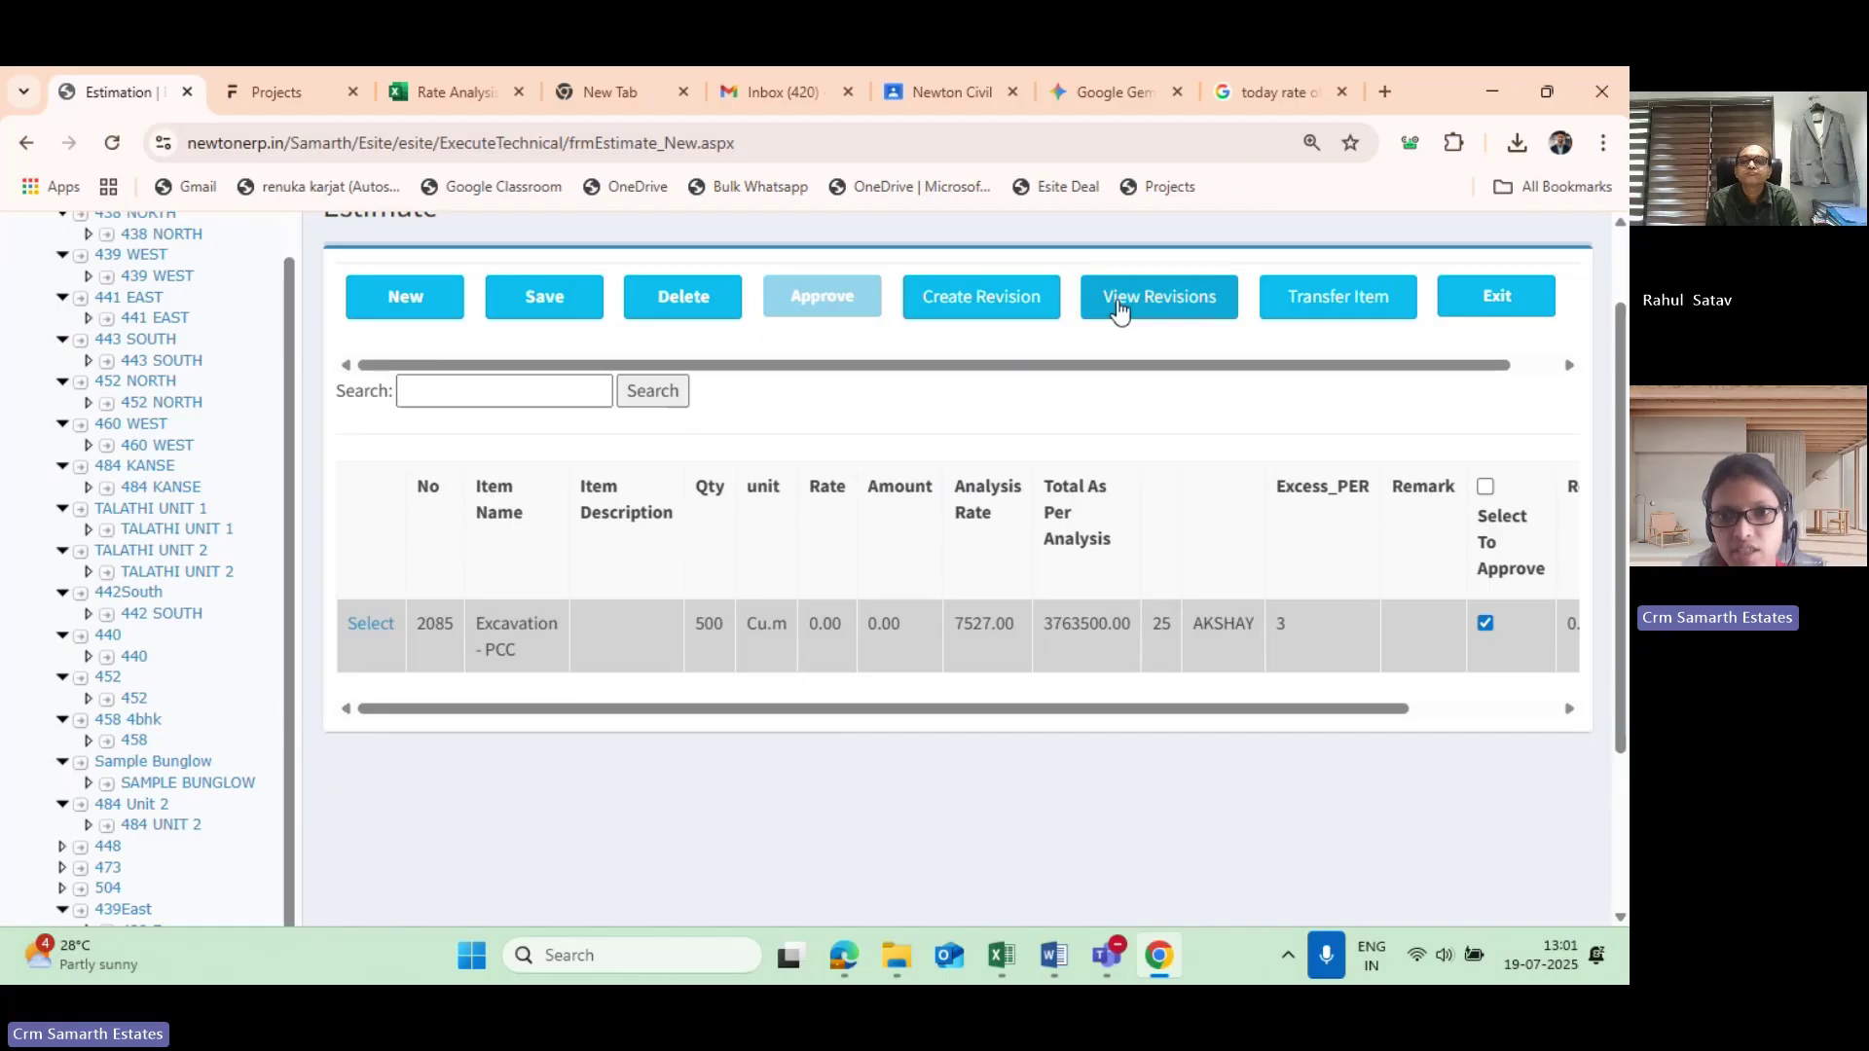
Open the Excavation - PCC row's details and review its Quantity and Excess % fields.
click(373, 625)
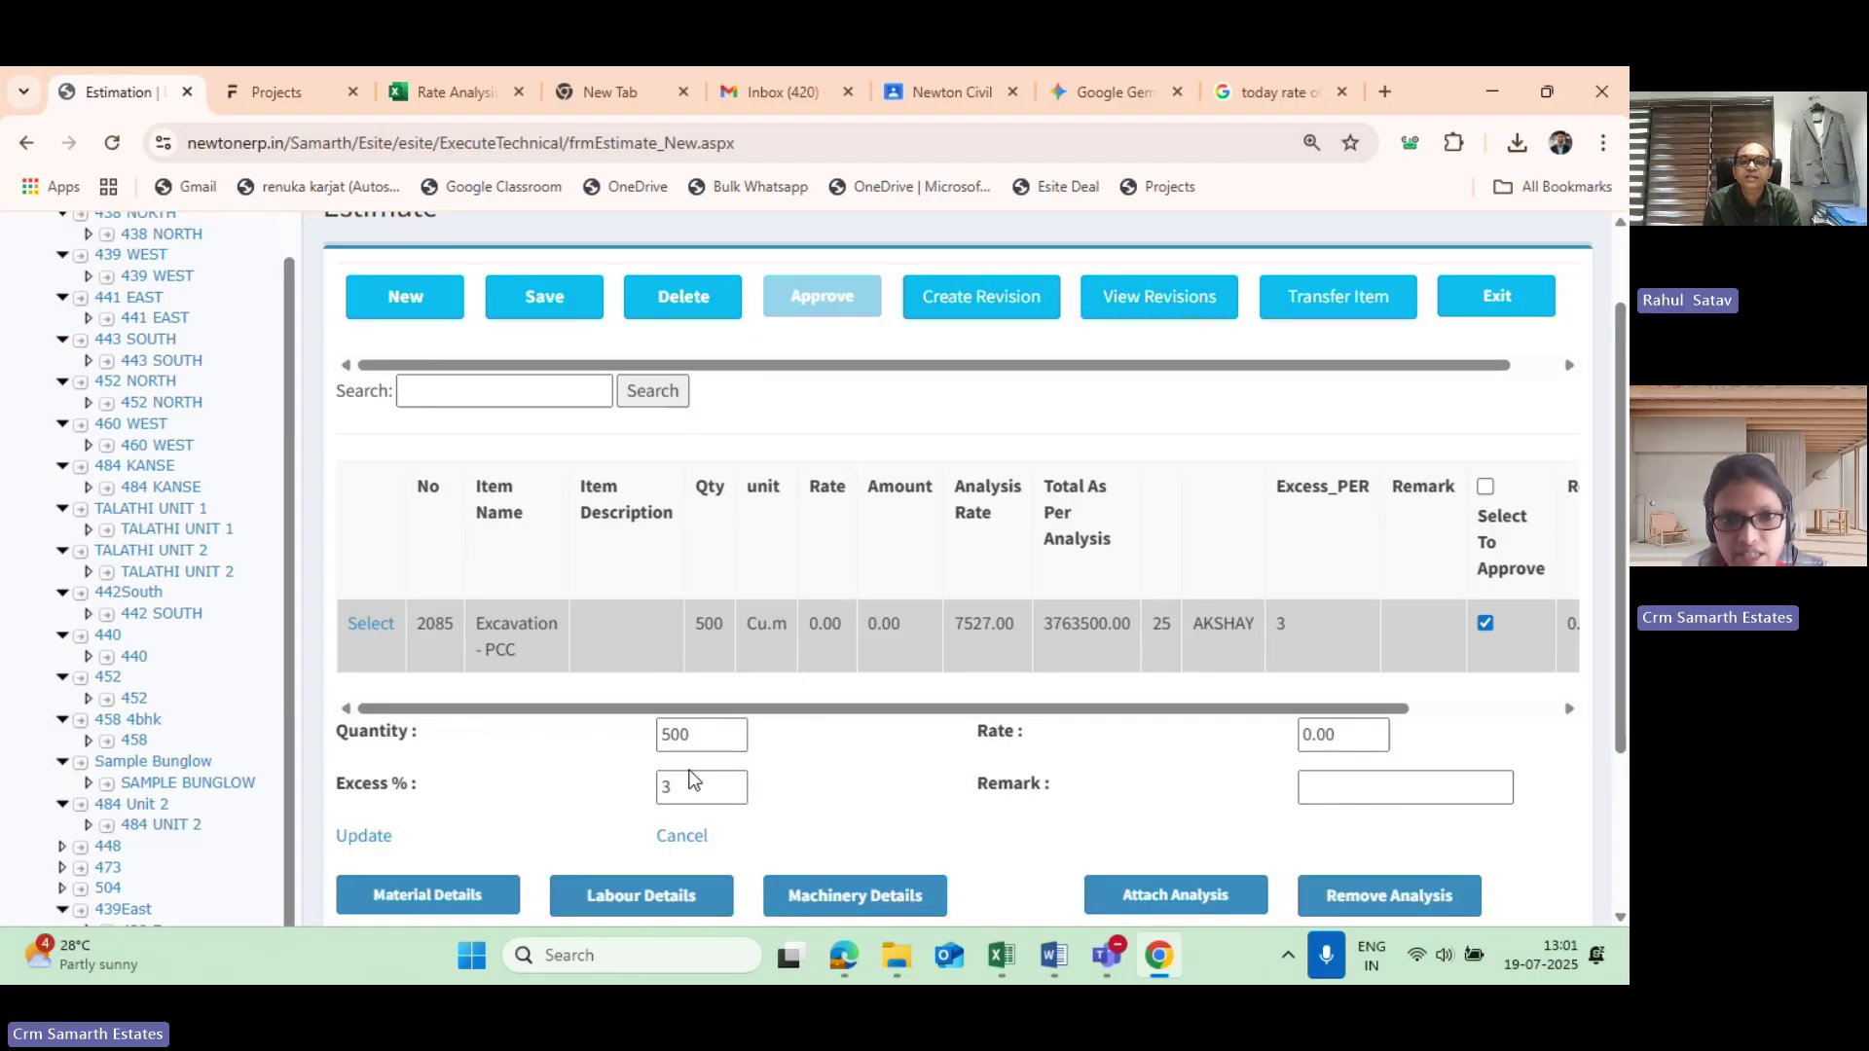
scroll(693, 778, down, 2)
scroll(718, 668, up, 1)
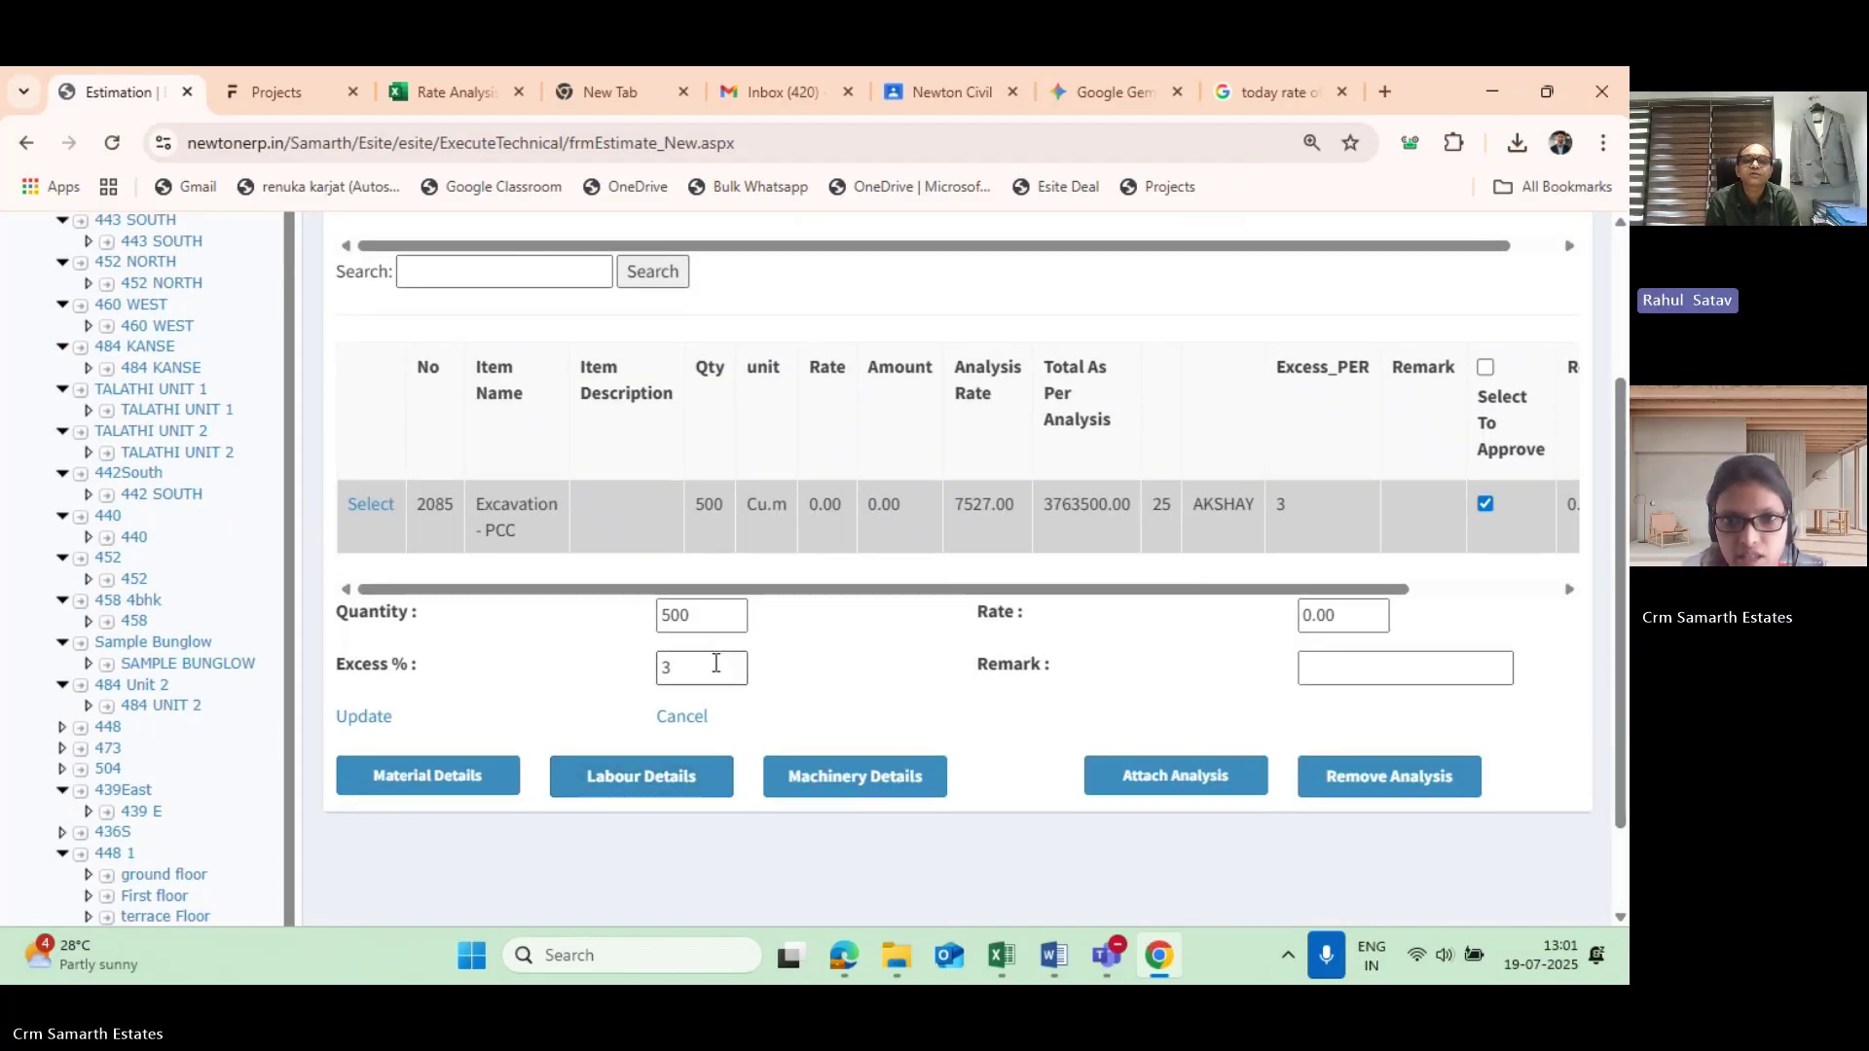
scroll(725, 653, up, 2)
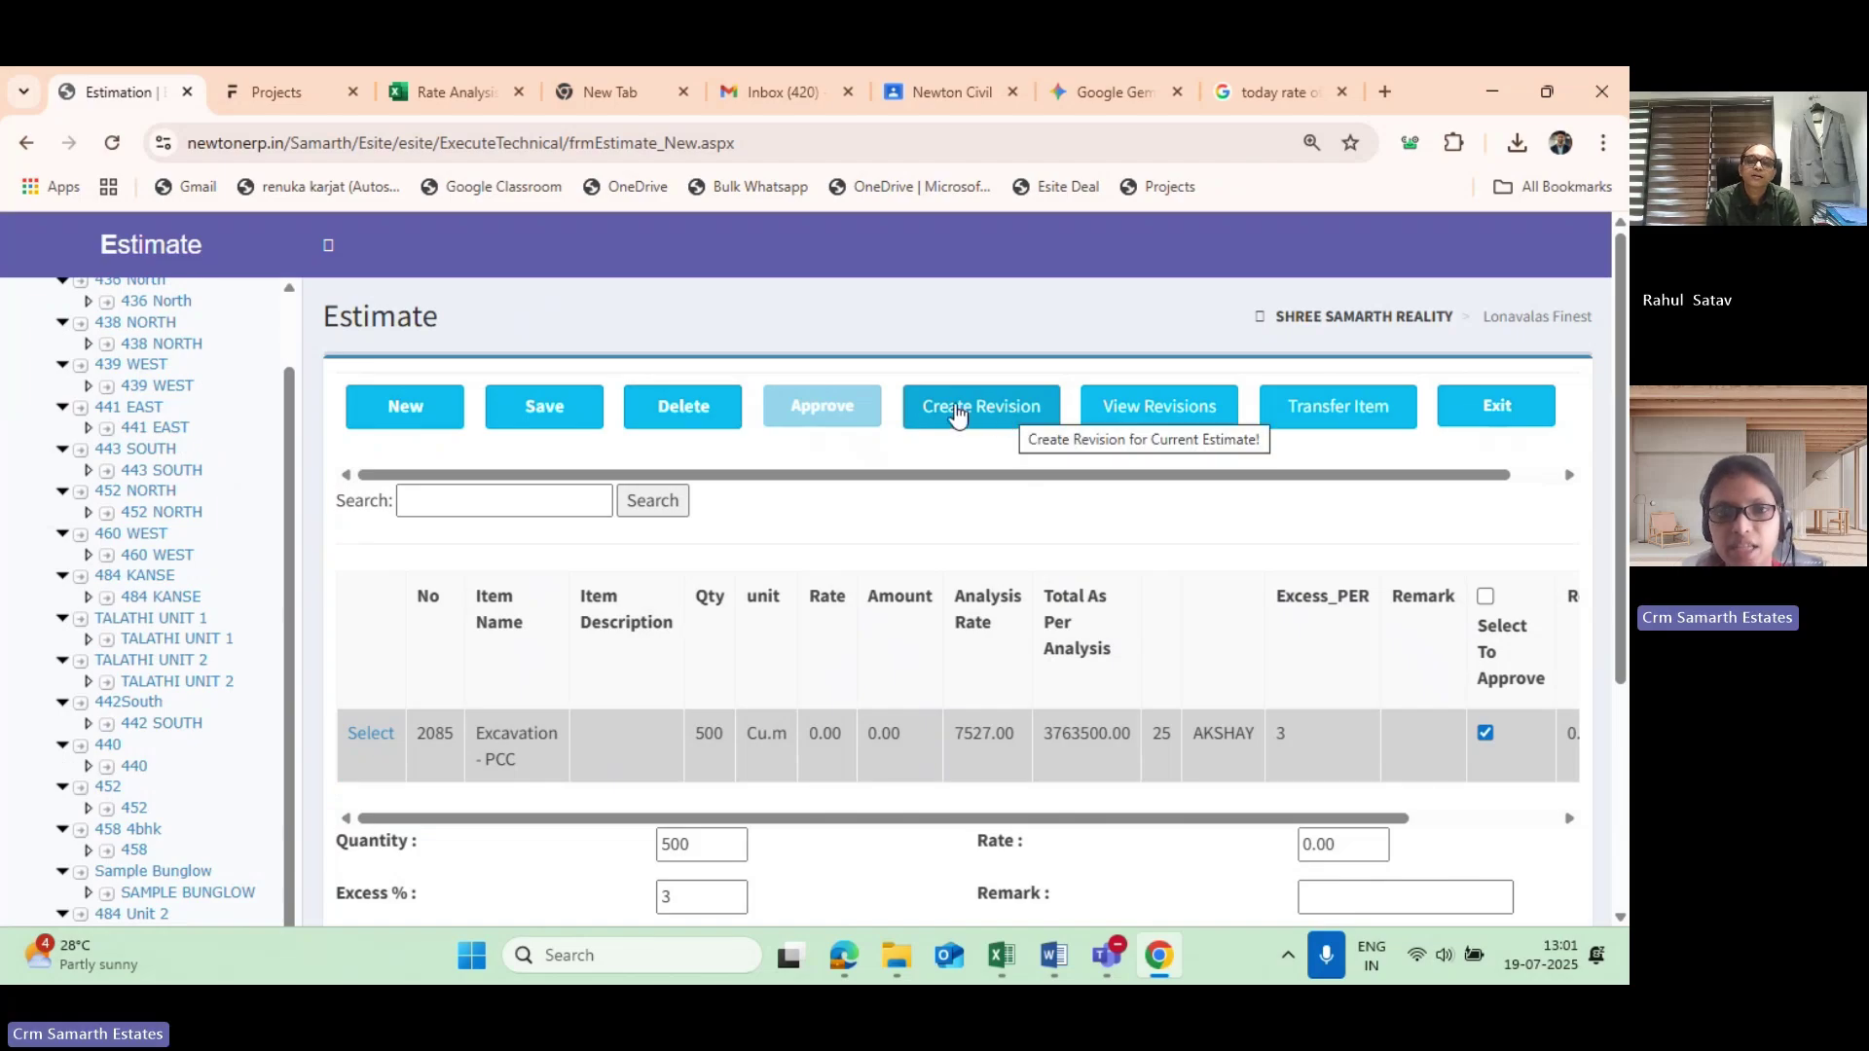
scroll(698, 460, down, 3)
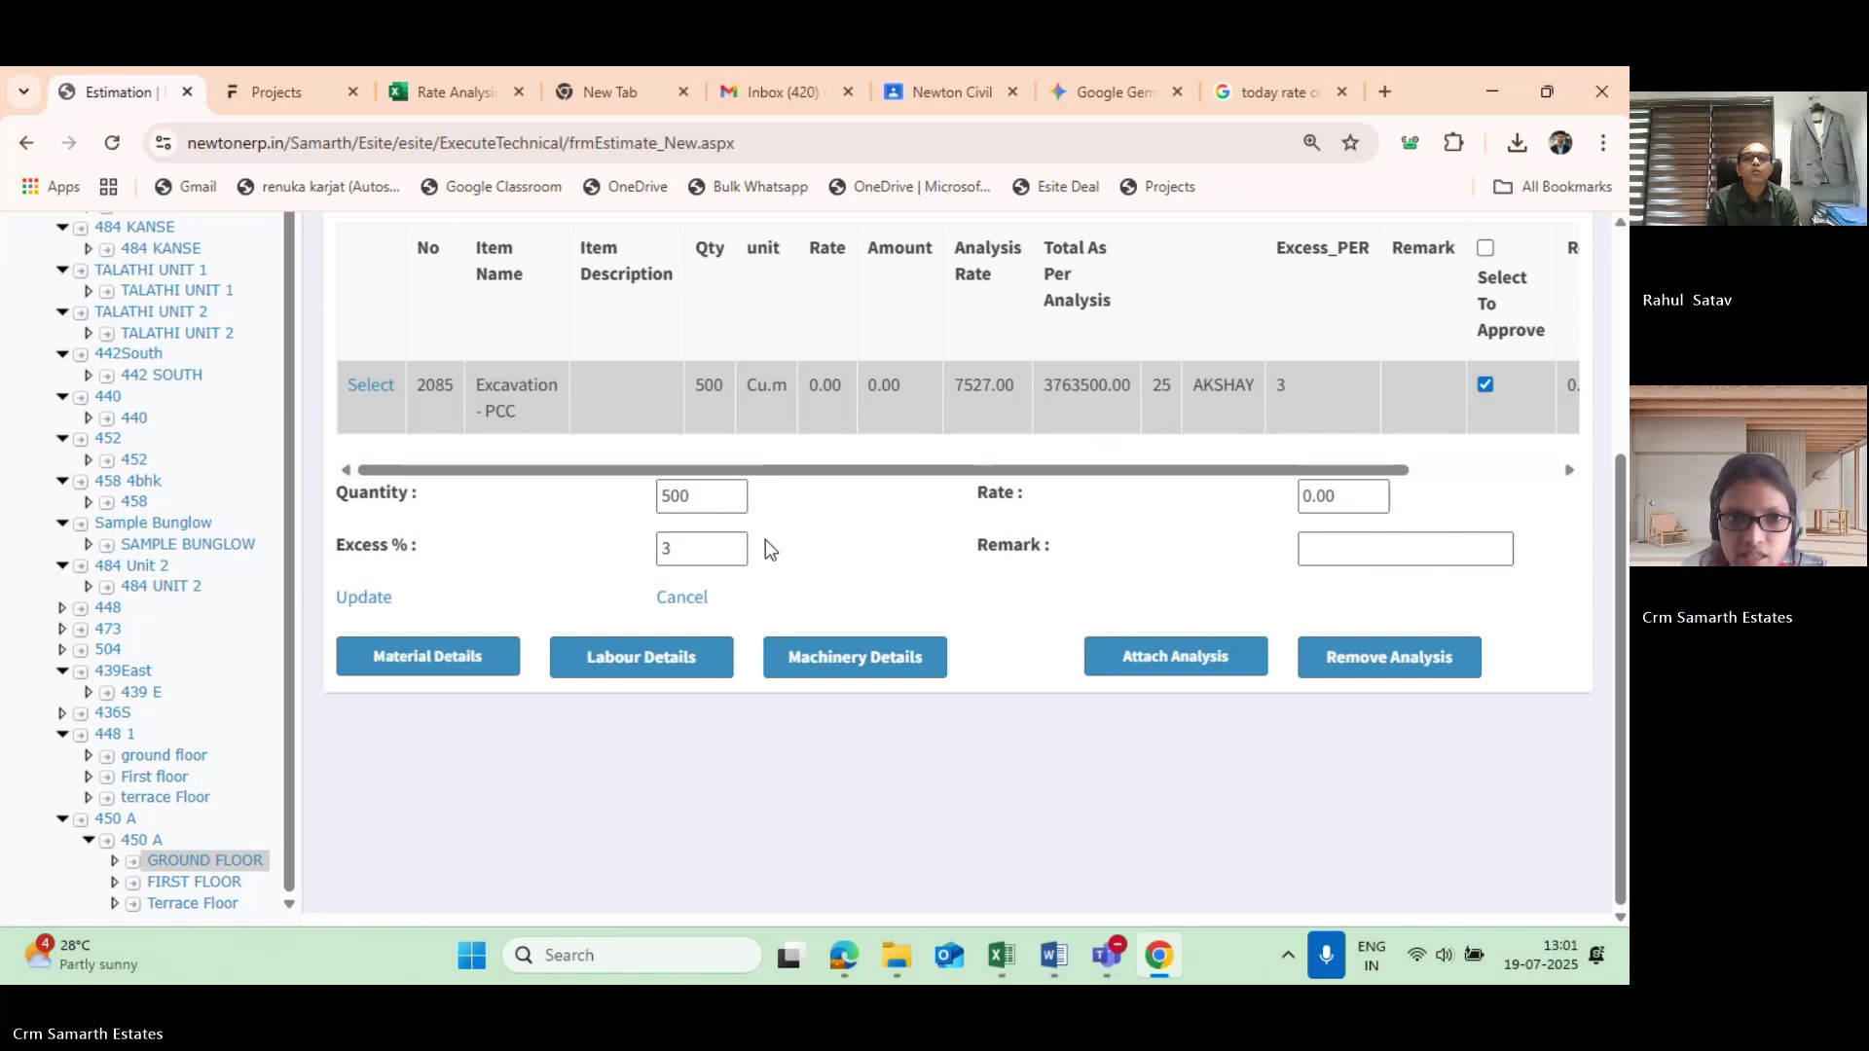
scroll(822, 557, up, 3)
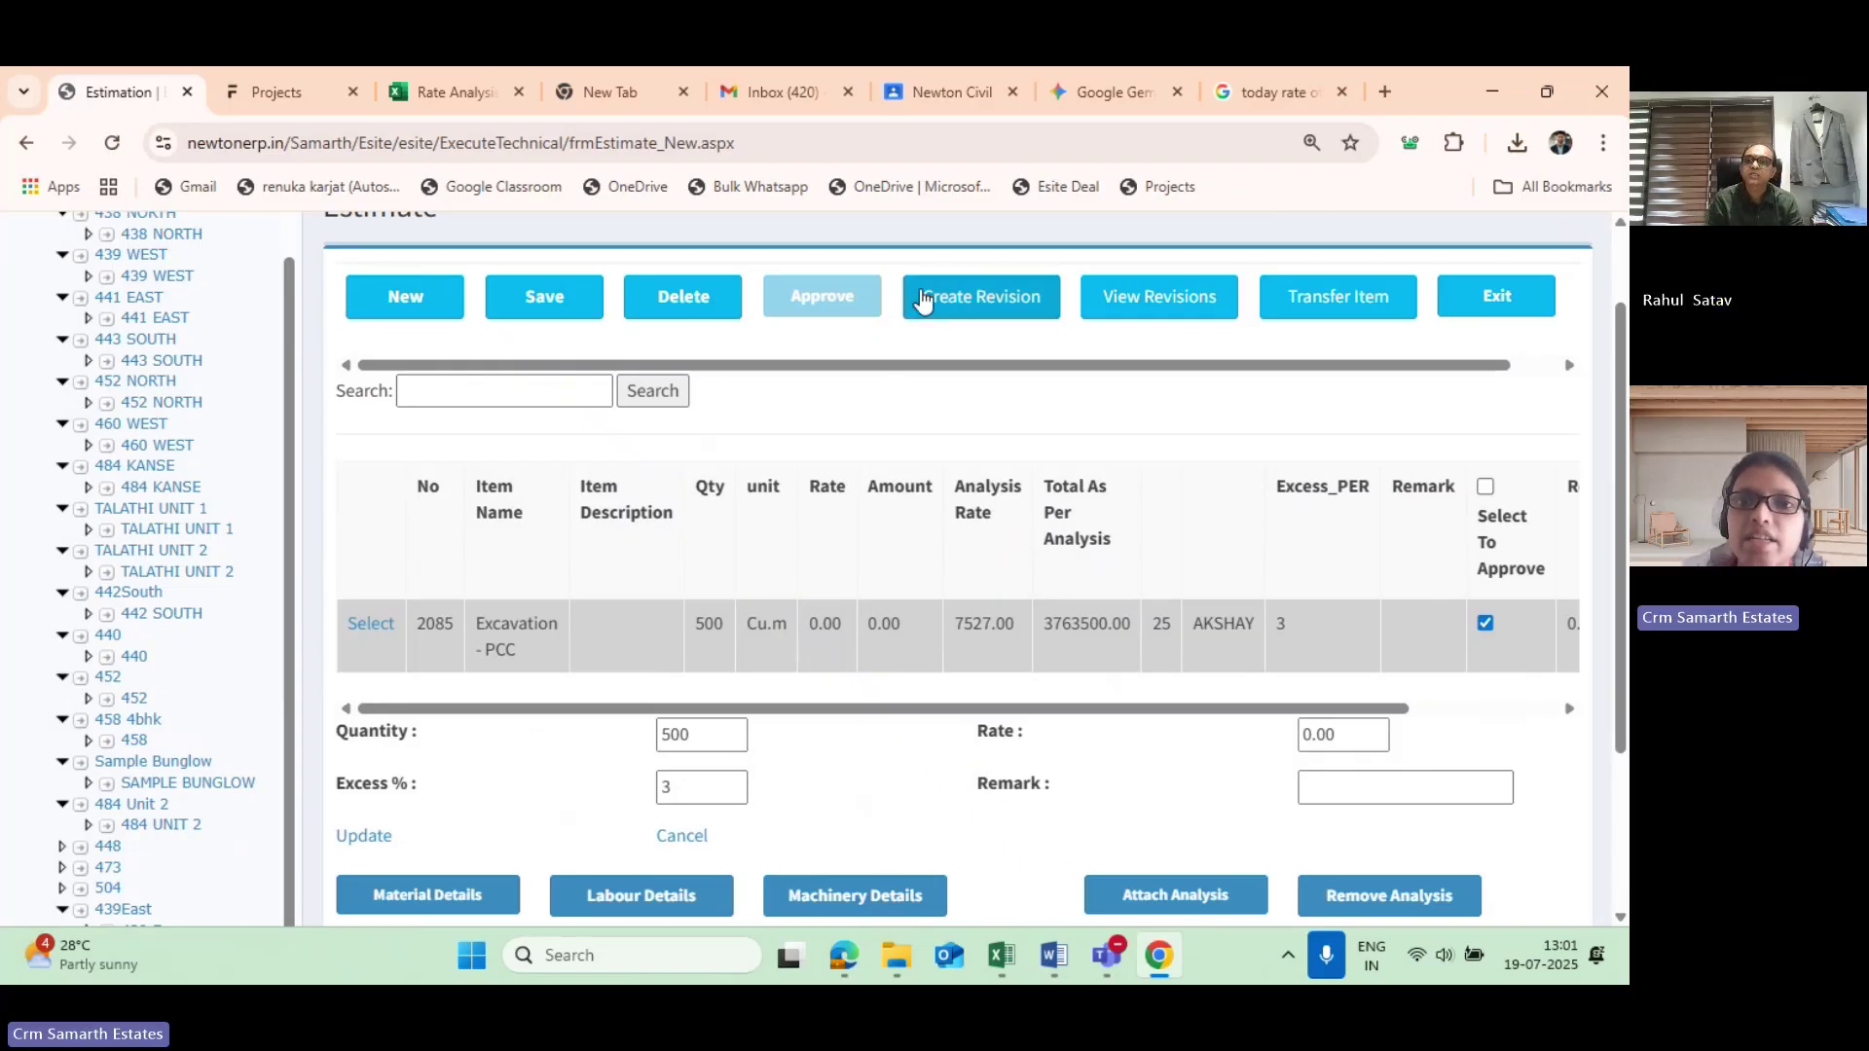
scroll(960, 564, down, 2)
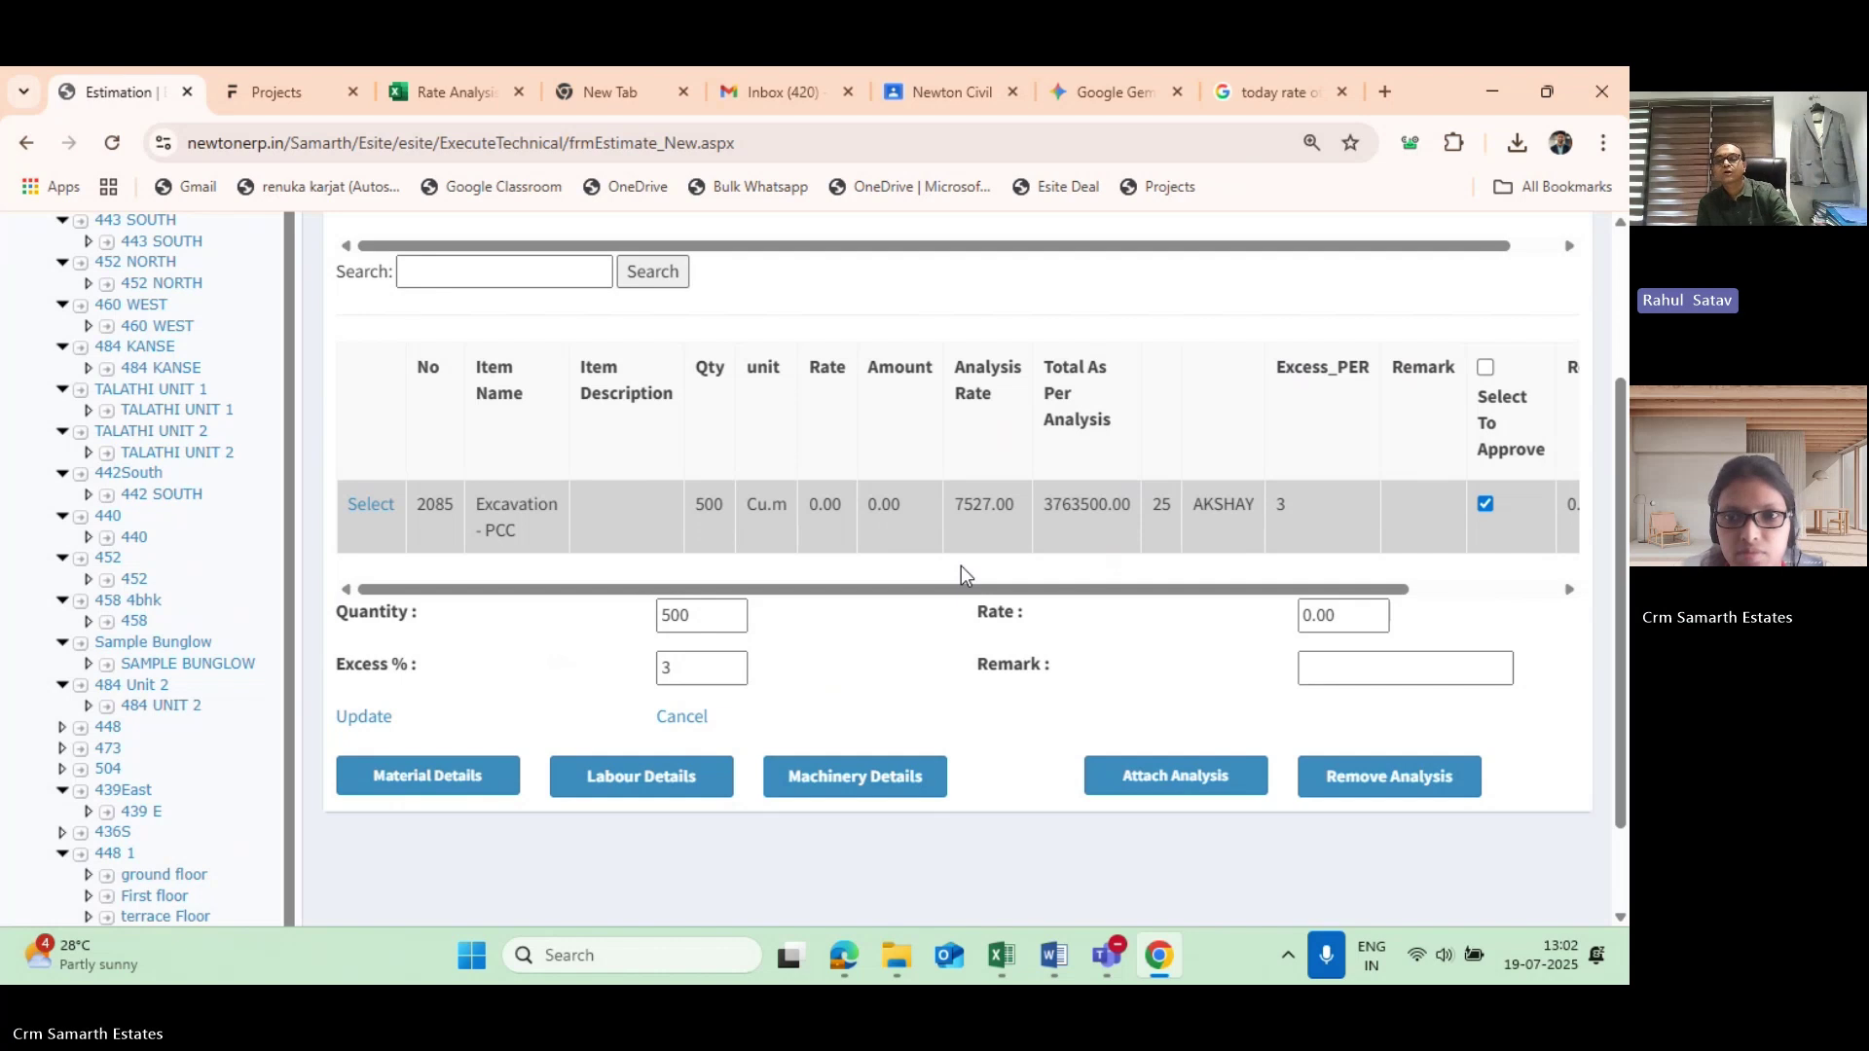
Bring up the Revision Reason prompt for a new revision, examine its reason field and cancel without creating the revision.
scroll(1030, 536, up, 3)
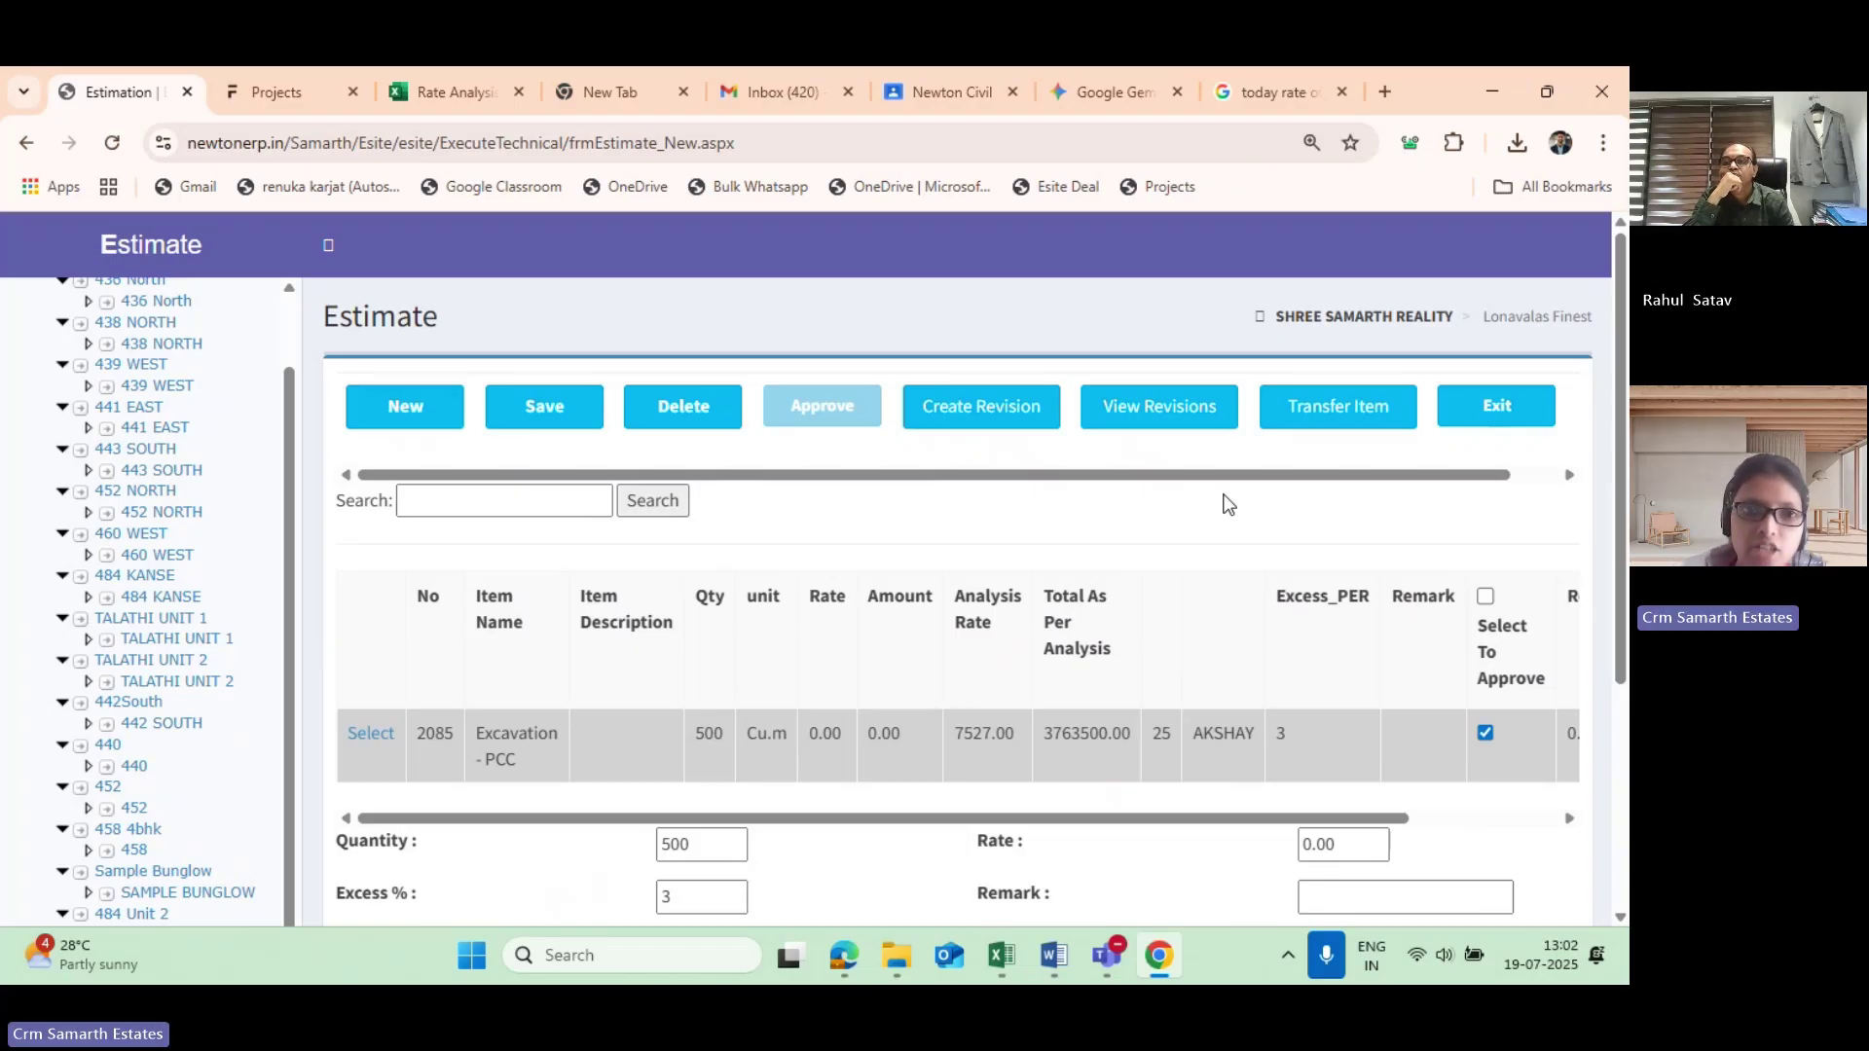
scroll(343, 695, down, 2)
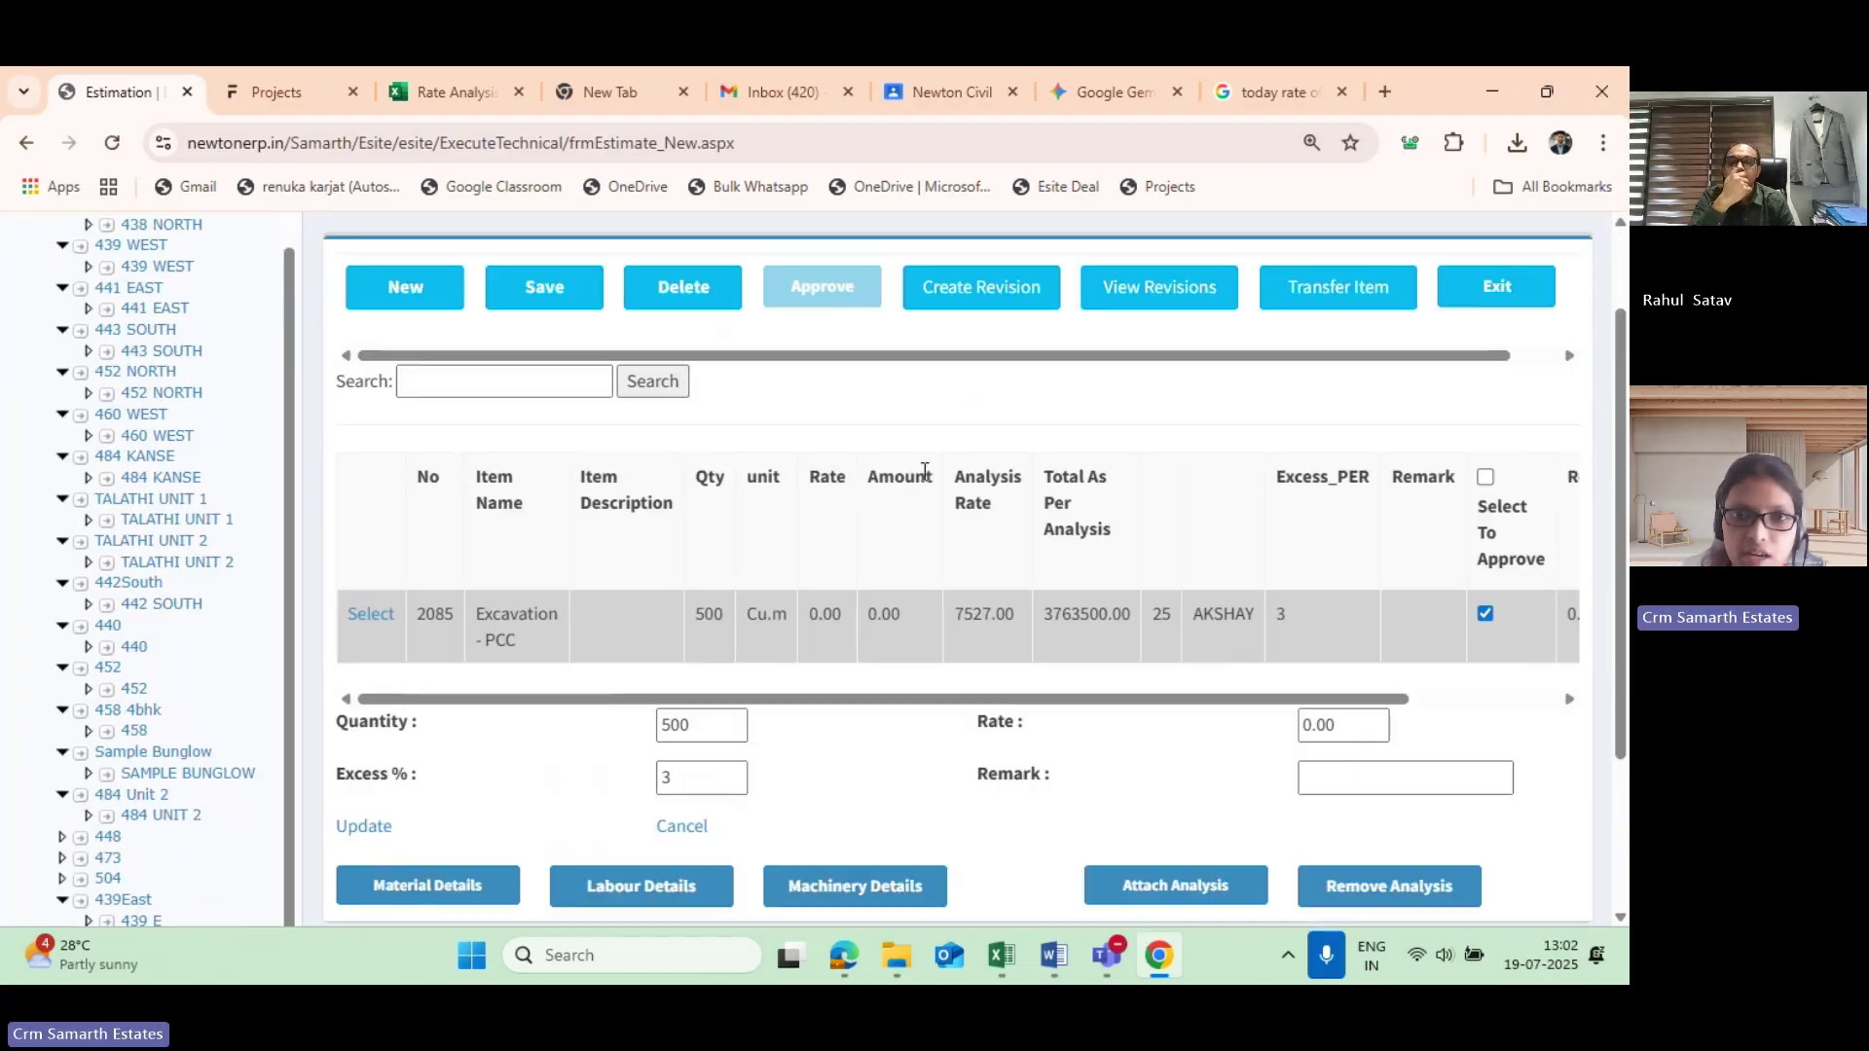
scroll(922, 469, up, 2)
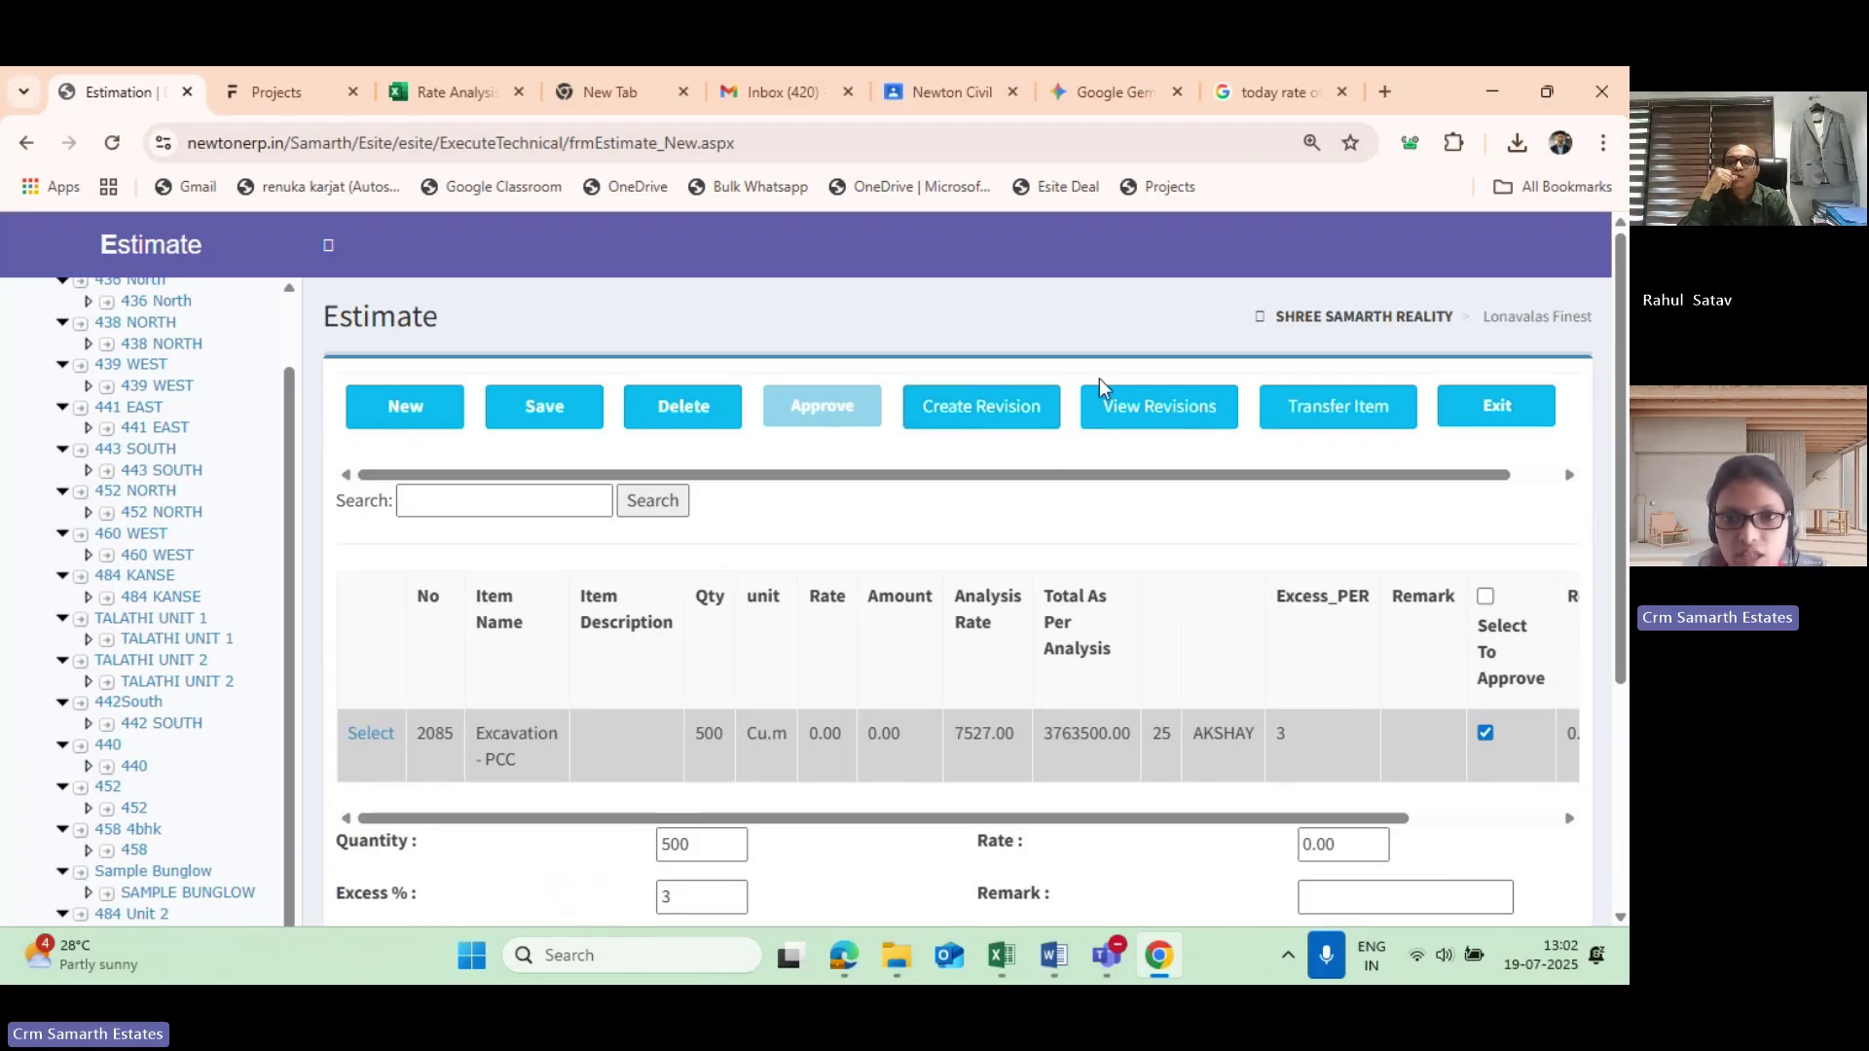
click(951, 407)
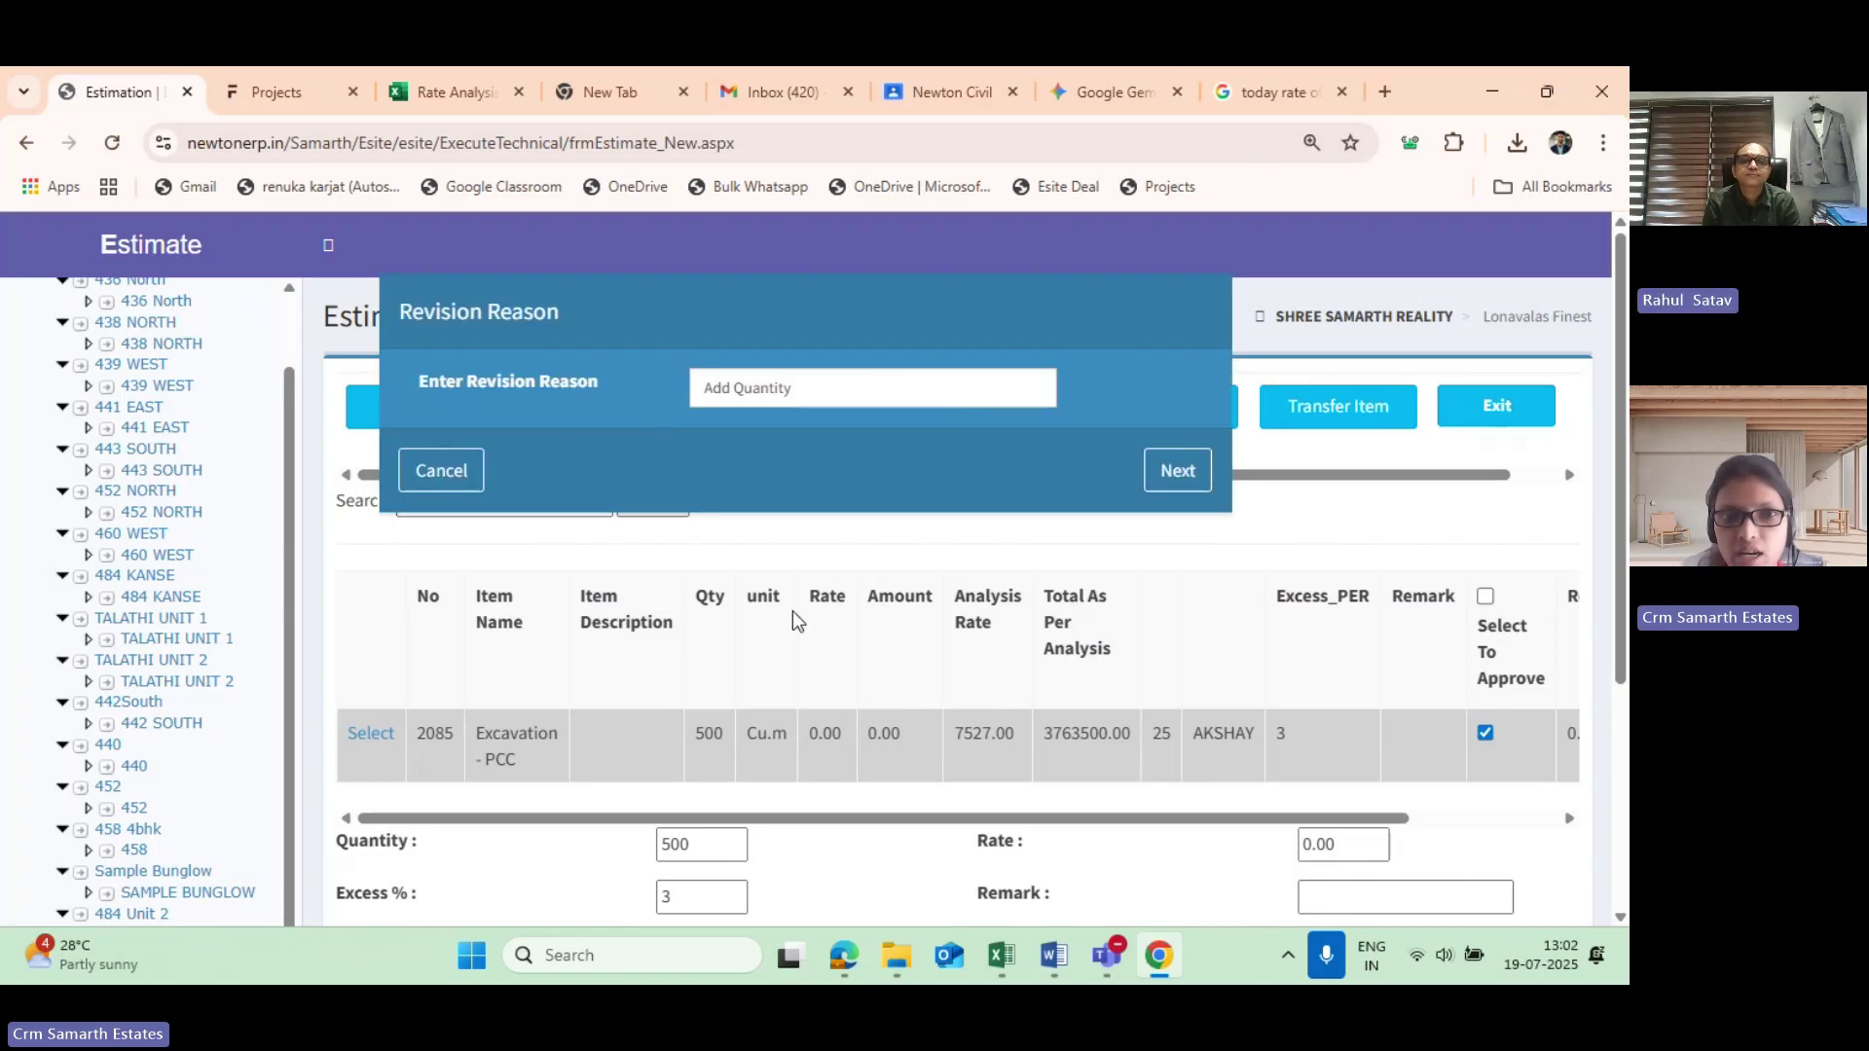
click(438, 472)
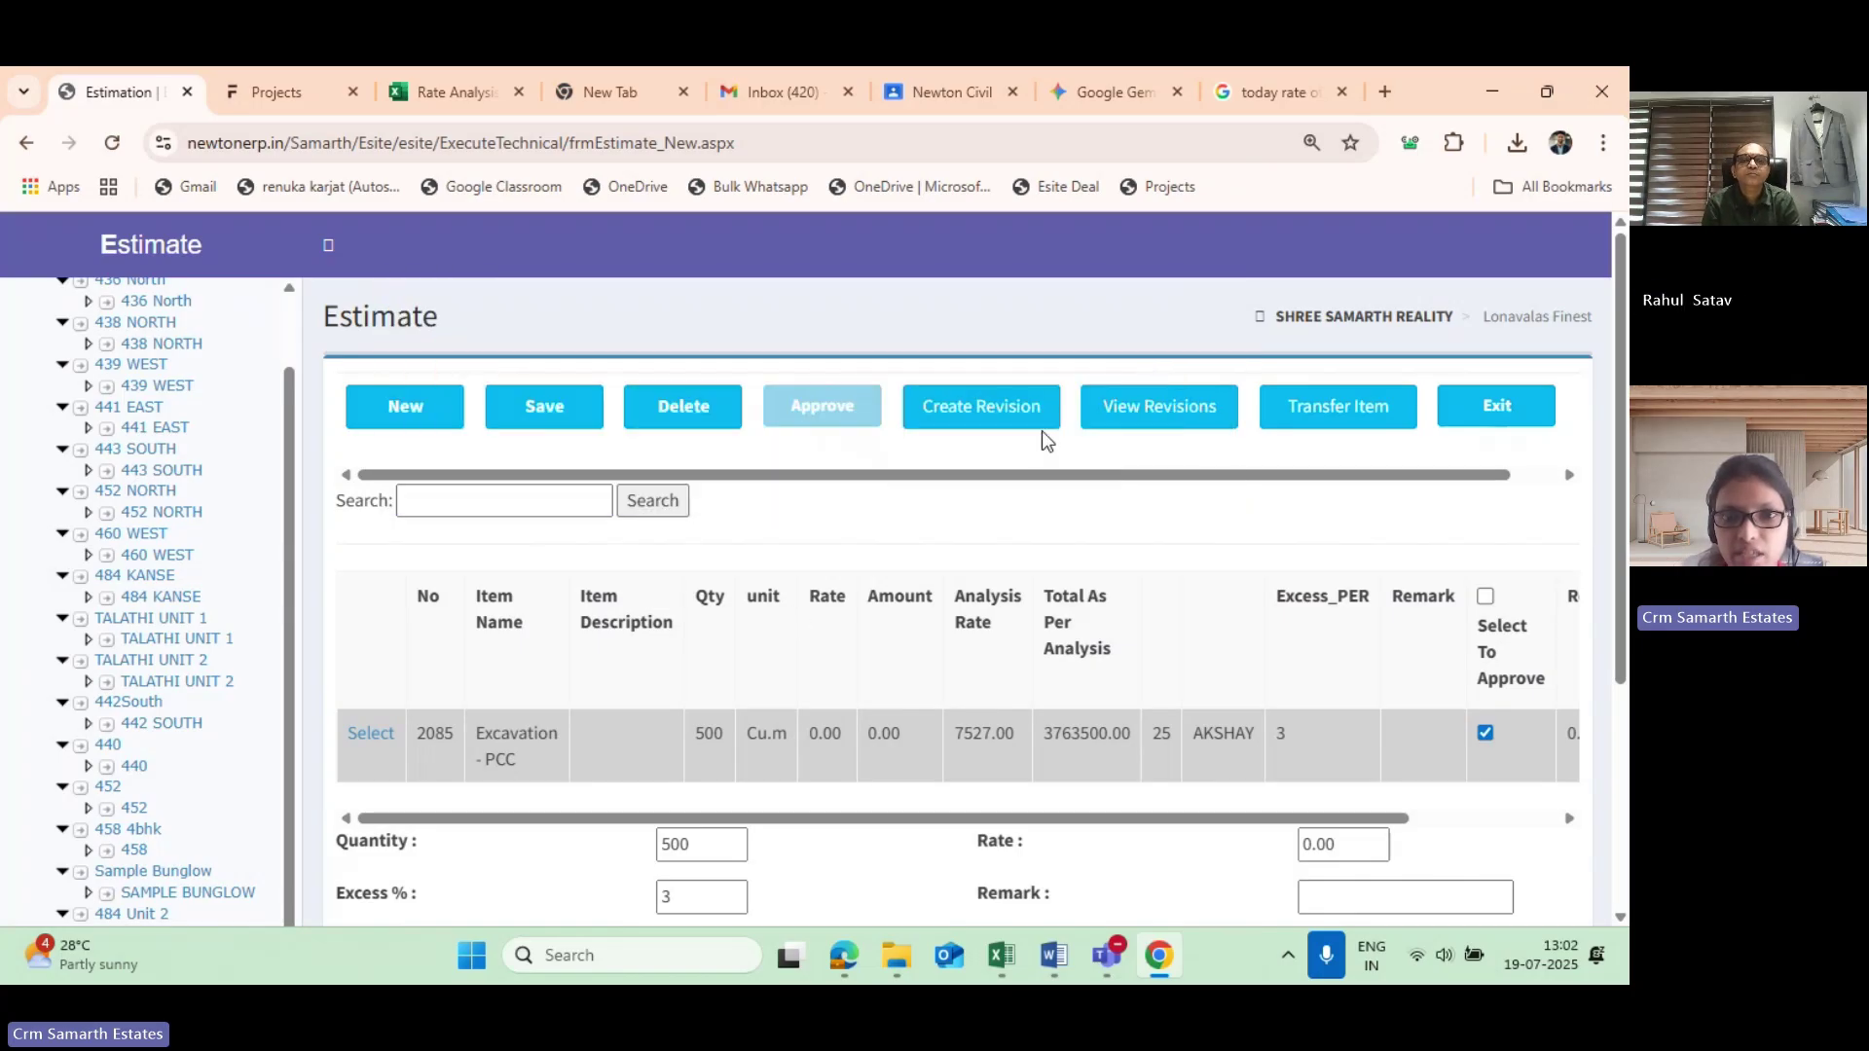
click(982, 417)
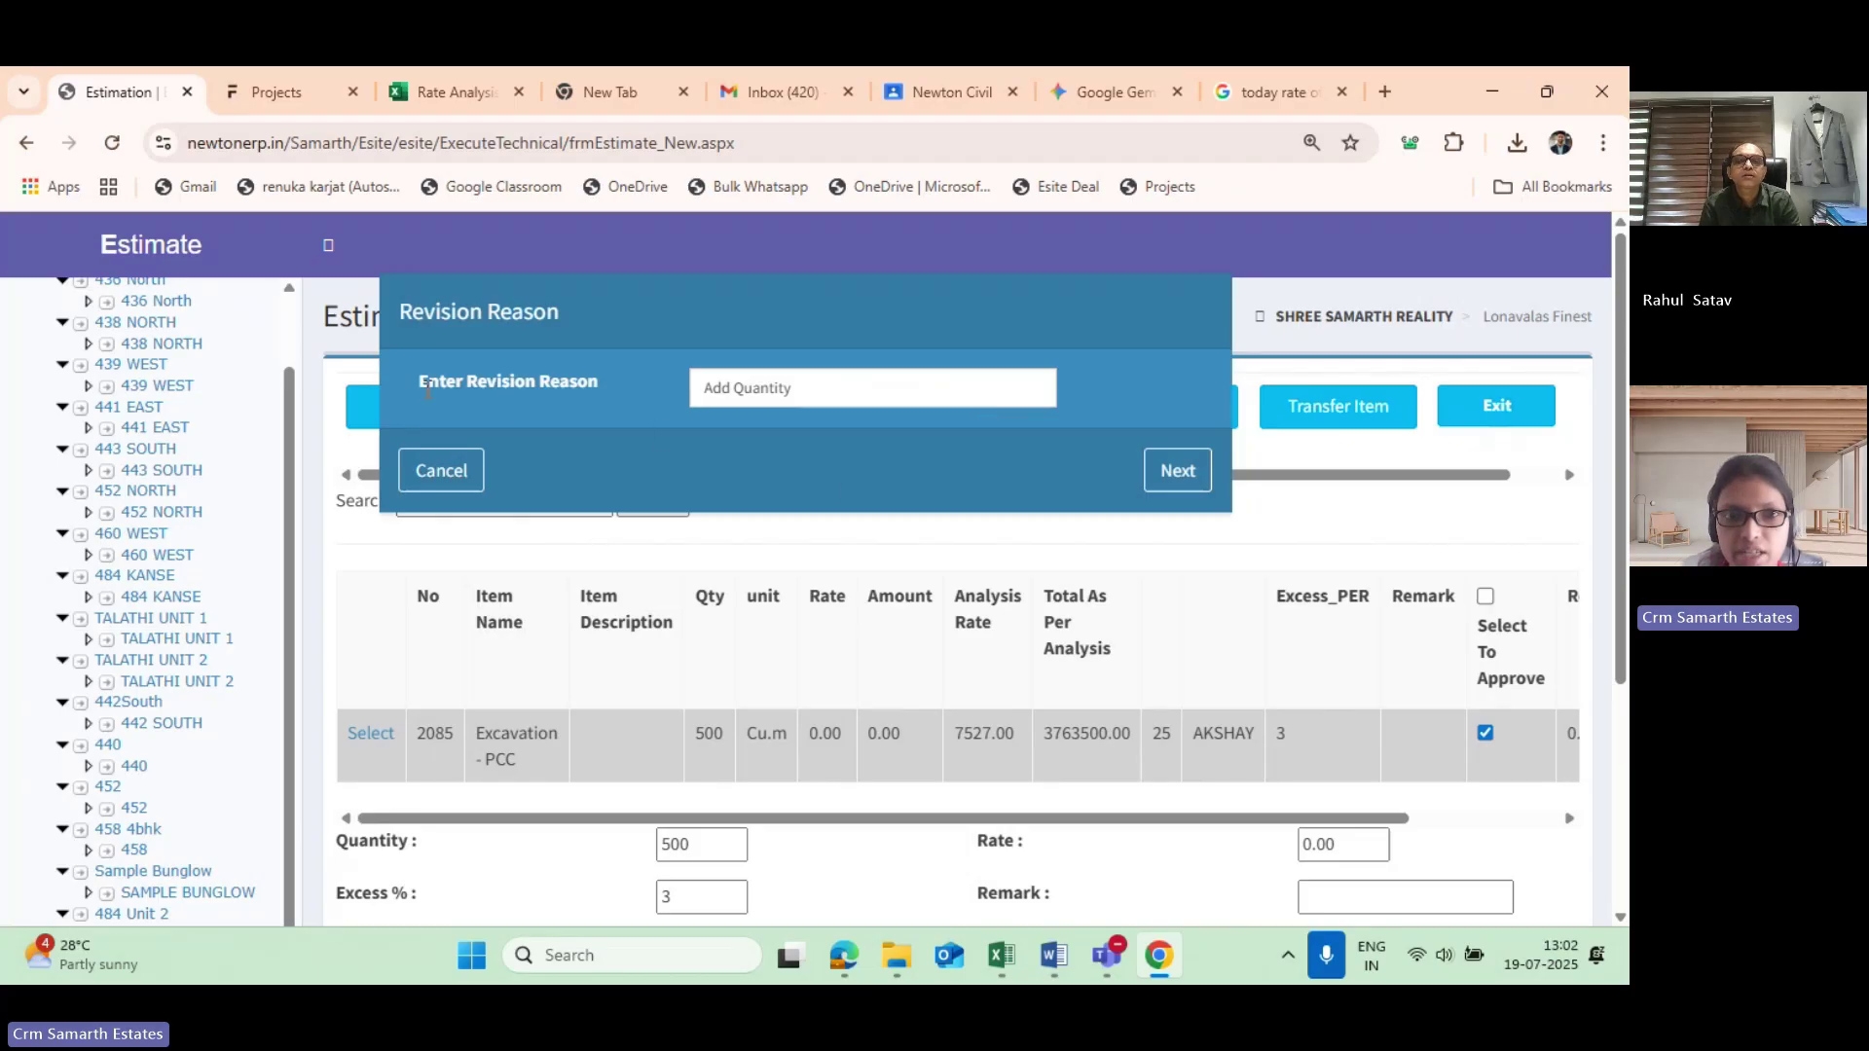
drag(427, 390, 548, 390)
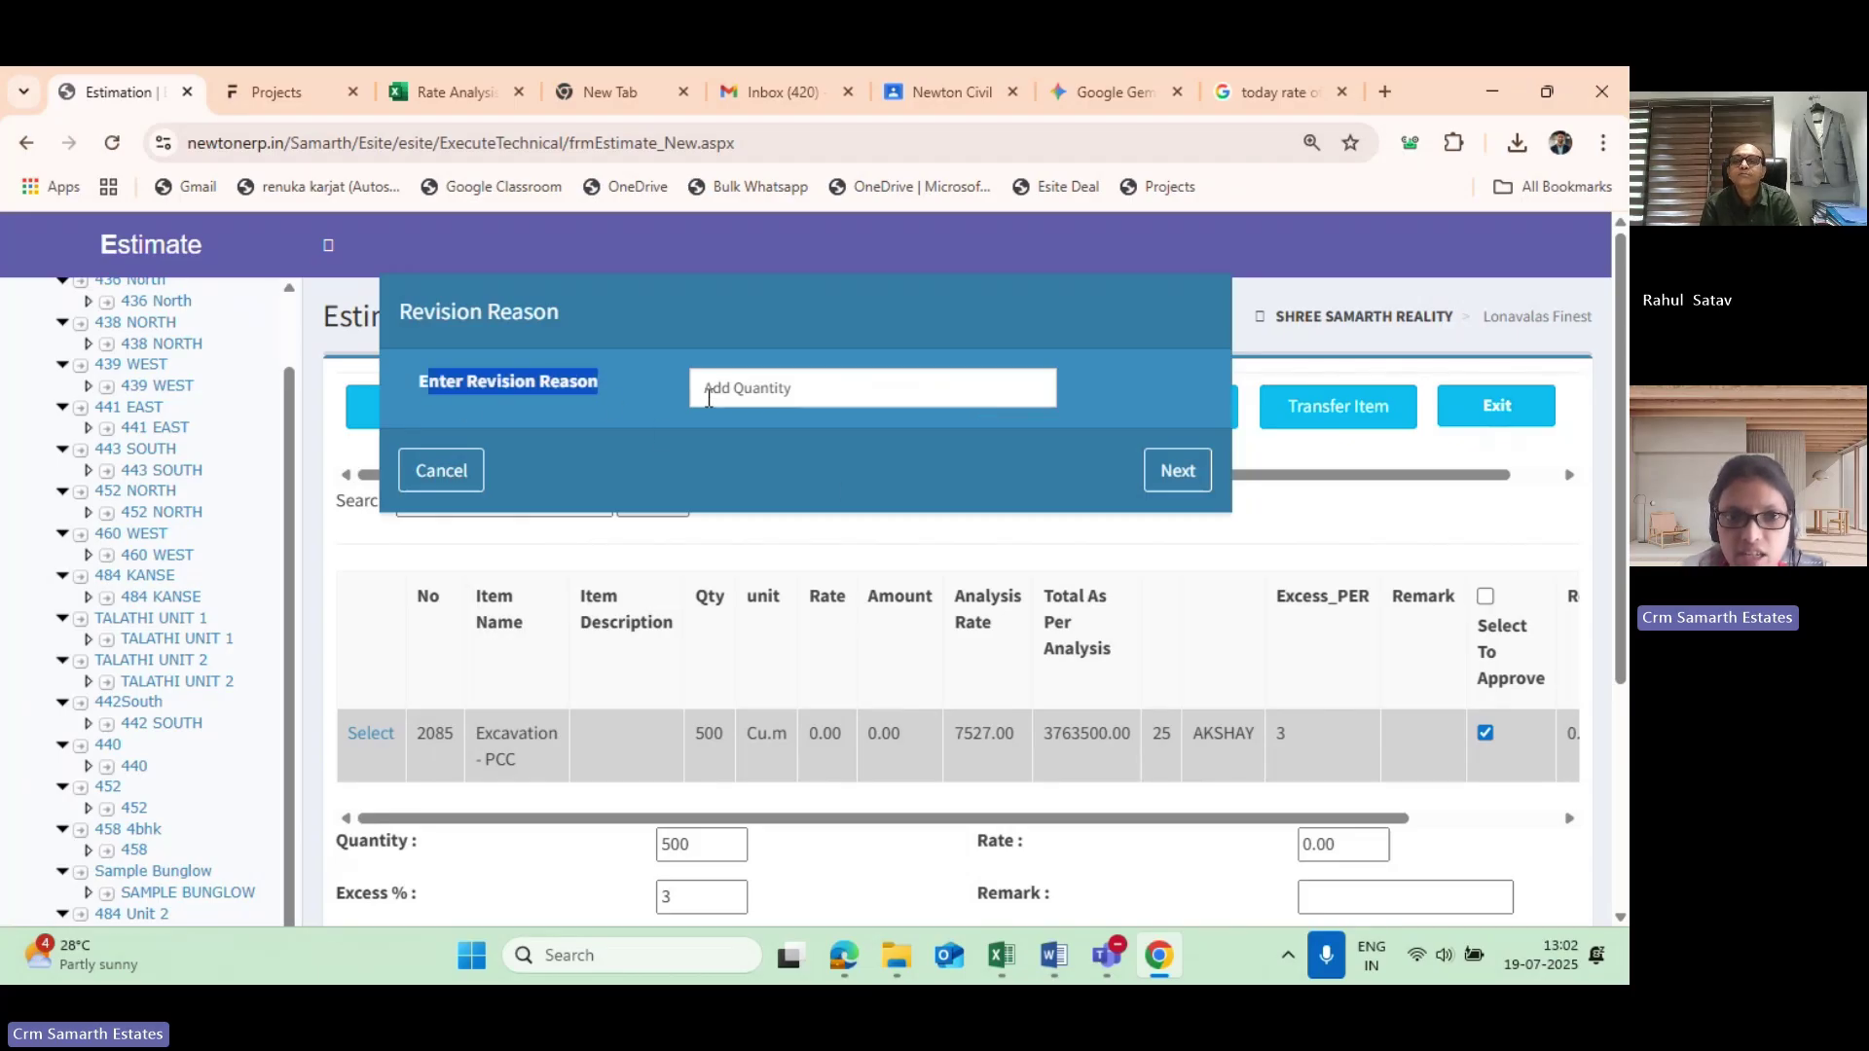
click(832, 382)
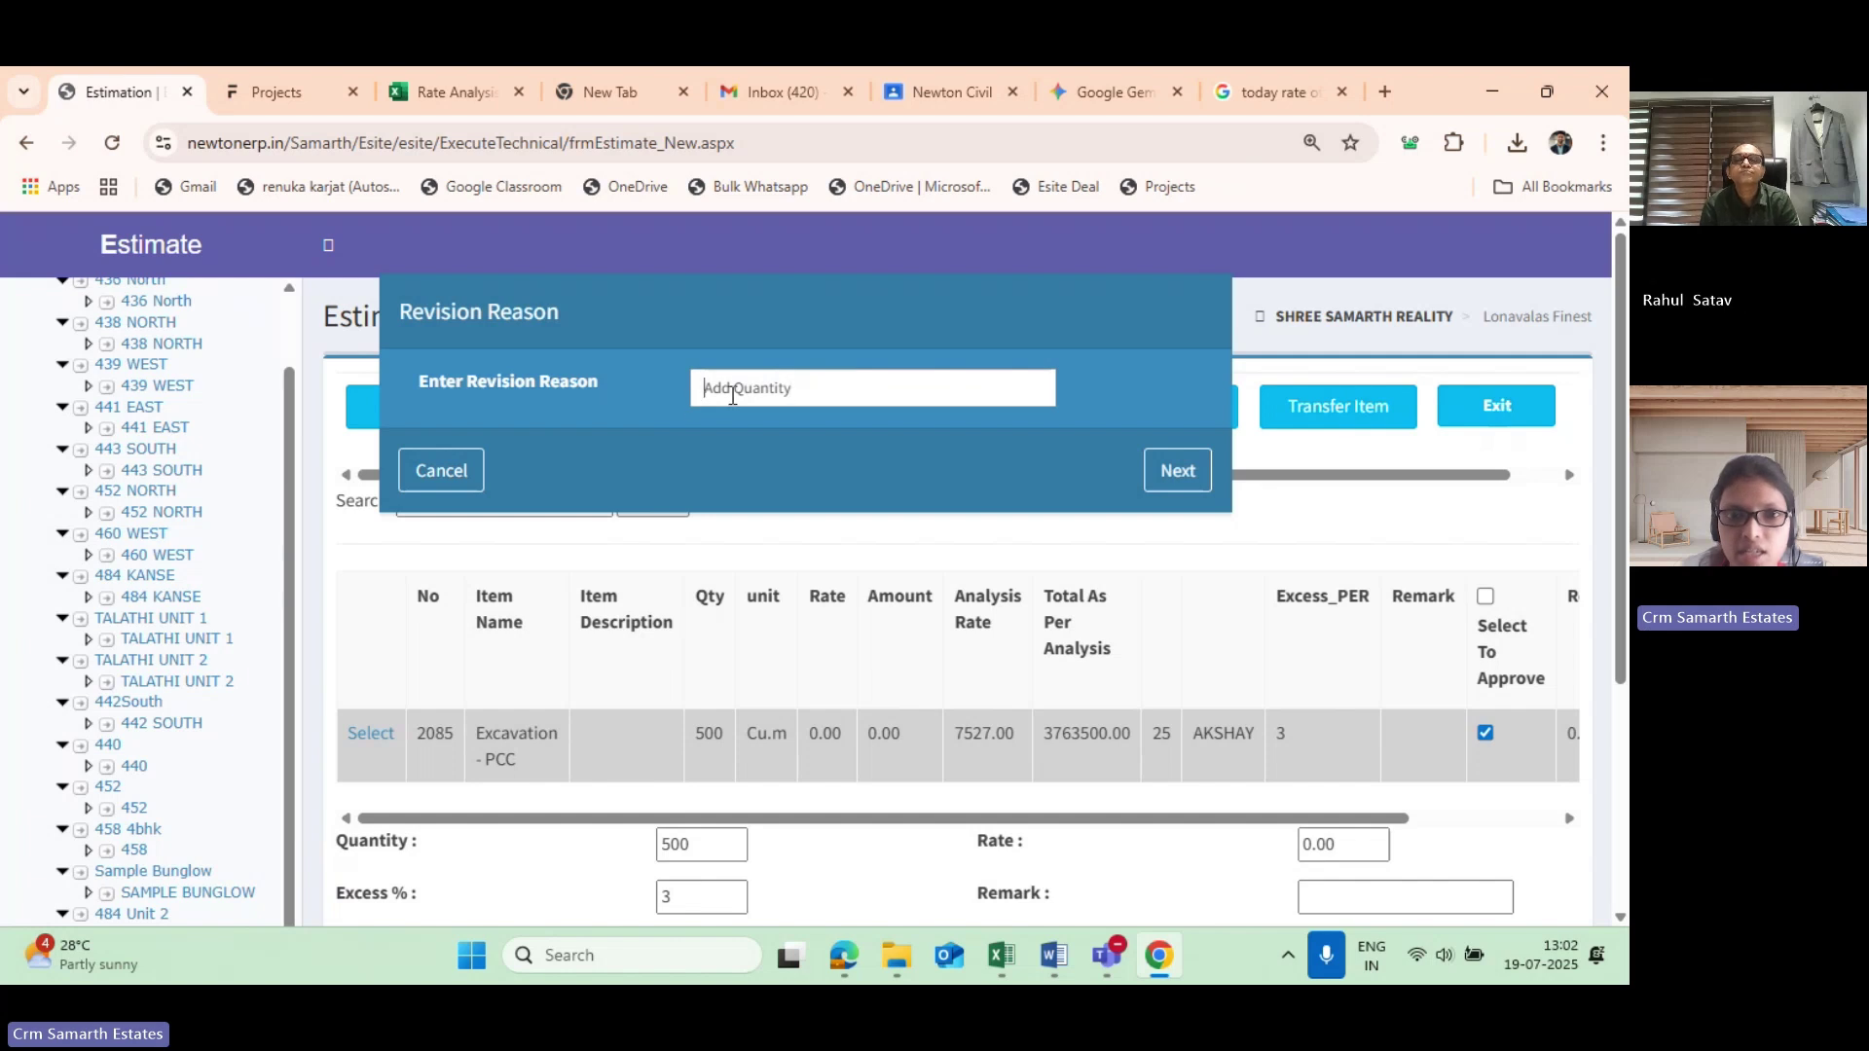
drag(702, 389, 813, 395)
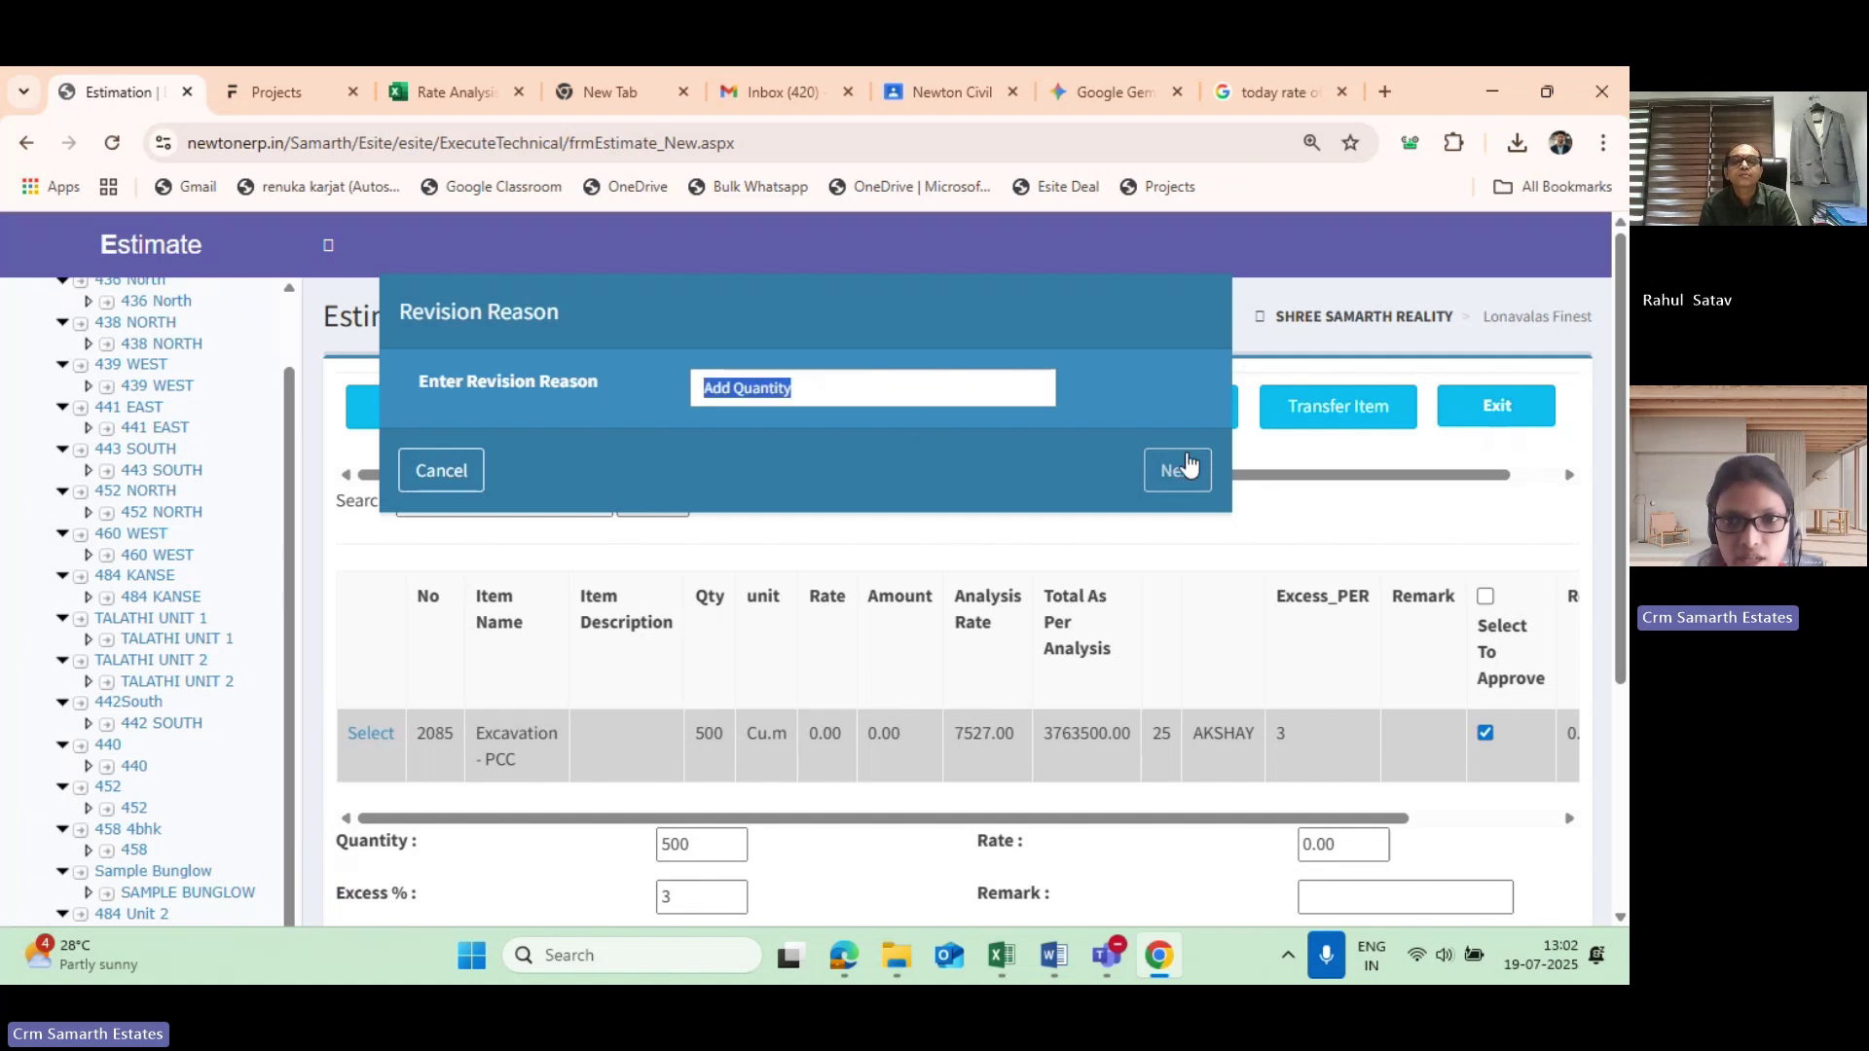
click(441, 470)
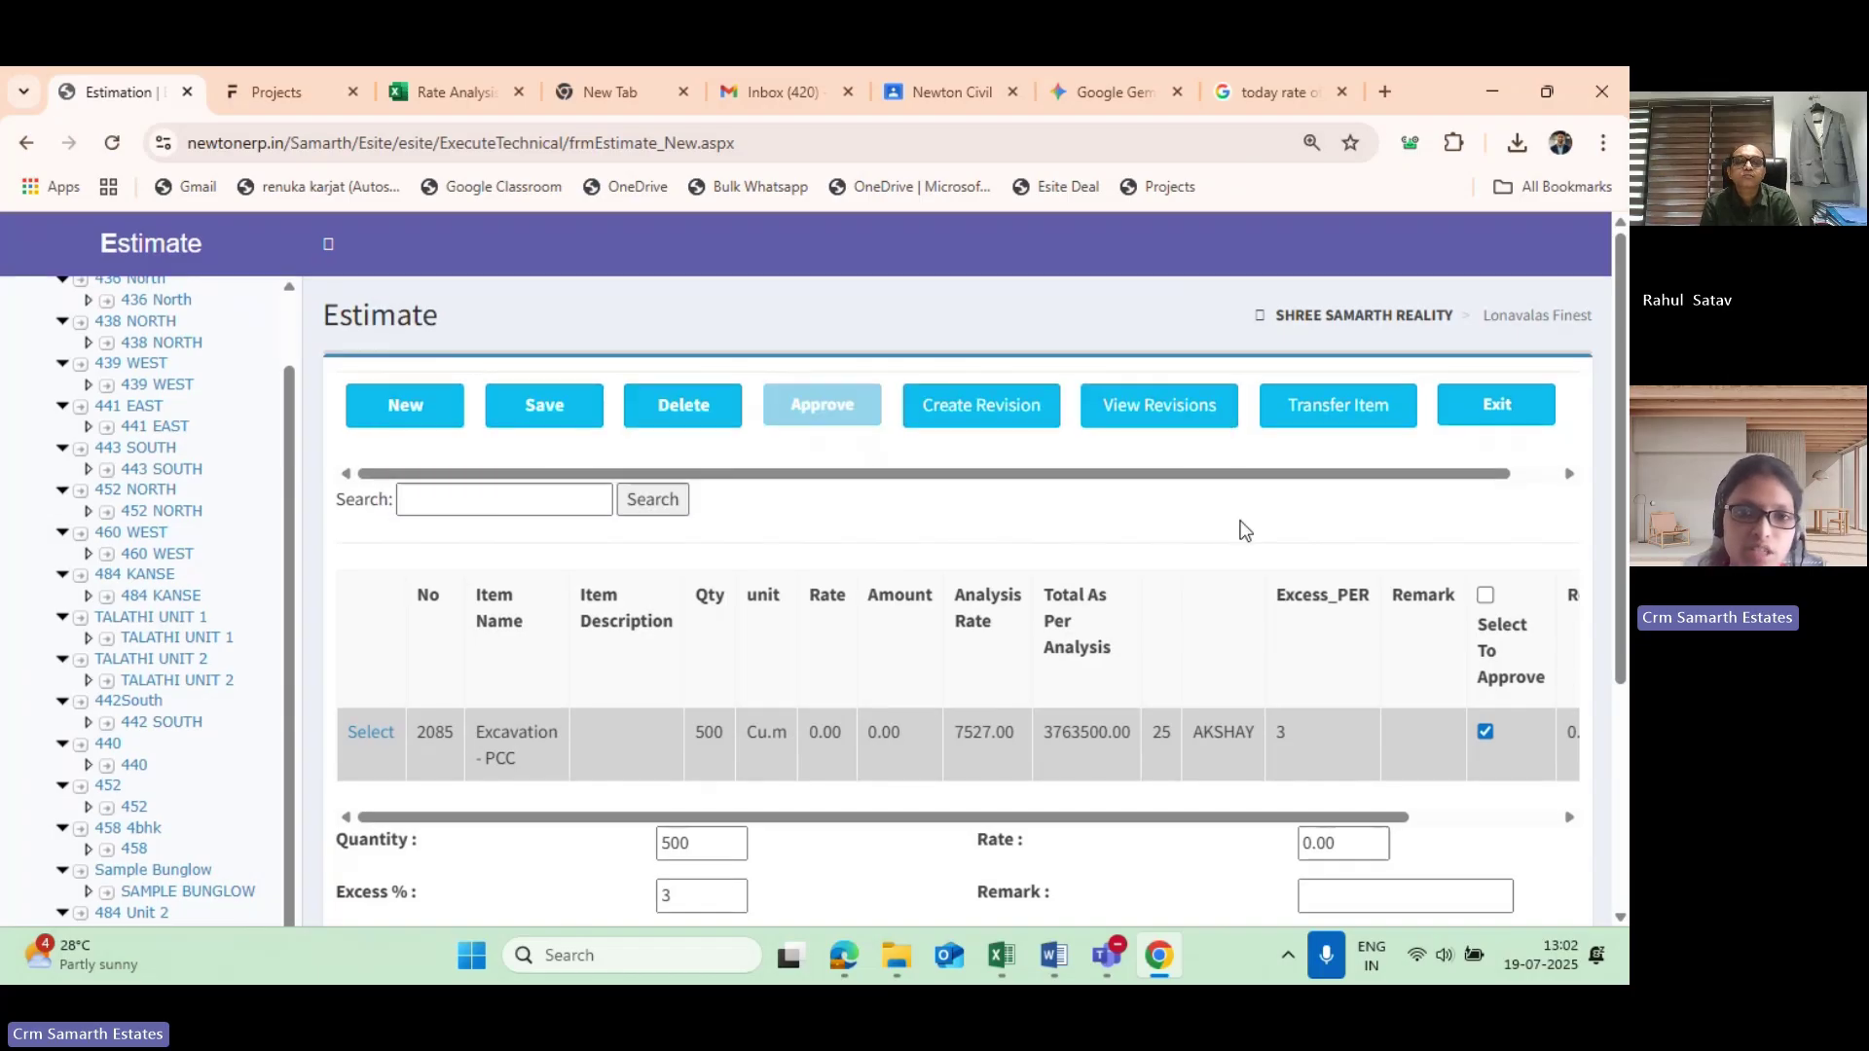
Open the Transfer Item Data form and look over its source and destination fields.
scroll(763, 496, down, 4)
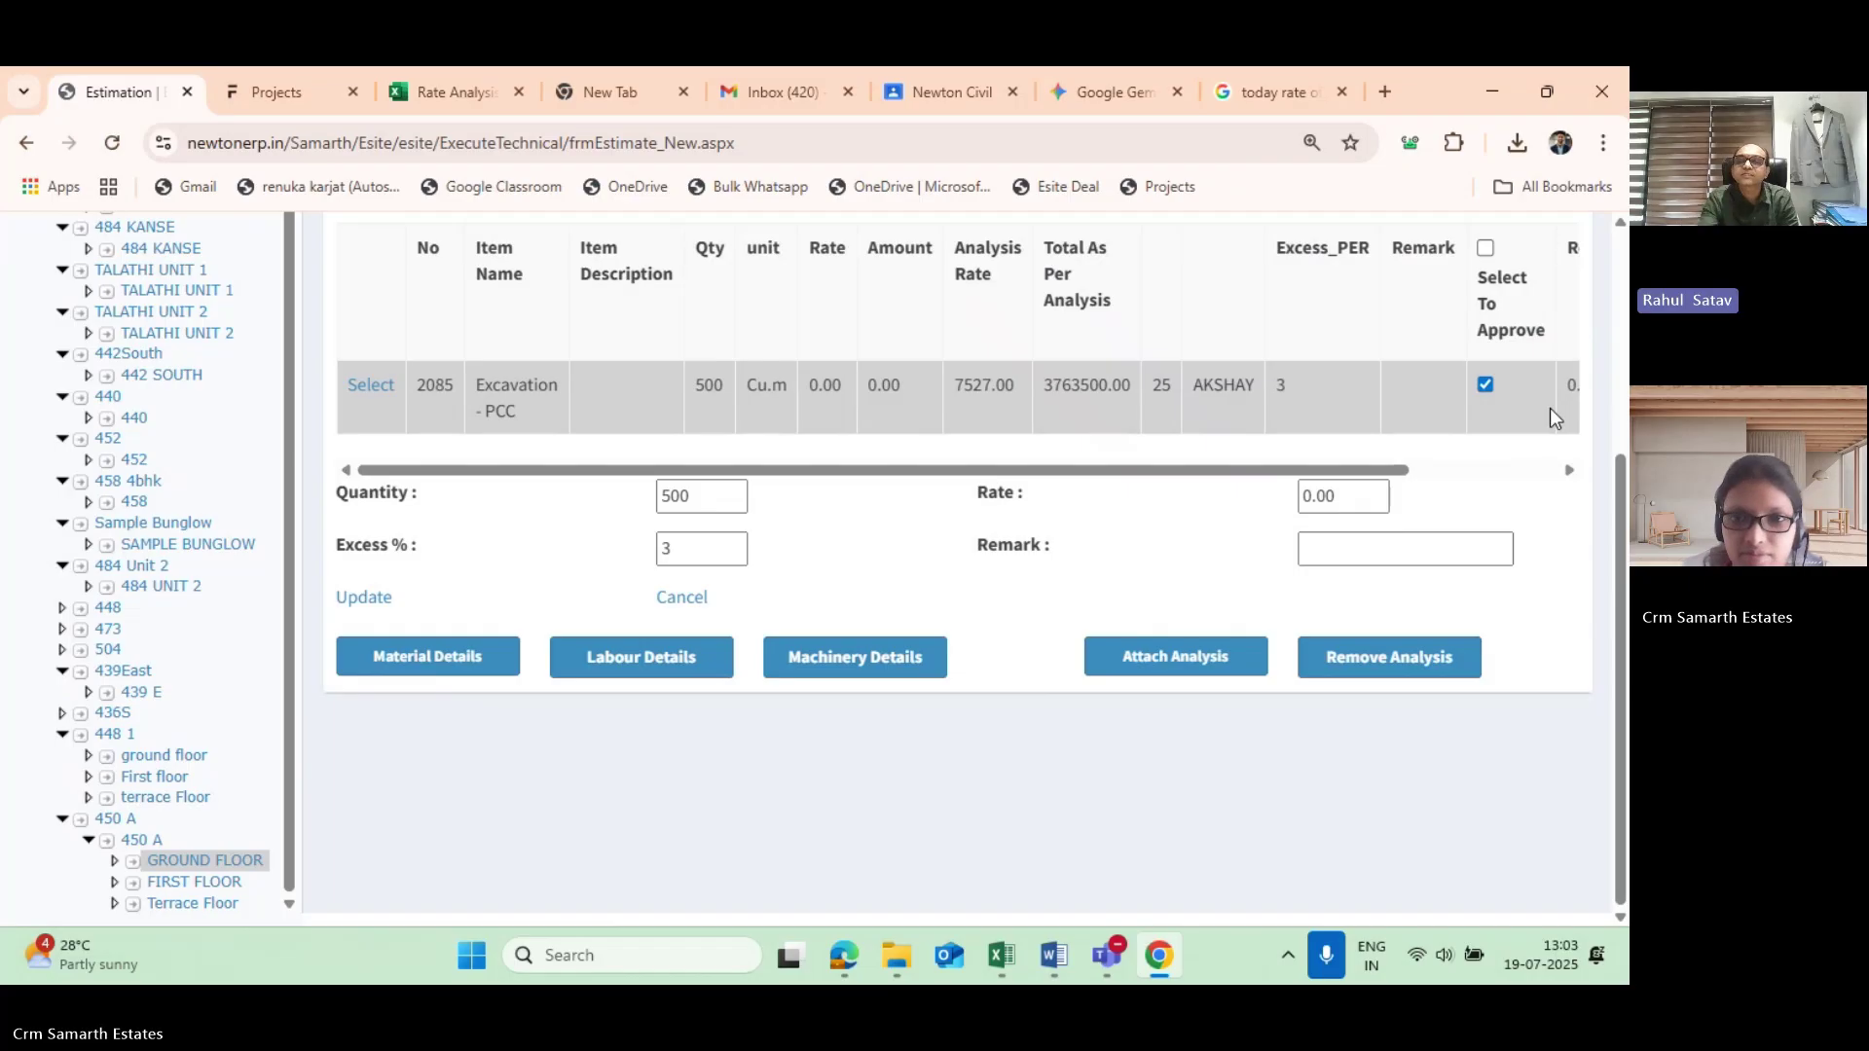
scroll(1550, 406, up, 4)
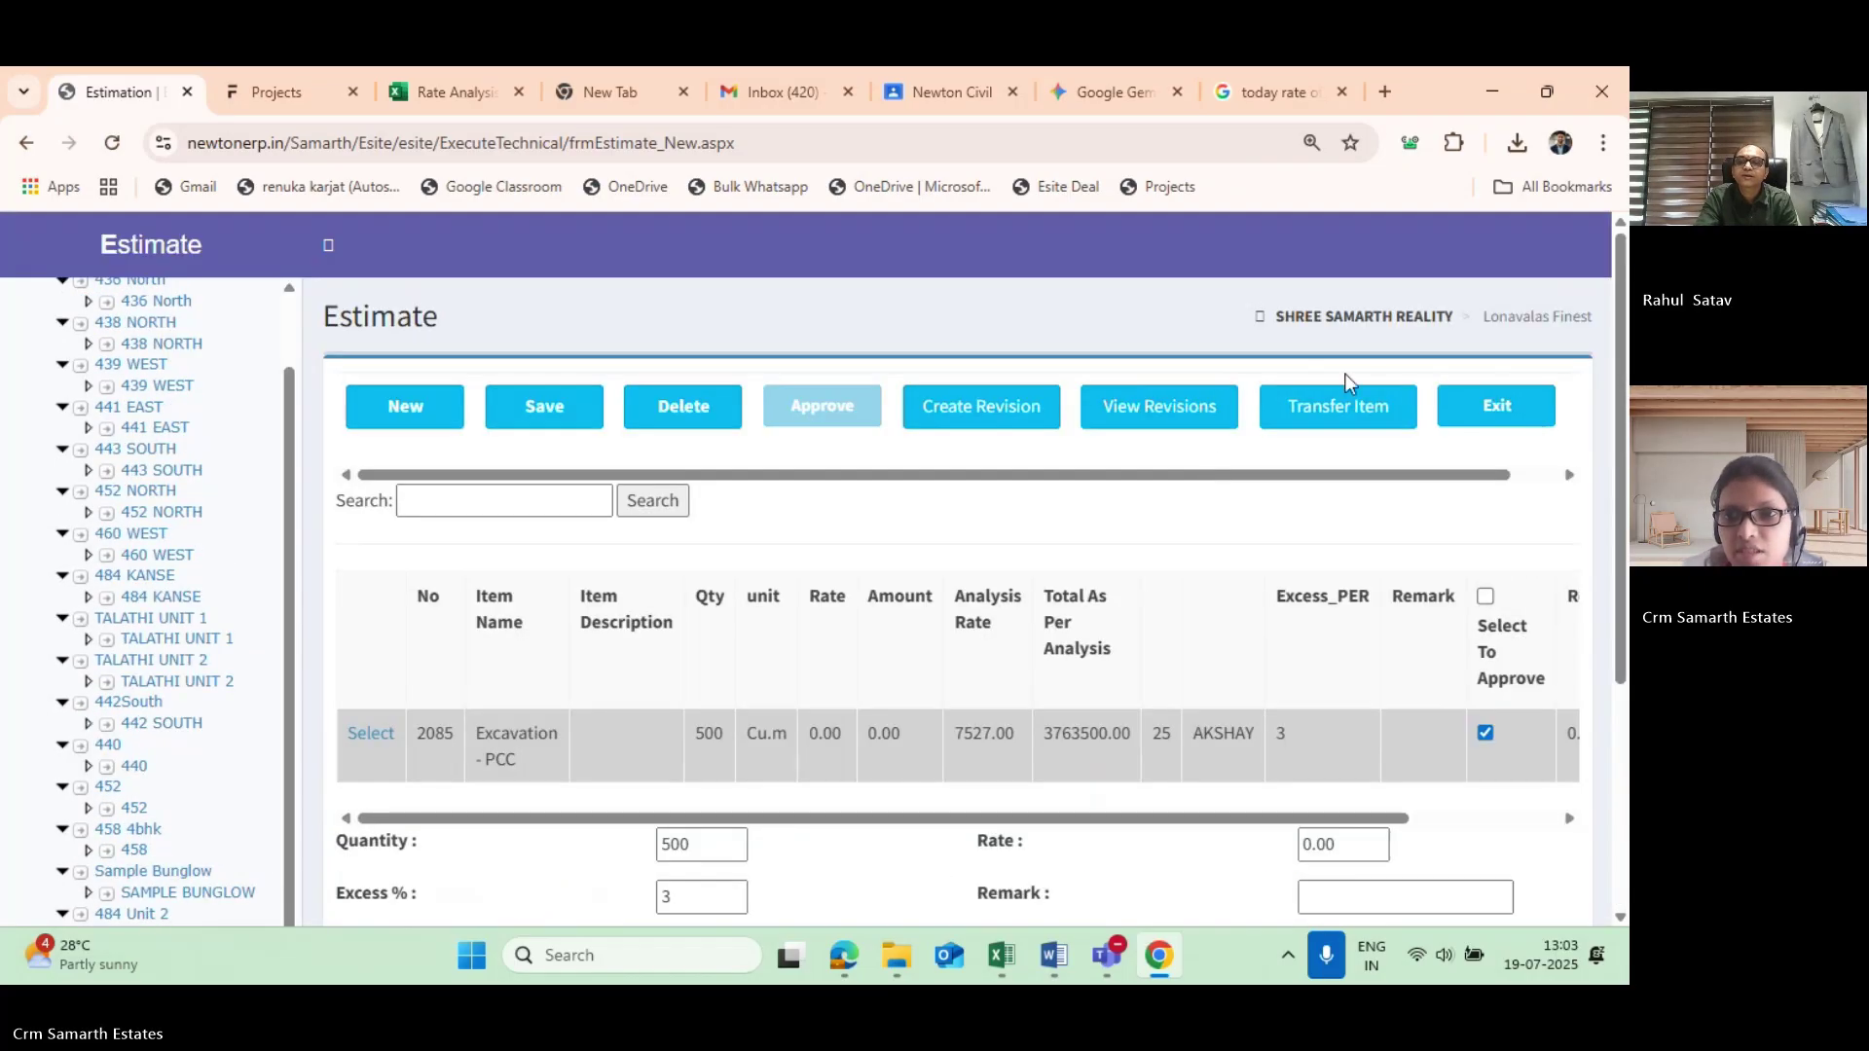
click(1349, 409)
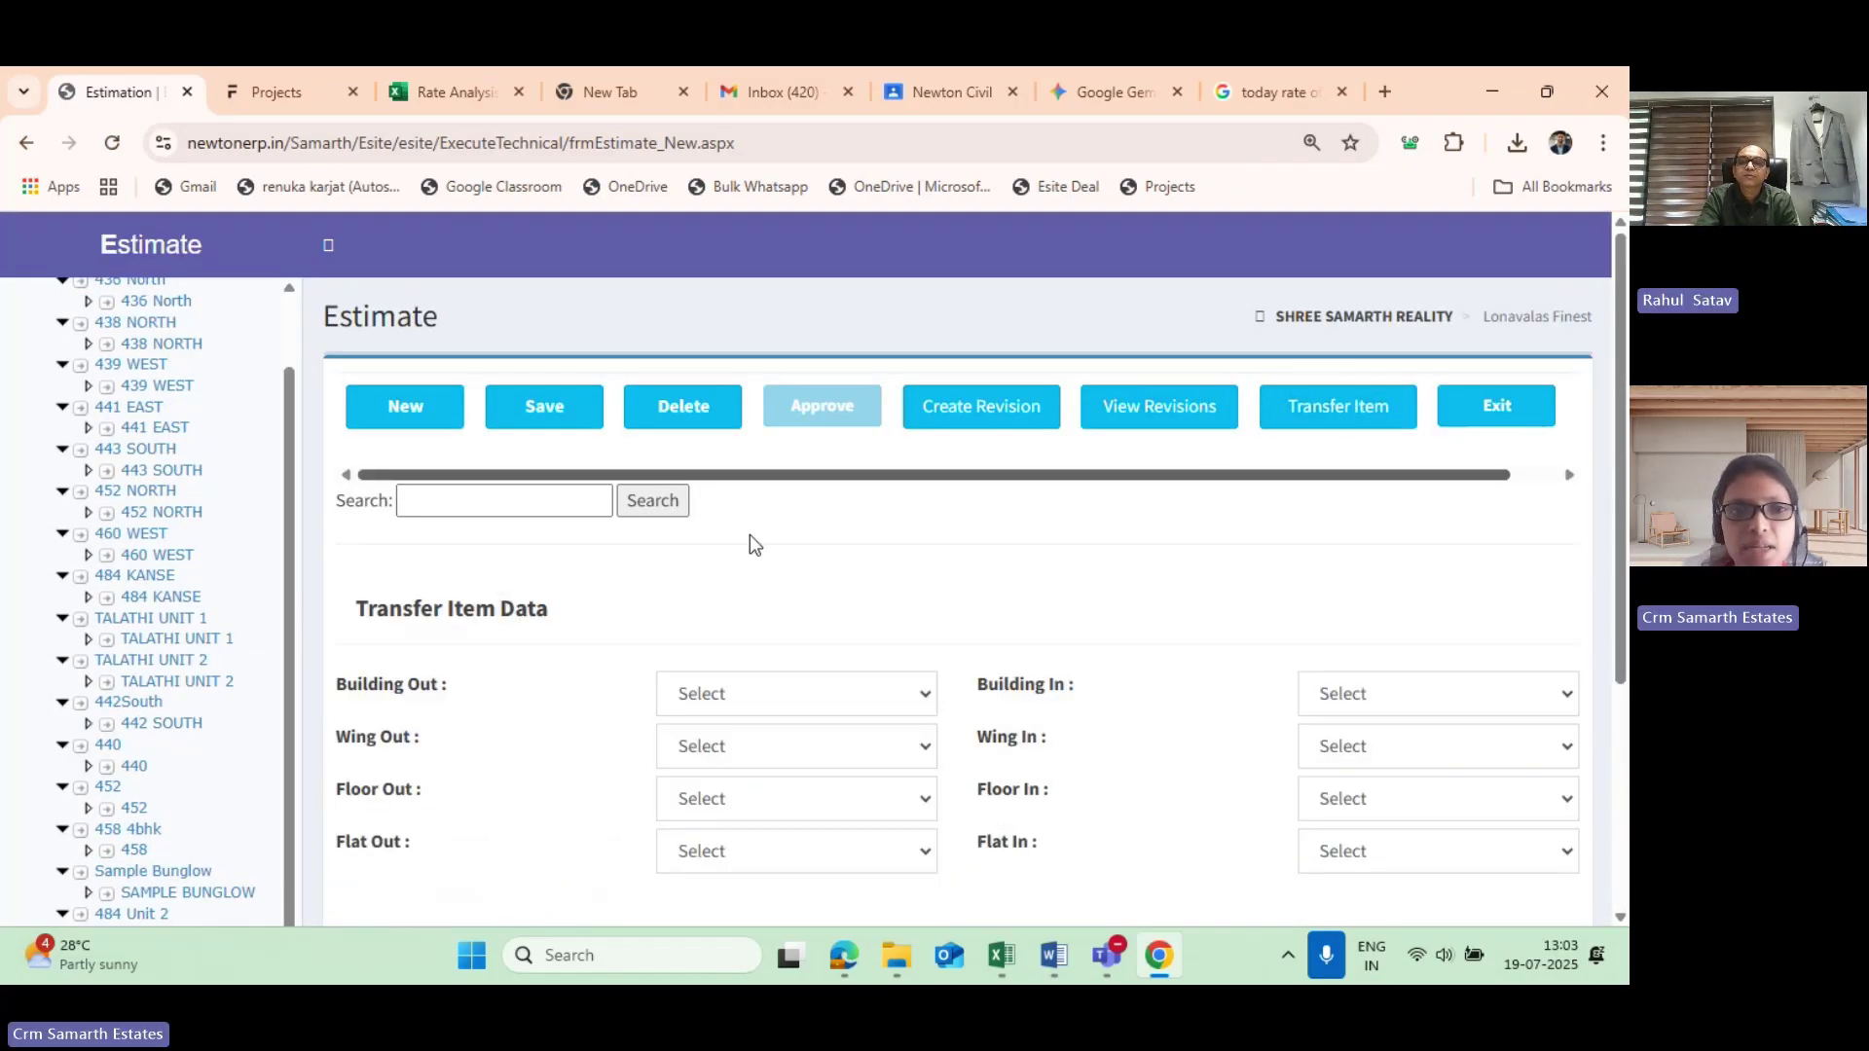
scroll(325, 475, down, 4)
scroll(432, 413, up, 4)
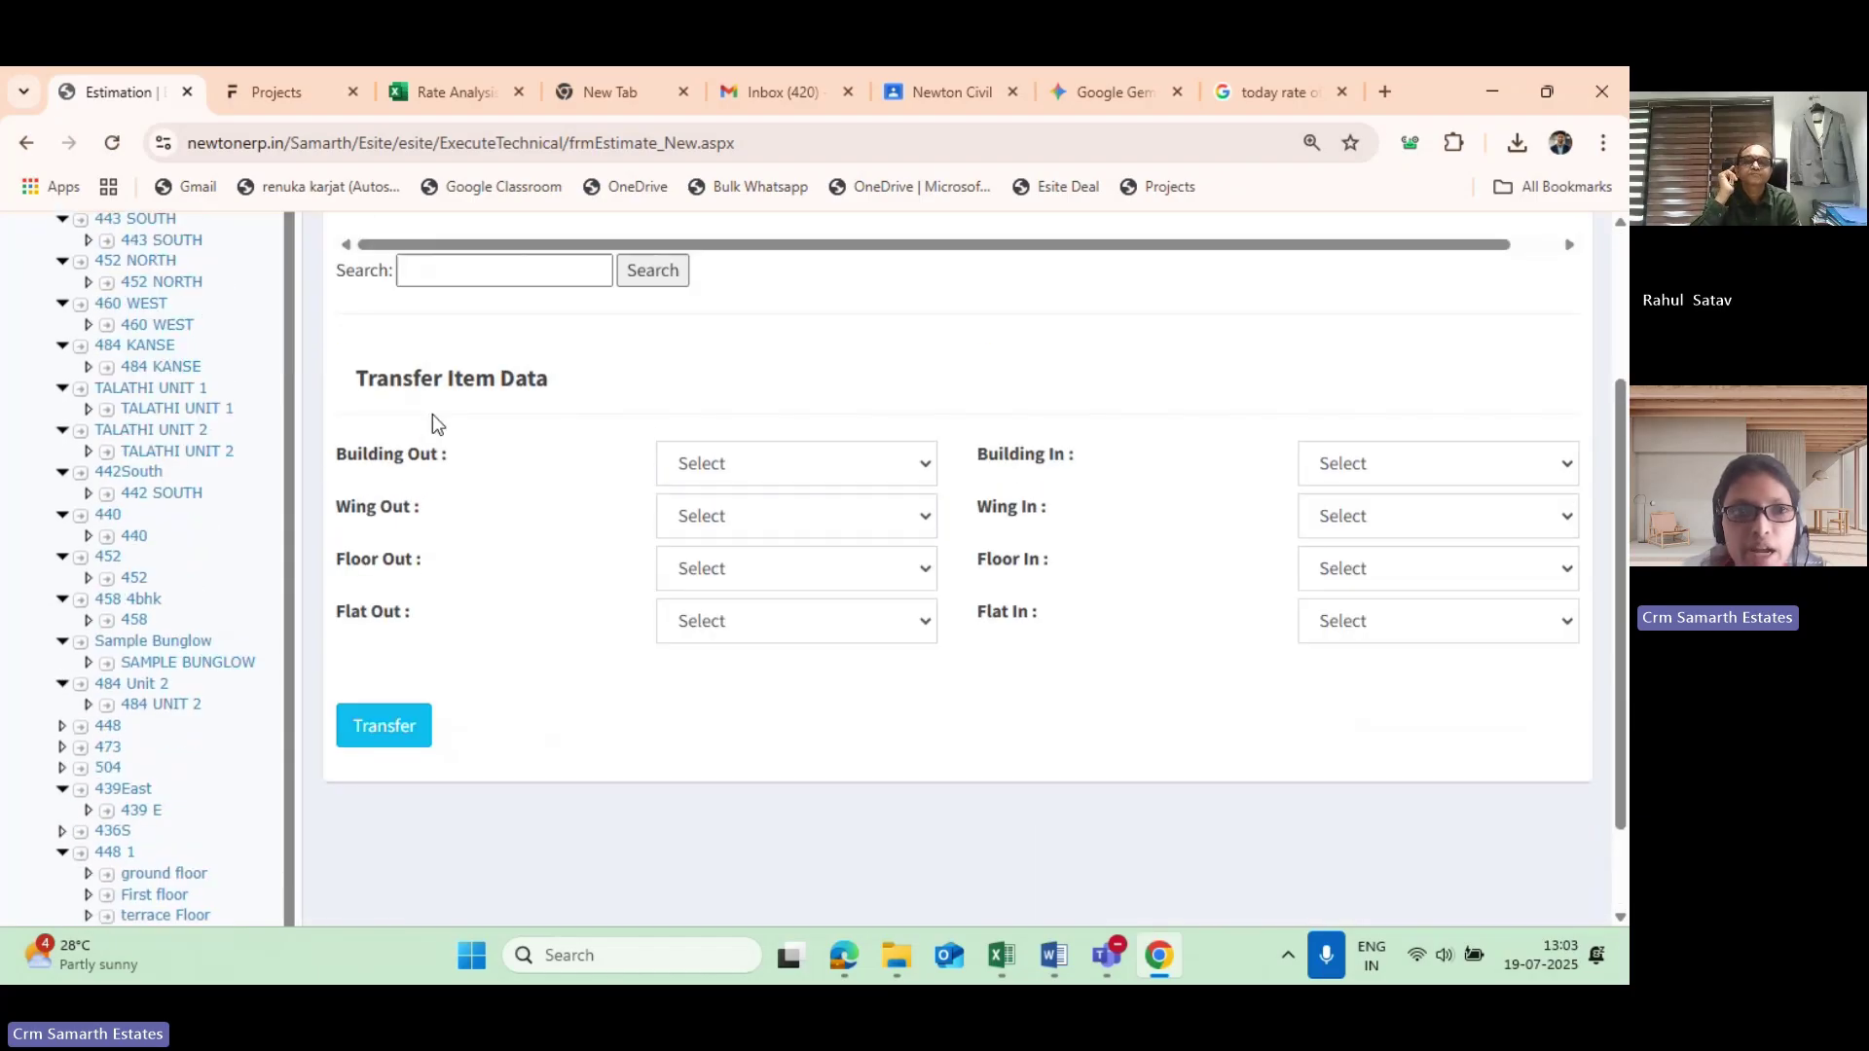
scroll(58, 543, up, 4)
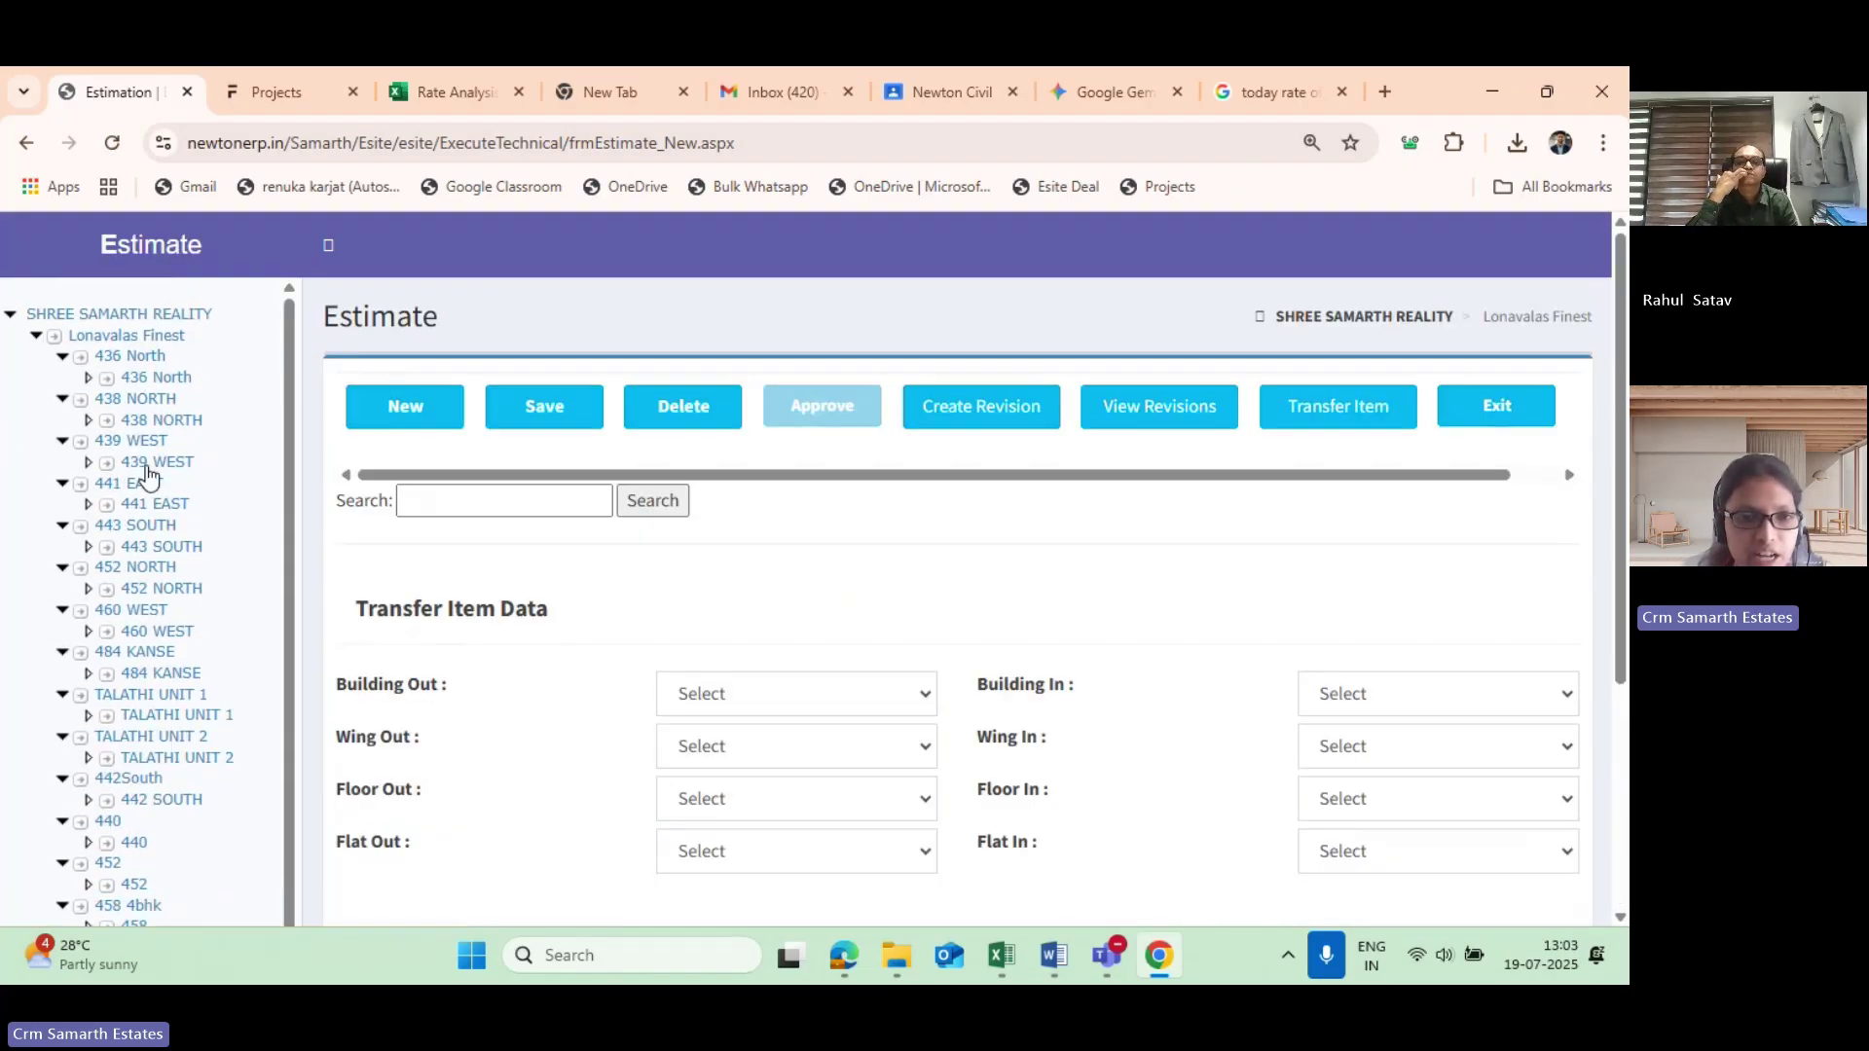
Examine the buildings and floors in the project tree as possible sources and destinations for the item transfer.
scroll(146, 487, down, 2)
scroll(151, 496, up, 2)
scroll(156, 720, down, 2)
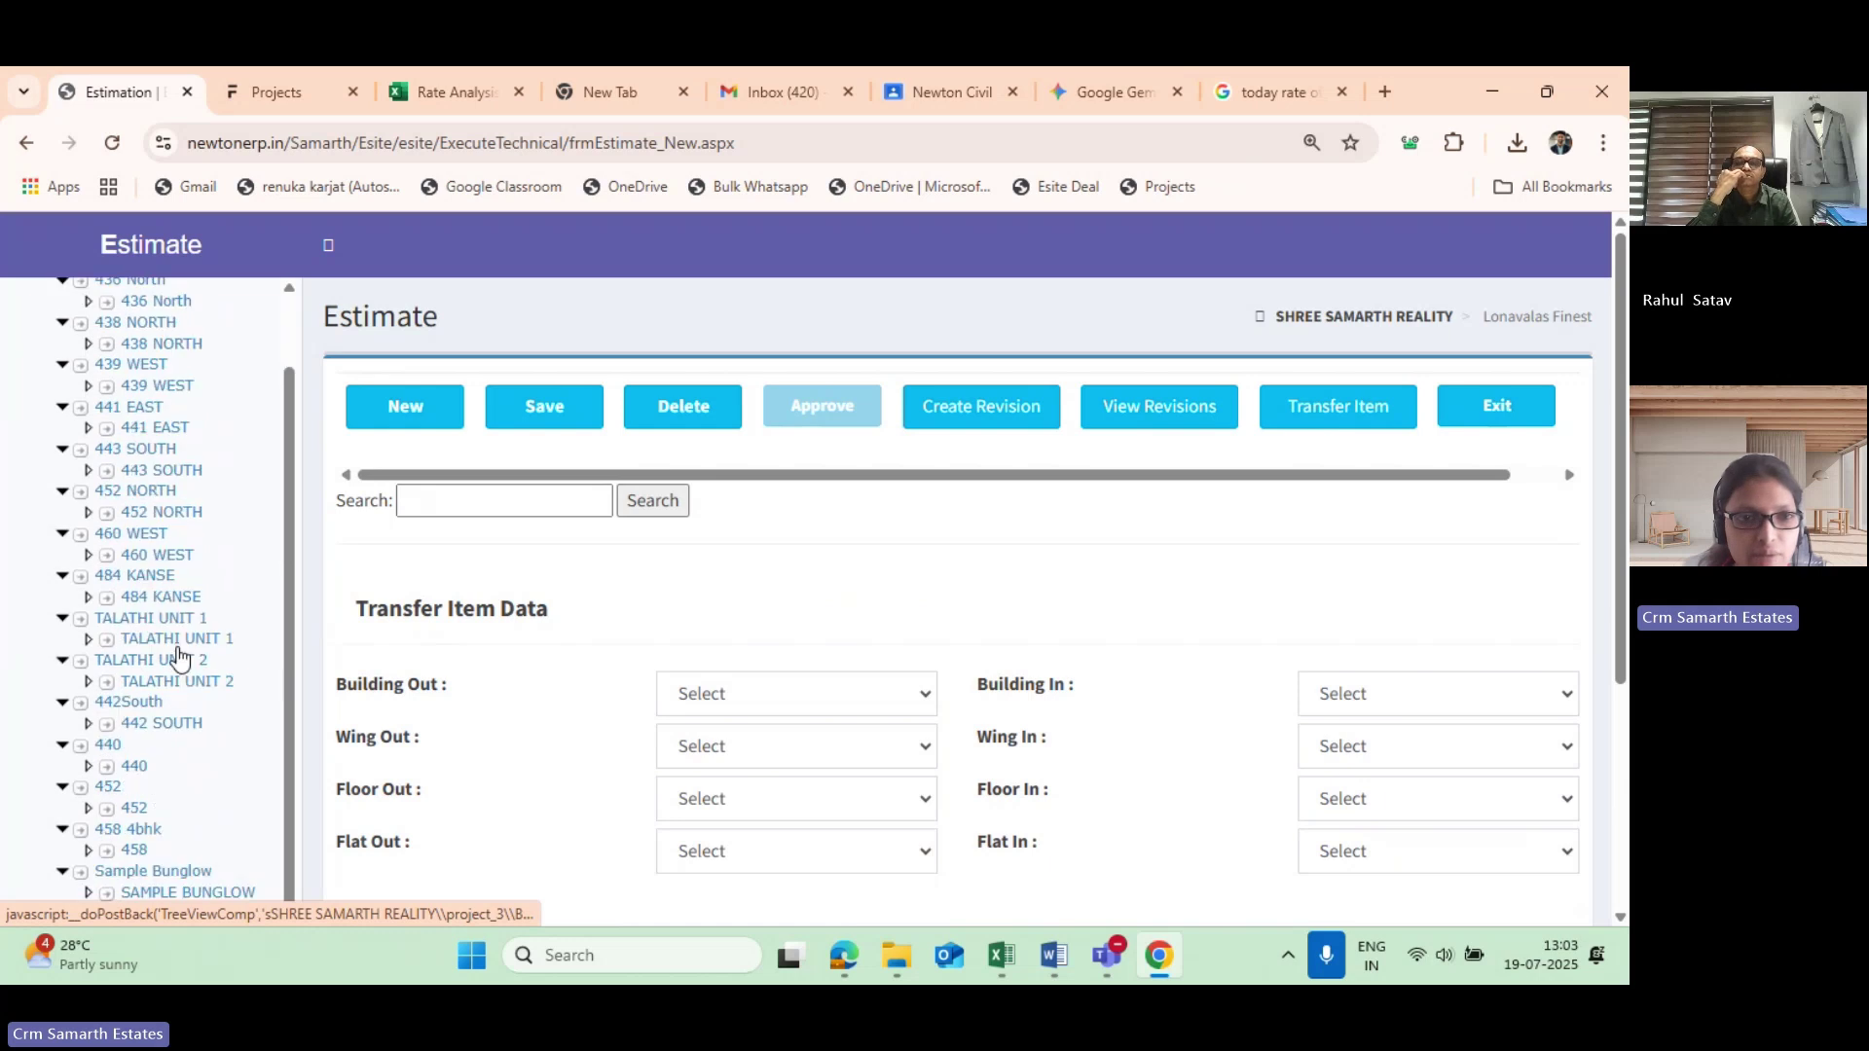
scroll(175, 792, down, 10)
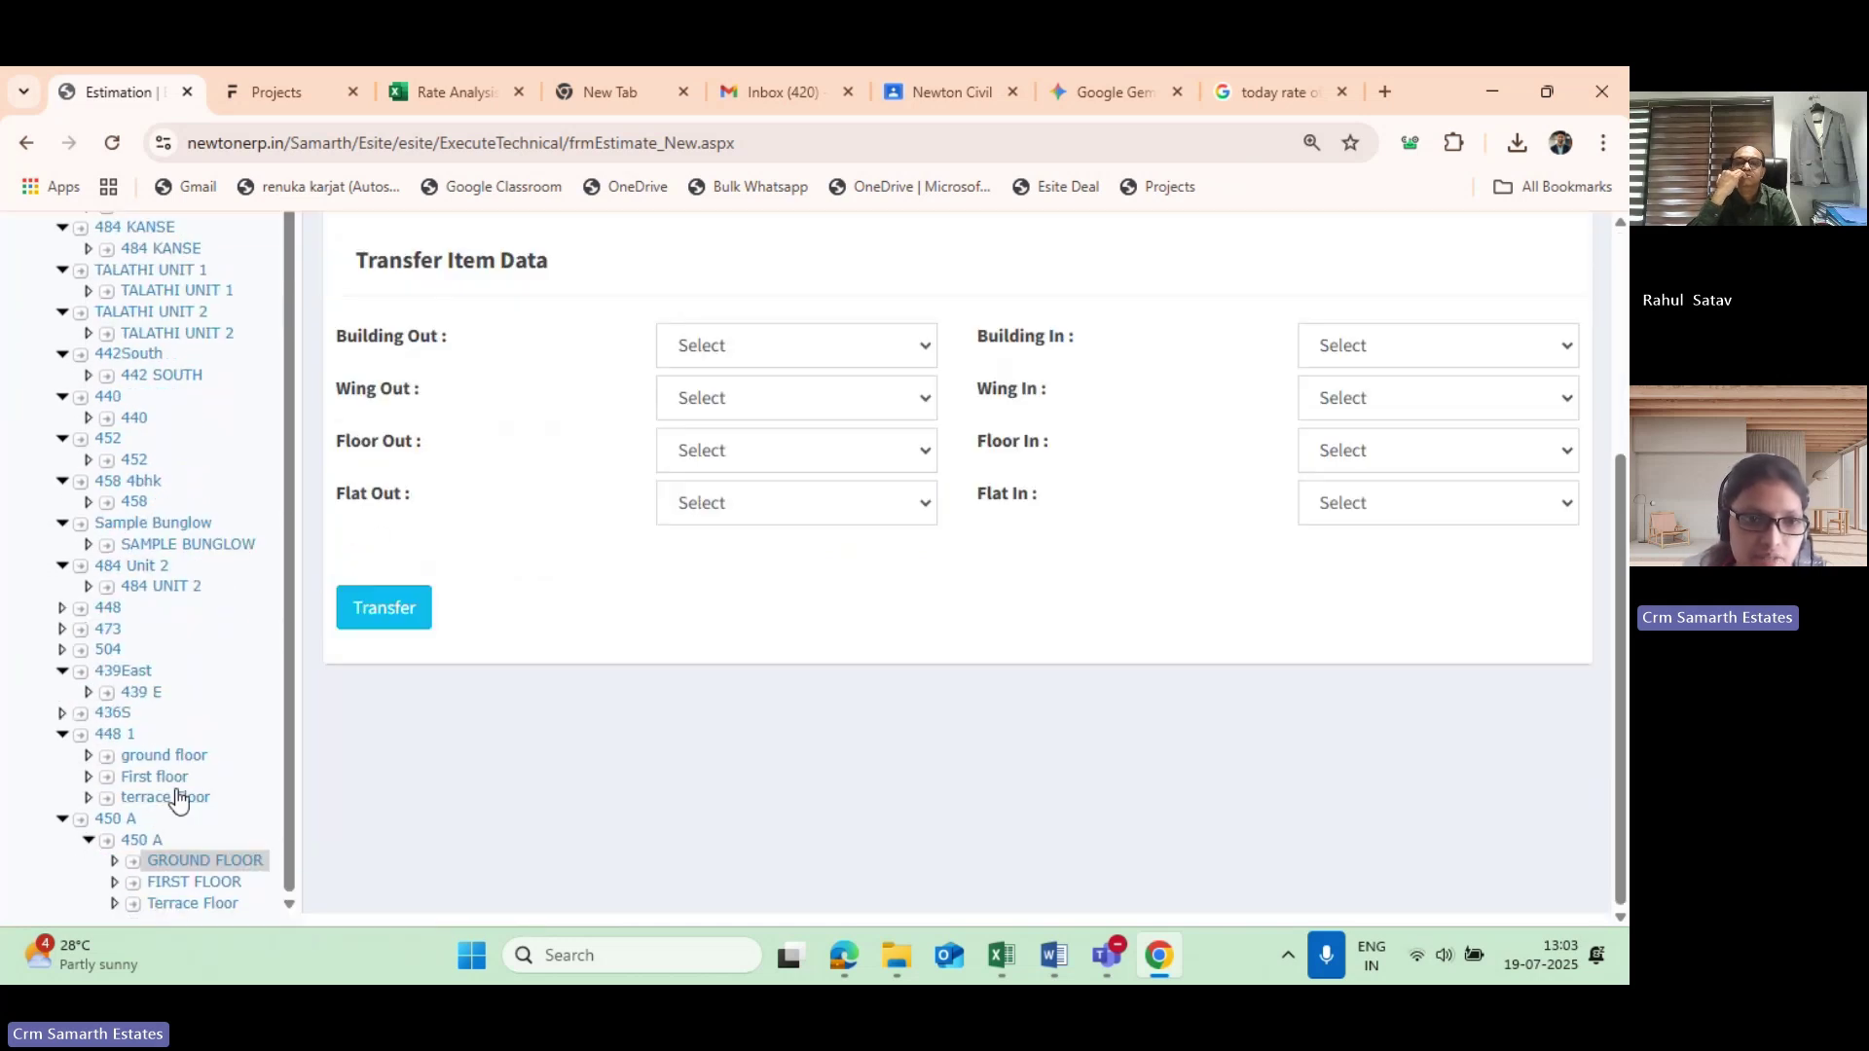
scroll(204, 818, up, 10)
scroll(576, 726, up, 2)
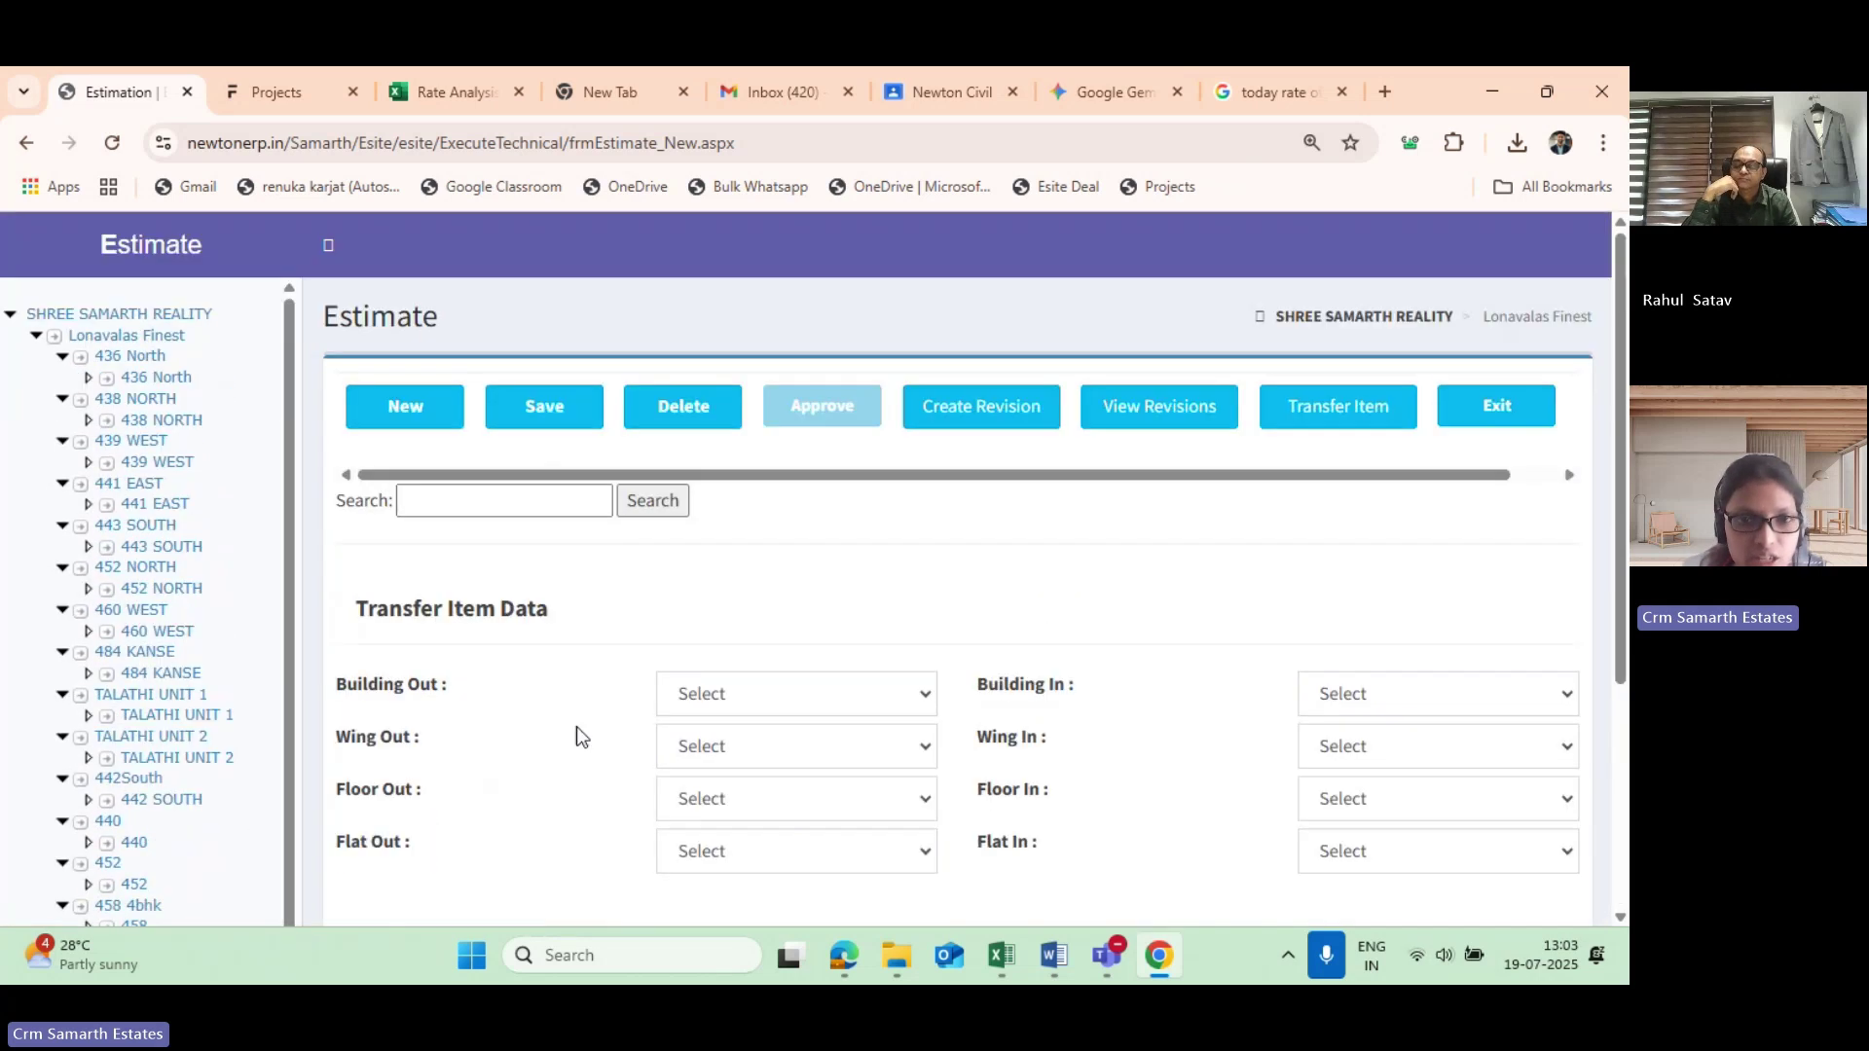
scroll(745, 819, down, 3)
scroll(866, 651, up, 2)
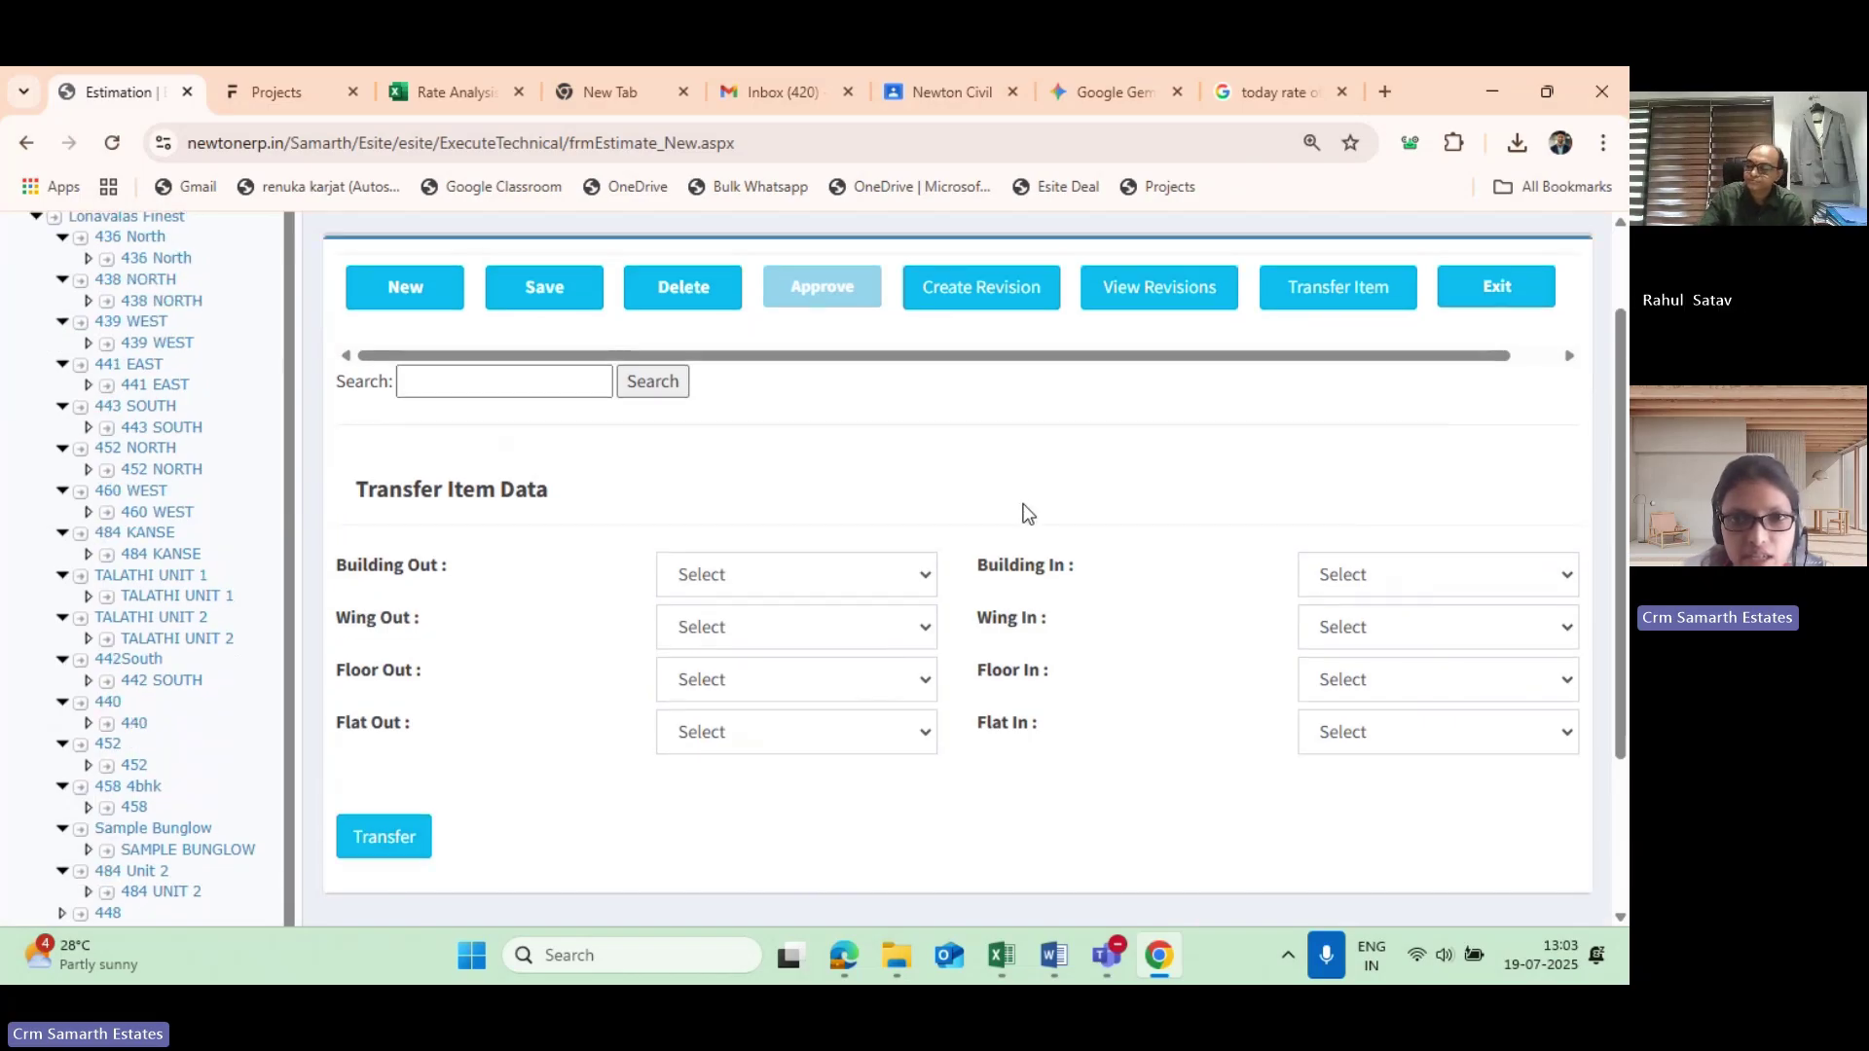
Set the transfer's destination building (Building In) to 450 A.
click(735, 577)
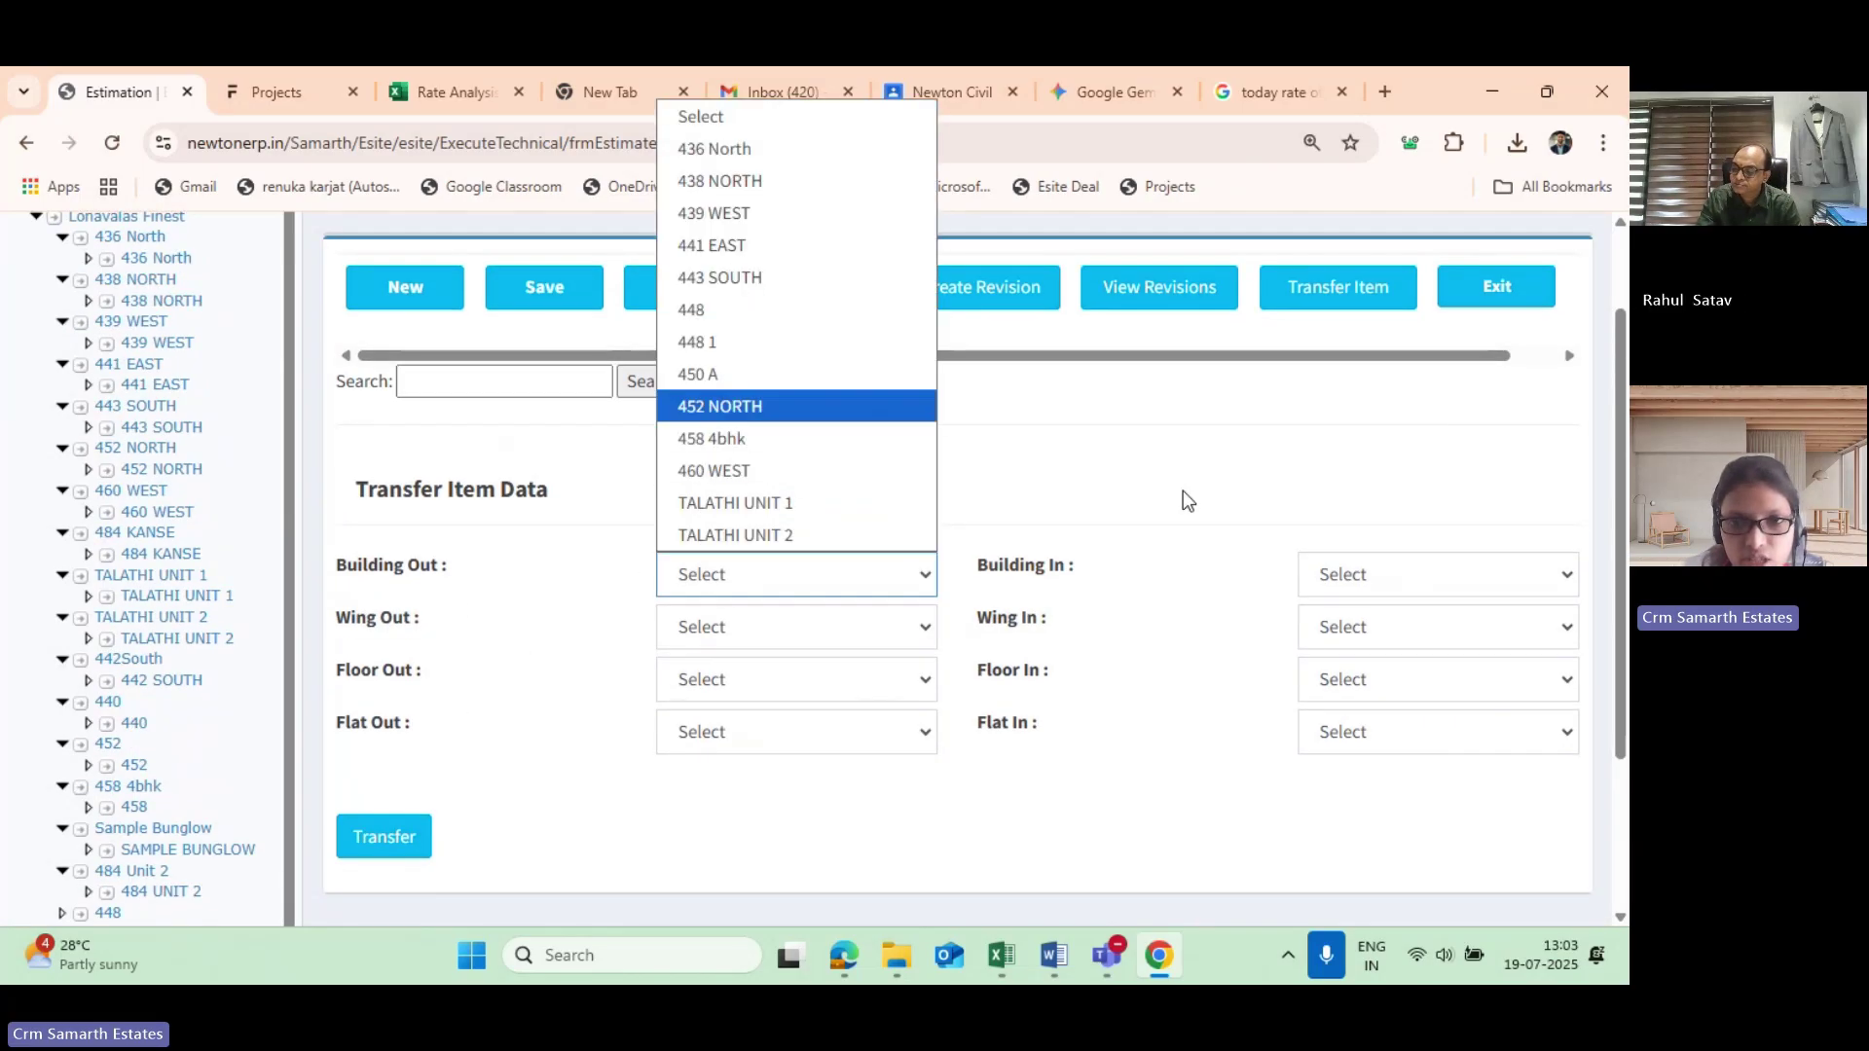
click(1368, 568)
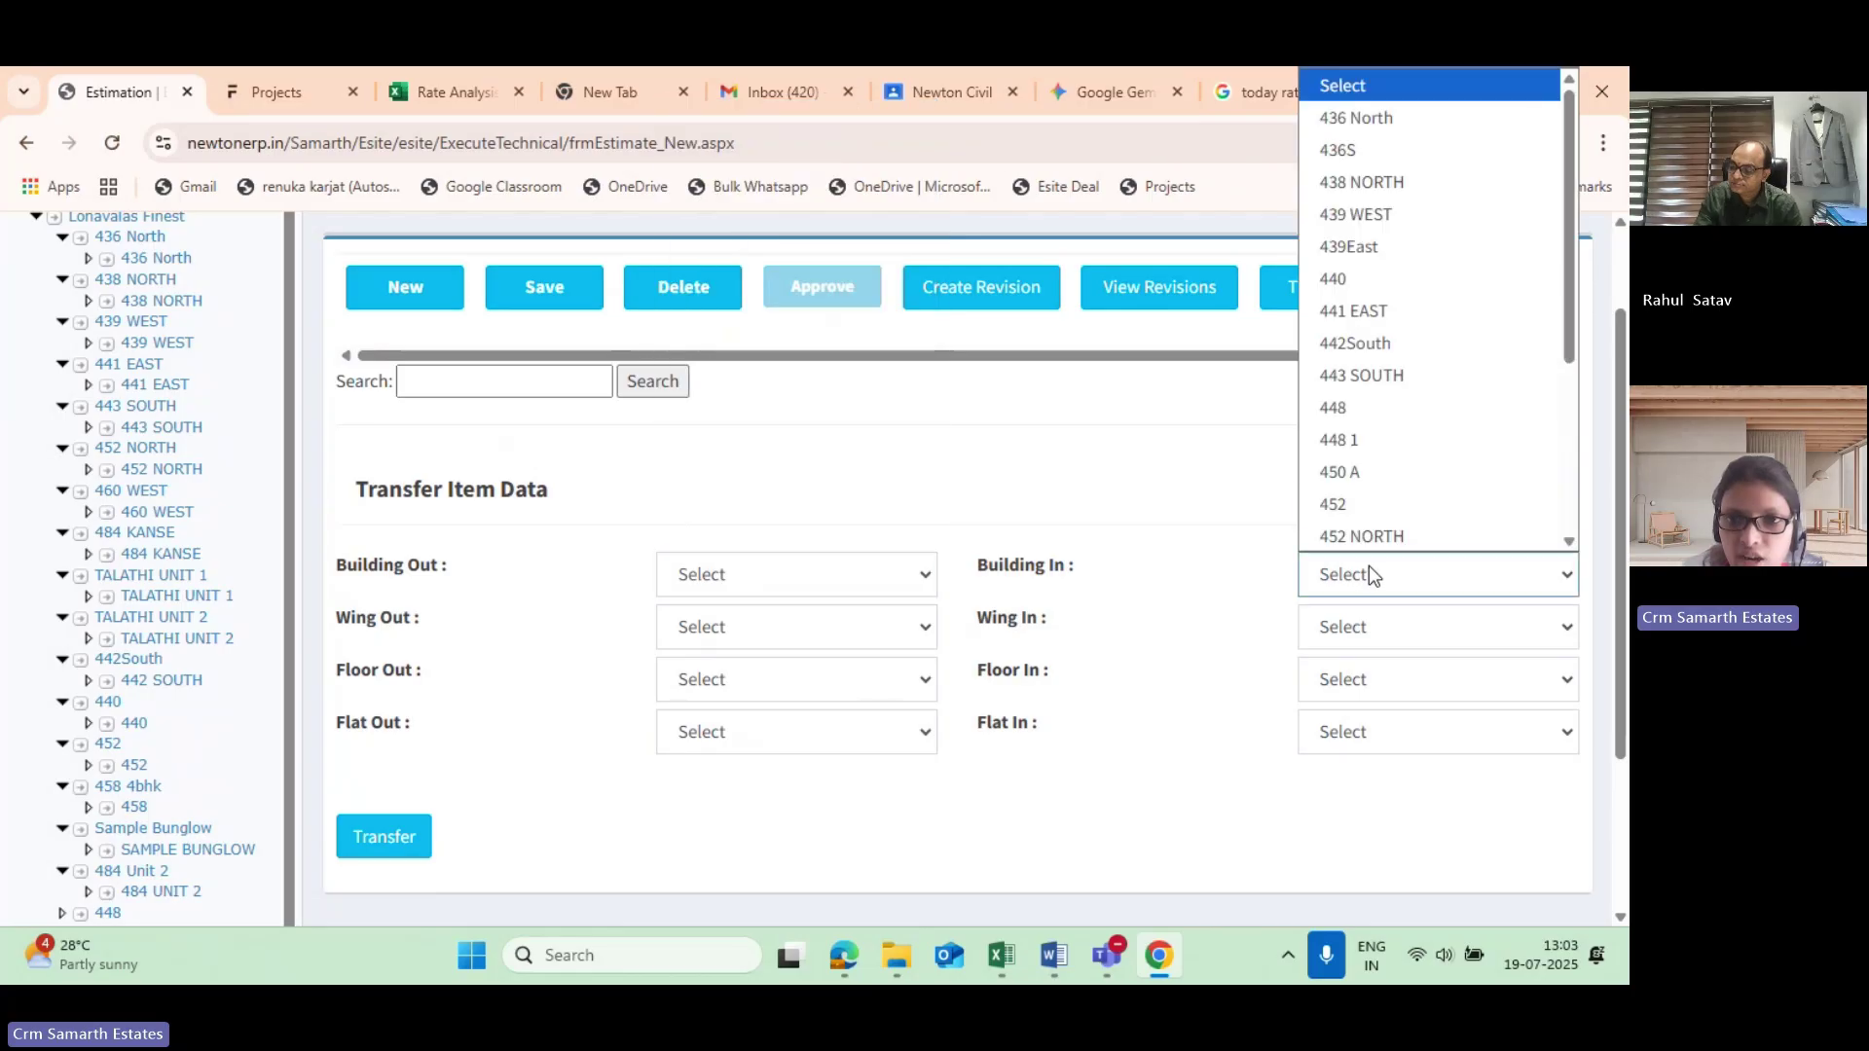
click(1343, 477)
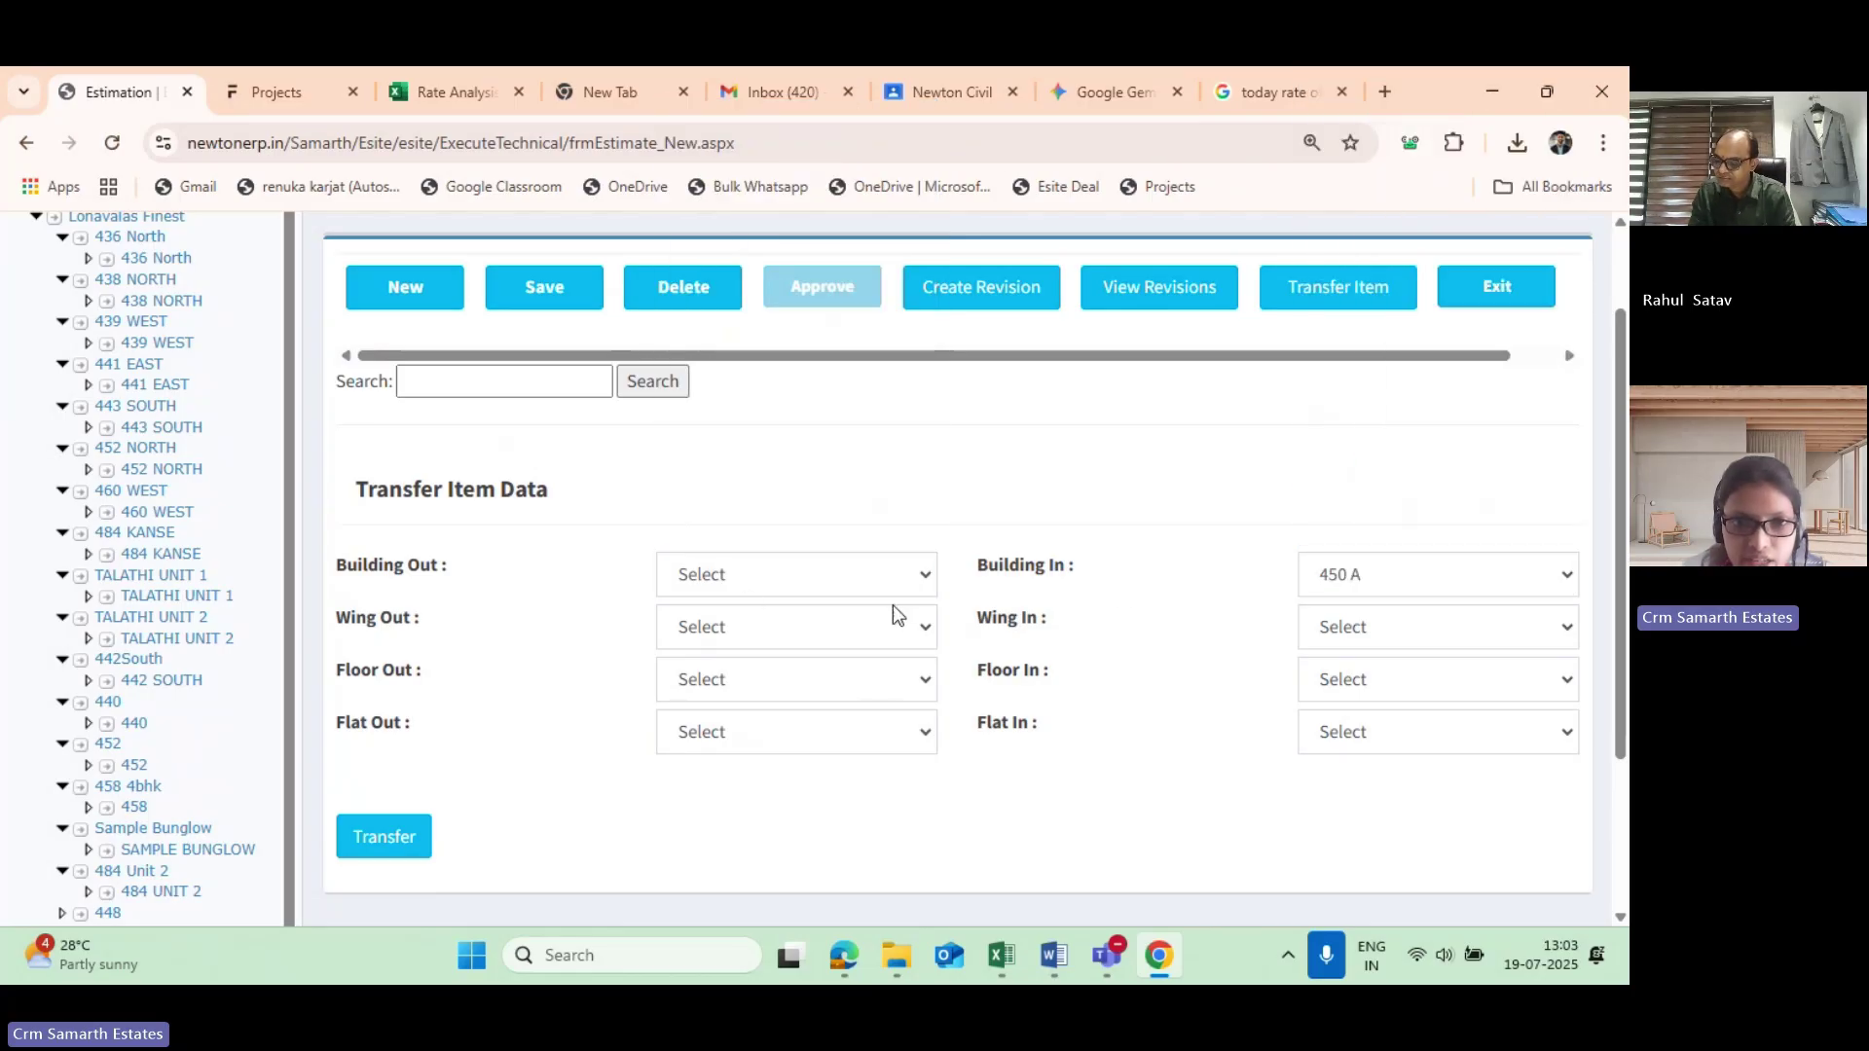
Try 441 EAST as the transfer's source building and check its Wing Out options.
click(766, 565)
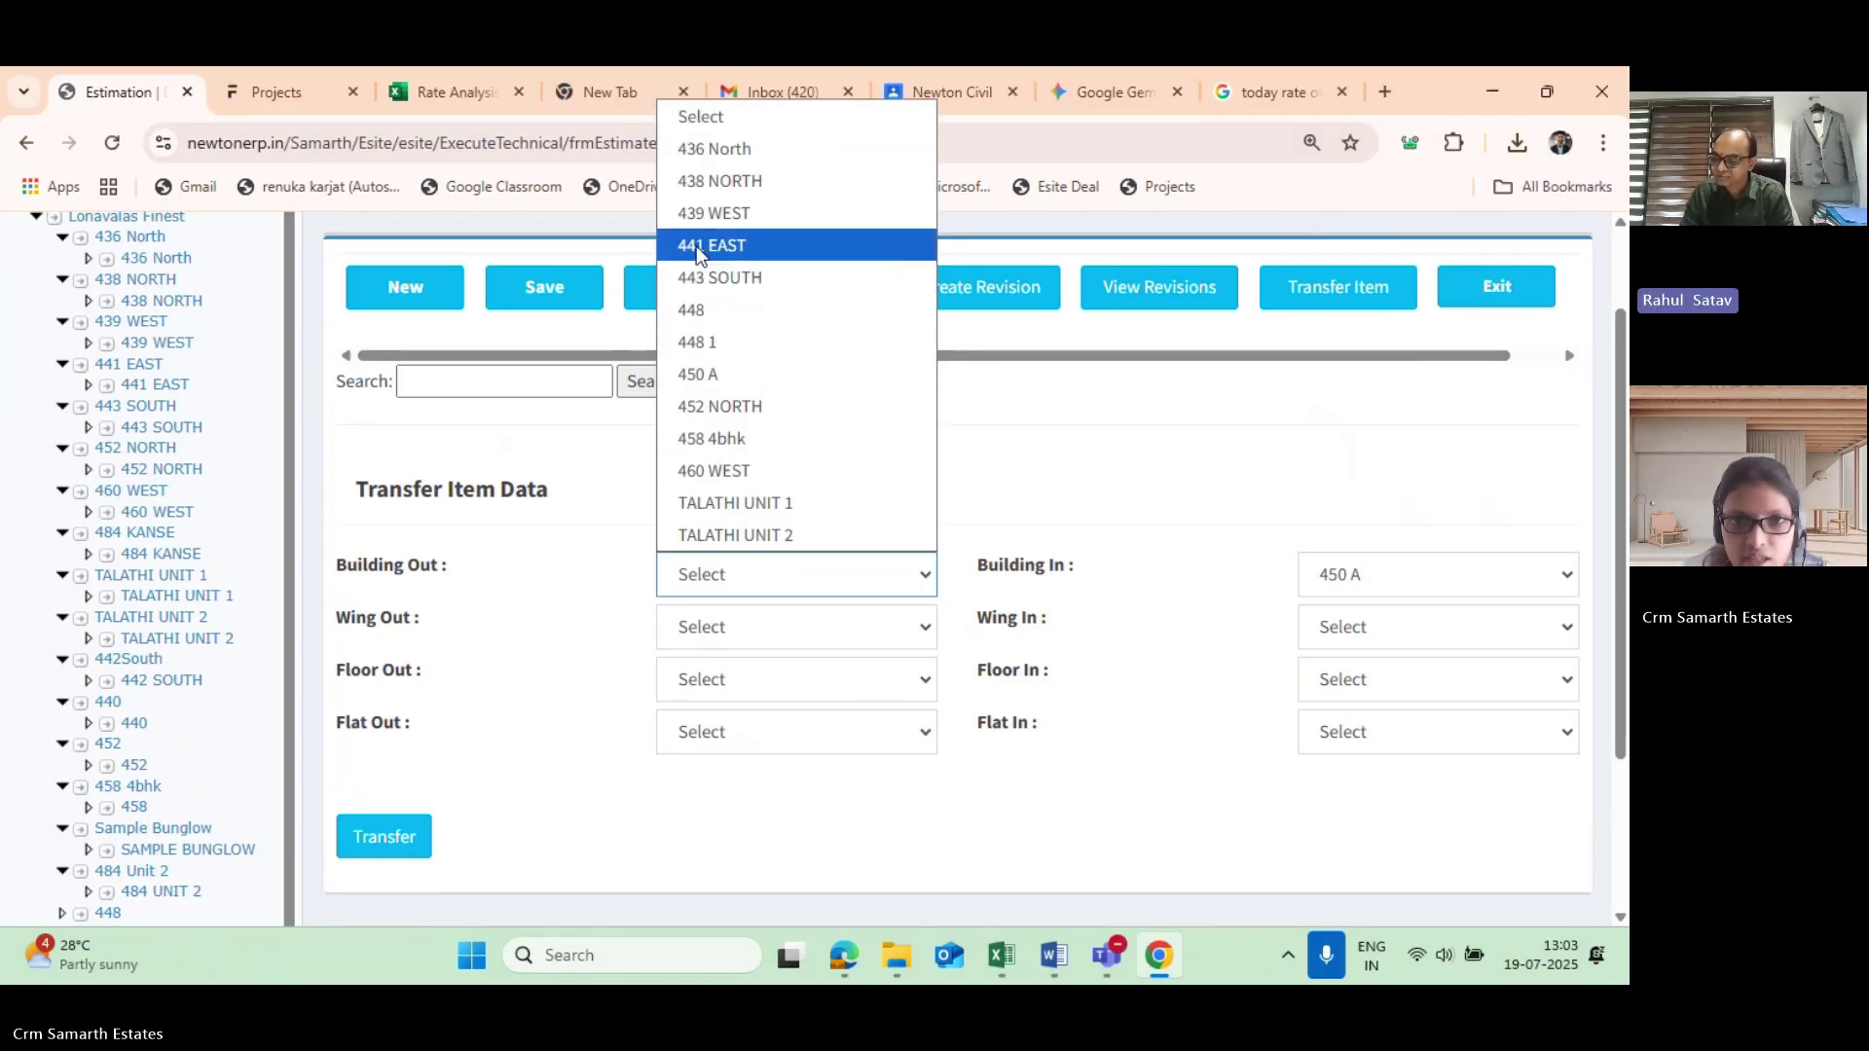
click(693, 245)
click(701, 631)
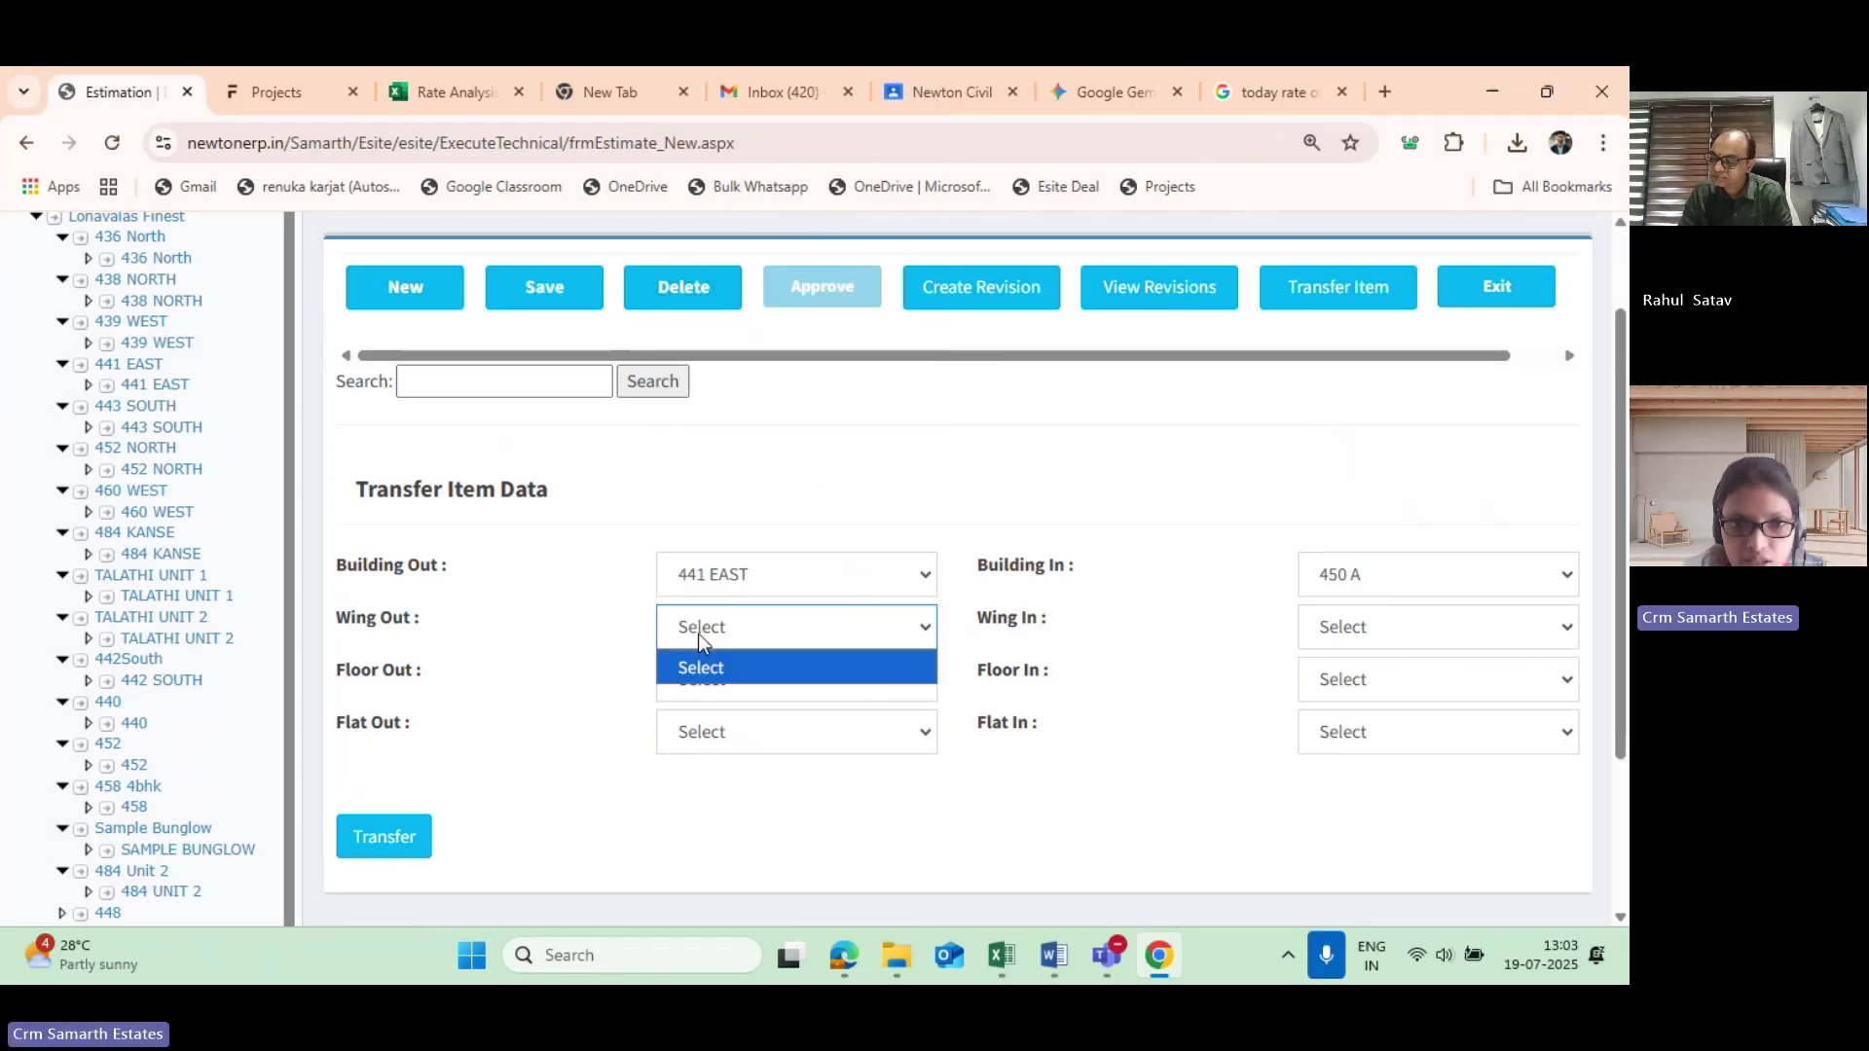
click(707, 626)
Set the transfer source to building 448 1 with "ground floor" as Wing Out.
click(730, 576)
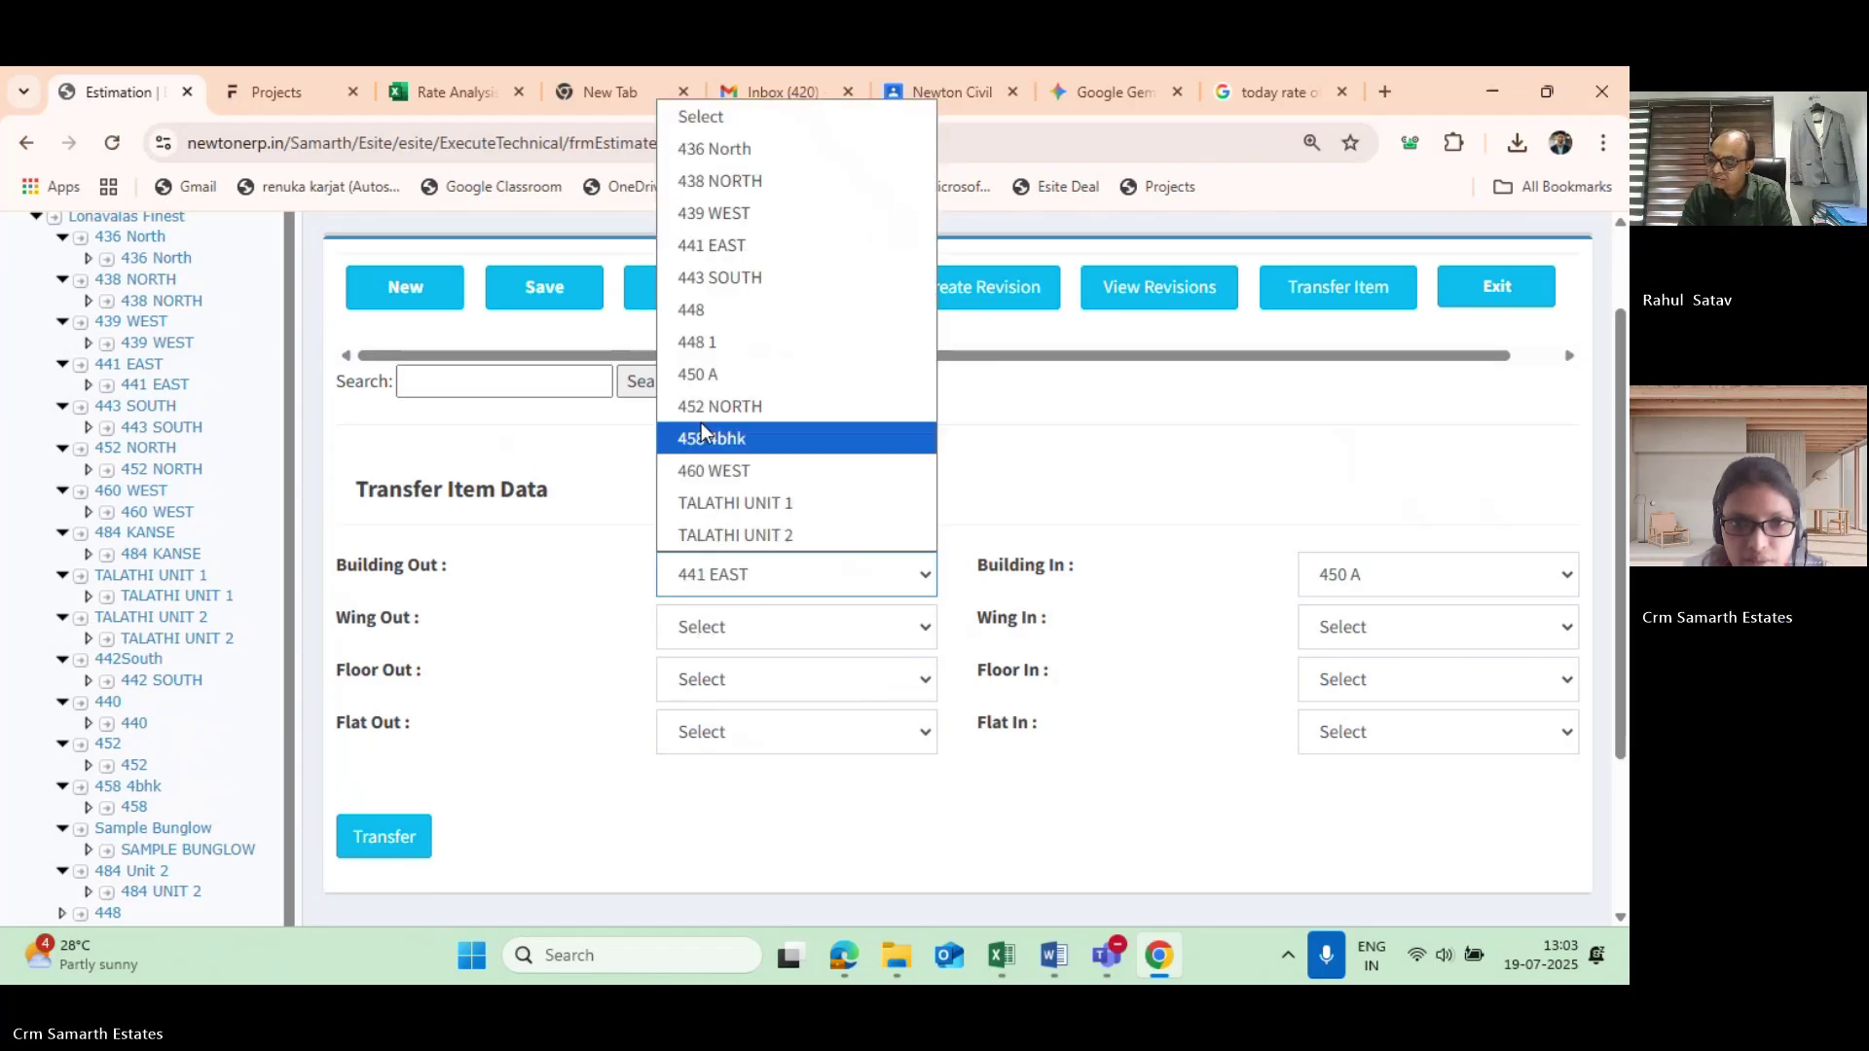
click(701, 345)
click(814, 633)
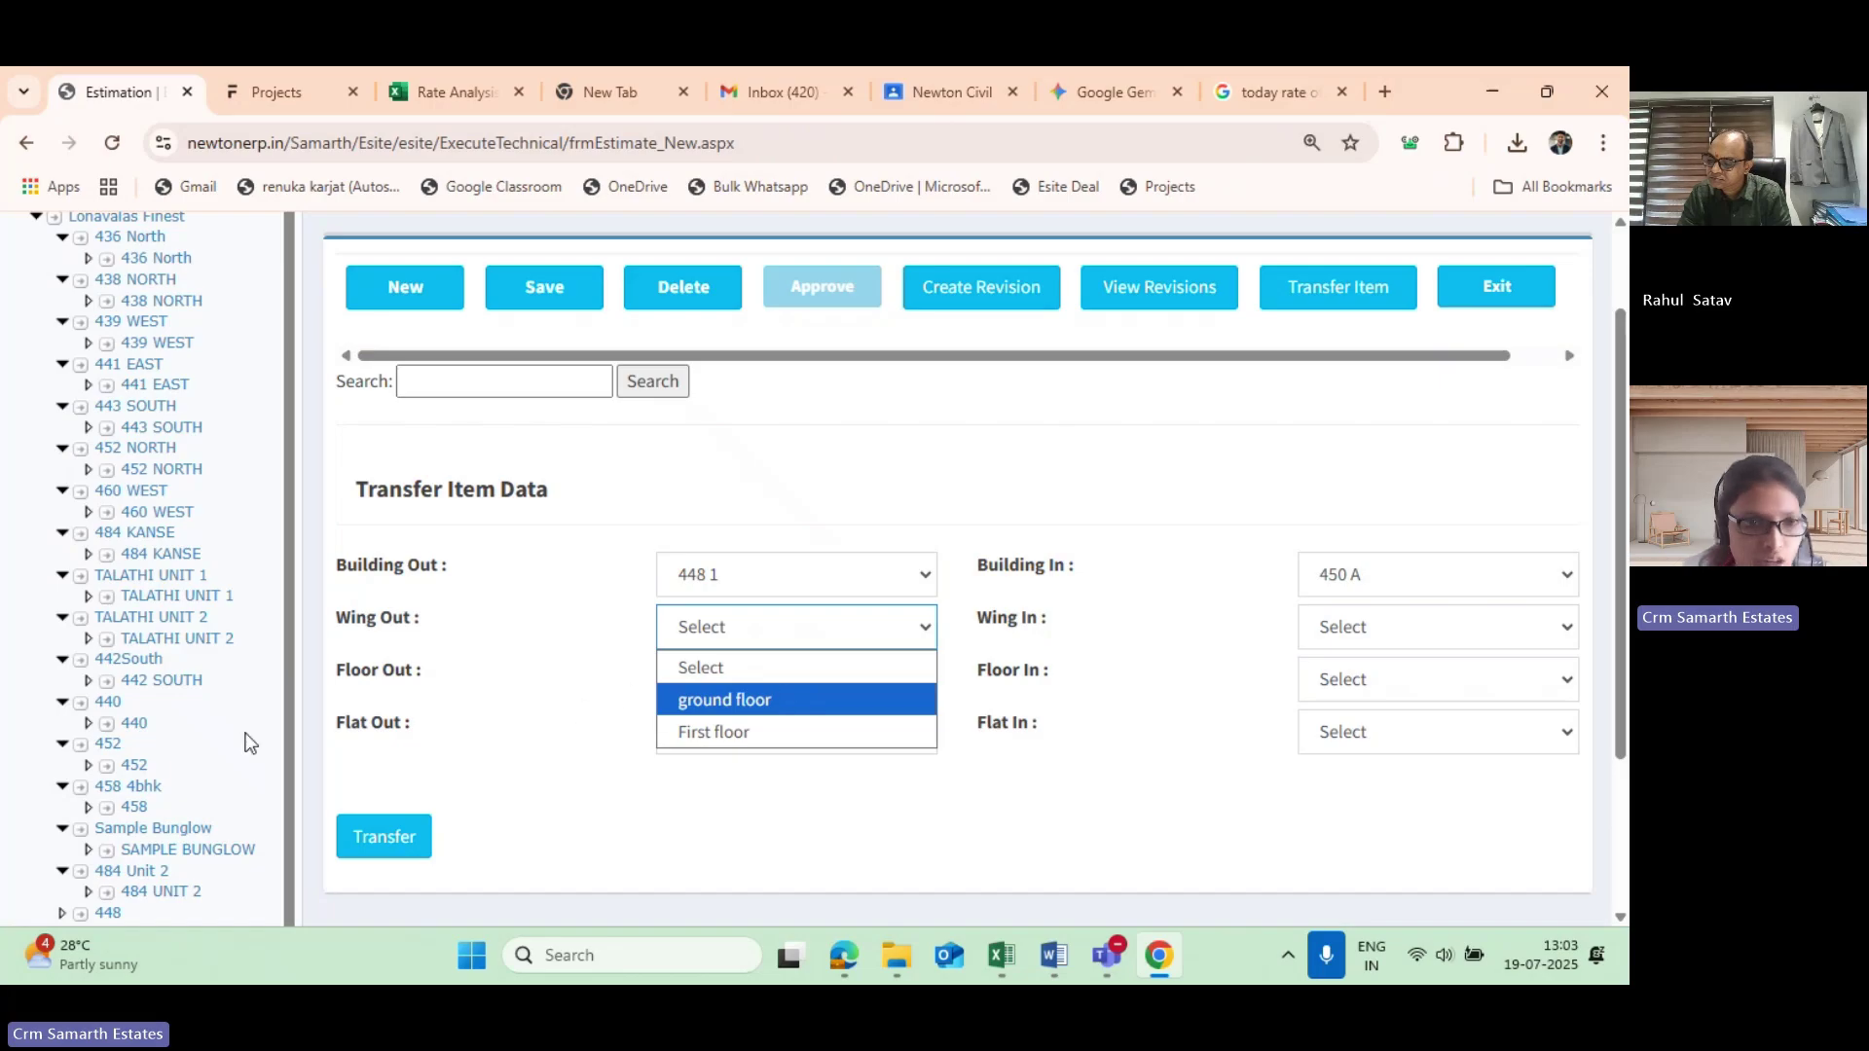
click(784, 709)
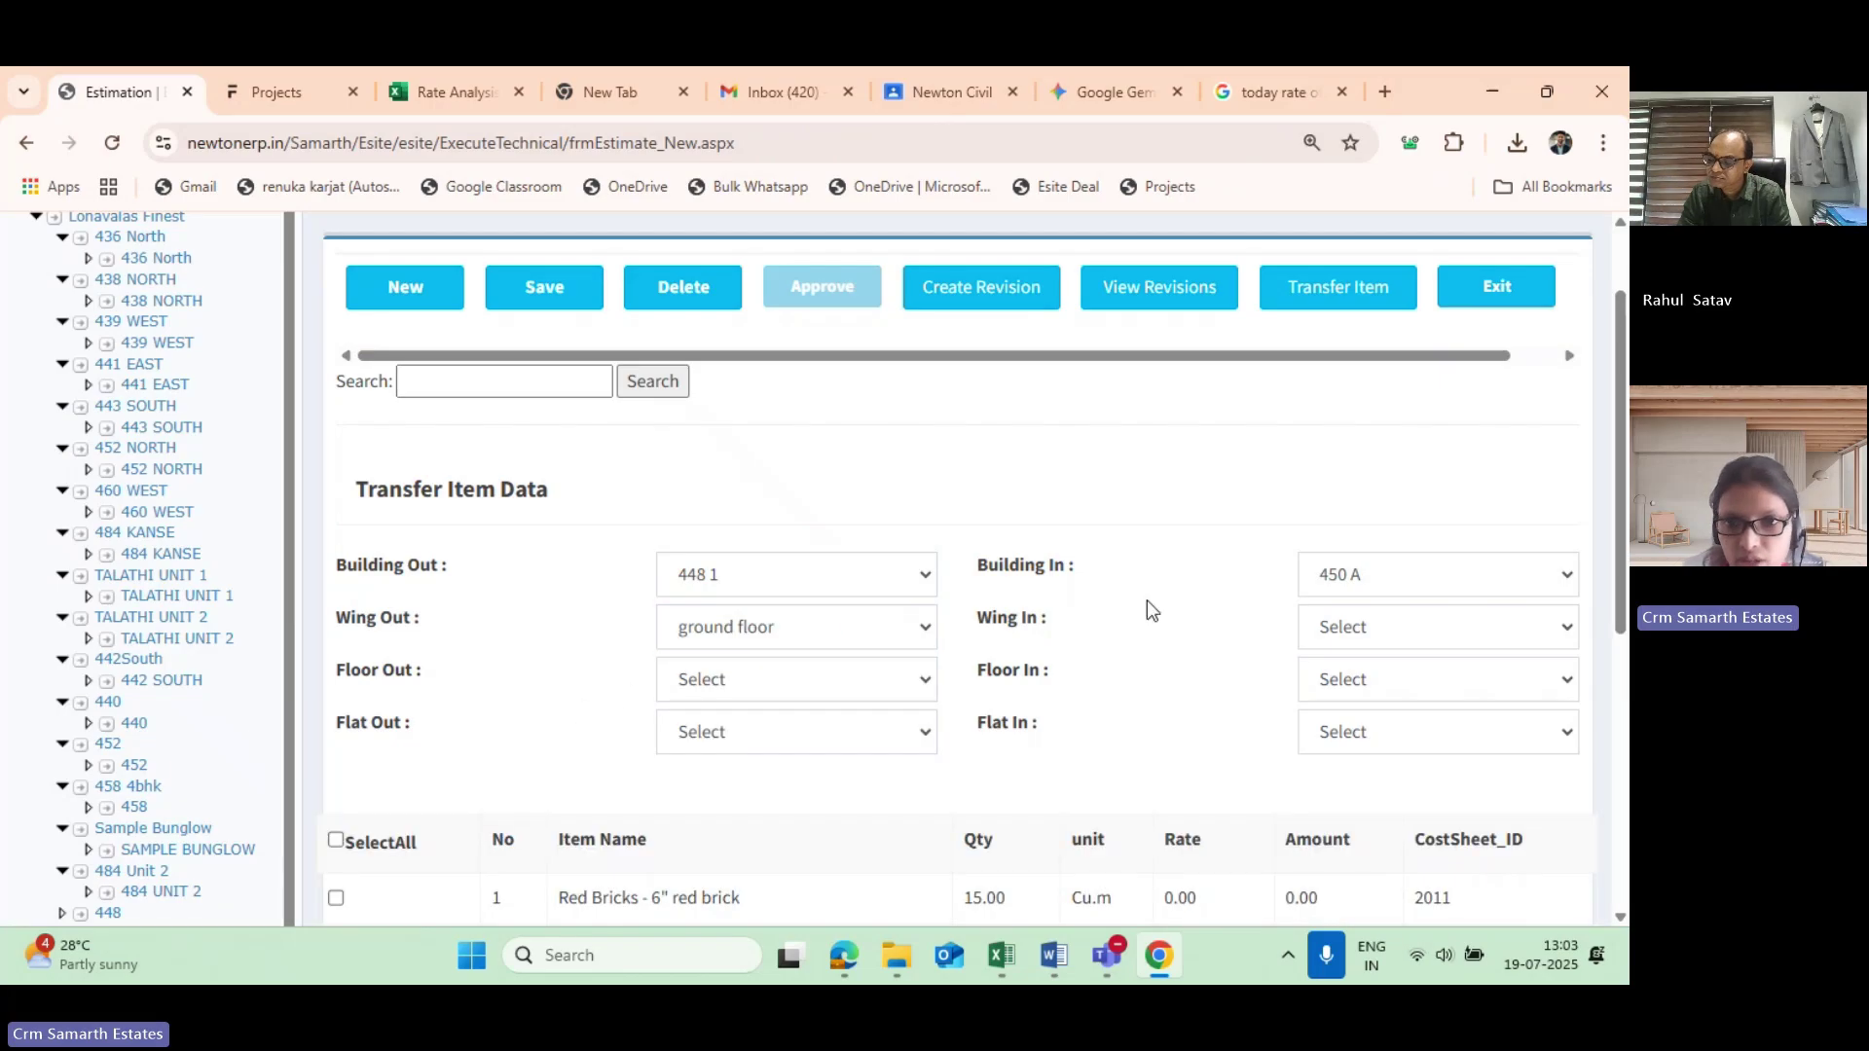
Set the transfer destination's Wing In to 450 A and Floor In to FIRST FLOOR, leaving Floor Out unselected.
click(1437, 631)
click(1415, 697)
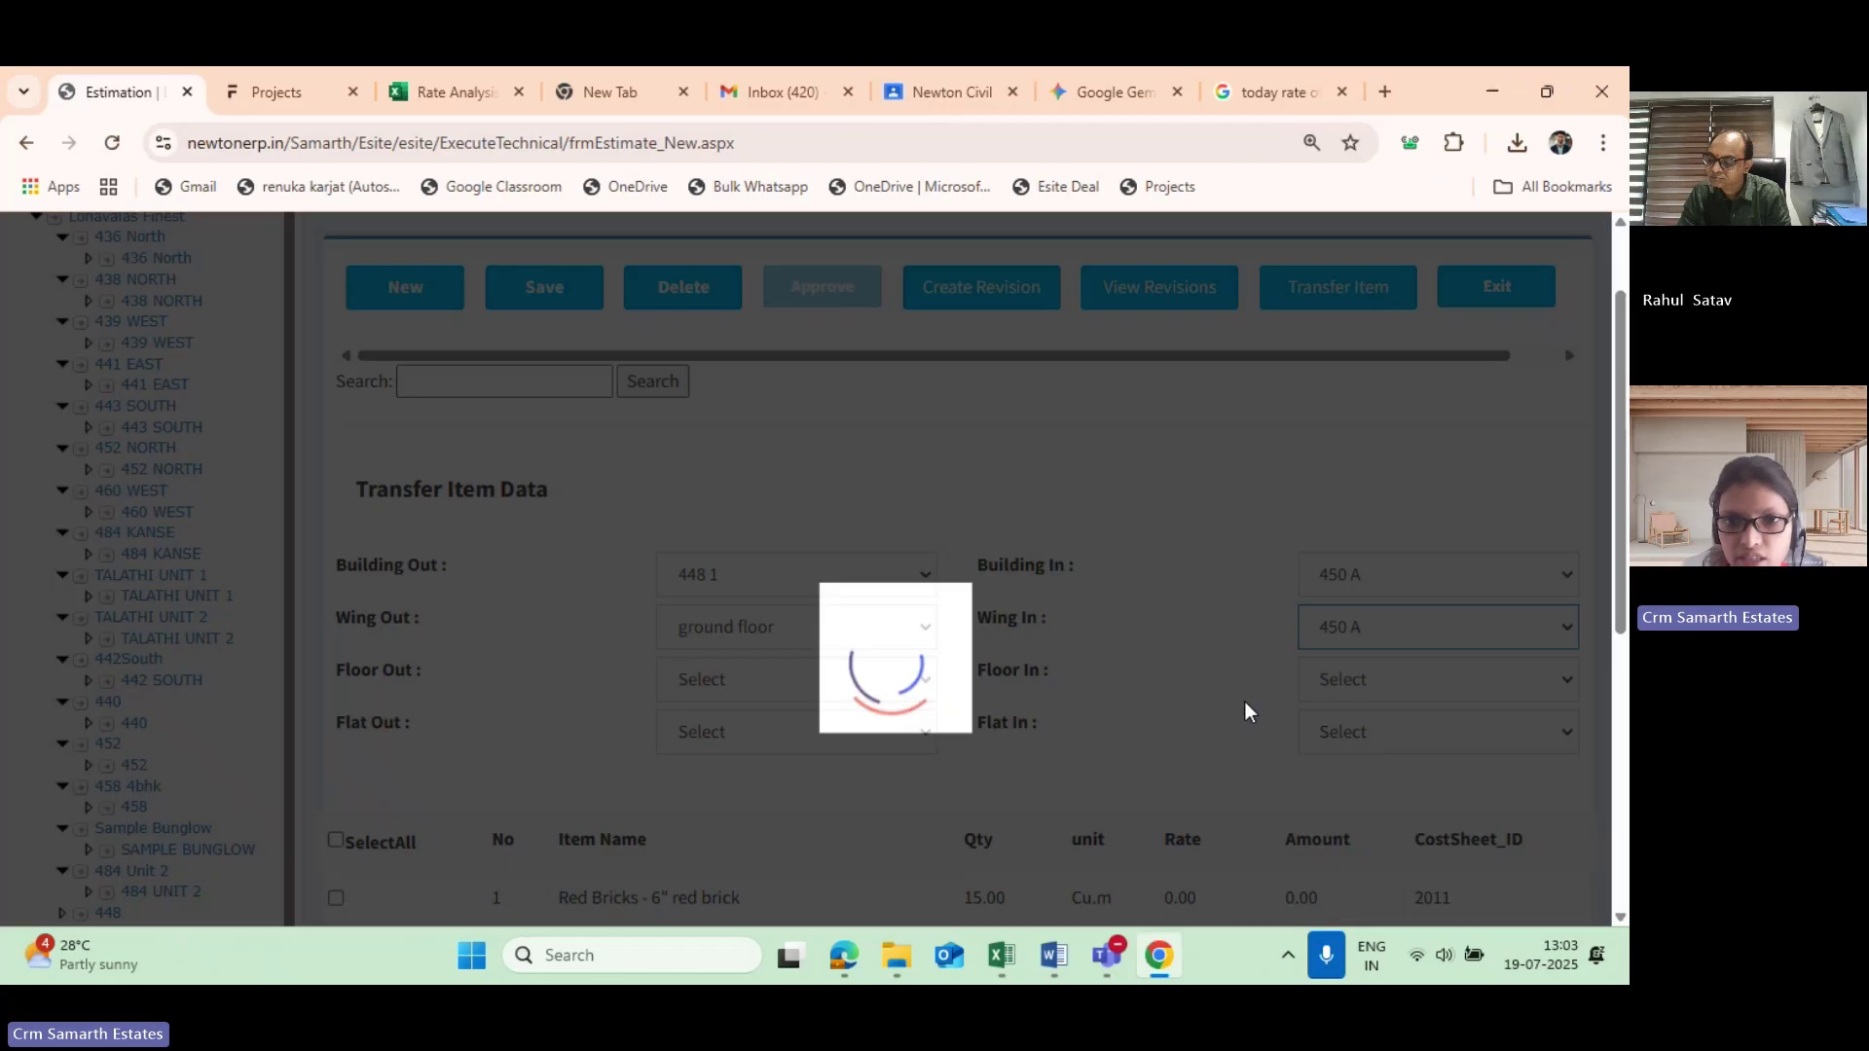
scroll(804, 718, down, 1)
click(788, 566)
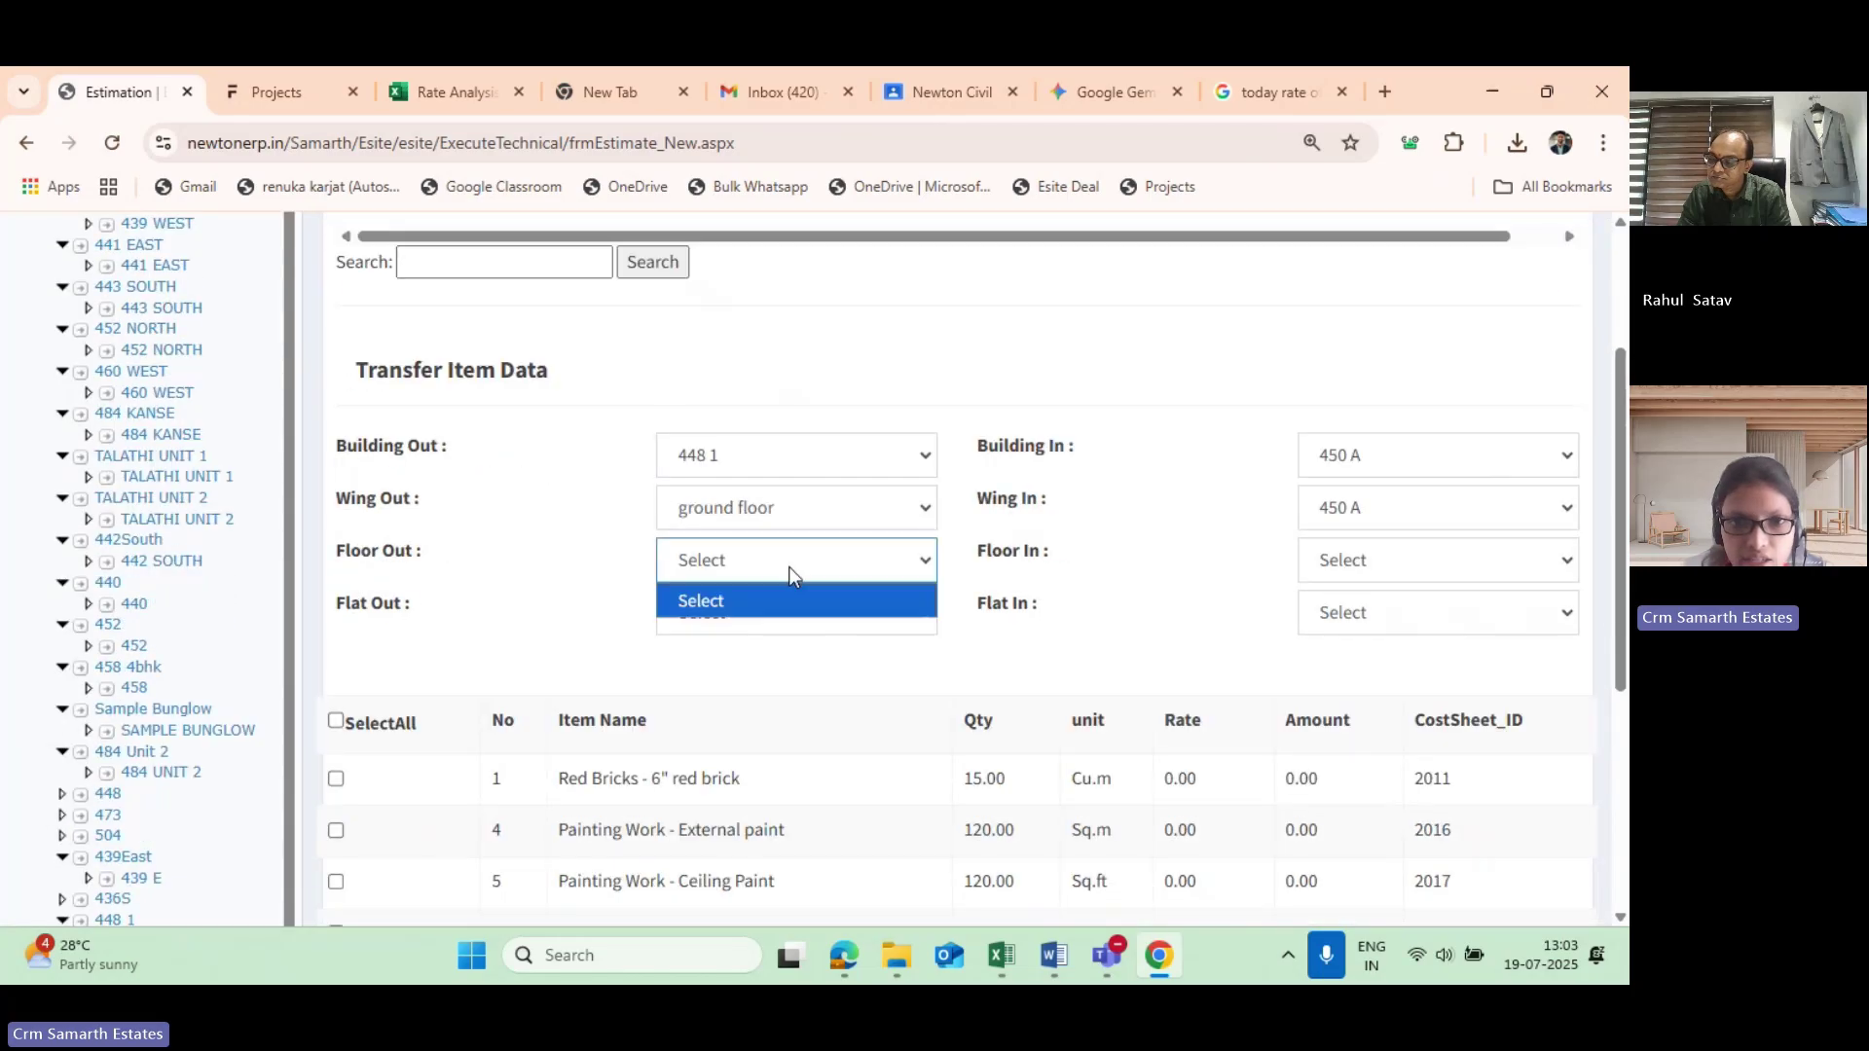
click(724, 615)
click(1393, 558)
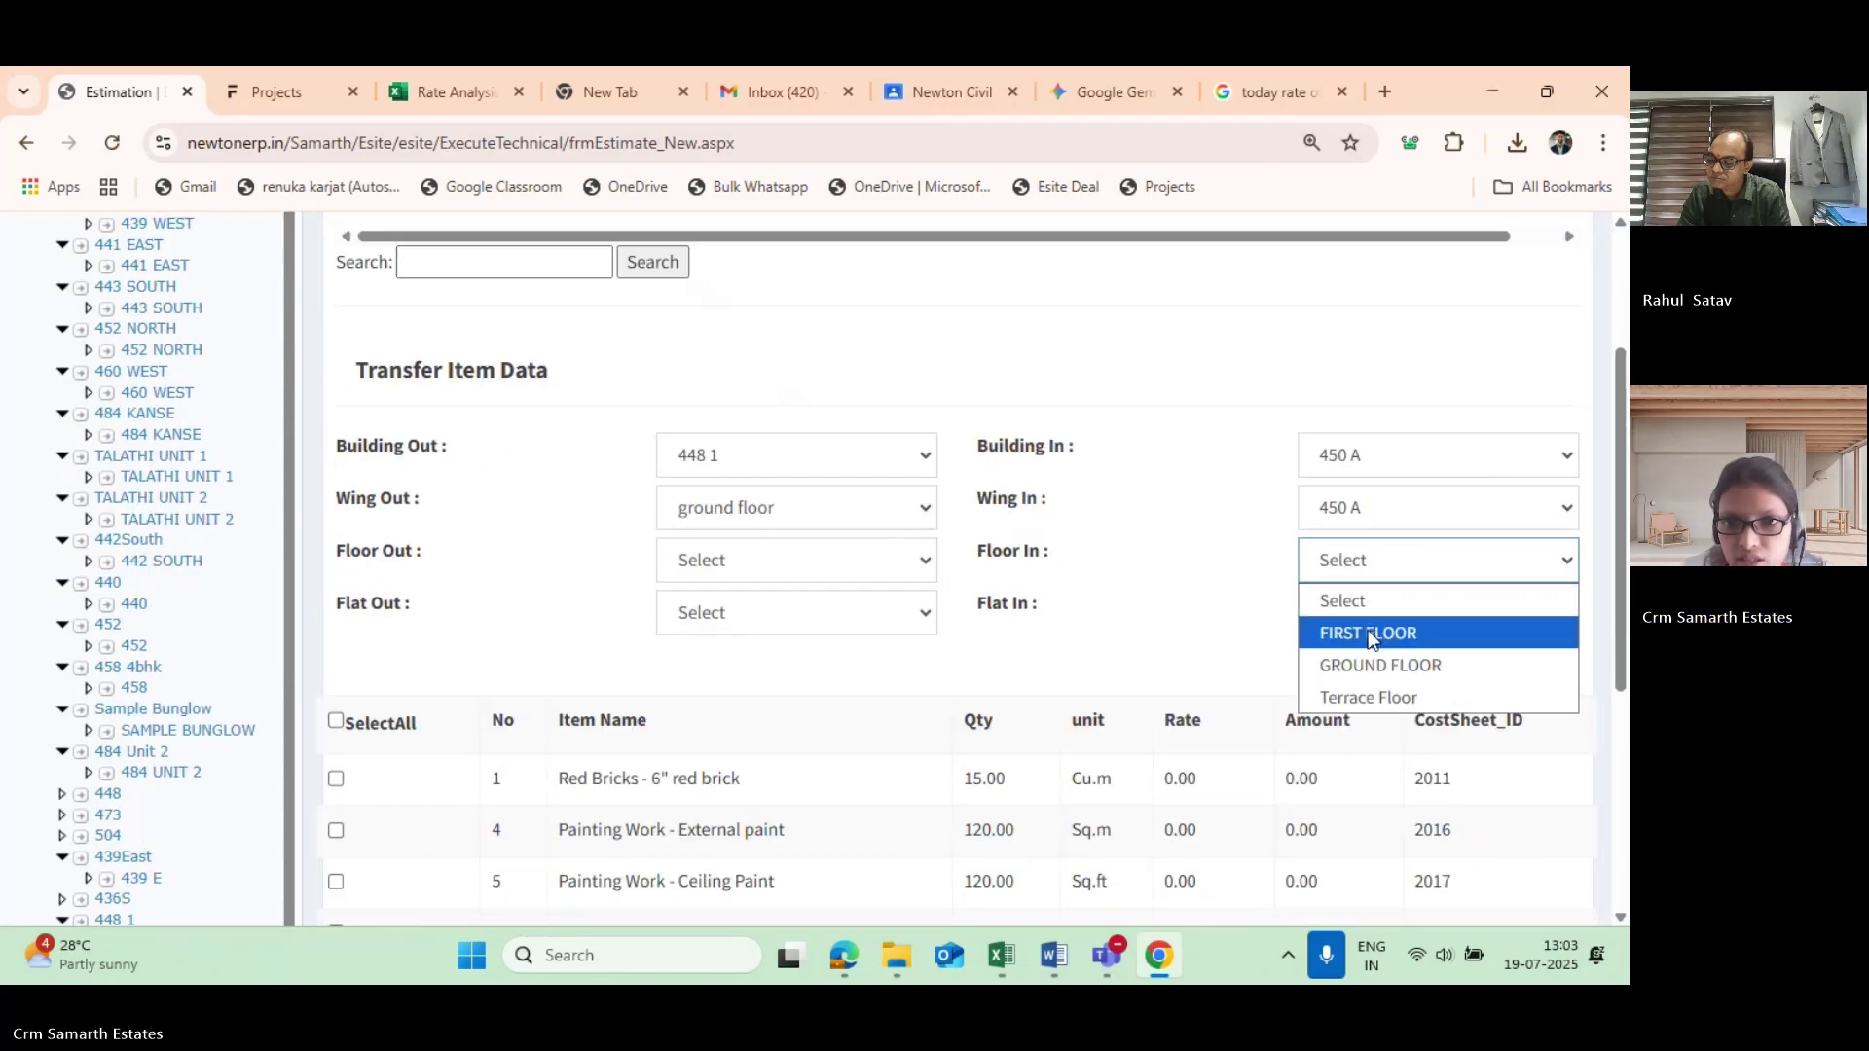
click(1368, 633)
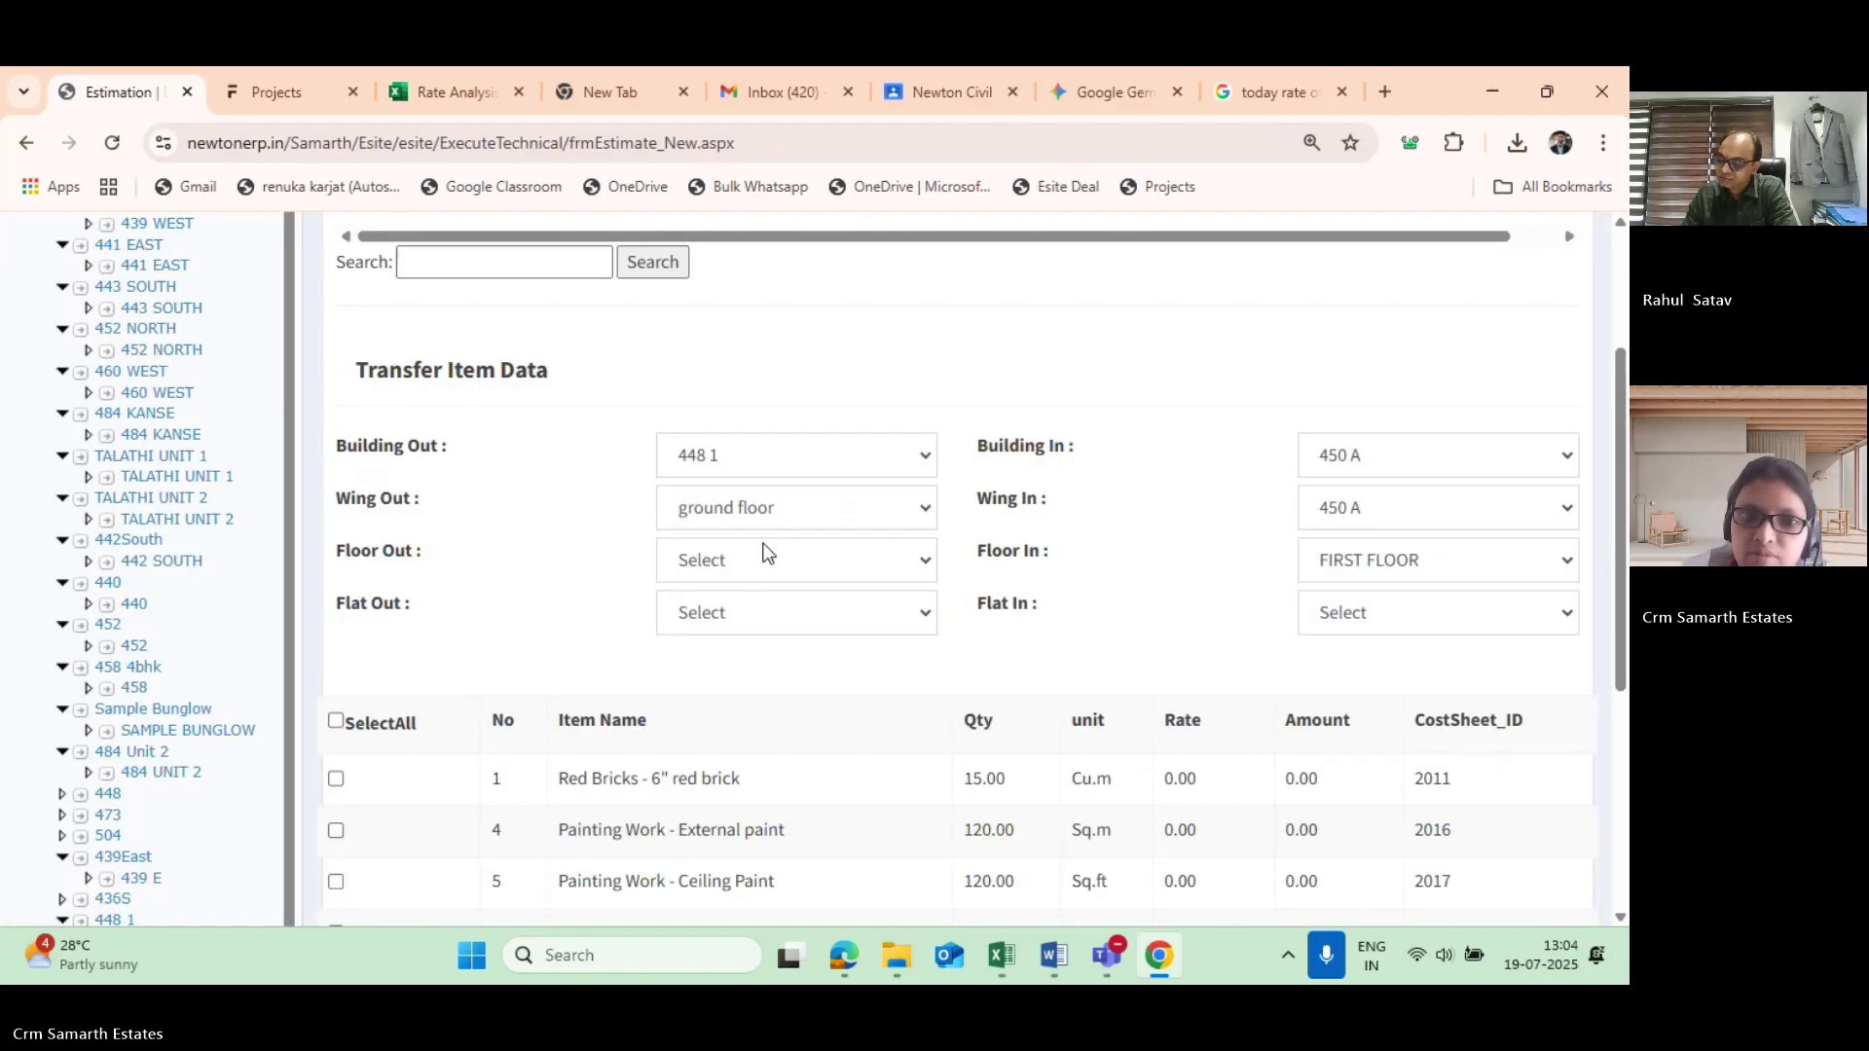
Review the list of source items available for transfer from the ground floor of building 448 1.
scroll(1094, 699, down, 5)
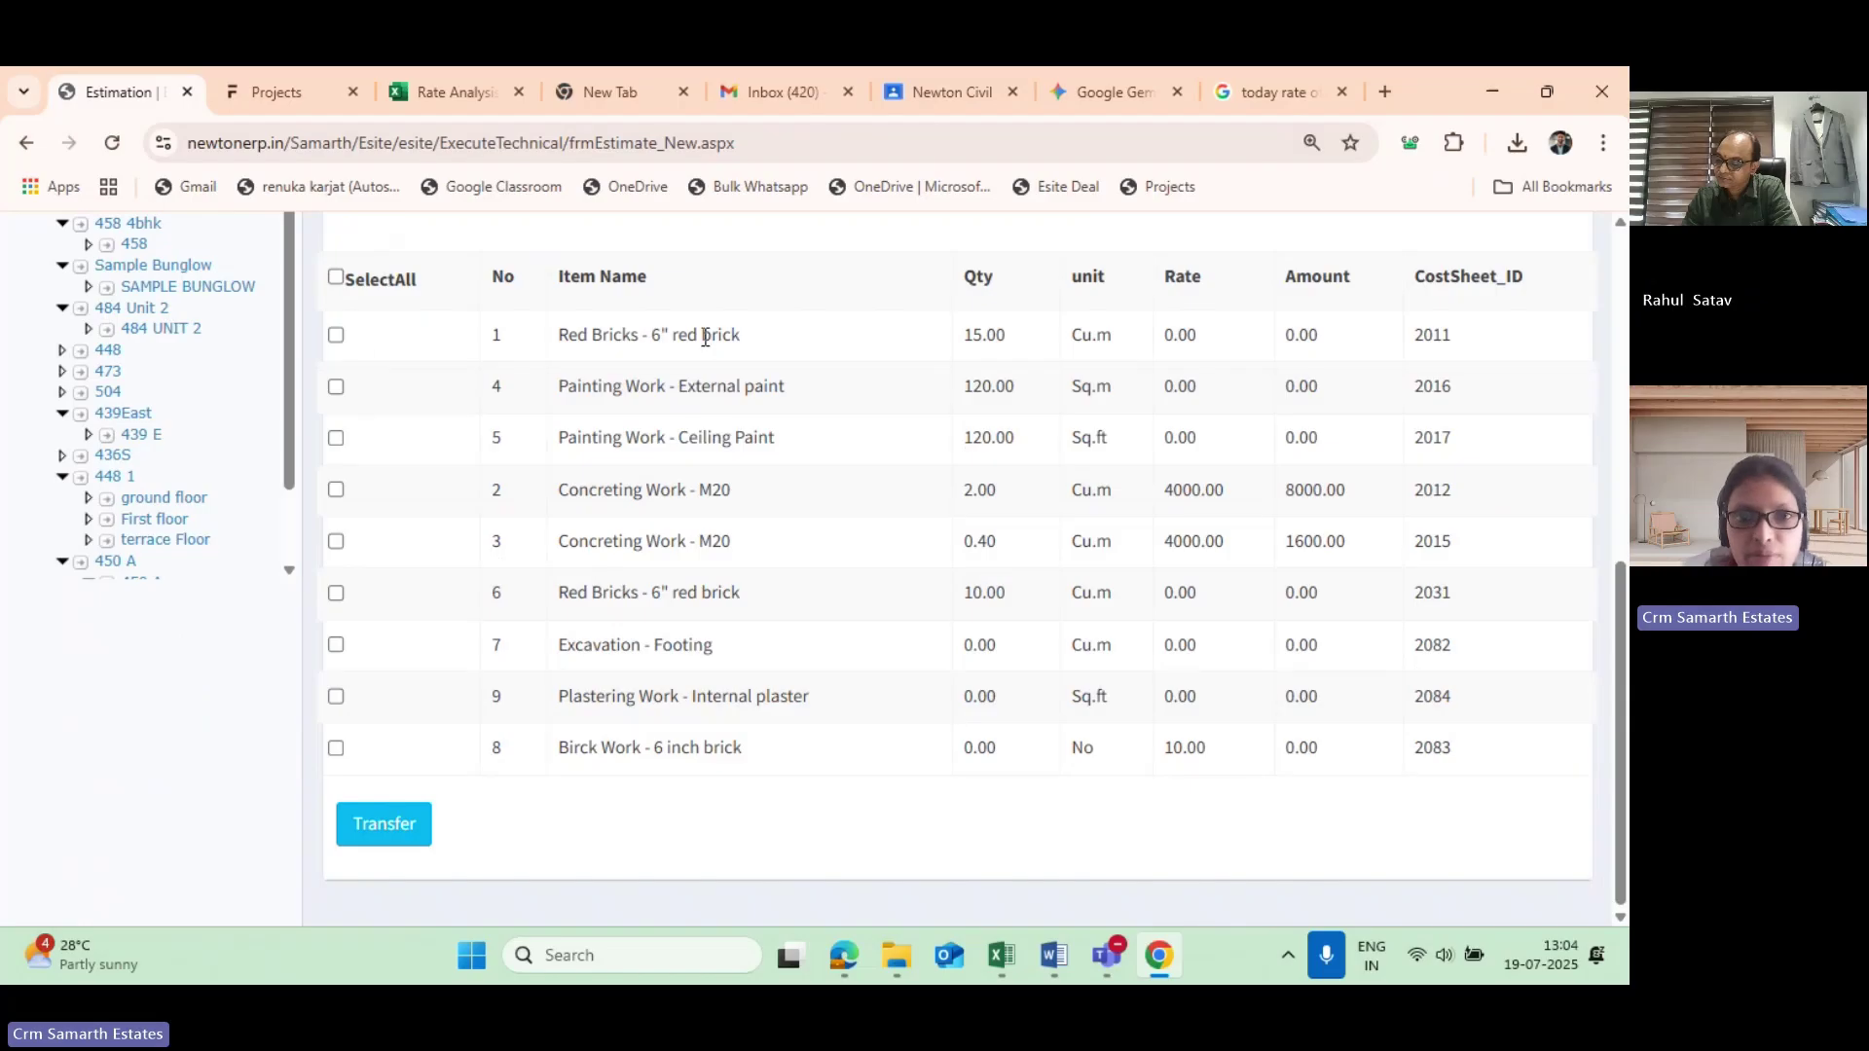
scroll(372, 617, up, 1)
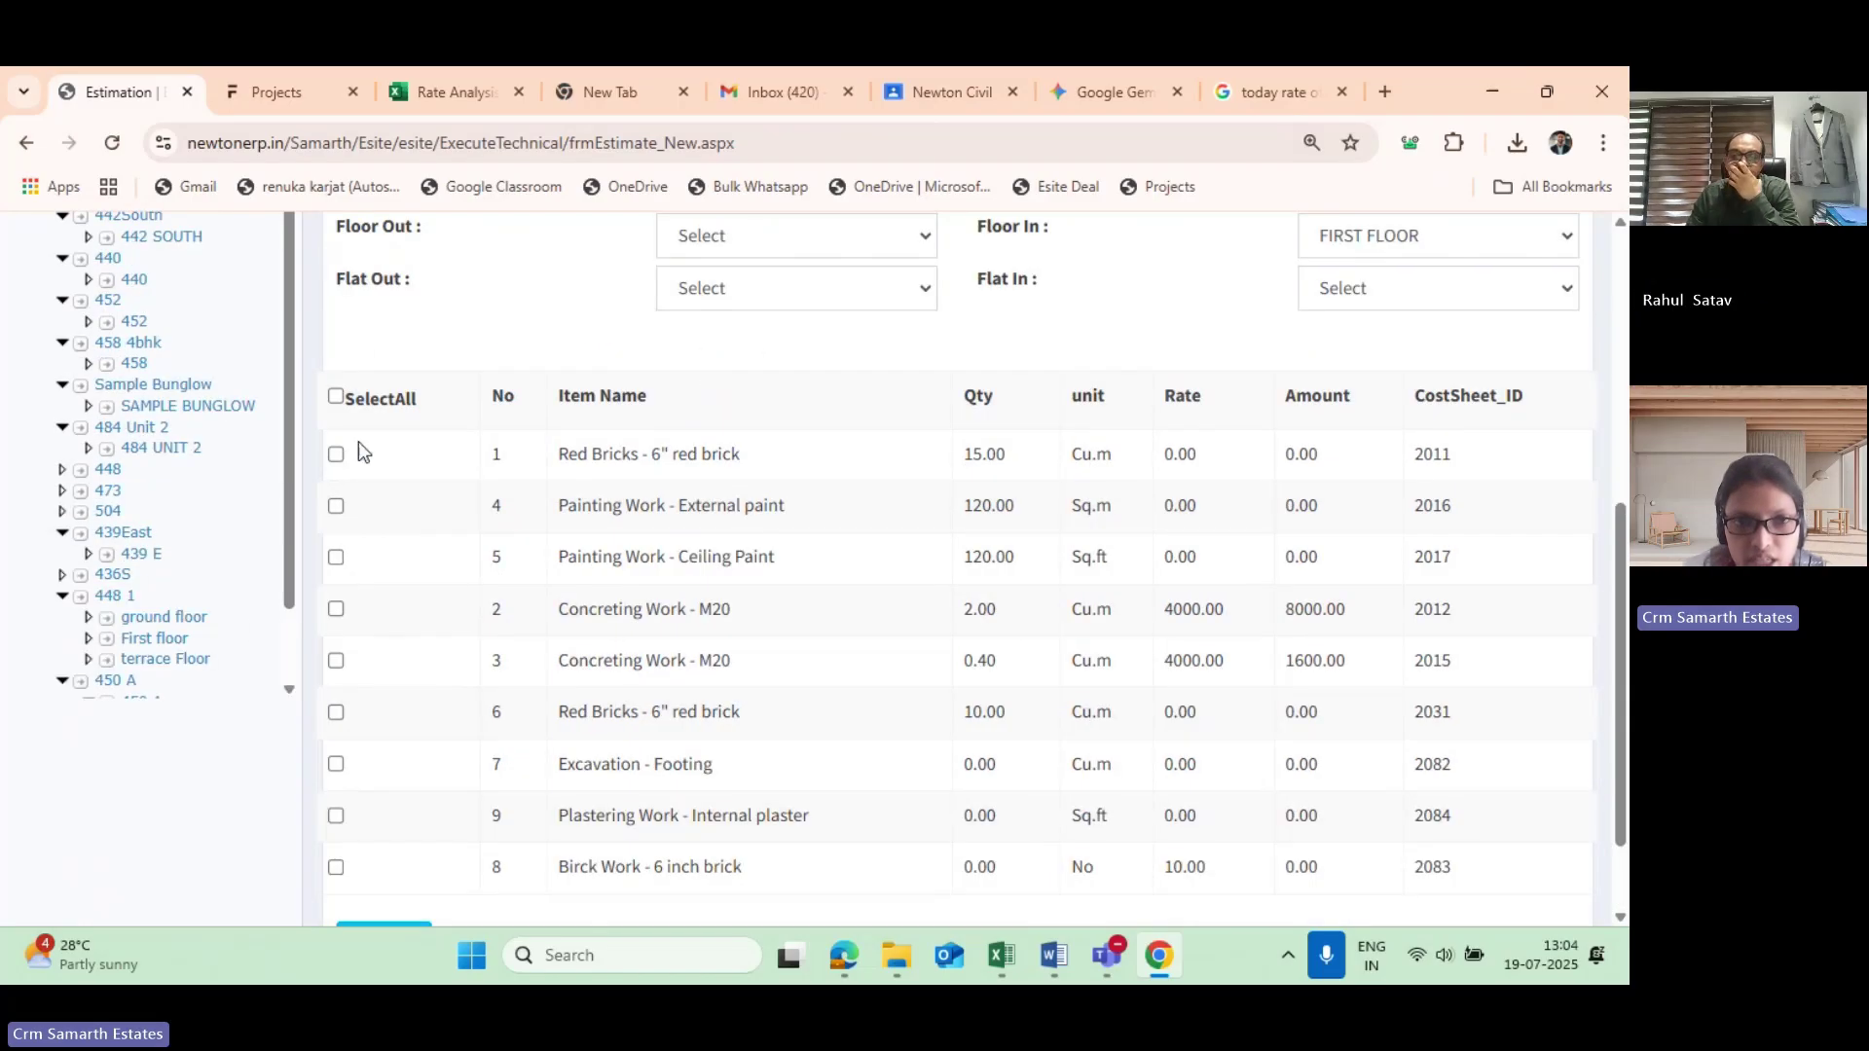
scroll(428, 720, down, 1)
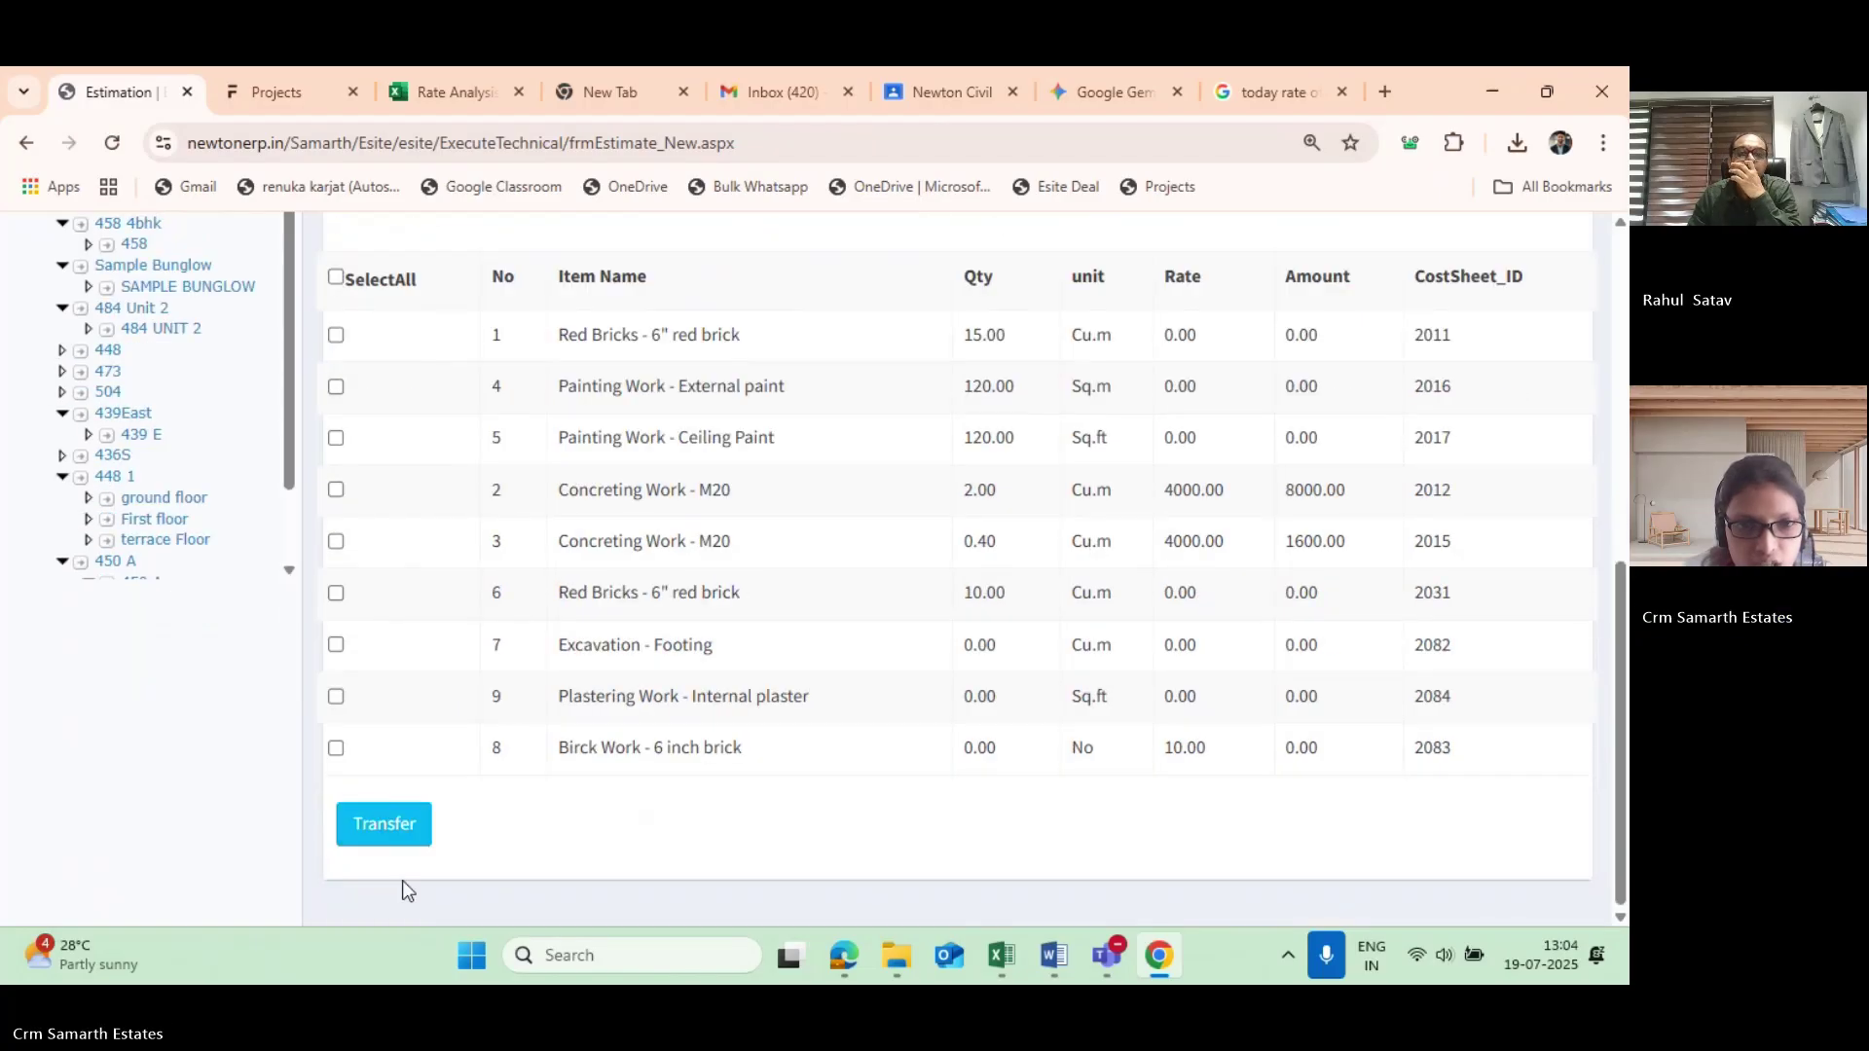
scroll(442, 592, up, 5)
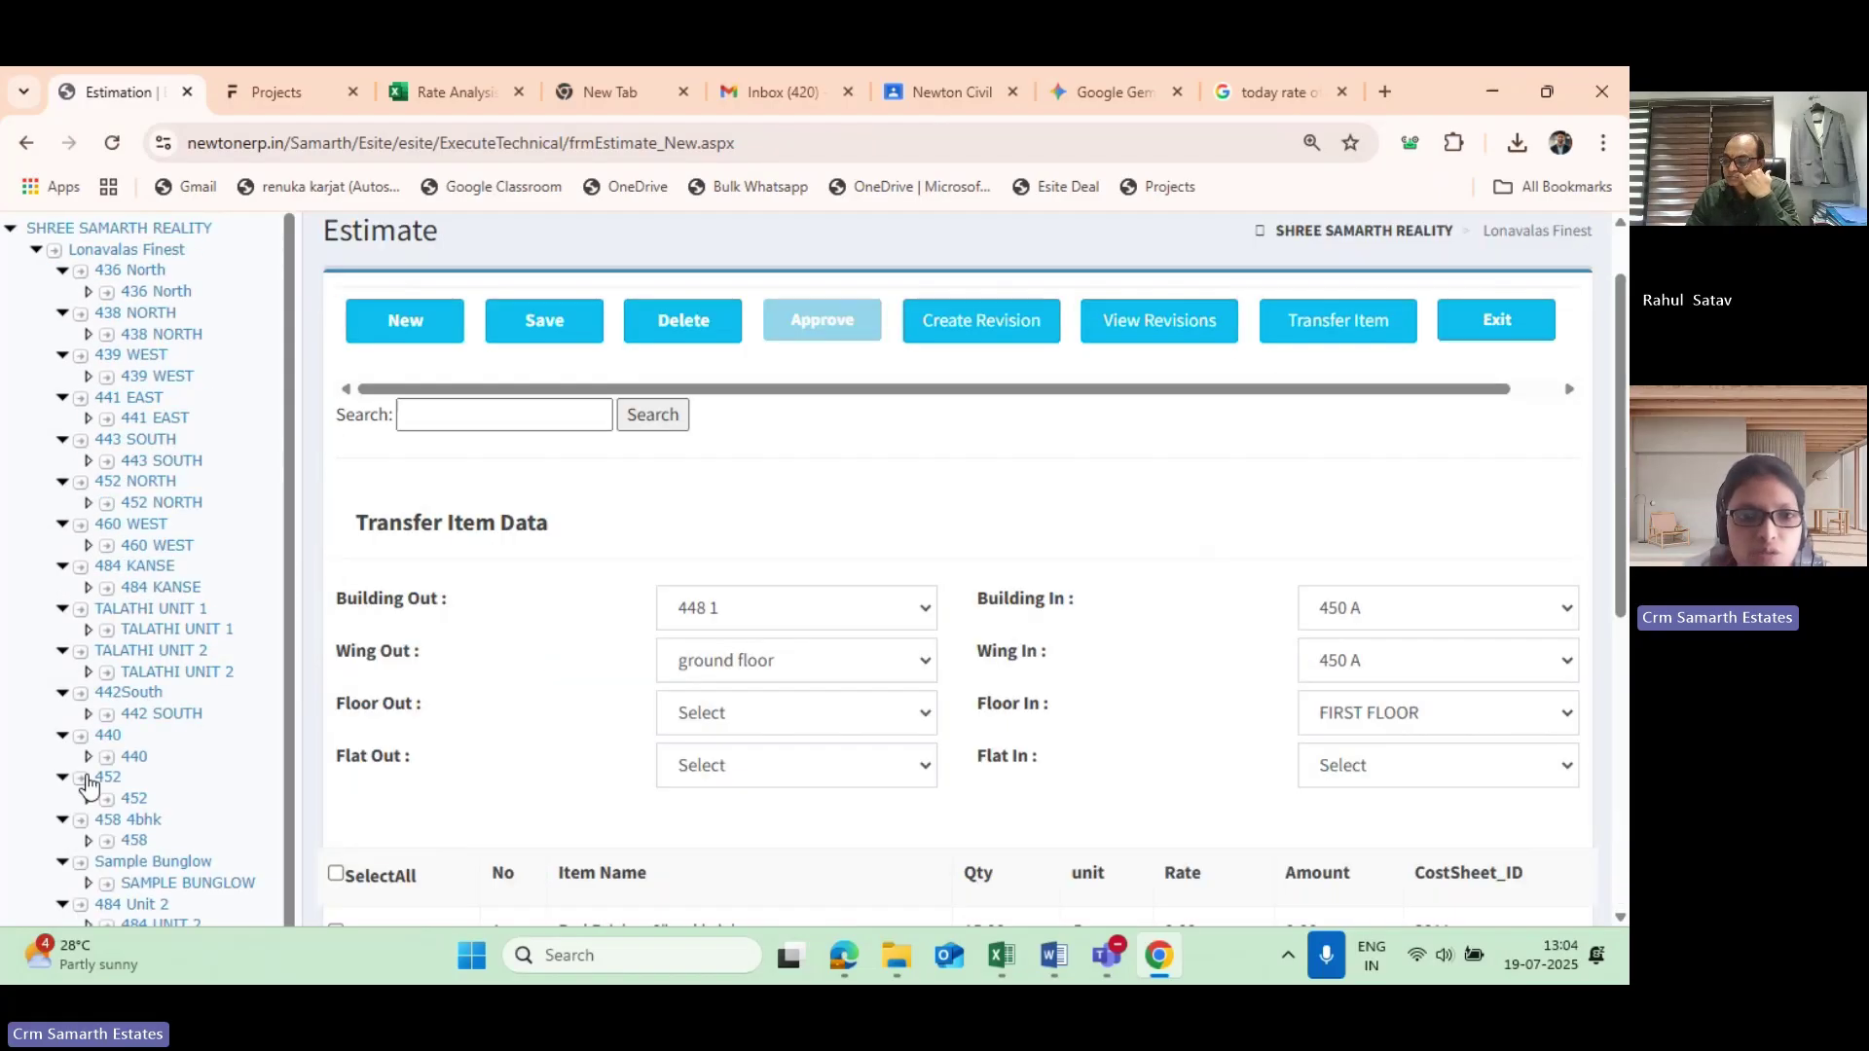
scroll(477, 638, down, 5)
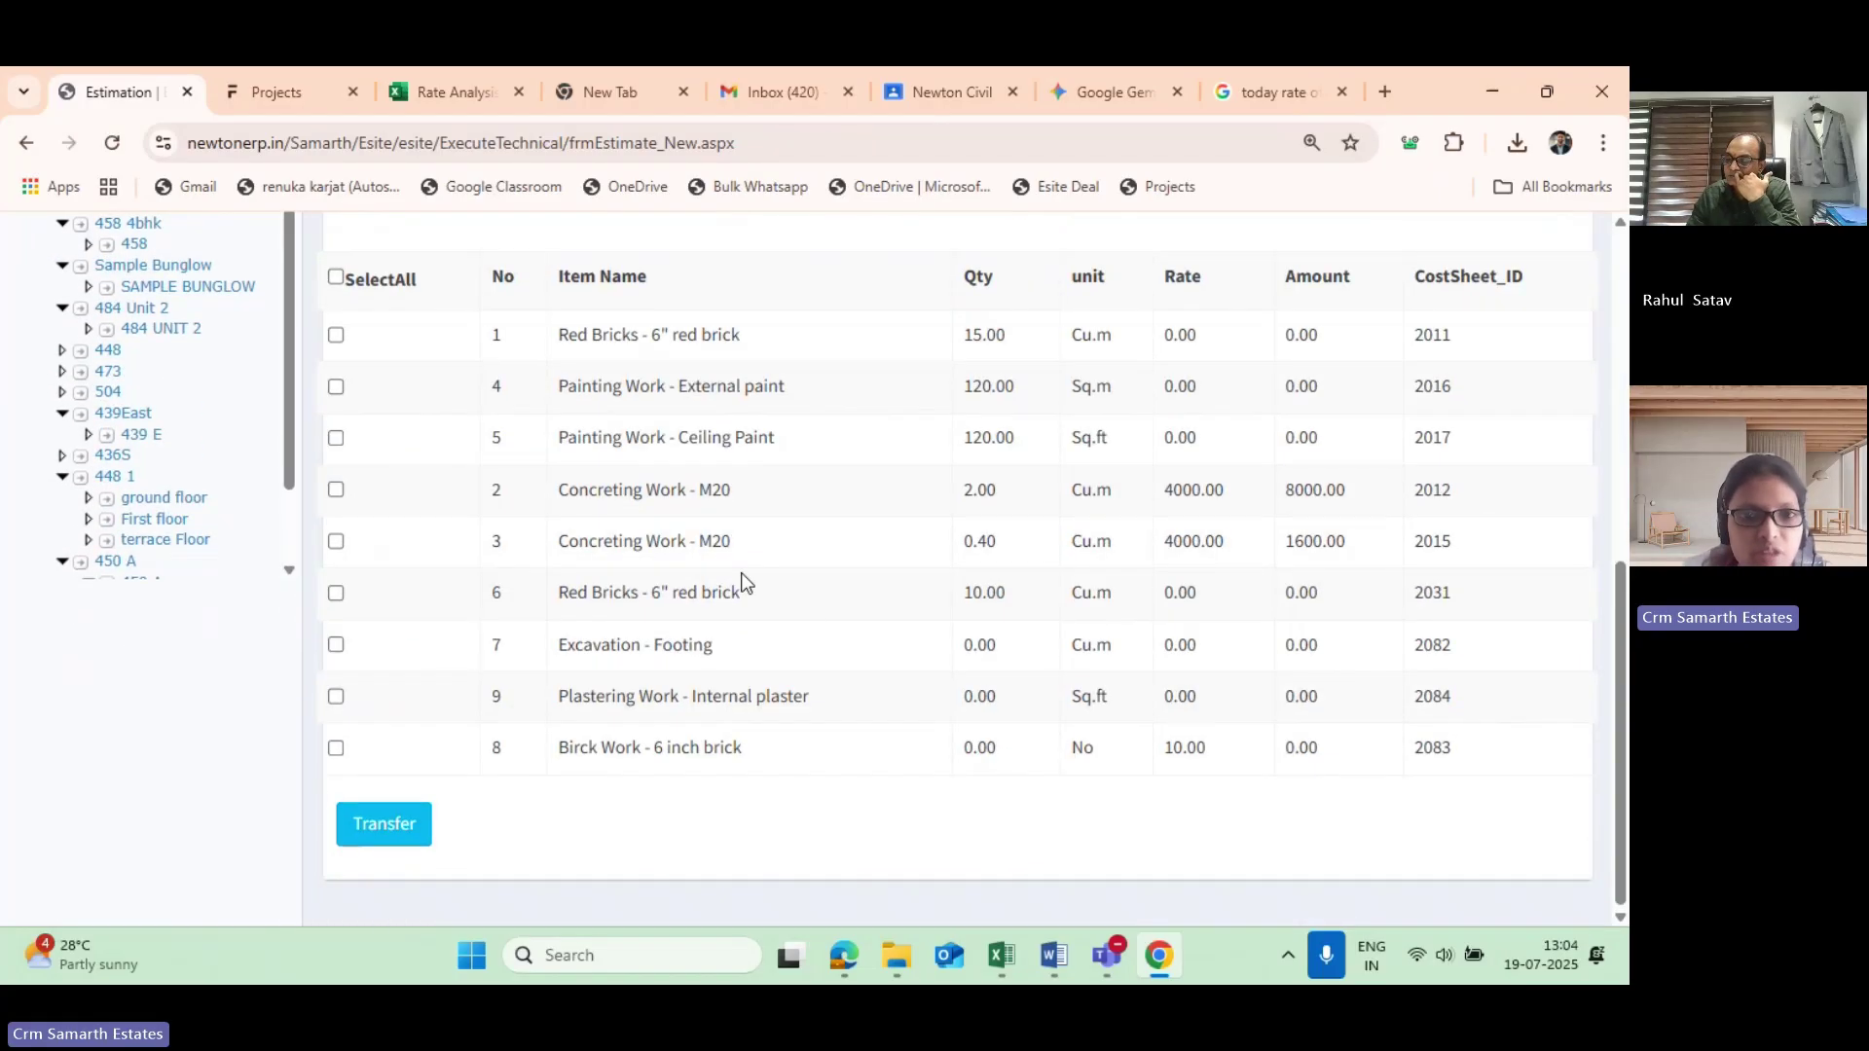
scroll(662, 696, up, 4)
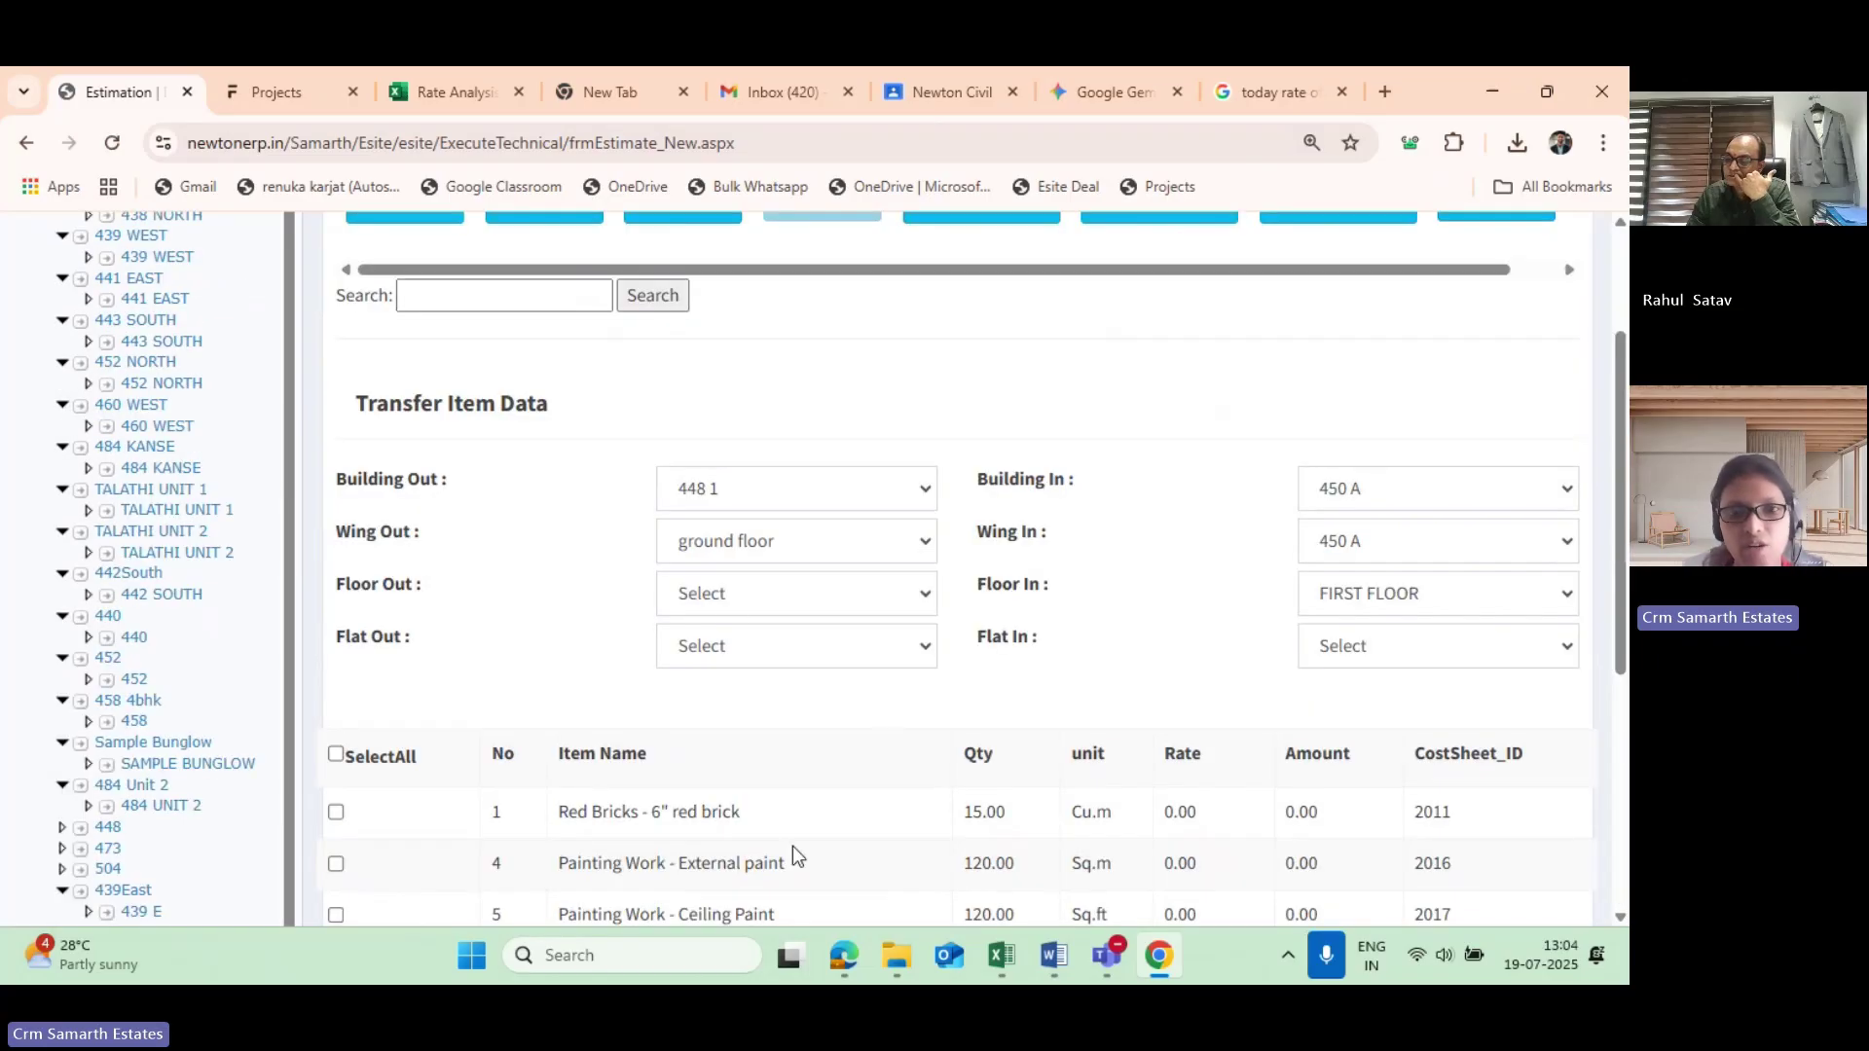
scroll(1310, 760, up, 2)
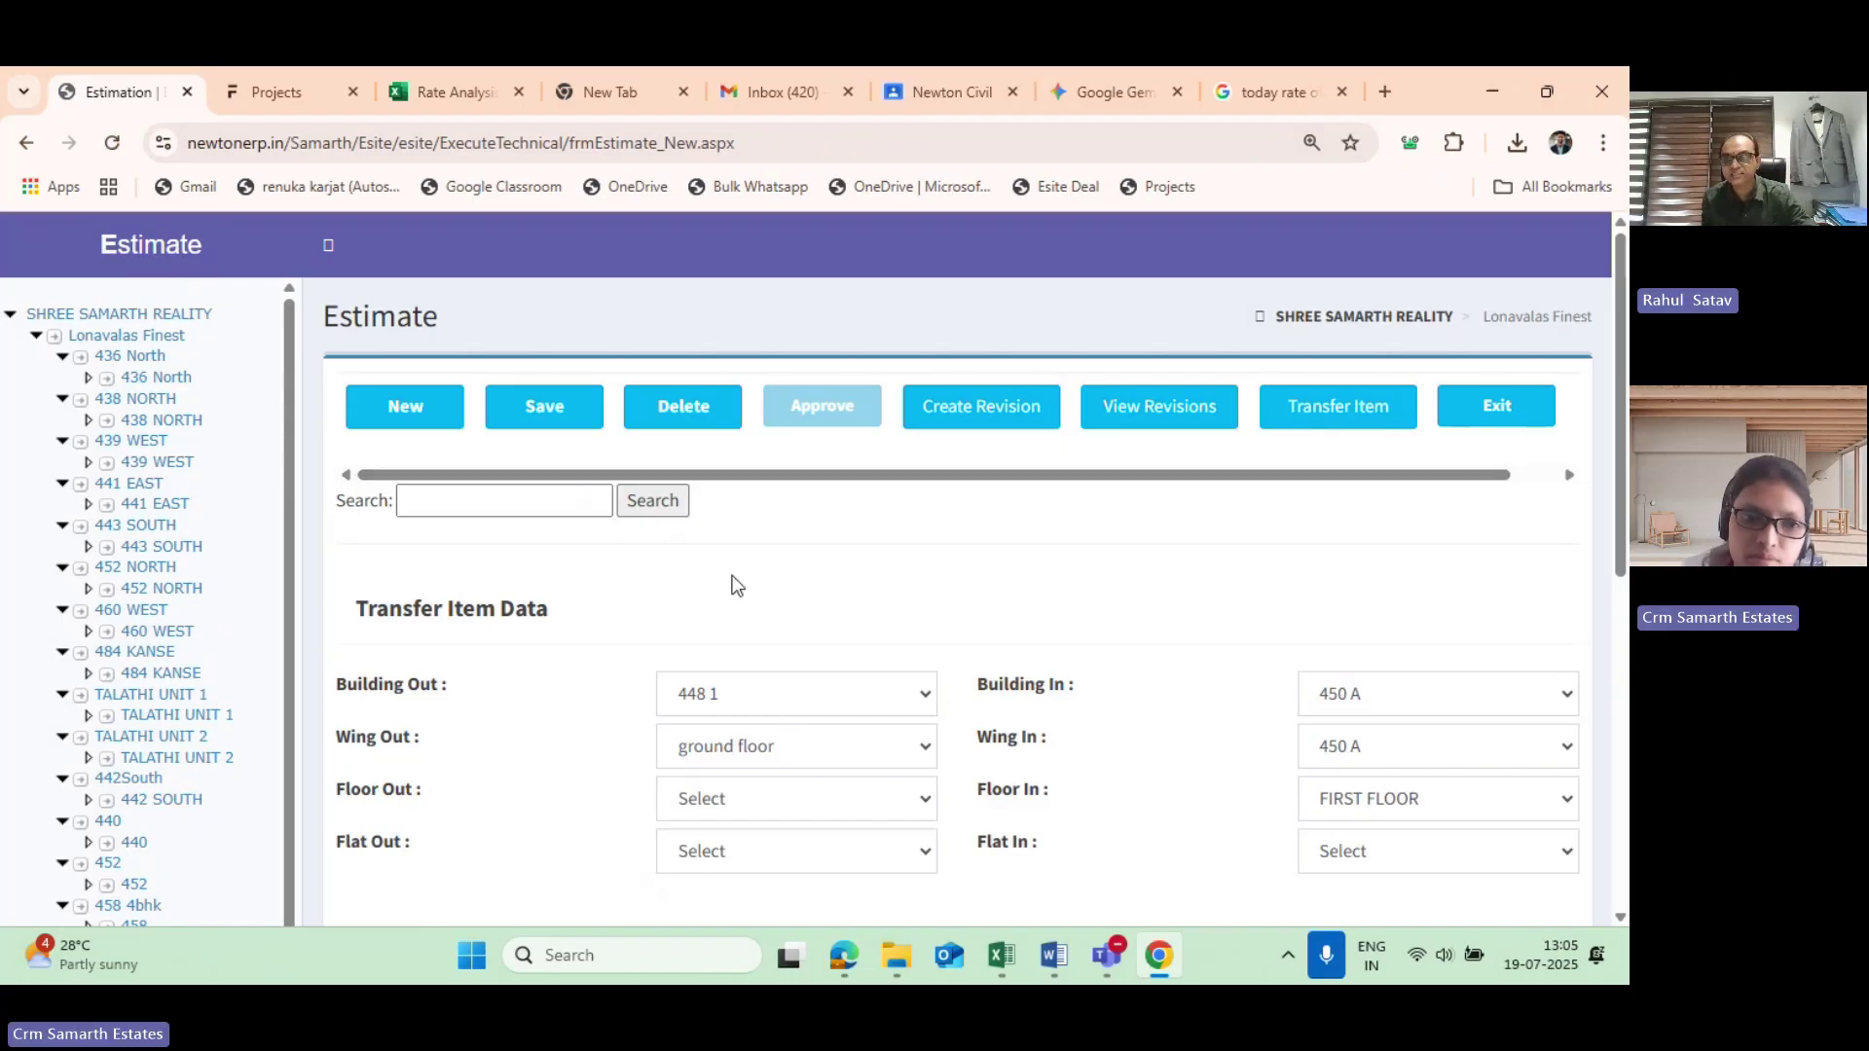
Create a revision of the estimate with the revision reason "Add Quantity".
scroll(548, 675, down, 1)
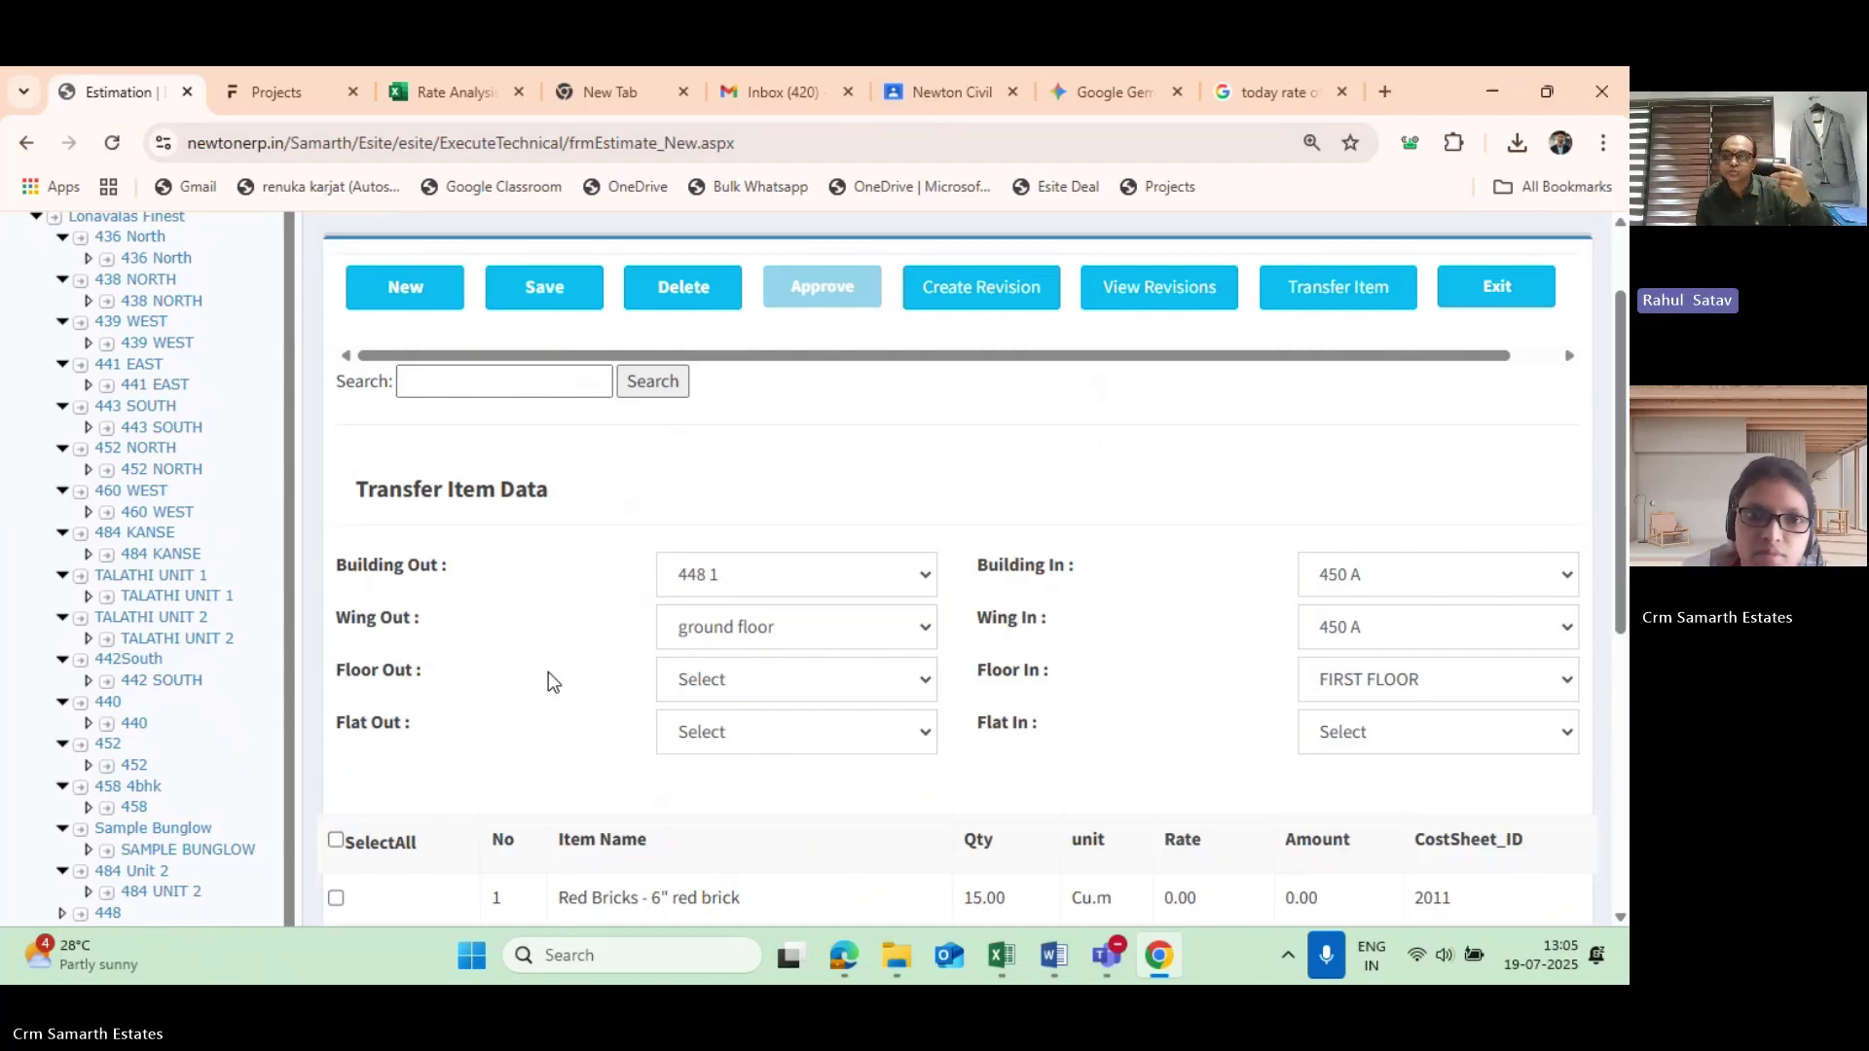
click(1009, 292)
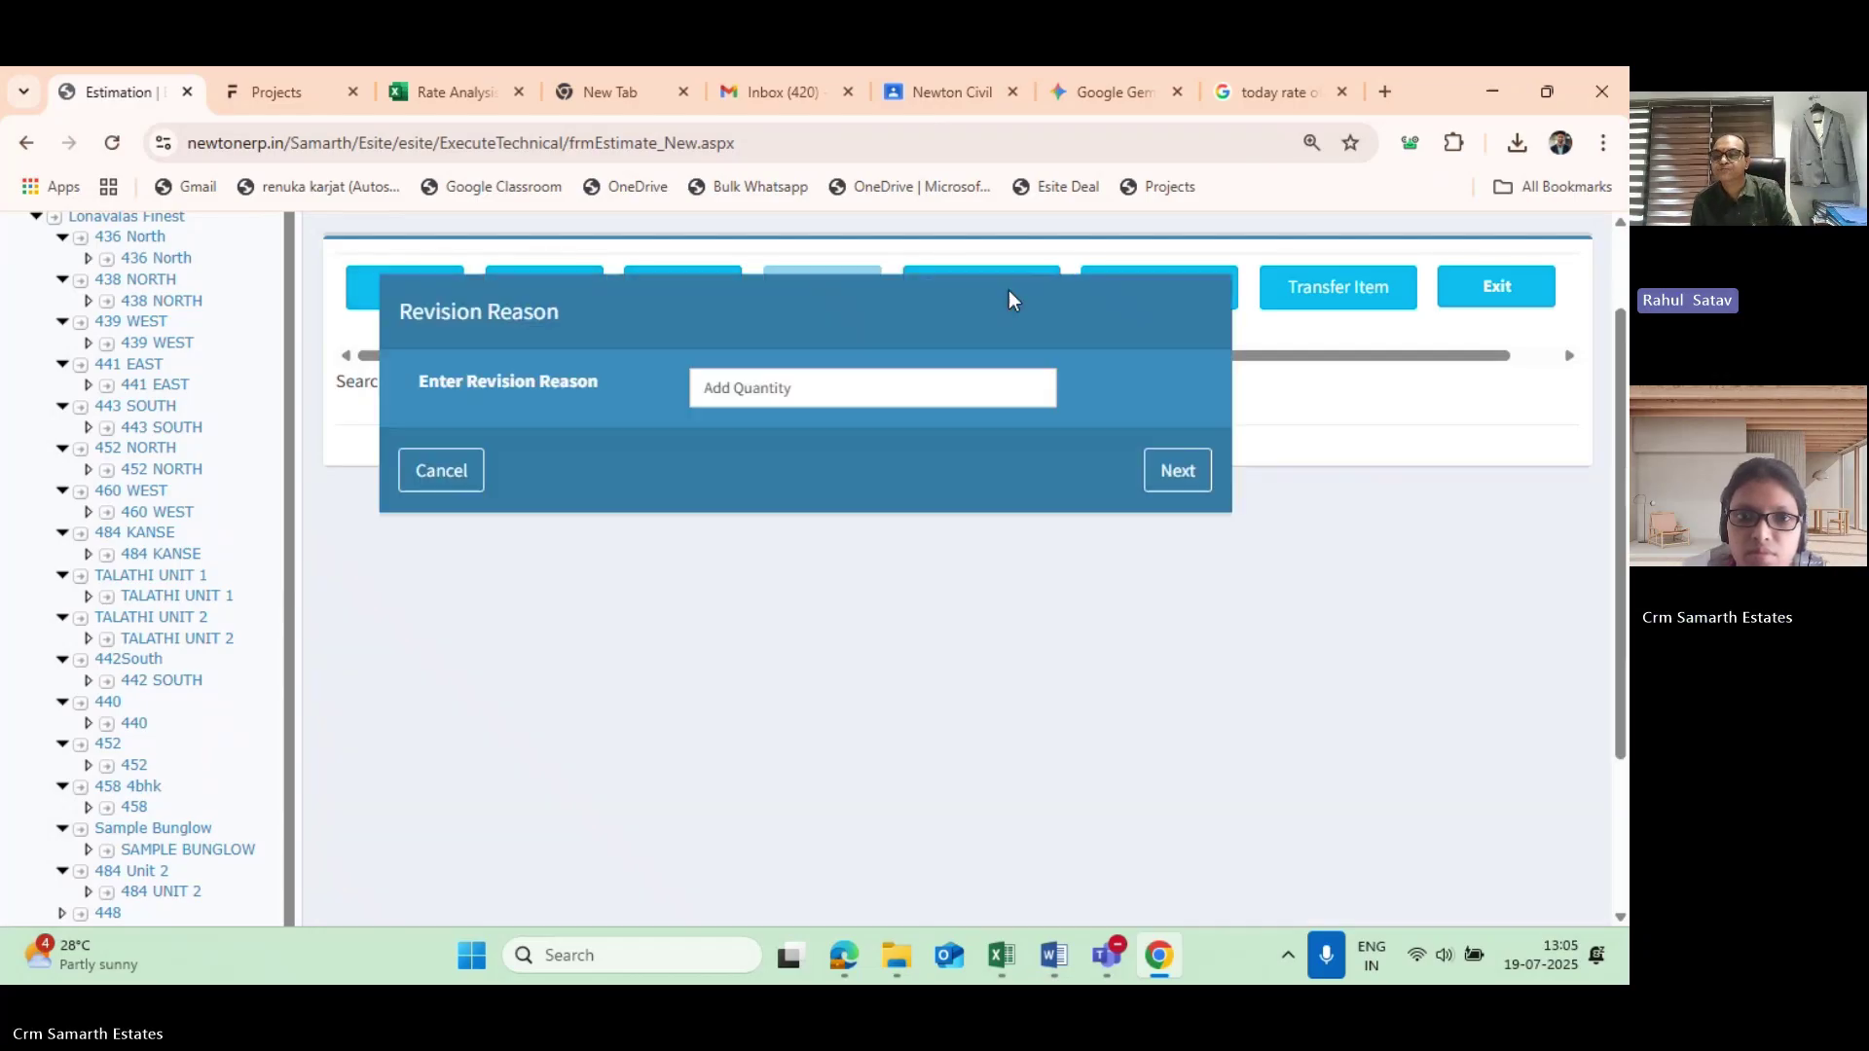
click(1179, 473)
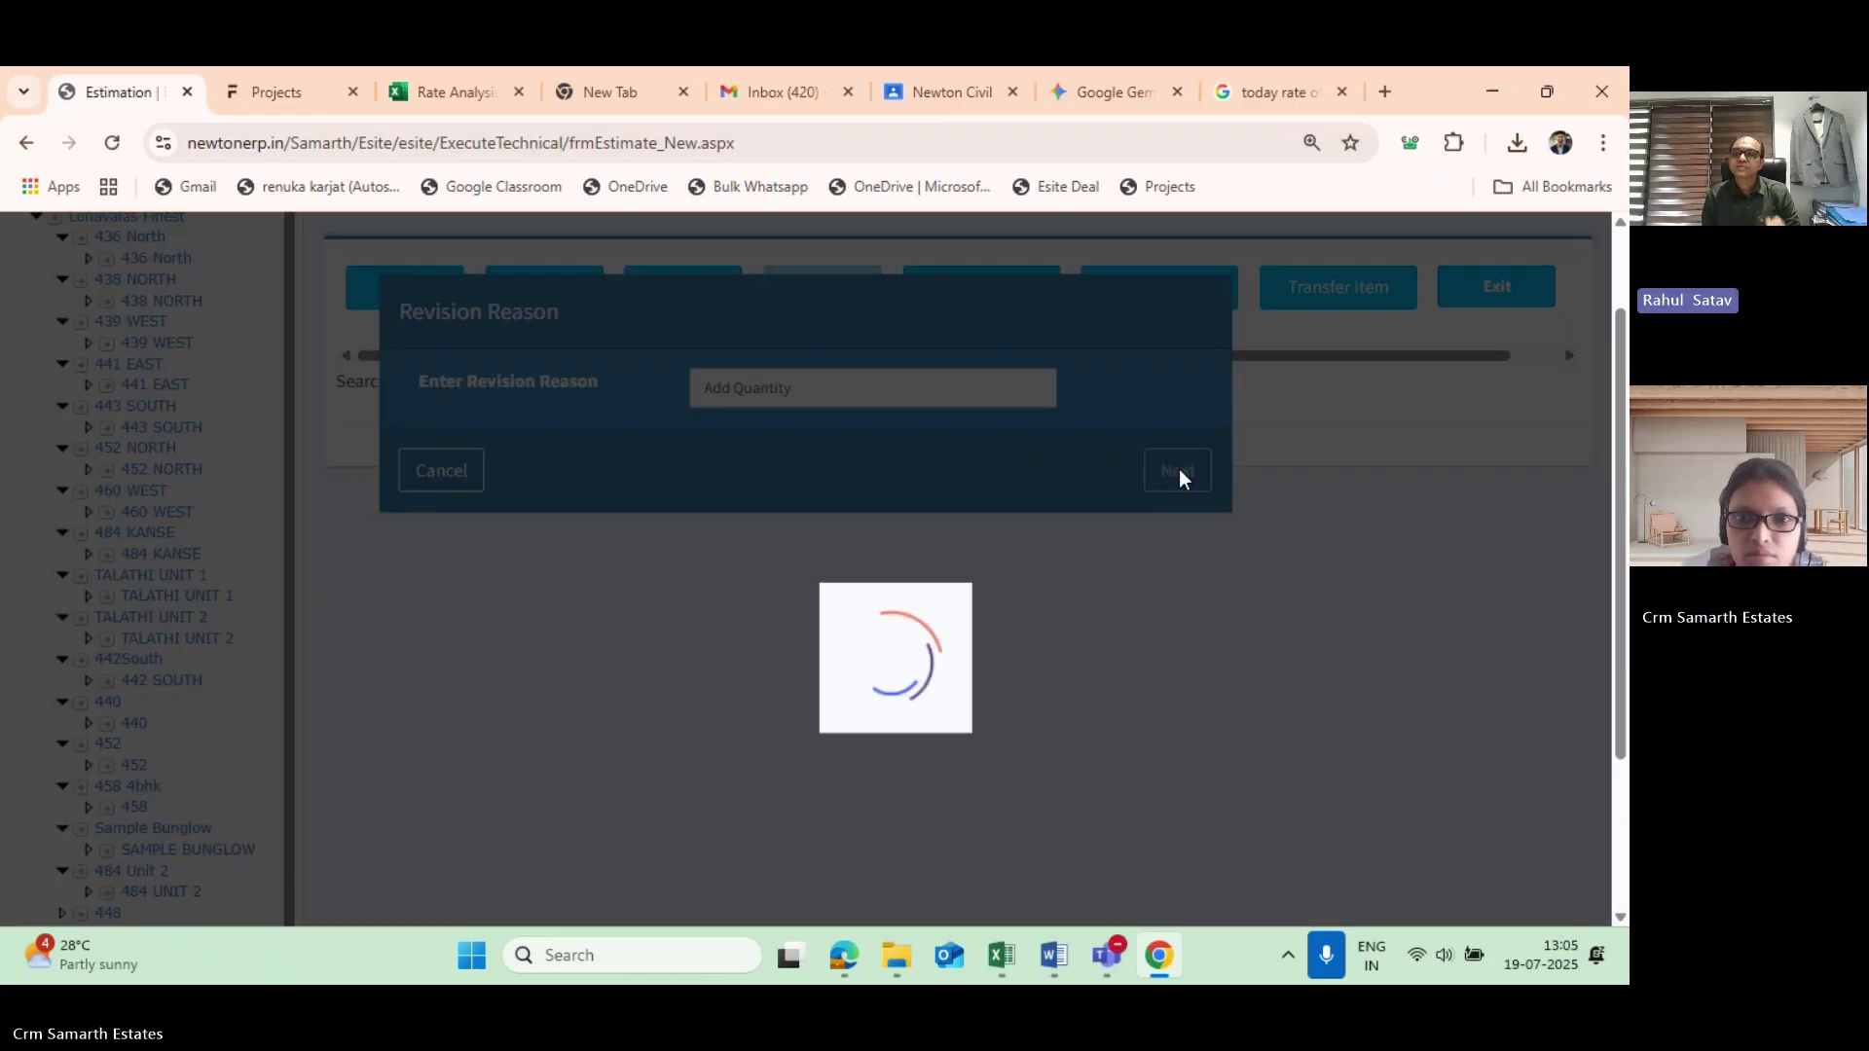
Add a new Excavation - PCC item to the GROUND FLOOR estimate of building 450 A.
scroll(292, 682, down, 1)
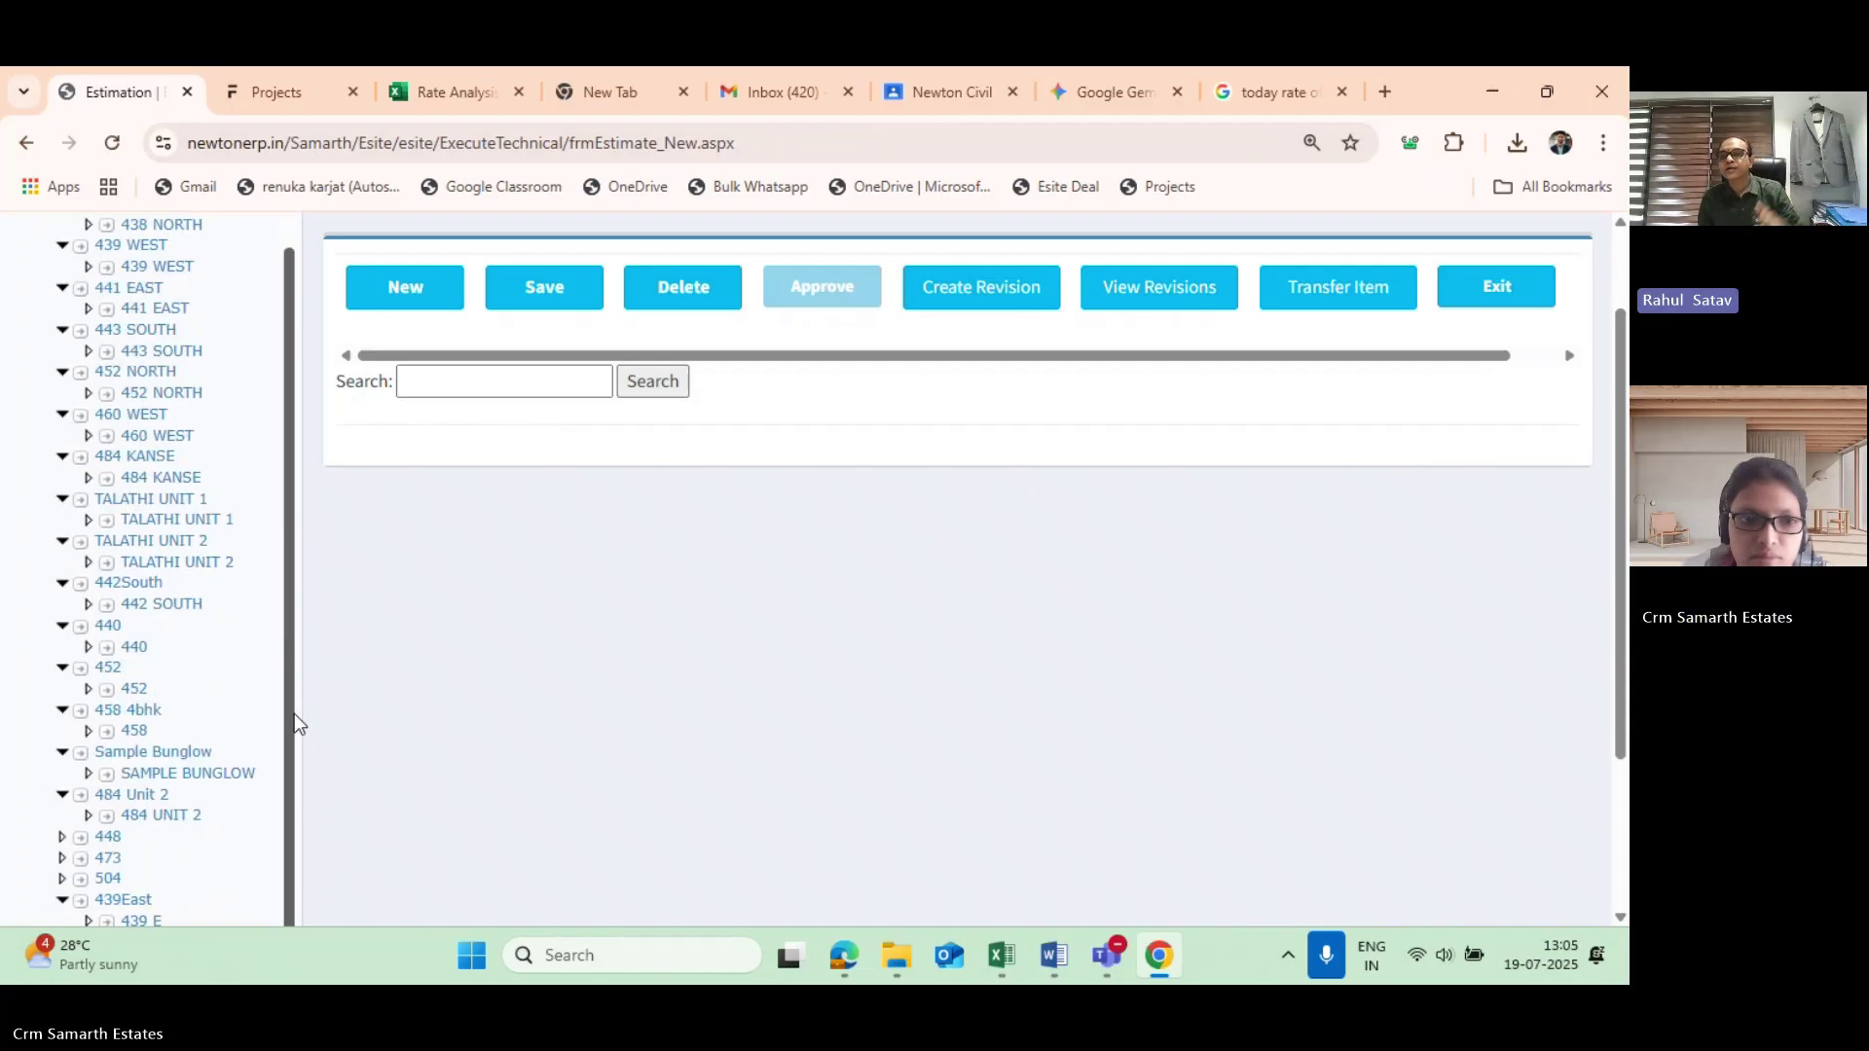
scroll(166, 855, down, 2)
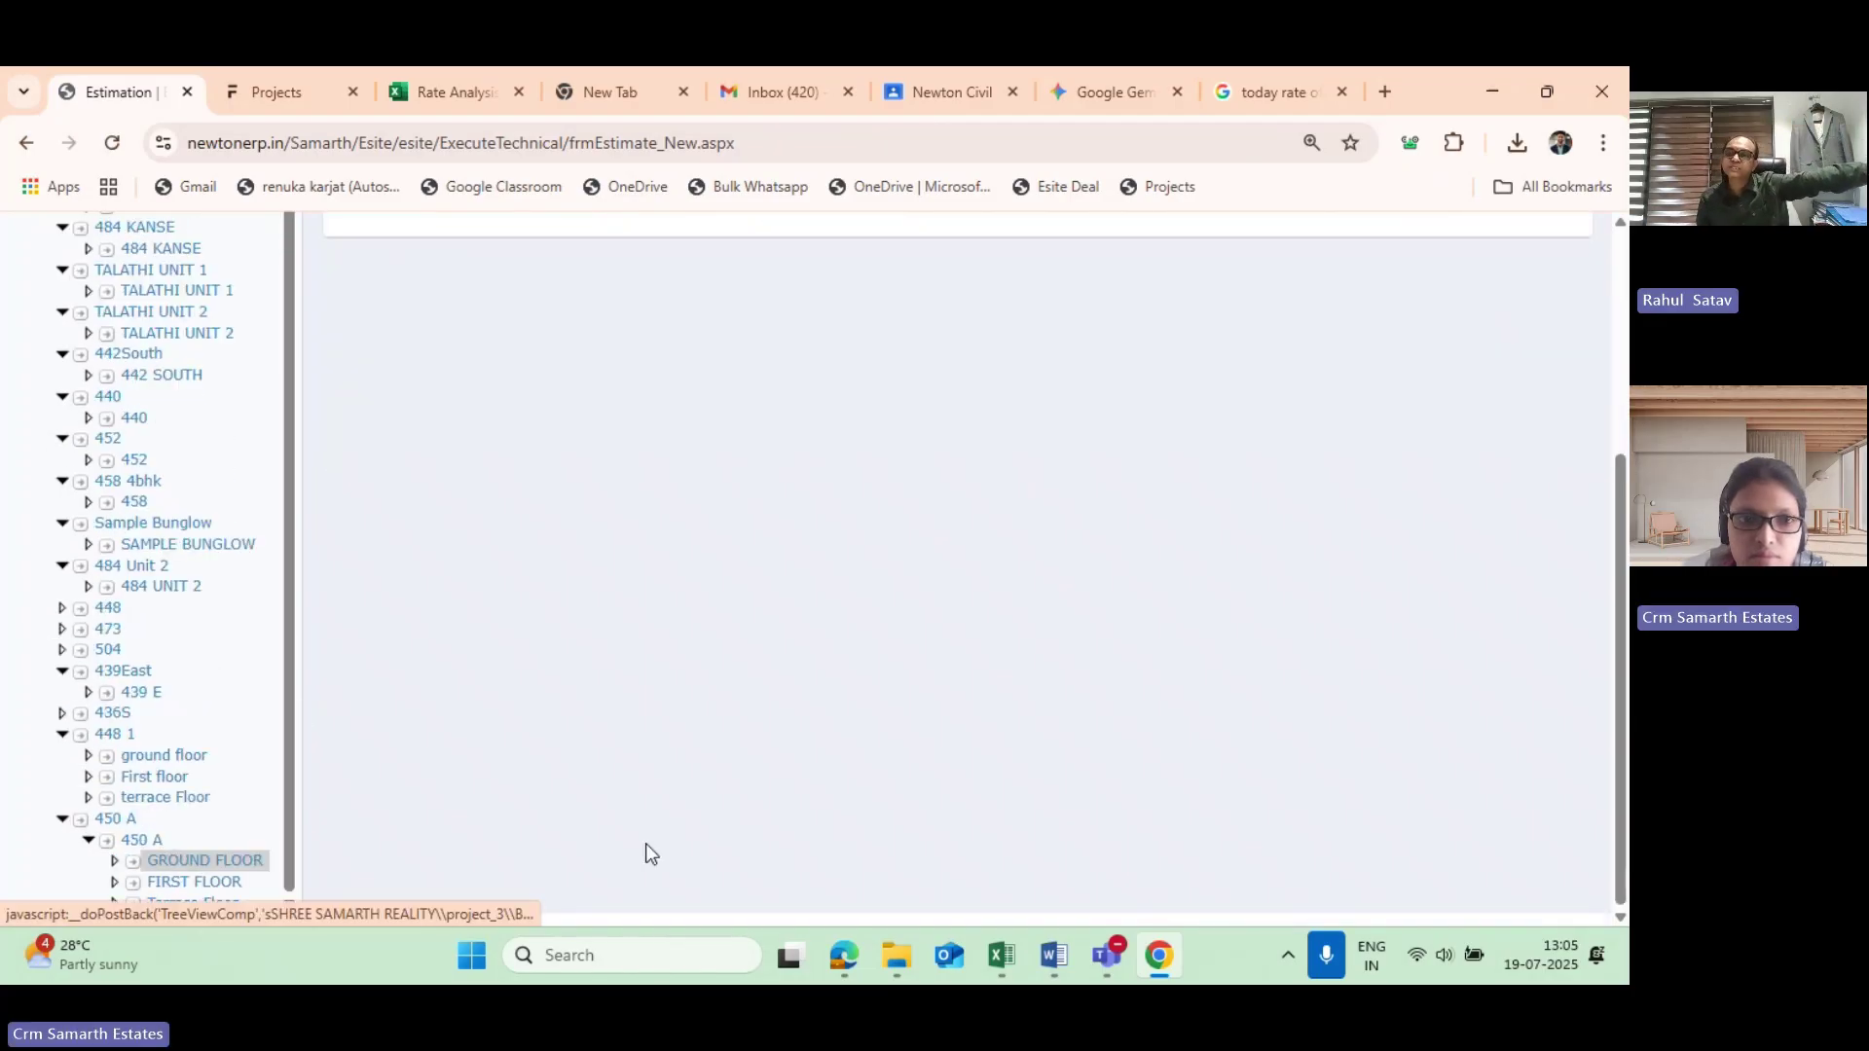
click(365, 409)
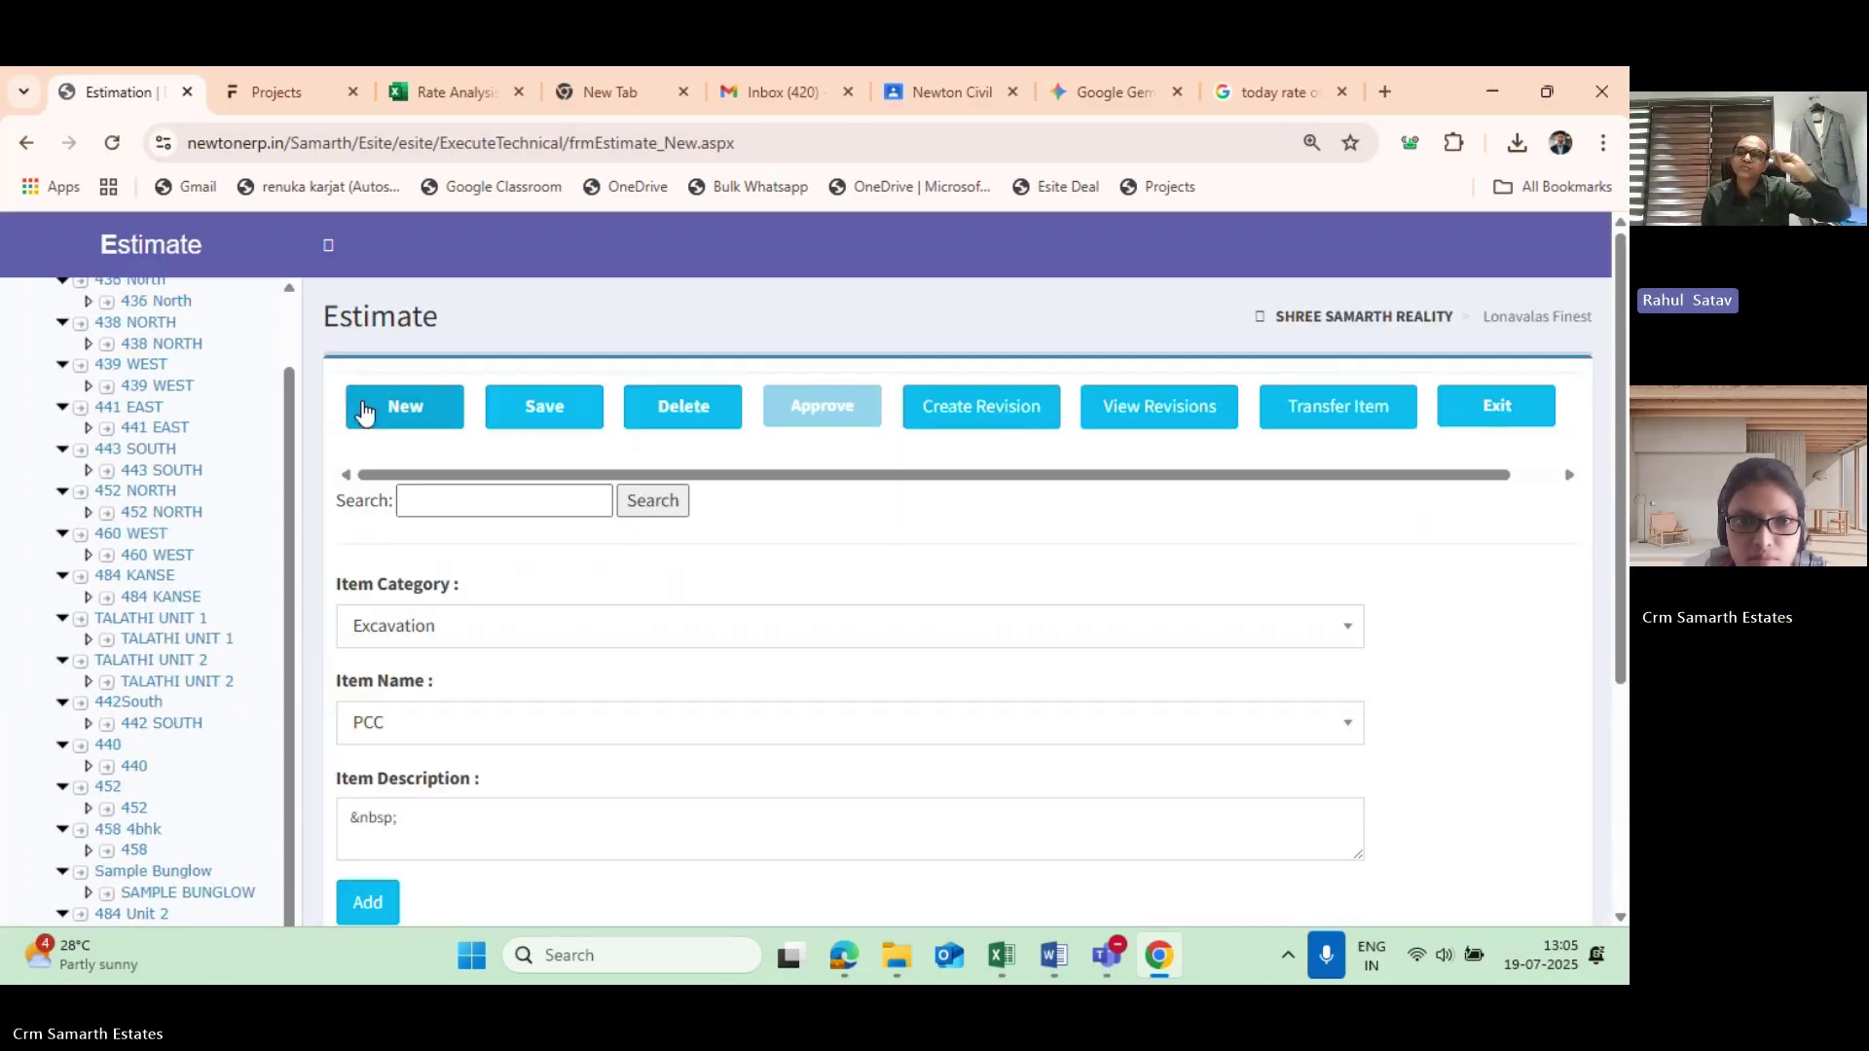
scroll(531, 732, down, 3)
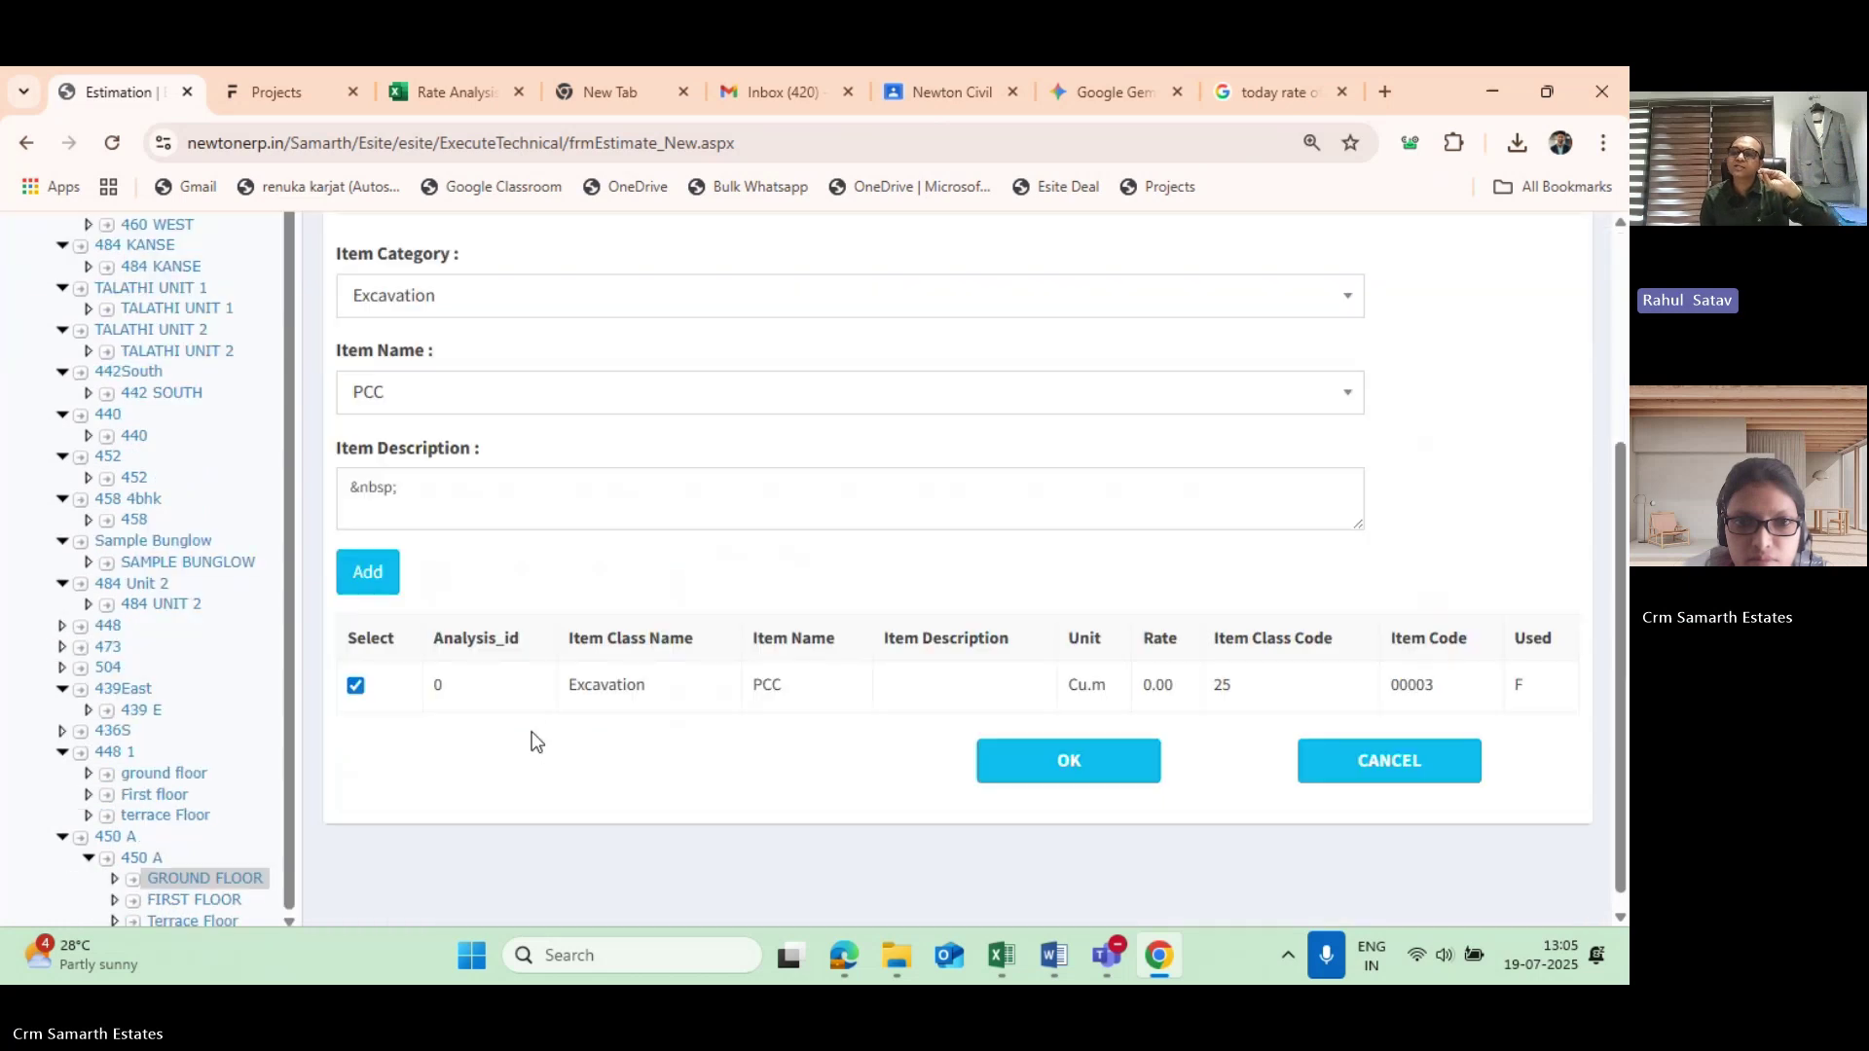
click(1123, 793)
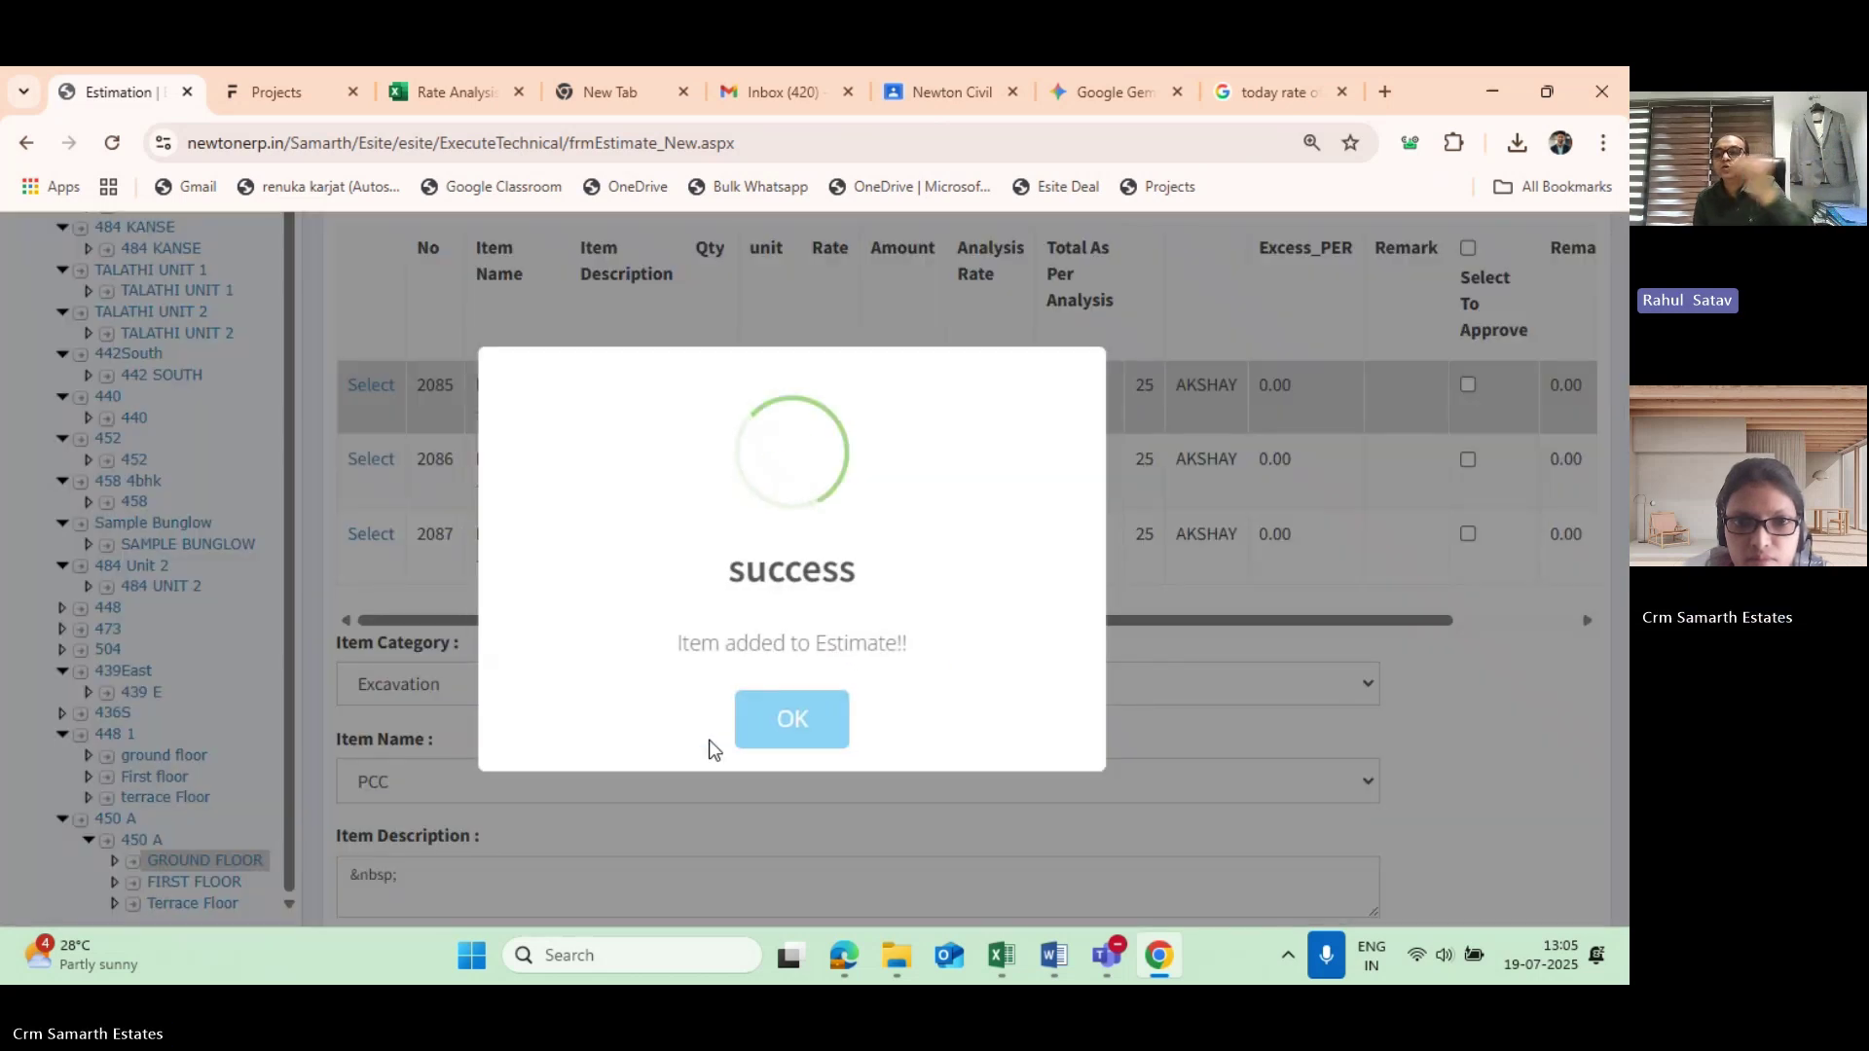
click(784, 728)
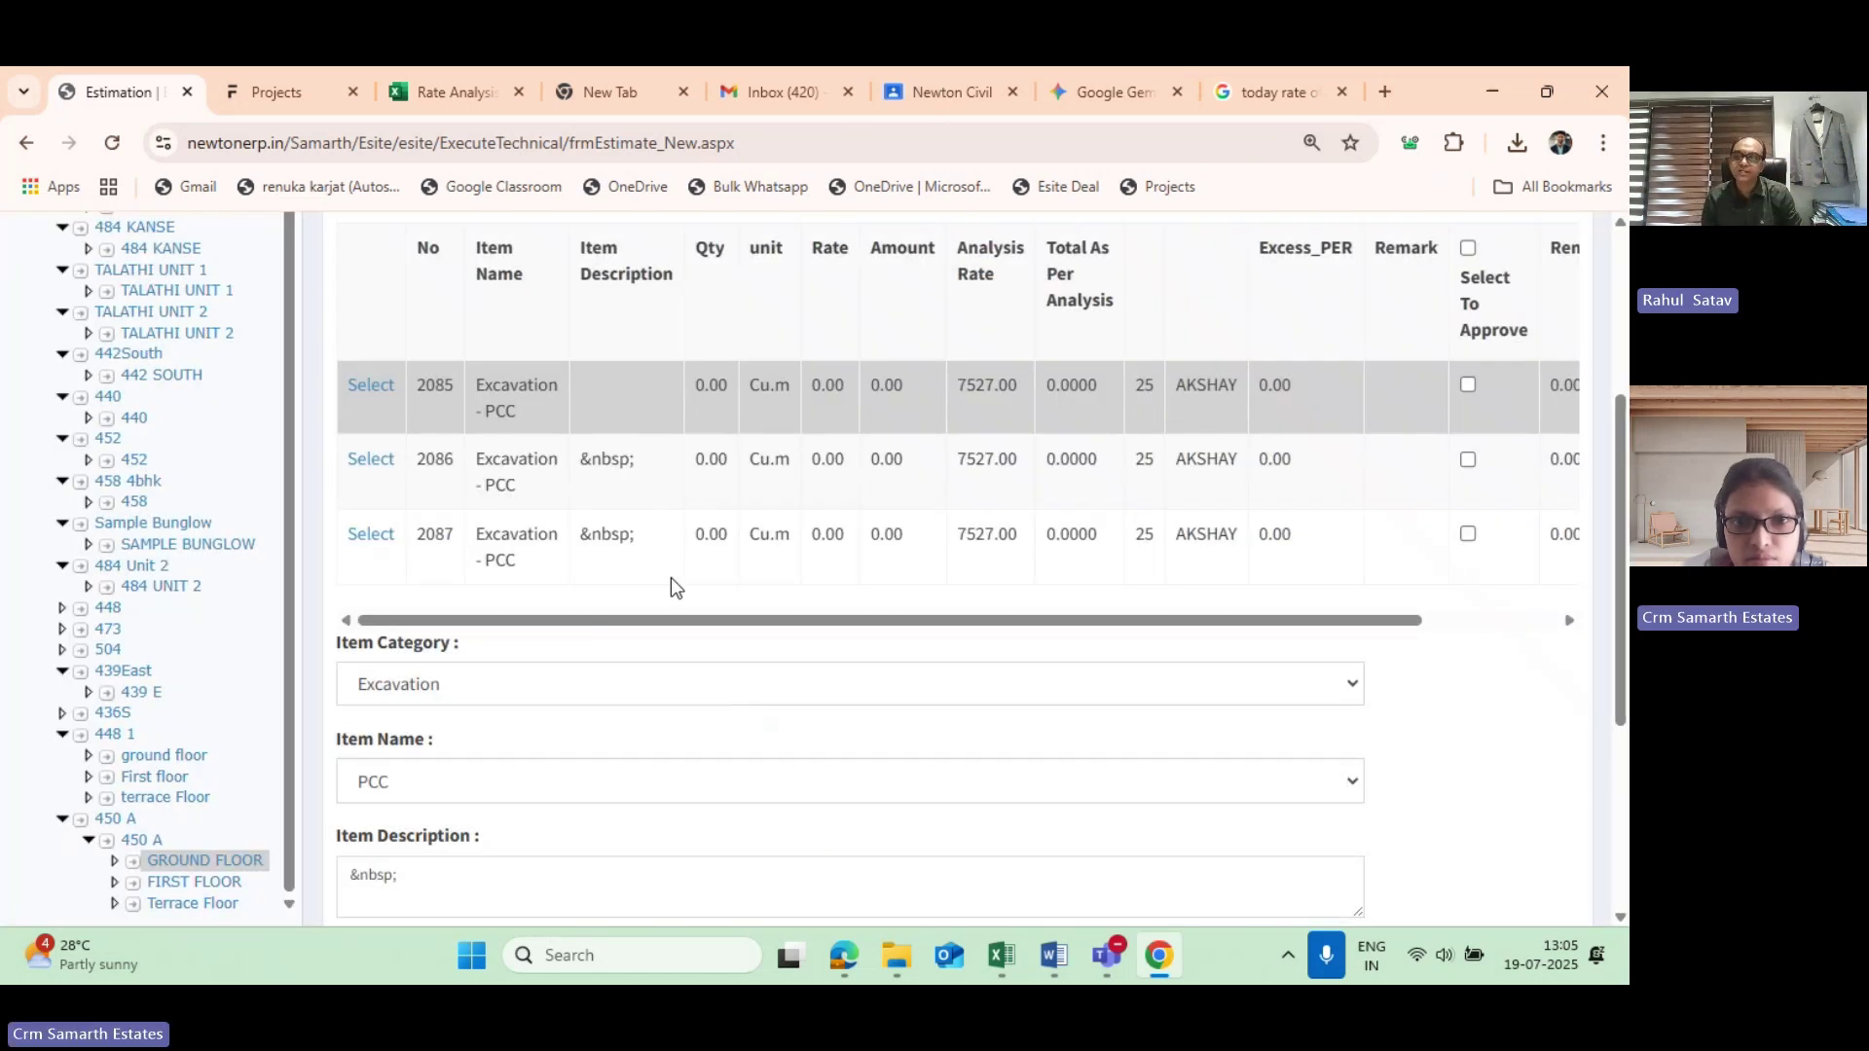
Set the quantity of Excavation - PCC item No 2086 to 459 and update the item.
scroll(687, 580, up, 1)
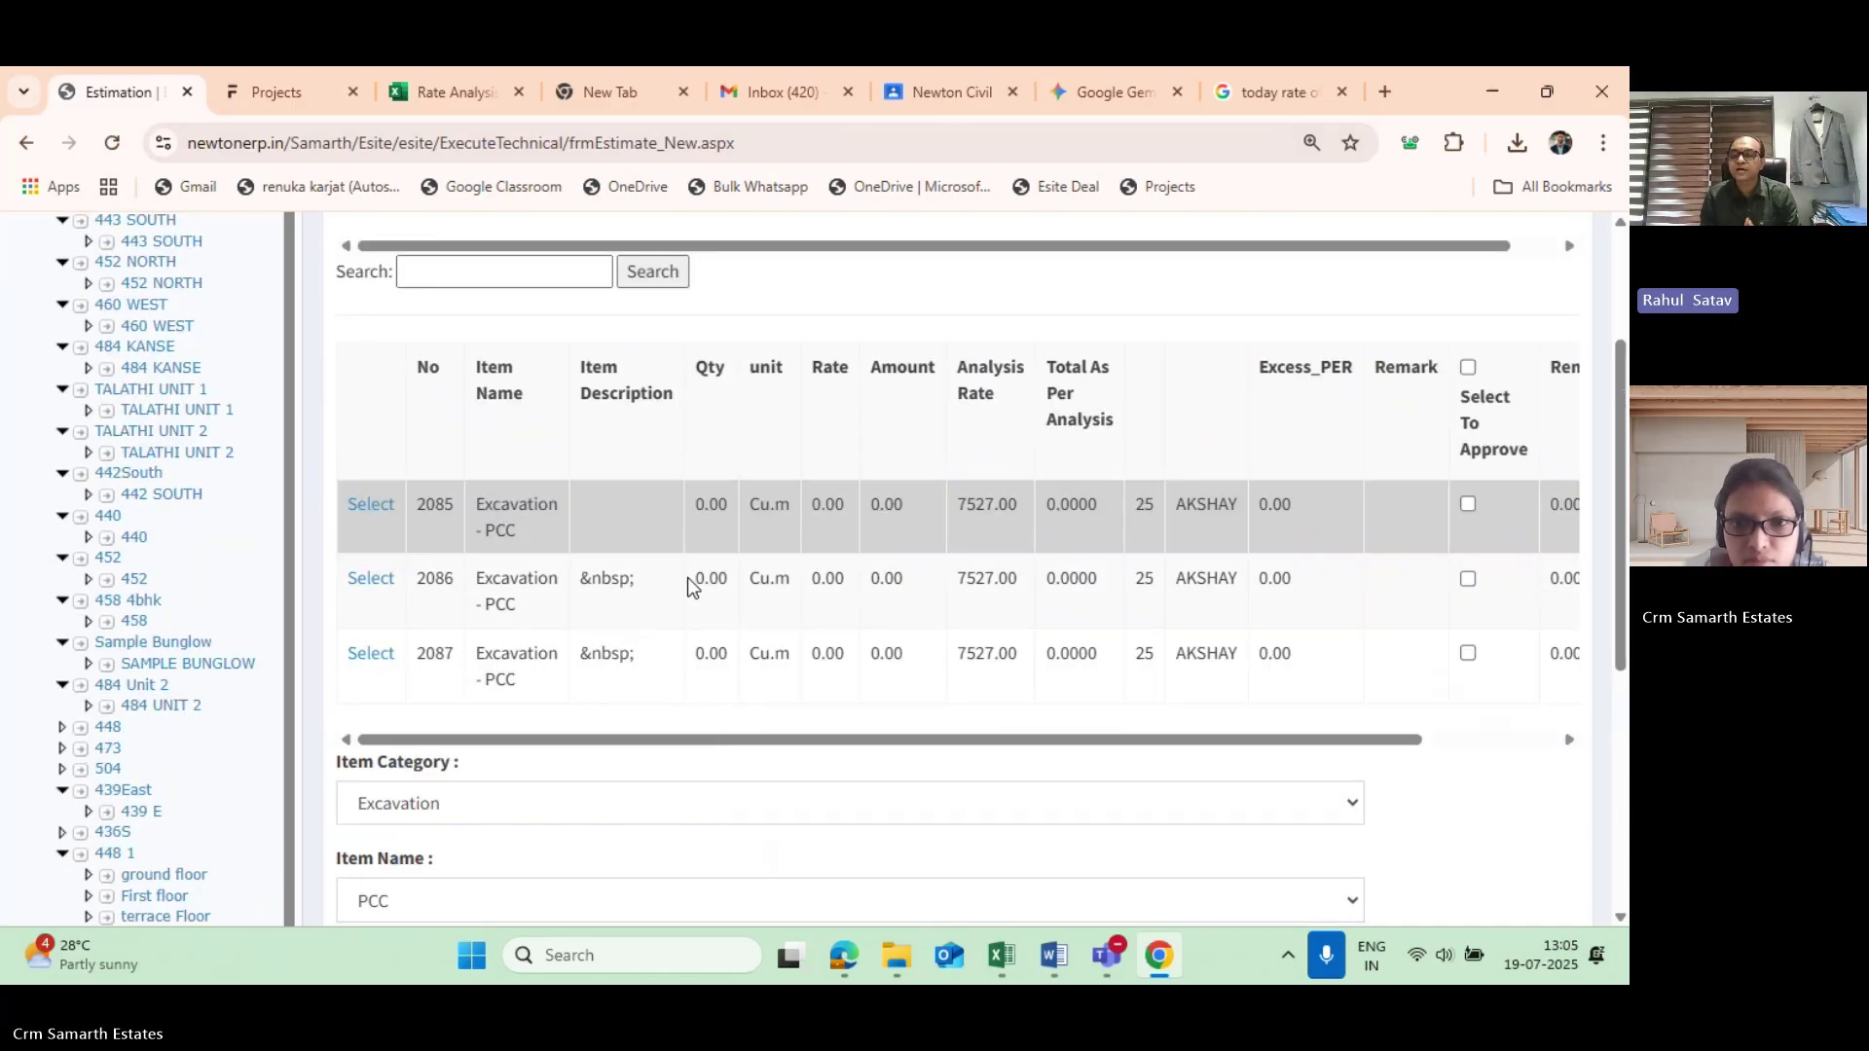
click(371, 581)
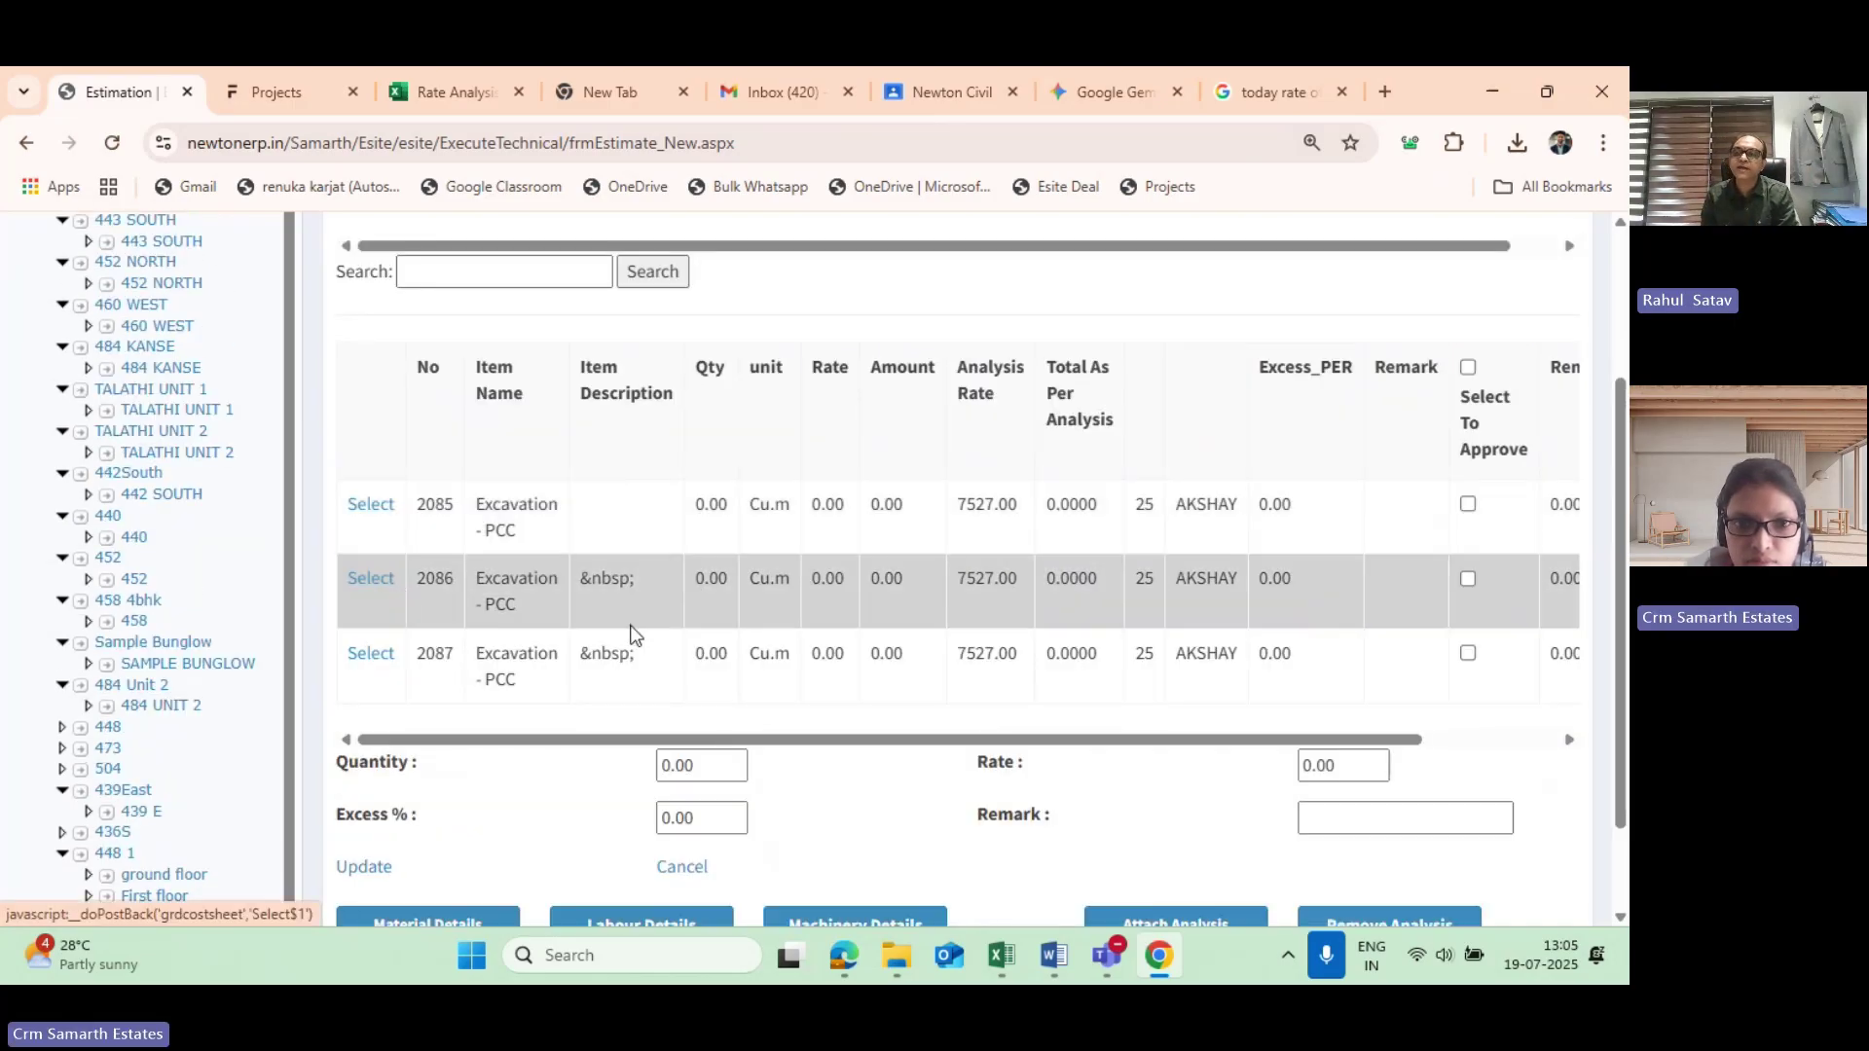
key(Tab)
key(BackSpace)
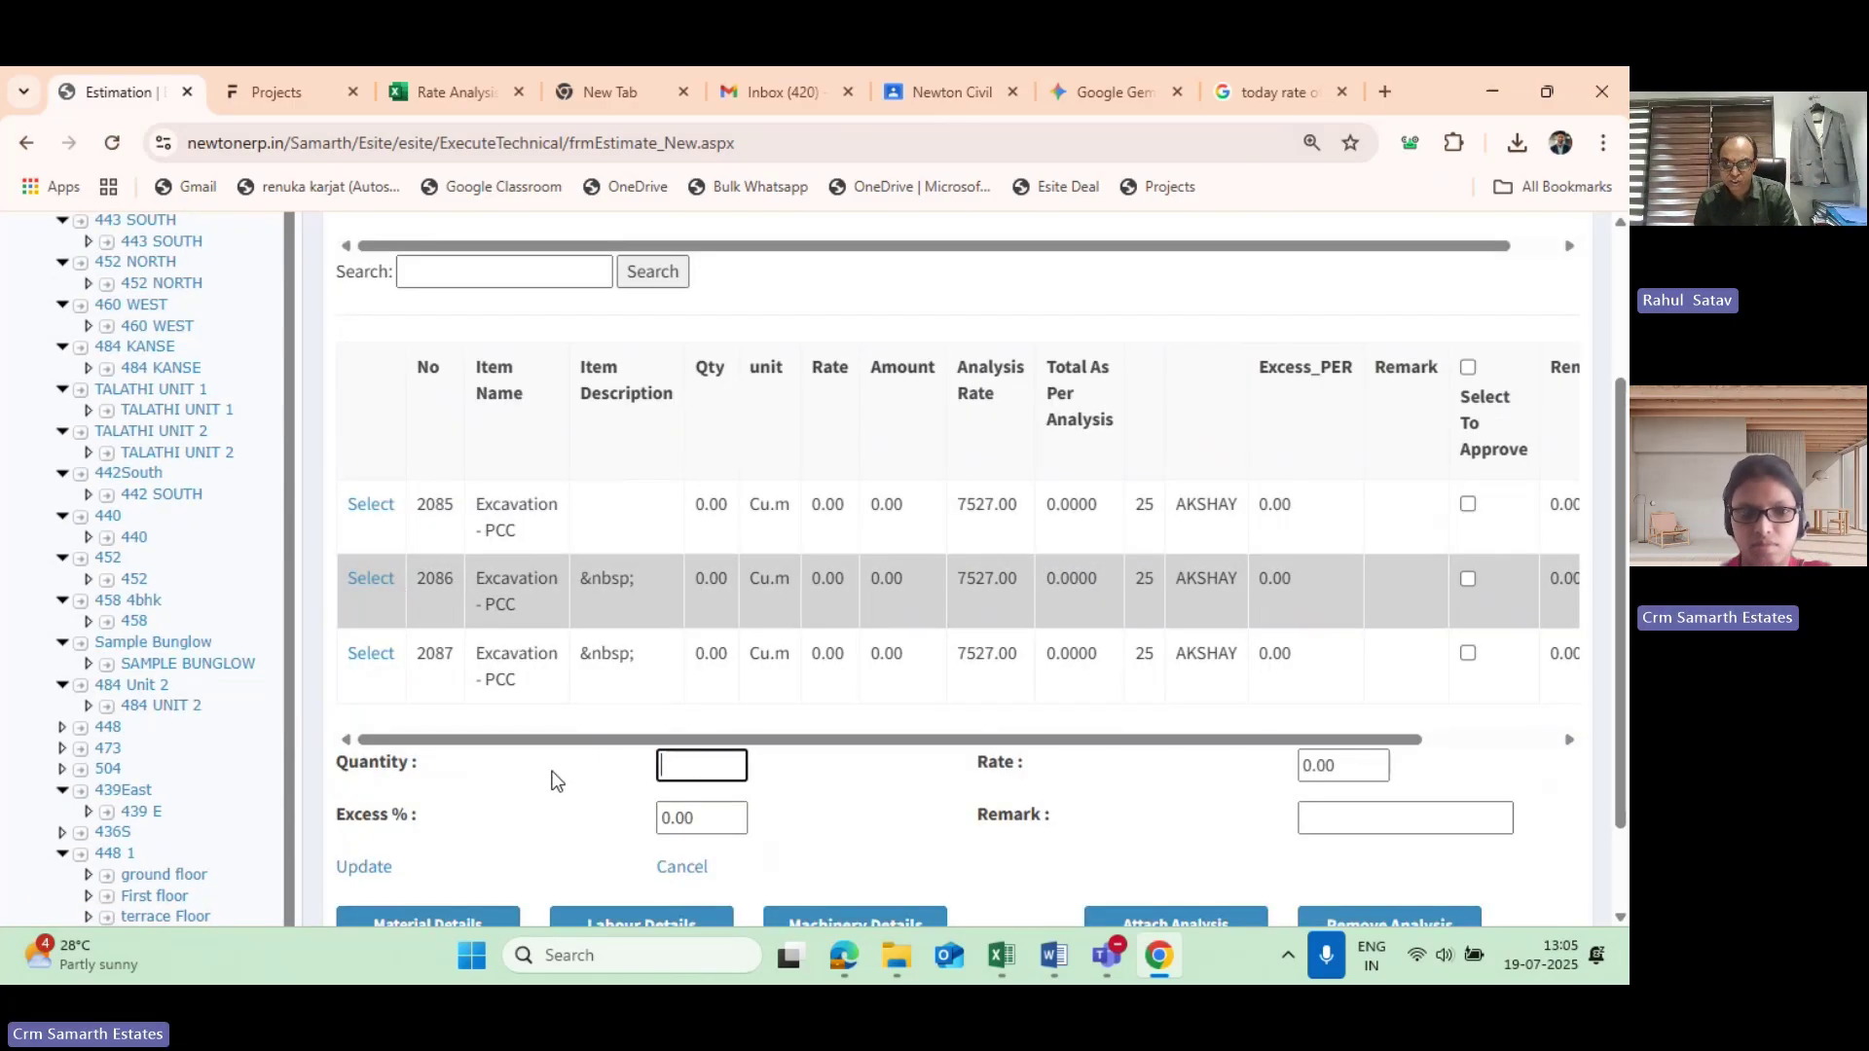
text(459)
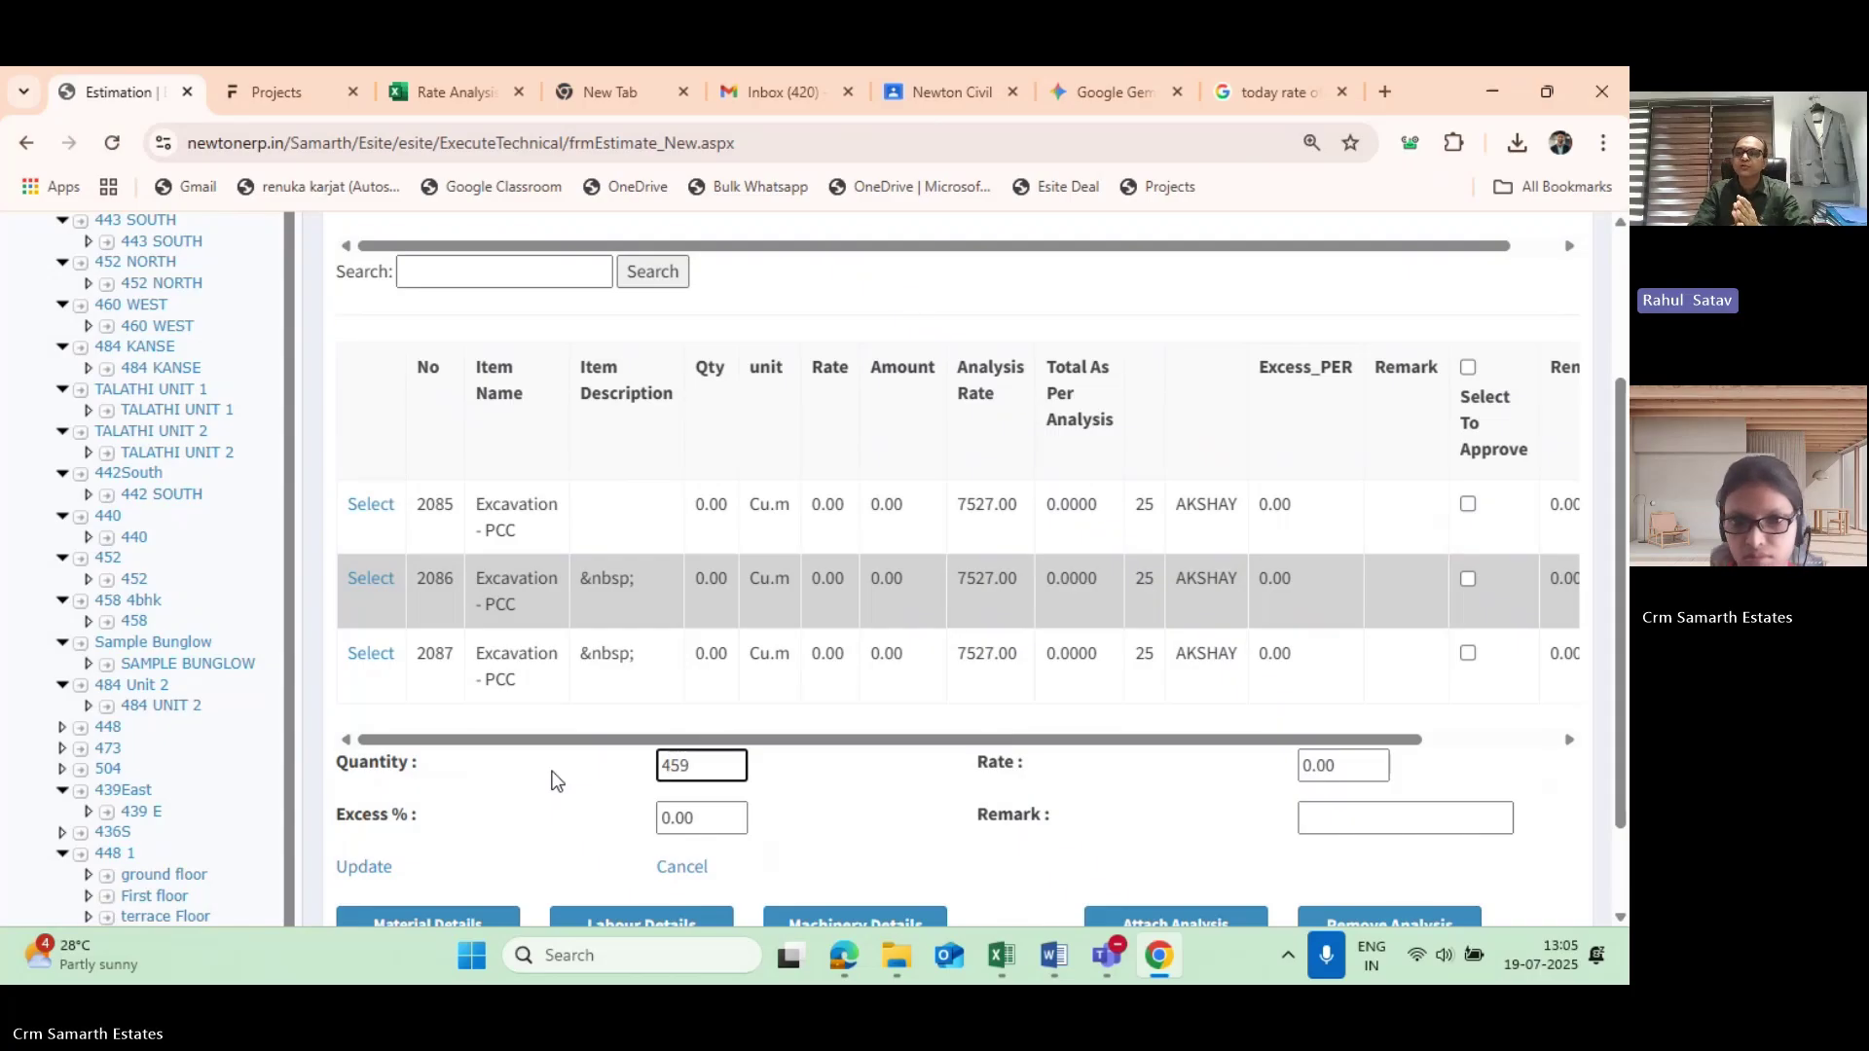
click(1401, 813)
scroll(1054, 814, down, 1)
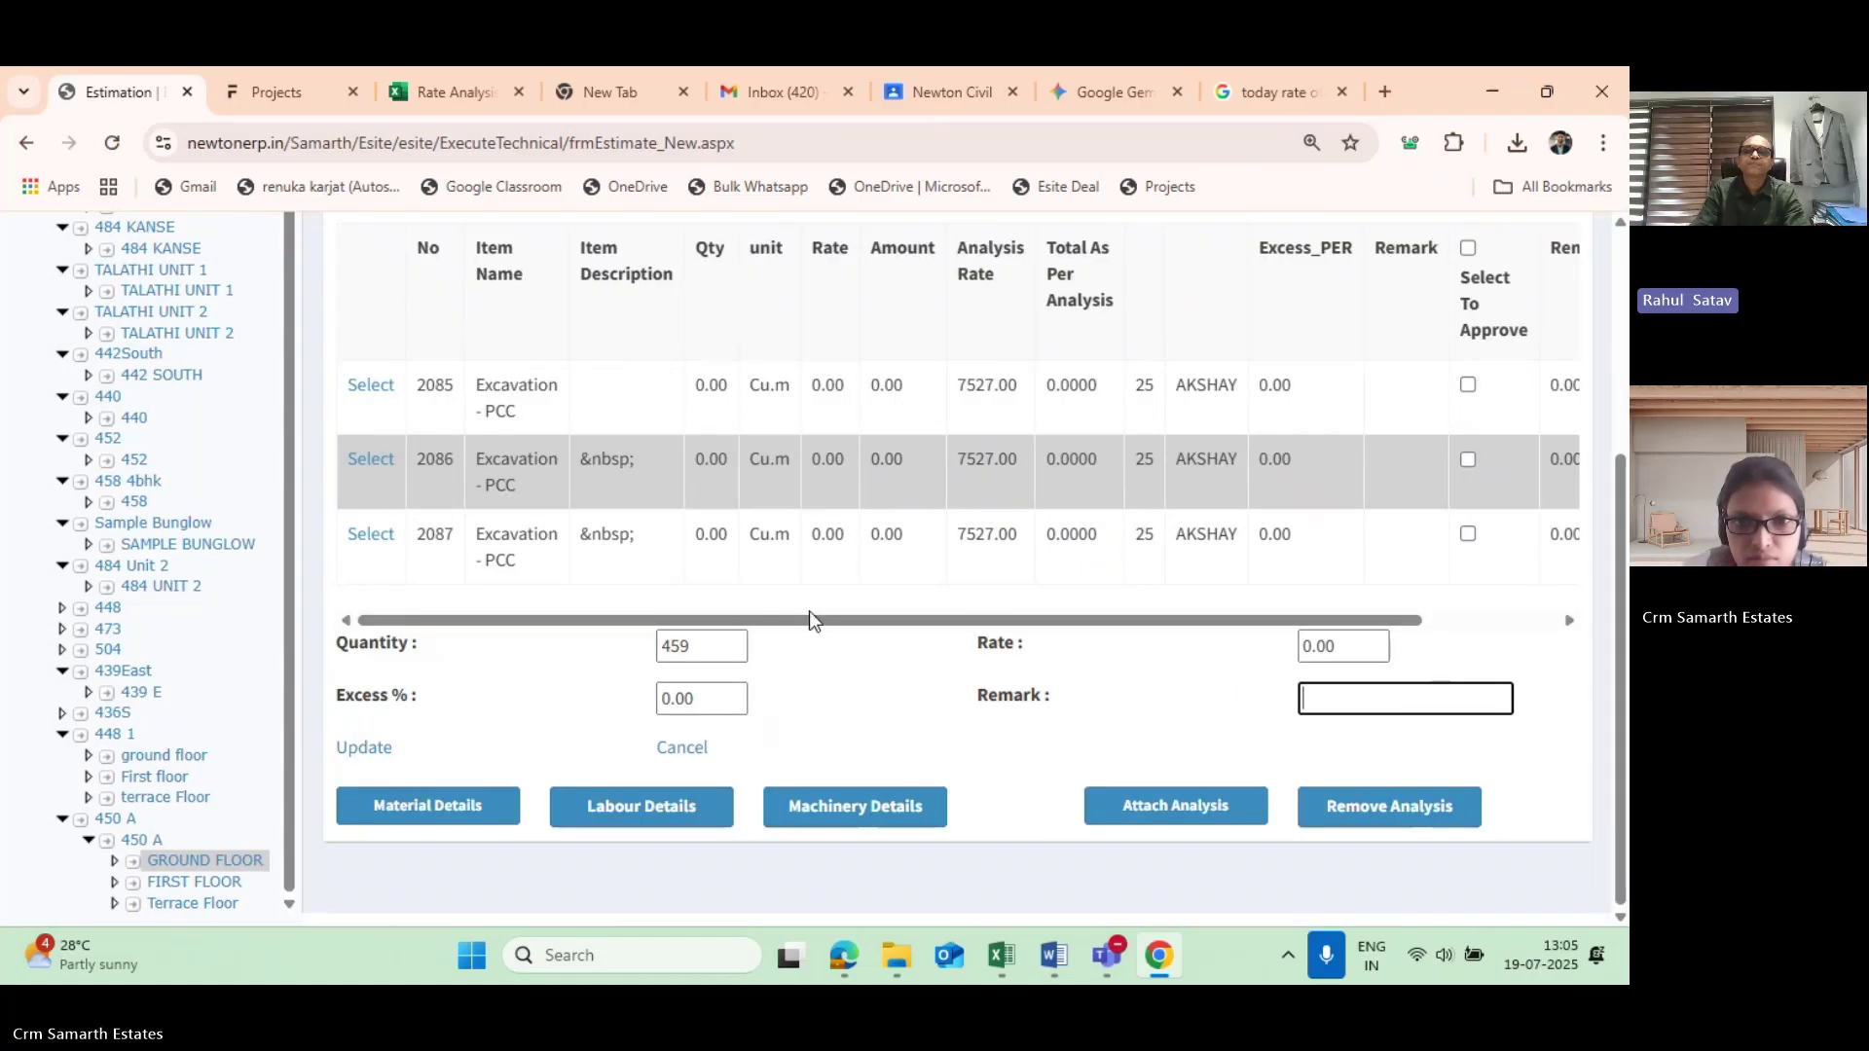
click(362, 746)
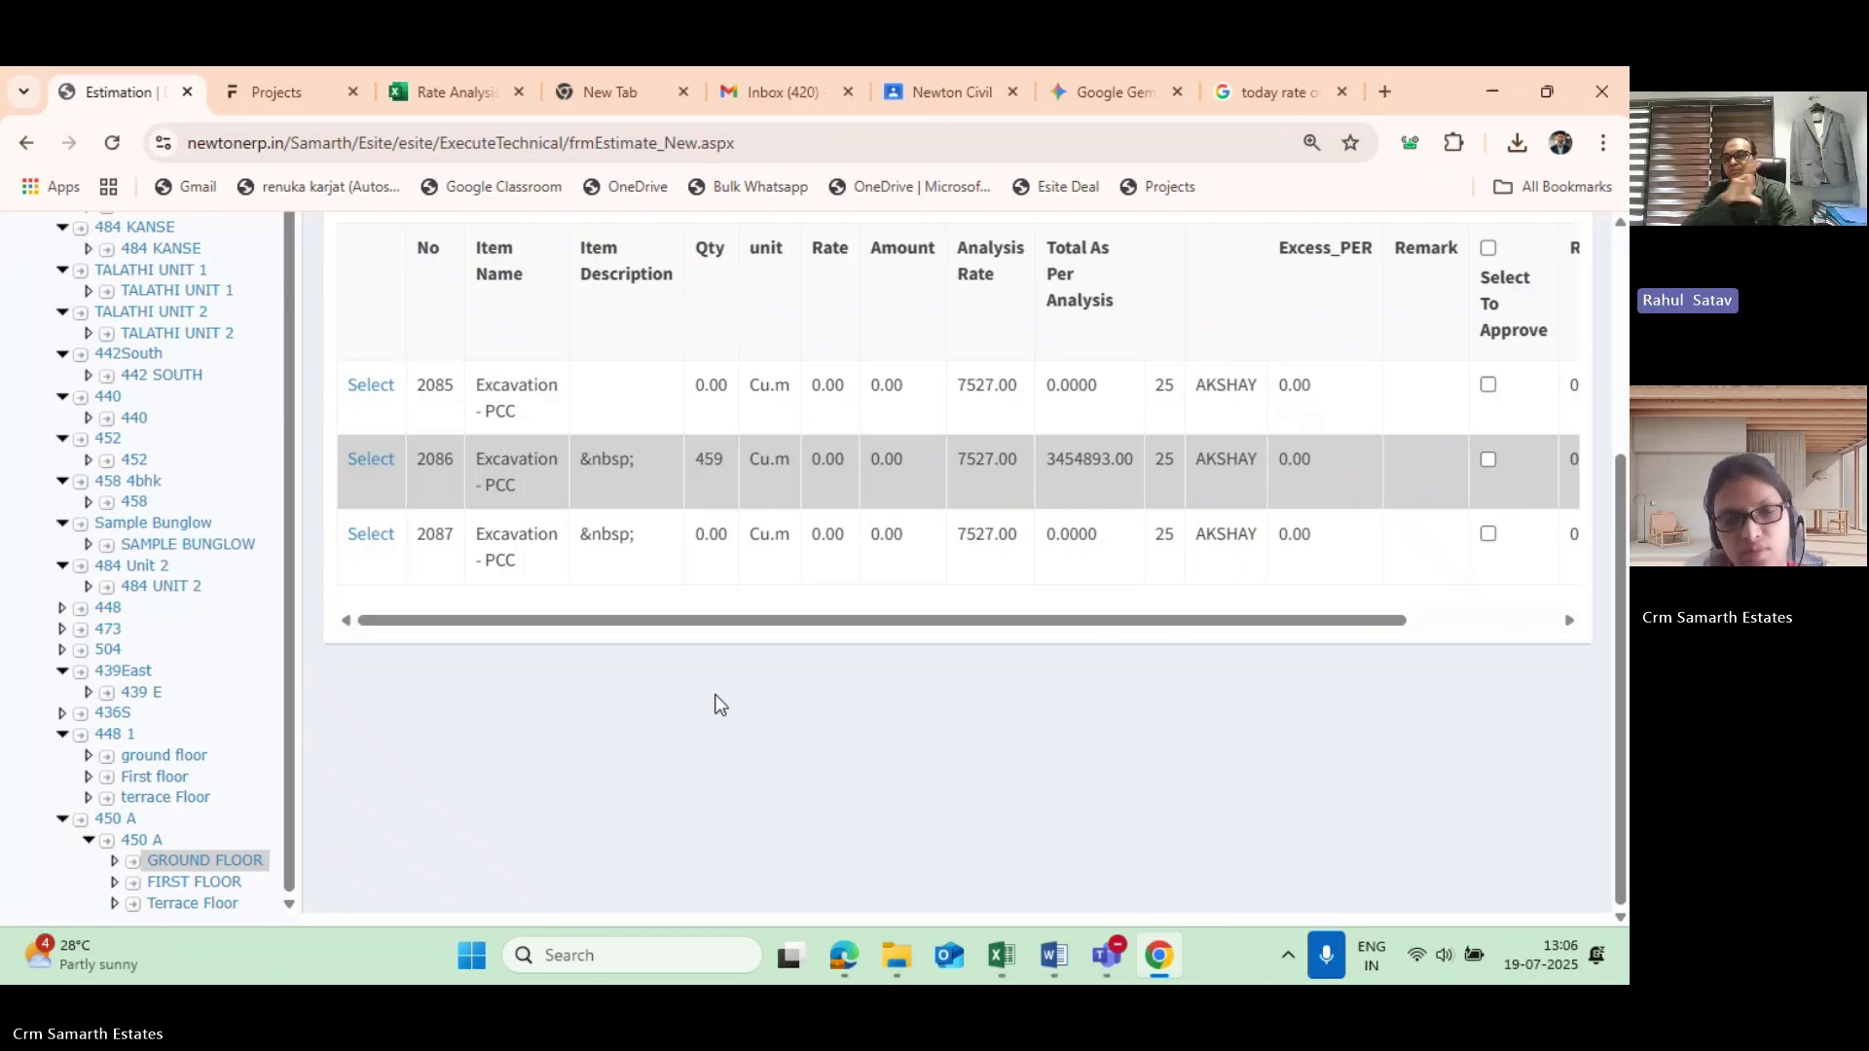
Approve Excavation - PCC item No 2086 and save the ground-floor estimate.
scroll(757, 701, up, 2)
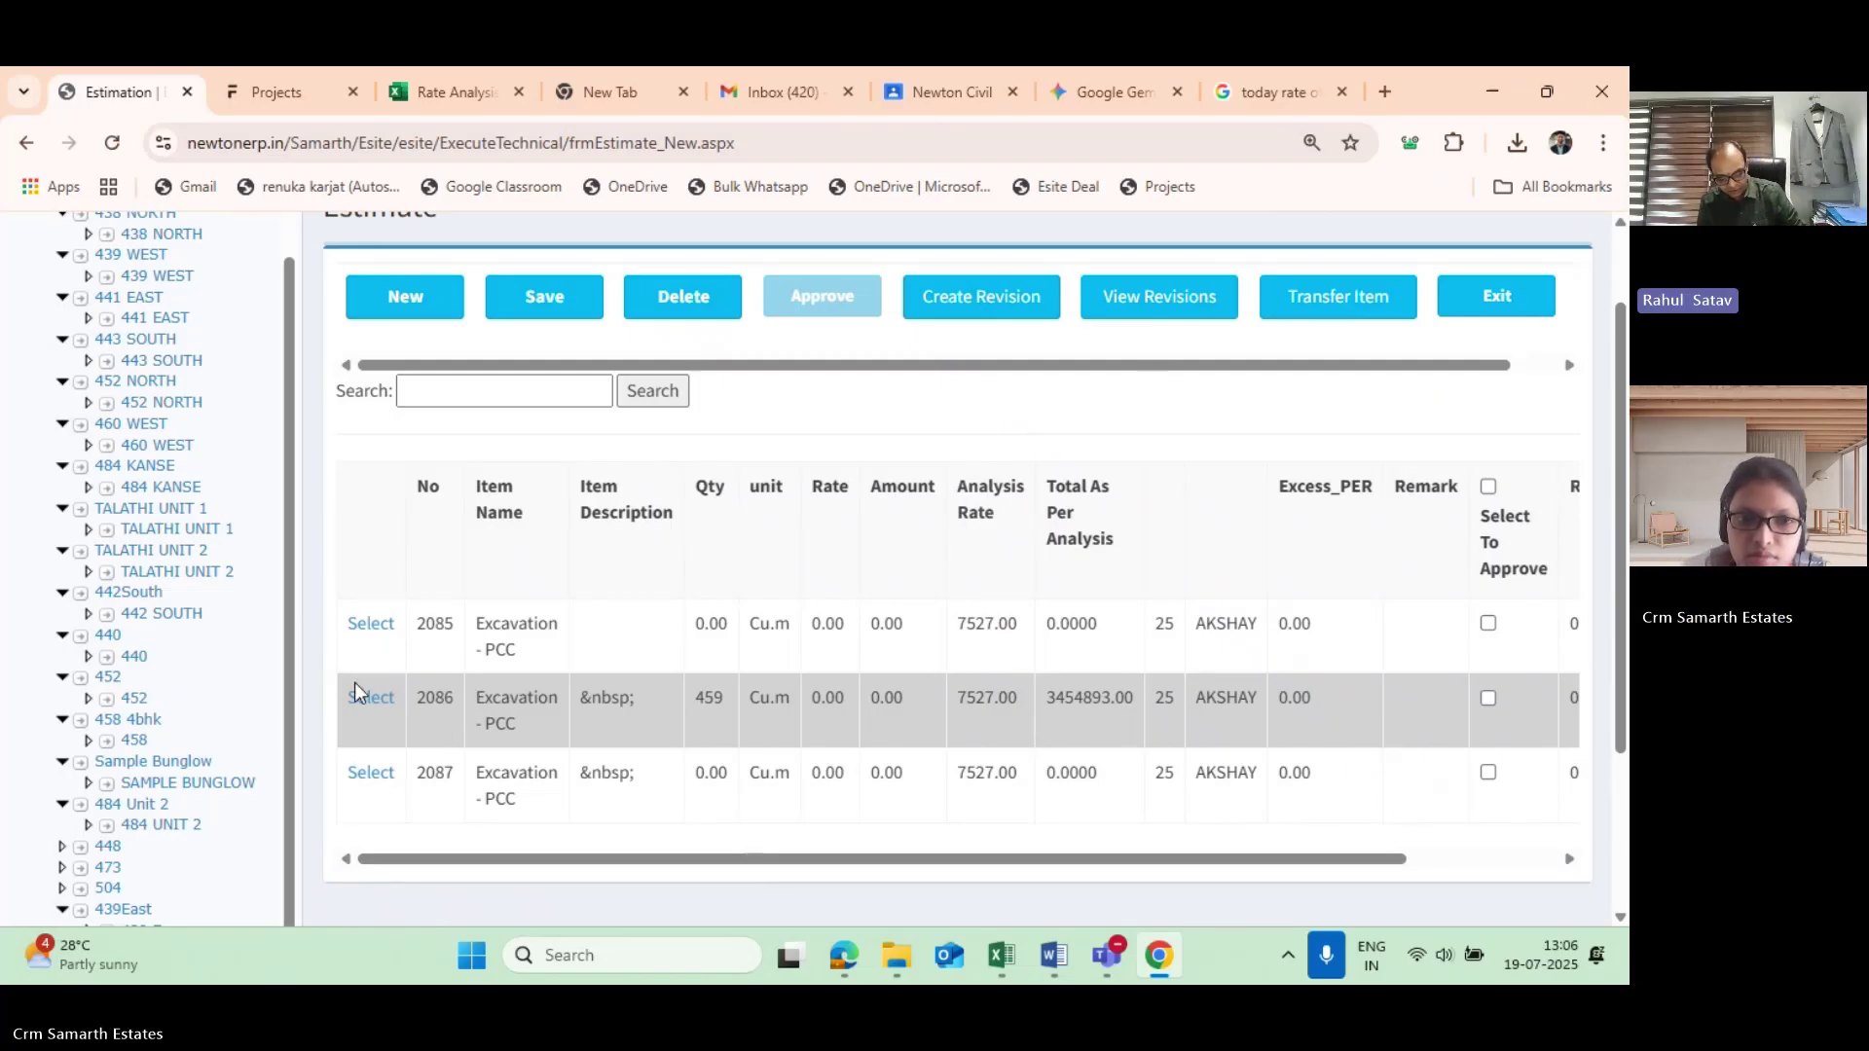
click(1486, 698)
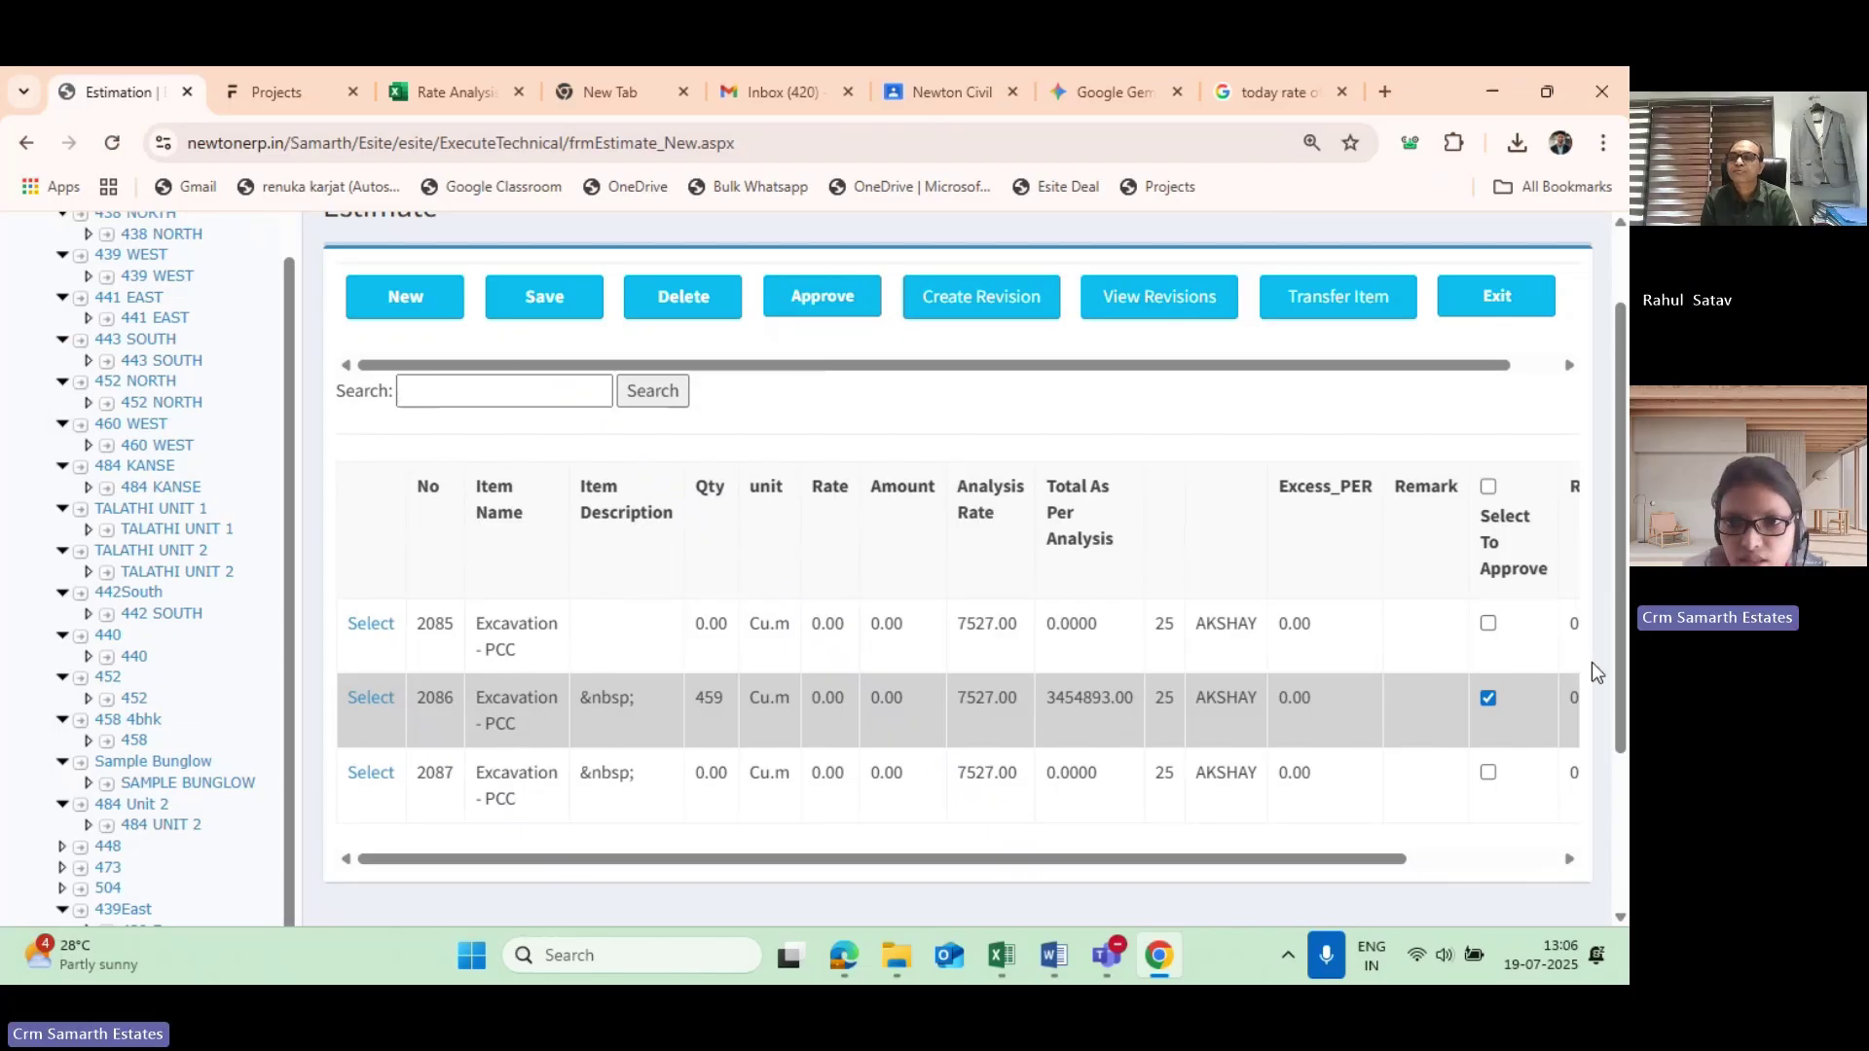
click(857, 307)
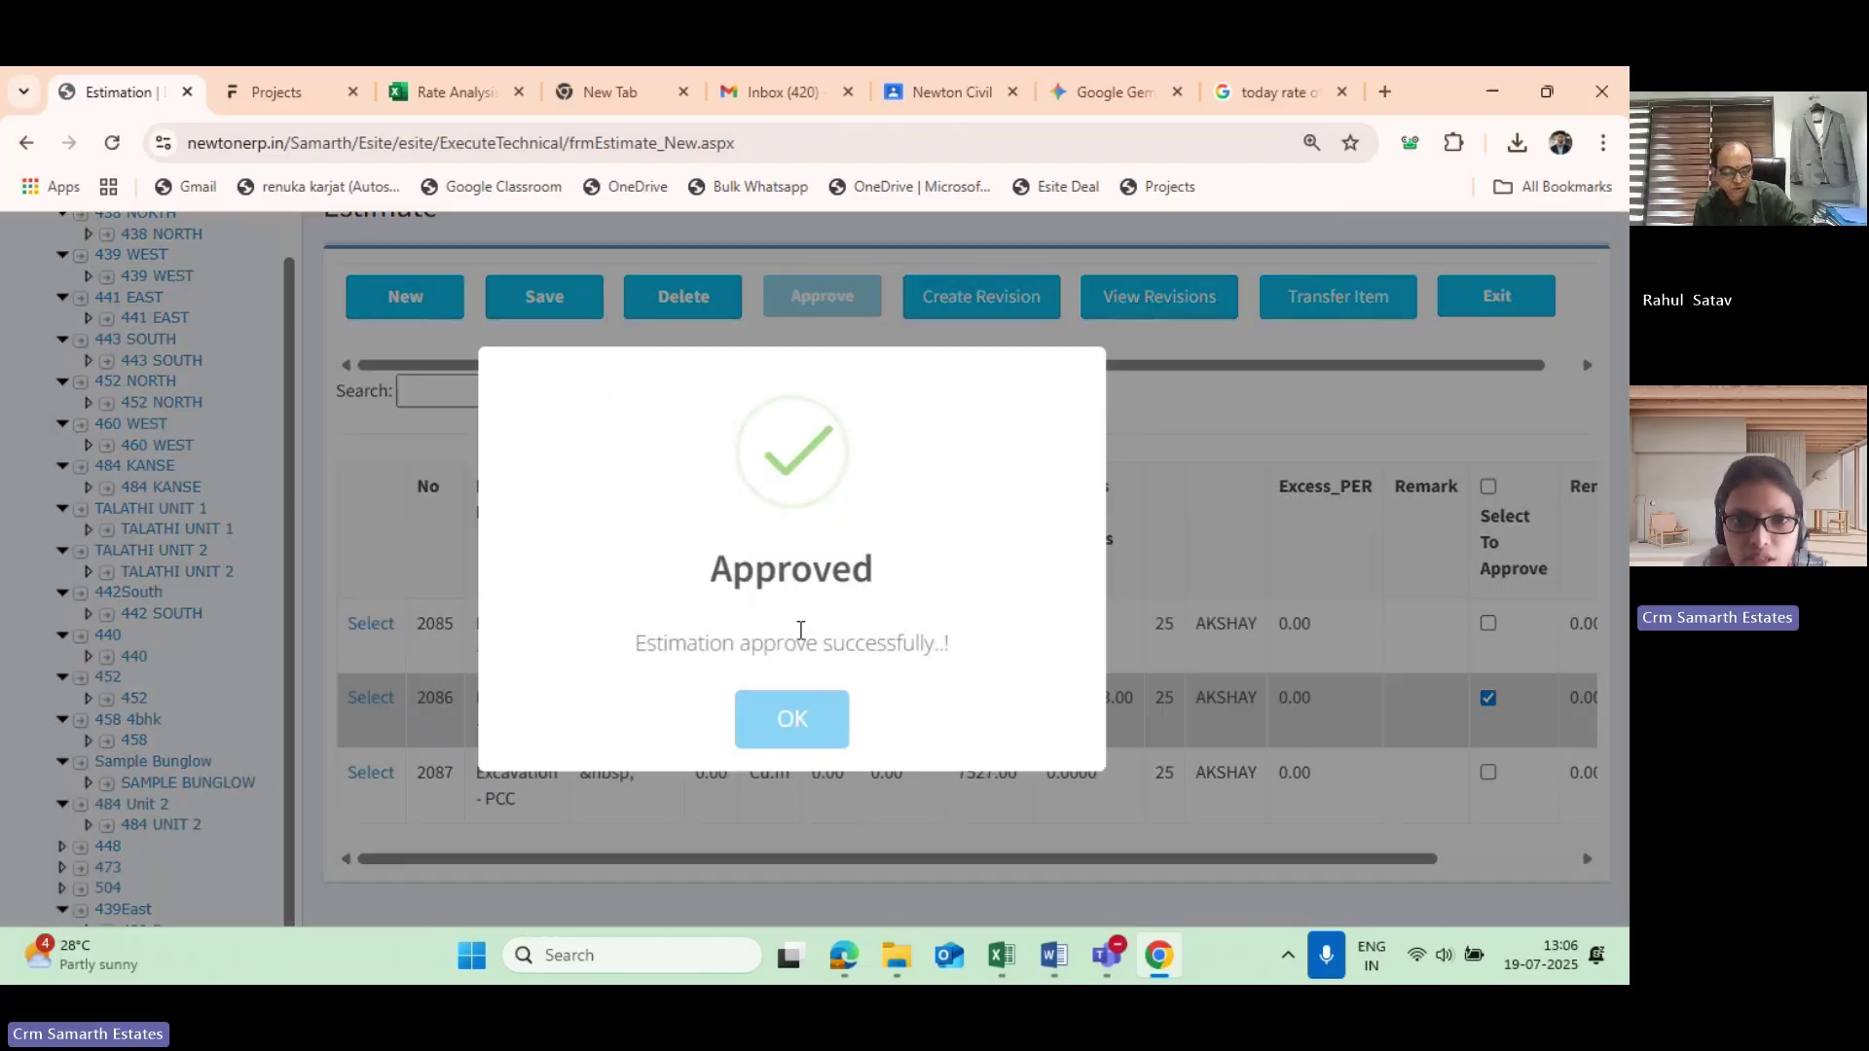
click(795, 711)
click(582, 296)
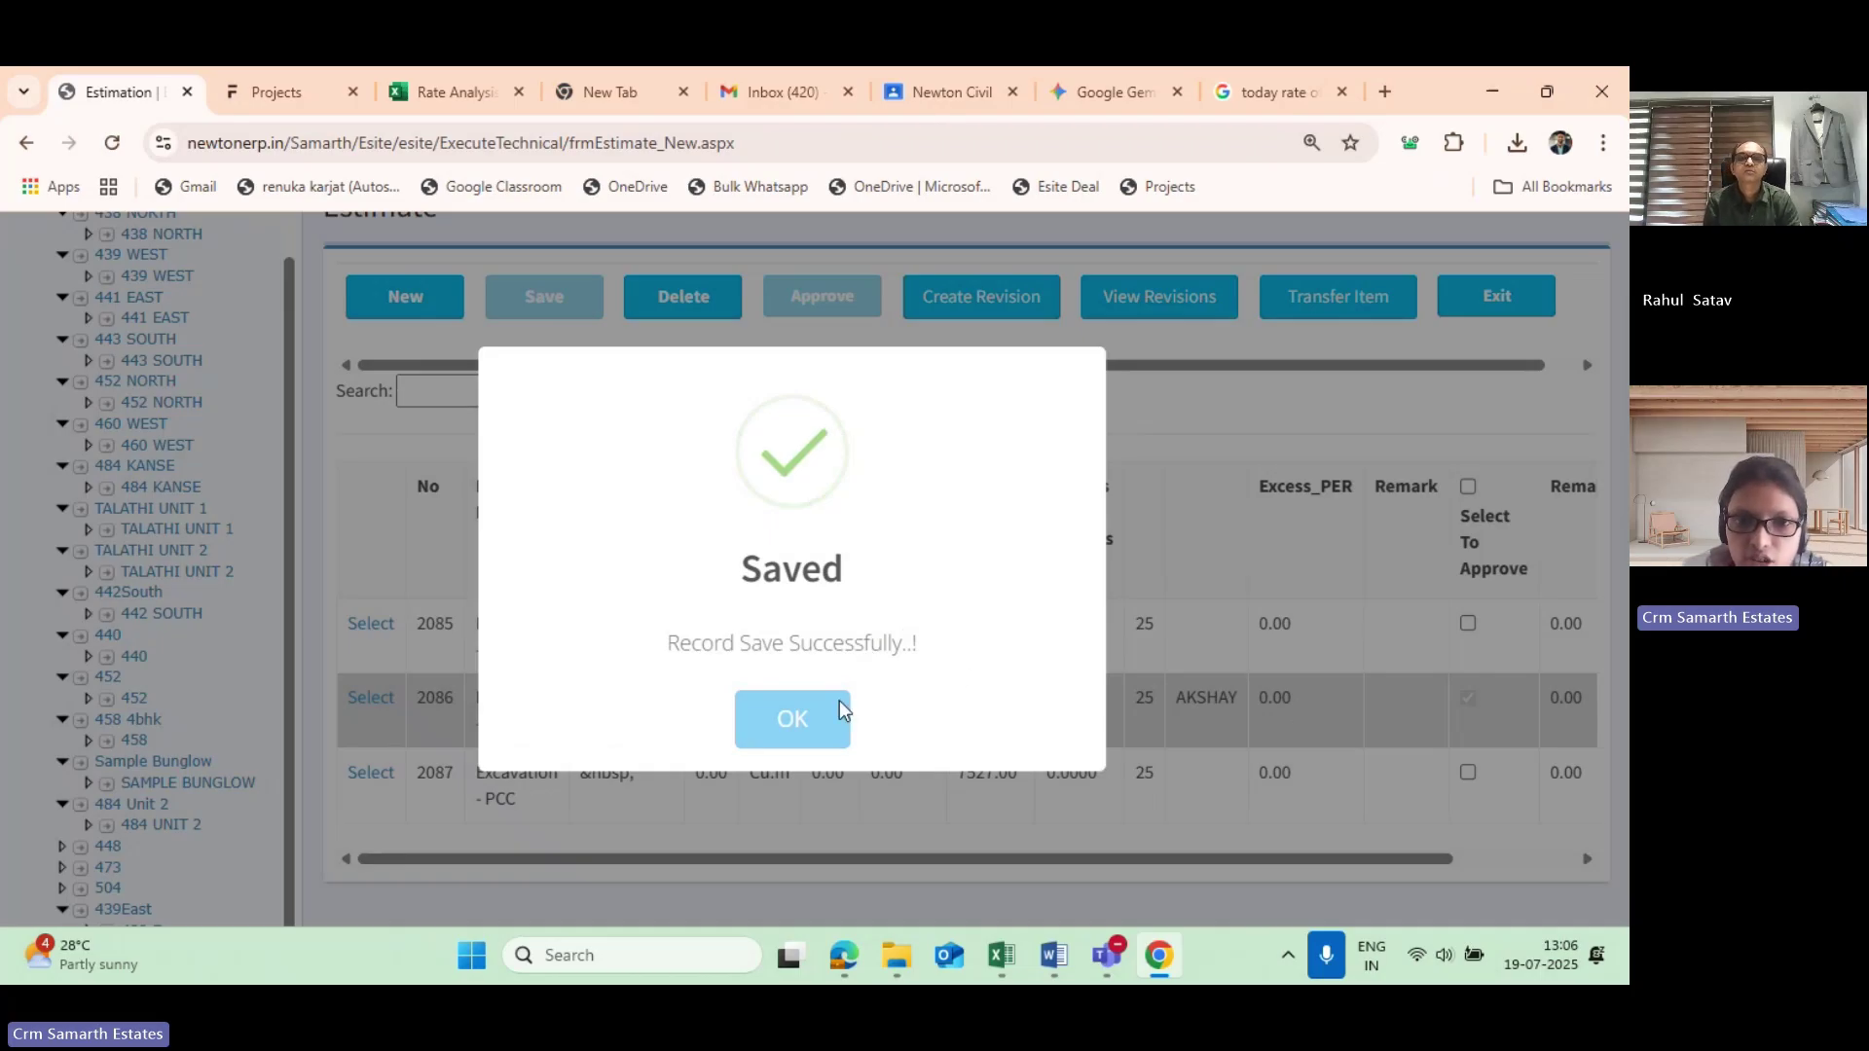
click(805, 744)
scroll(561, 685, down, 3)
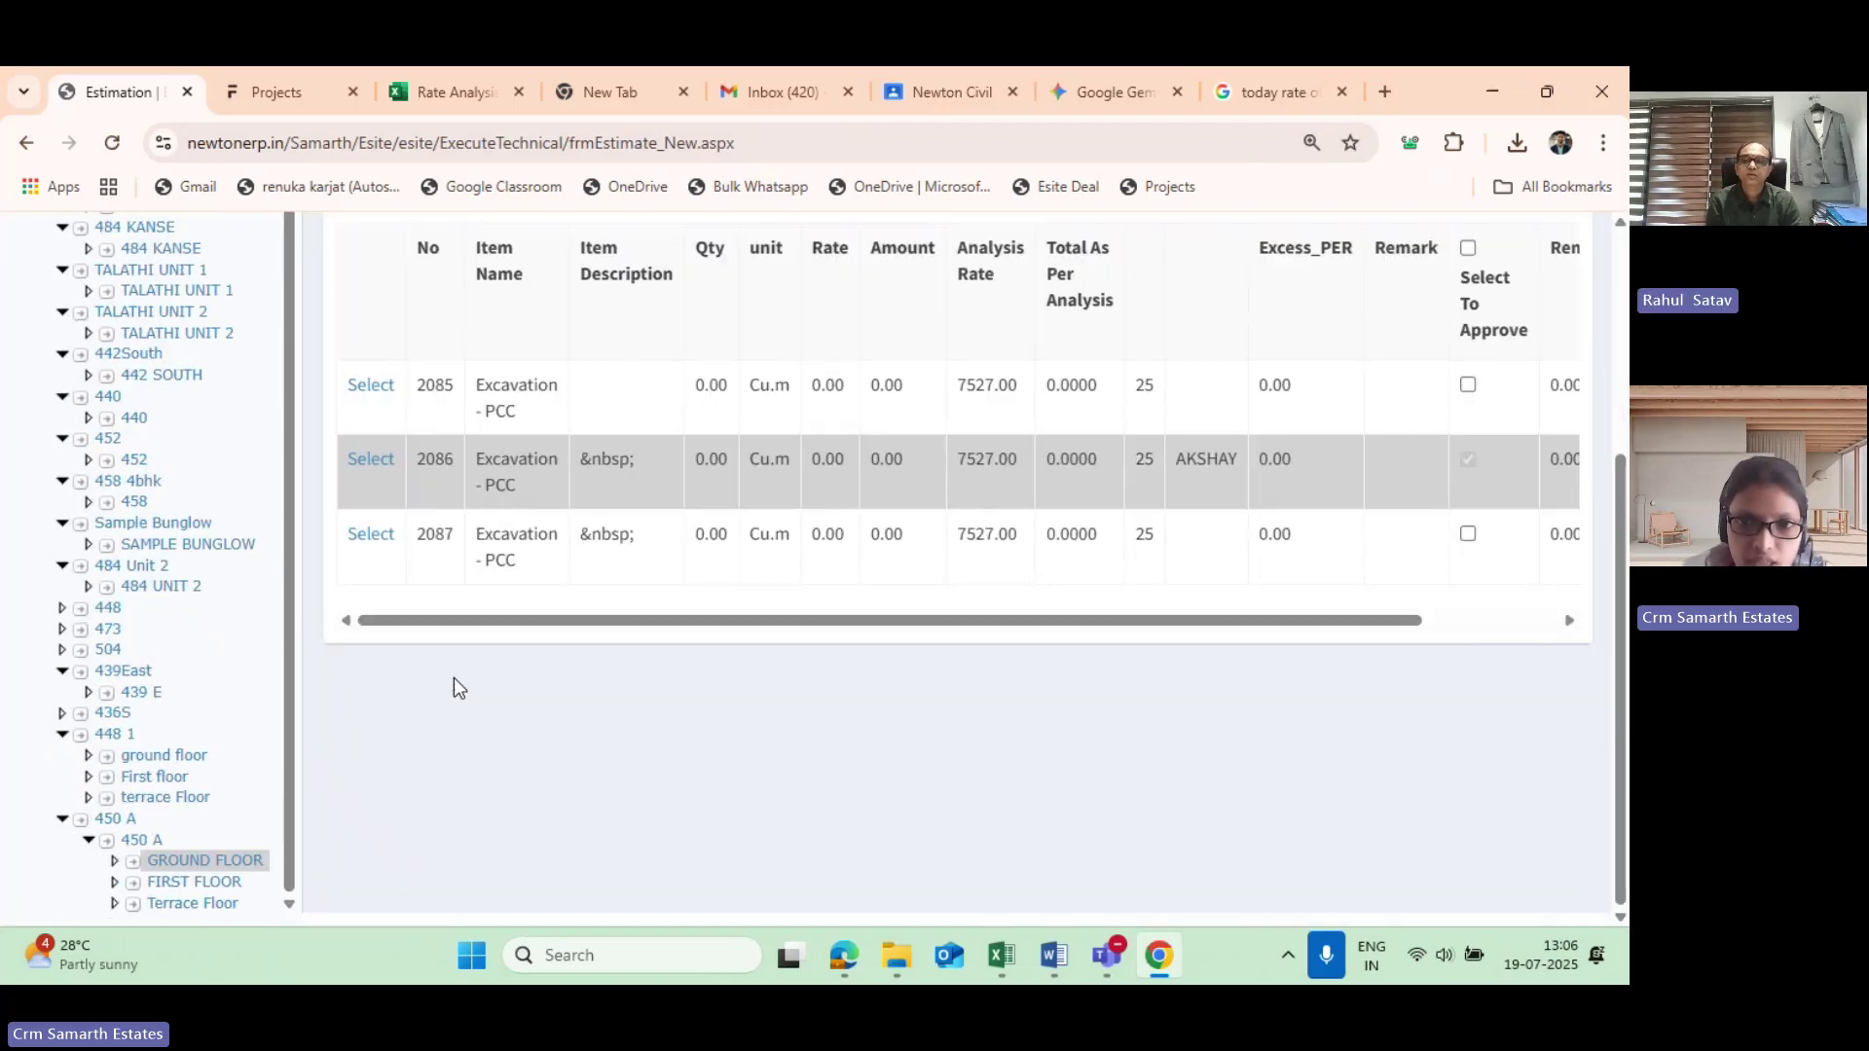
scroll(76, 409, up, 5)
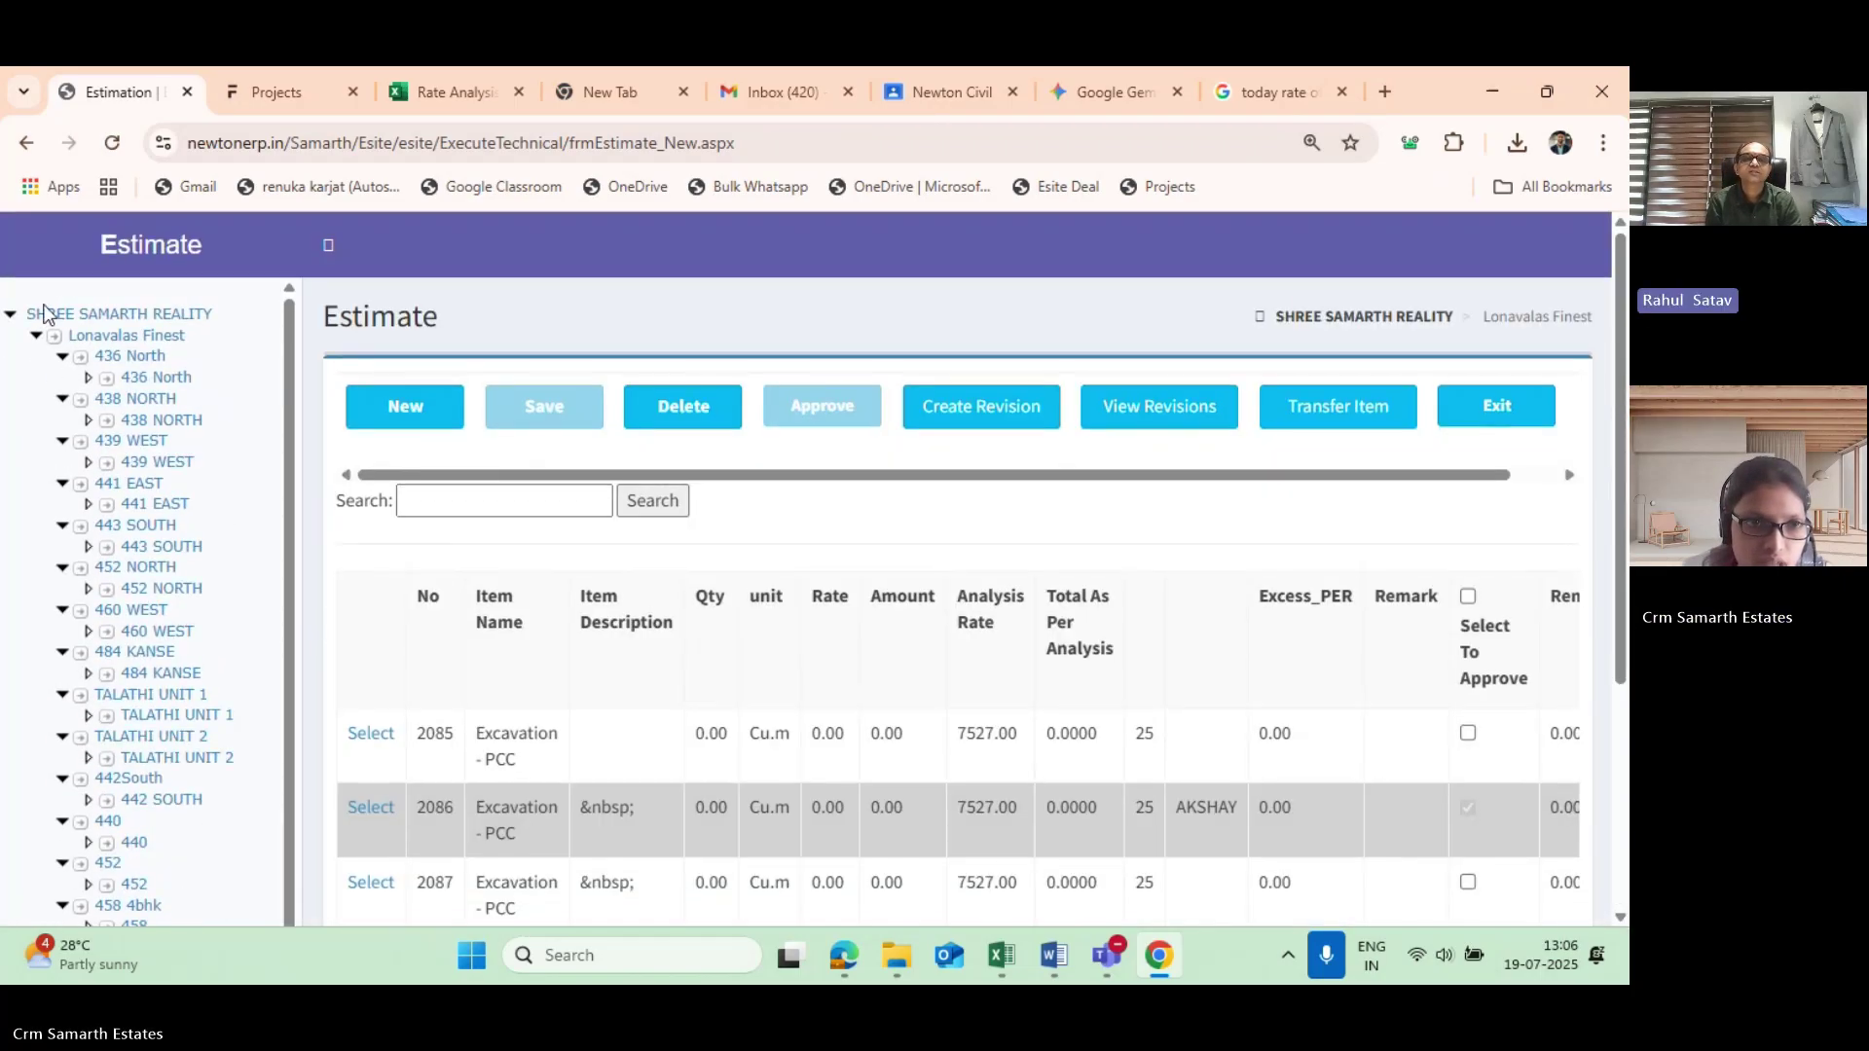
Leave the item-based estimate and open the Create Estimate (Material) page.
click(27, 142)
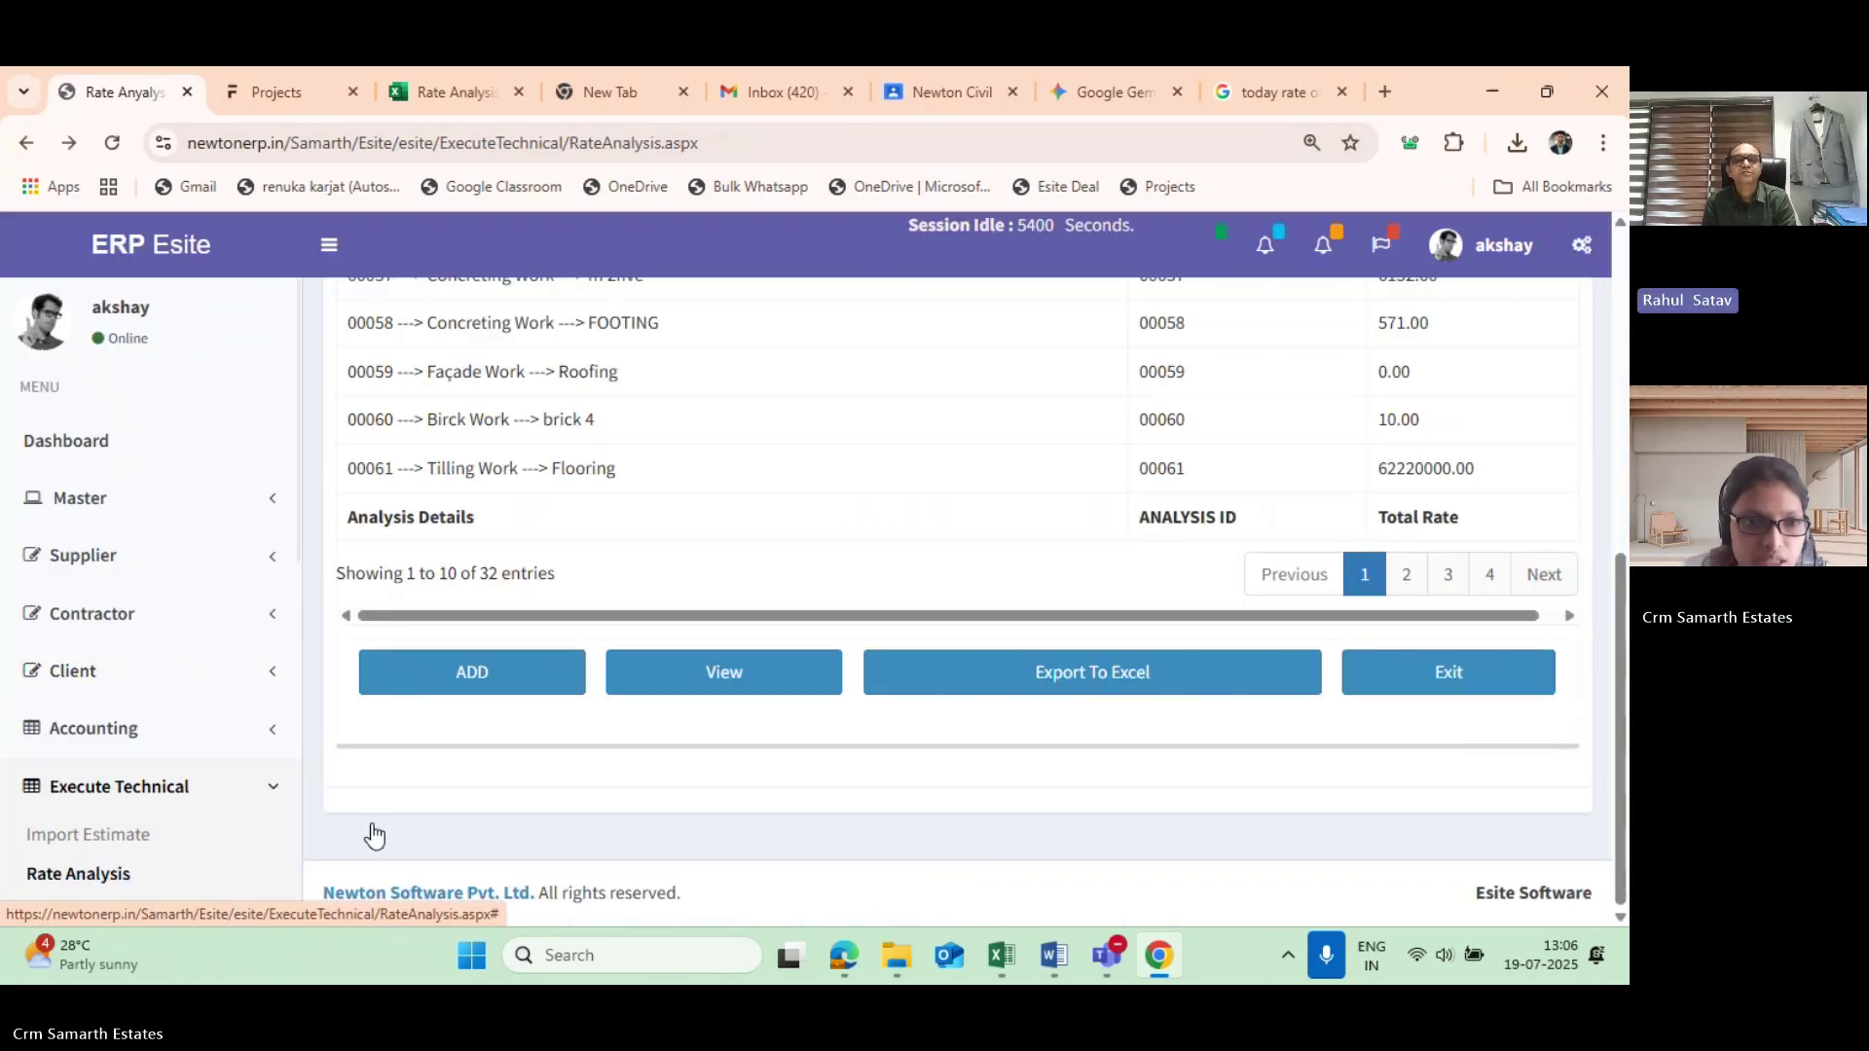
scroll(188, 480, down, 6)
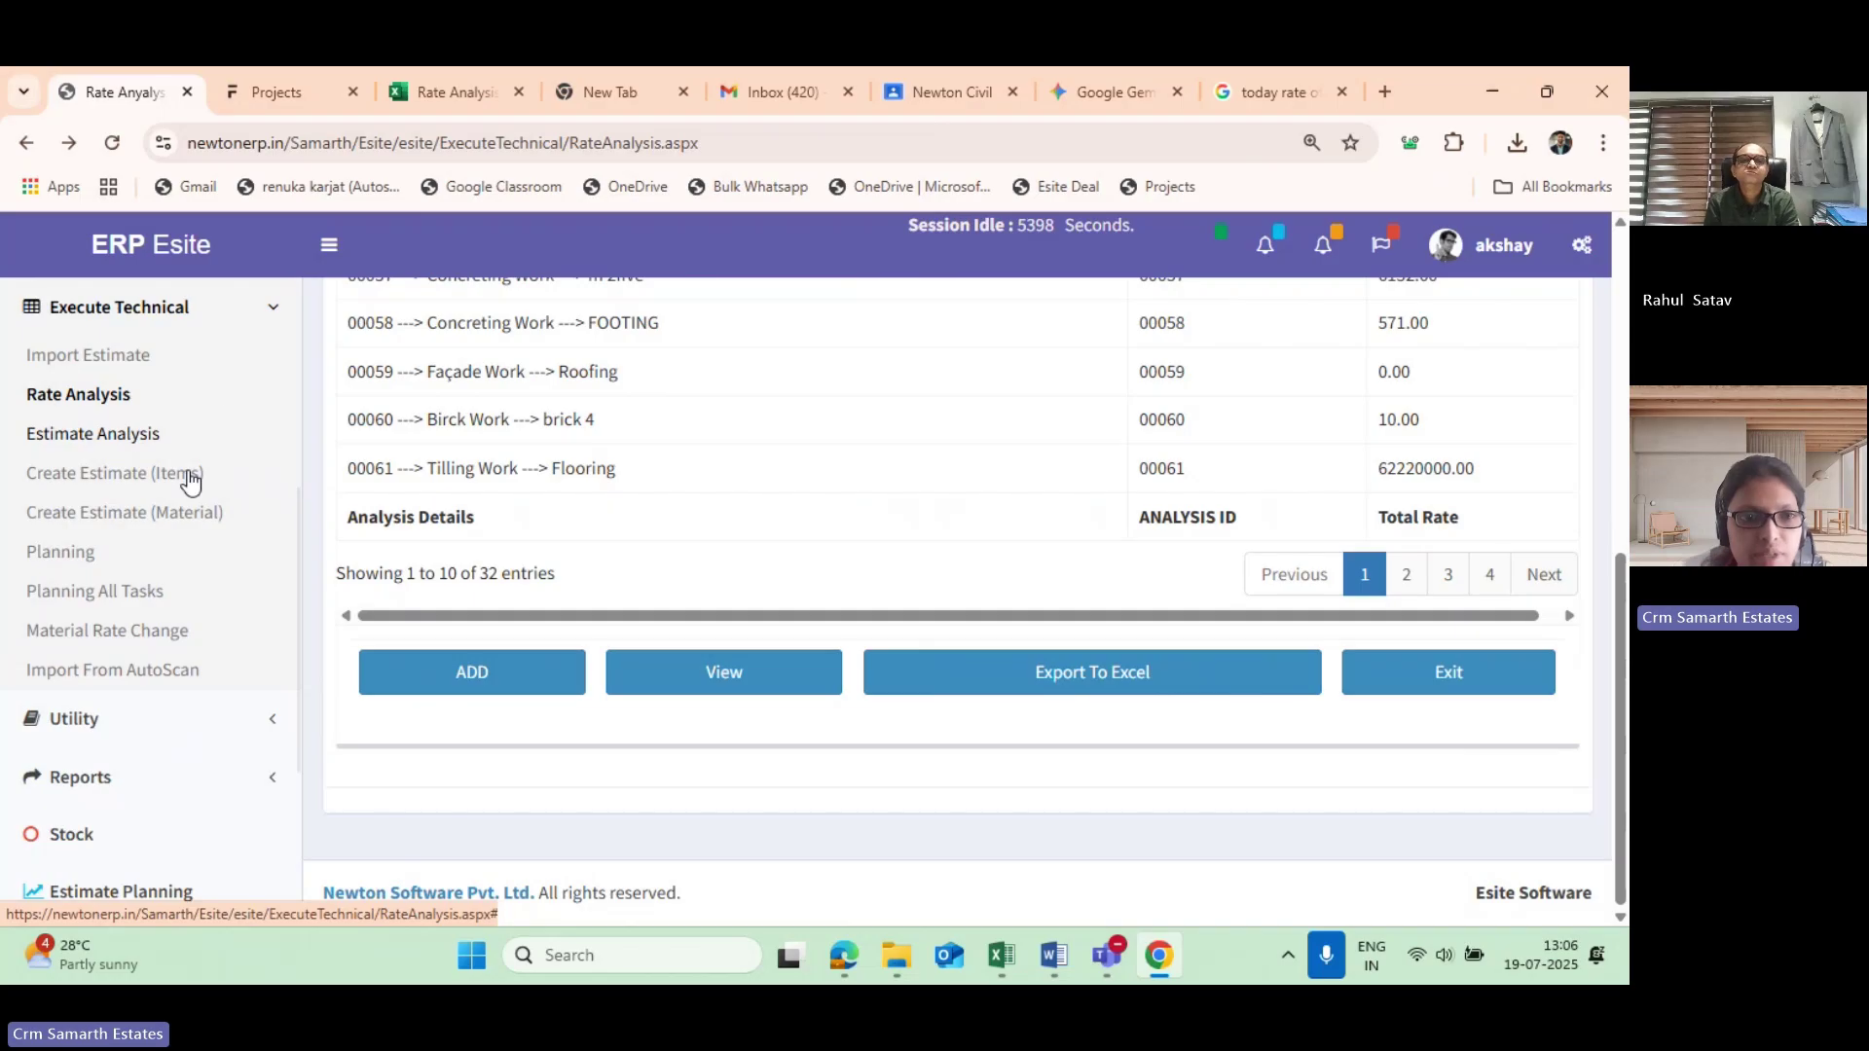
scroll(107, 582, up, 1)
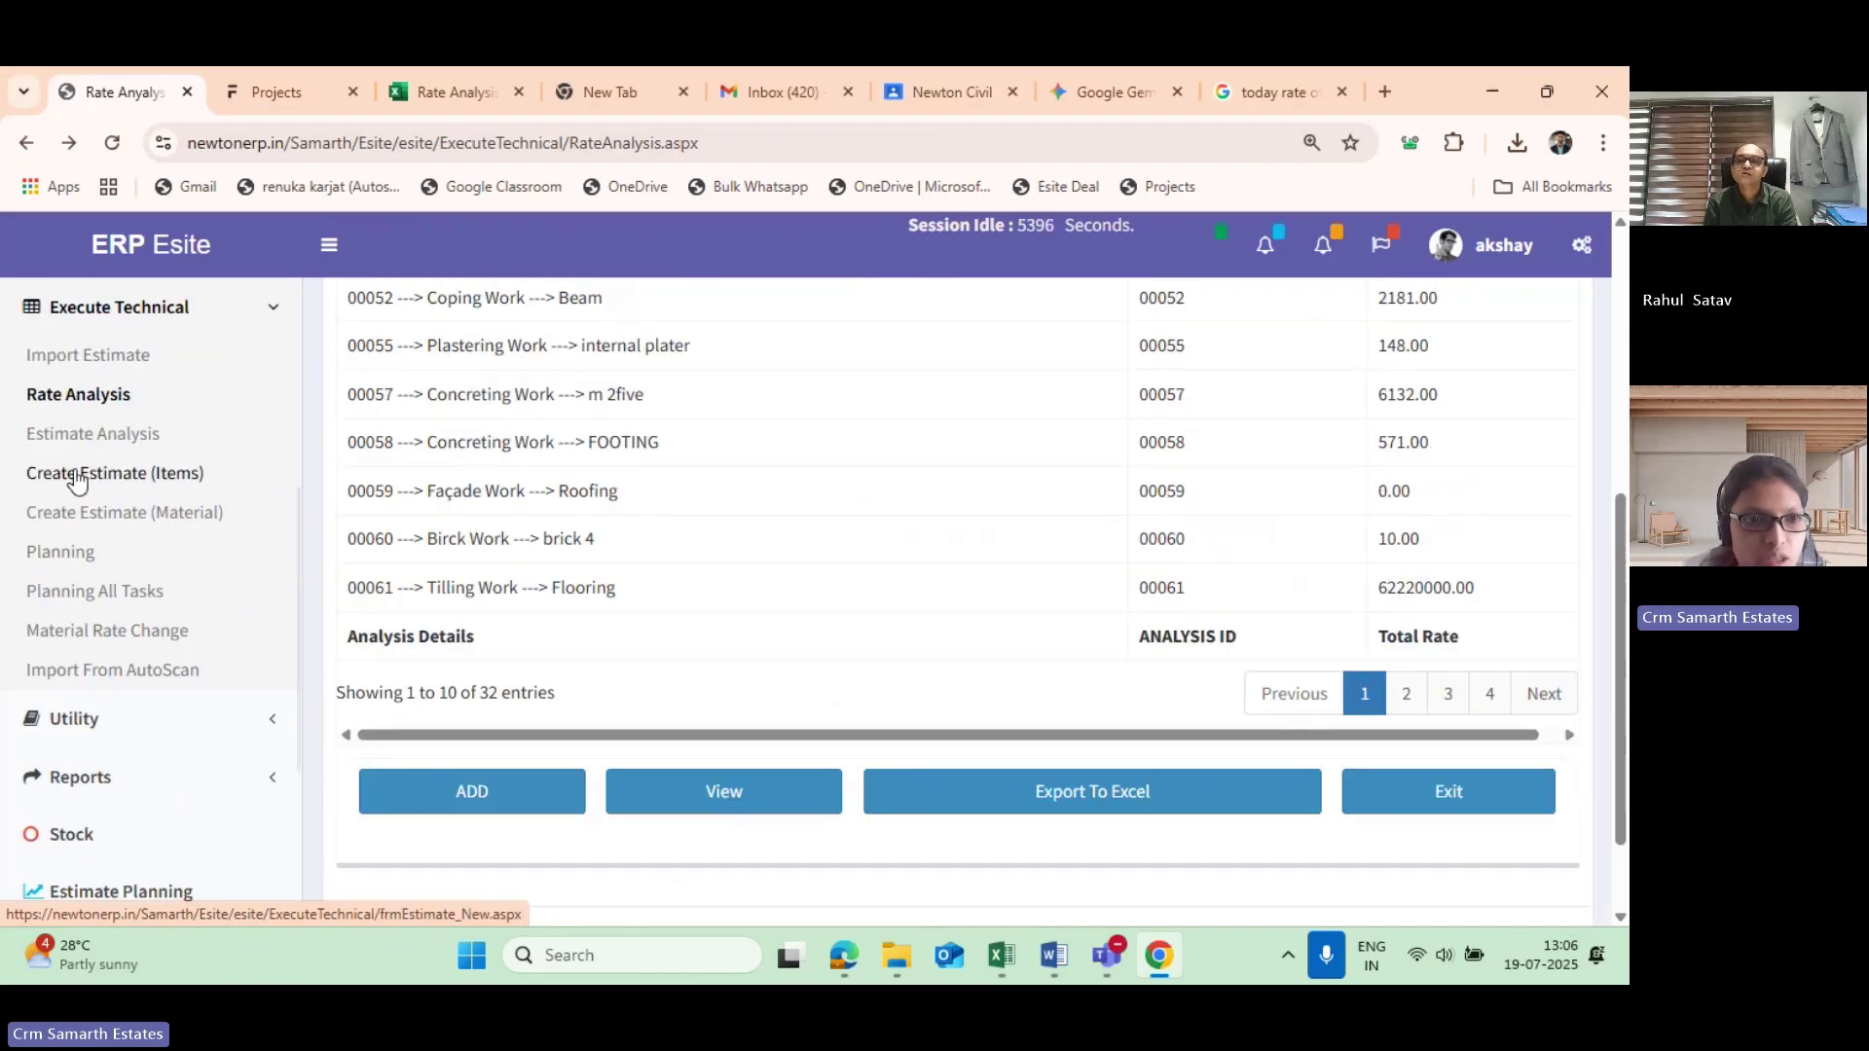
click(181, 515)
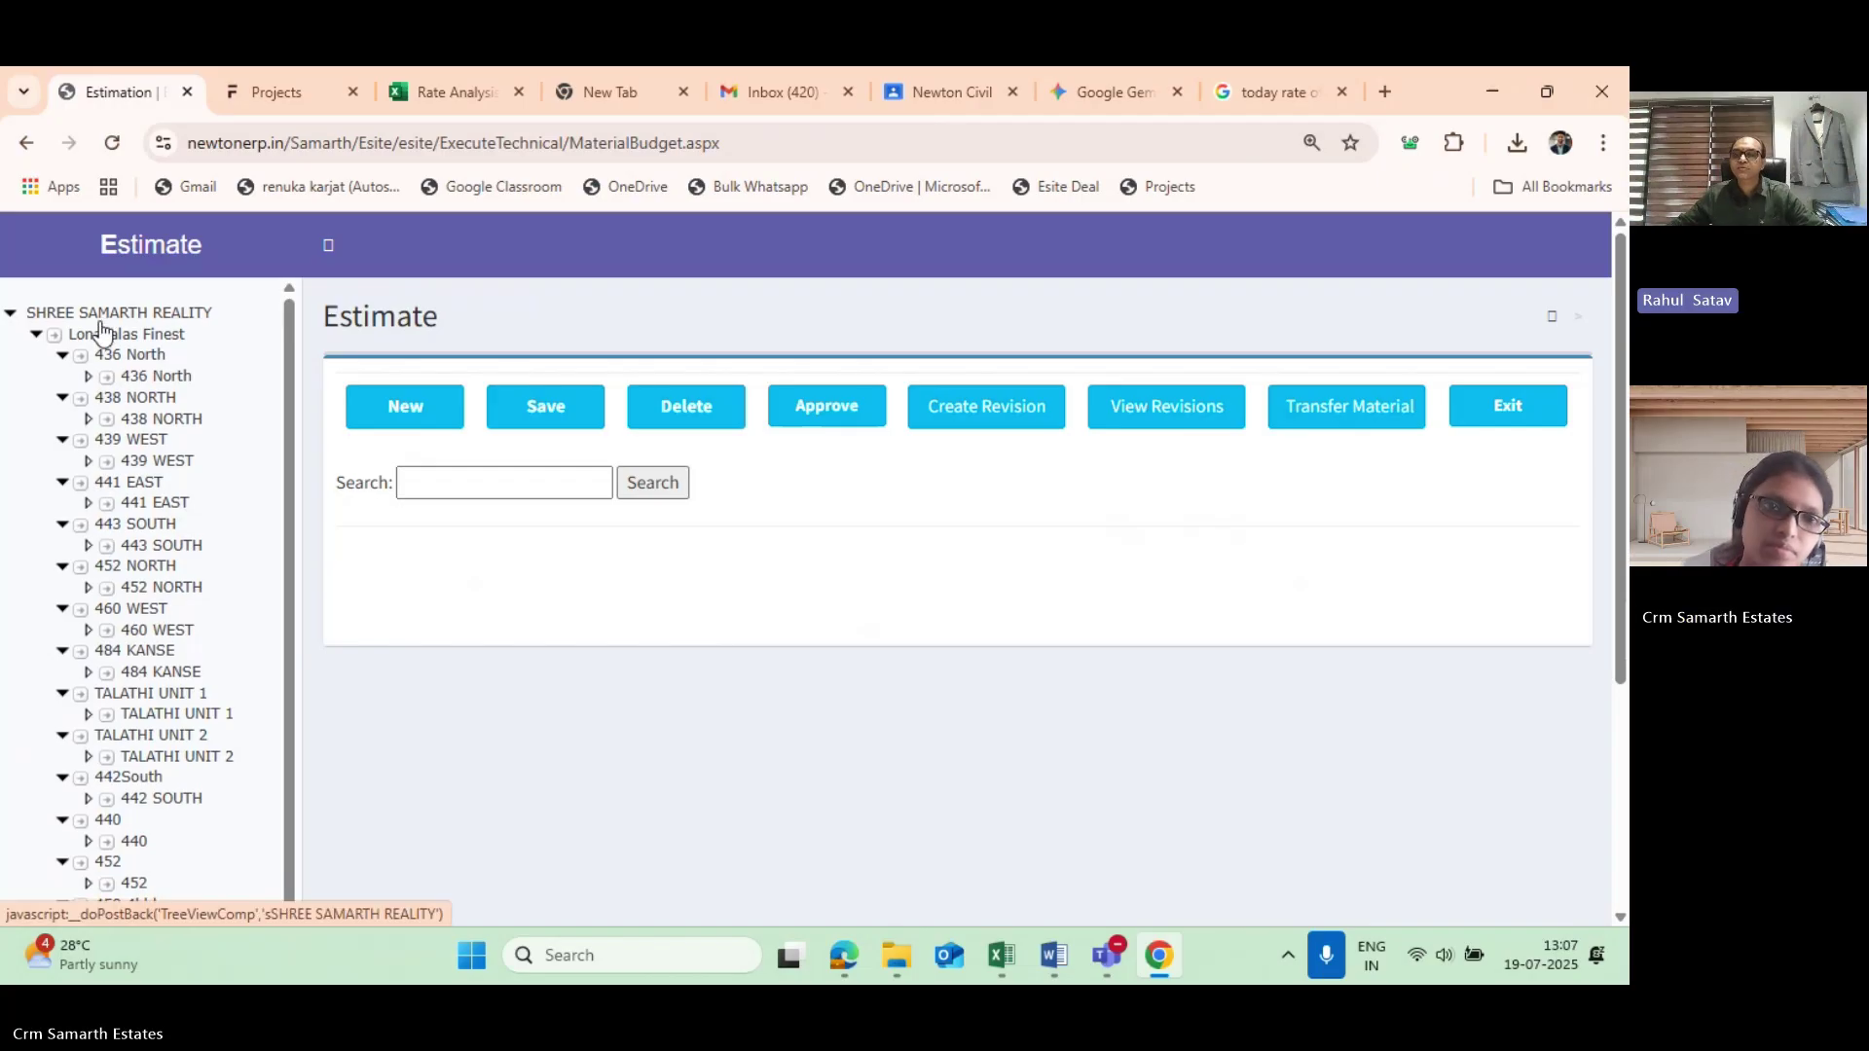
Select the FIRST FLOOR of building 450 A in the project tree for the material estimate.
scroll(146, 545, down, 5)
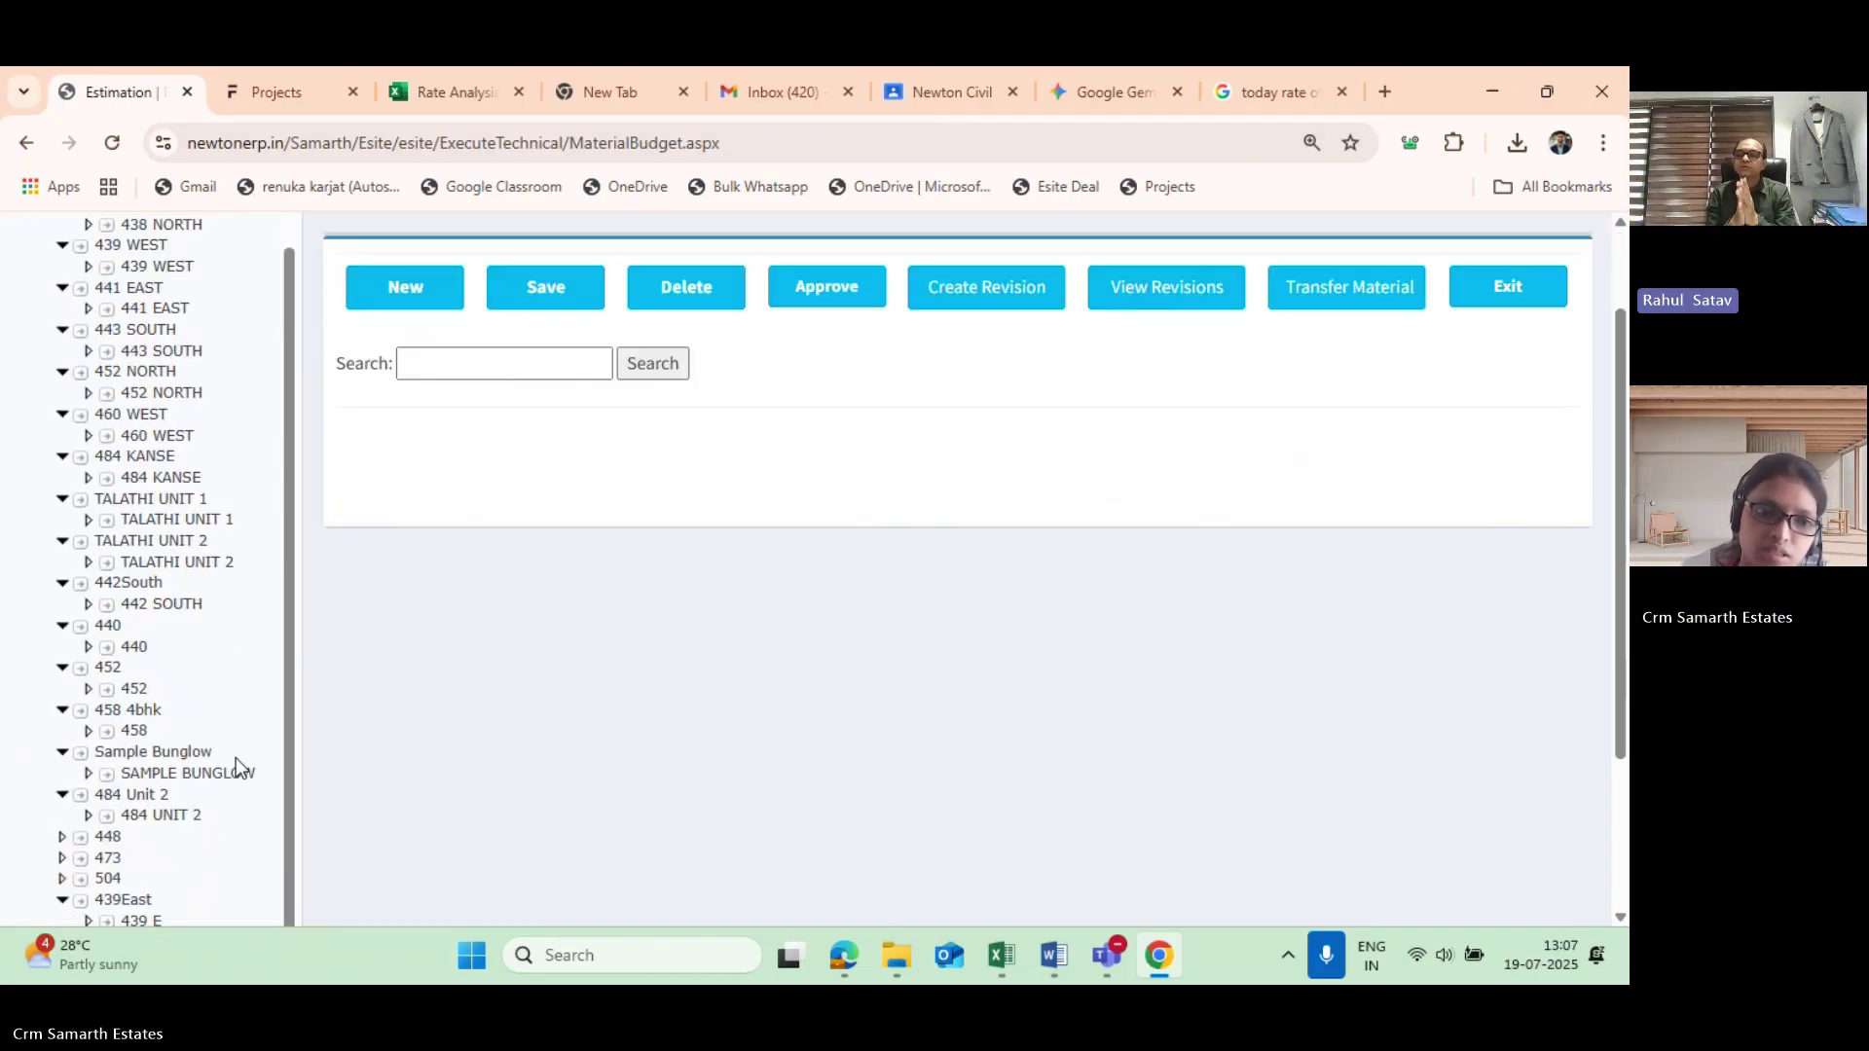
scroll(236, 757, up, 4)
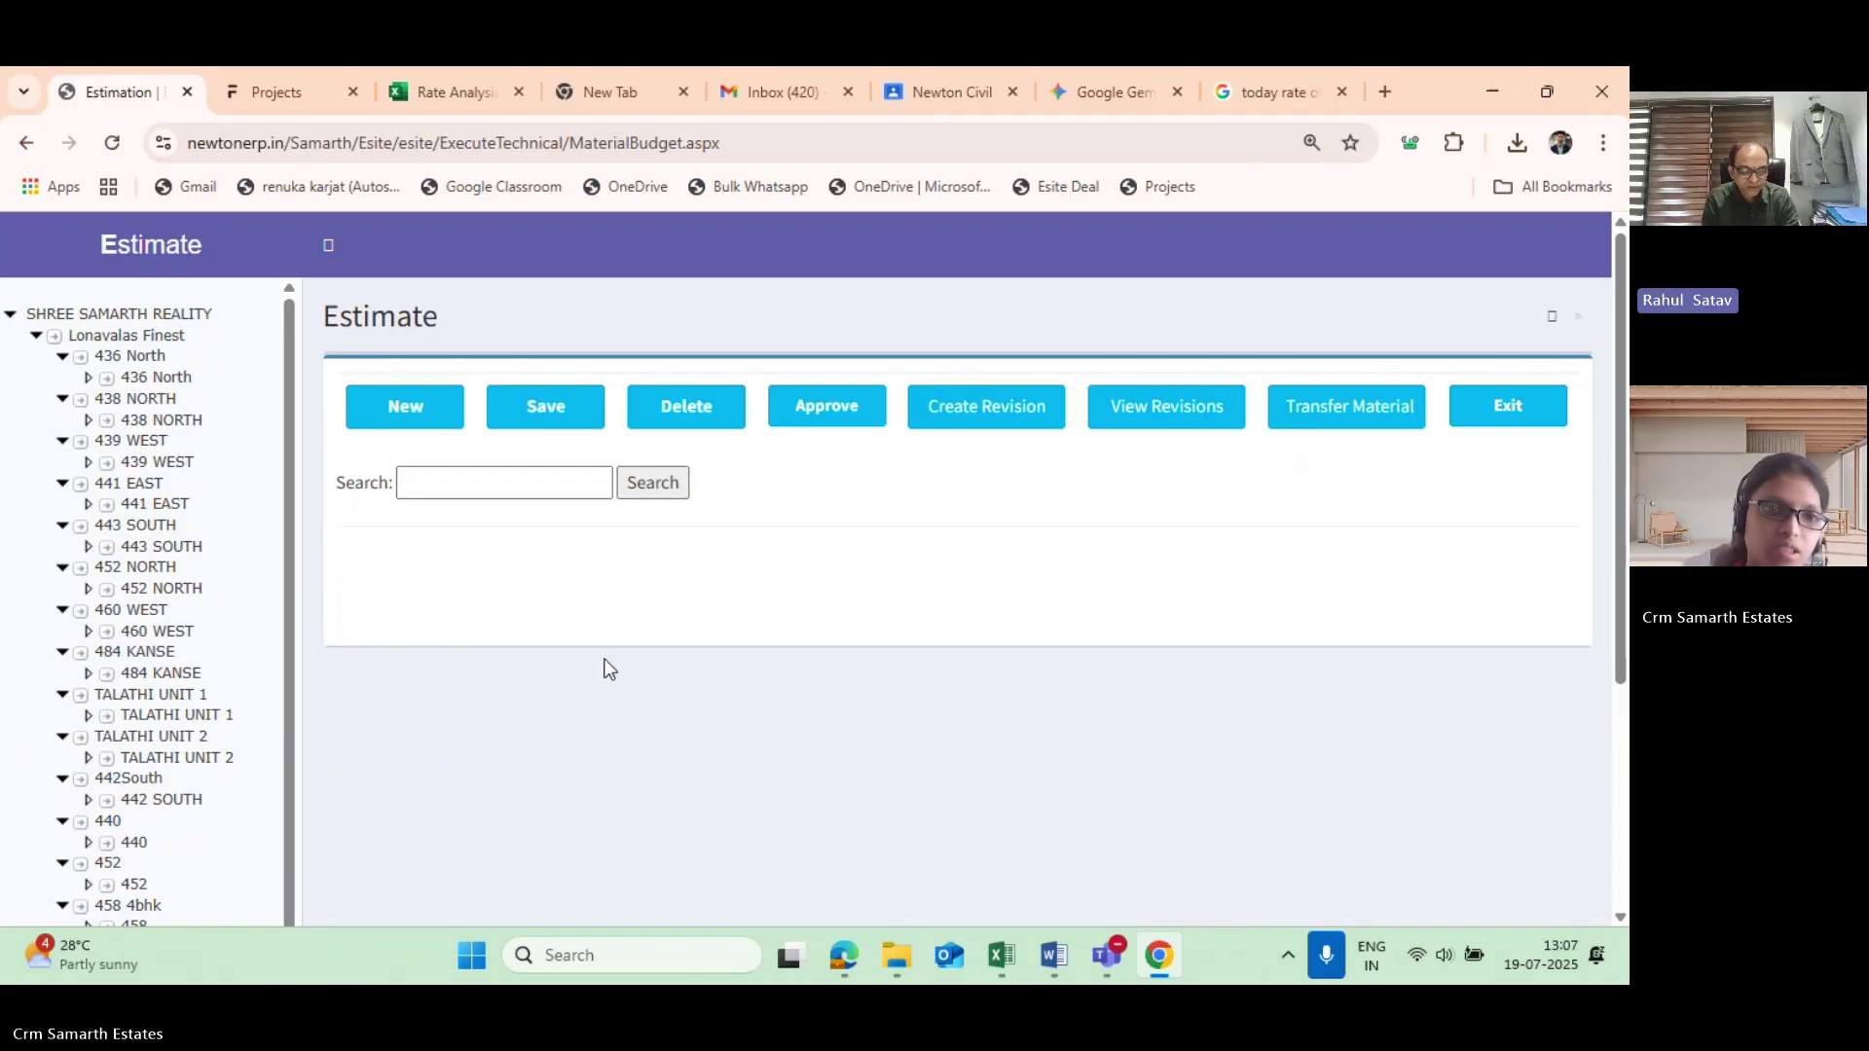
scroll(156, 550, down, 5)
scroll(113, 584, up, 10)
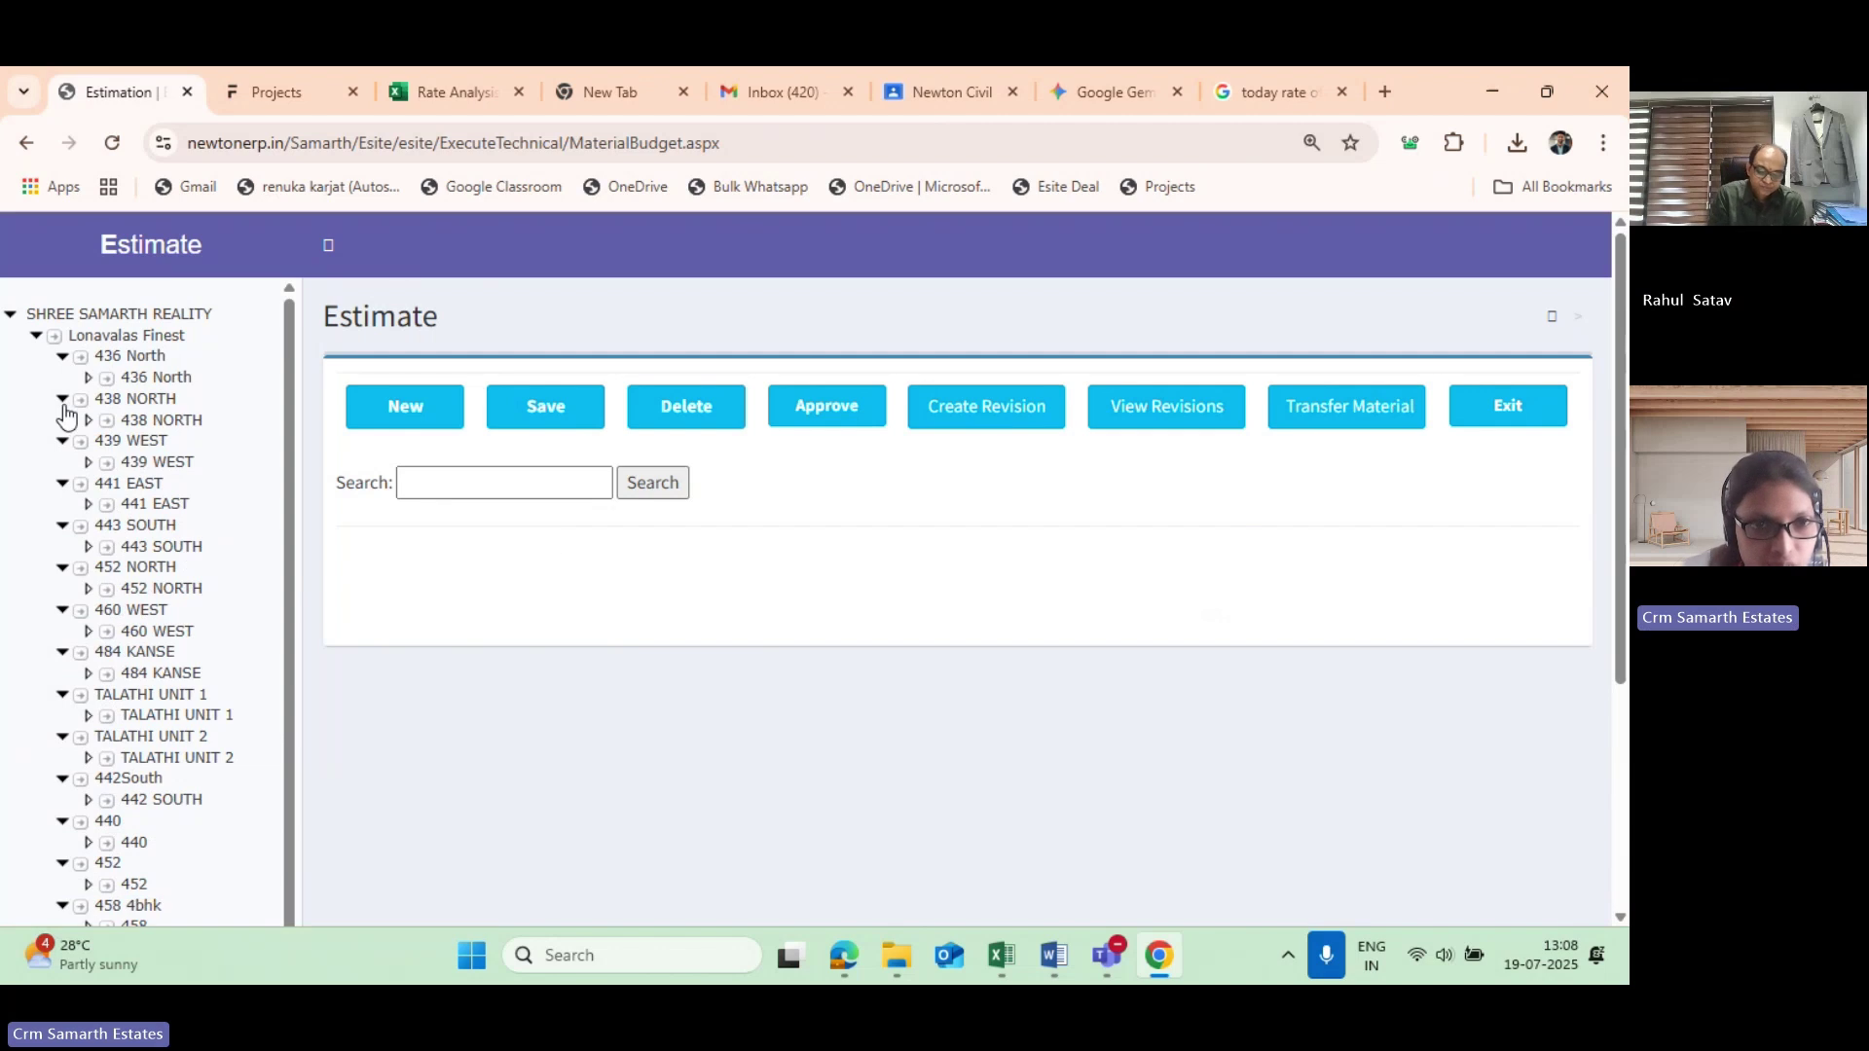
scroll(357, 769, down, 4)
scroll(189, 428, down, 2)
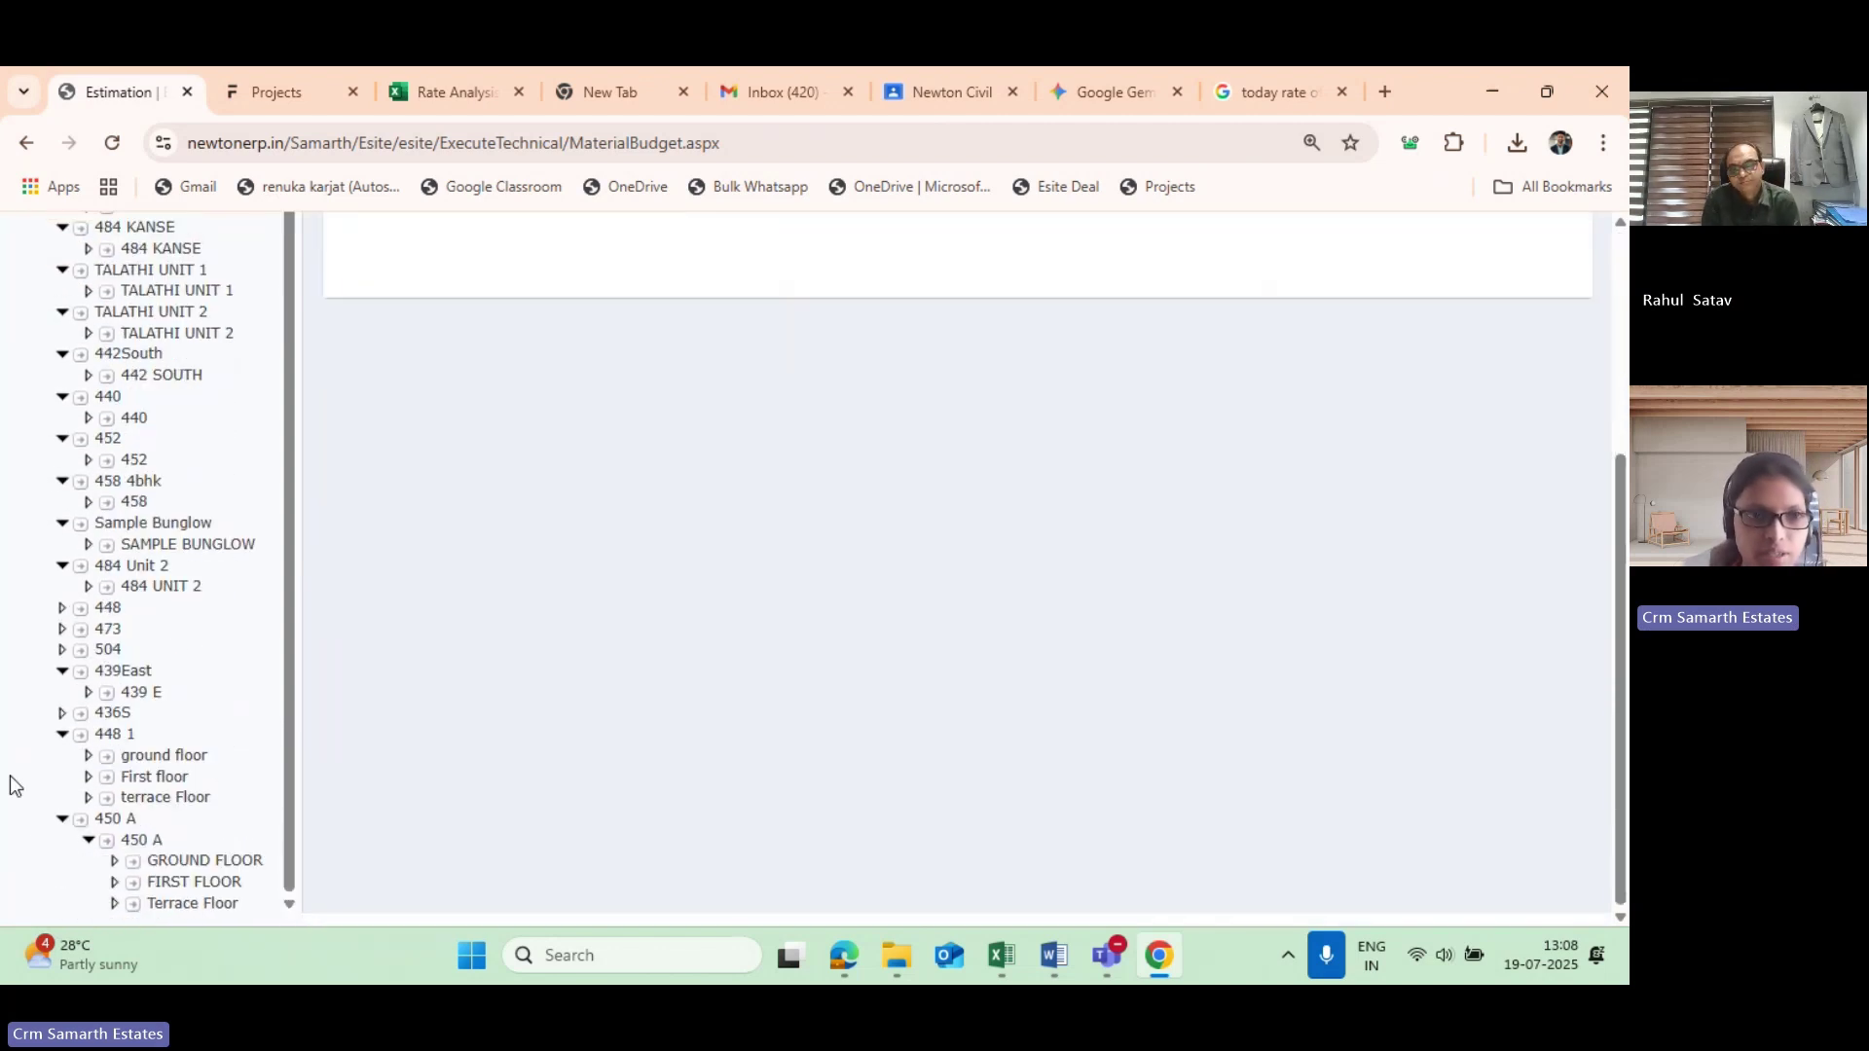
click(189, 882)
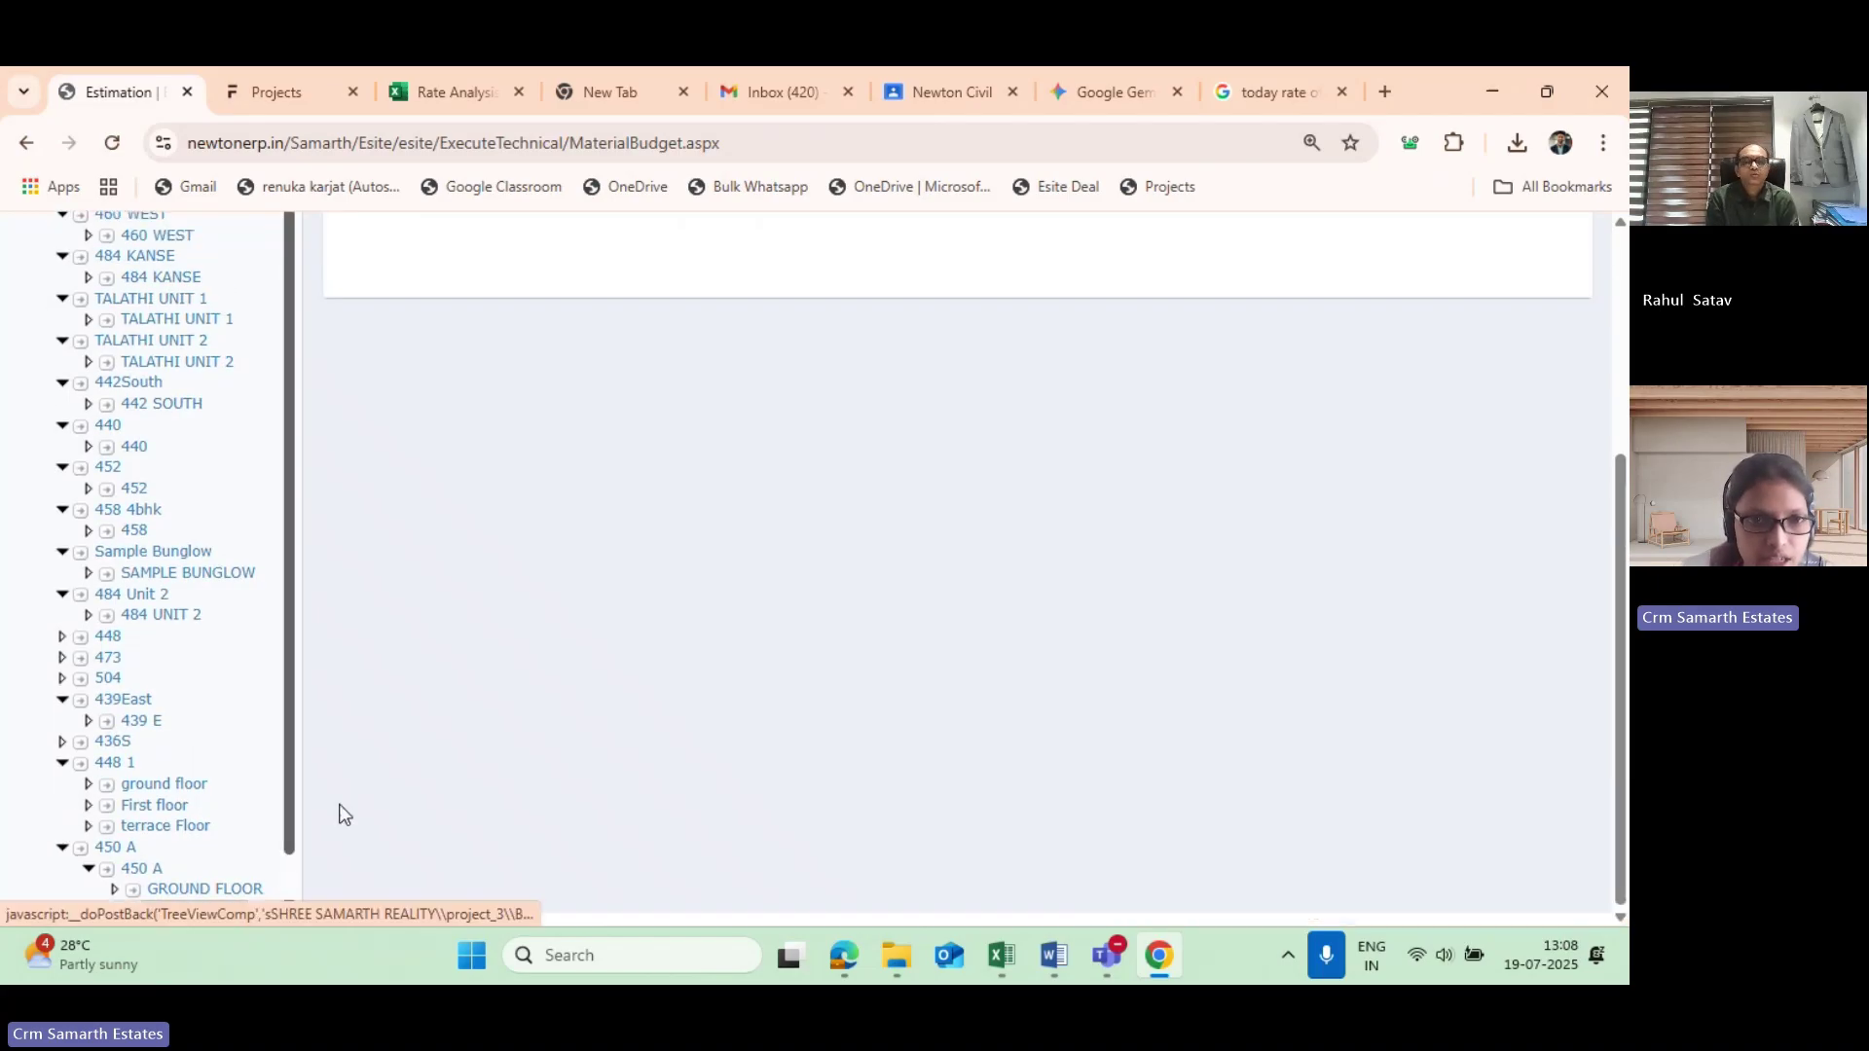
Start a new entry in the FIRST FLOOR material estimate and set its material category to CEMENT.
scroll(395, 788, up, 2)
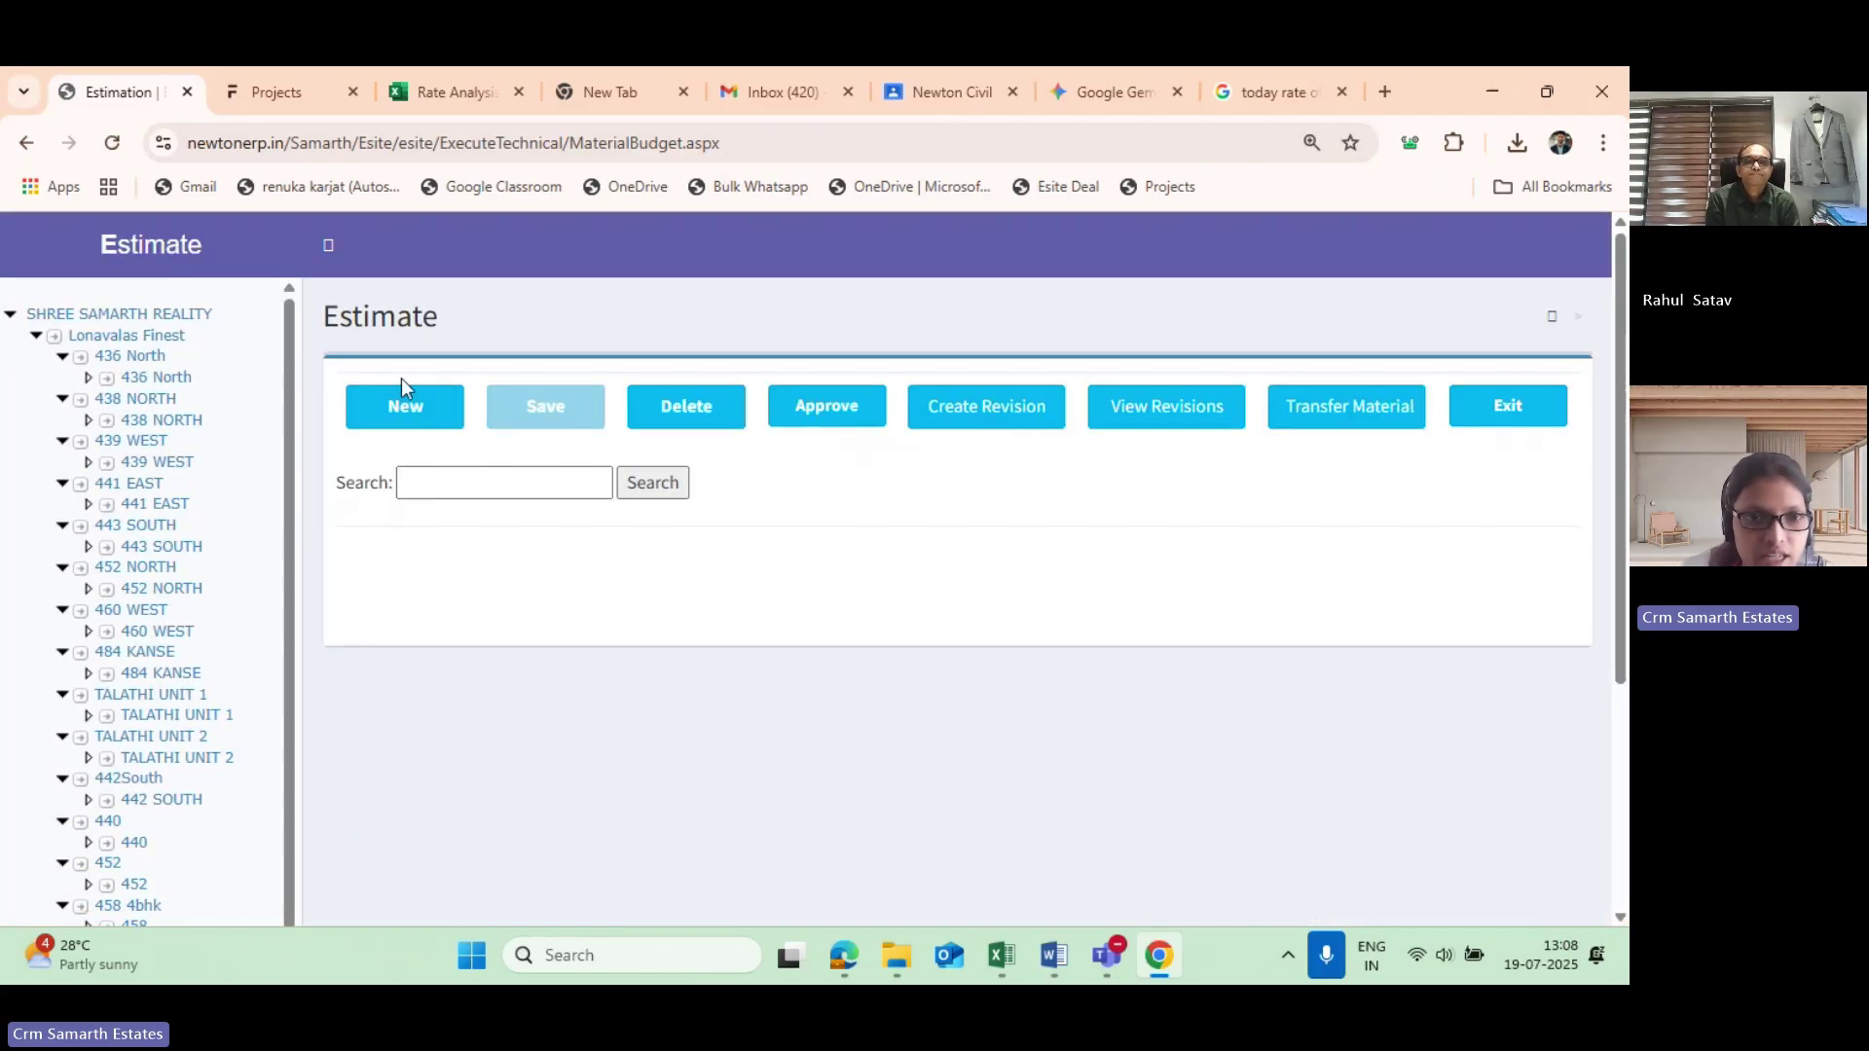
click(401, 410)
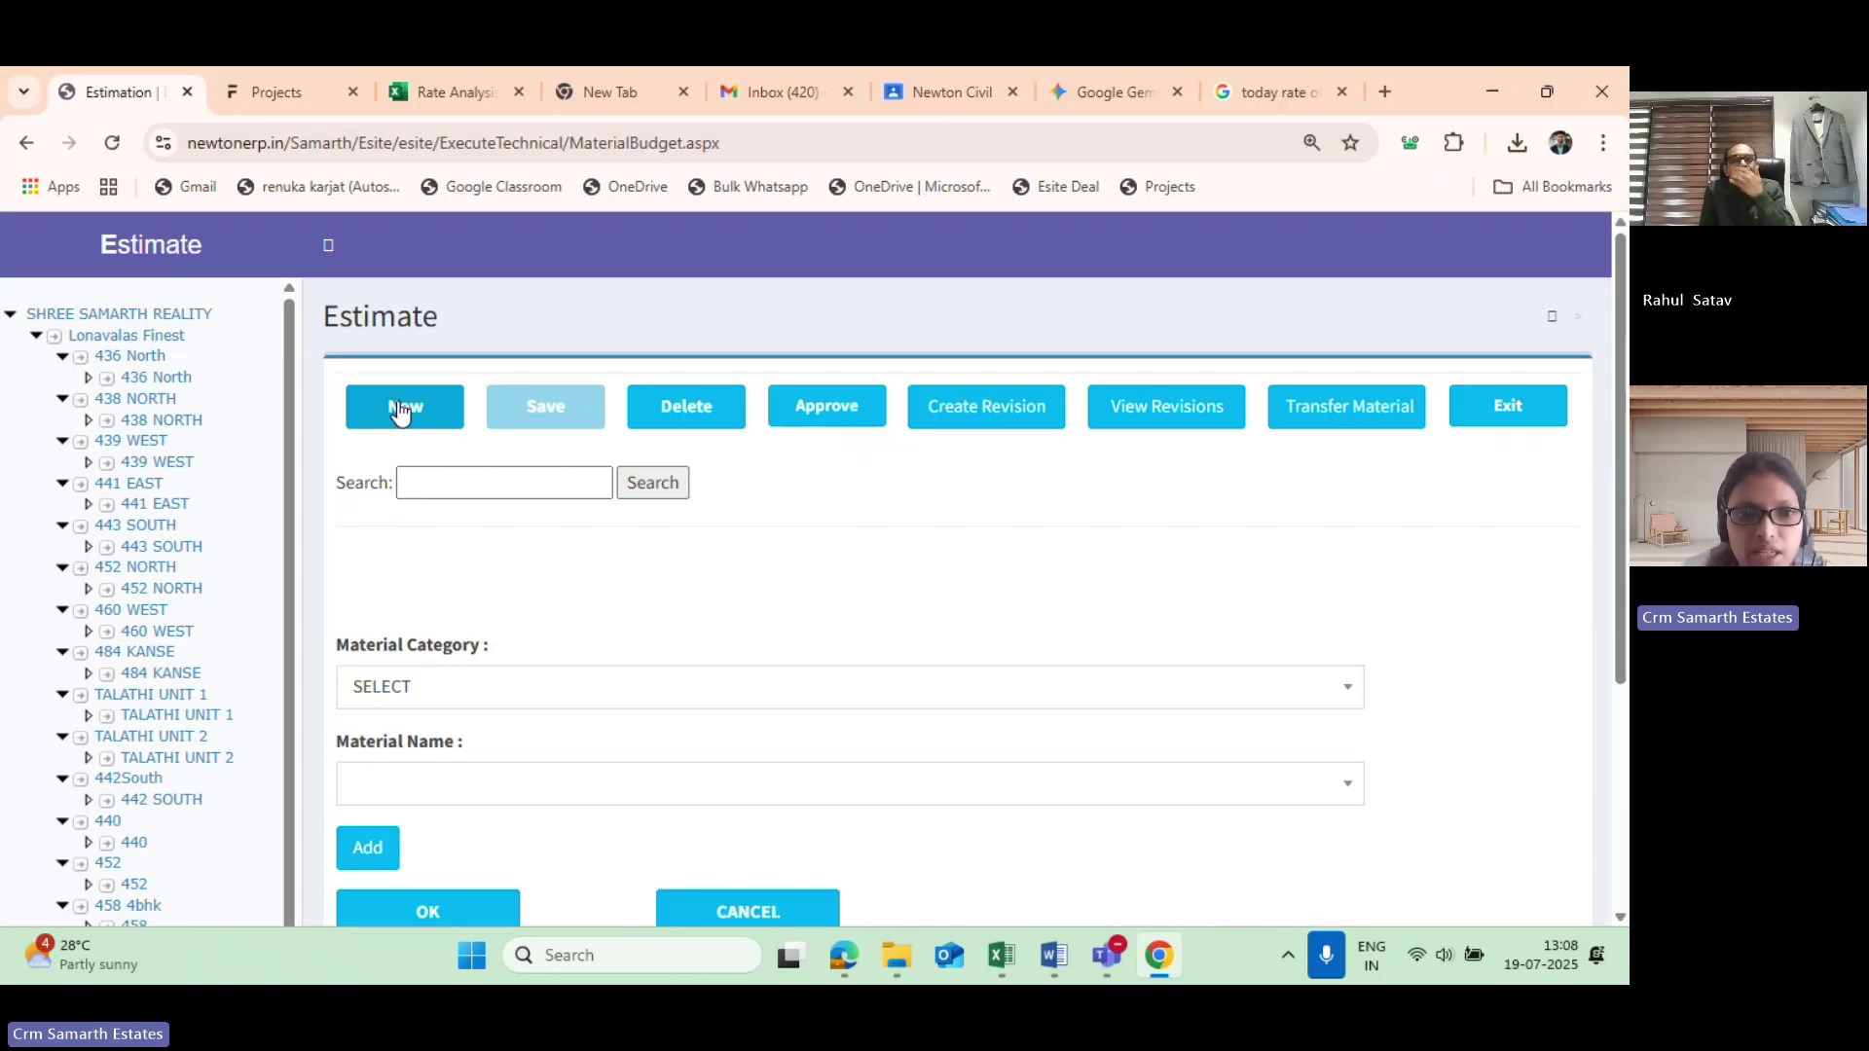
scroll(408, 681, down, 2)
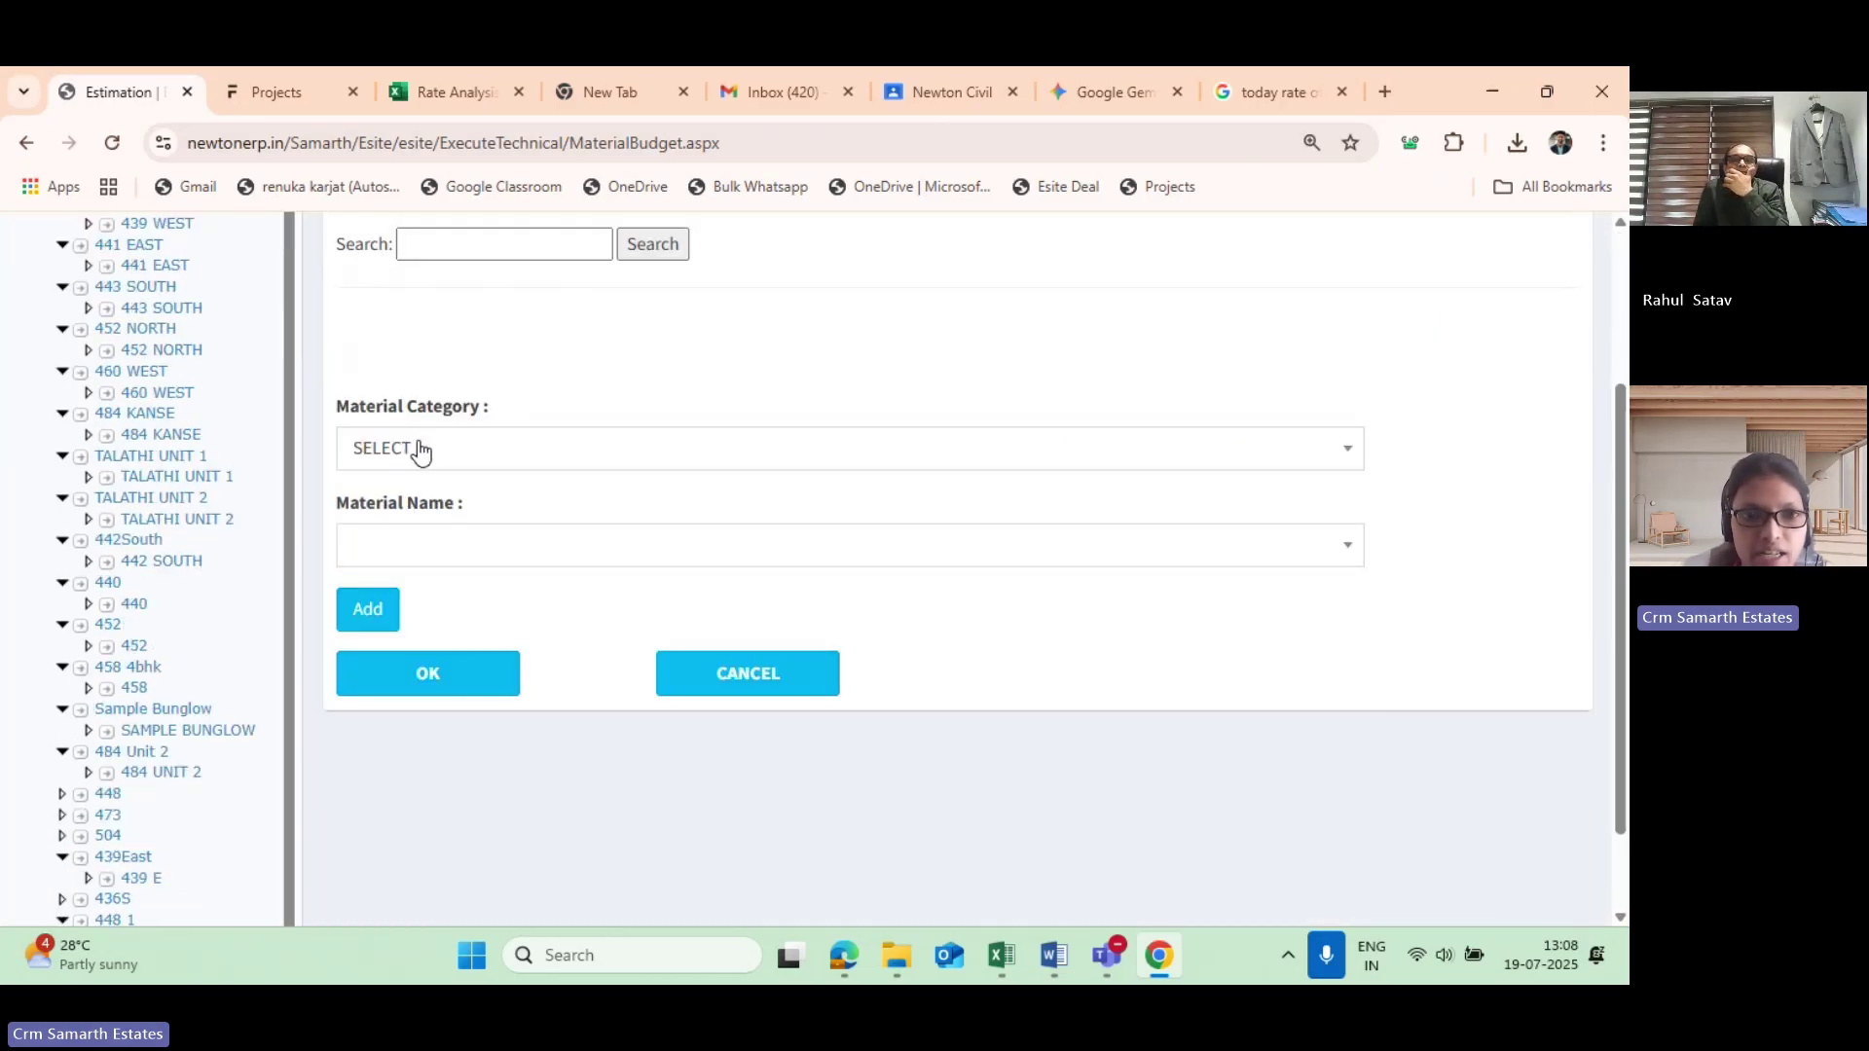
click(415, 453)
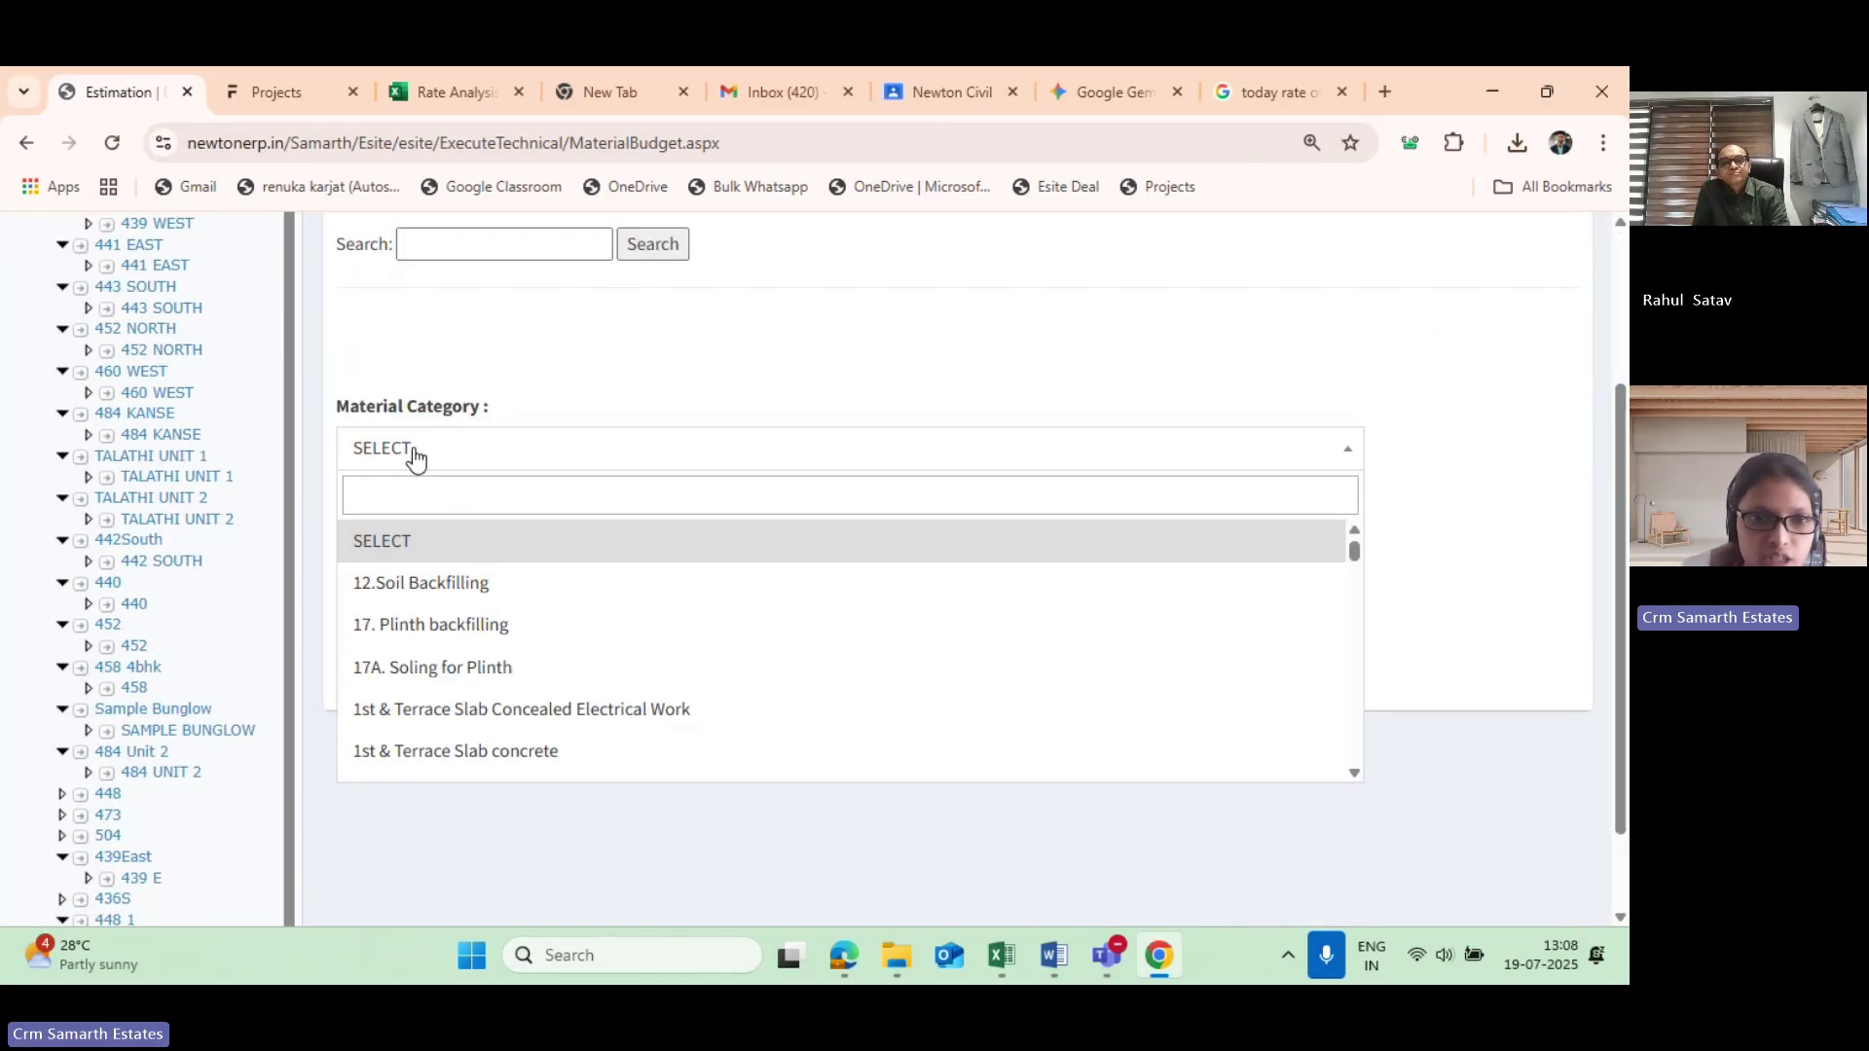
scroll(409, 584, down, 1)
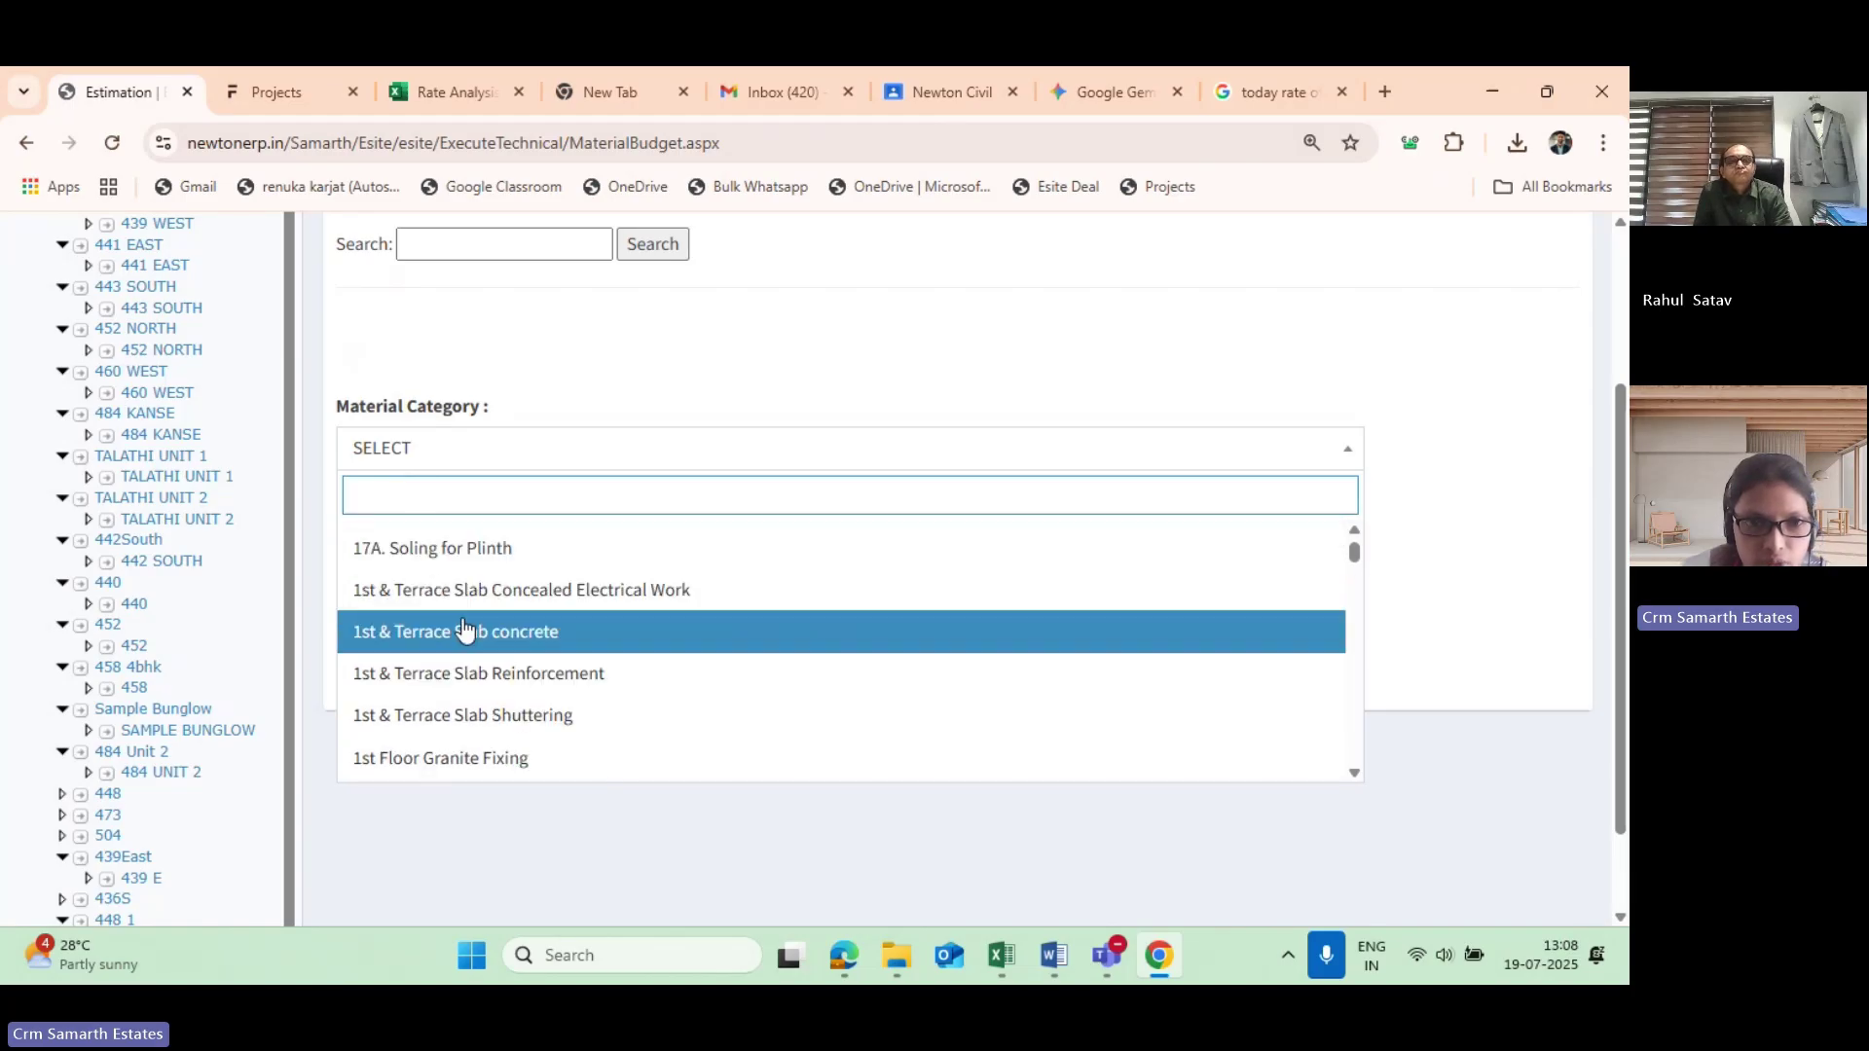
scroll(464, 630, up, 1)
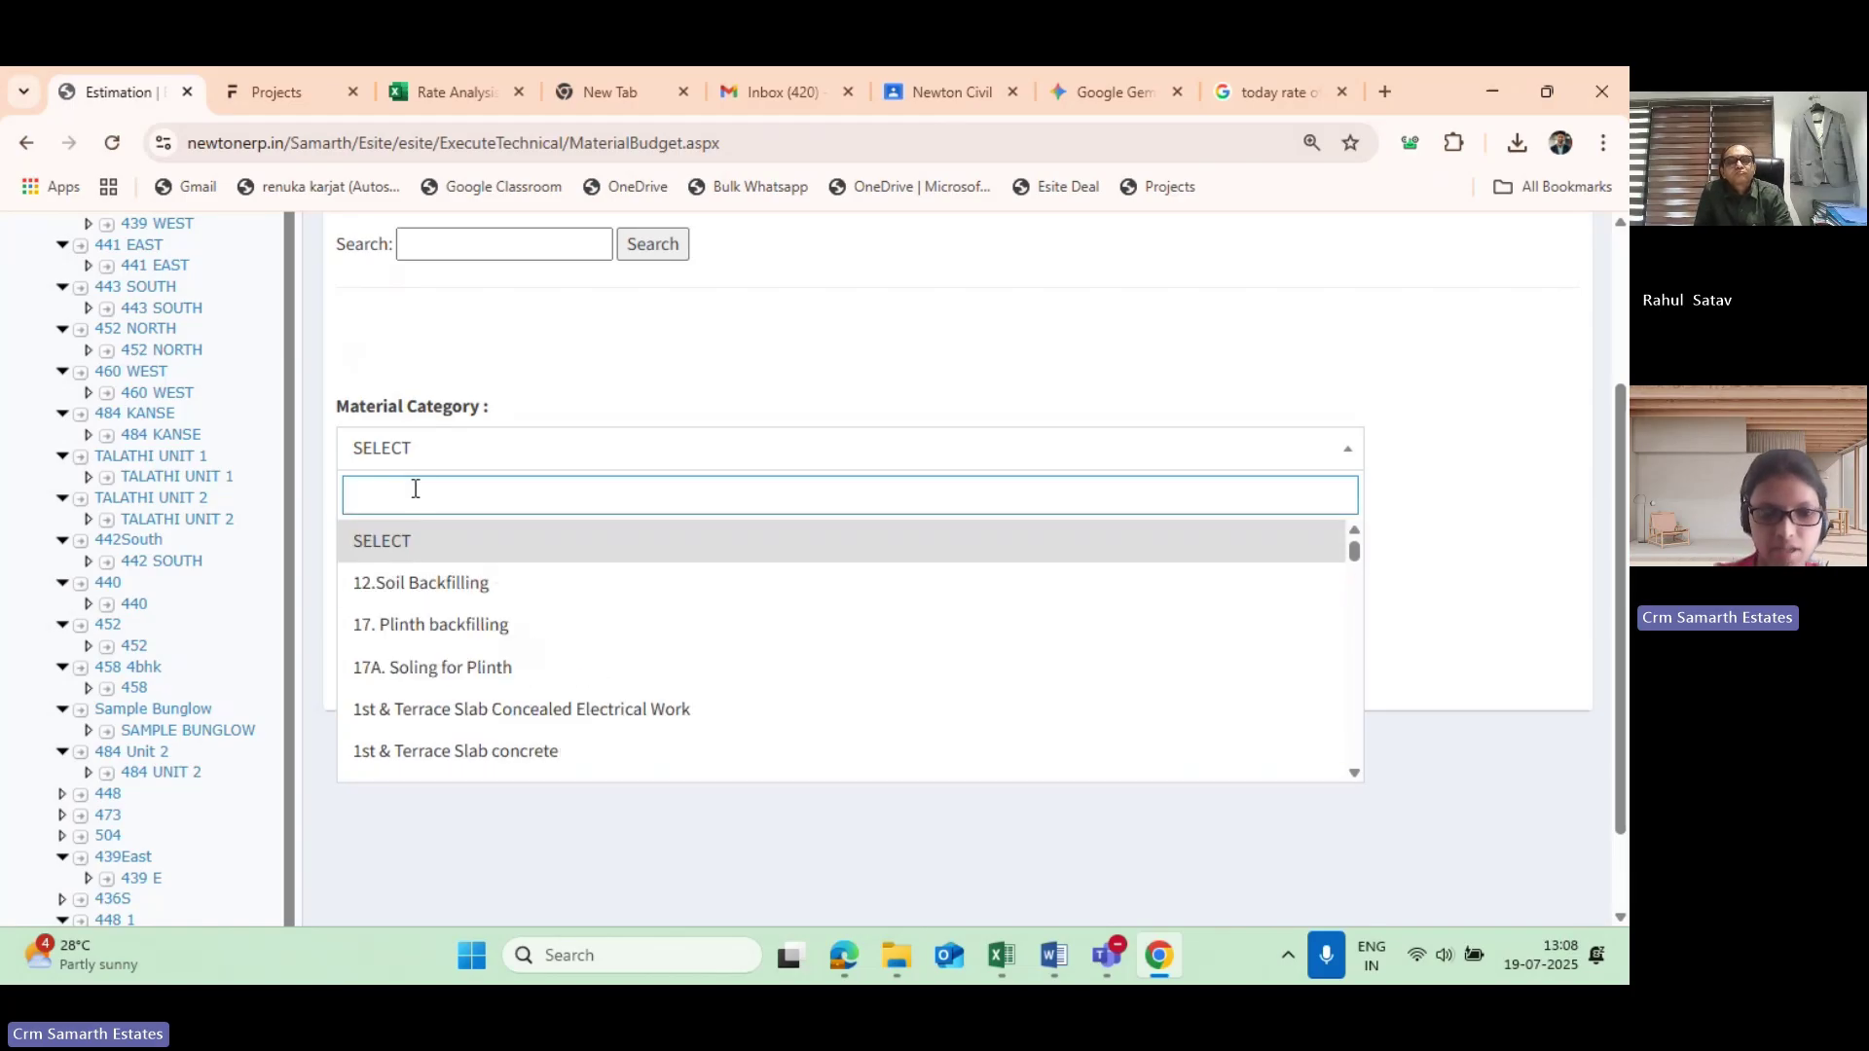
text(cem)
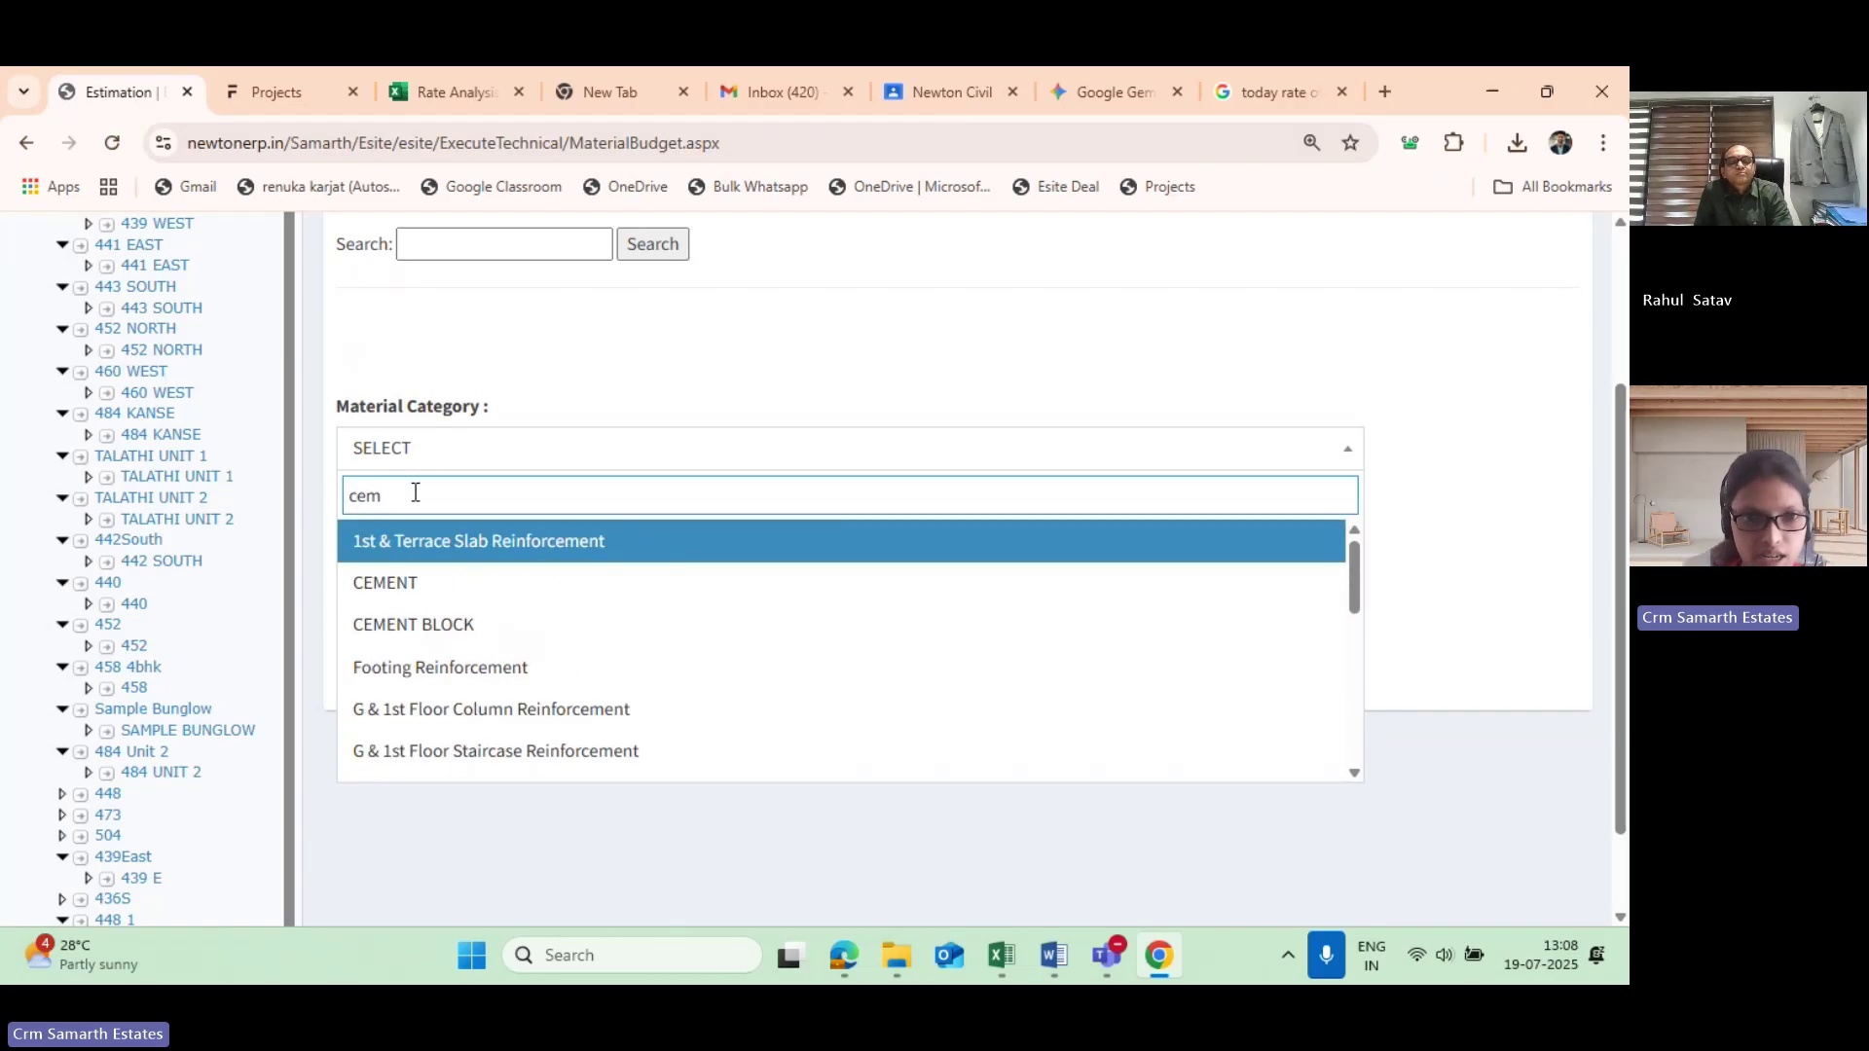
click(440, 583)
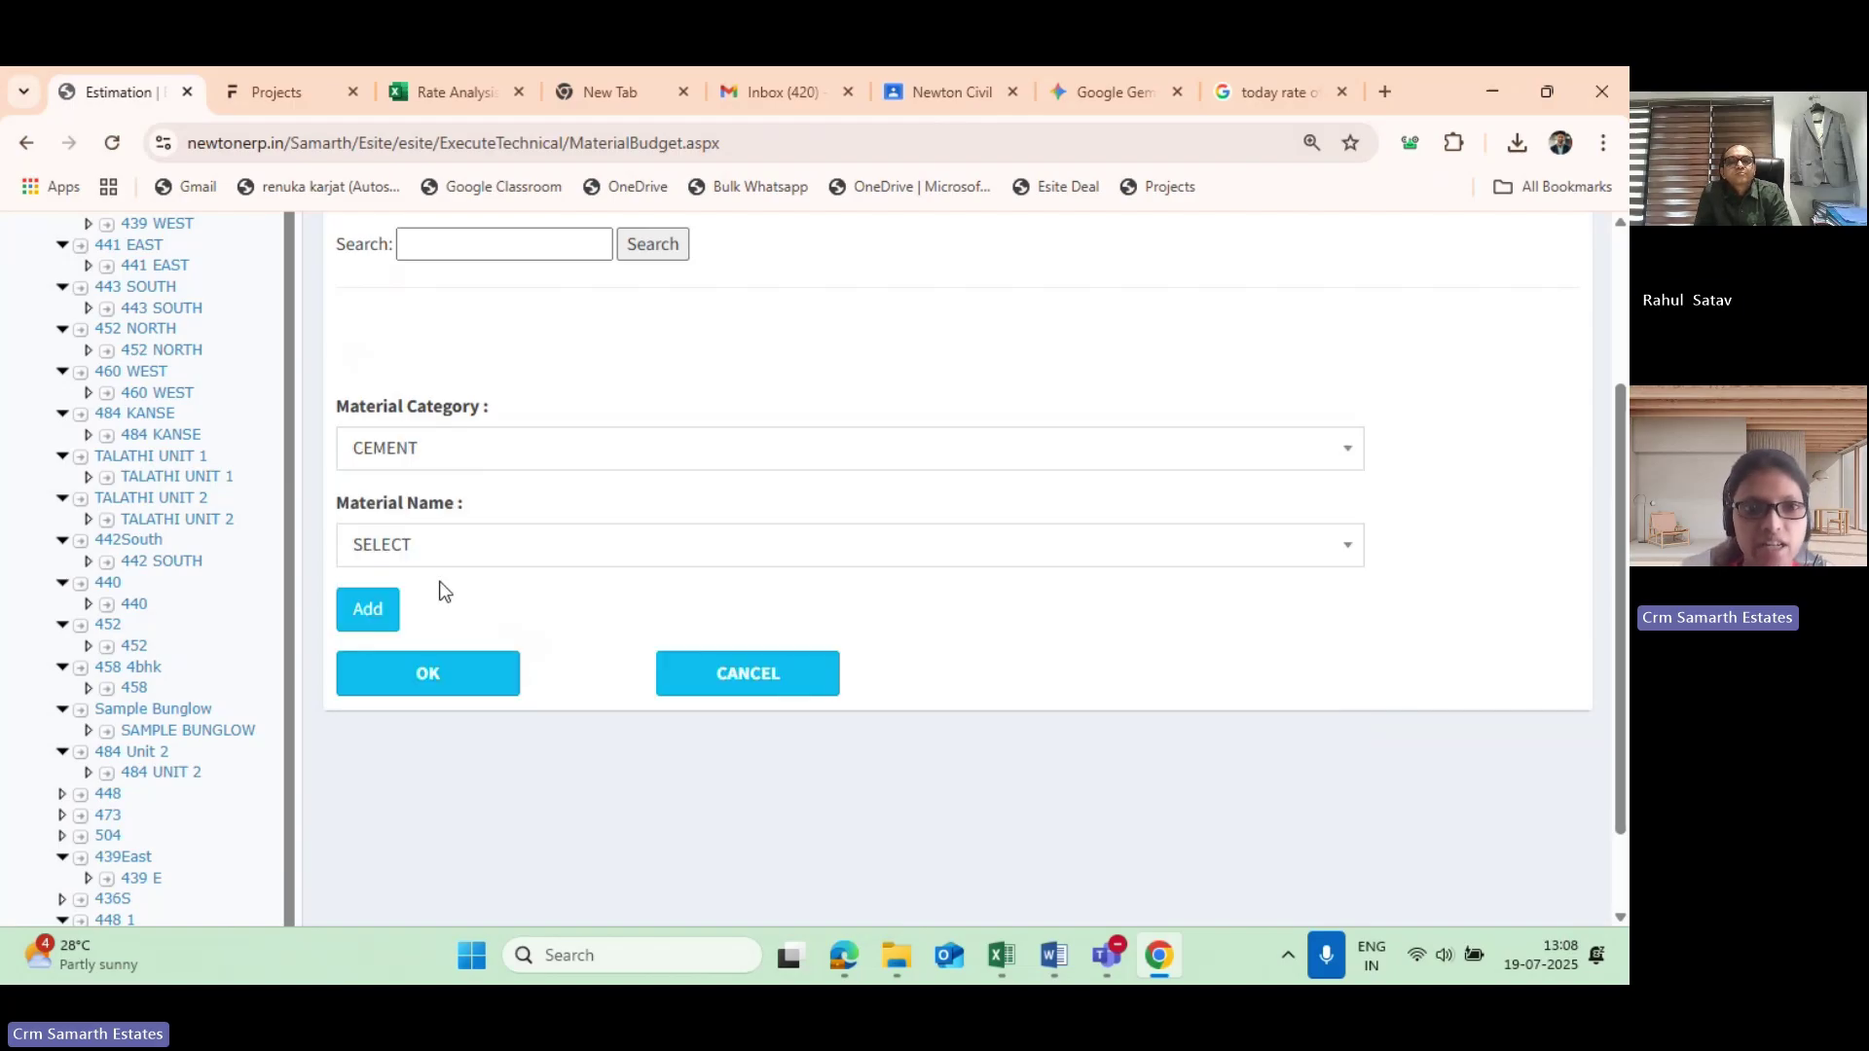
Choose the material CEMENT POZOLANIC PORTLAND (PPC) and add it to the estimate.
click(435, 551)
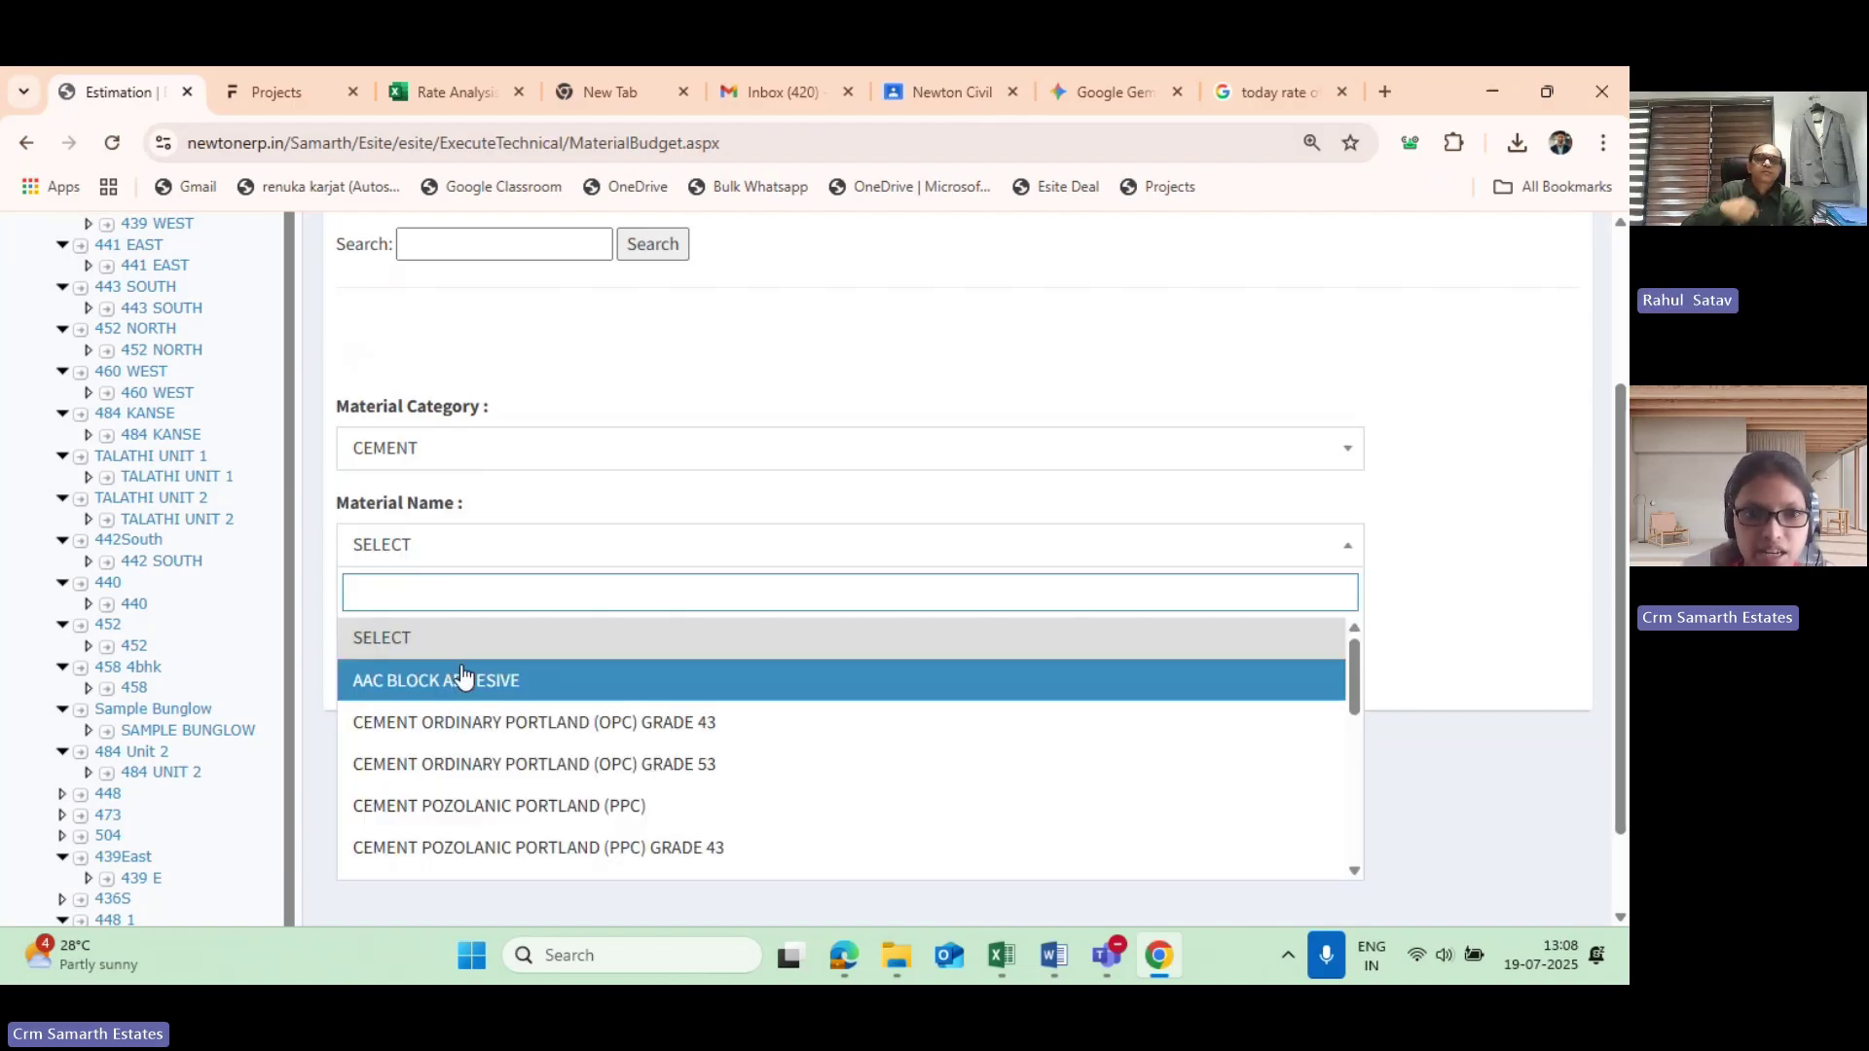
scroll(456, 739, down, 3)
scroll(508, 739, up, 1)
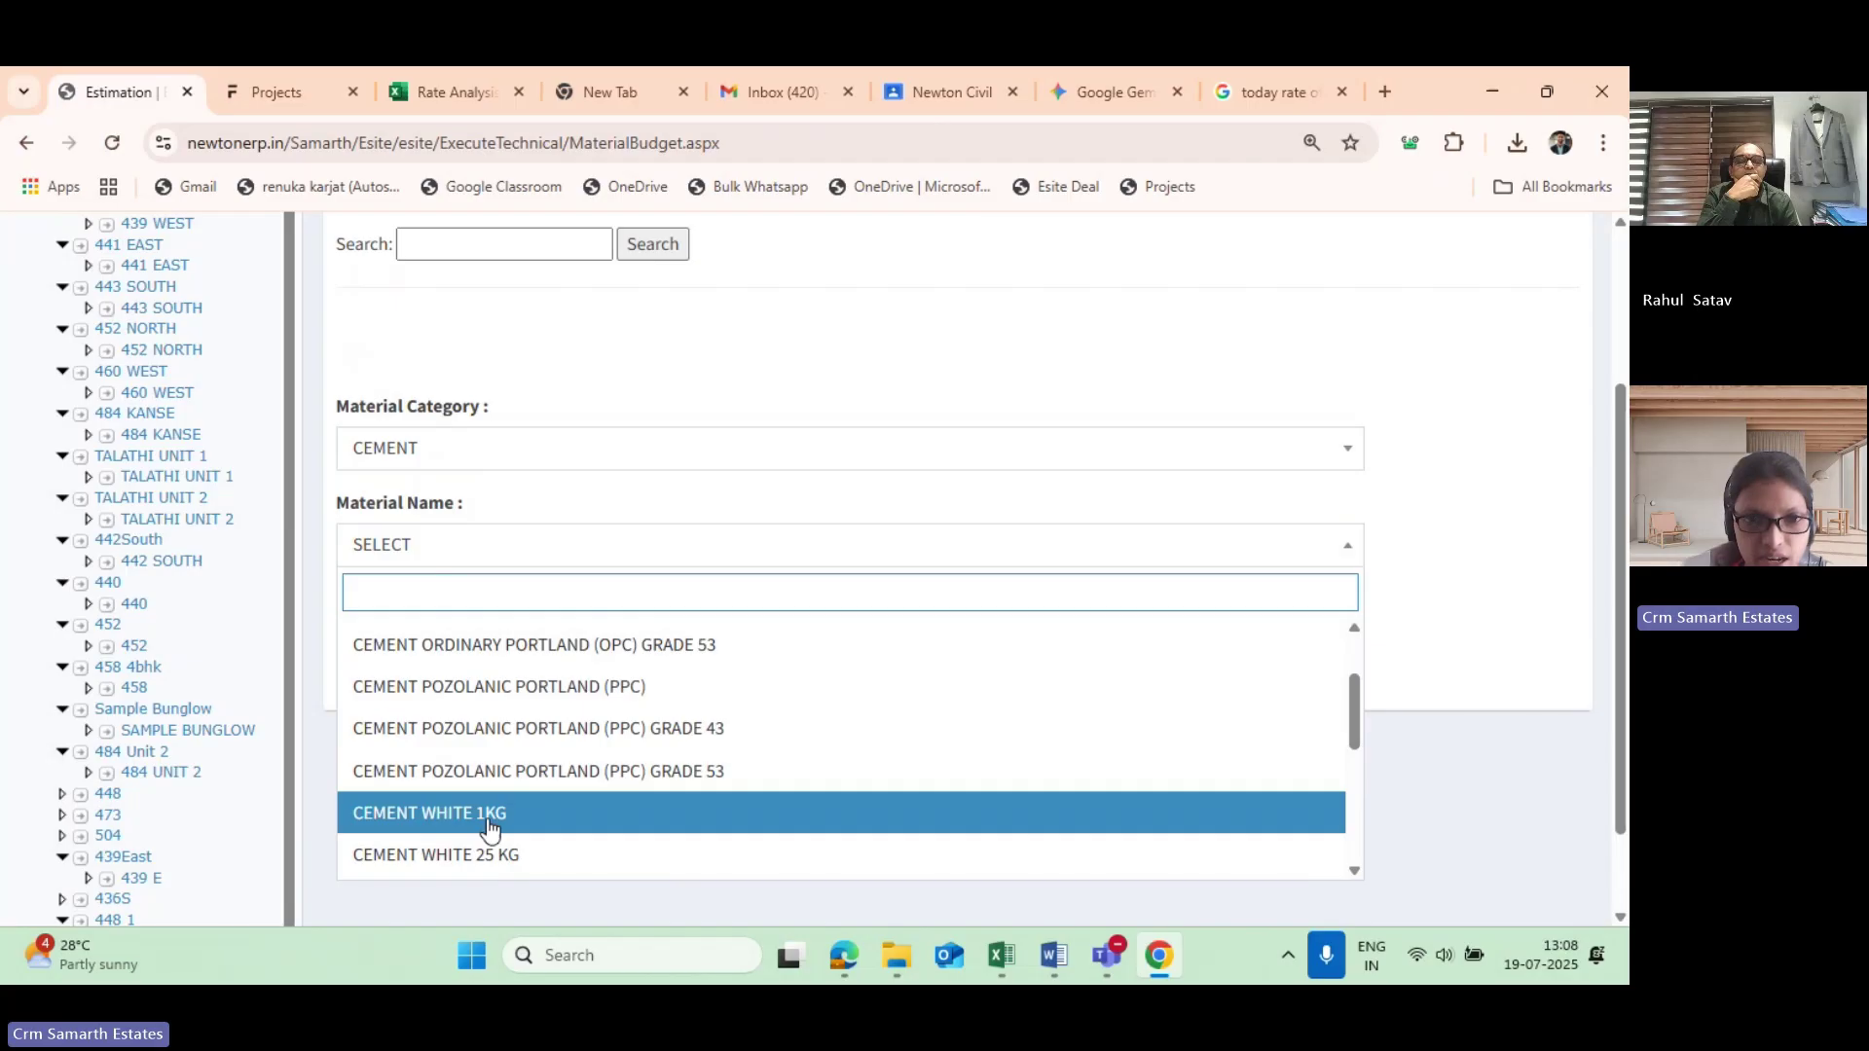
click(372, 687)
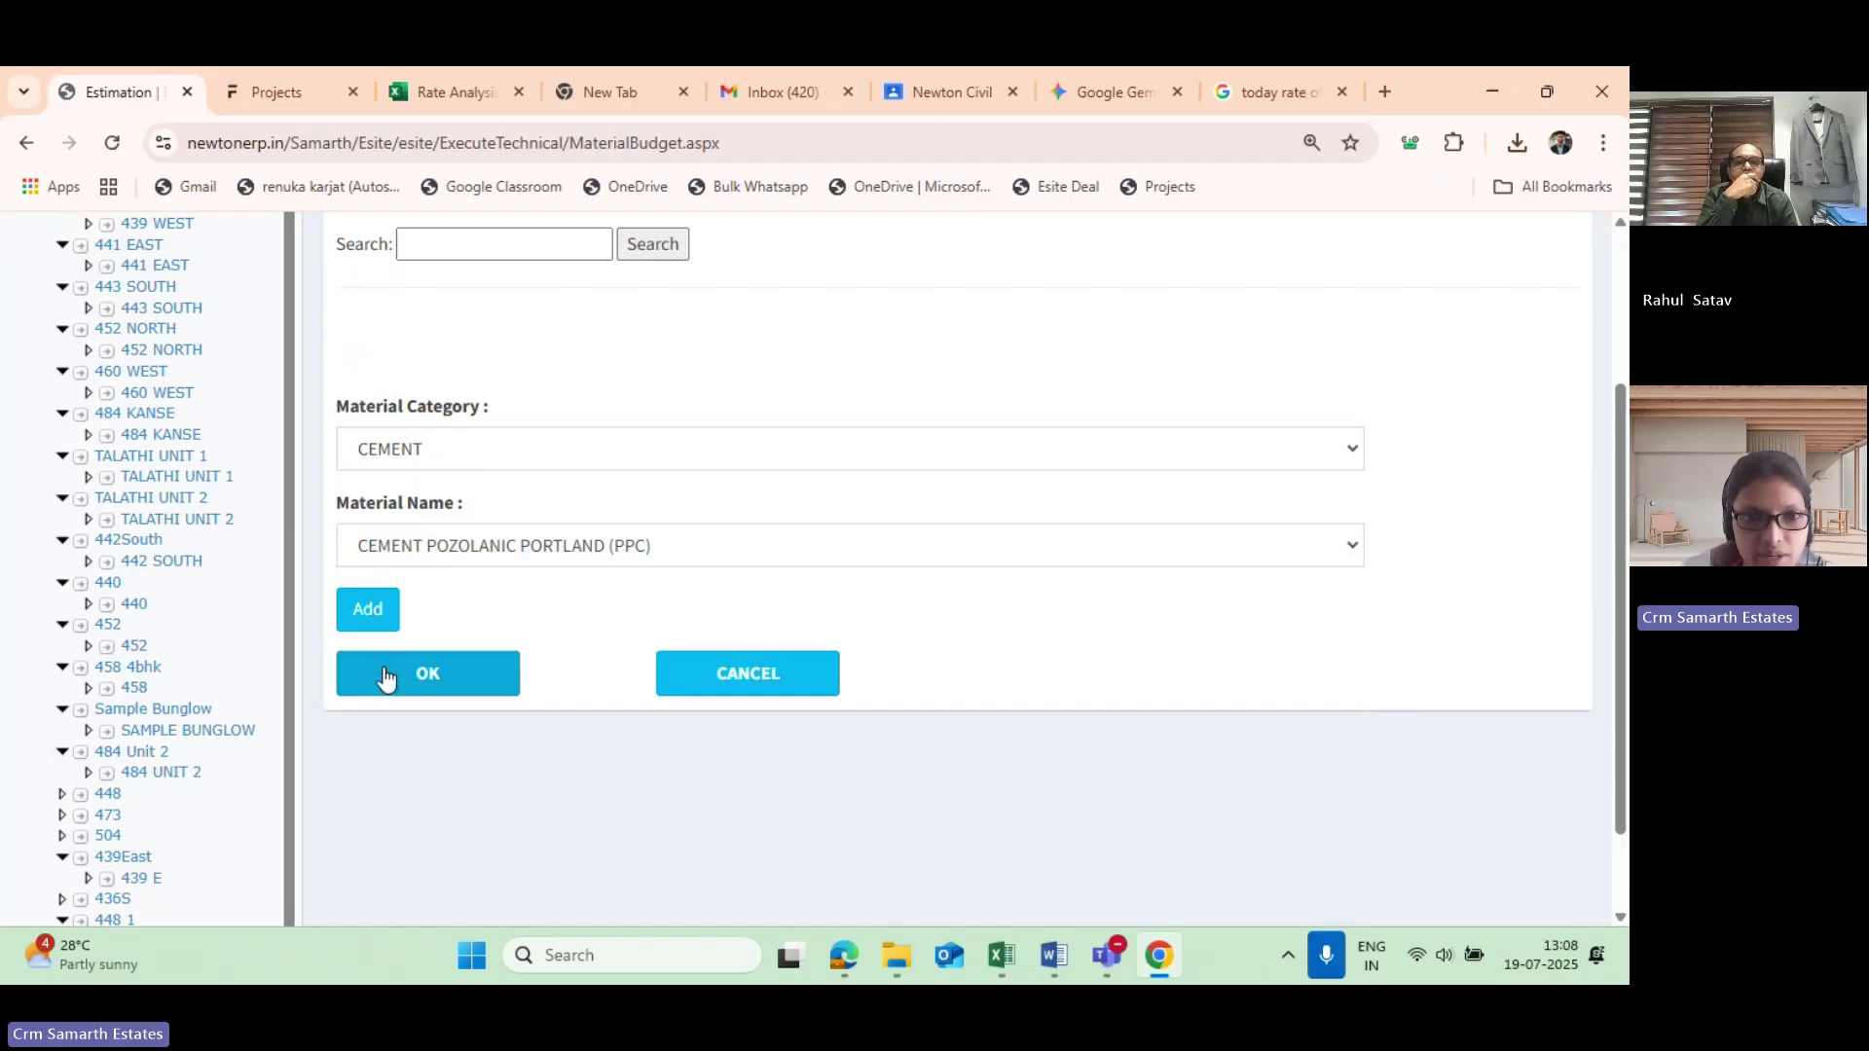
scroll(359, 596, down, 1)
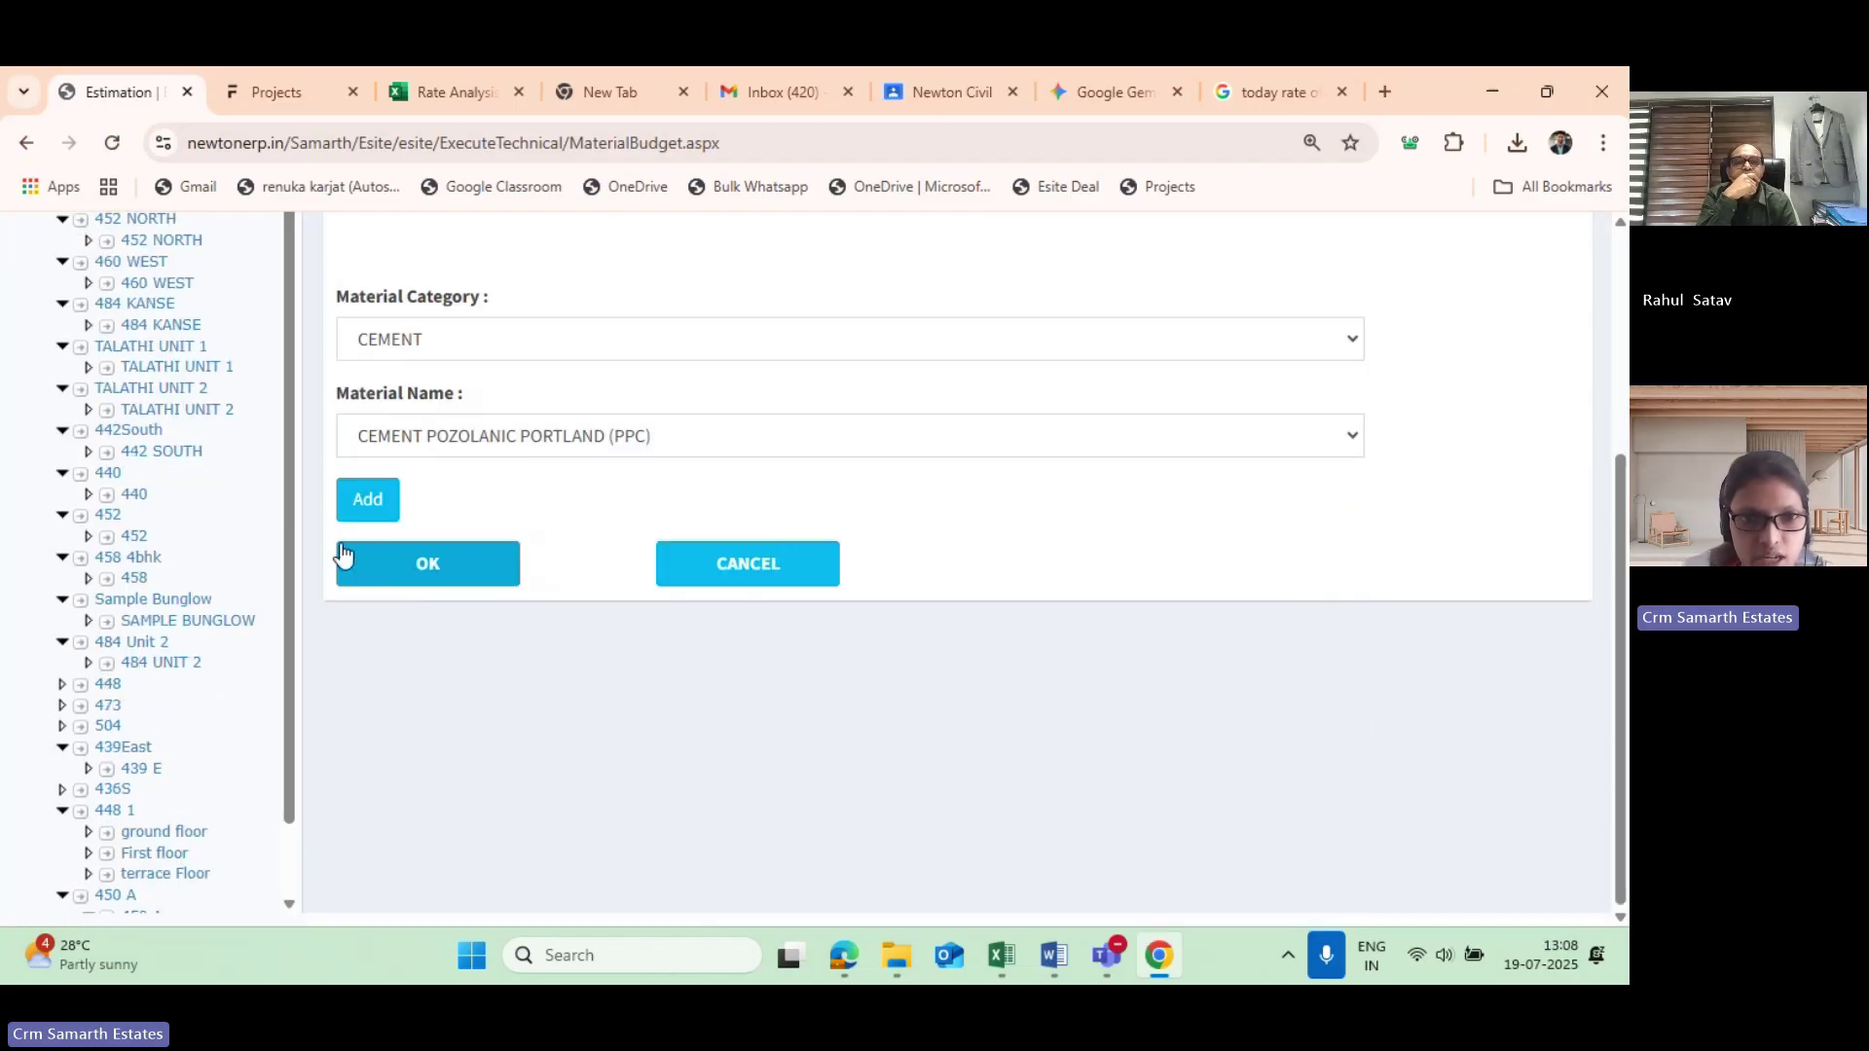
click(365, 502)
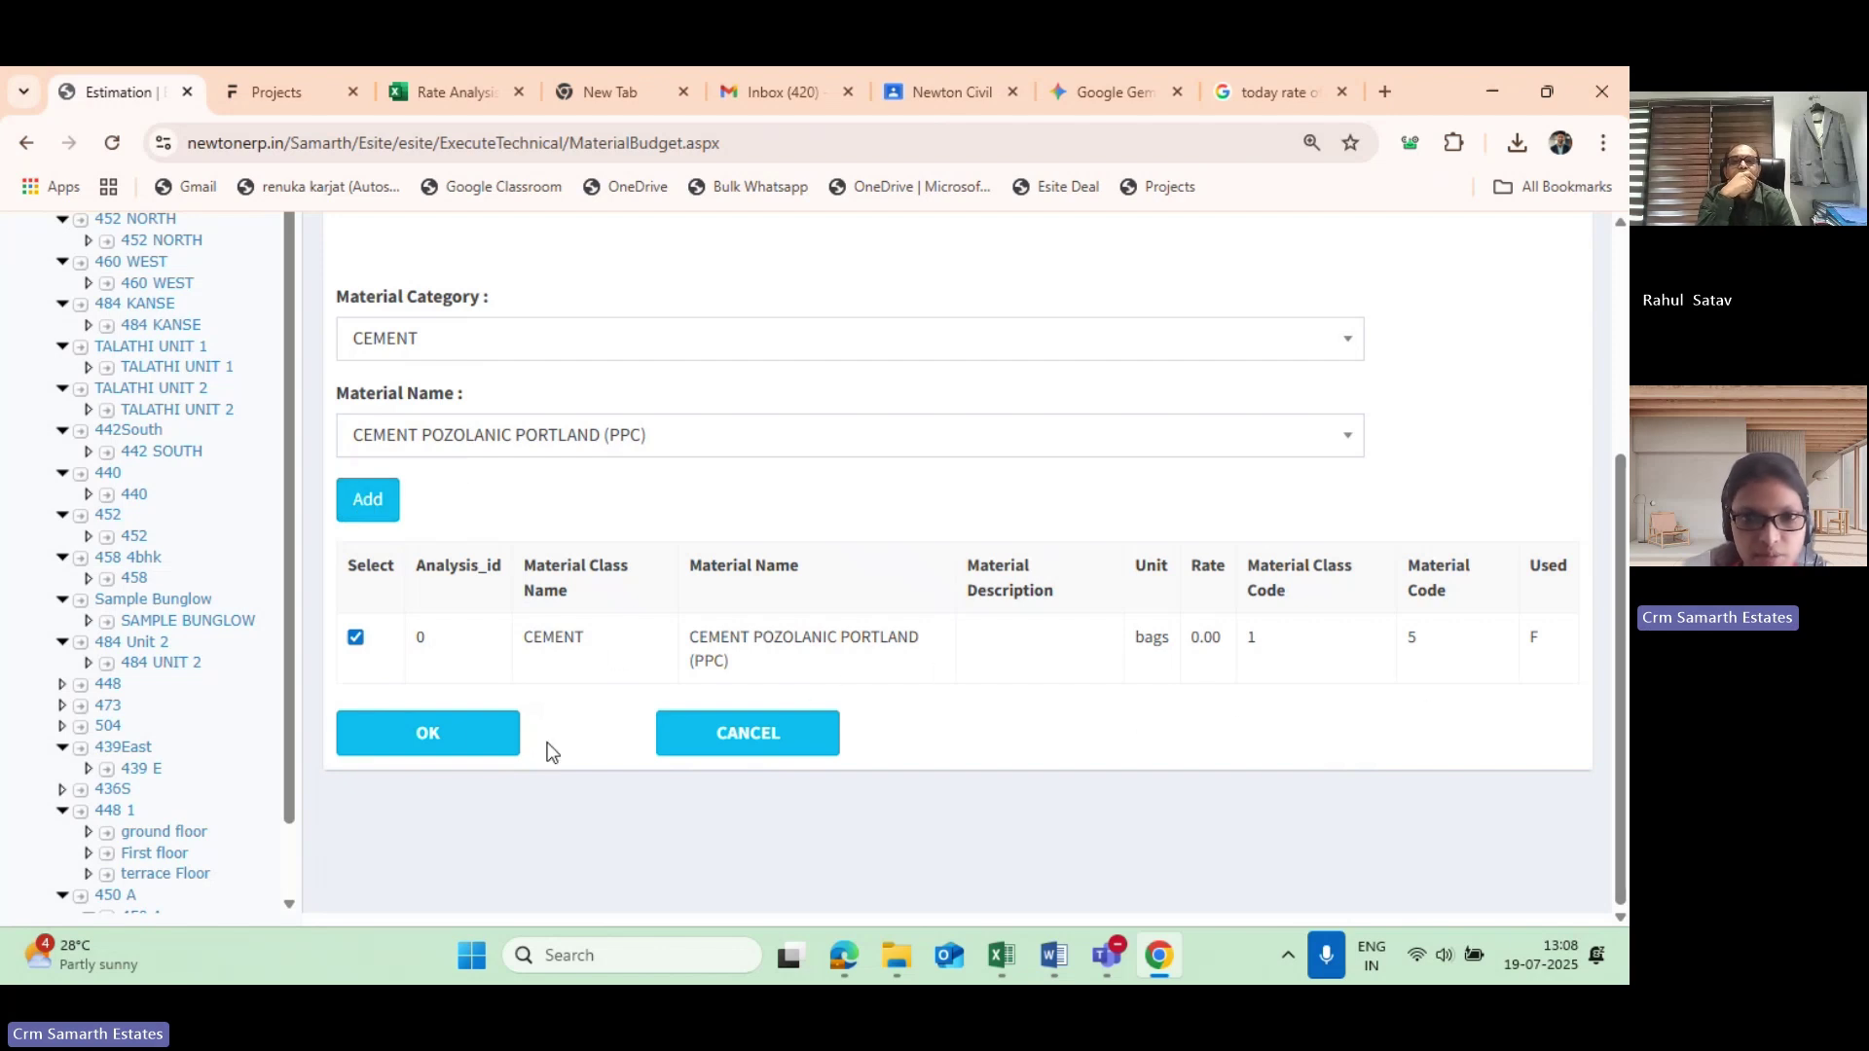
click(435, 734)
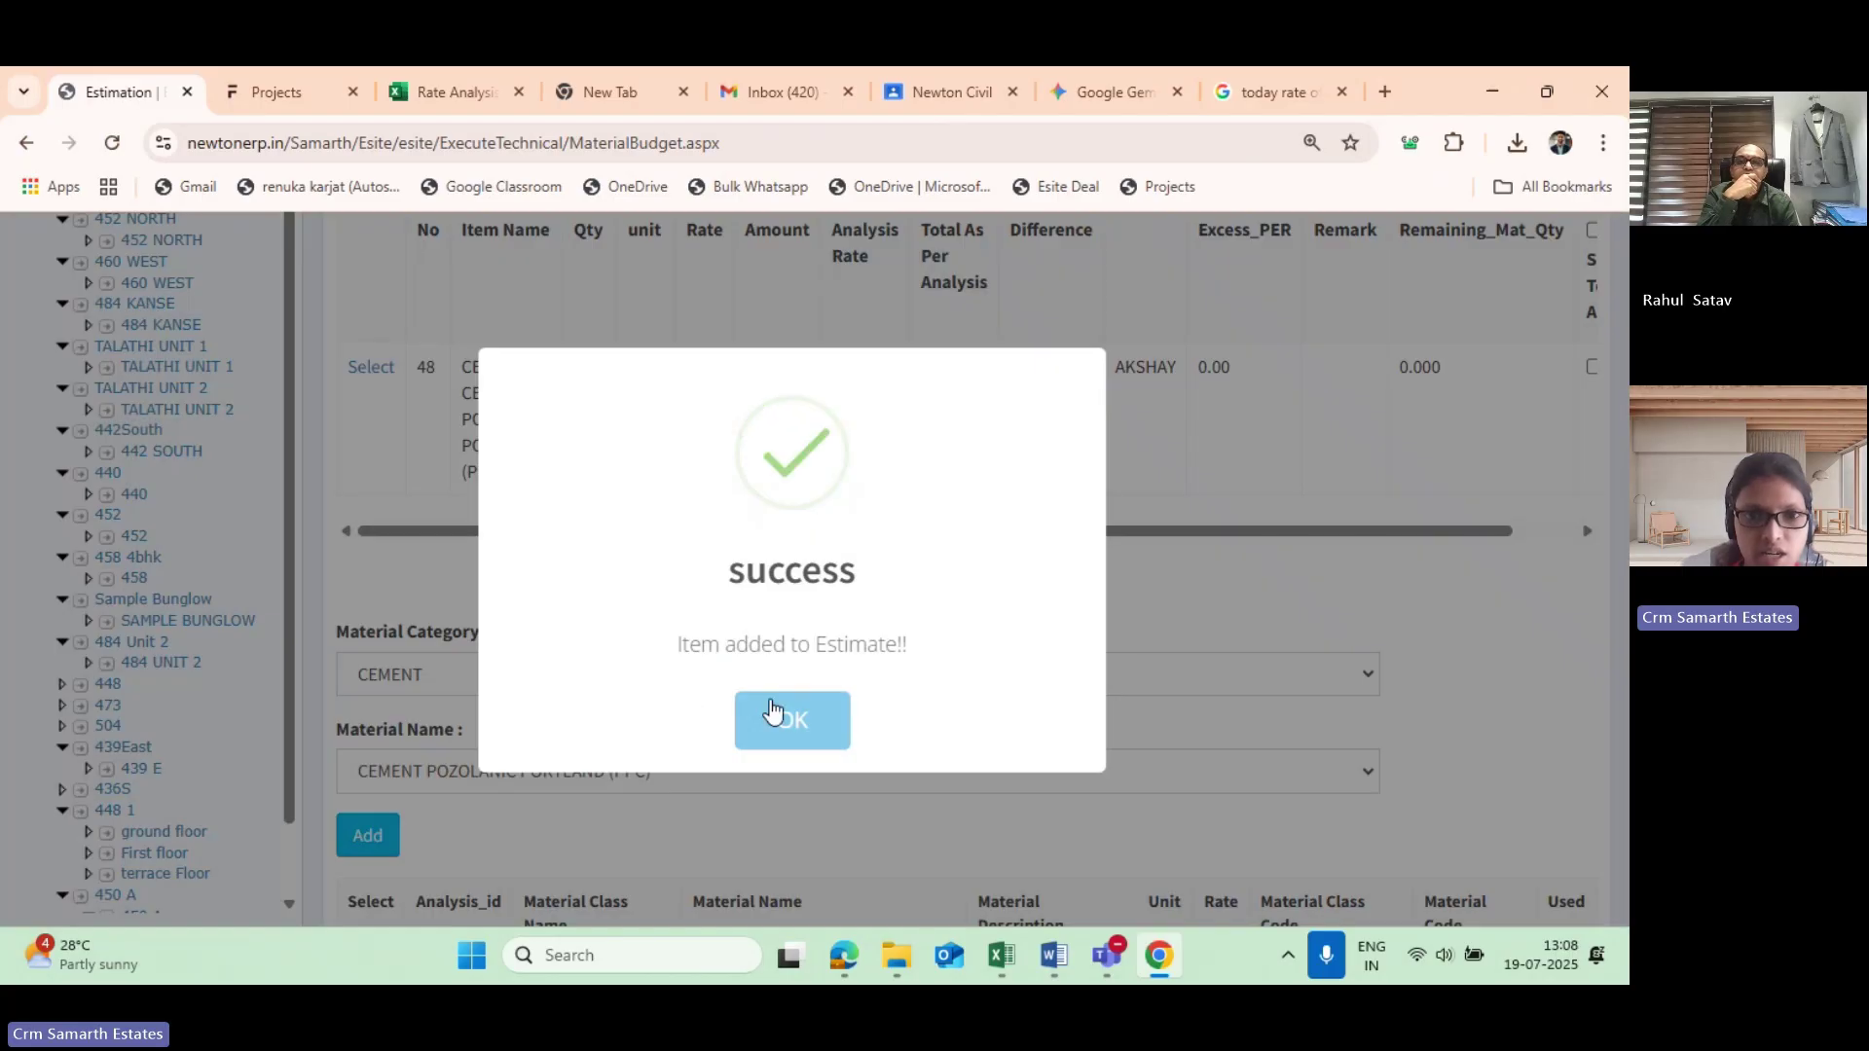
click(821, 717)
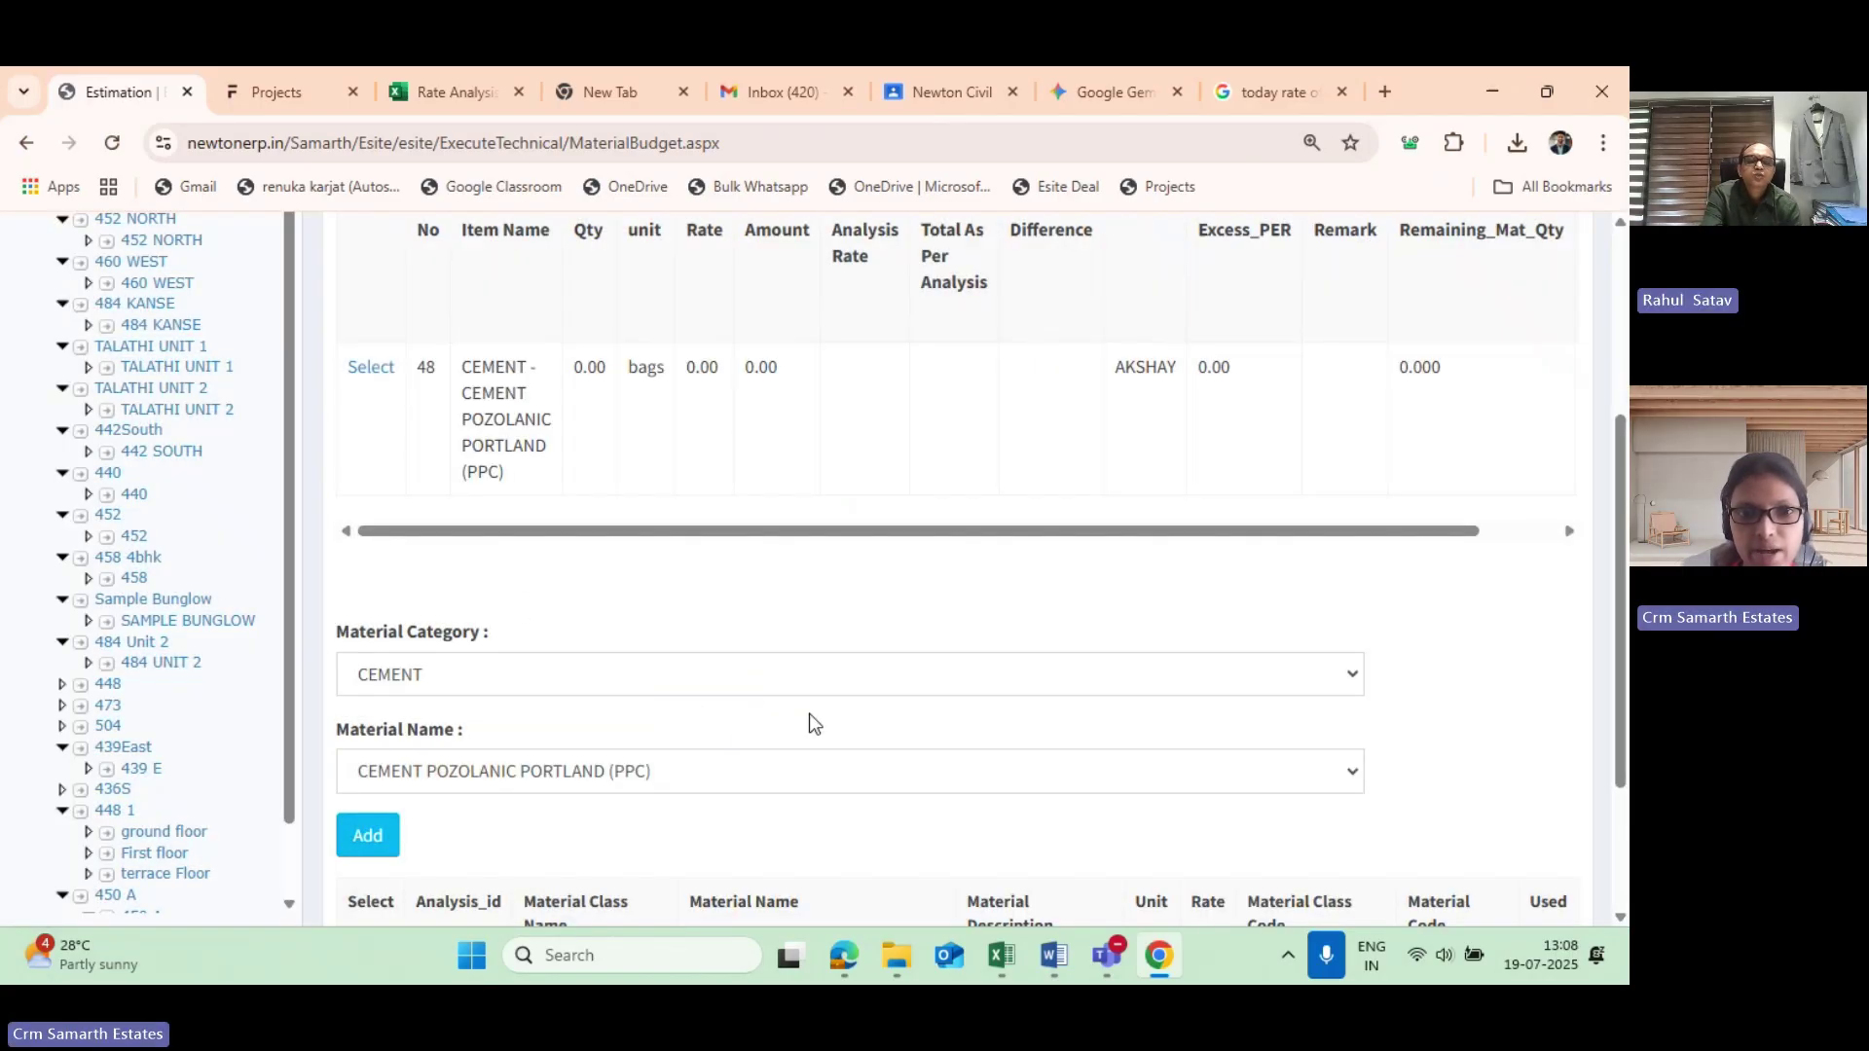
Examine the estimate's cement row and the material selection section below it.
scroll(494, 549, up, 3)
scroll(598, 539, down, 2)
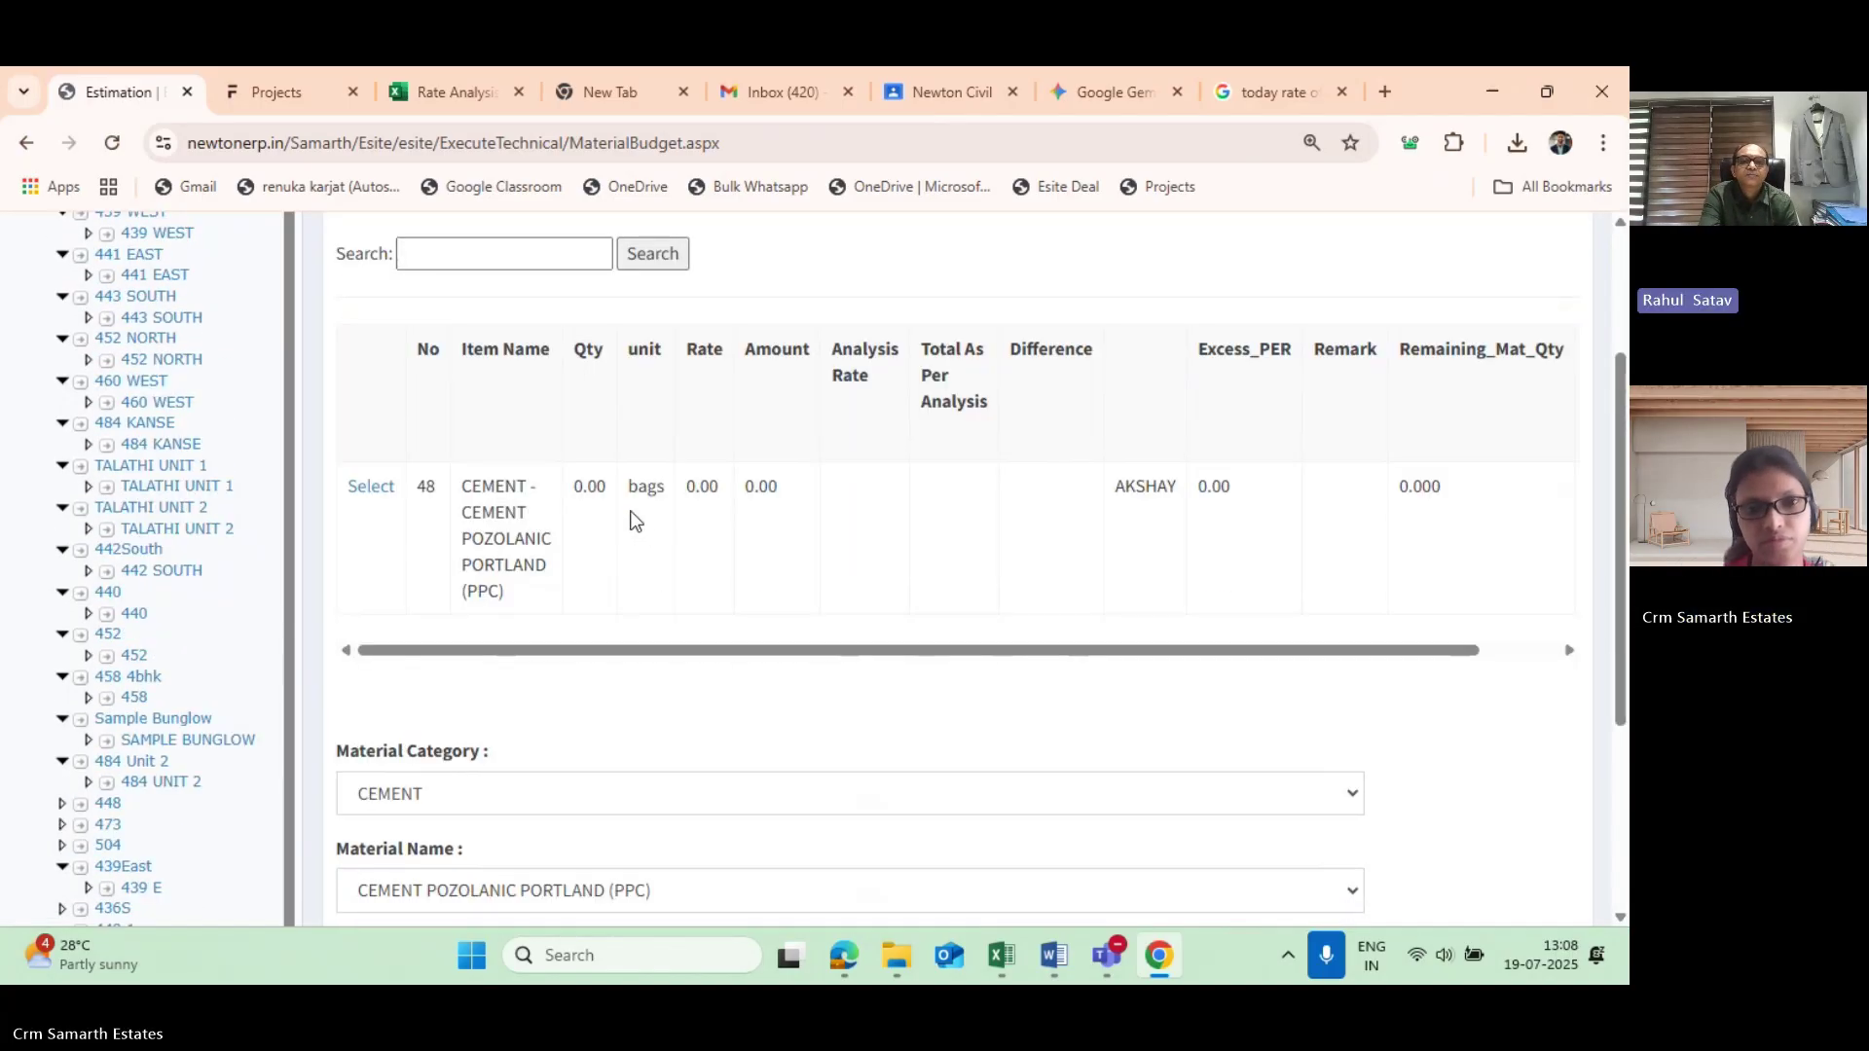
scroll(635, 508, up, 1)
scroll(634, 517, up, 1)
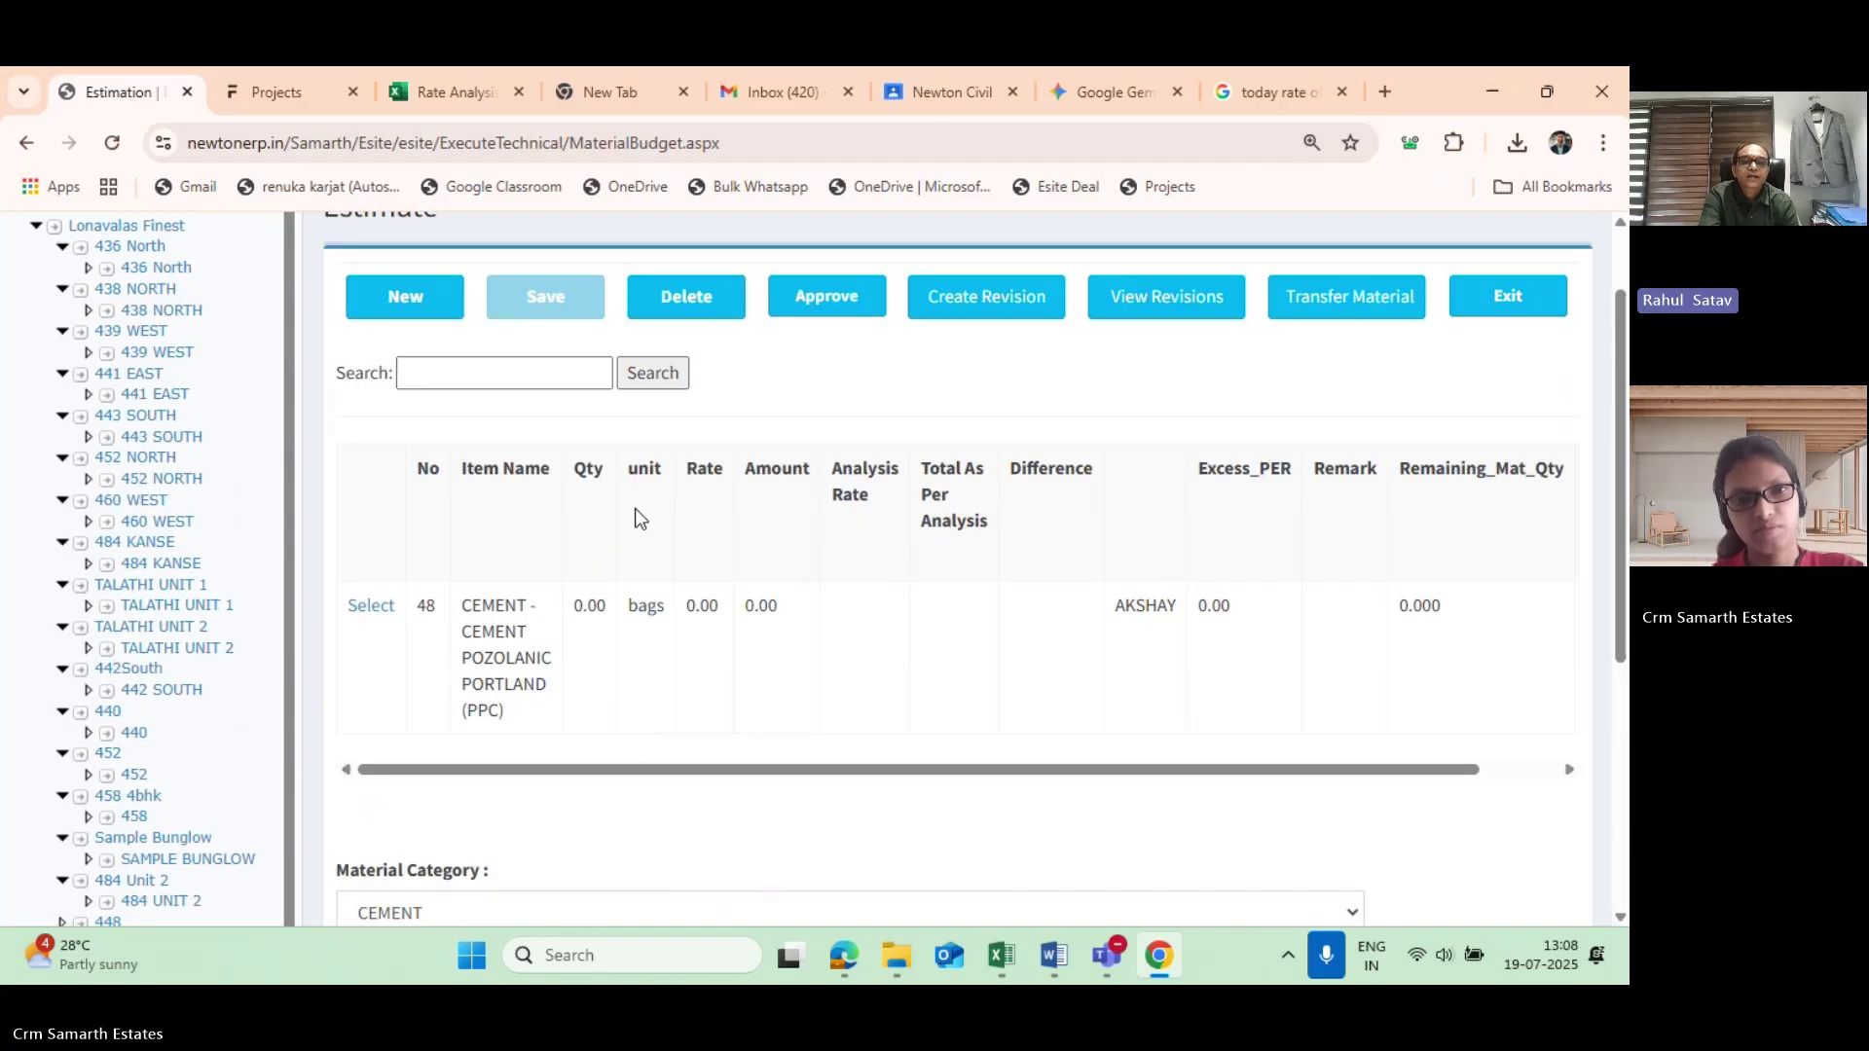
scroll(634, 508, down, 2)
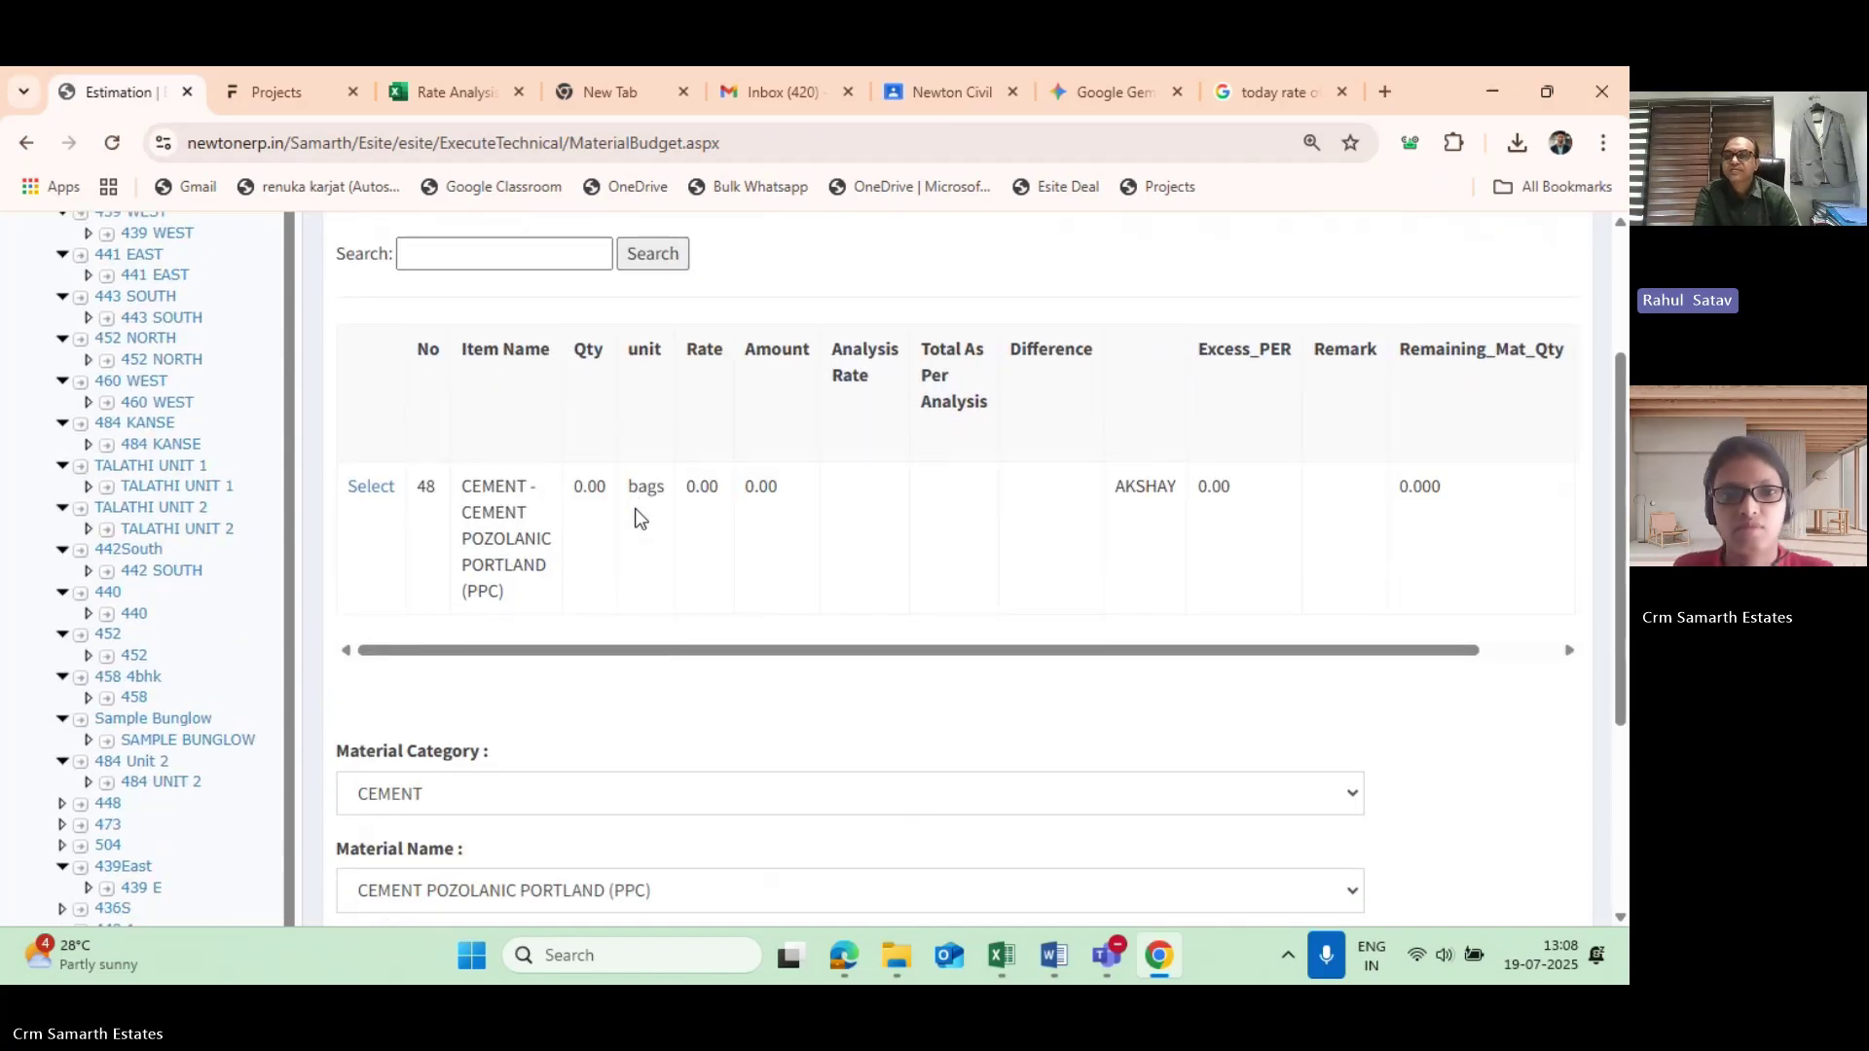
scroll(596, 524, down, 2)
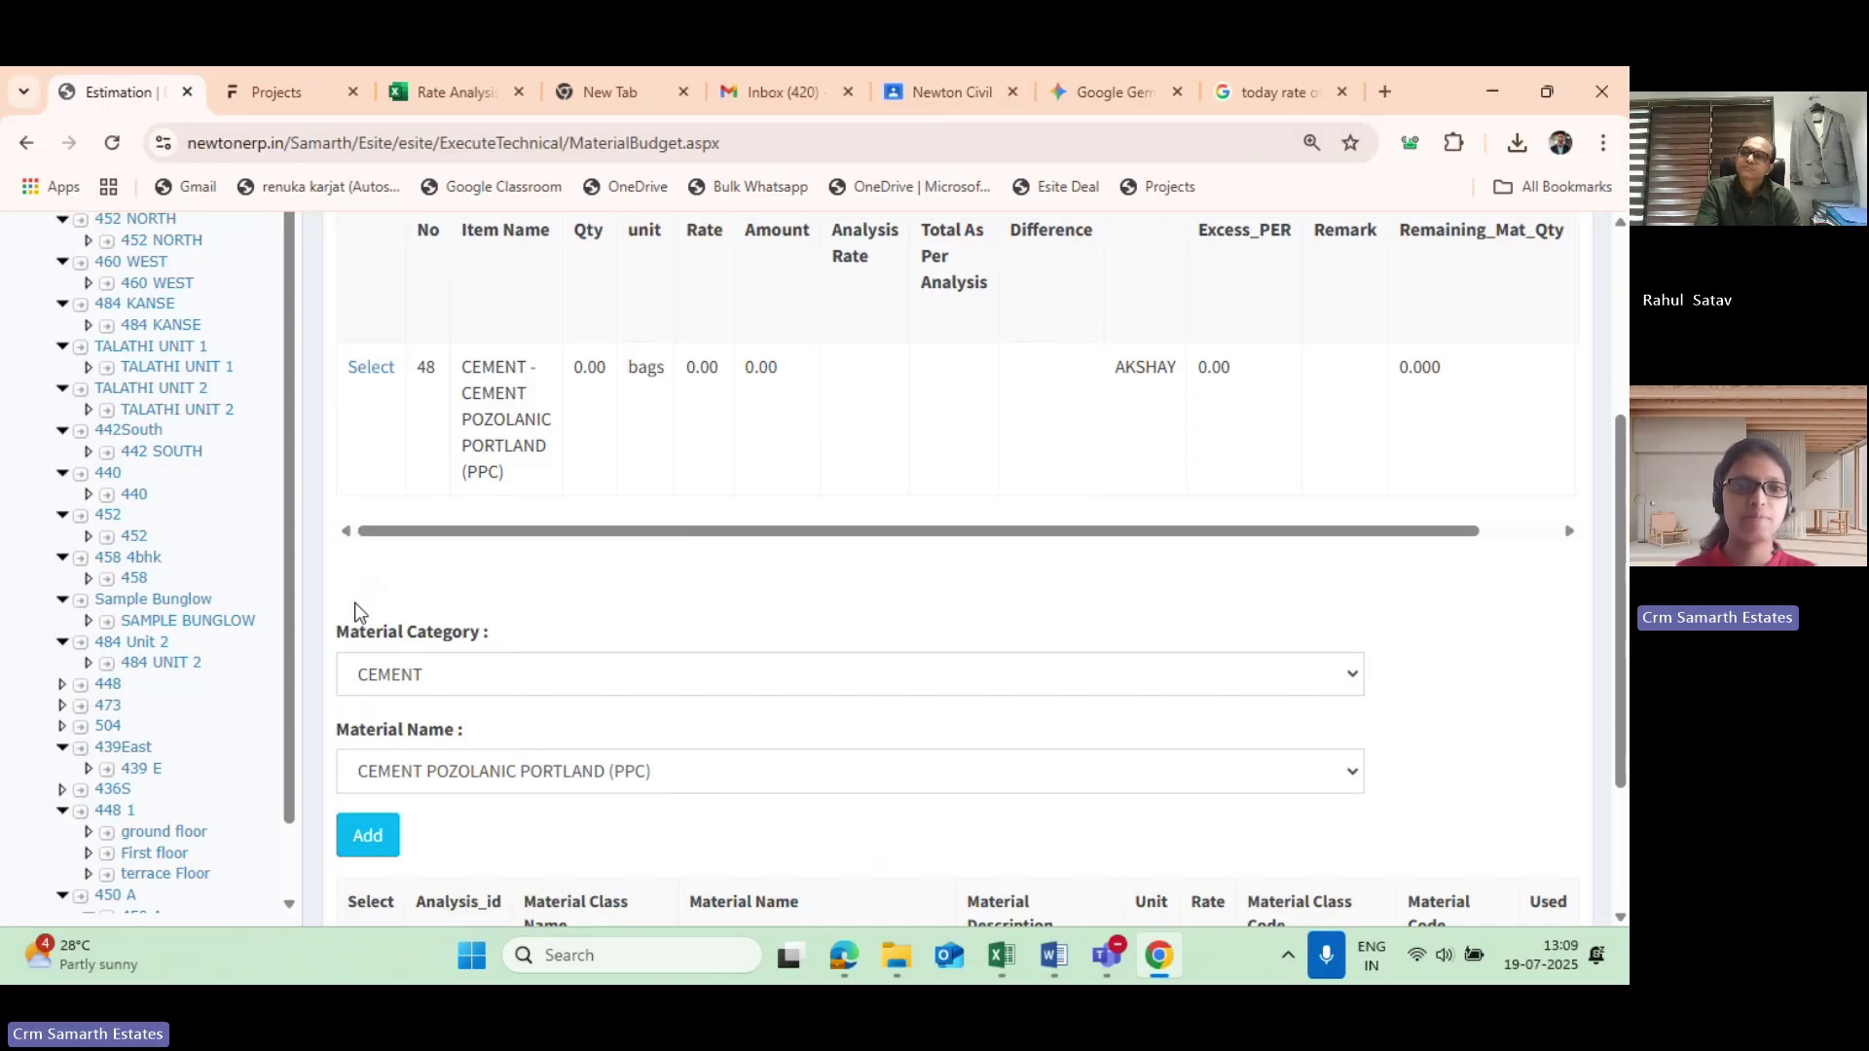
scroll(531, 761, down, 1)
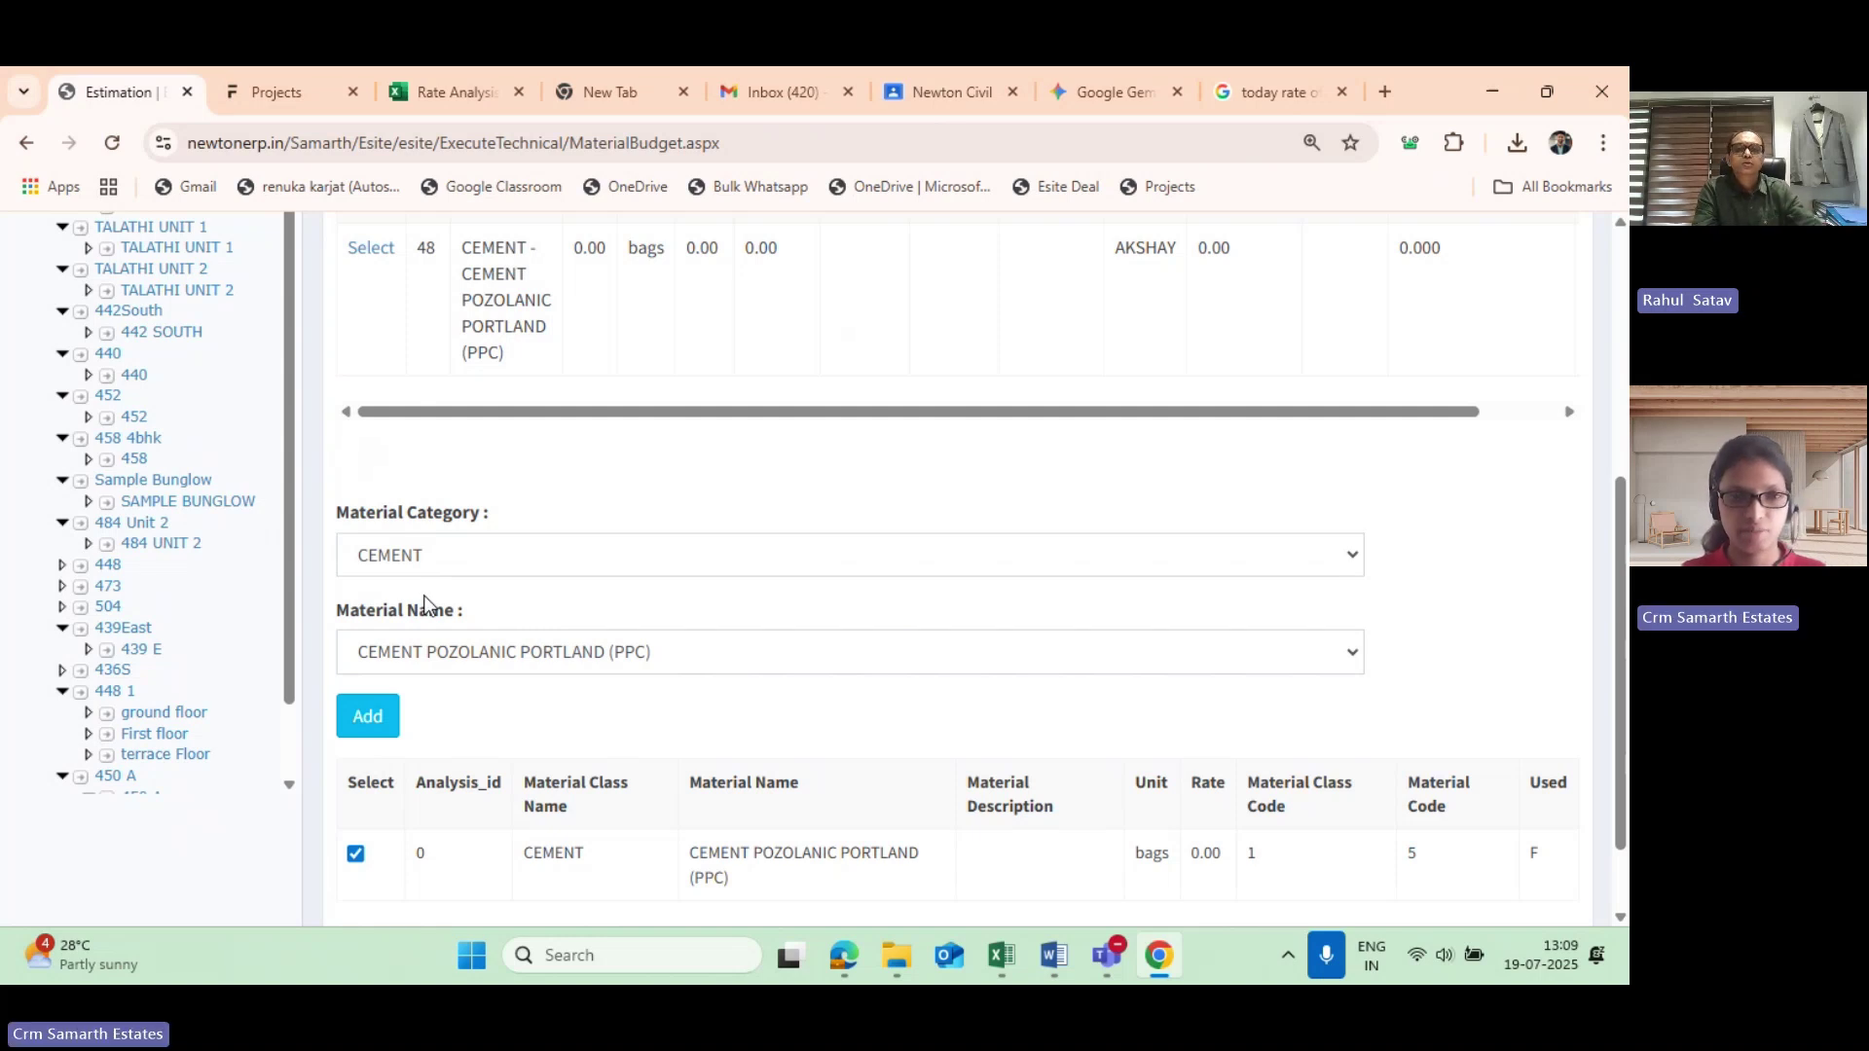
scroll(426, 603, up, 1)
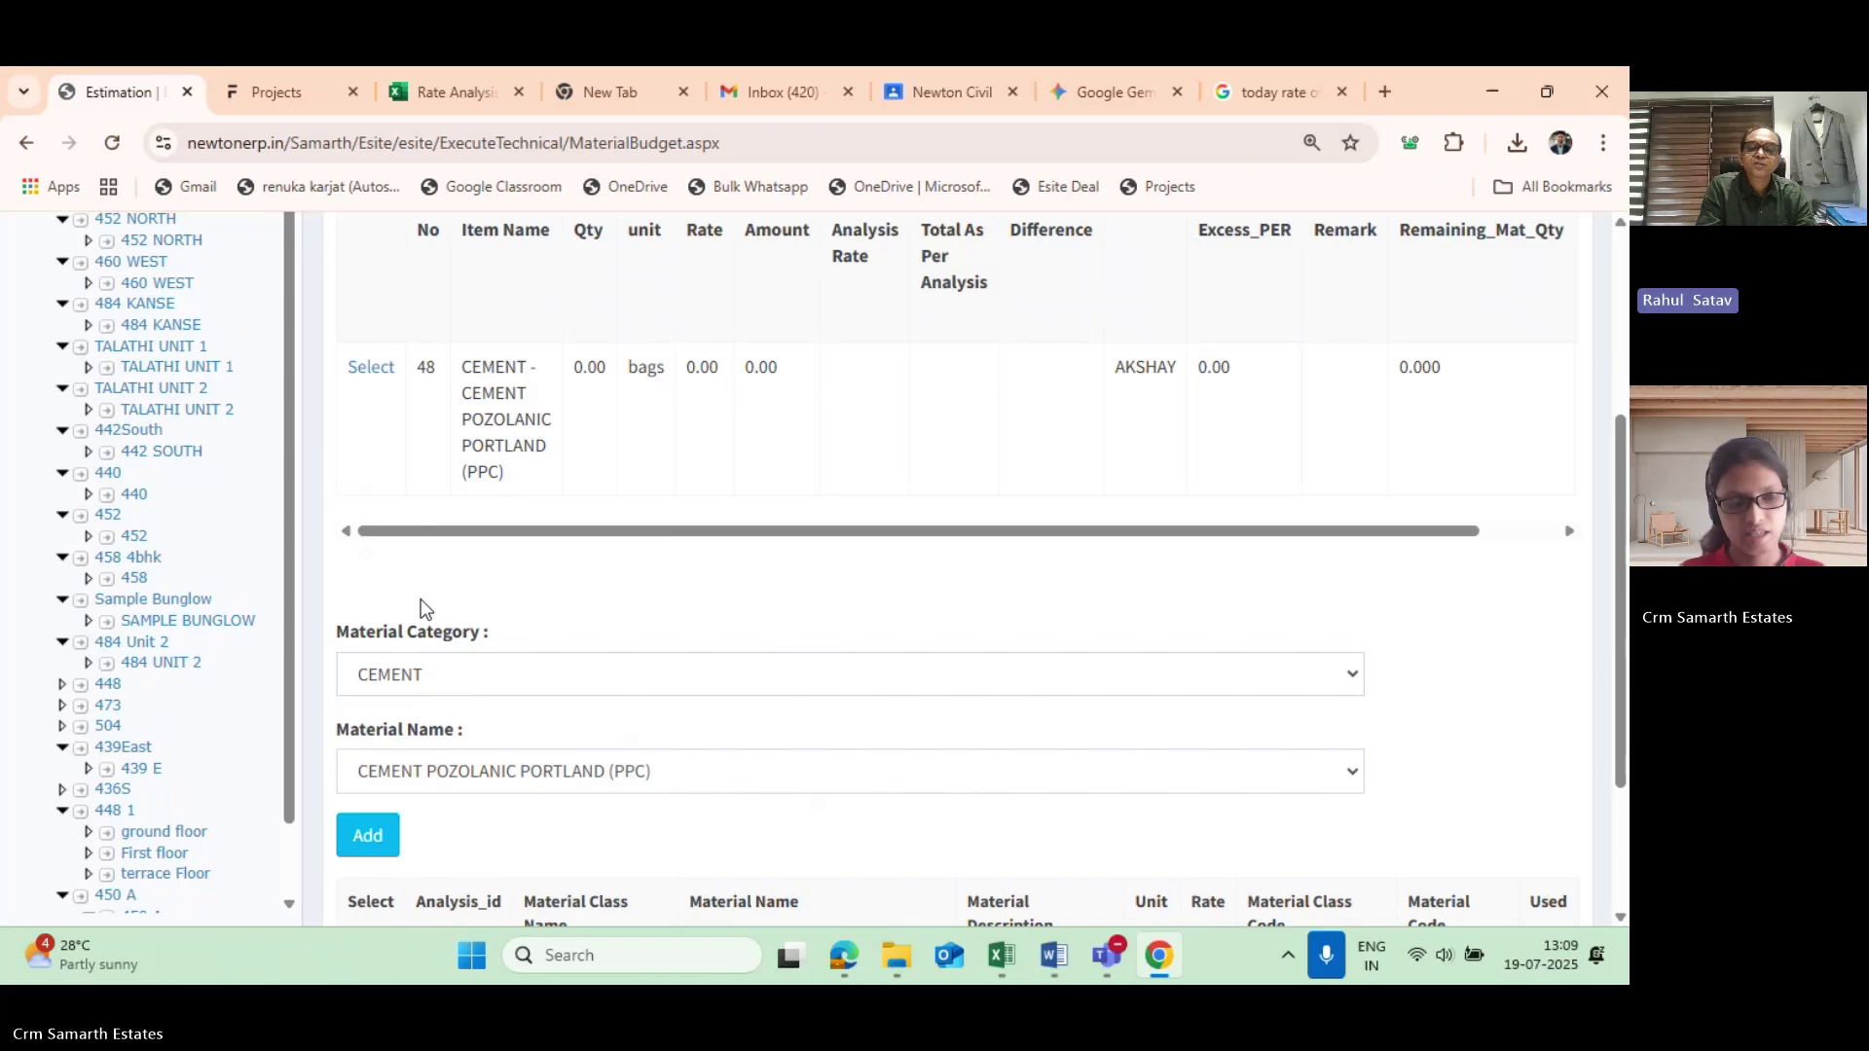
scroll(420, 604, down, 1)
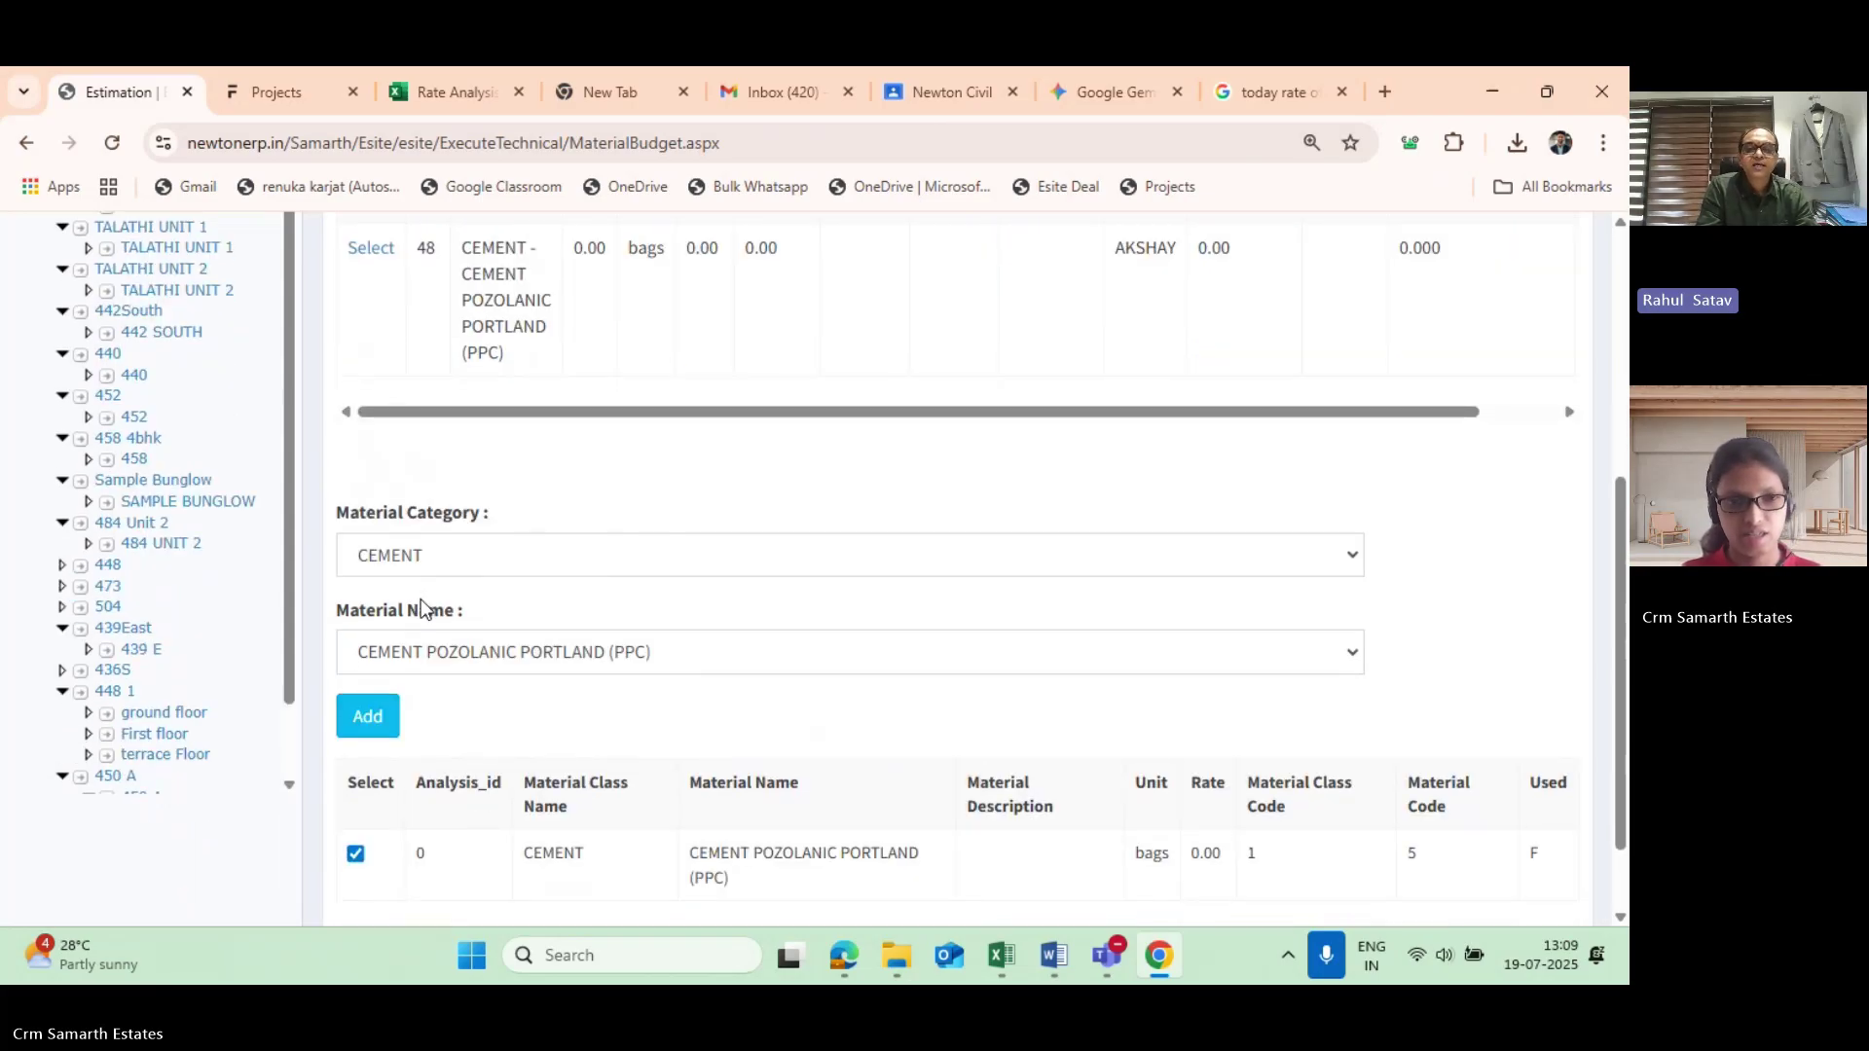
scroll(522, 639, up, 1)
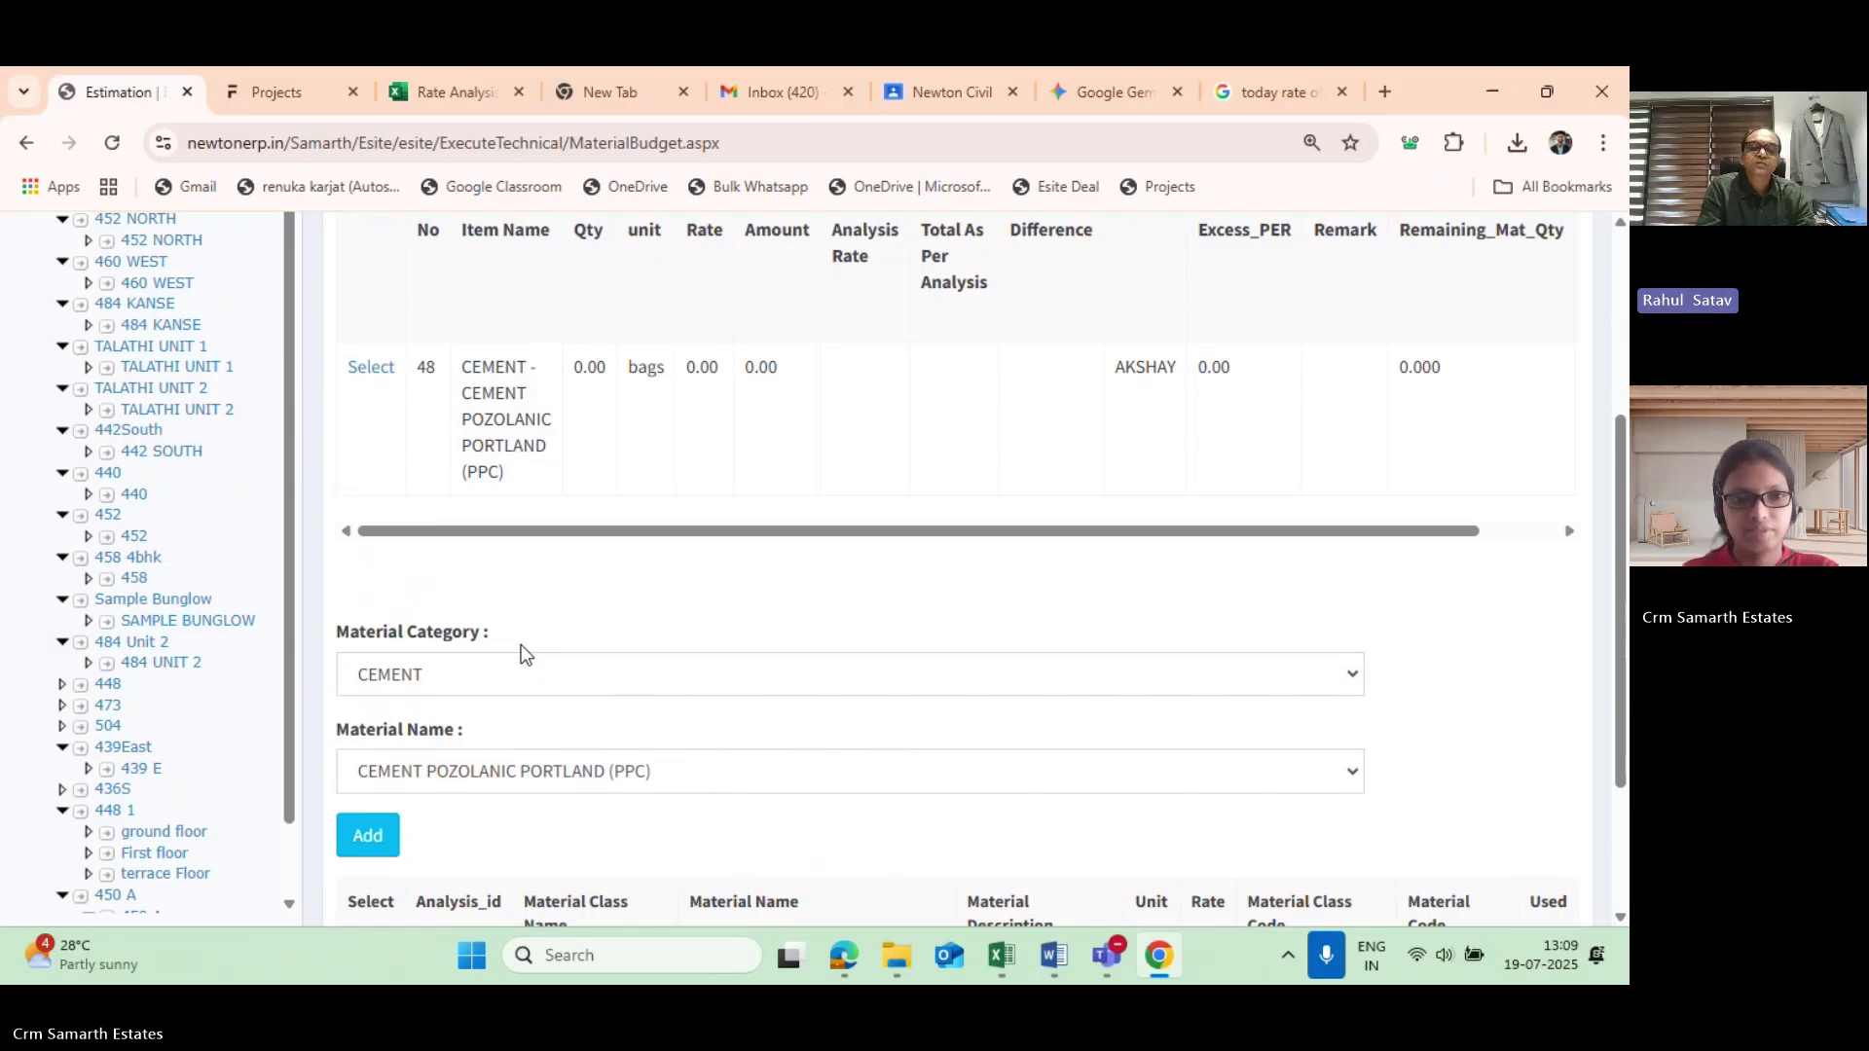
scroll(502, 775, down, 1)
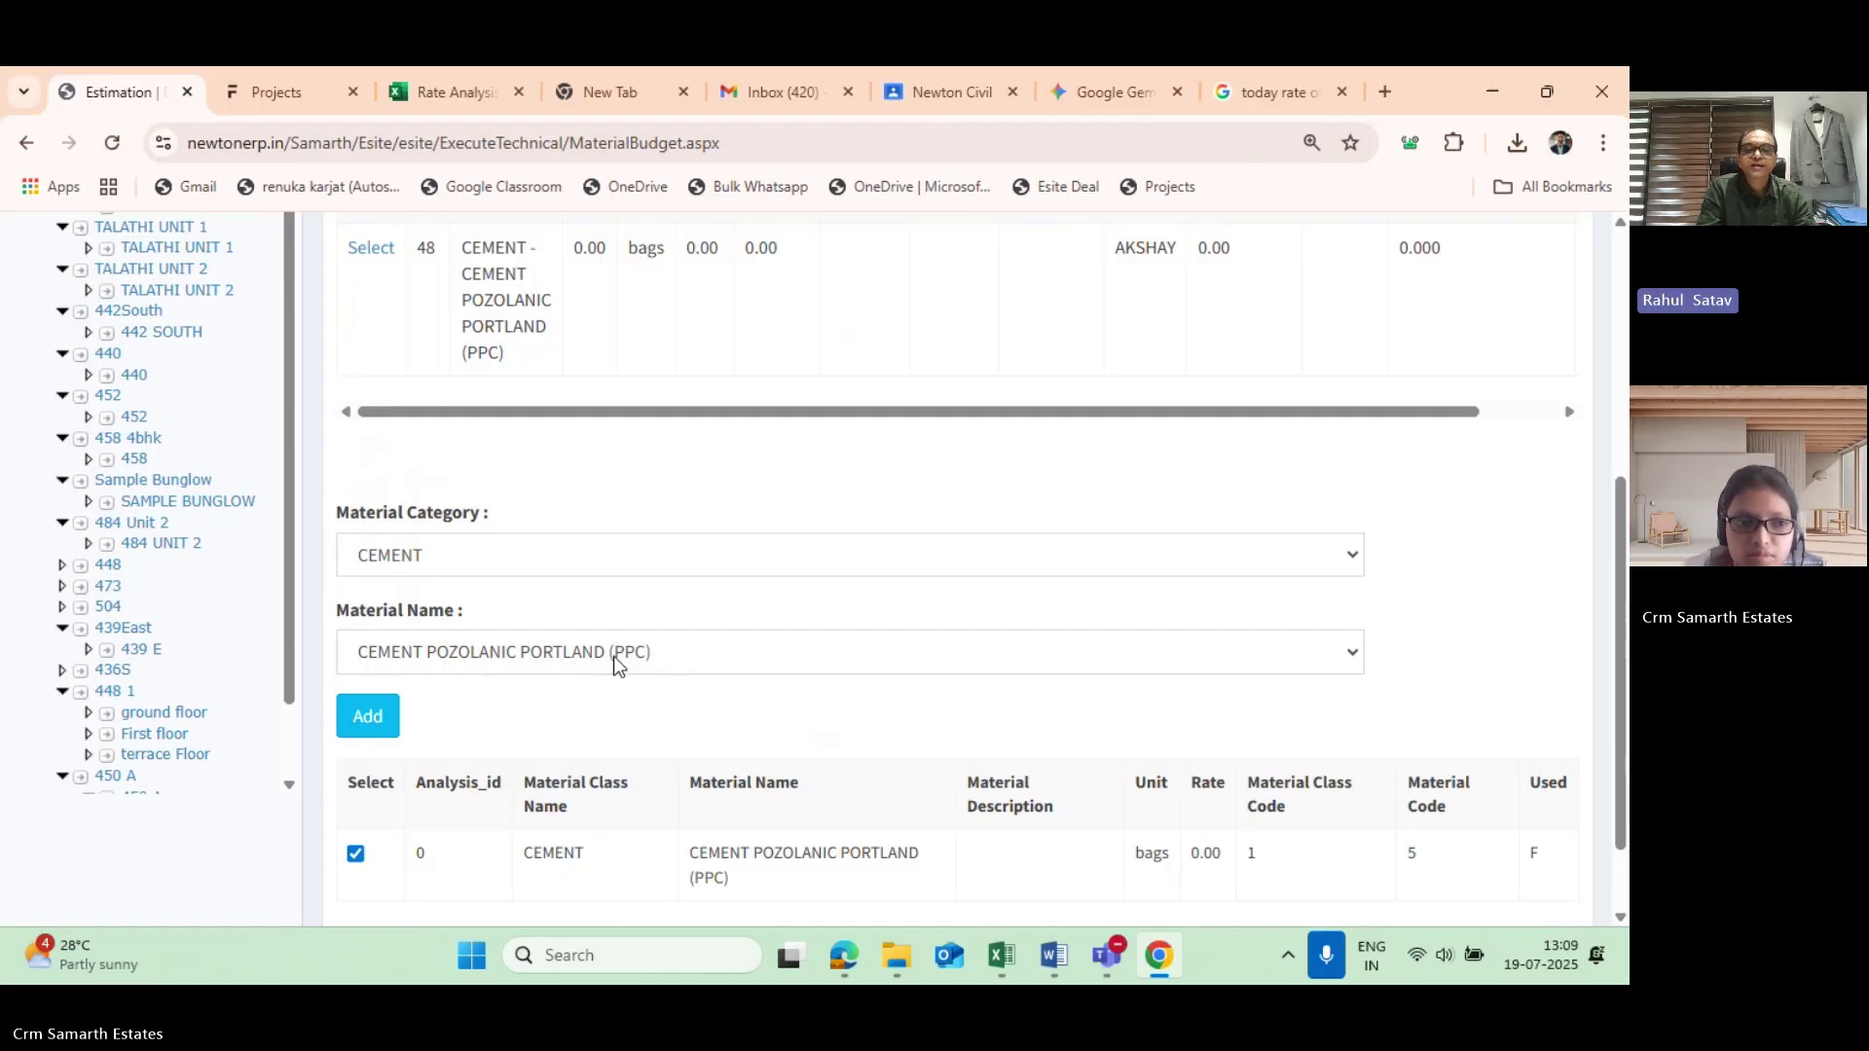
scroll(614, 656, down, 1)
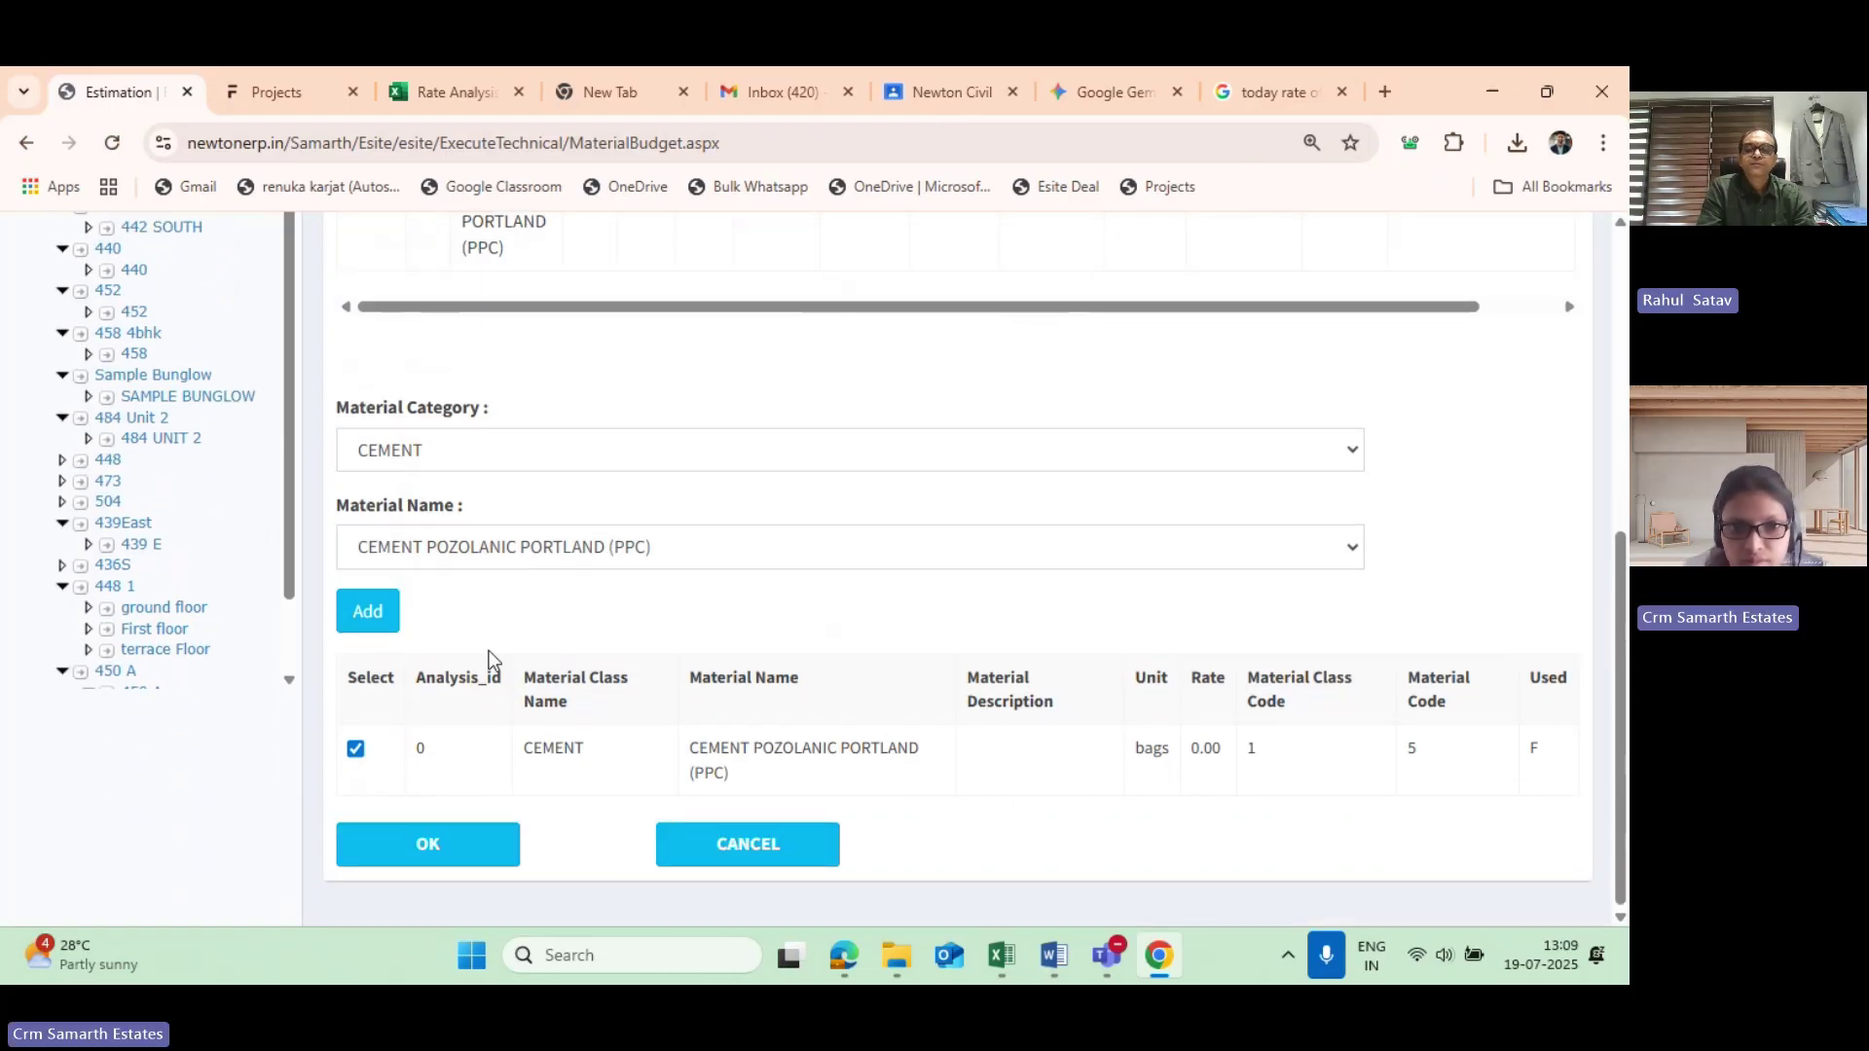
Open the CEMENT POZOLANIC PORTLAND (PPC) estimate row for editing and enter a quantity of 35 bags.
scroll(435, 486, up, 2)
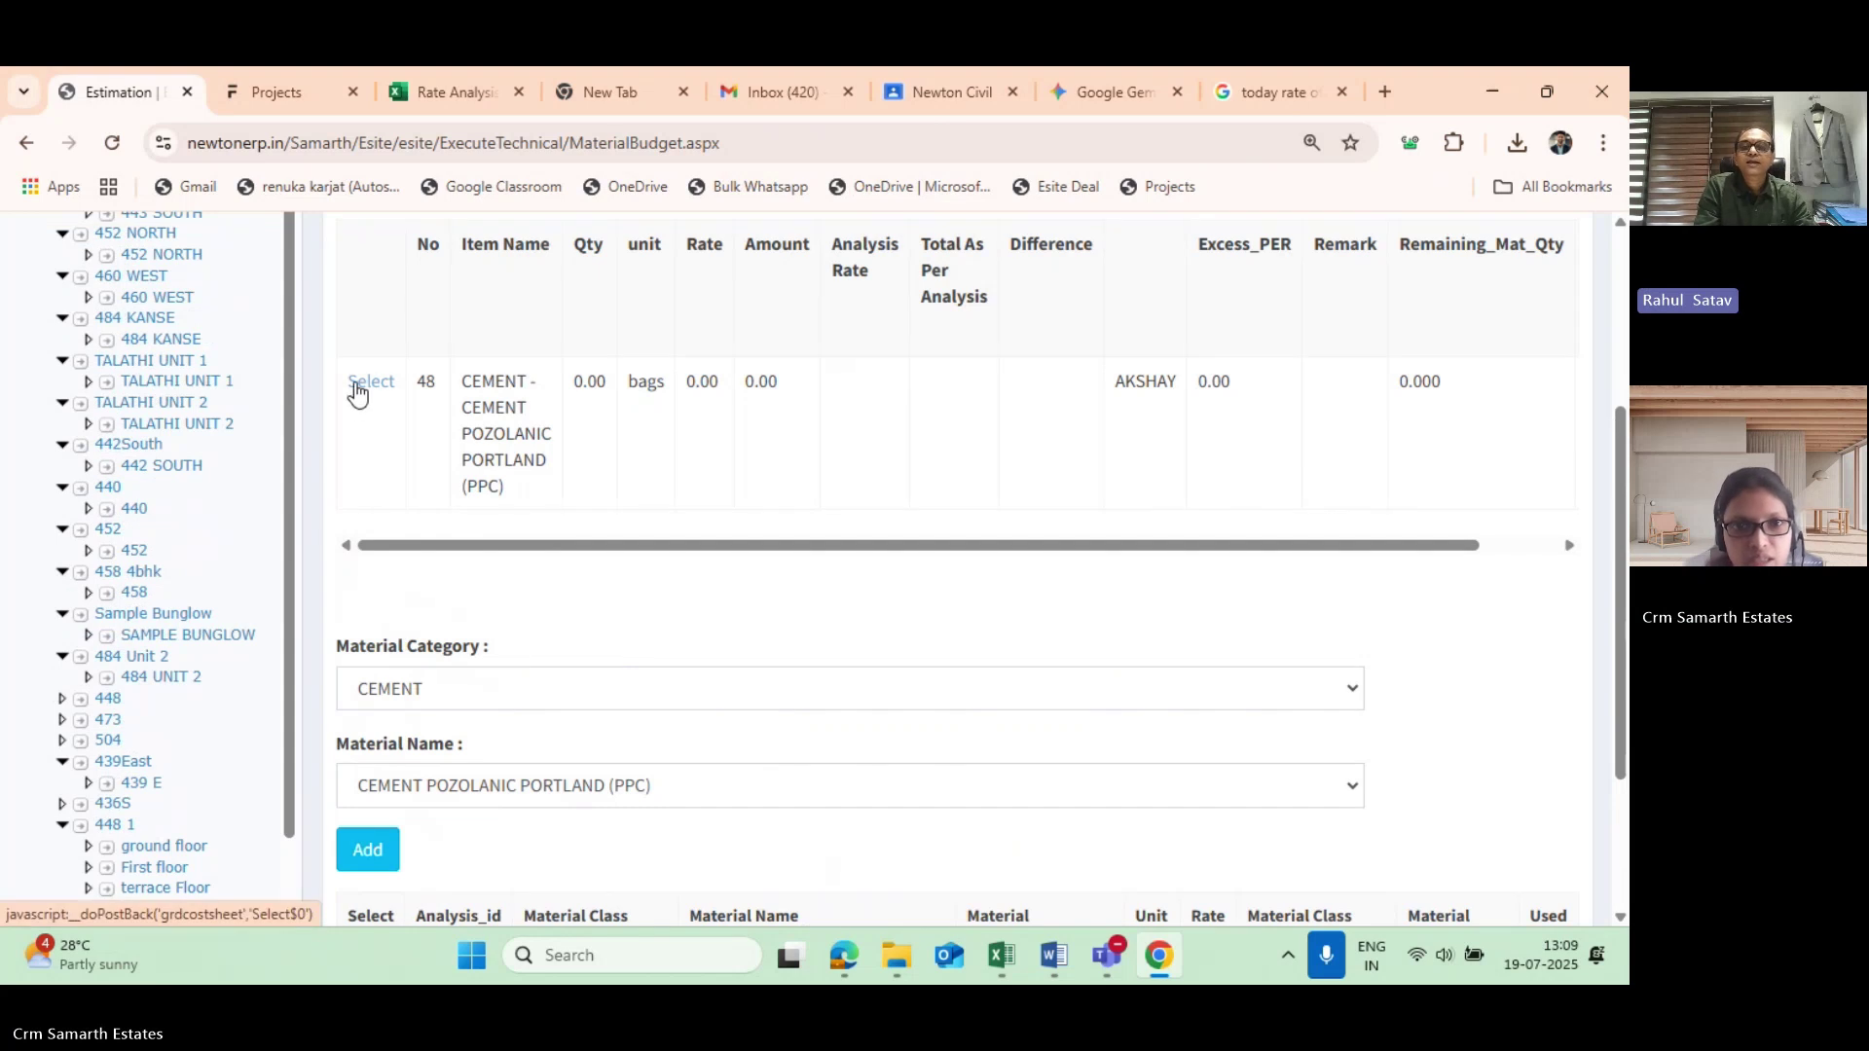
click(356, 385)
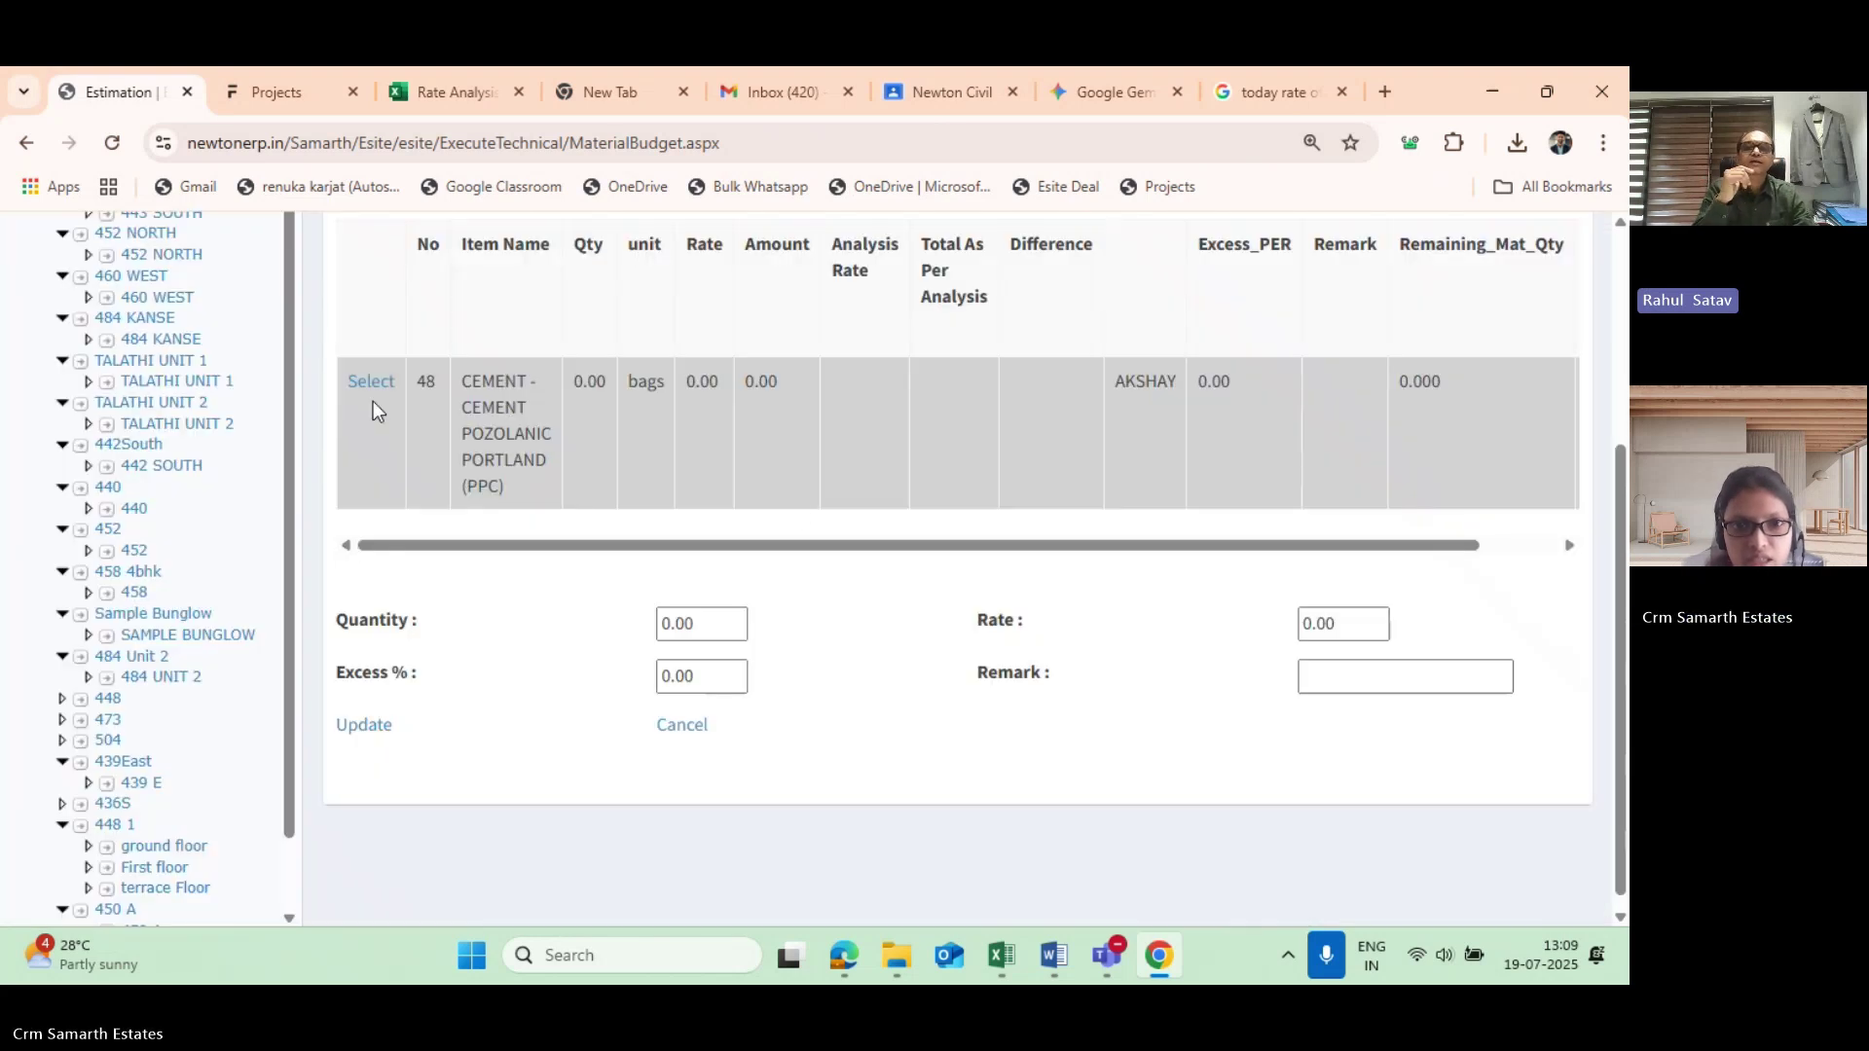
scroll(658, 529, up, 1)
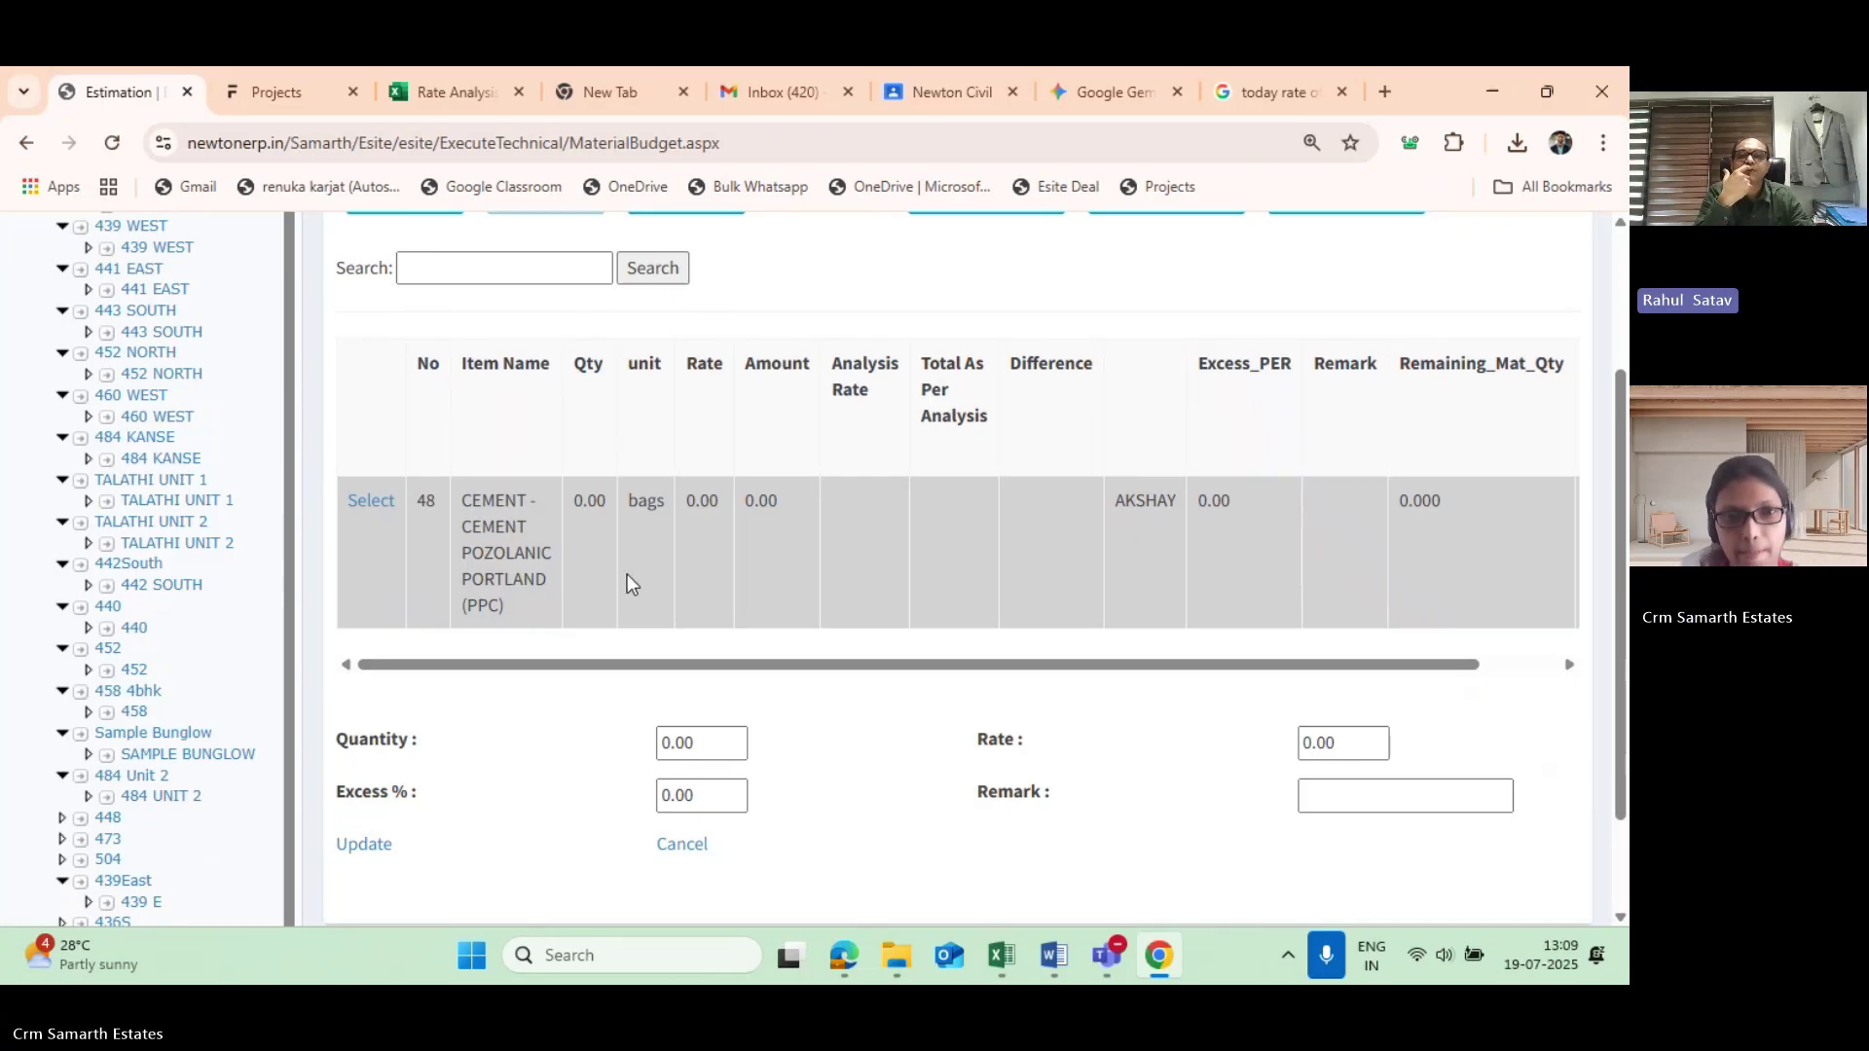
scroll(522, 423, up, 1)
scroll(522, 422, down, 1)
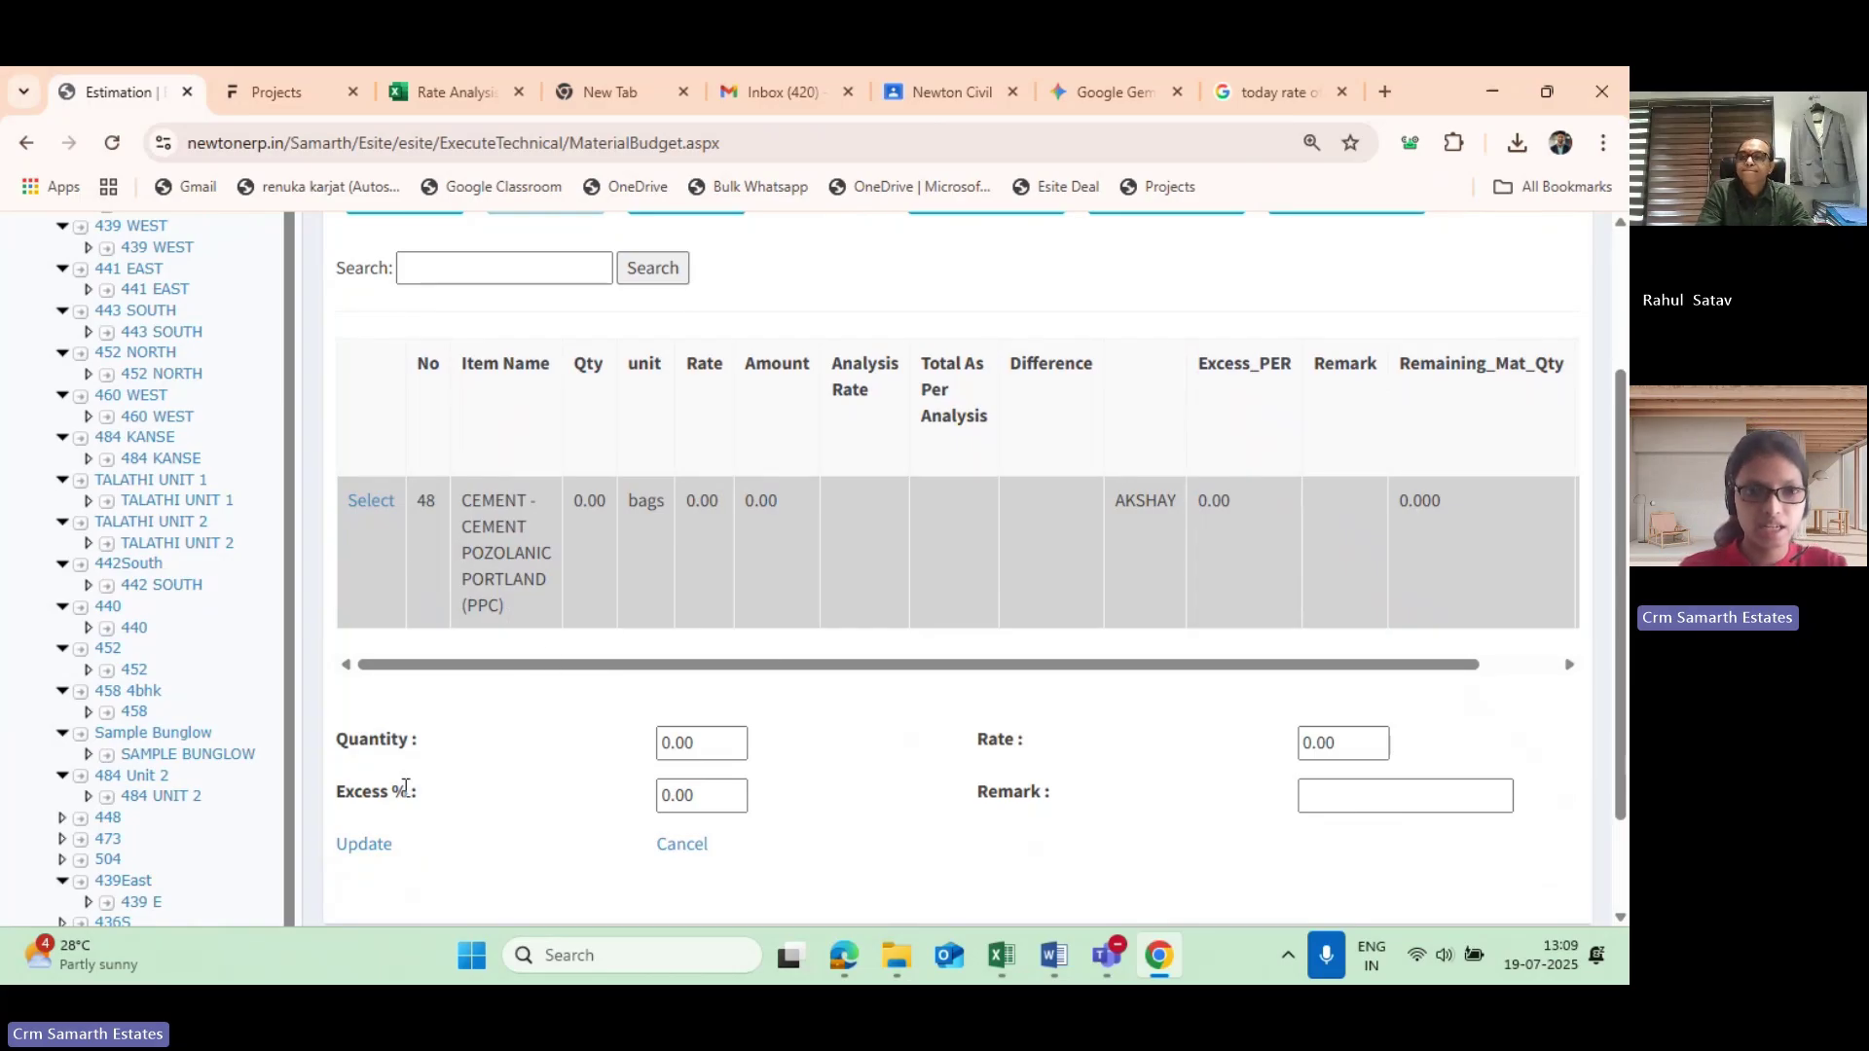
scroll(428, 769, down, 1)
drag(679, 619, 639, 619)
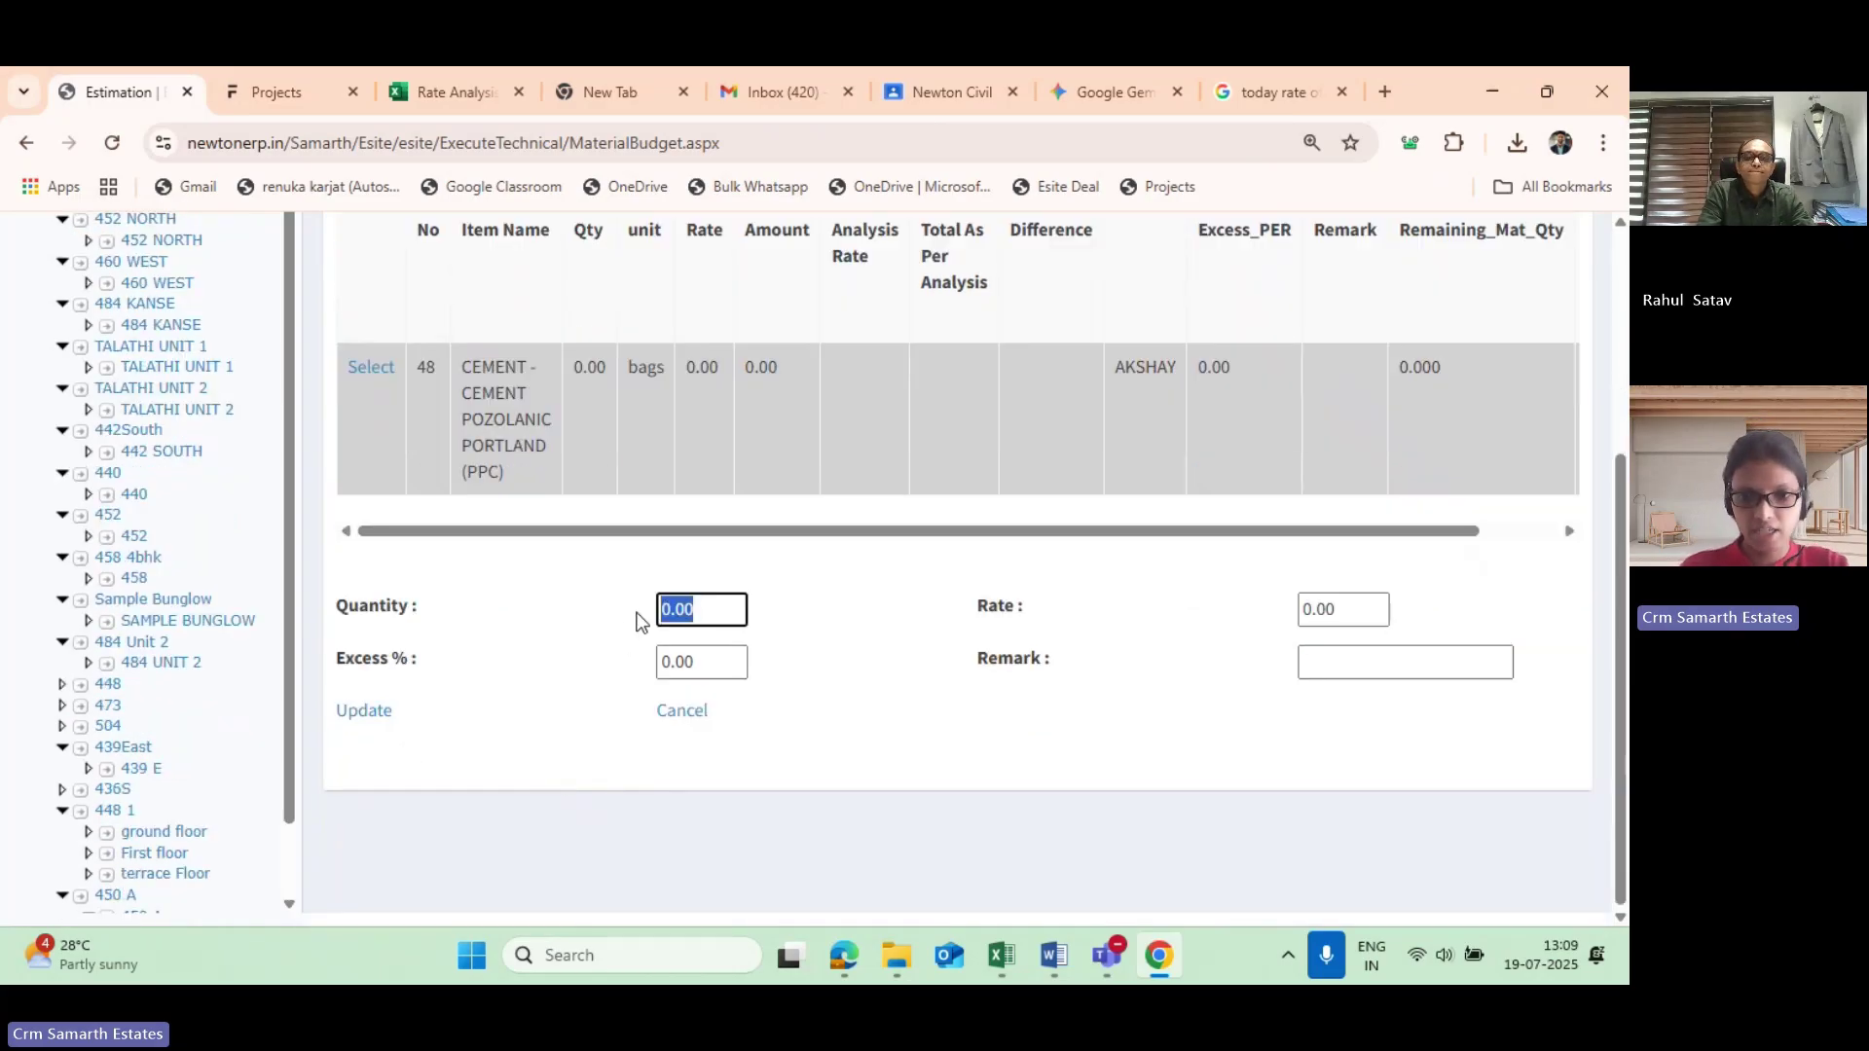
key(BackSpace)
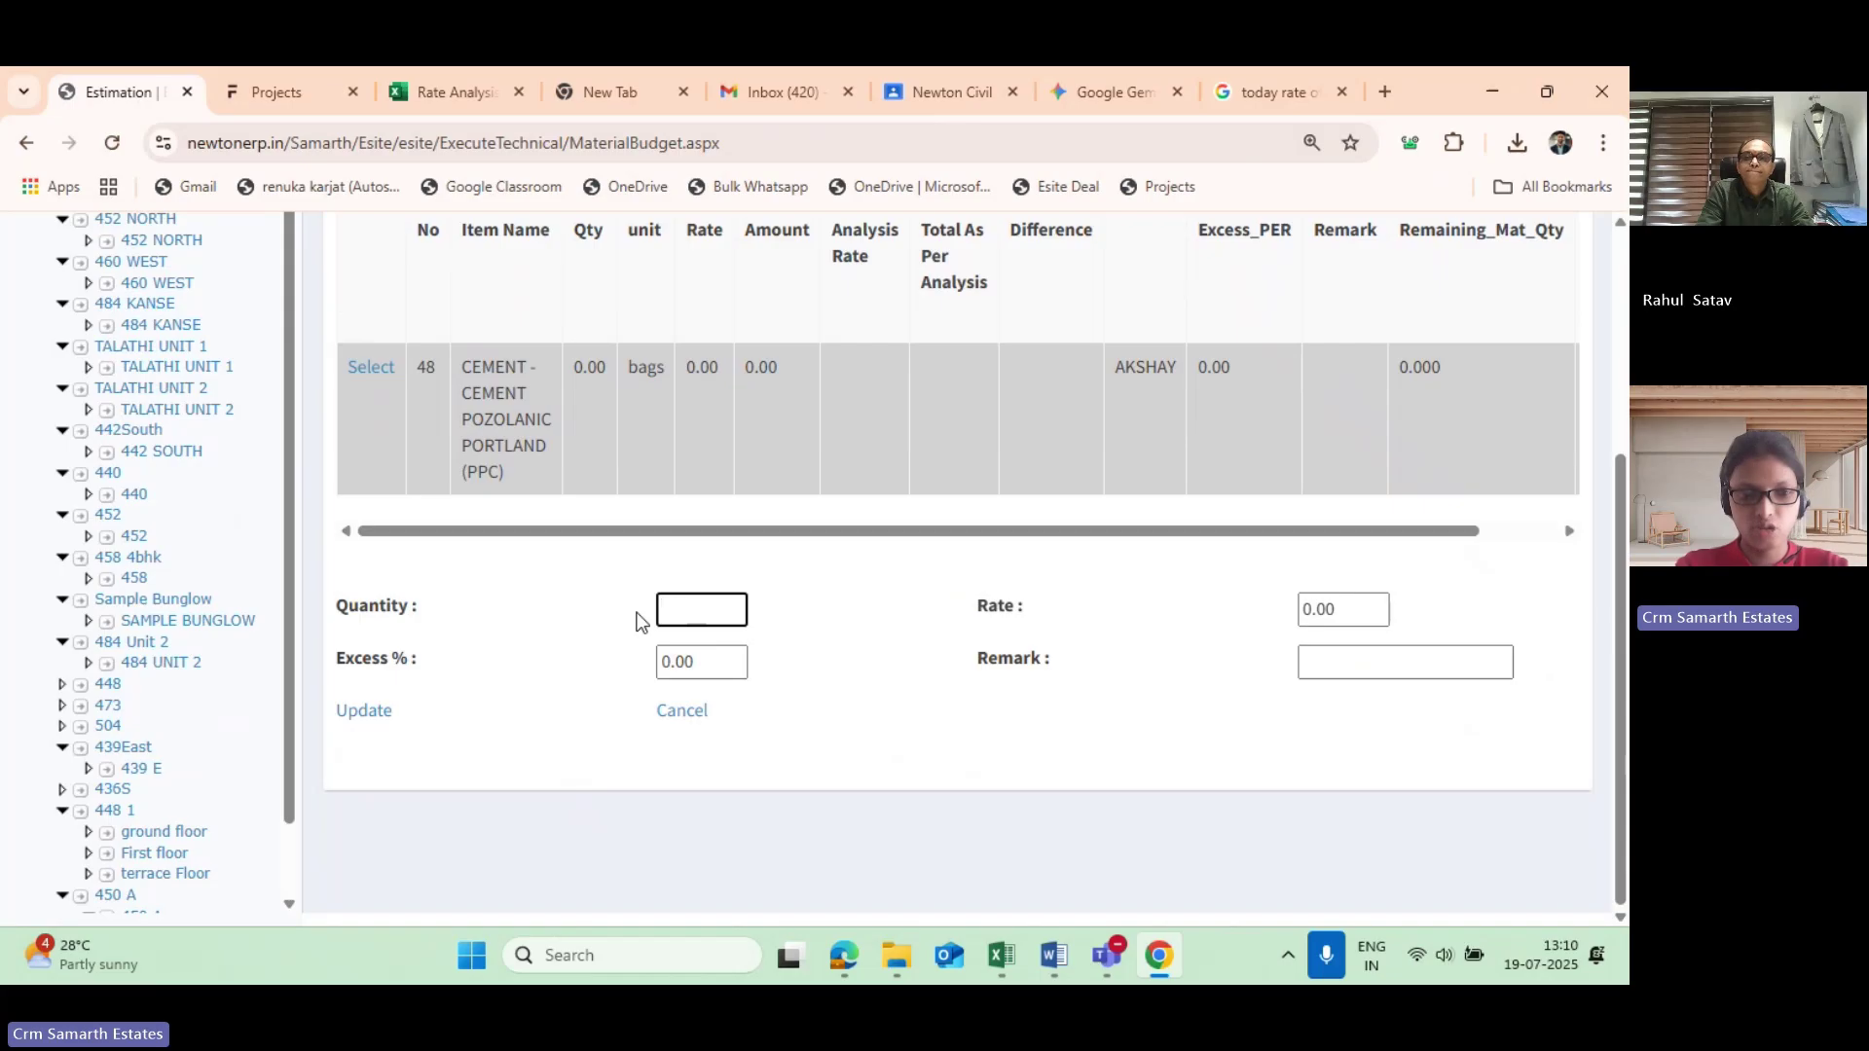
text(35)
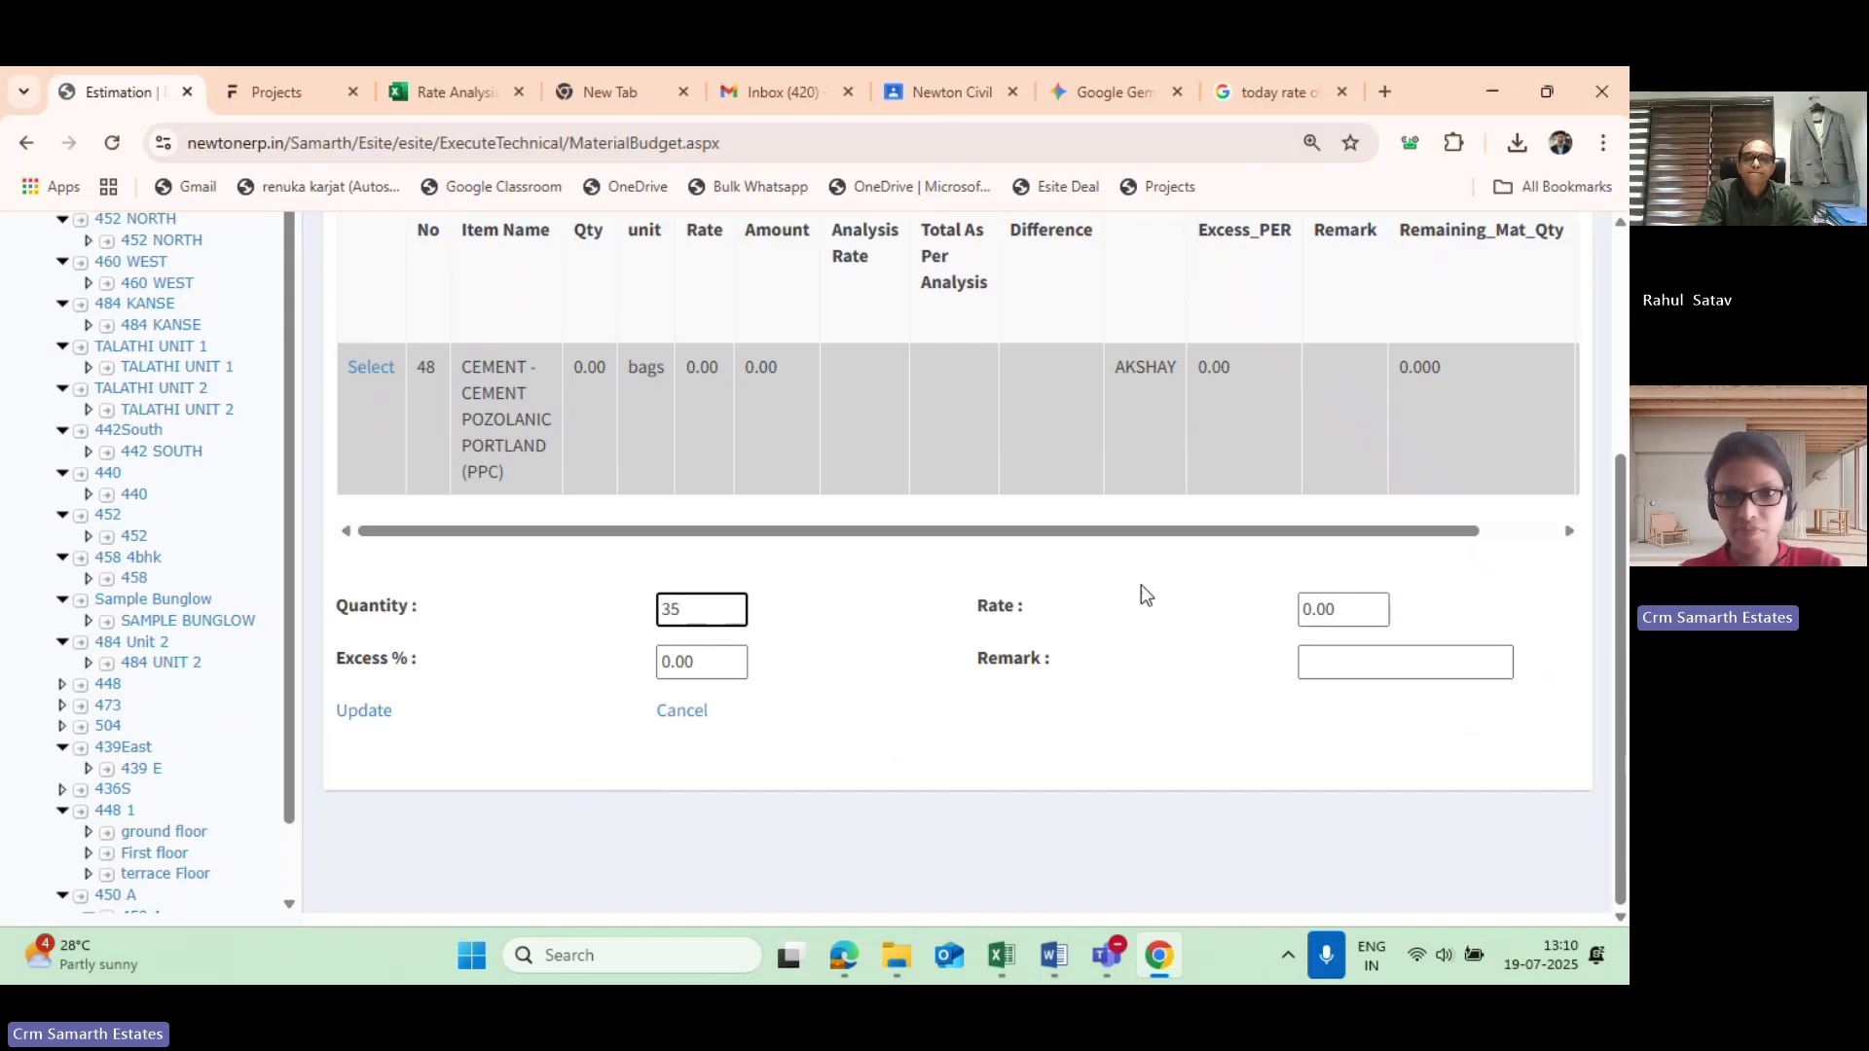
Set the cement row's rate to 700 and update the row.
drag(1359, 613, 1297, 623)
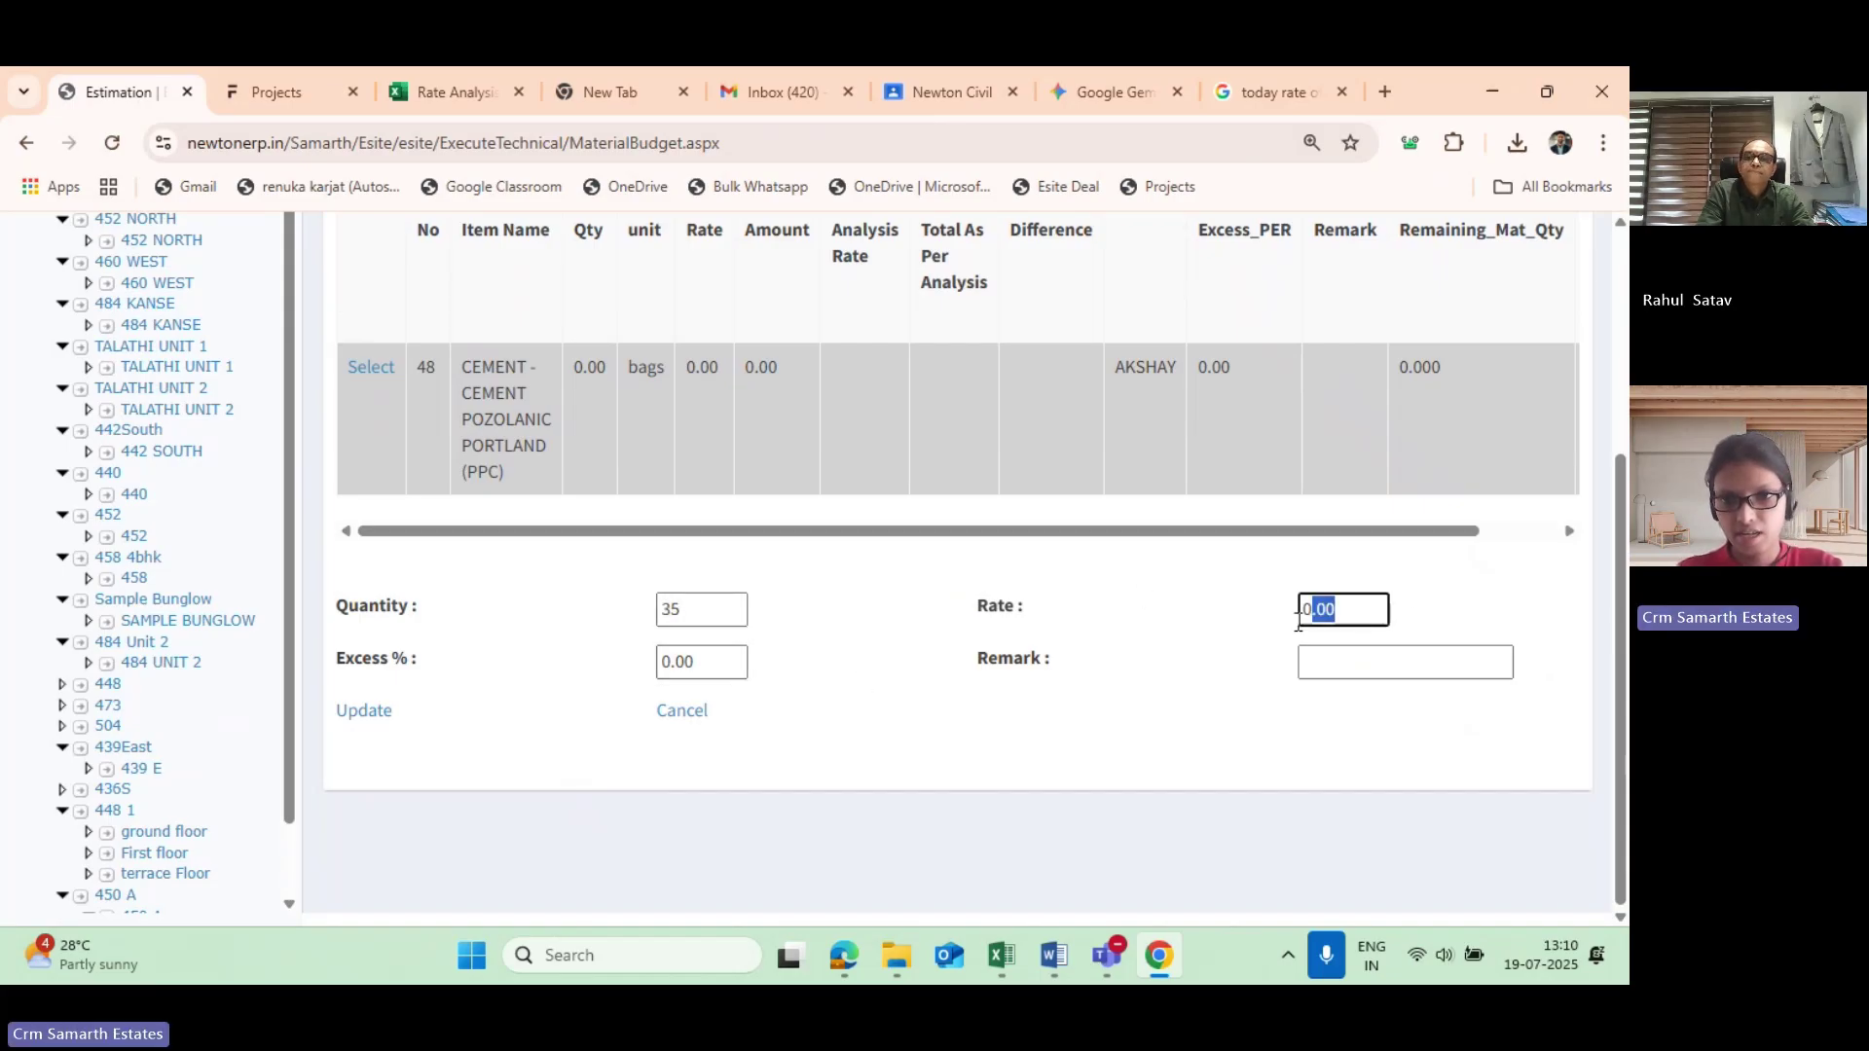
key(BackSpace)
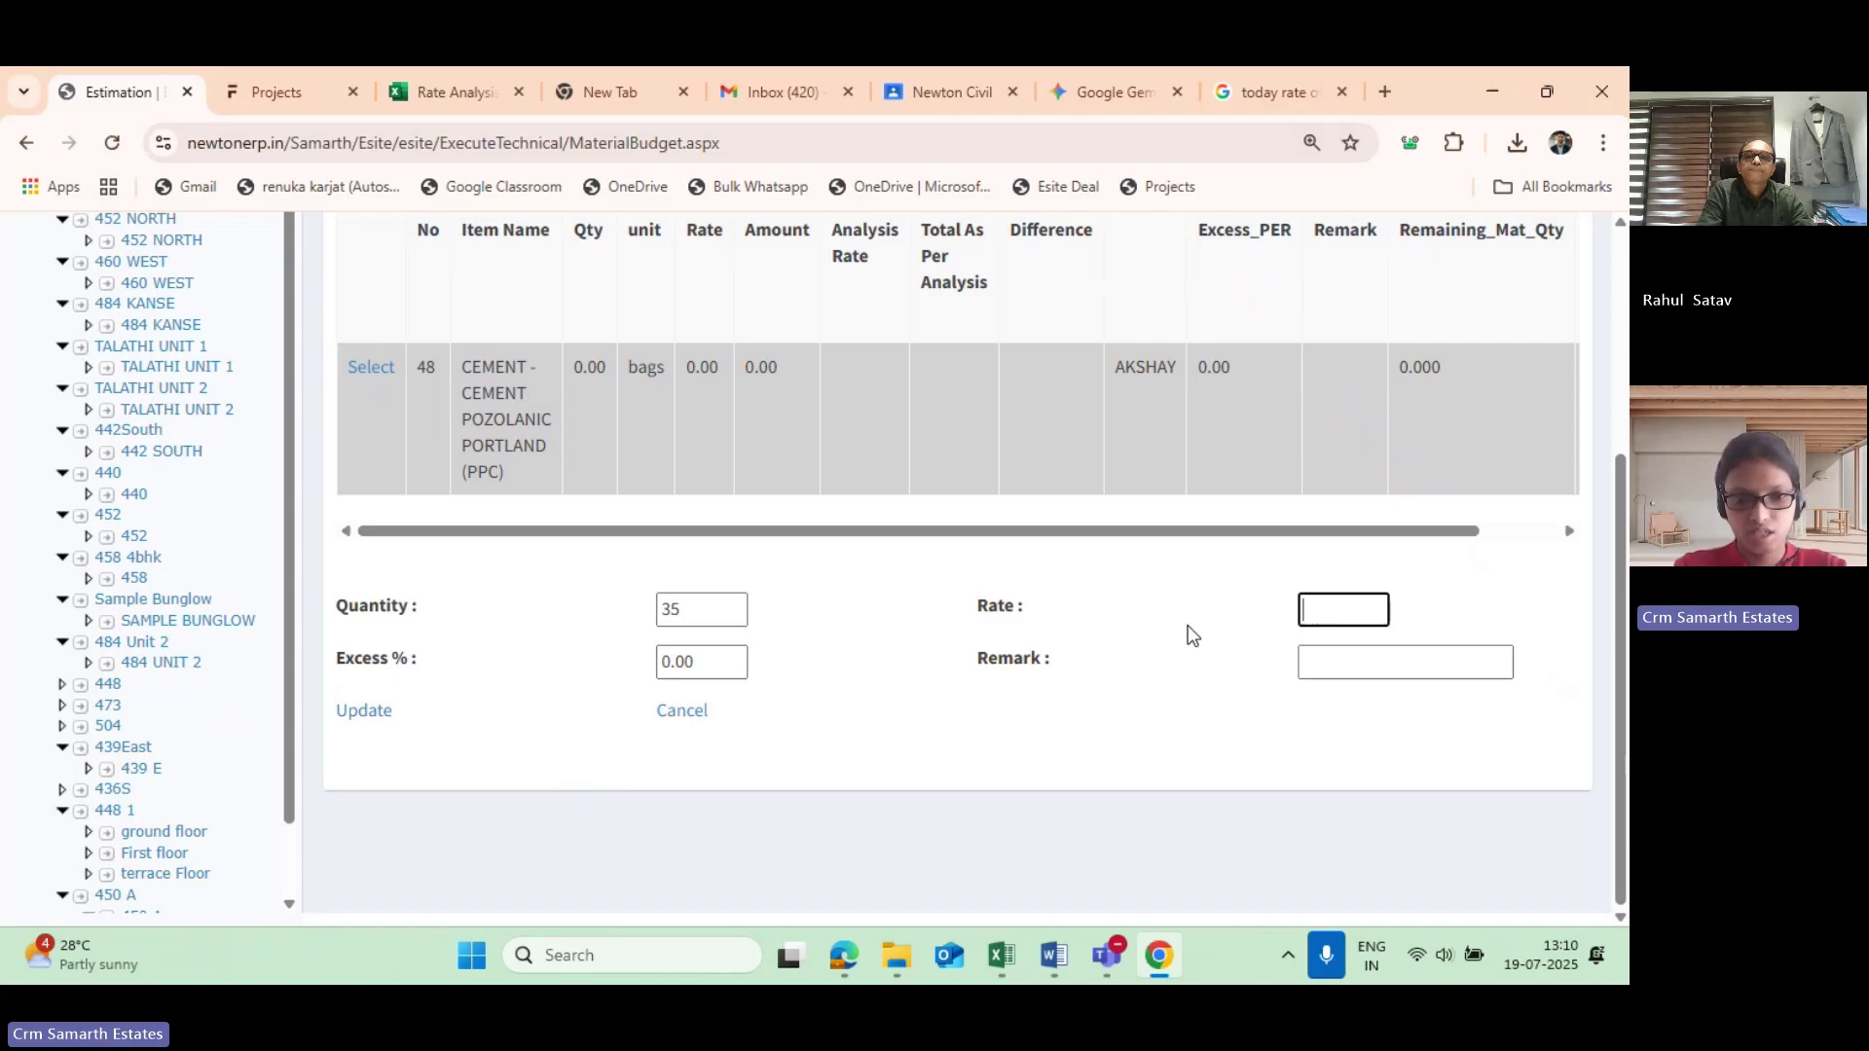
text(700)
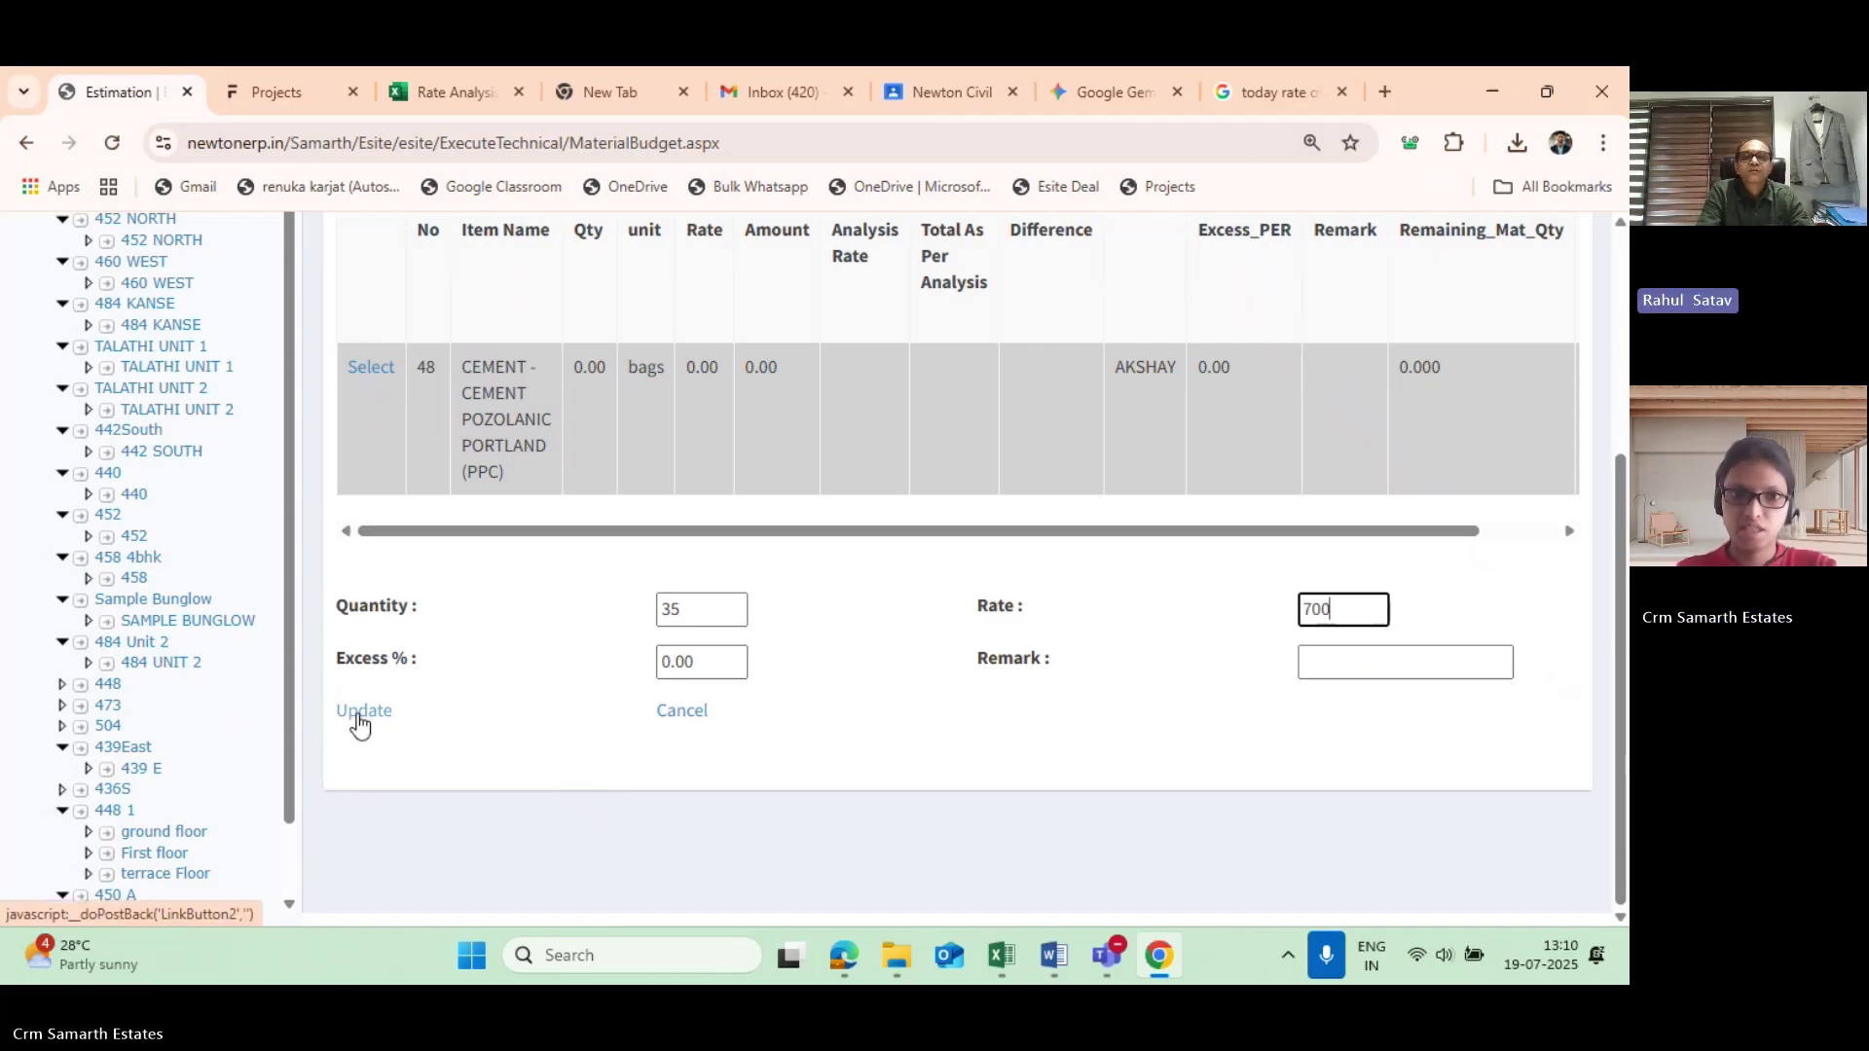
scroll(722, 545, up, 1)
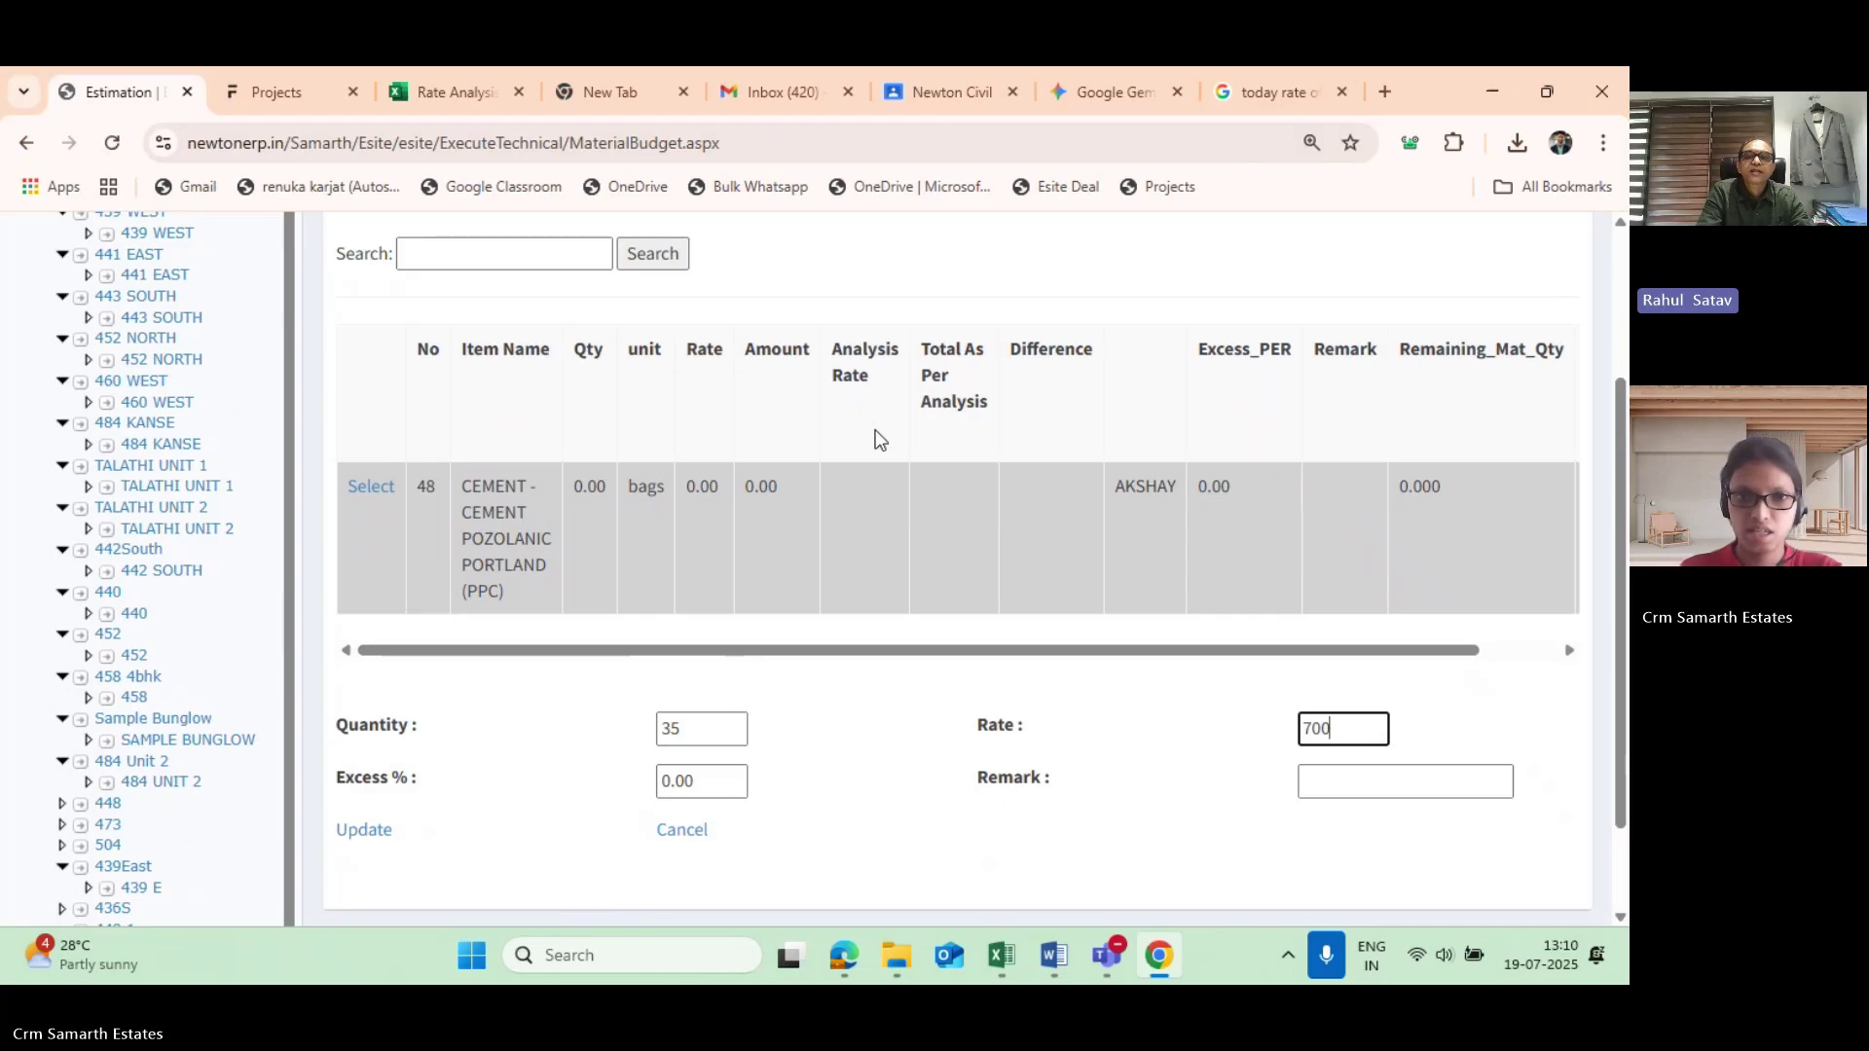
click(373, 832)
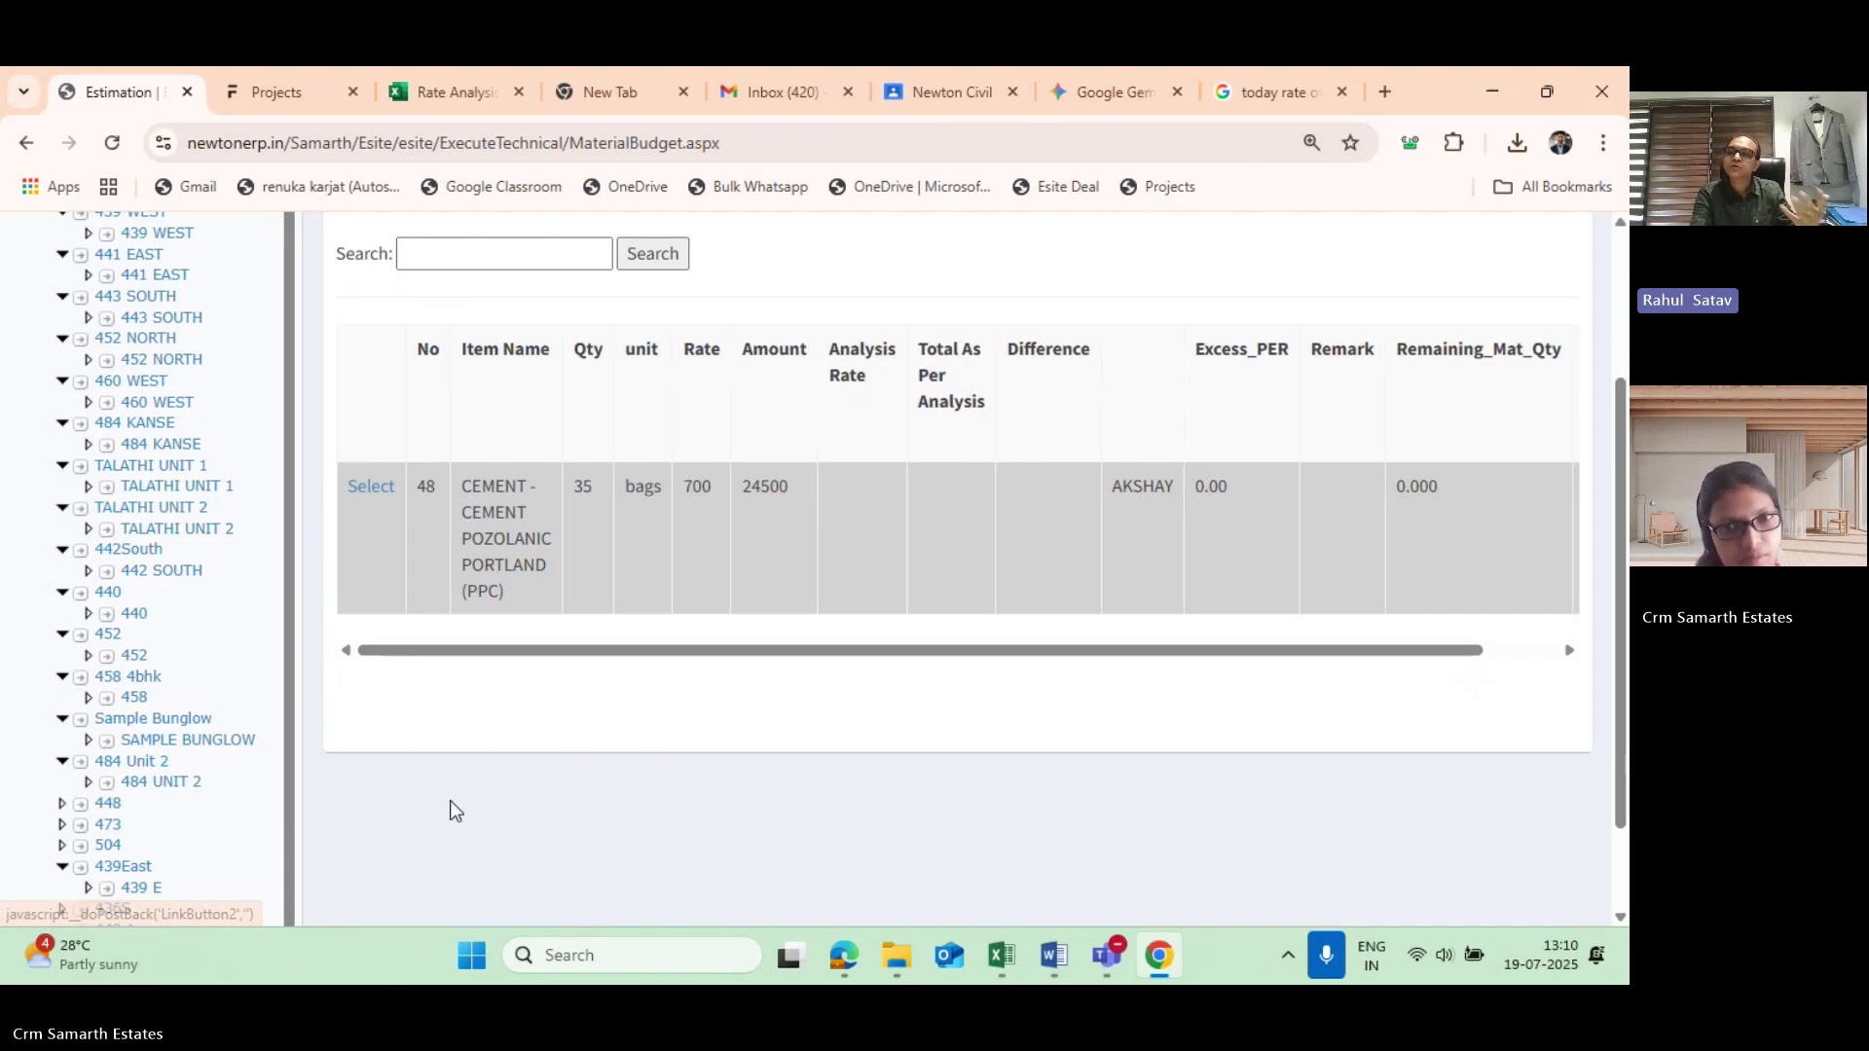
Review the cement row across all estimate columns, then reopen its editing fields to check the rate.
scroll(487, 641, up, 1)
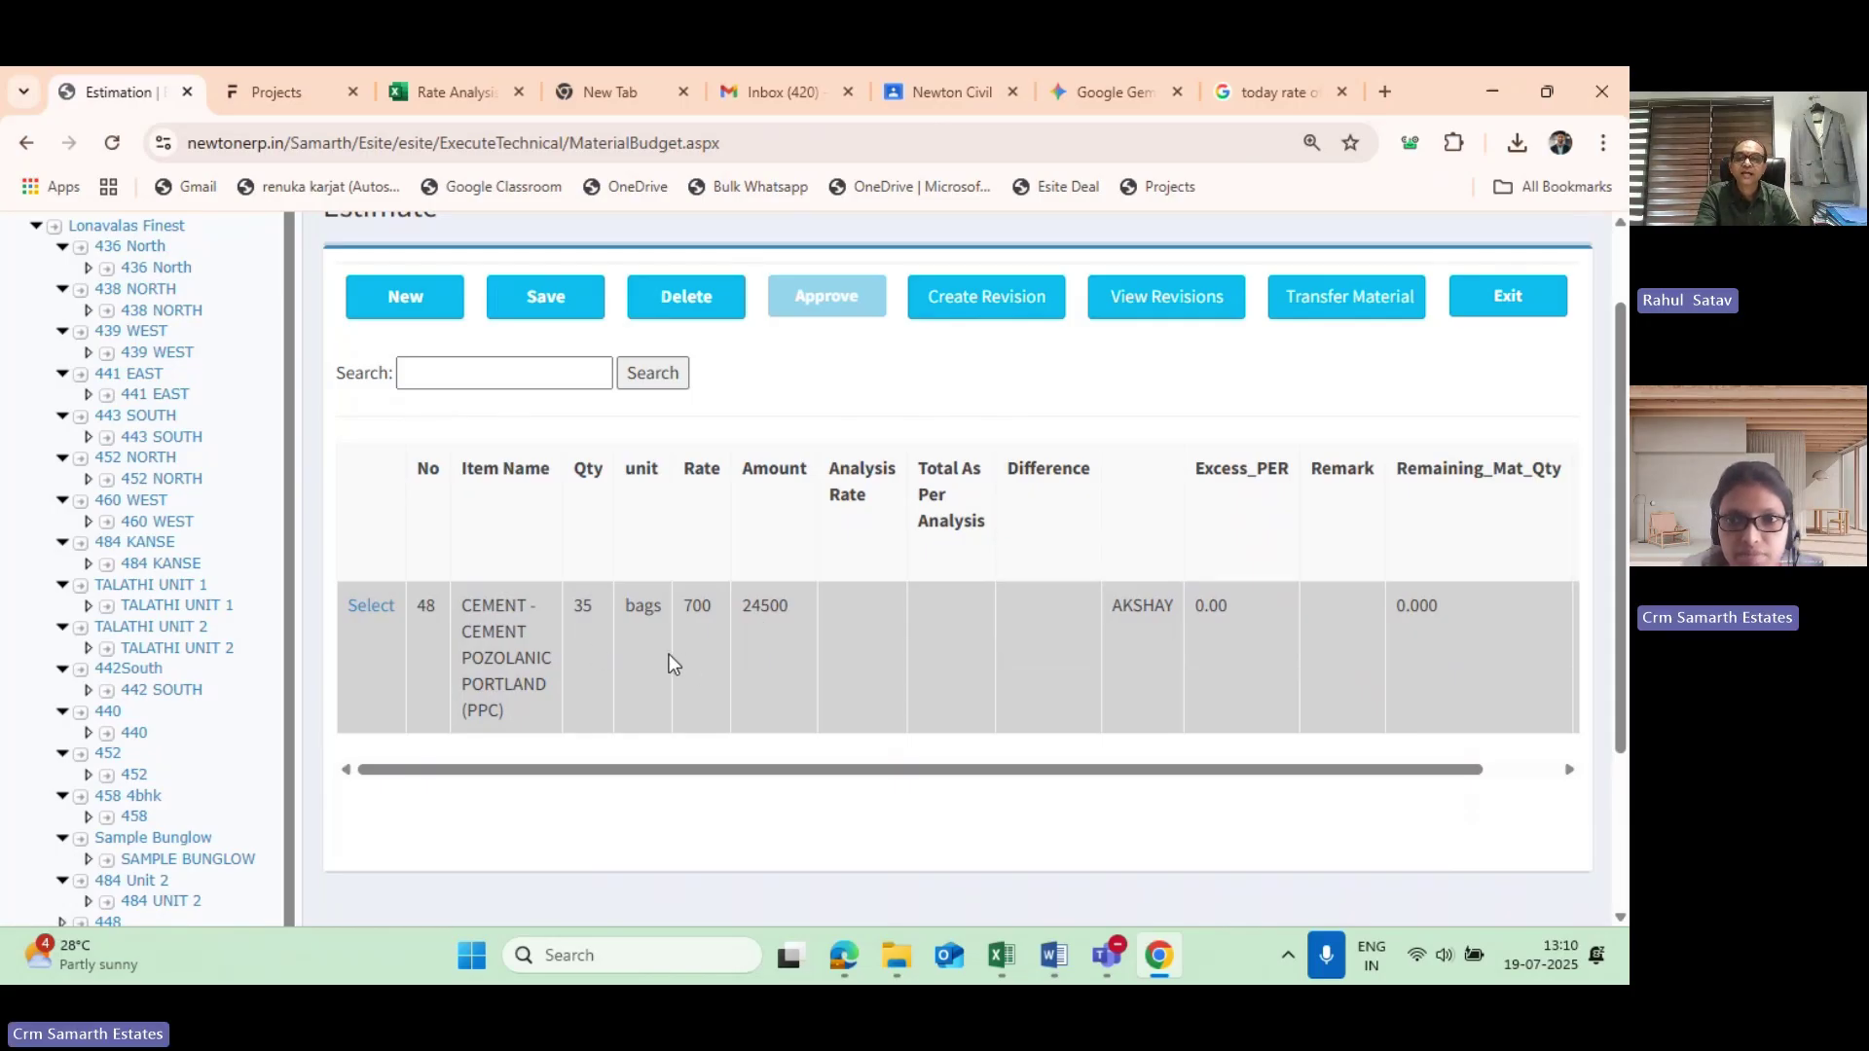
drag(1146, 770, 1297, 779)
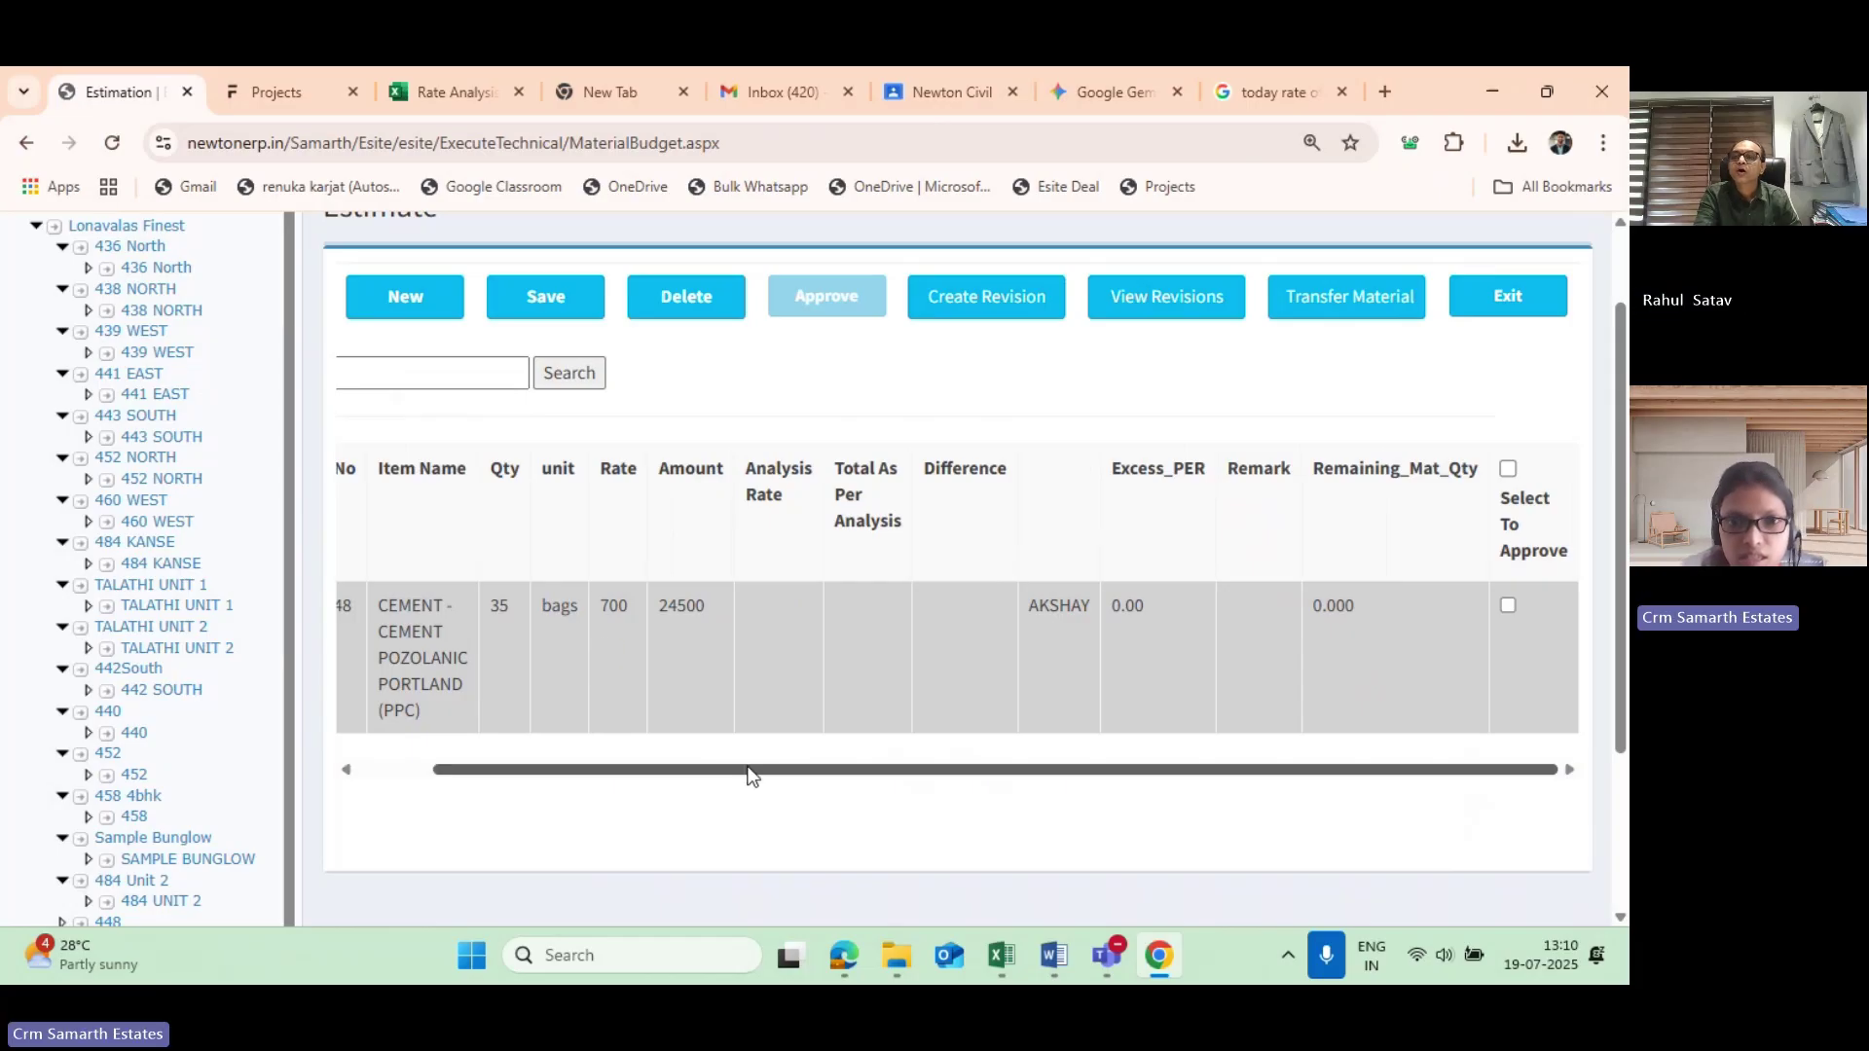
drag(751, 771, 458, 792)
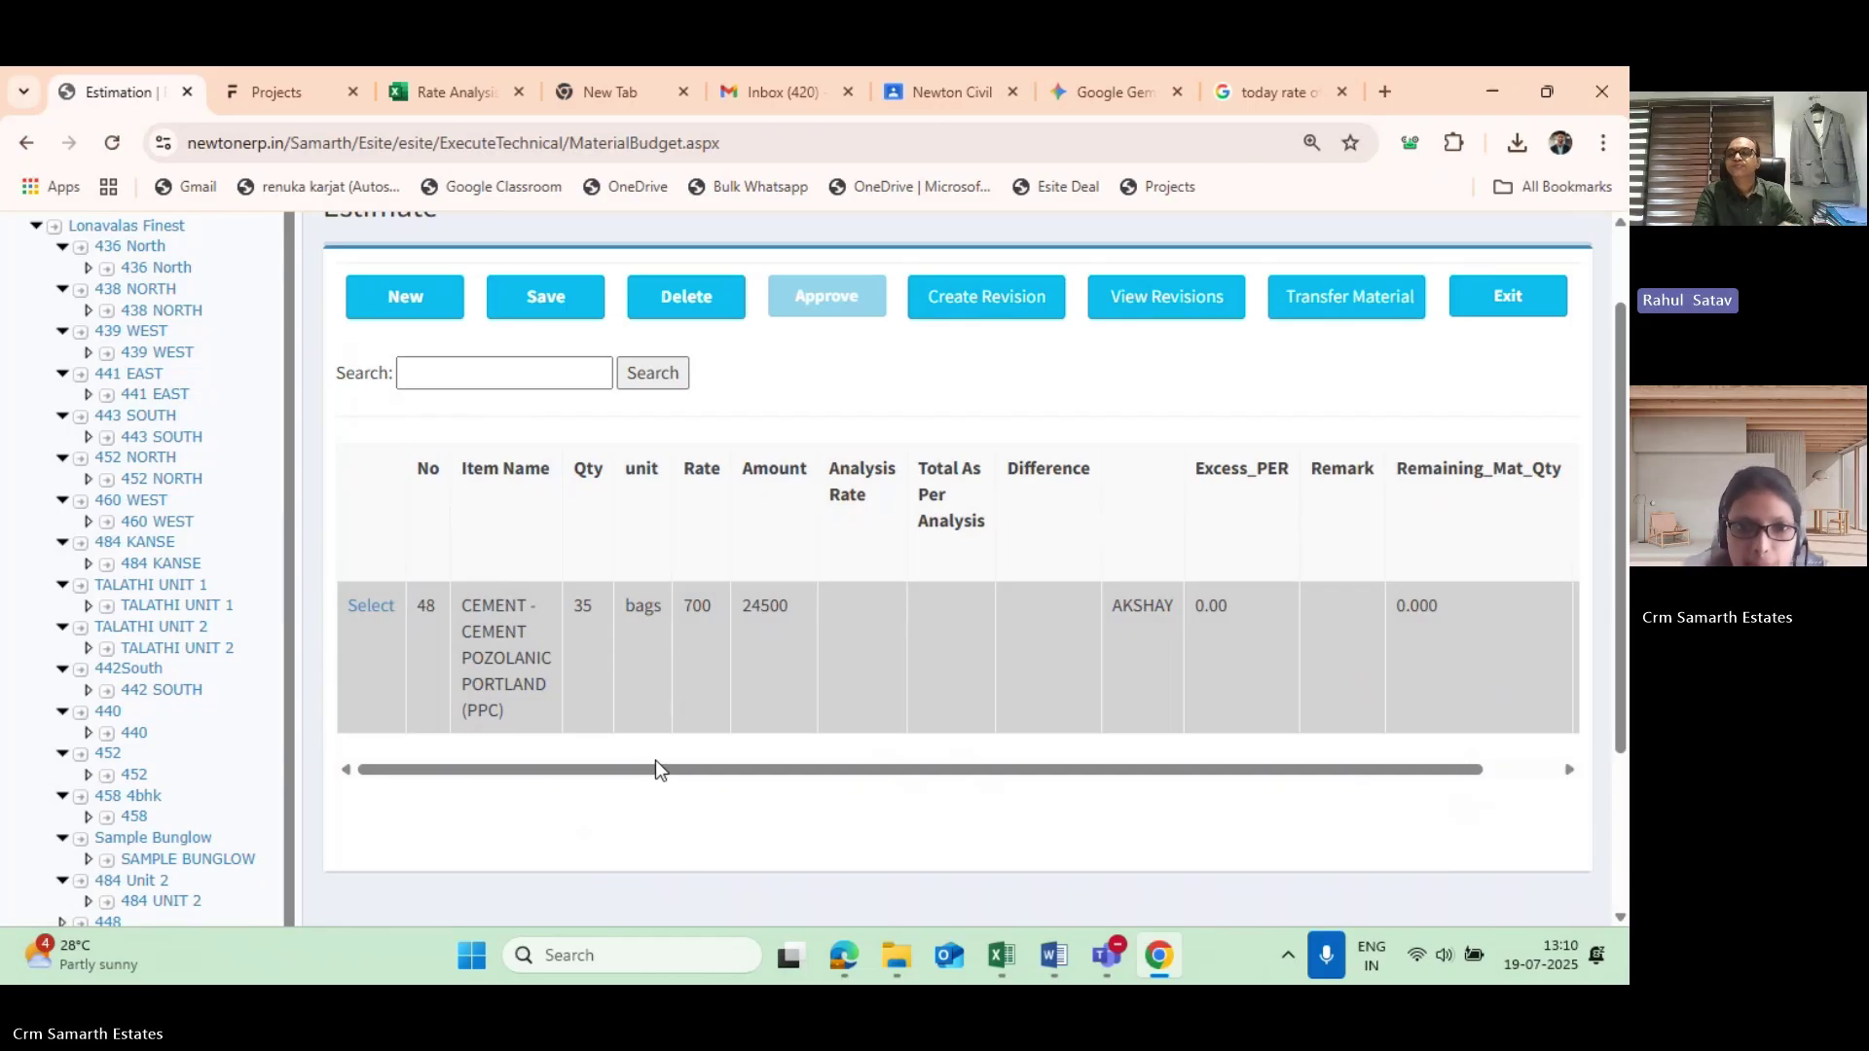
click(373, 607)
scroll(1081, 643, down, 3)
drag(946, 599, 1078, 623)
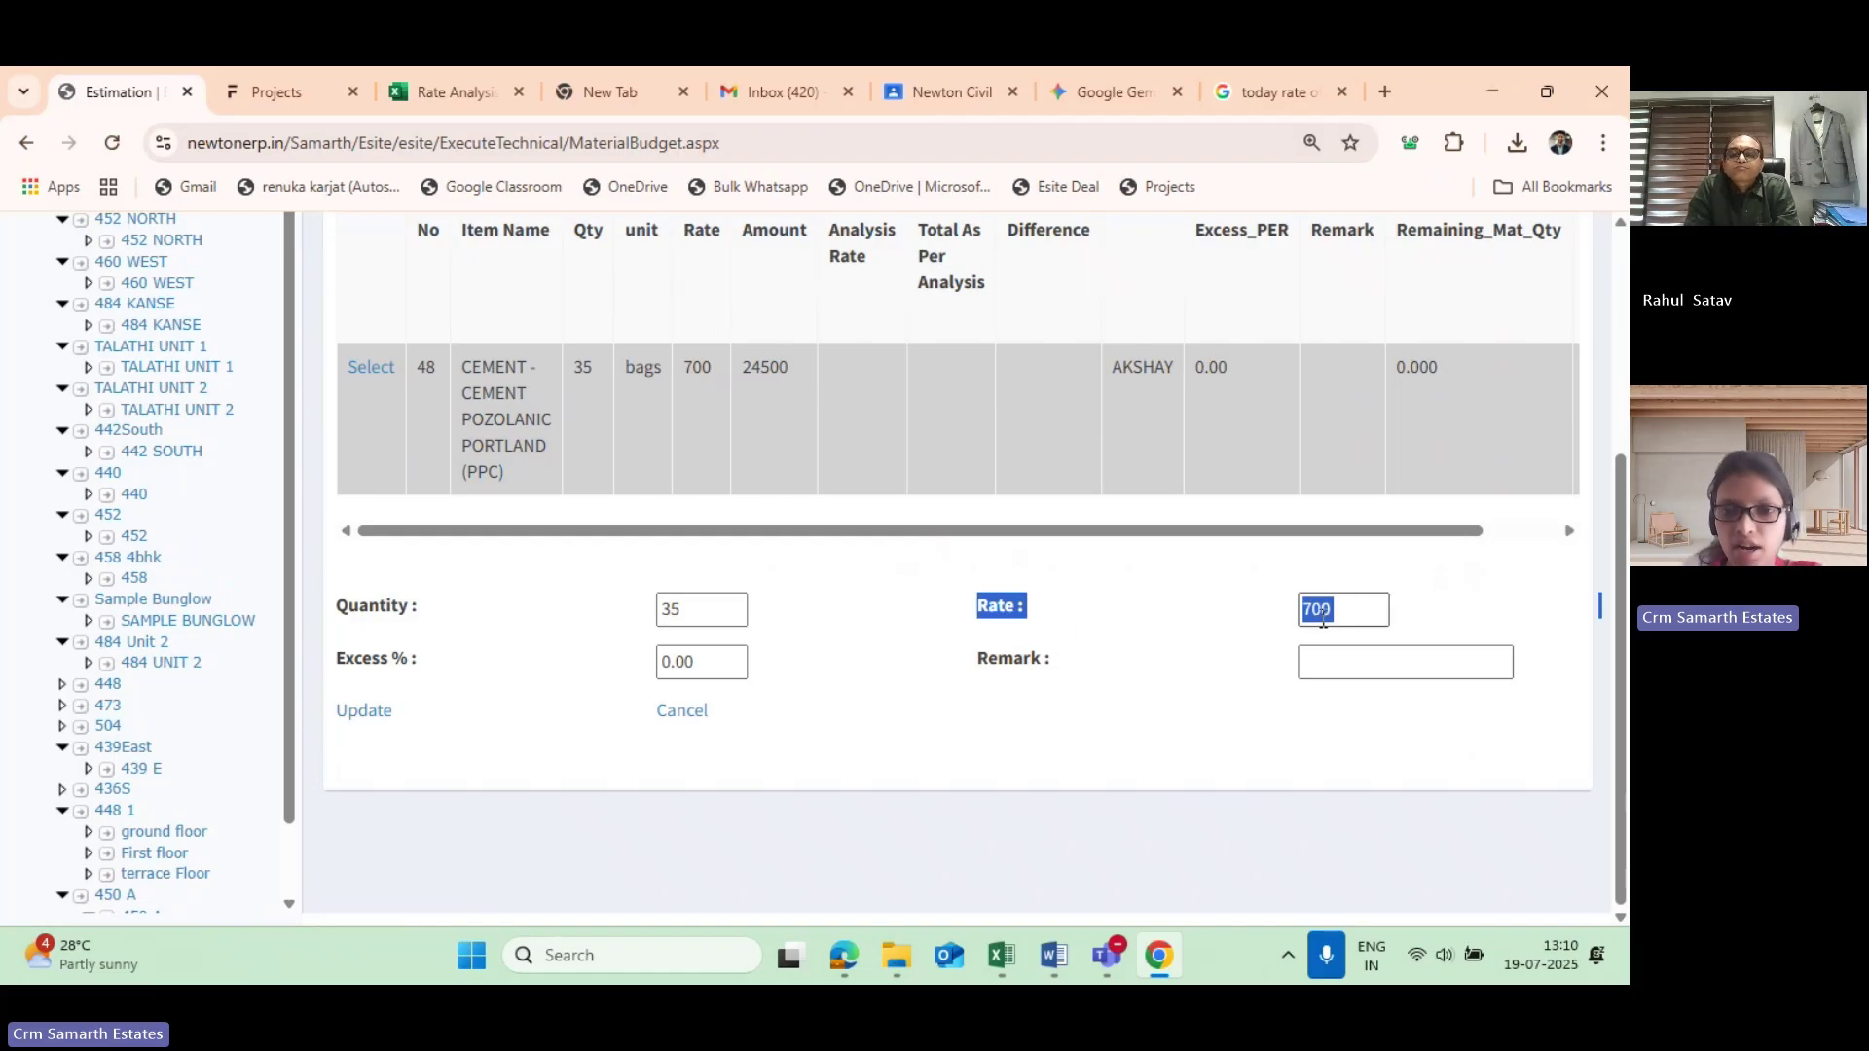
drag(1347, 612, 1238, 613)
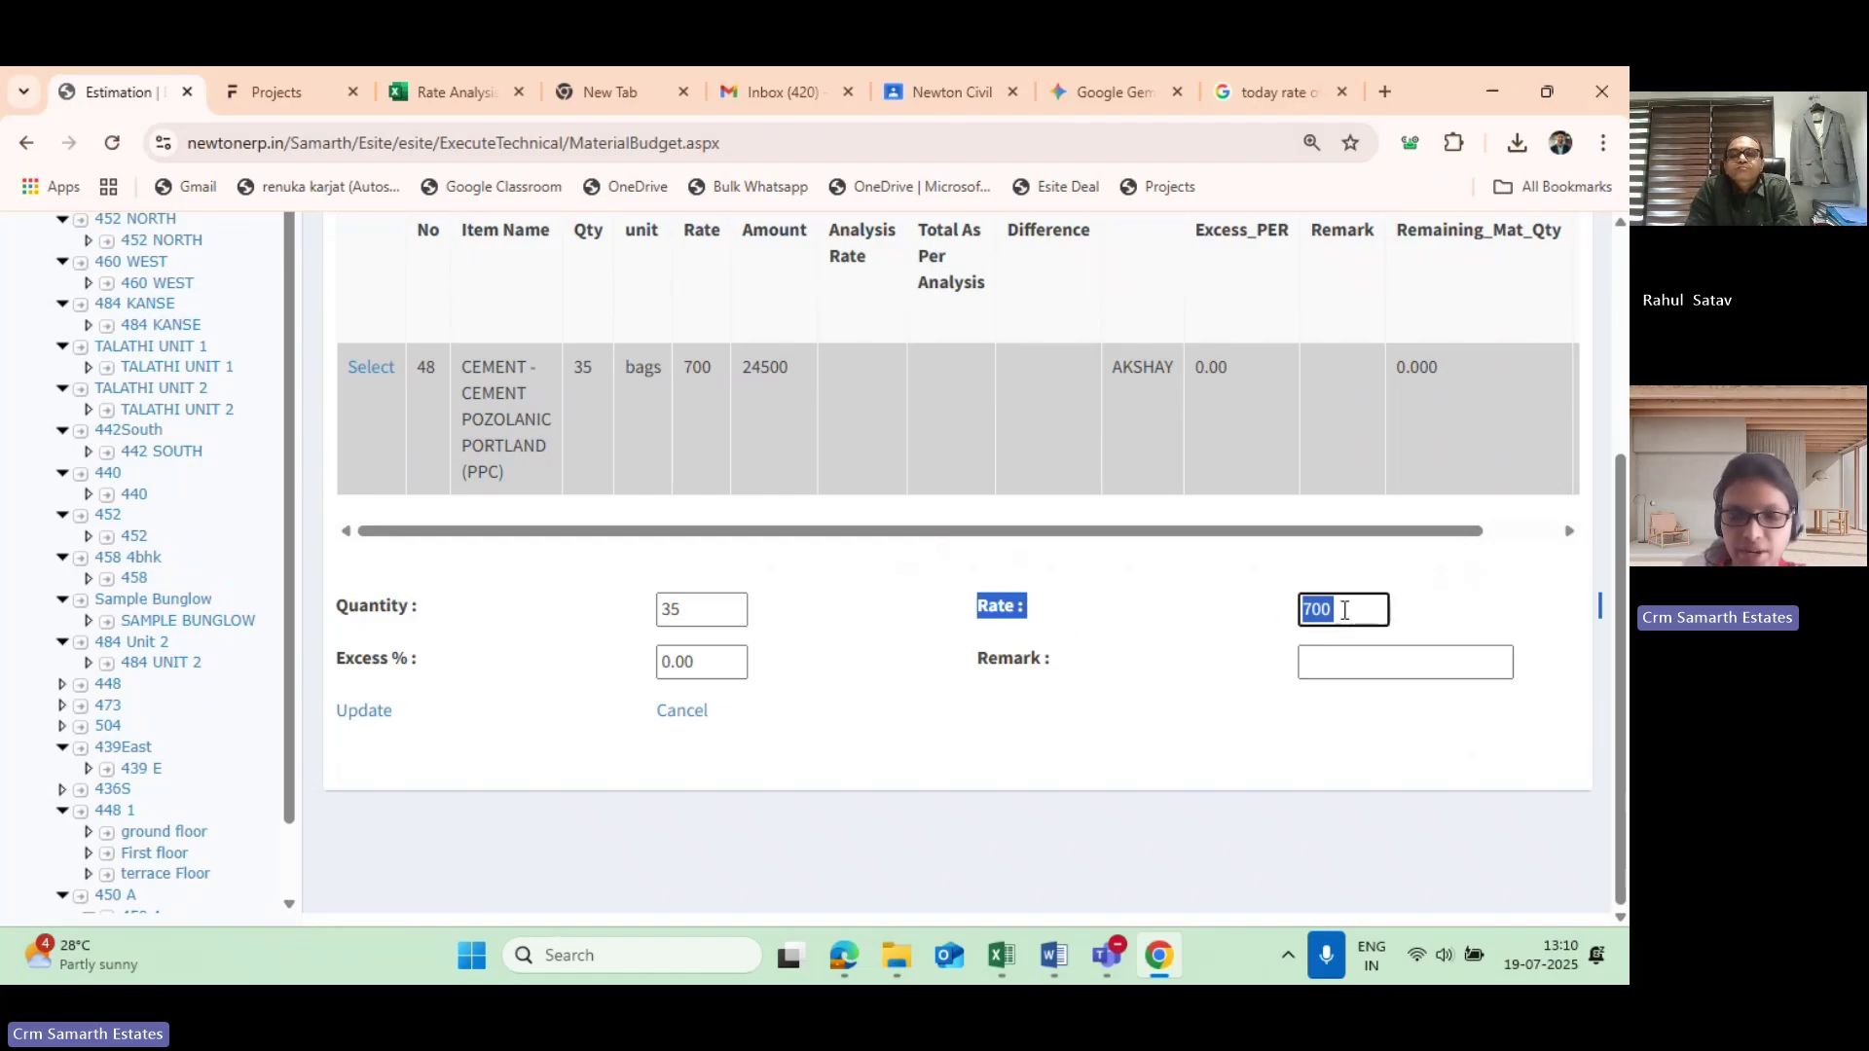
Examine the Analysis Rate and Total As Per Analysis columns for the cement row.
scroll(787, 651, up, 4)
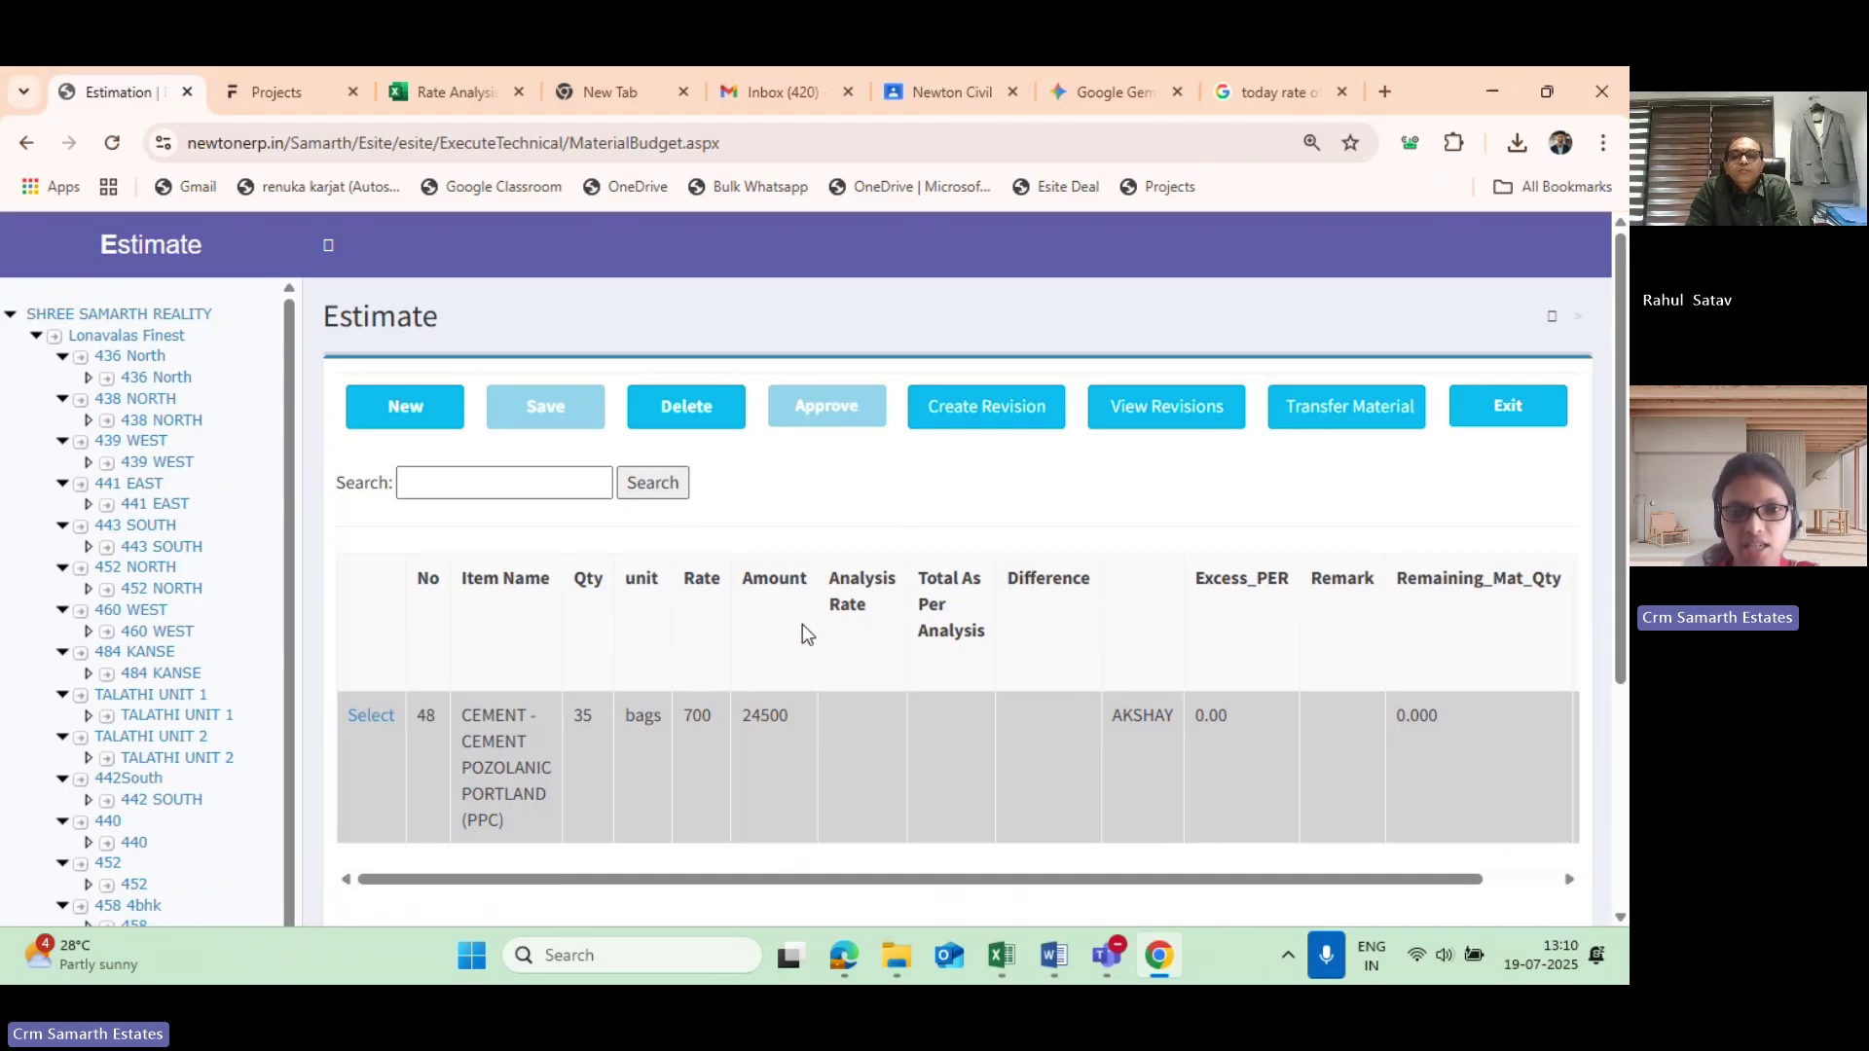
scroll(804, 633, down, 1)
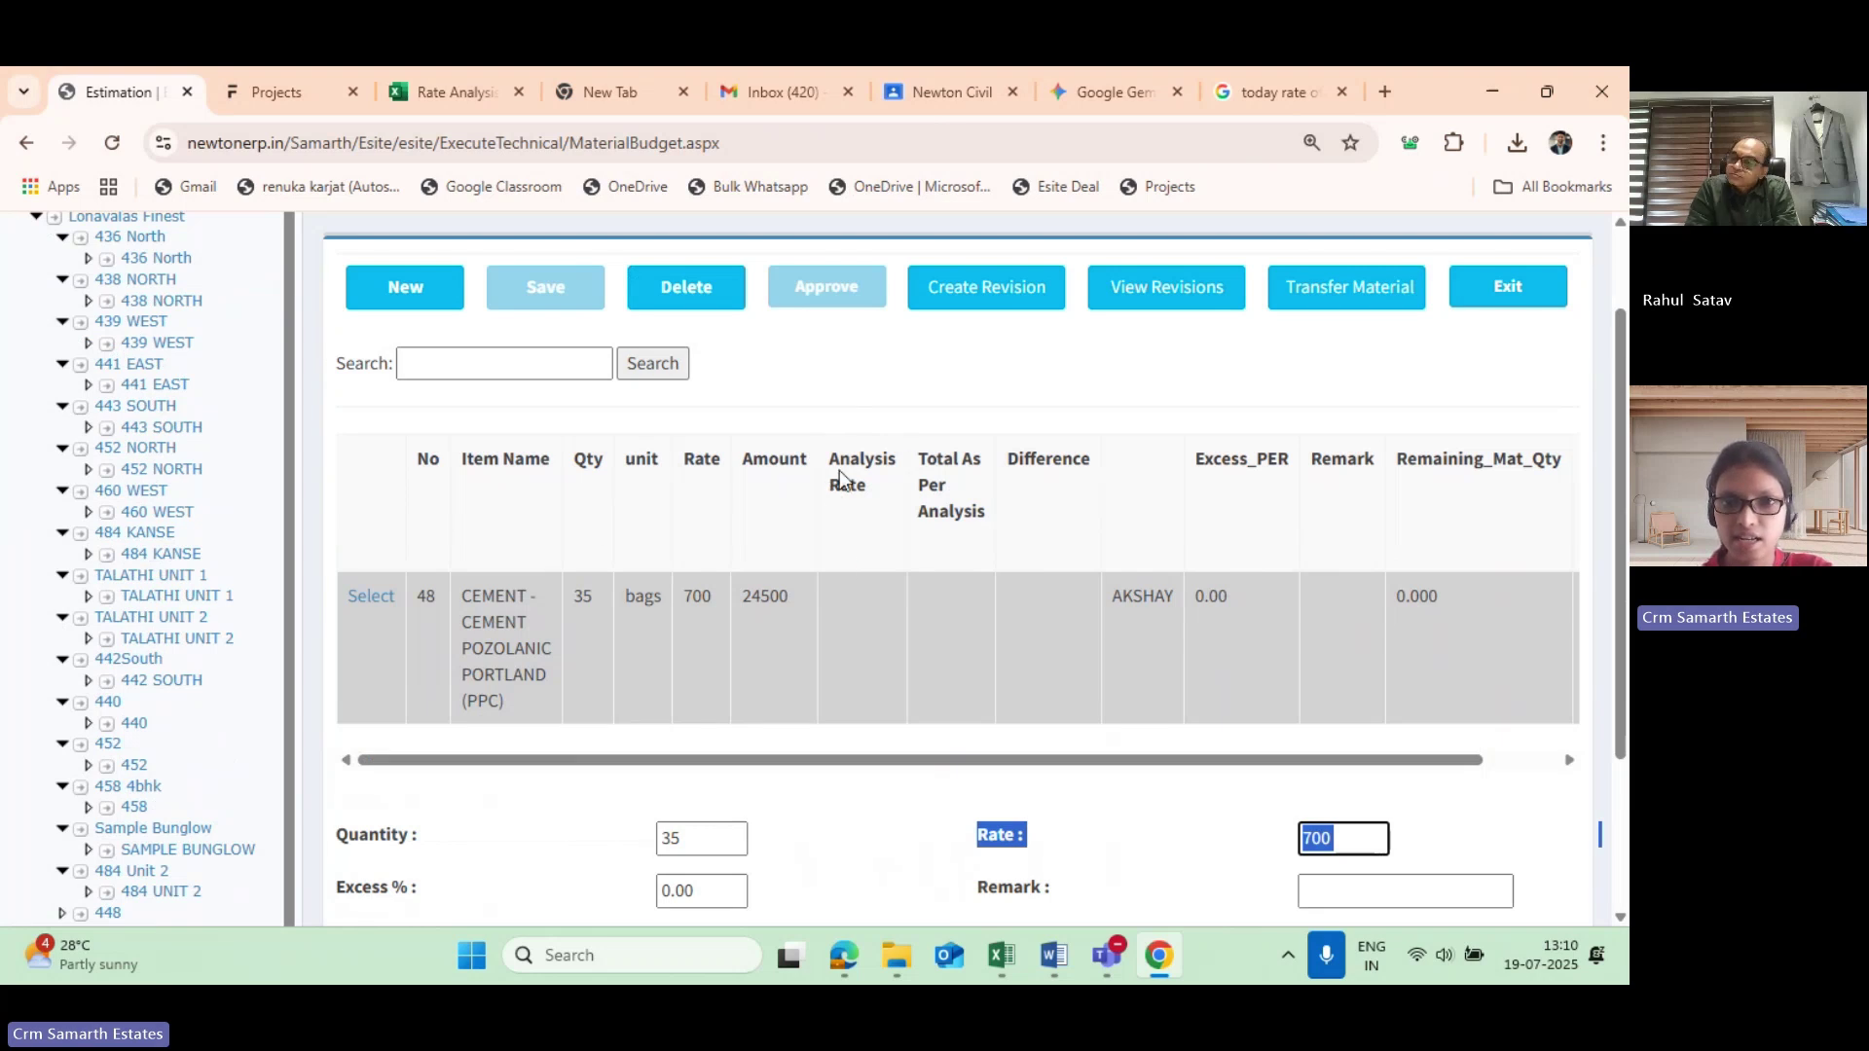
drag(828, 457, 872, 453)
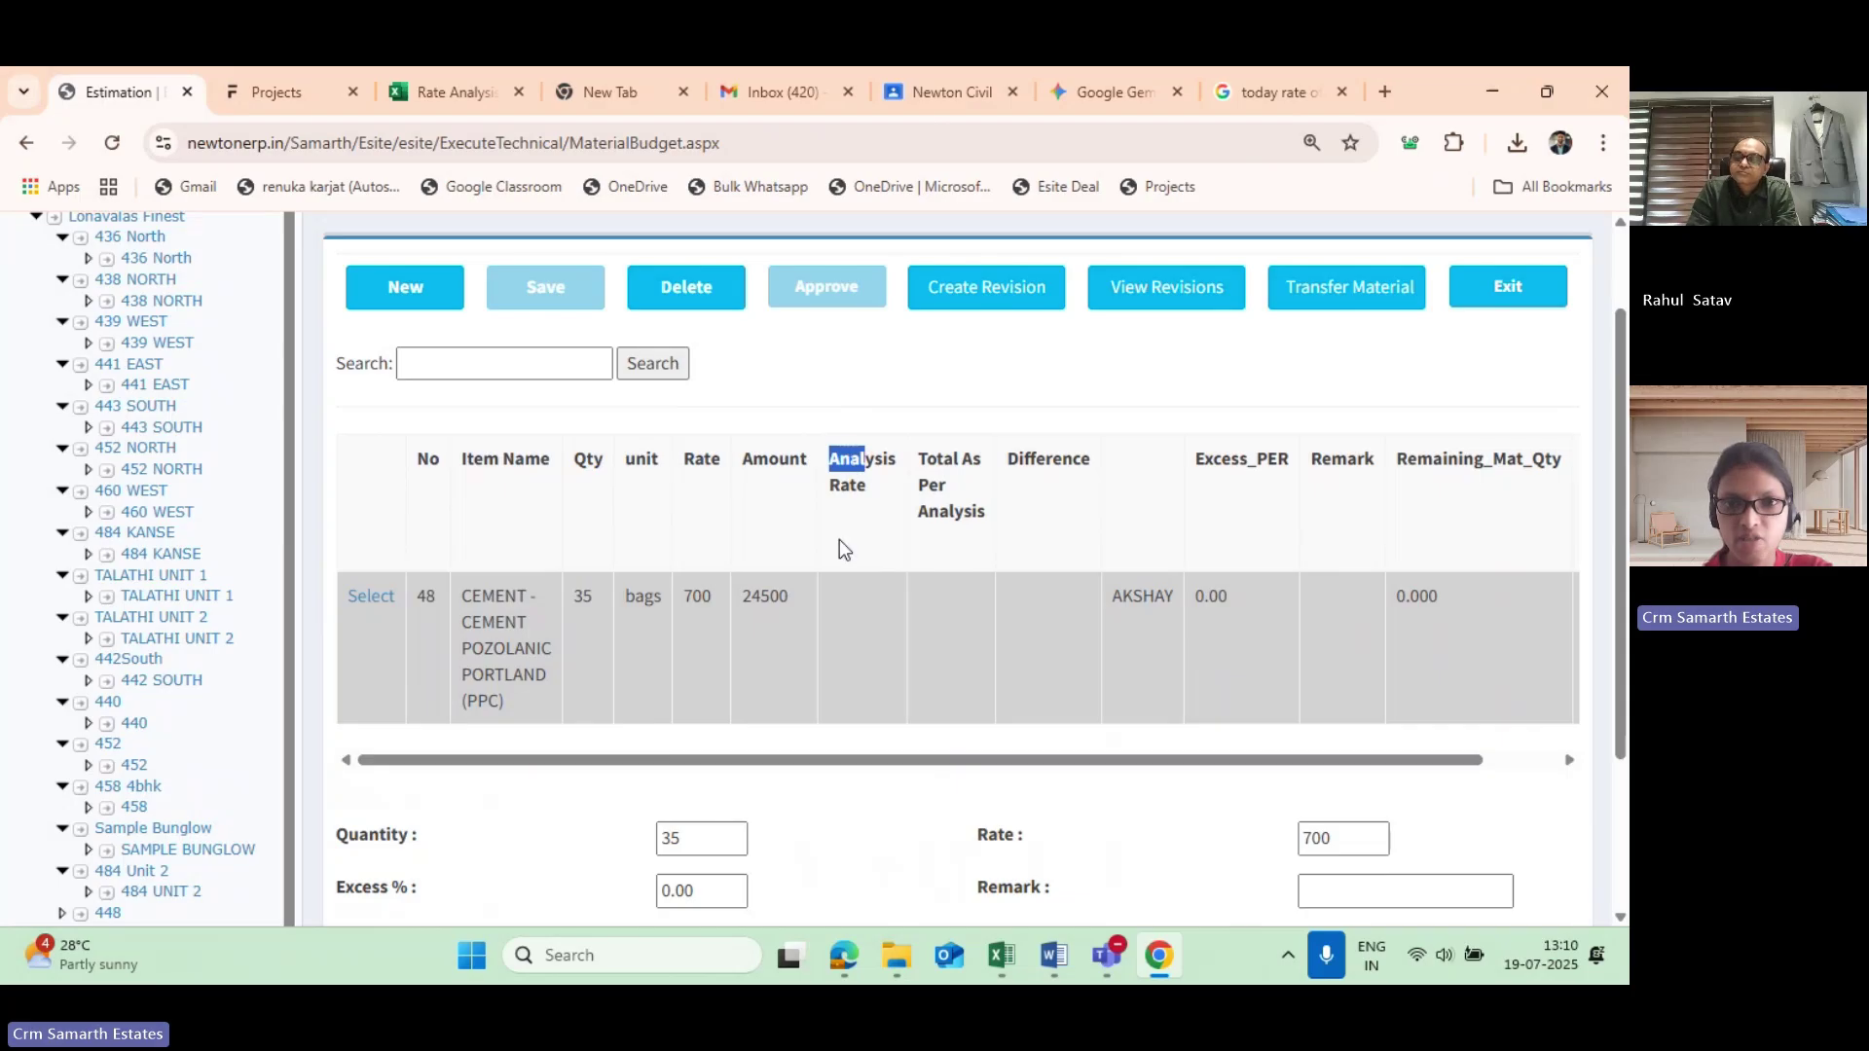
click(862, 579)
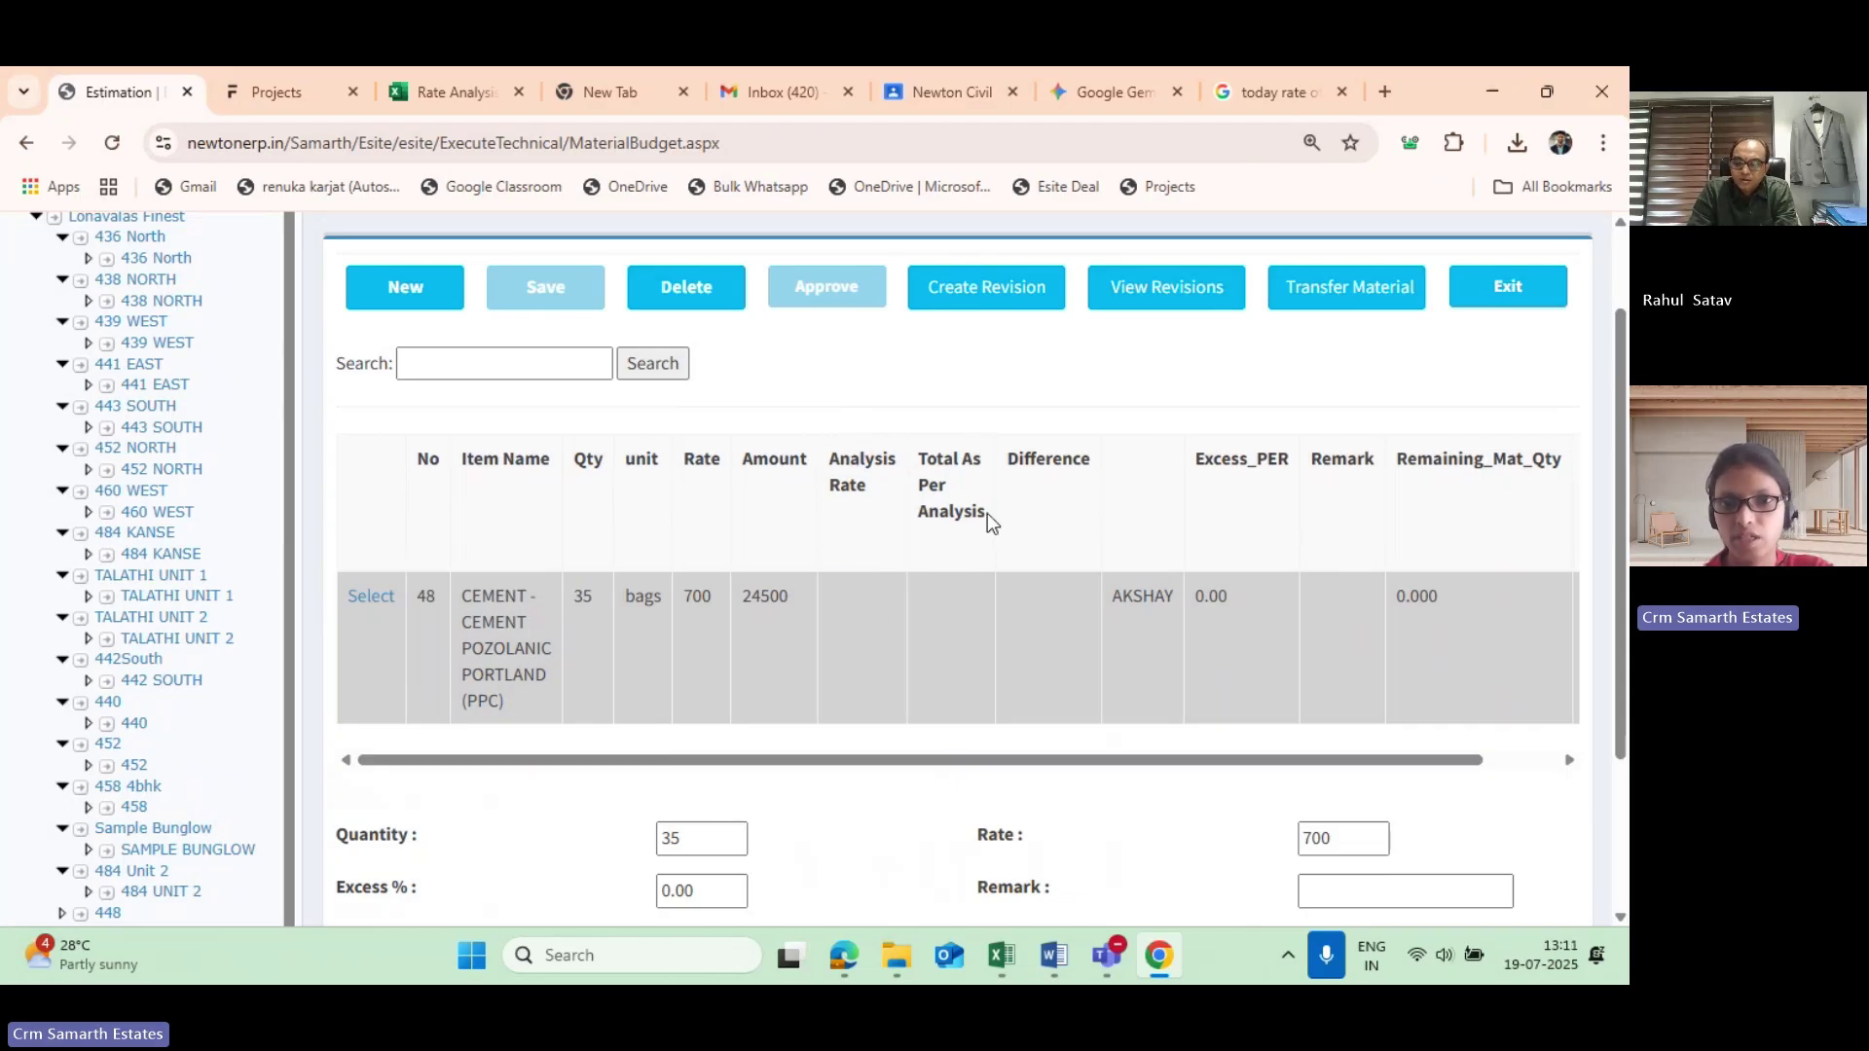
double_click(931, 484)
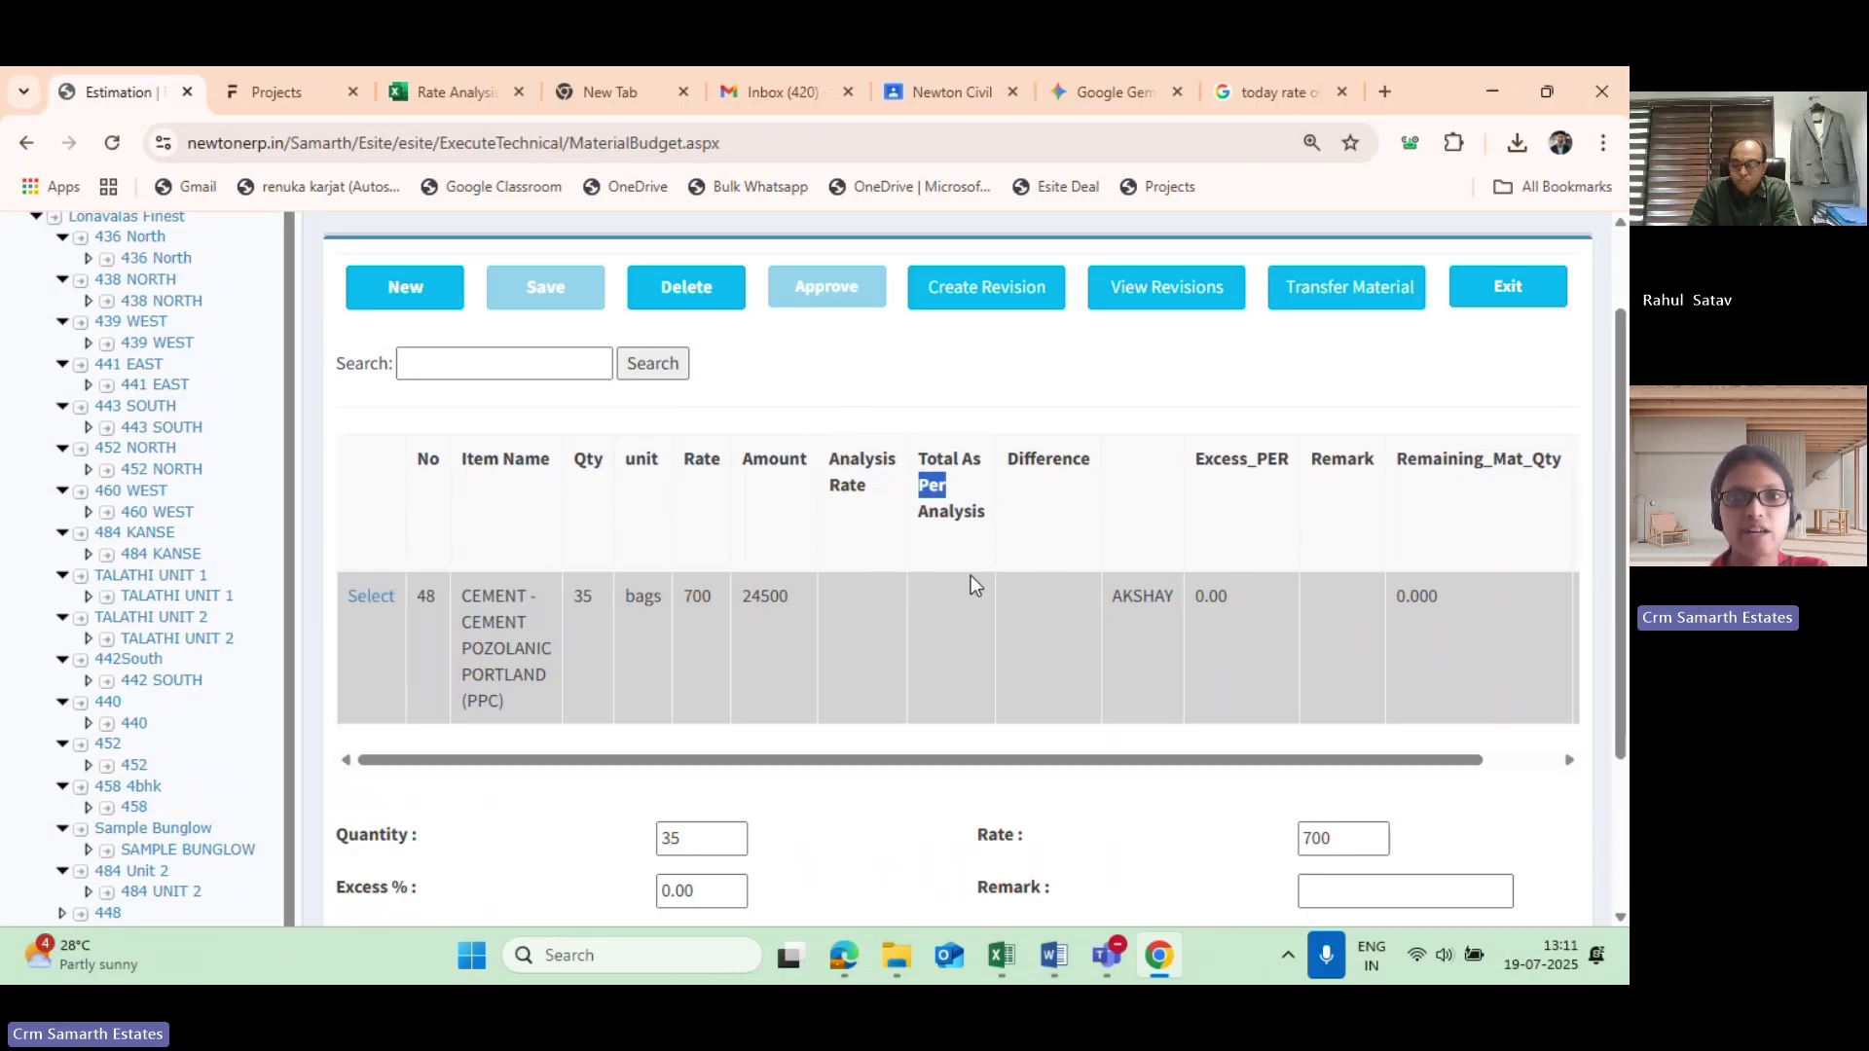
click(925, 598)
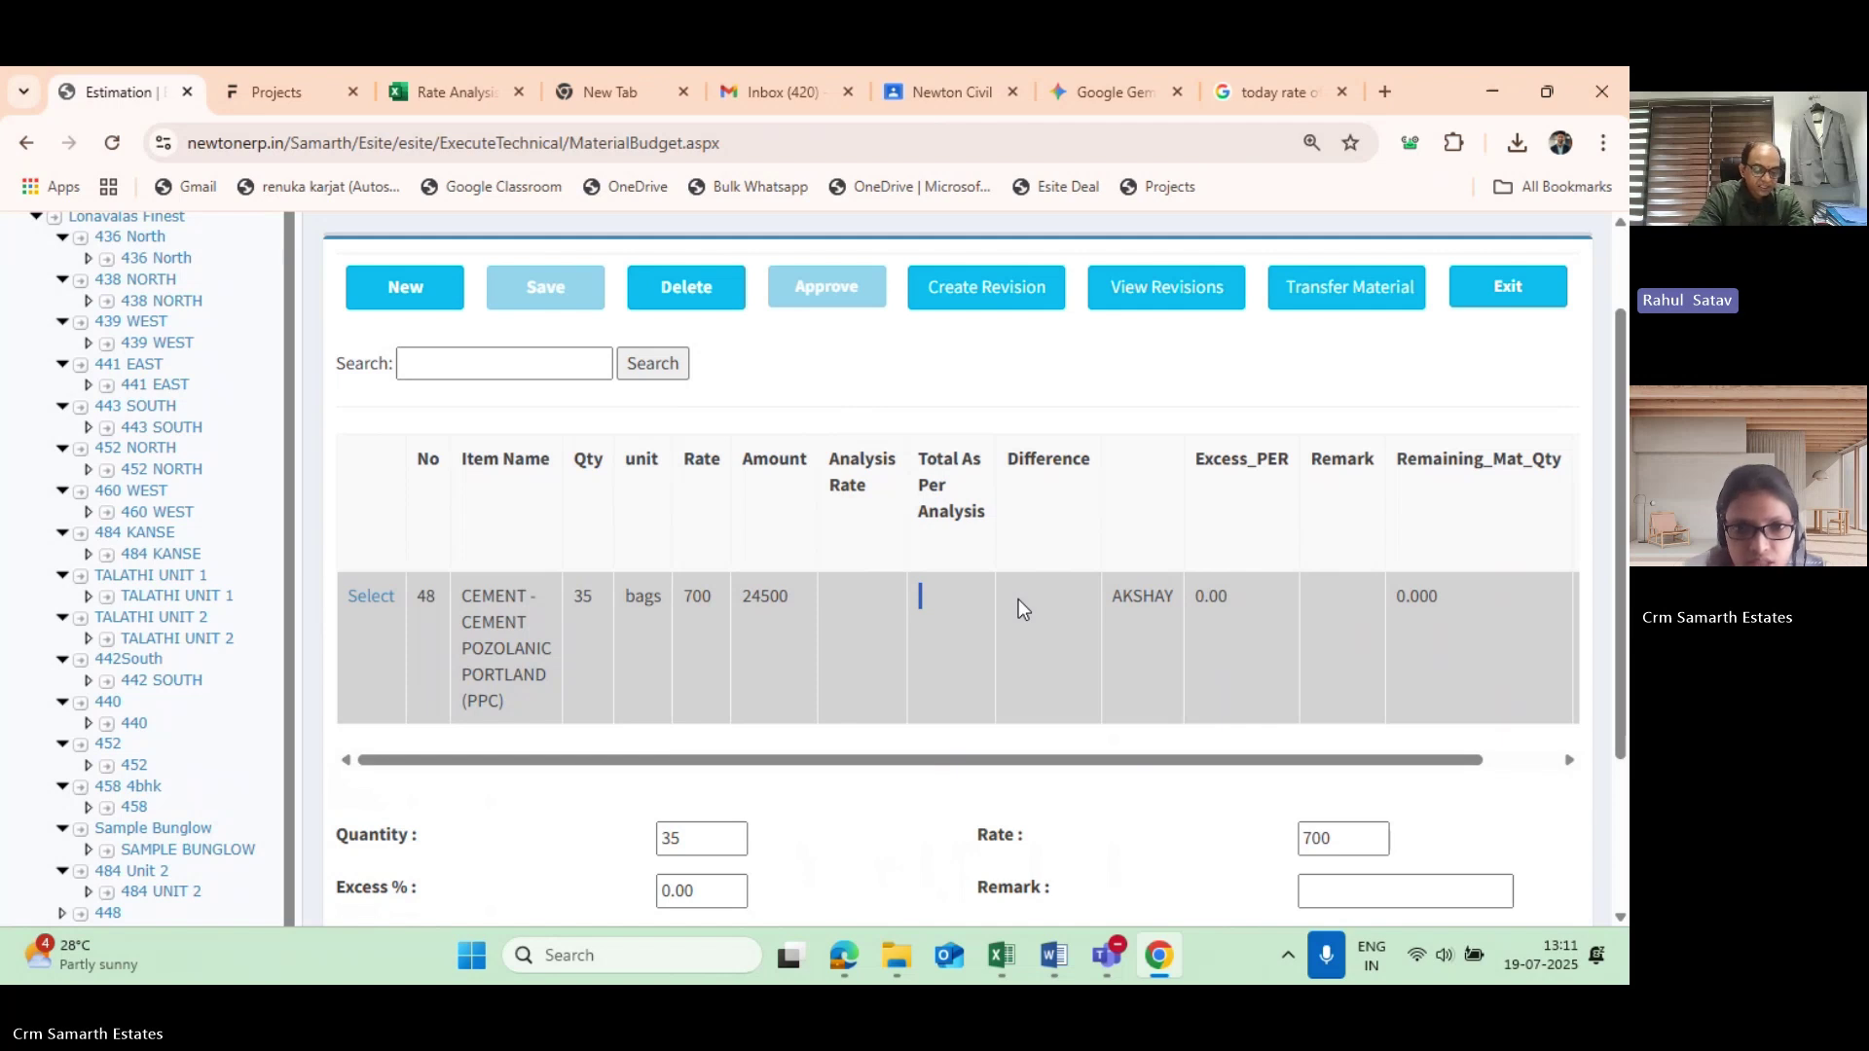
scroll(1019, 598, up, 2)
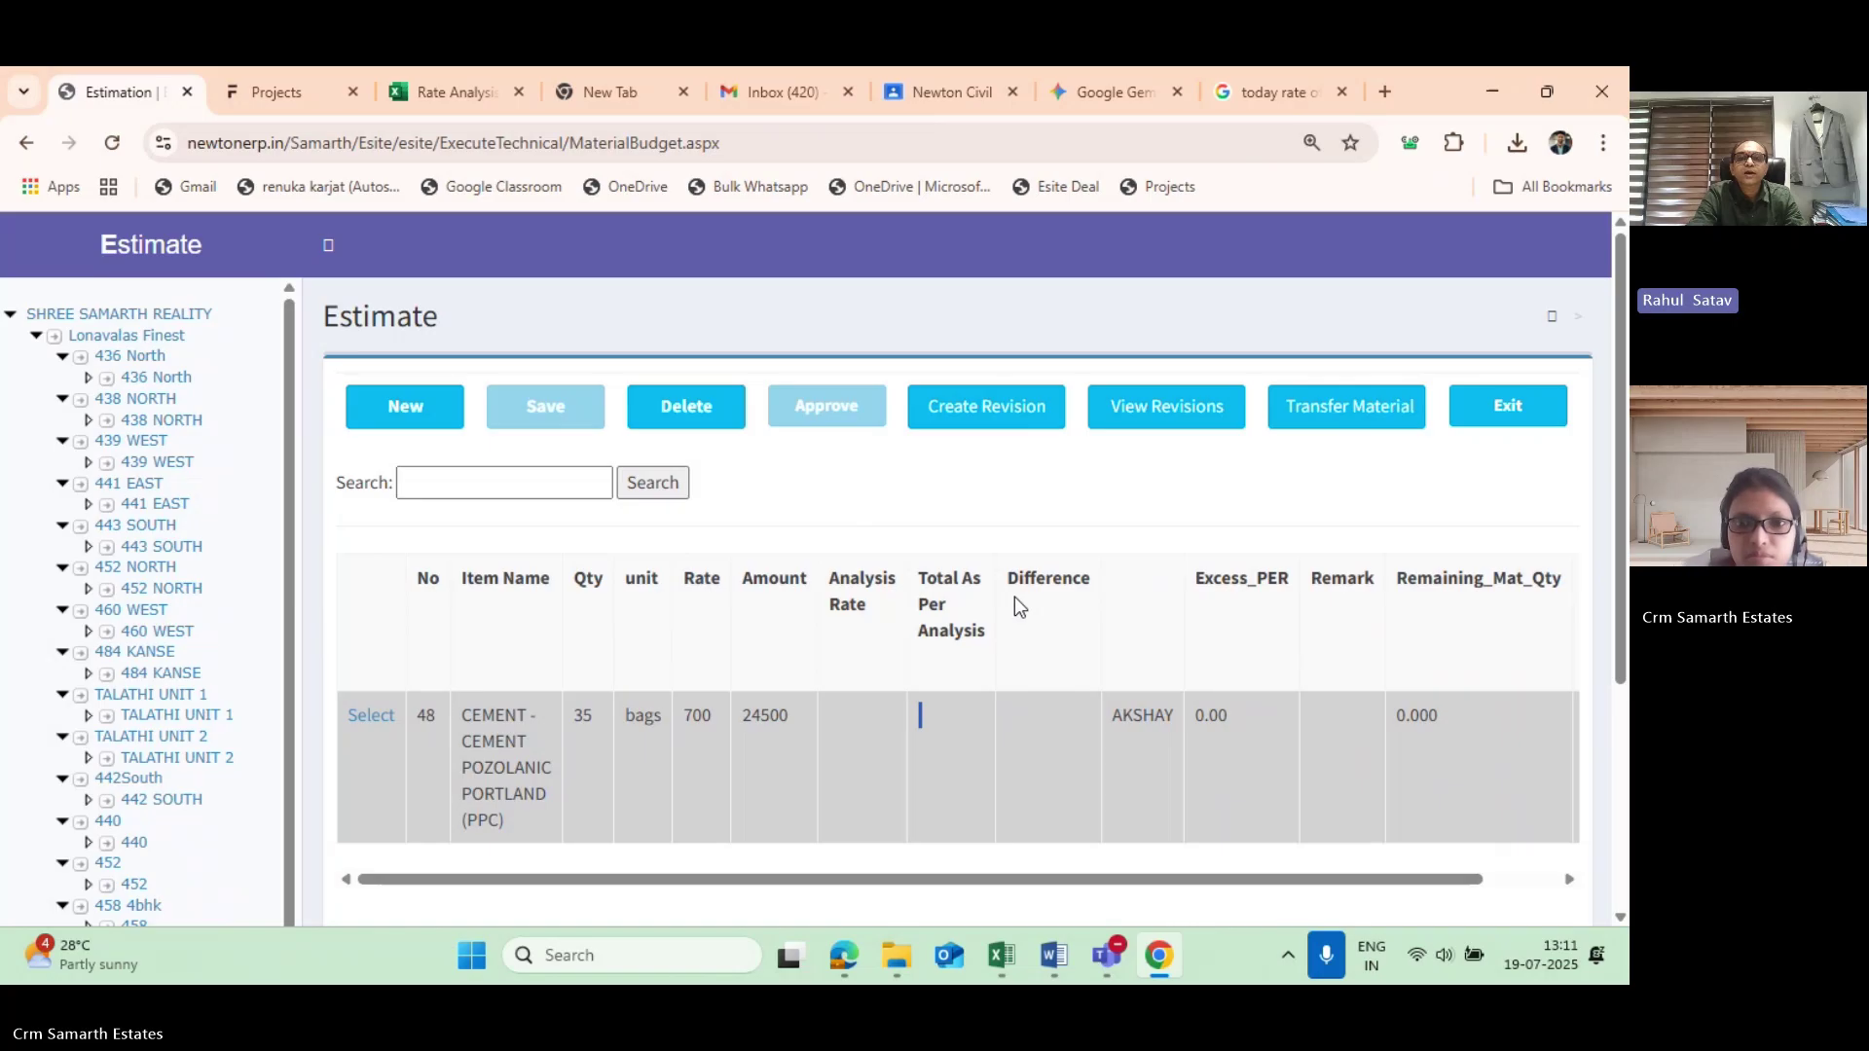
scroll(1224, 638, down, 2)
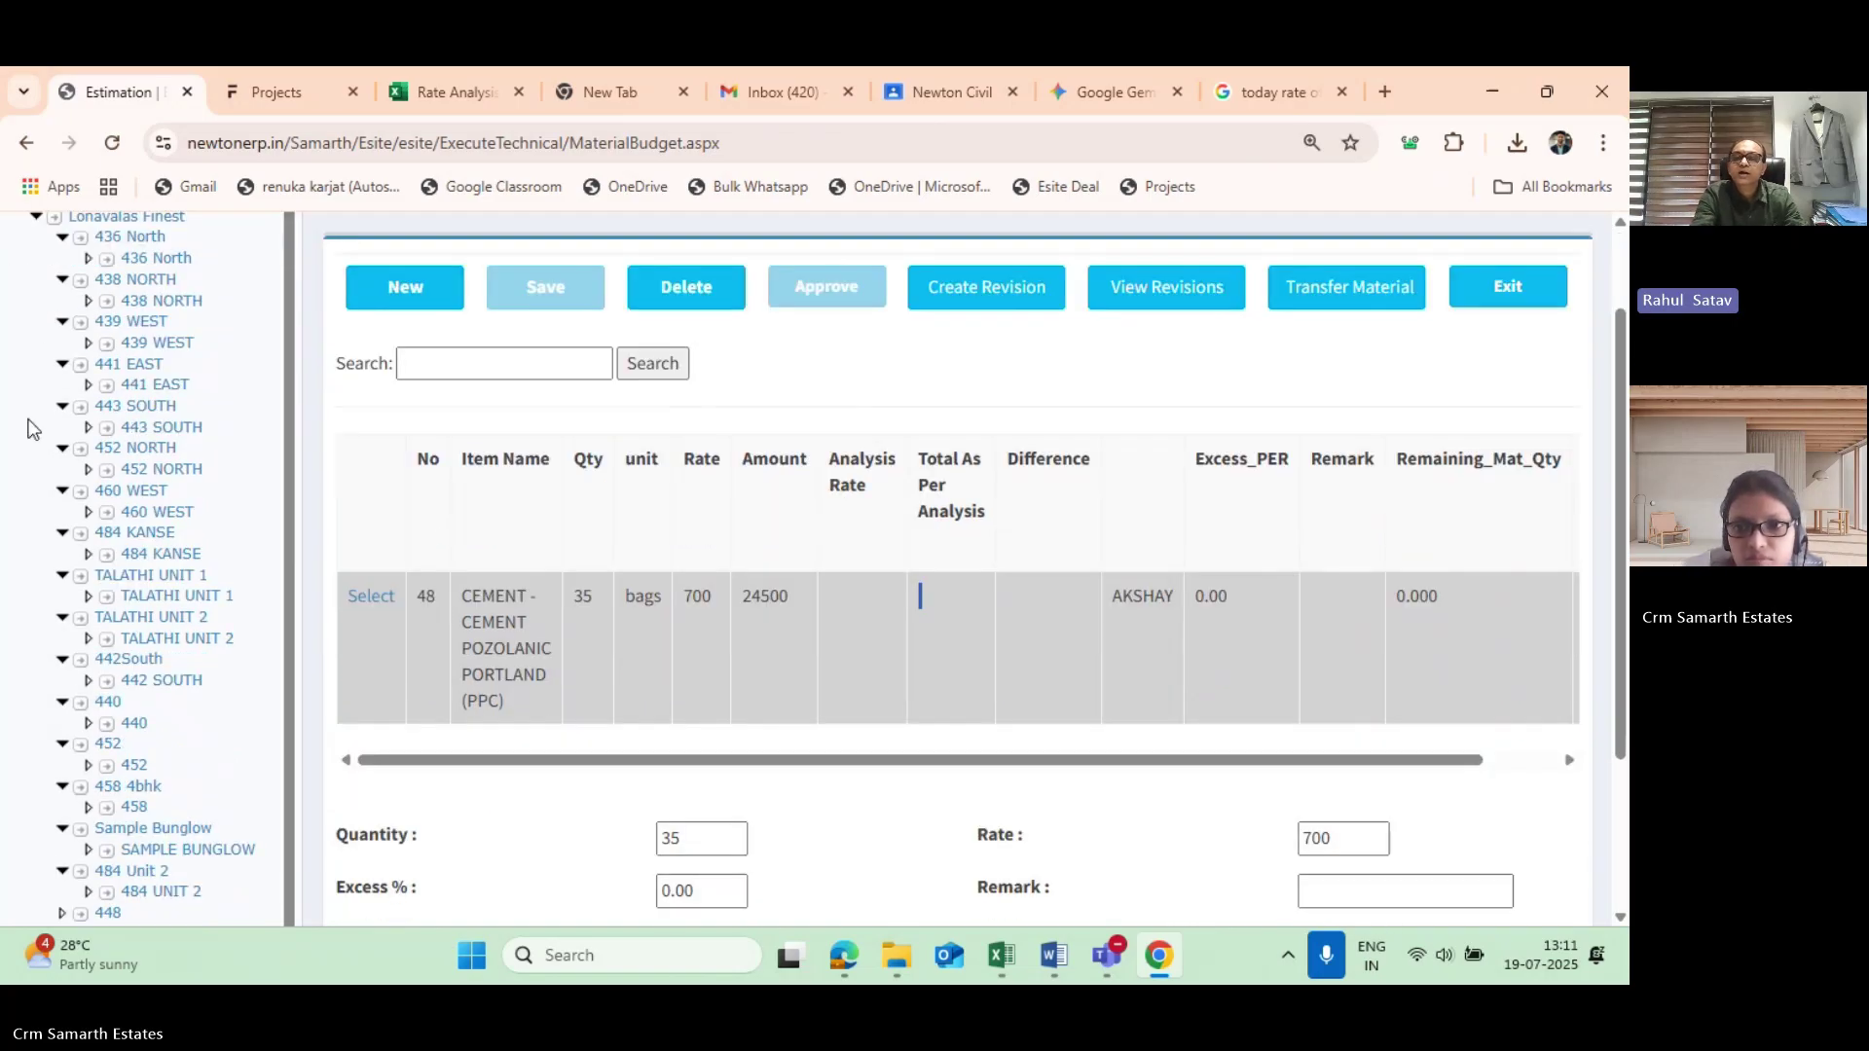
Try to mark the cement row for approval.
drag(1055, 768, 1200, 777)
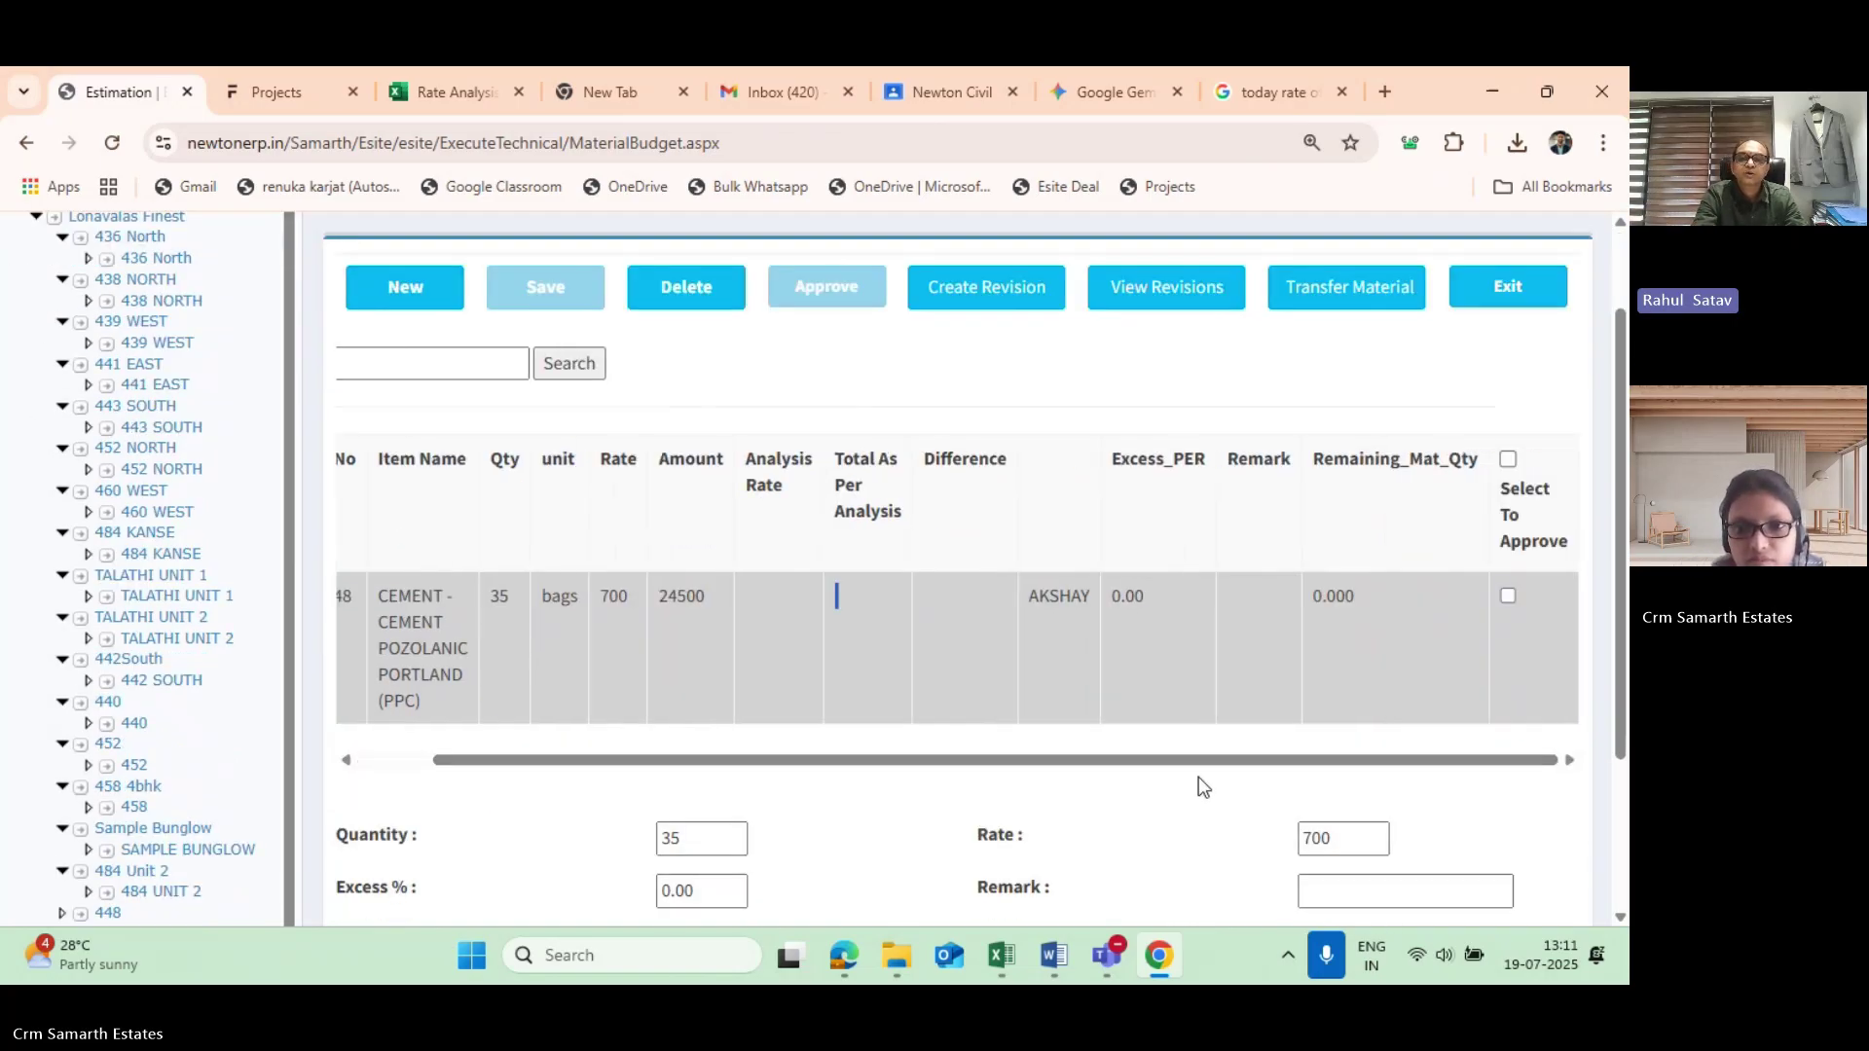
click(1508, 597)
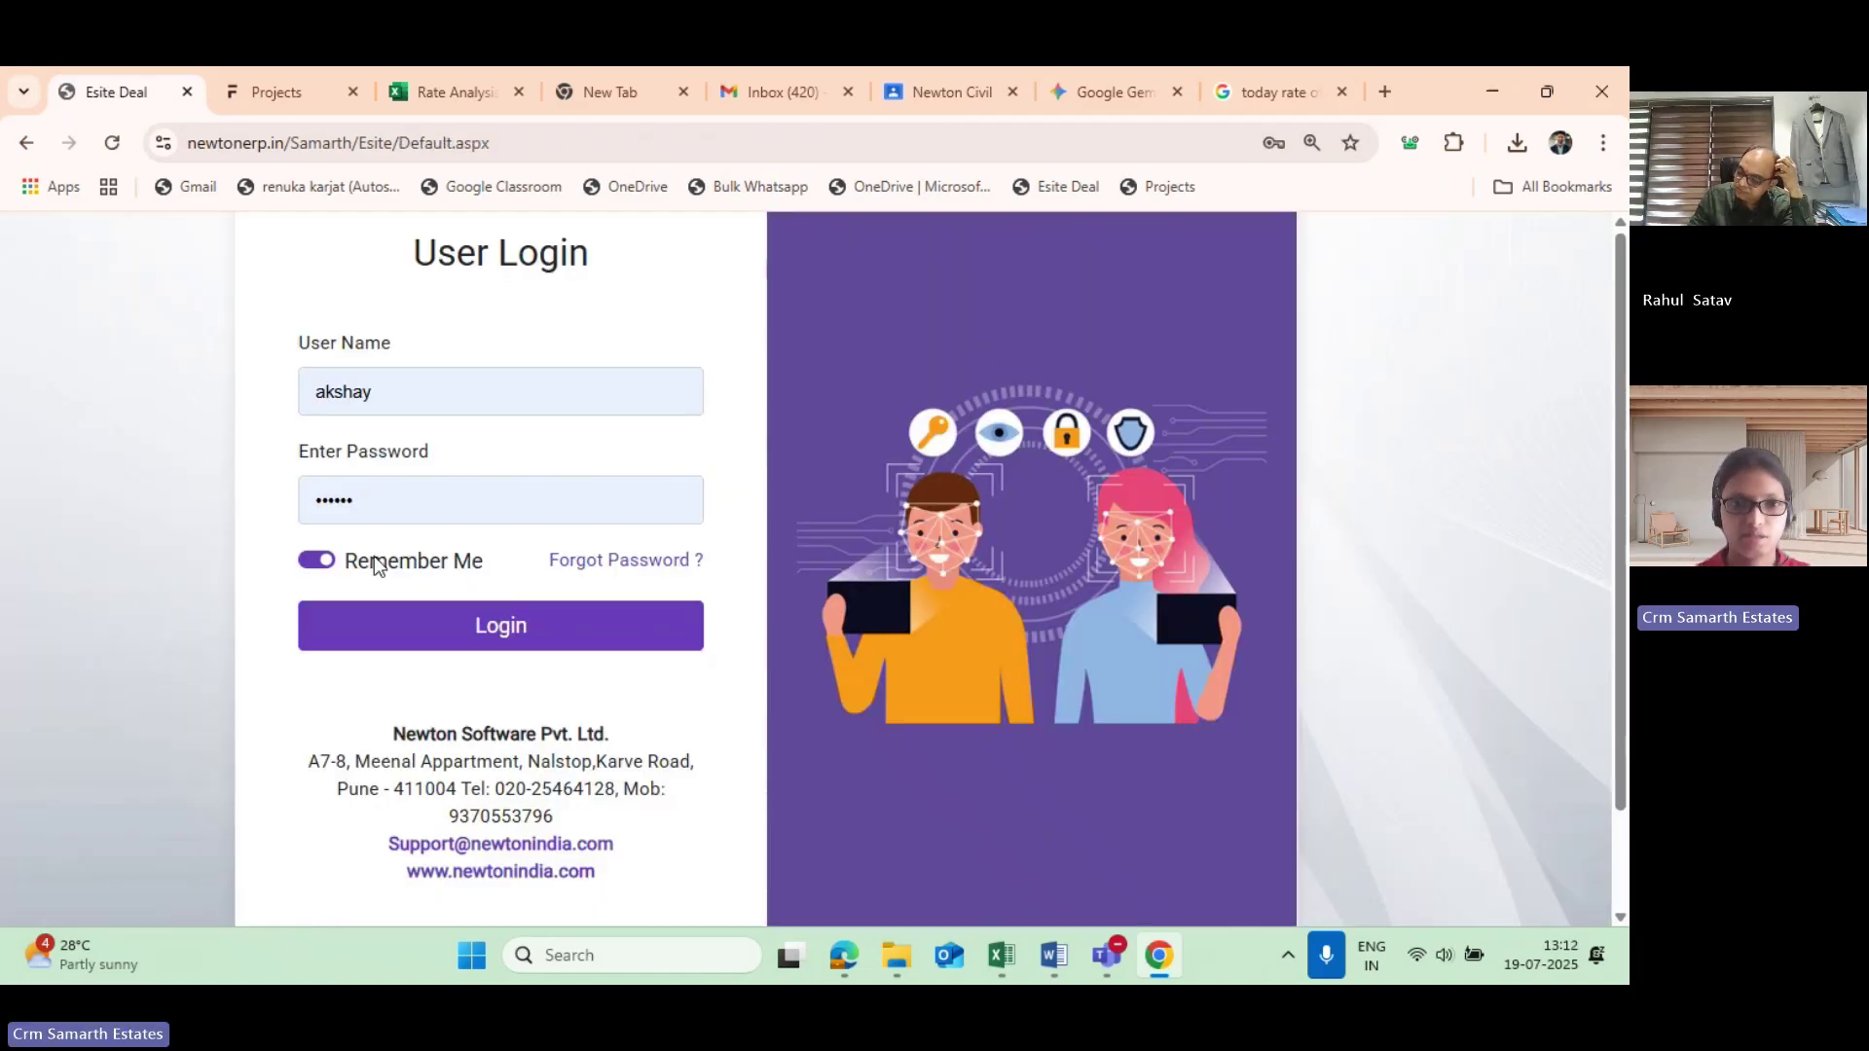
Log back in with the saved credentials and dismiss the password warning and the Pending Tasks notice.
click(472, 632)
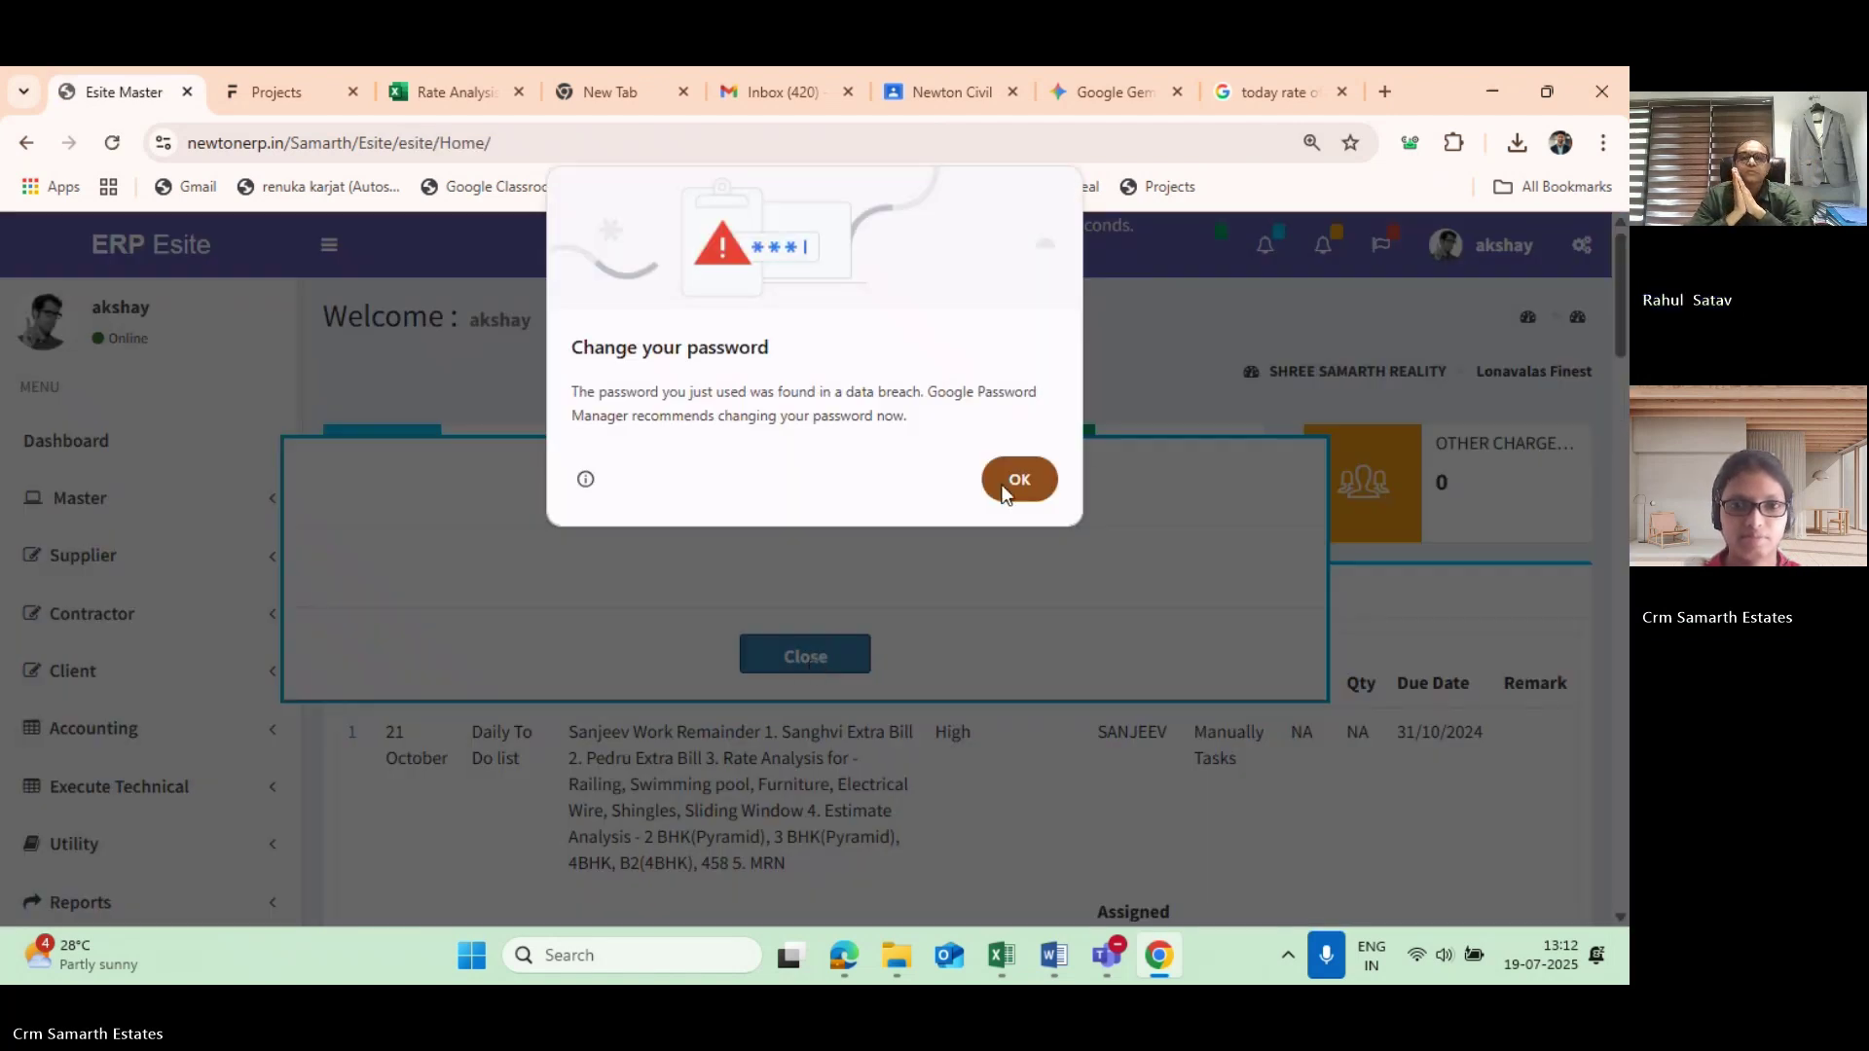
click(1012, 487)
click(823, 646)
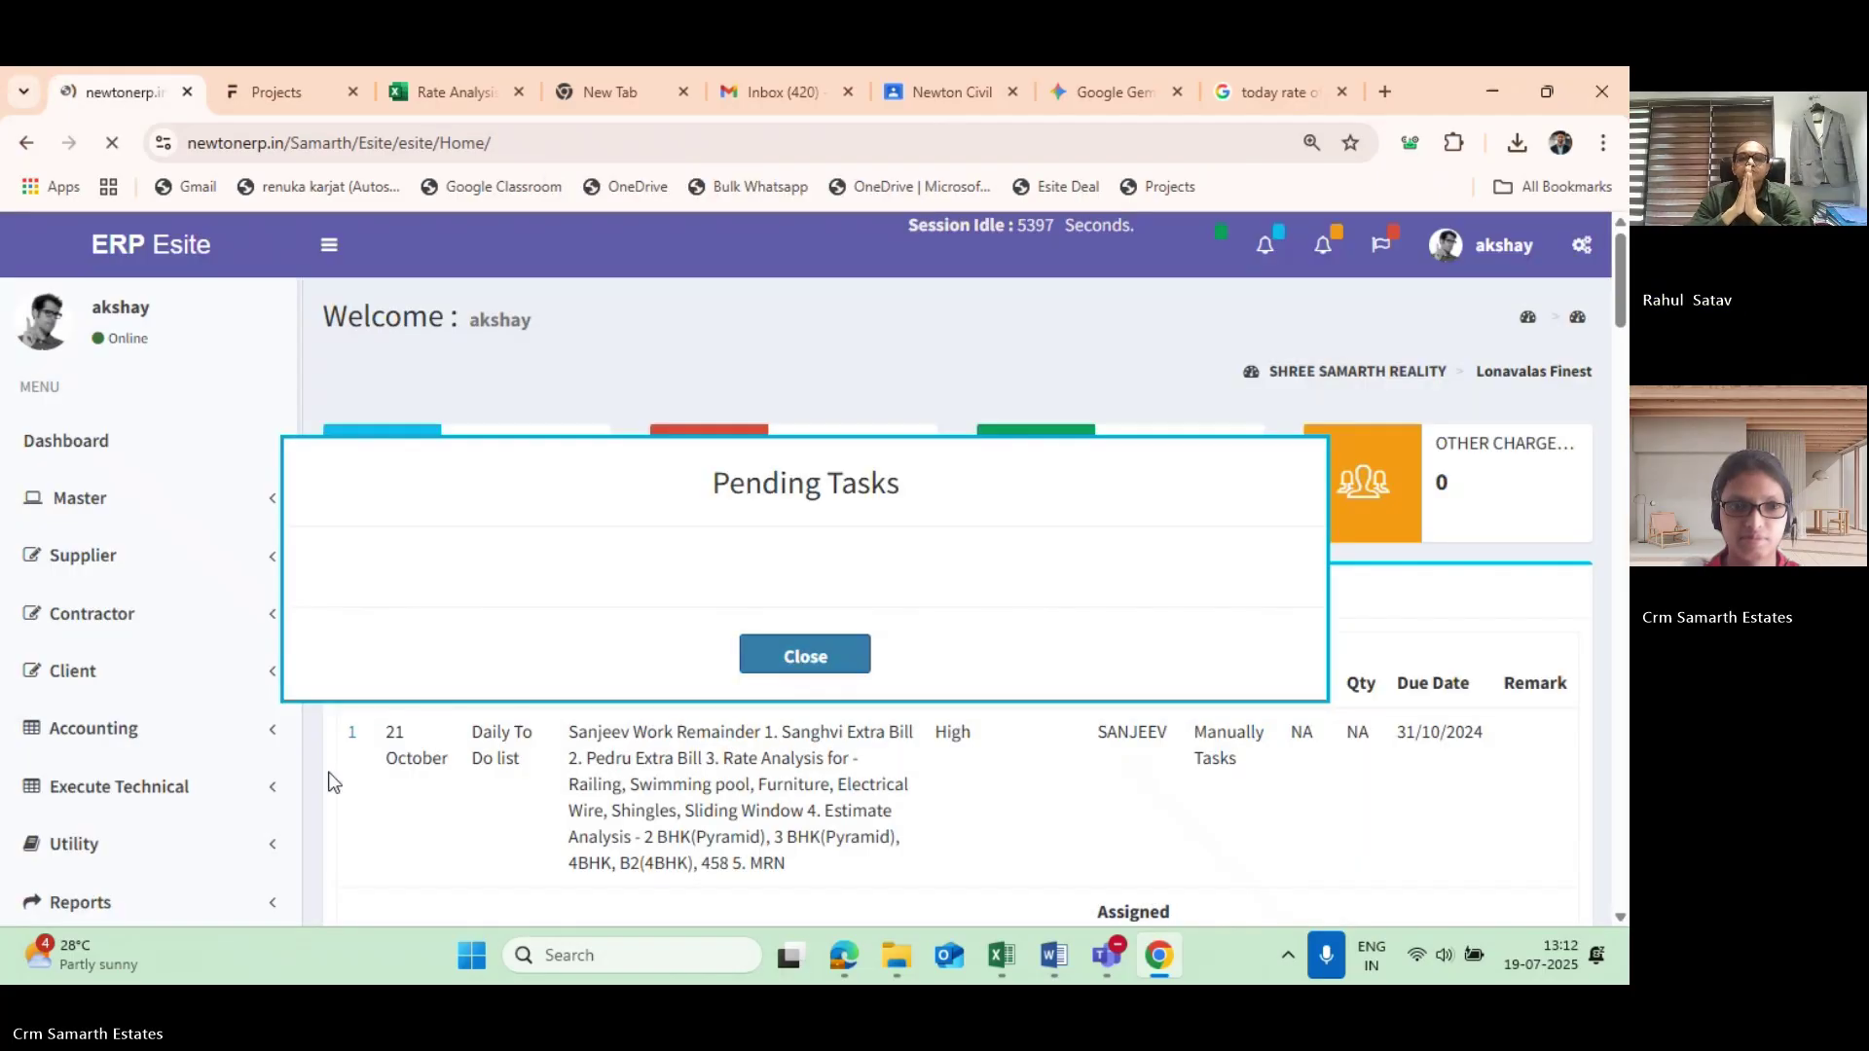
Open the Create Estimate (Material) page from the Execute Technical section.
scroll(97, 779, down, 3)
click(146, 796)
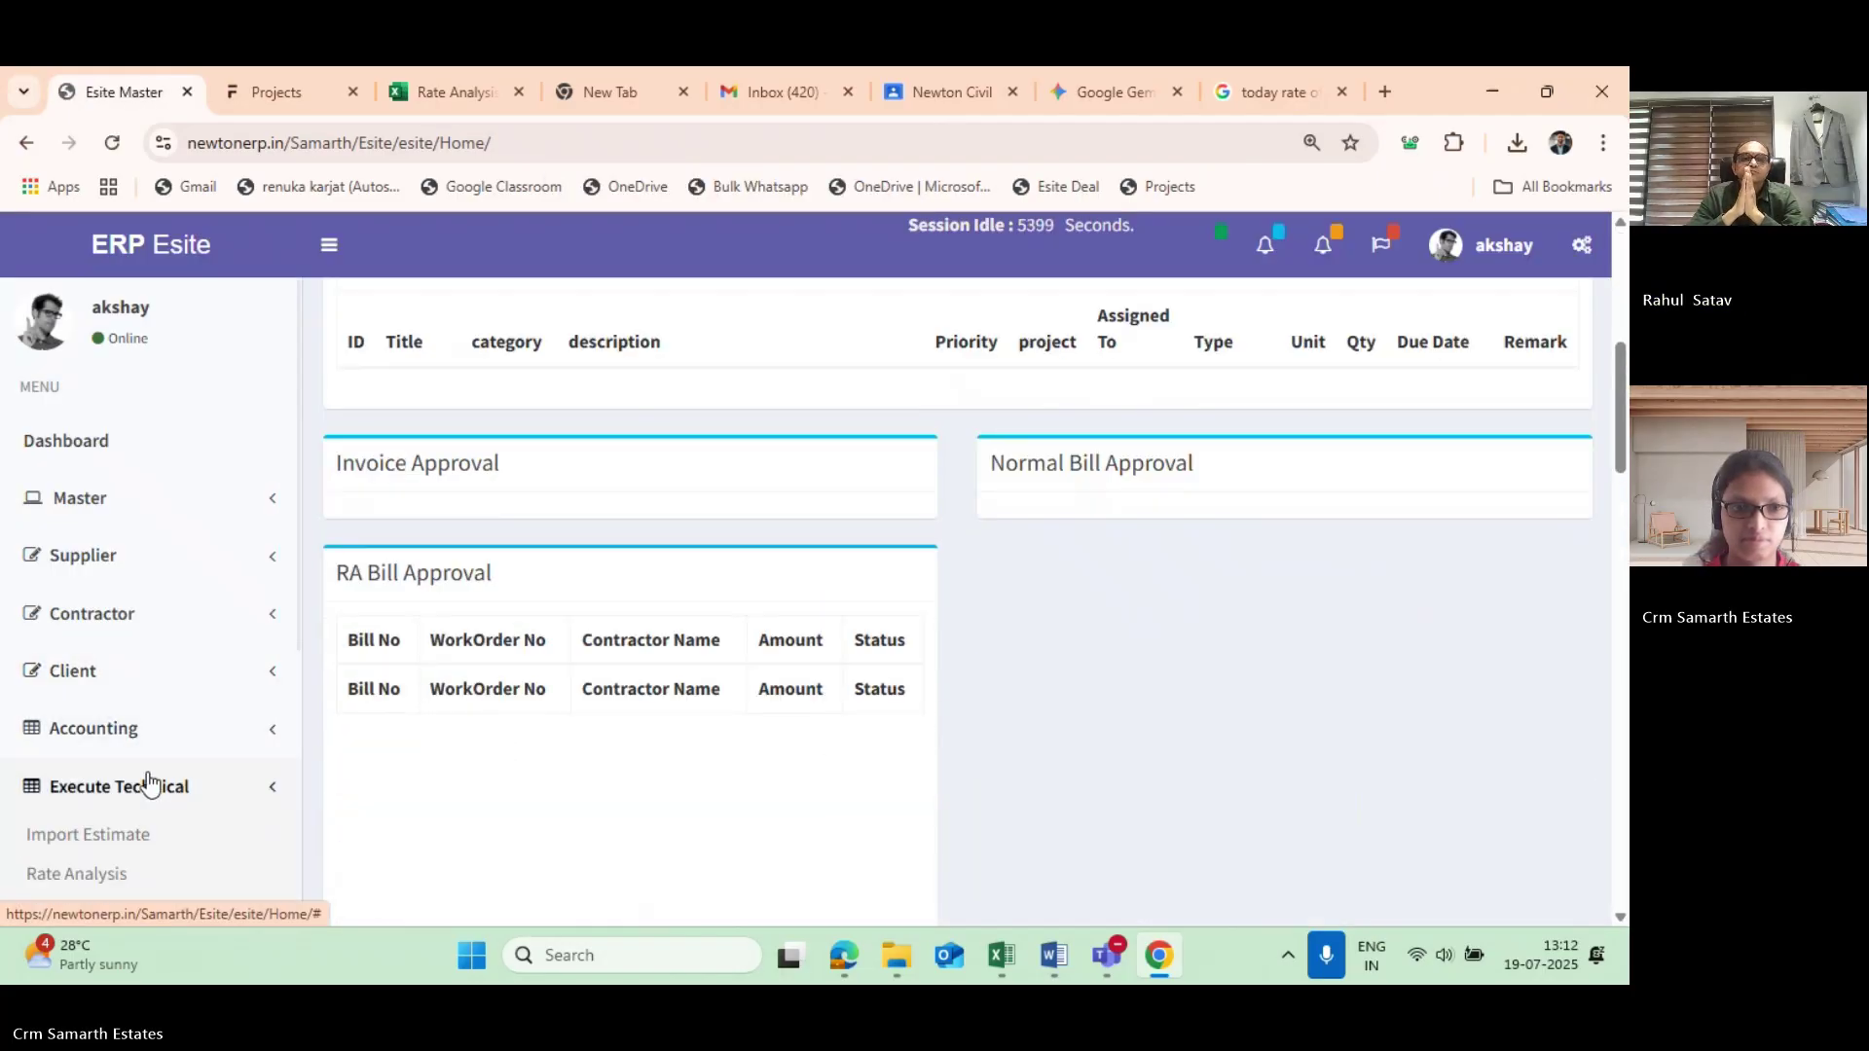
scroll(151, 793, down, 10)
scroll(207, 854, down, 15)
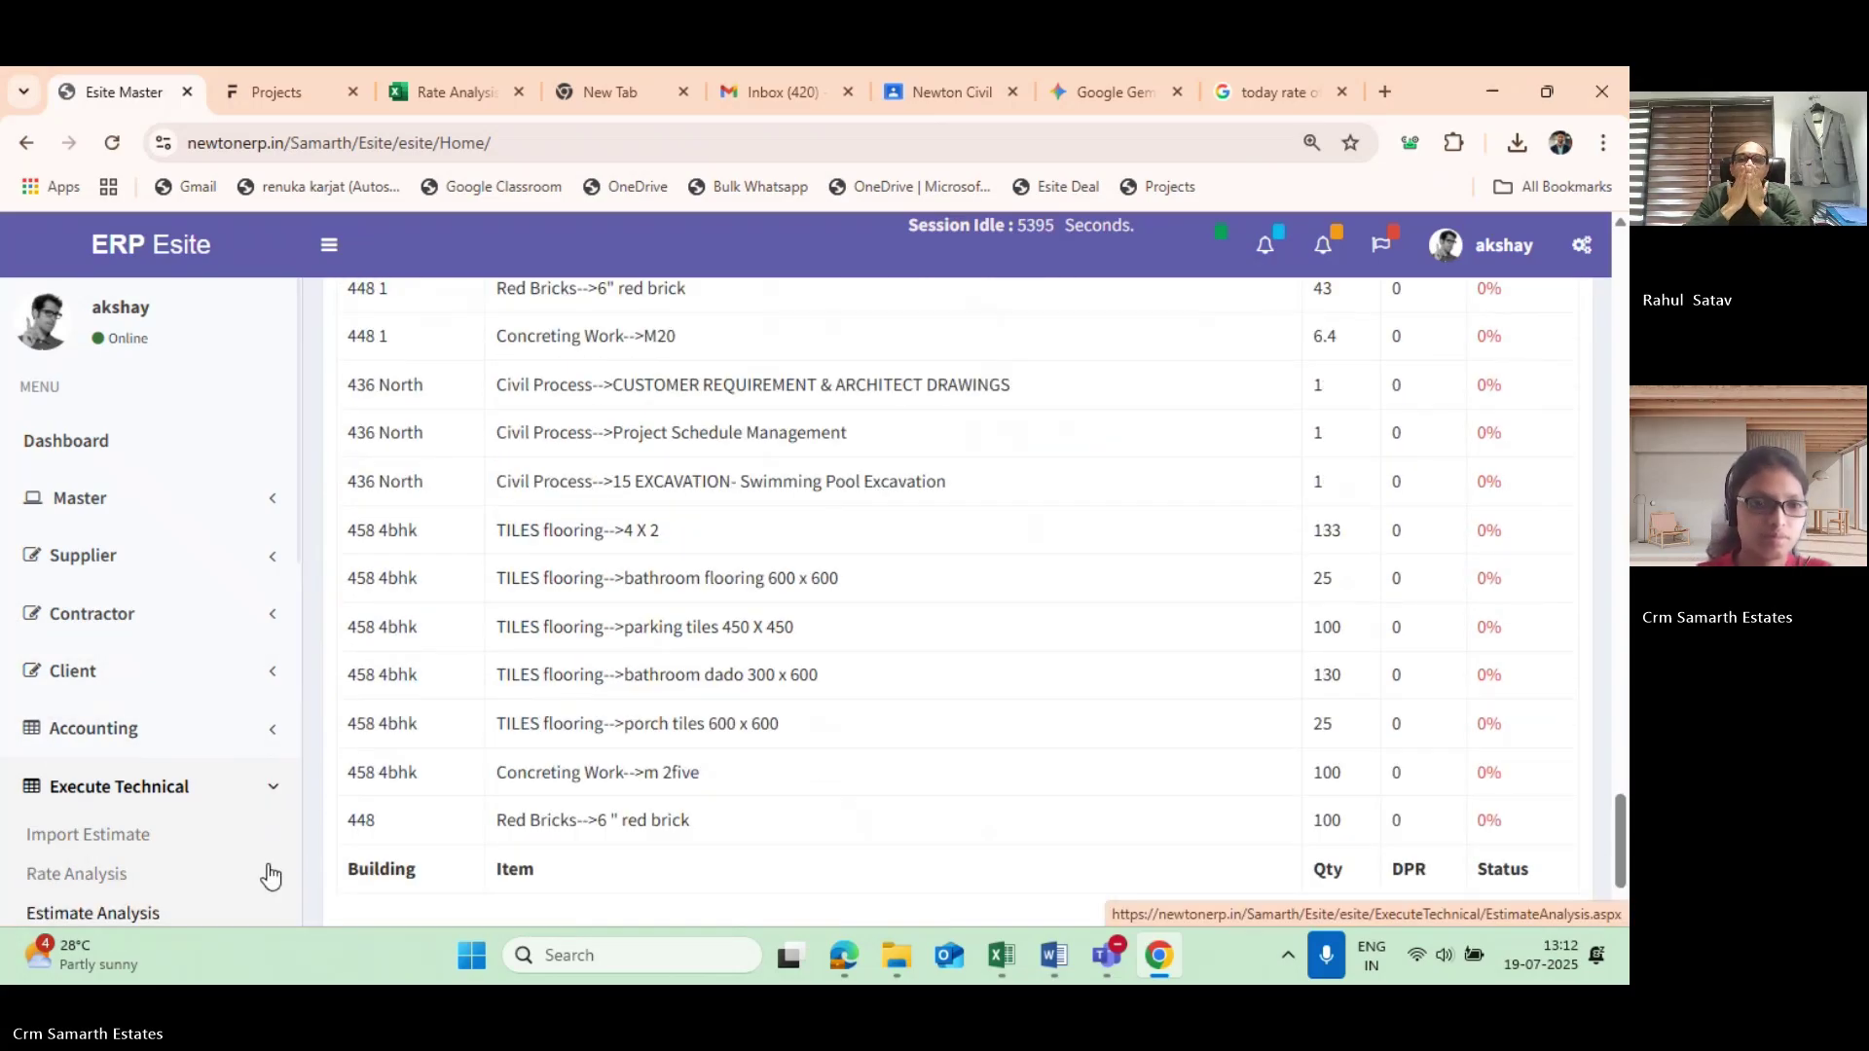
scroll(269, 871, down, 4)
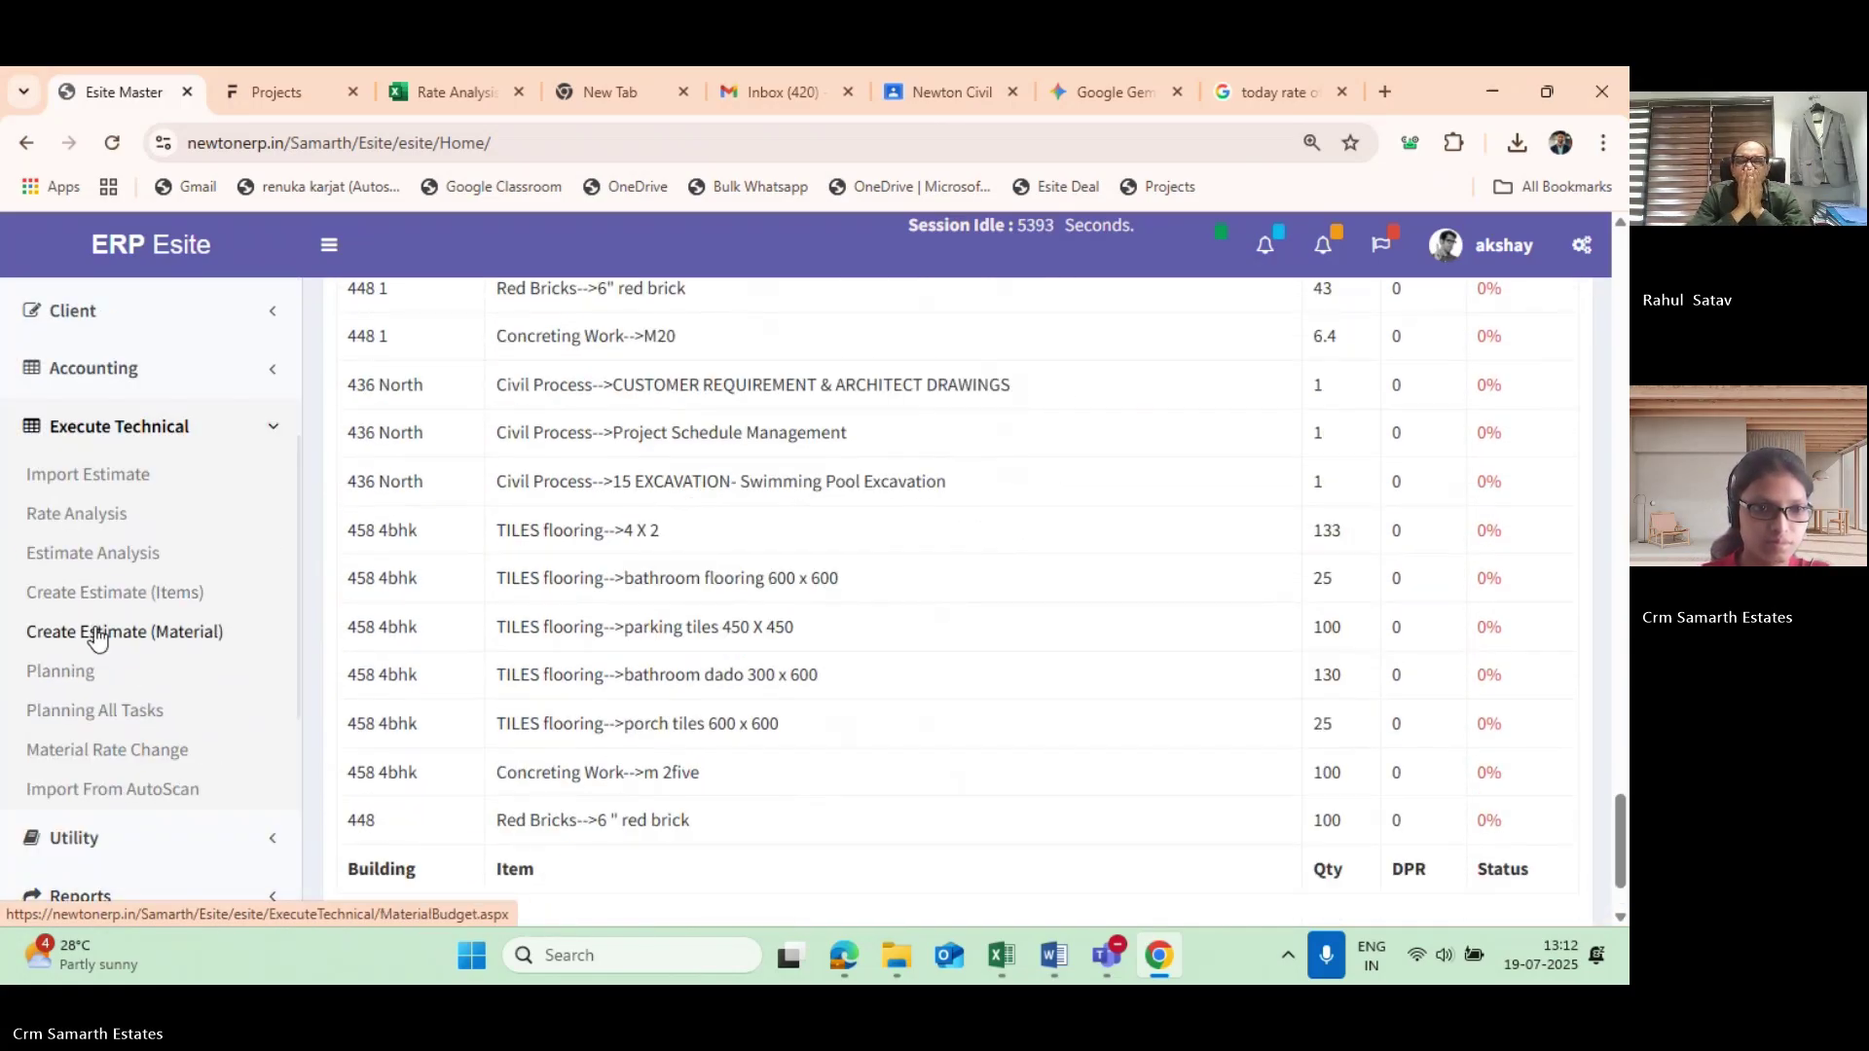
click(92, 633)
Select the FIRST FLOOR of building 450 A and open its CEMENT POZOLANIC PORTLAND (PPC) row for editing.
scroll(15, 837, down, 4)
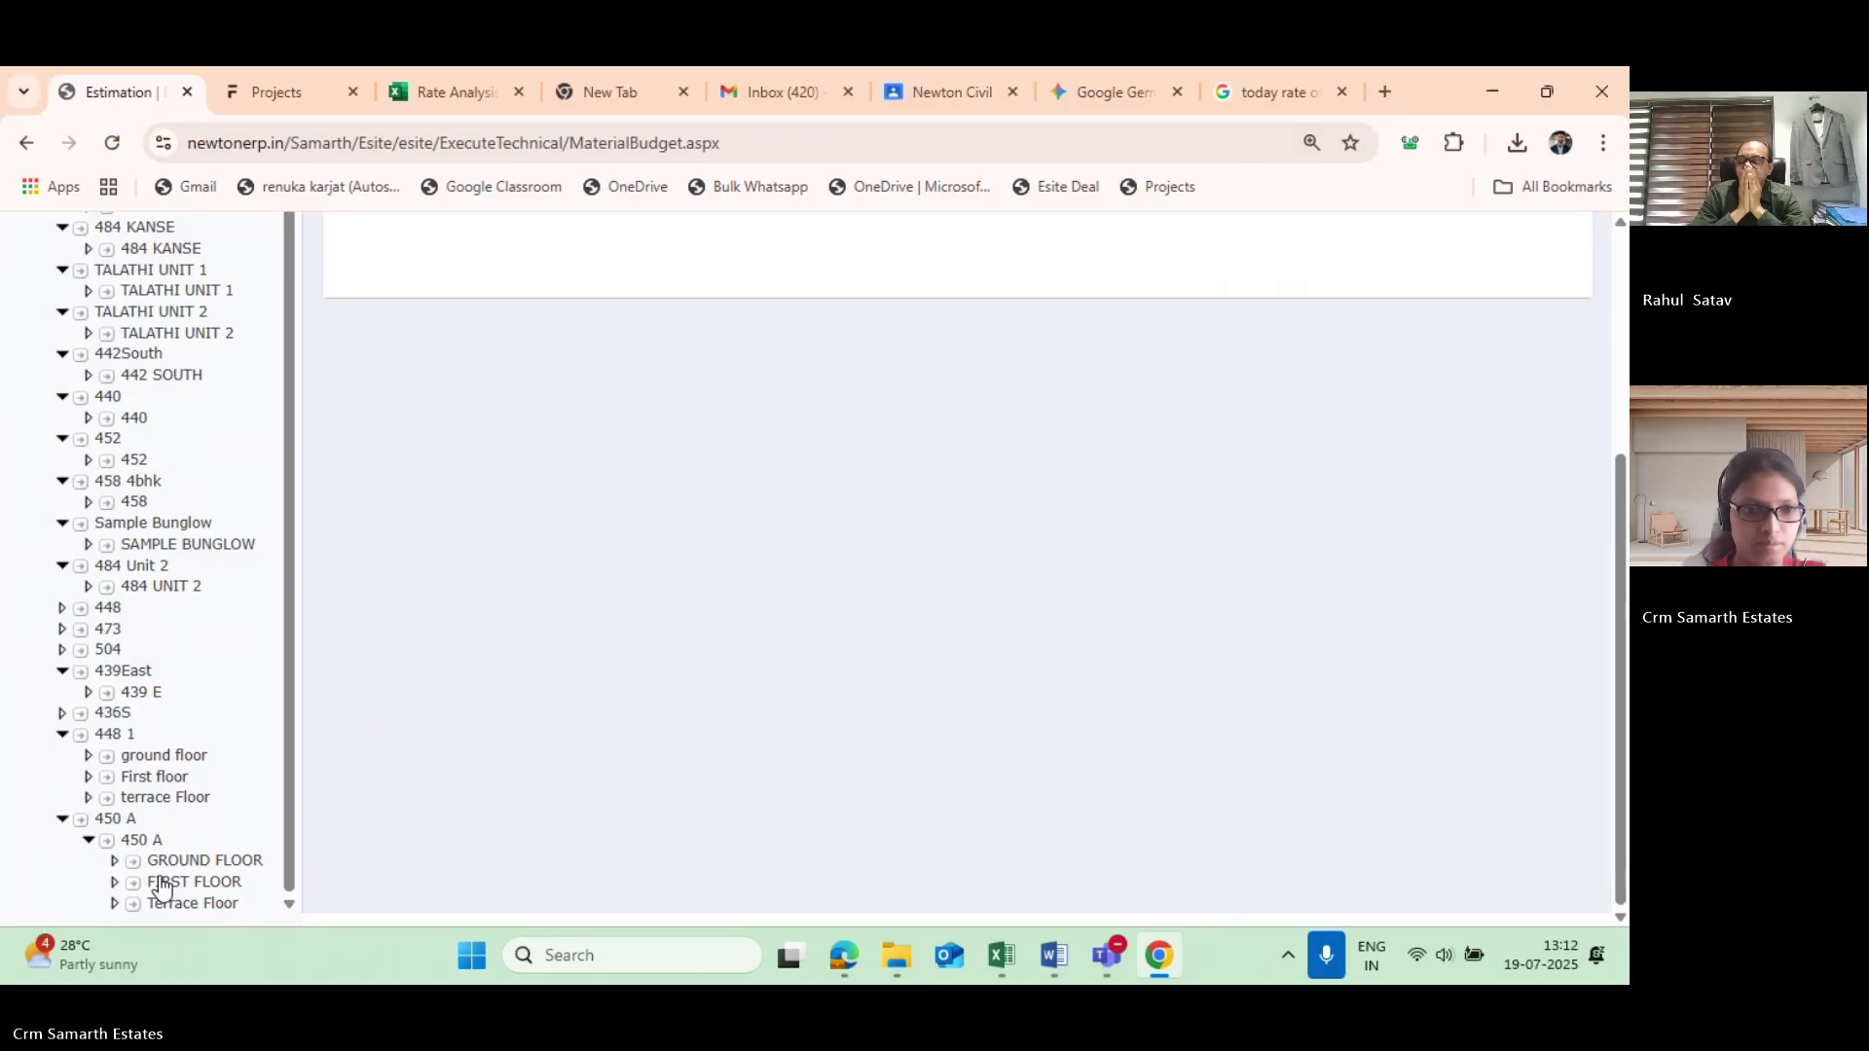
click(195, 882)
scroll(1024, 487, up, 1)
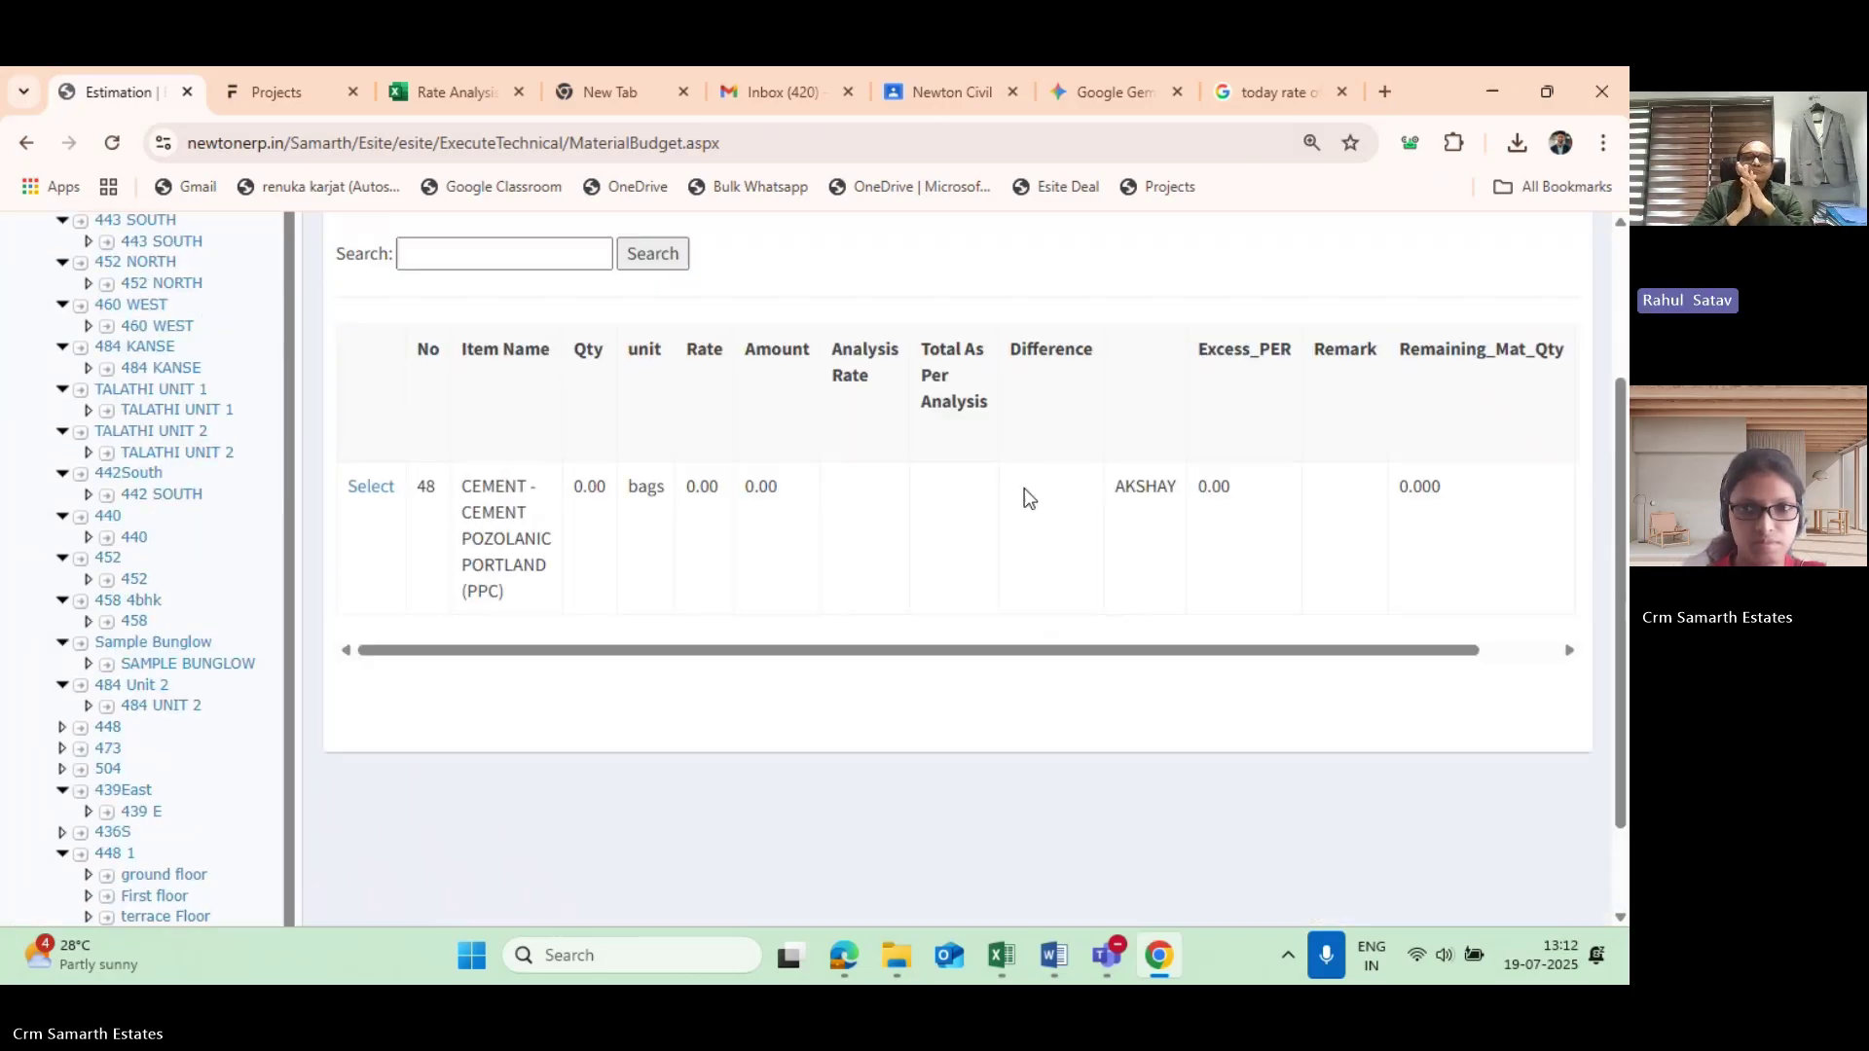
click(371, 487)
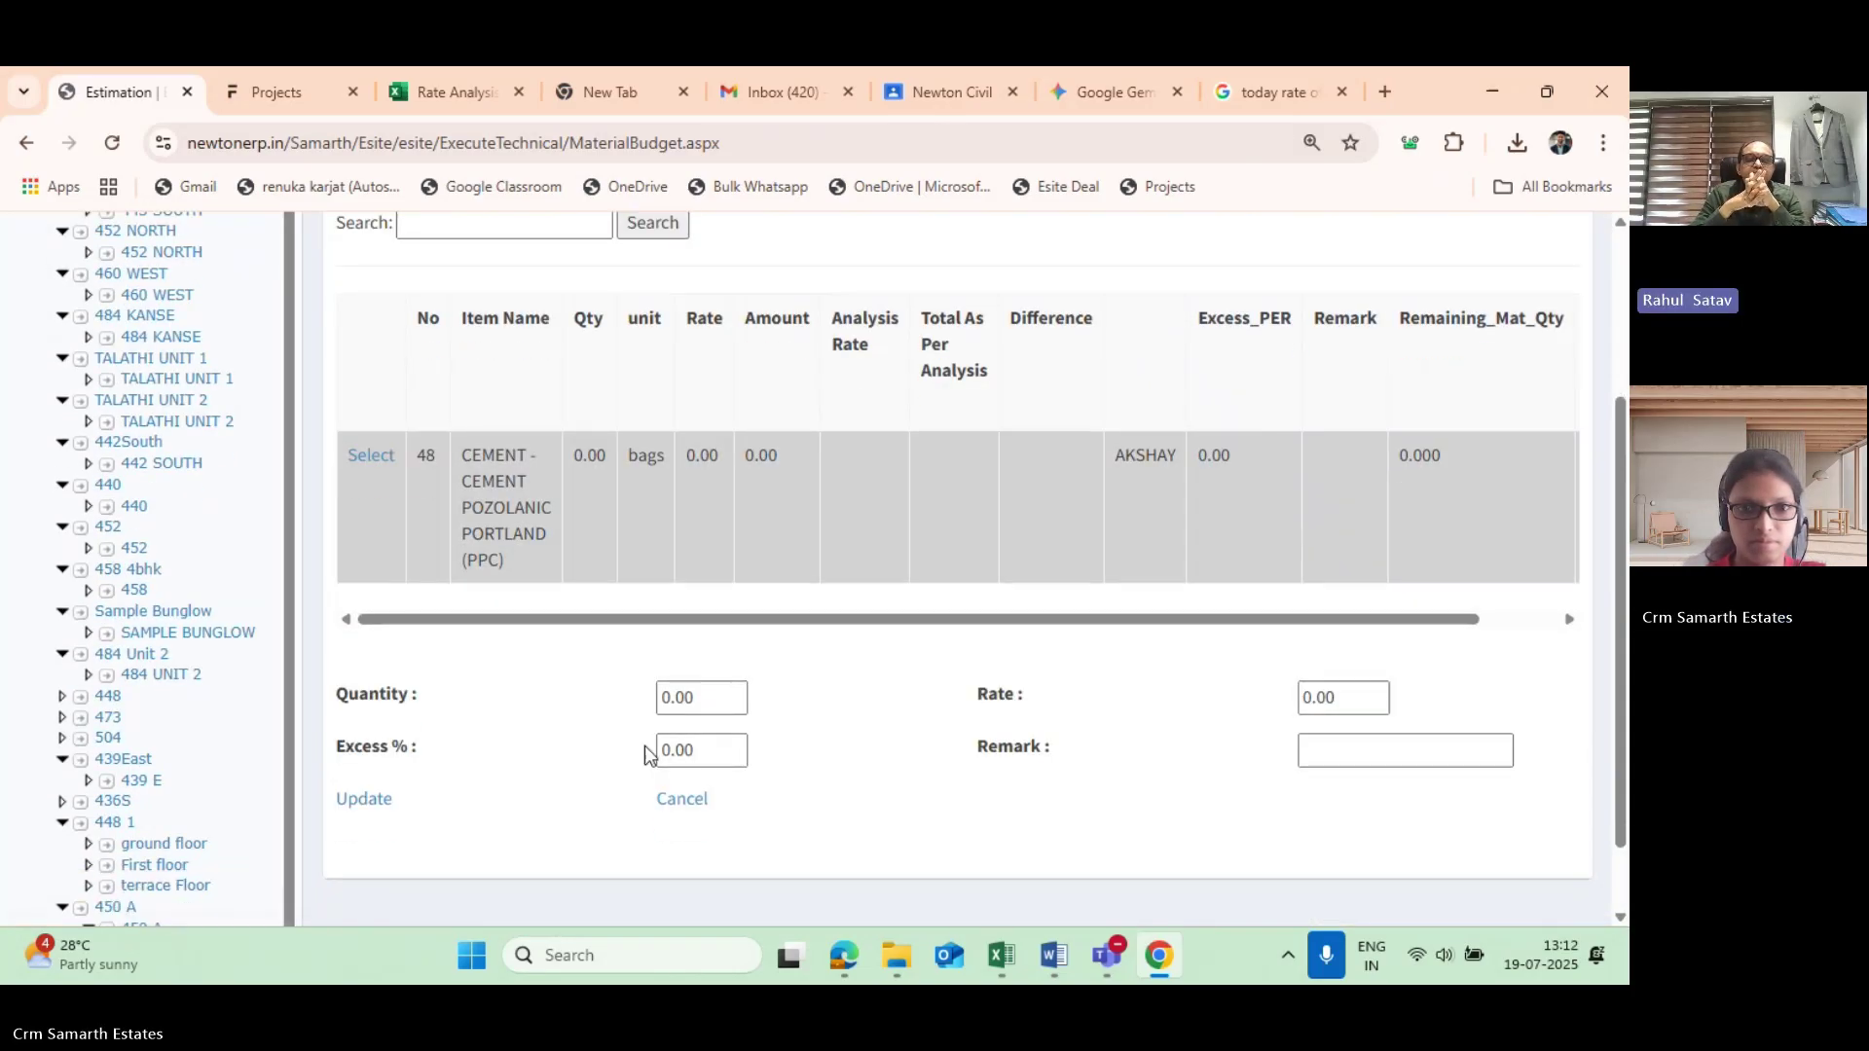
Update the cement row with a quantity of 35 bags and a rate of 700.
scroll(646, 751, down, 1)
double_click(718, 618)
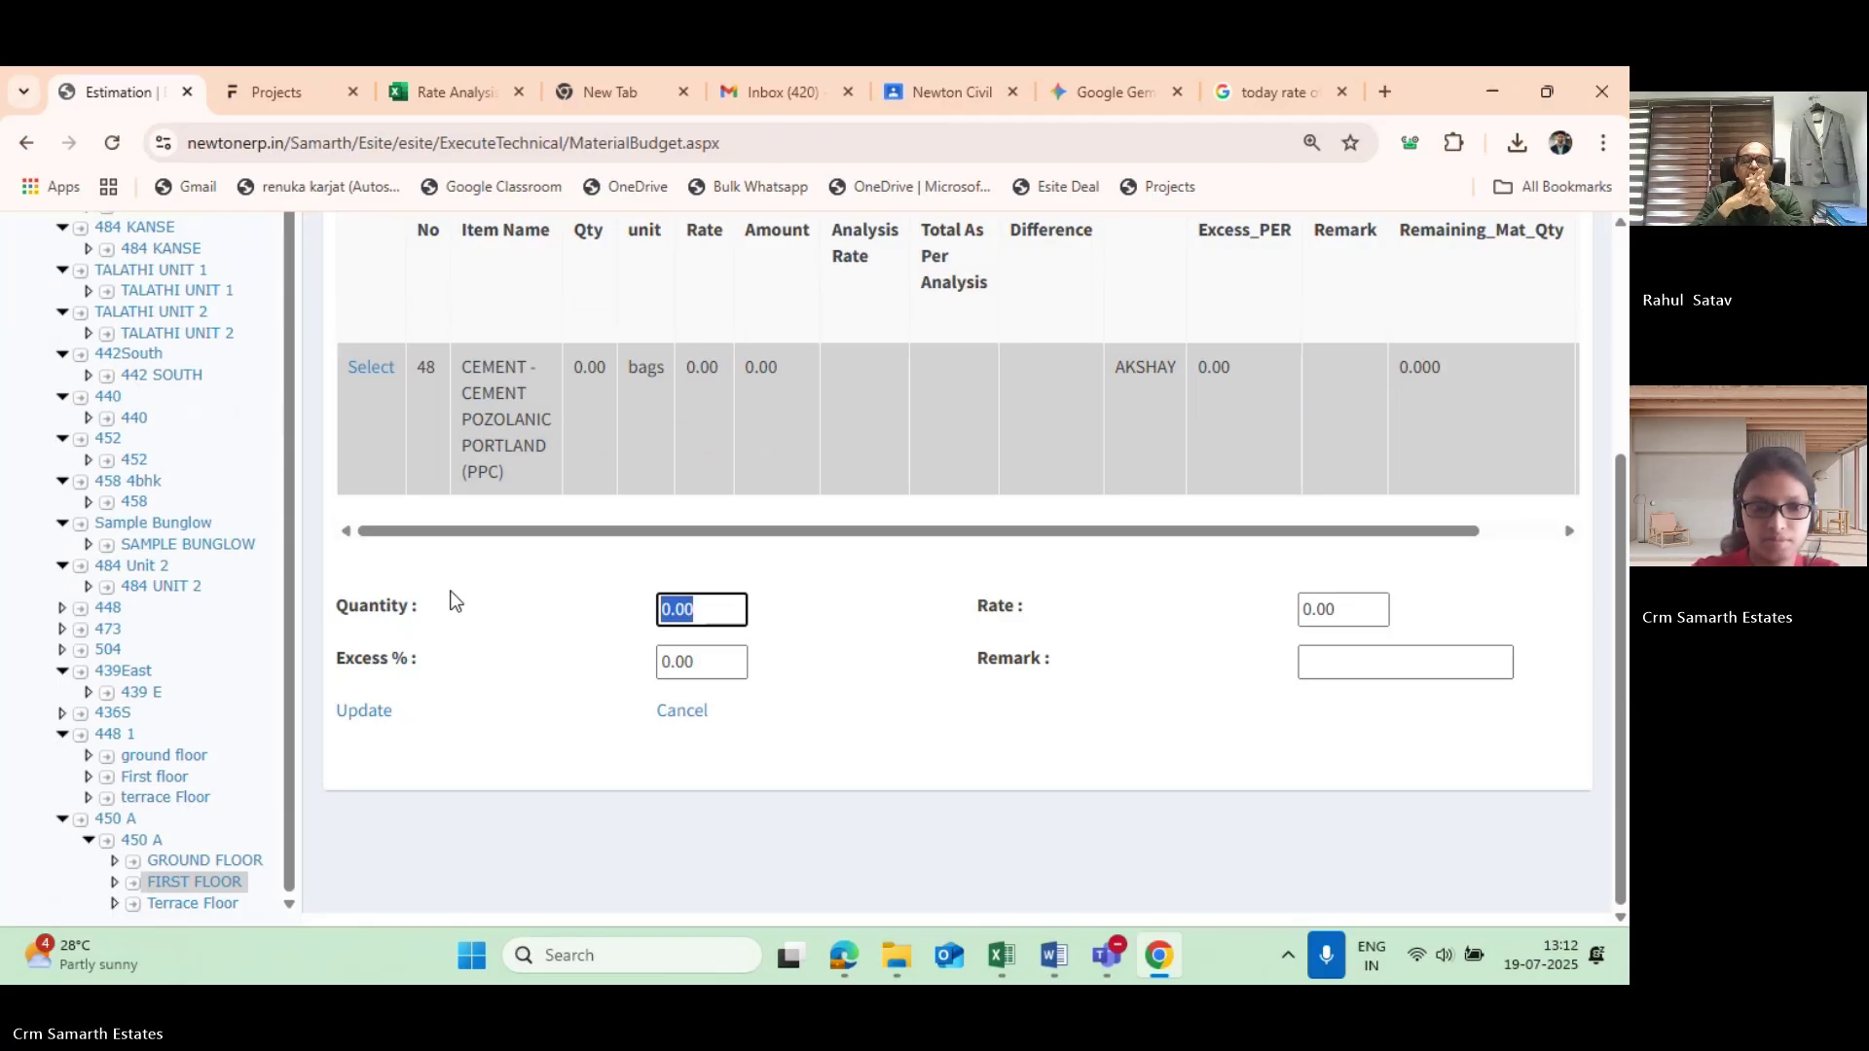
text(45)
key(BackSpace)
key(BackSpace)
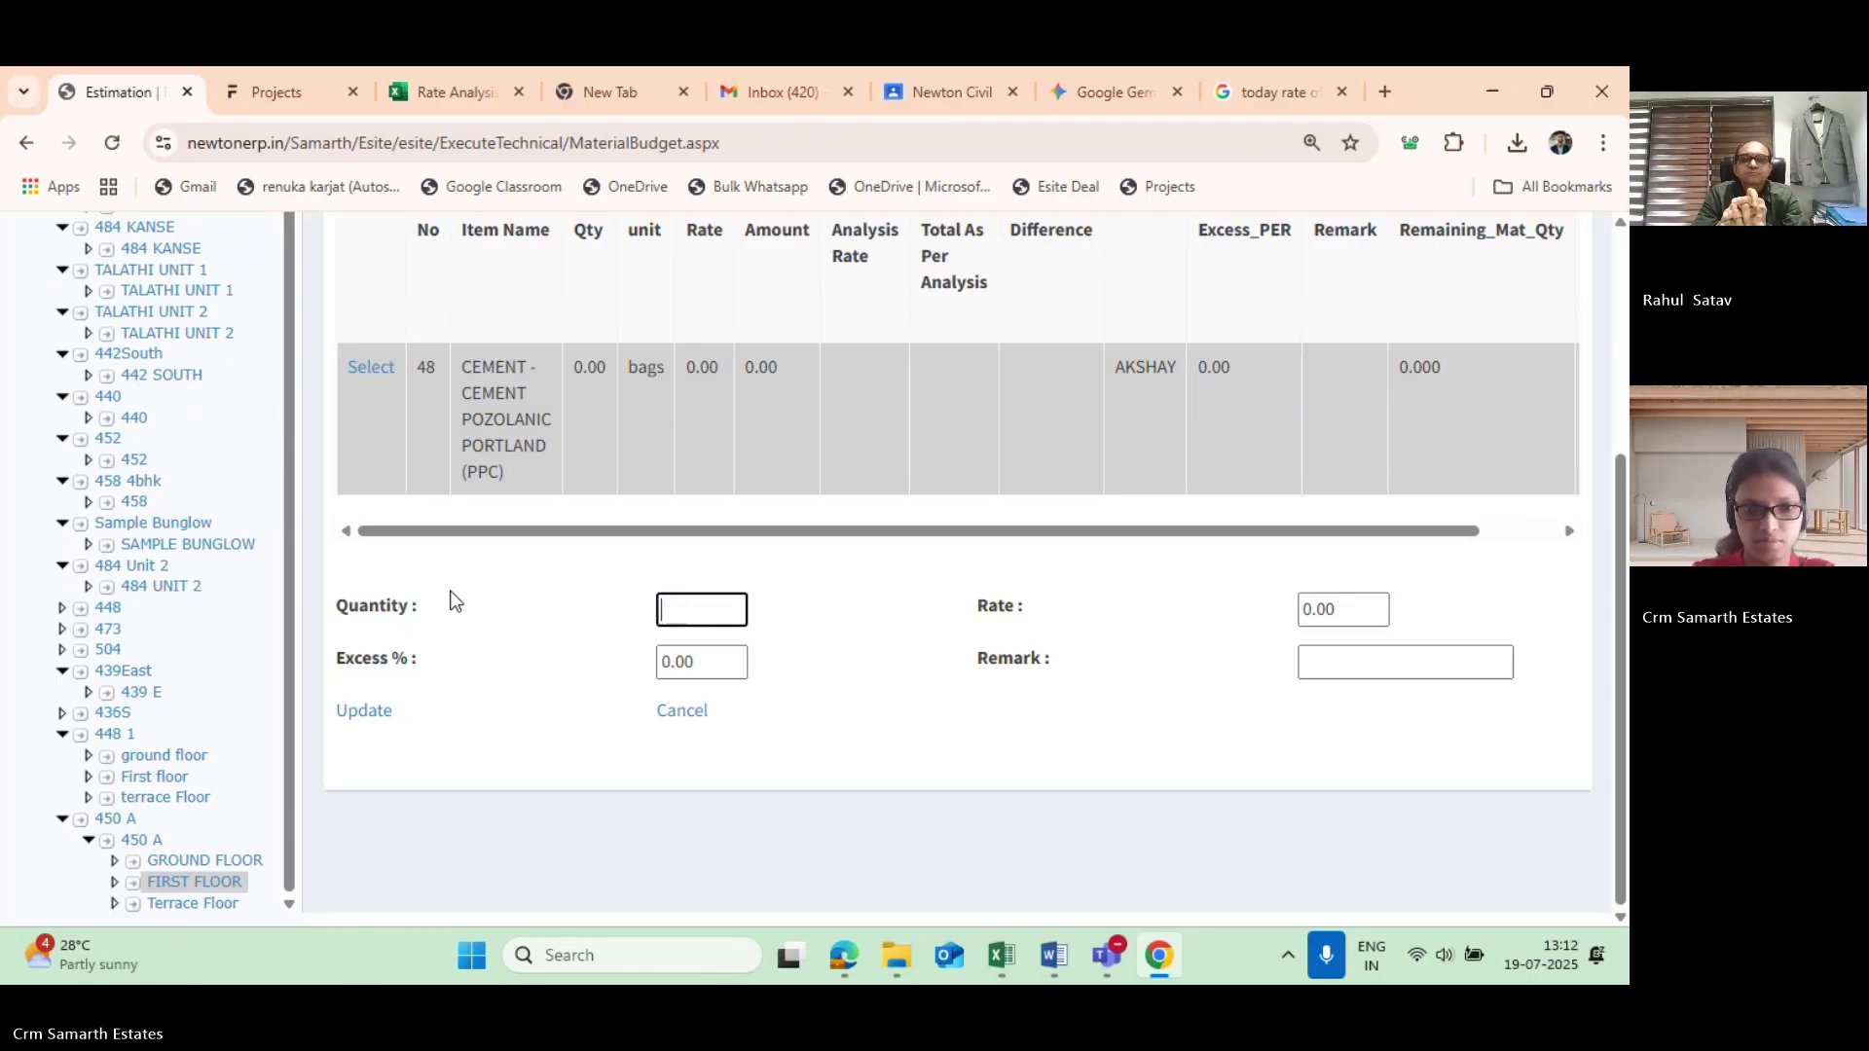
text(35)
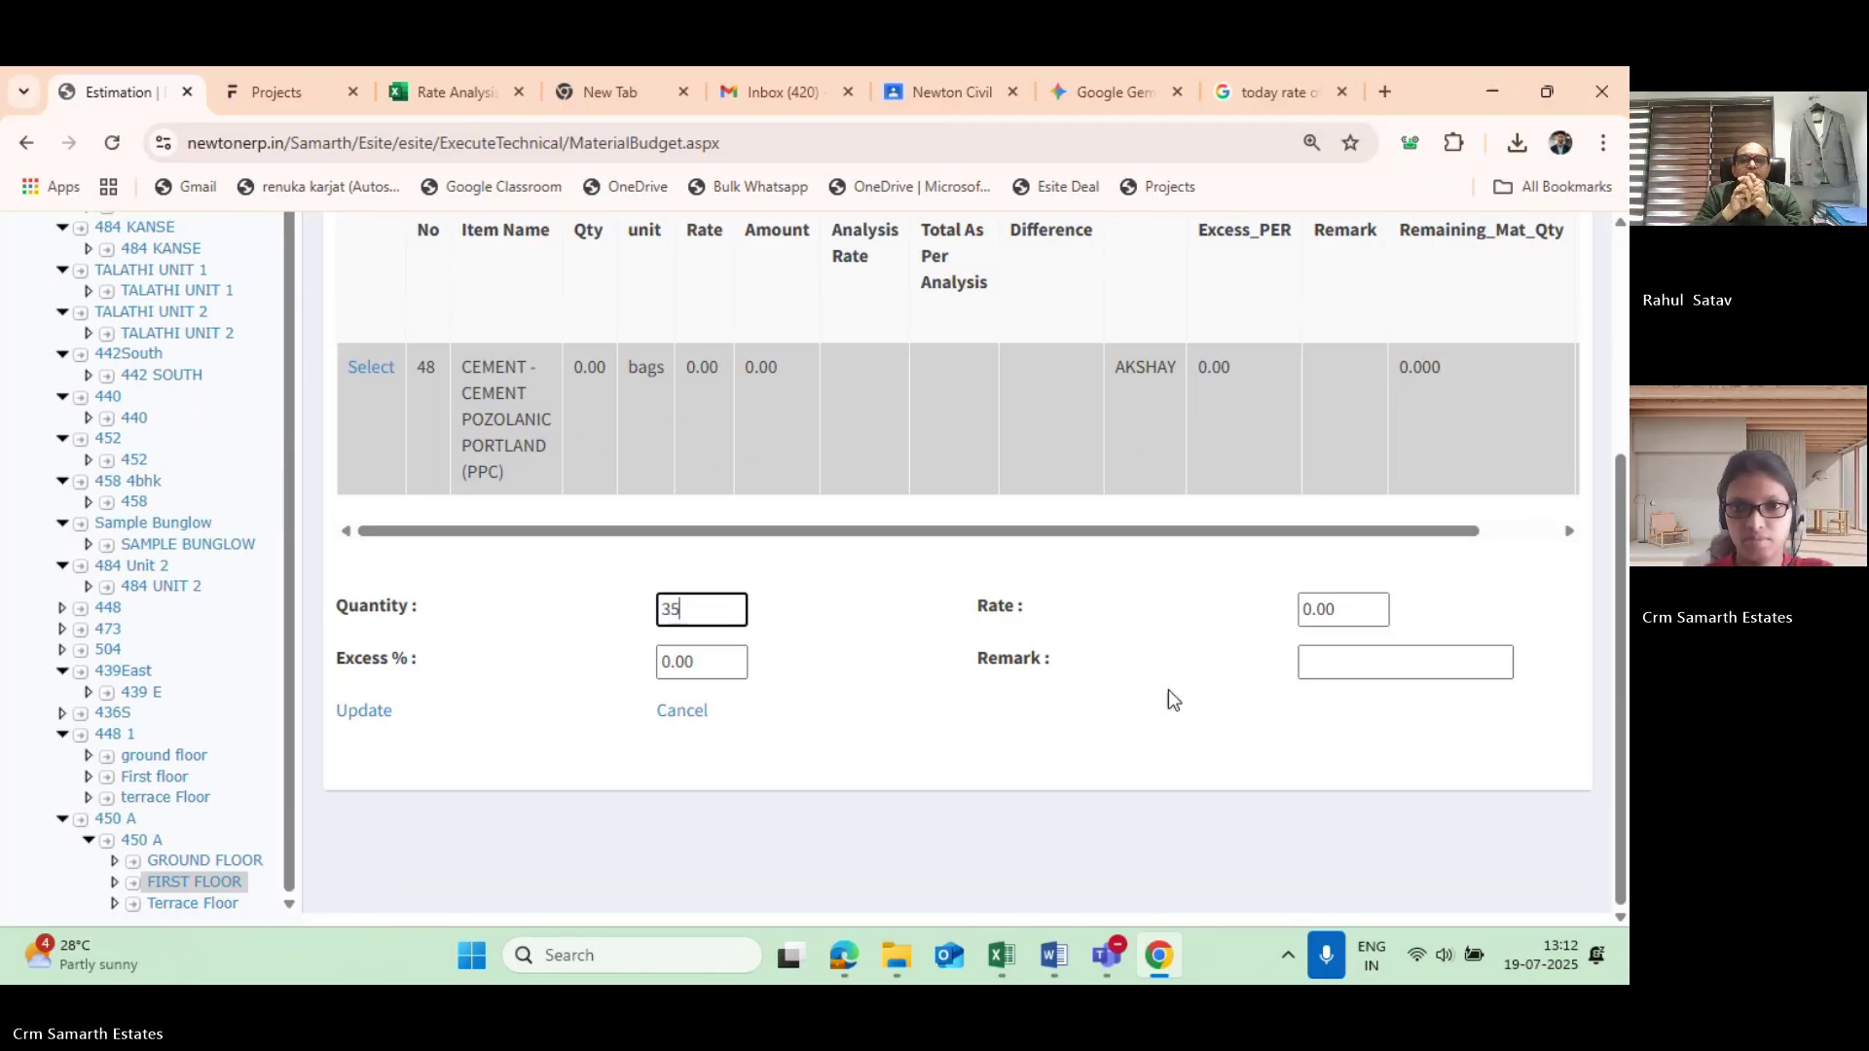
key(Tab)
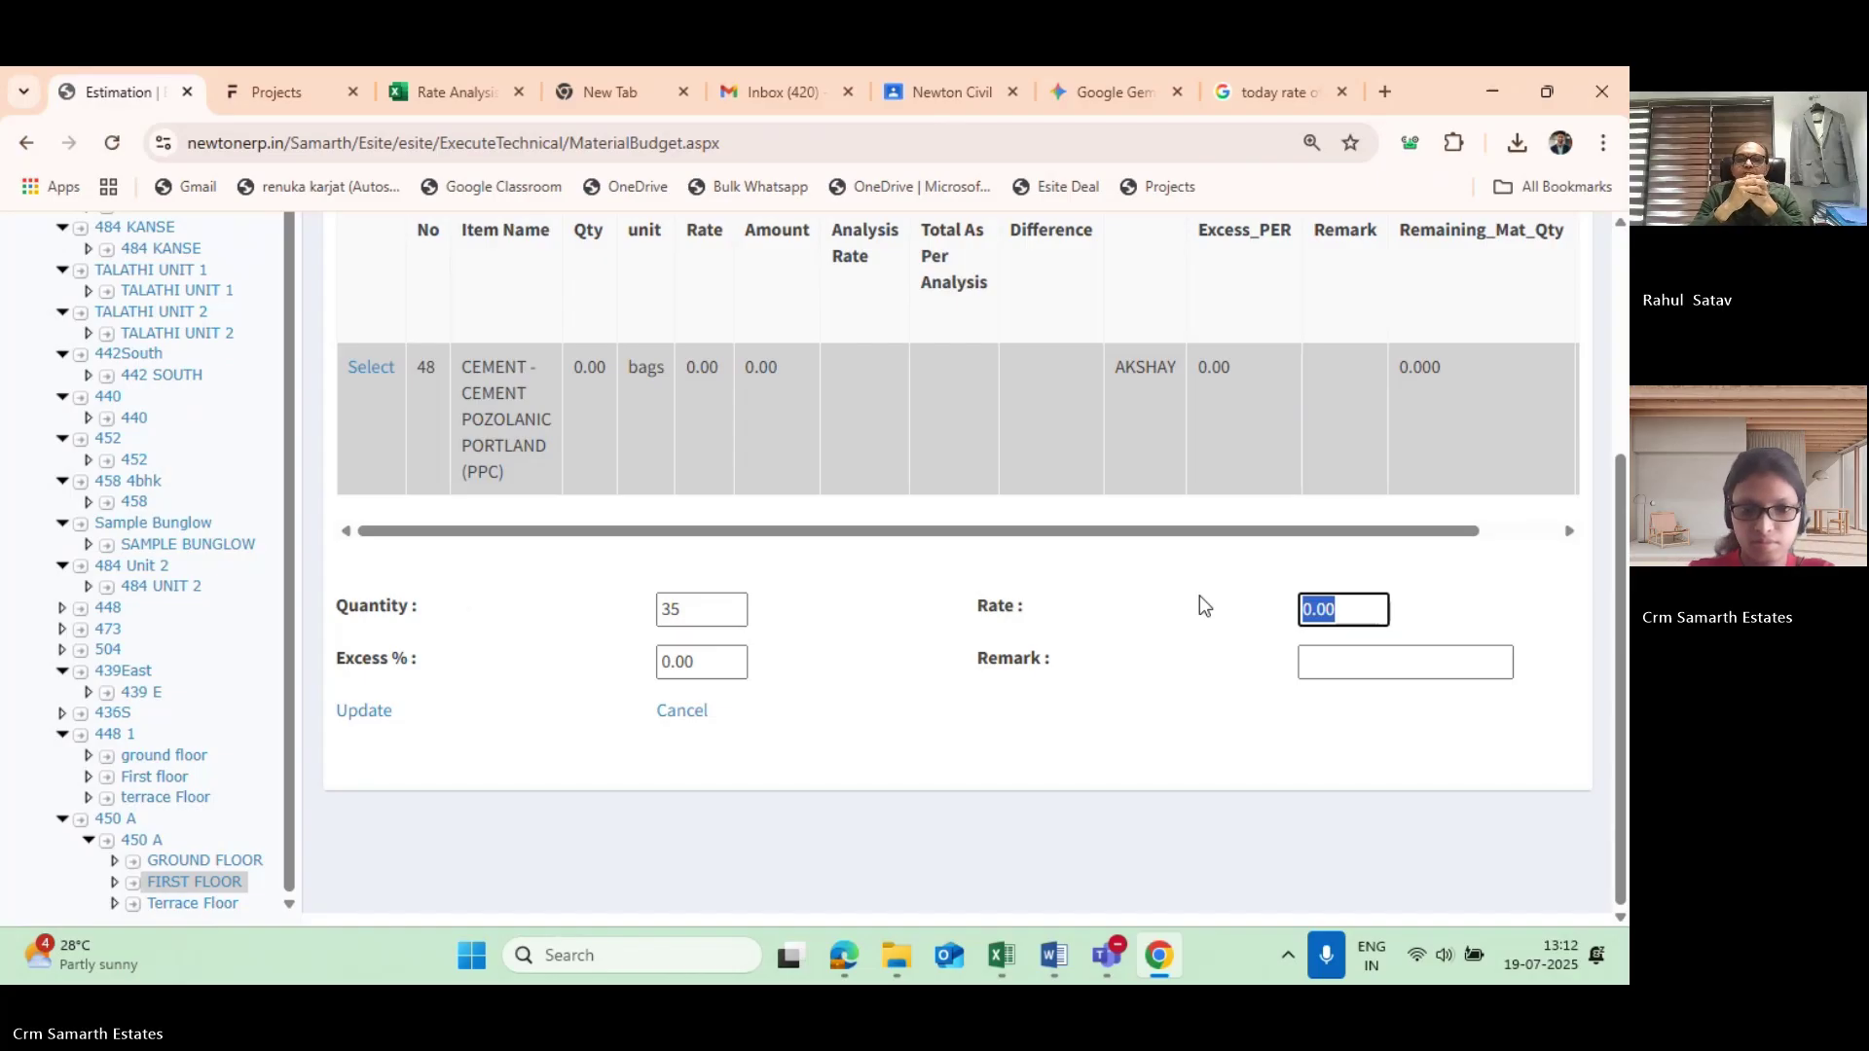
text(700)
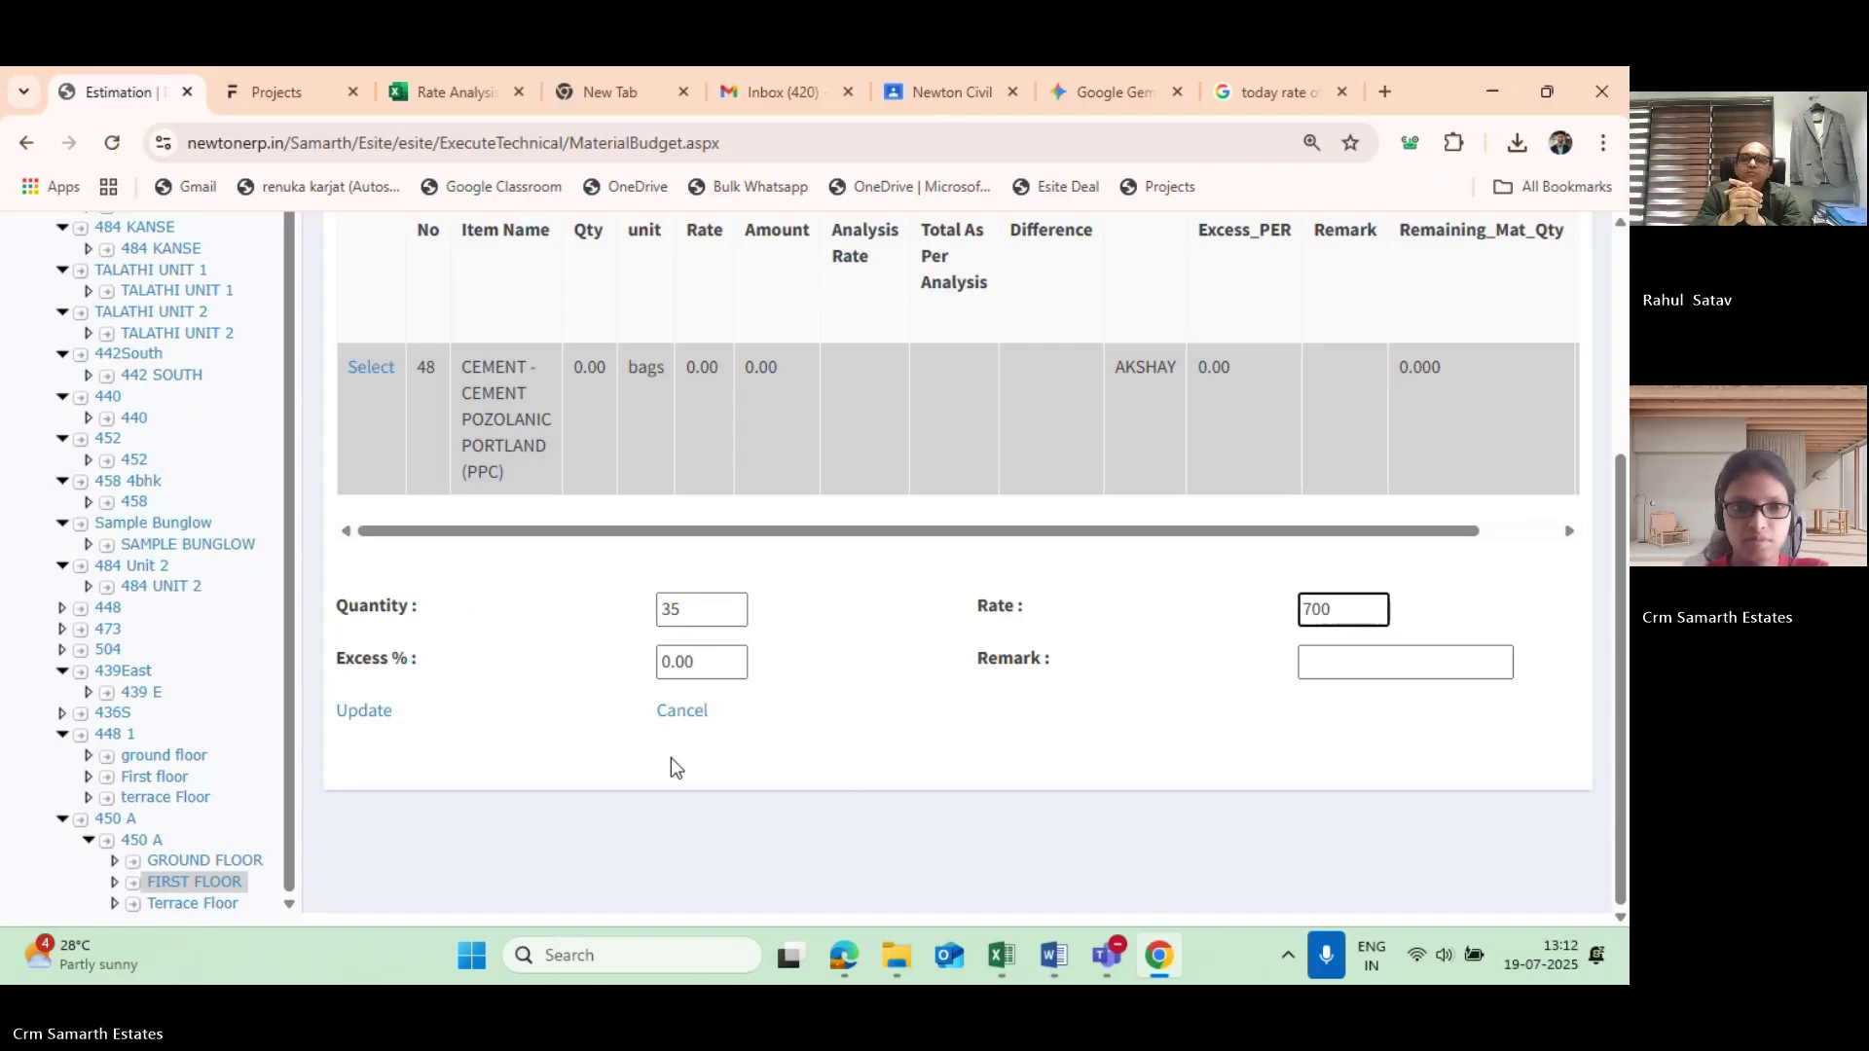
click(363, 711)
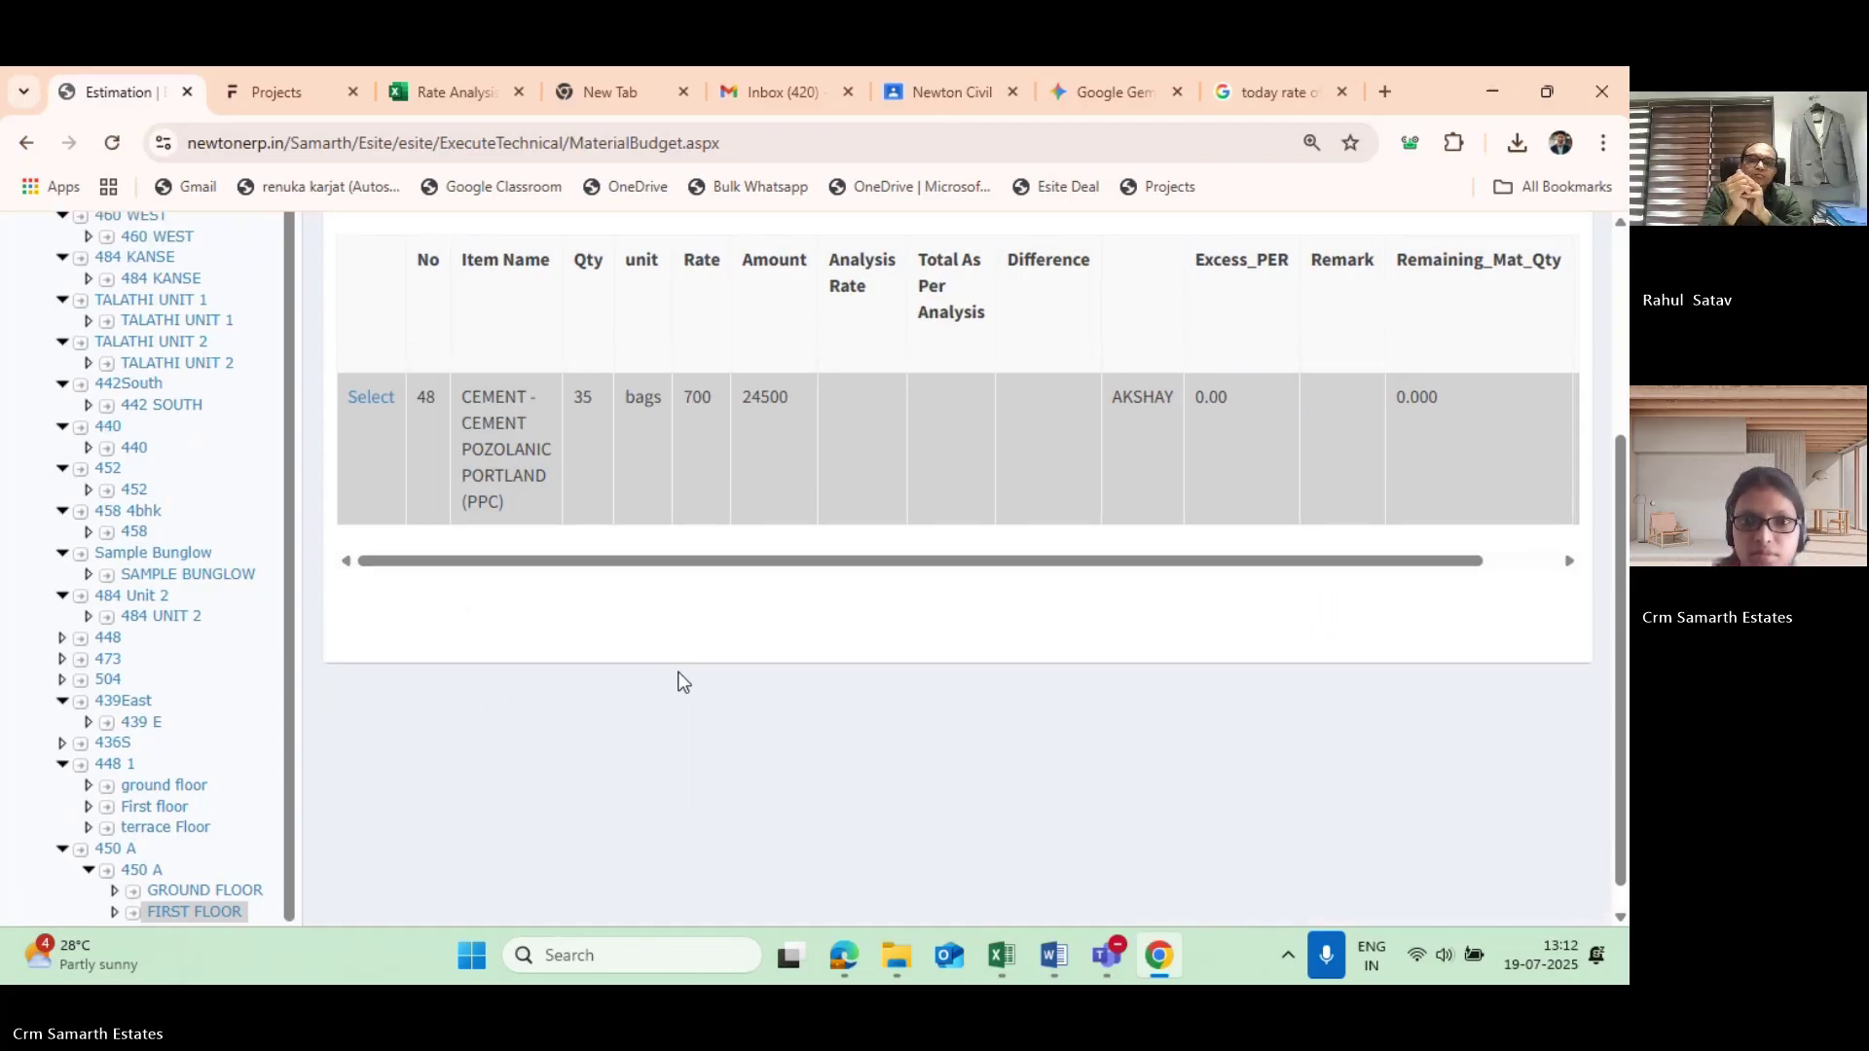
Mark the cement row for approval, approve the first-floor estimate and close the confirmation message.
scroll(1468, 634, right, 2)
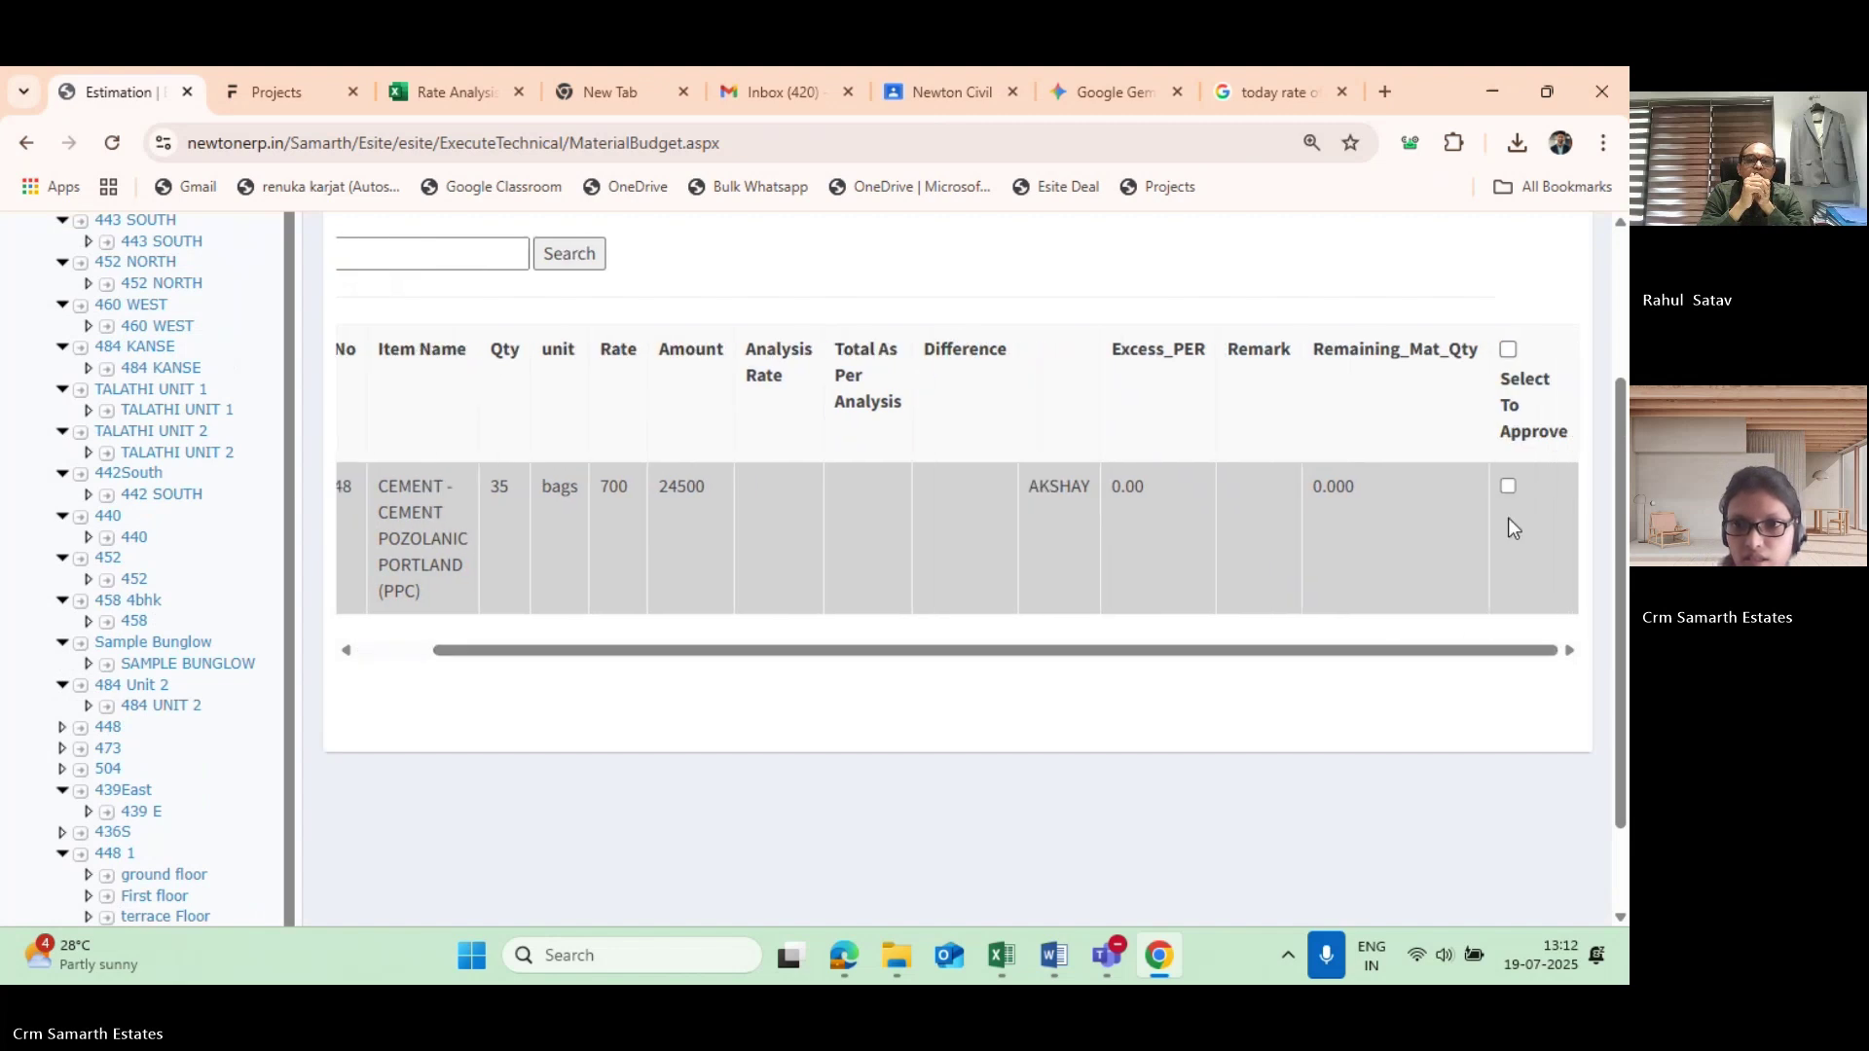
click(1507, 487)
scroll(1147, 604, up, 3)
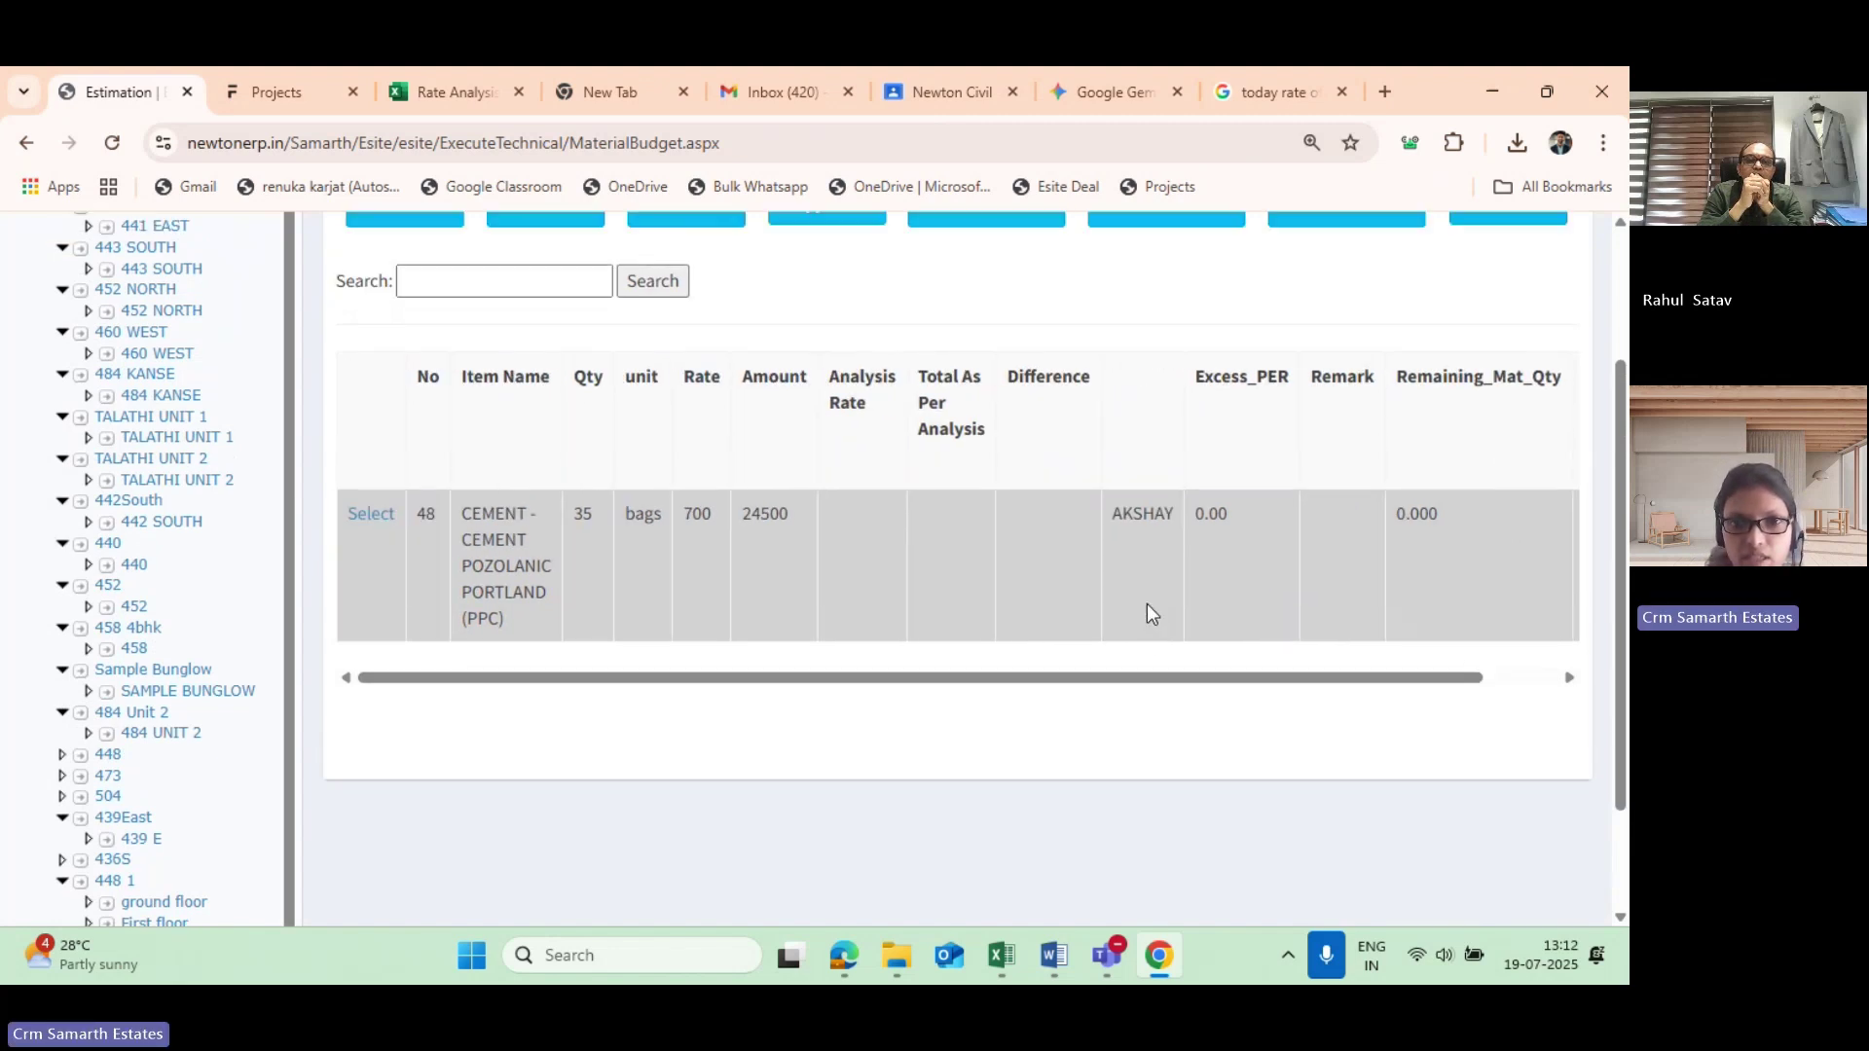
drag(1089, 878, 1305, 902)
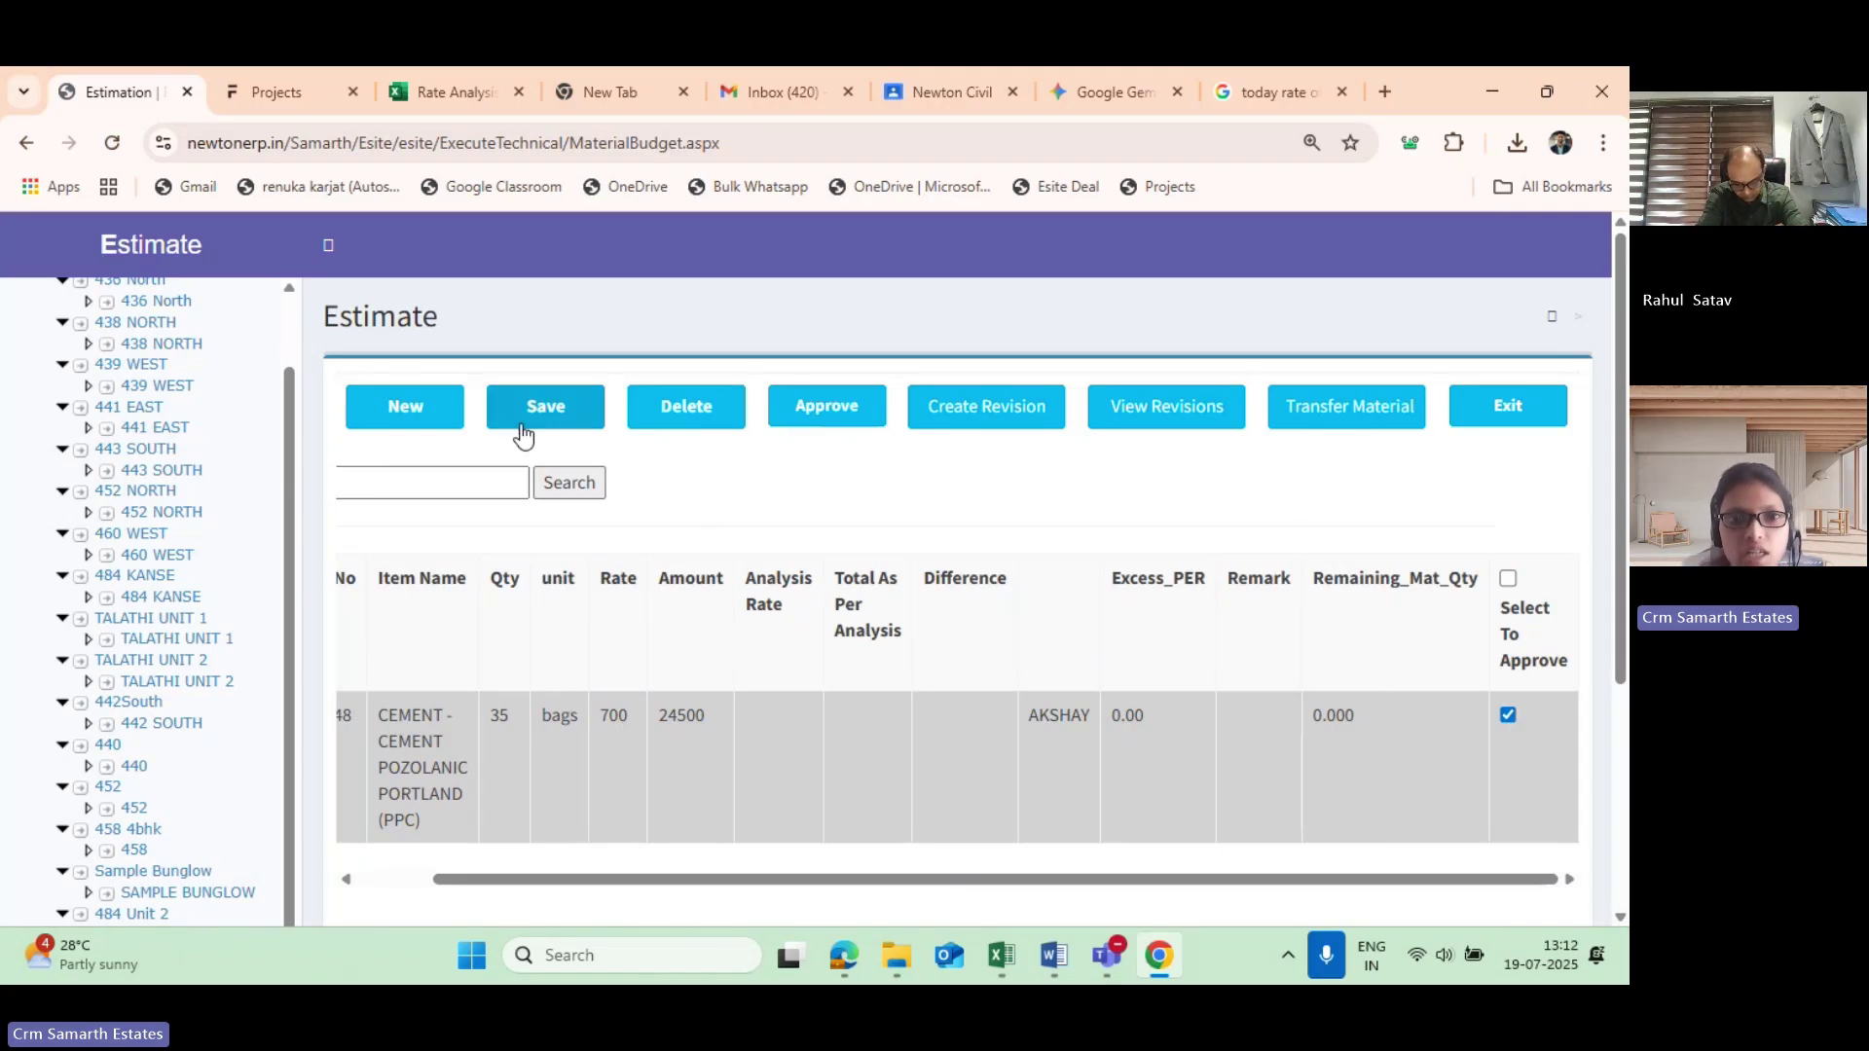
click(788, 406)
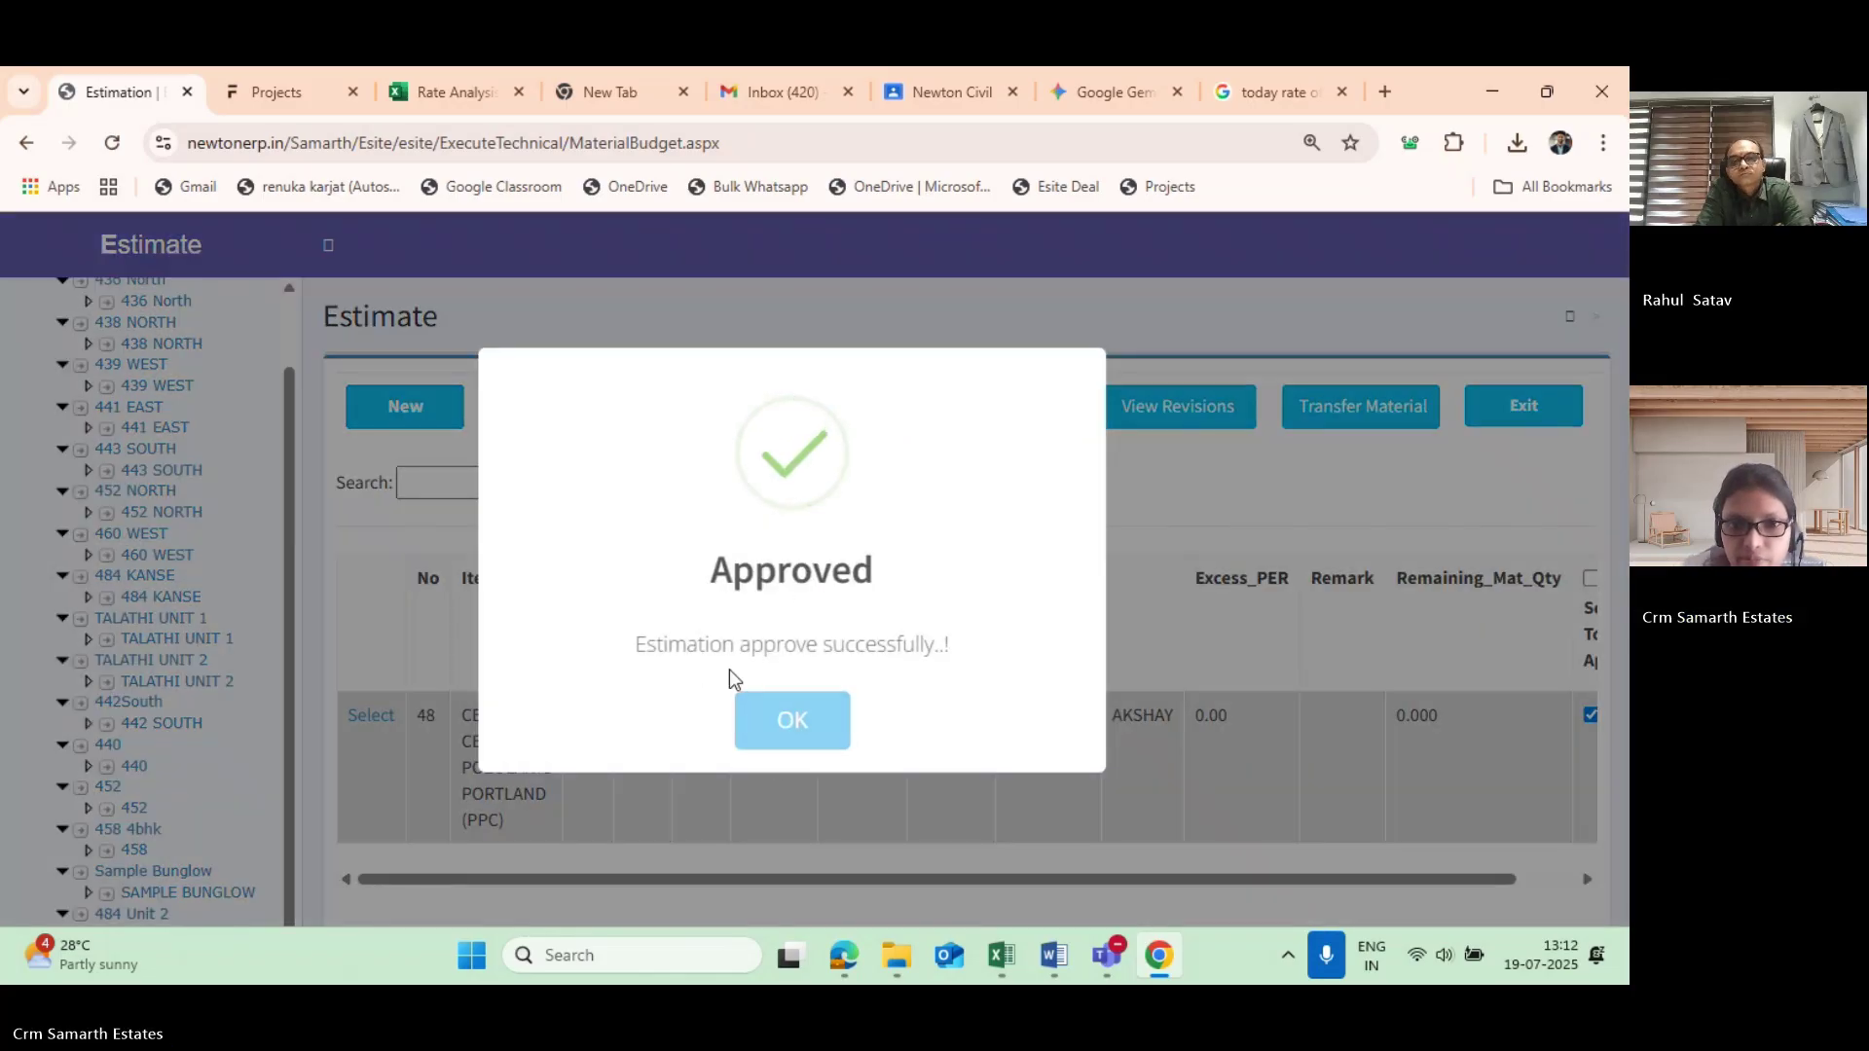
click(796, 718)
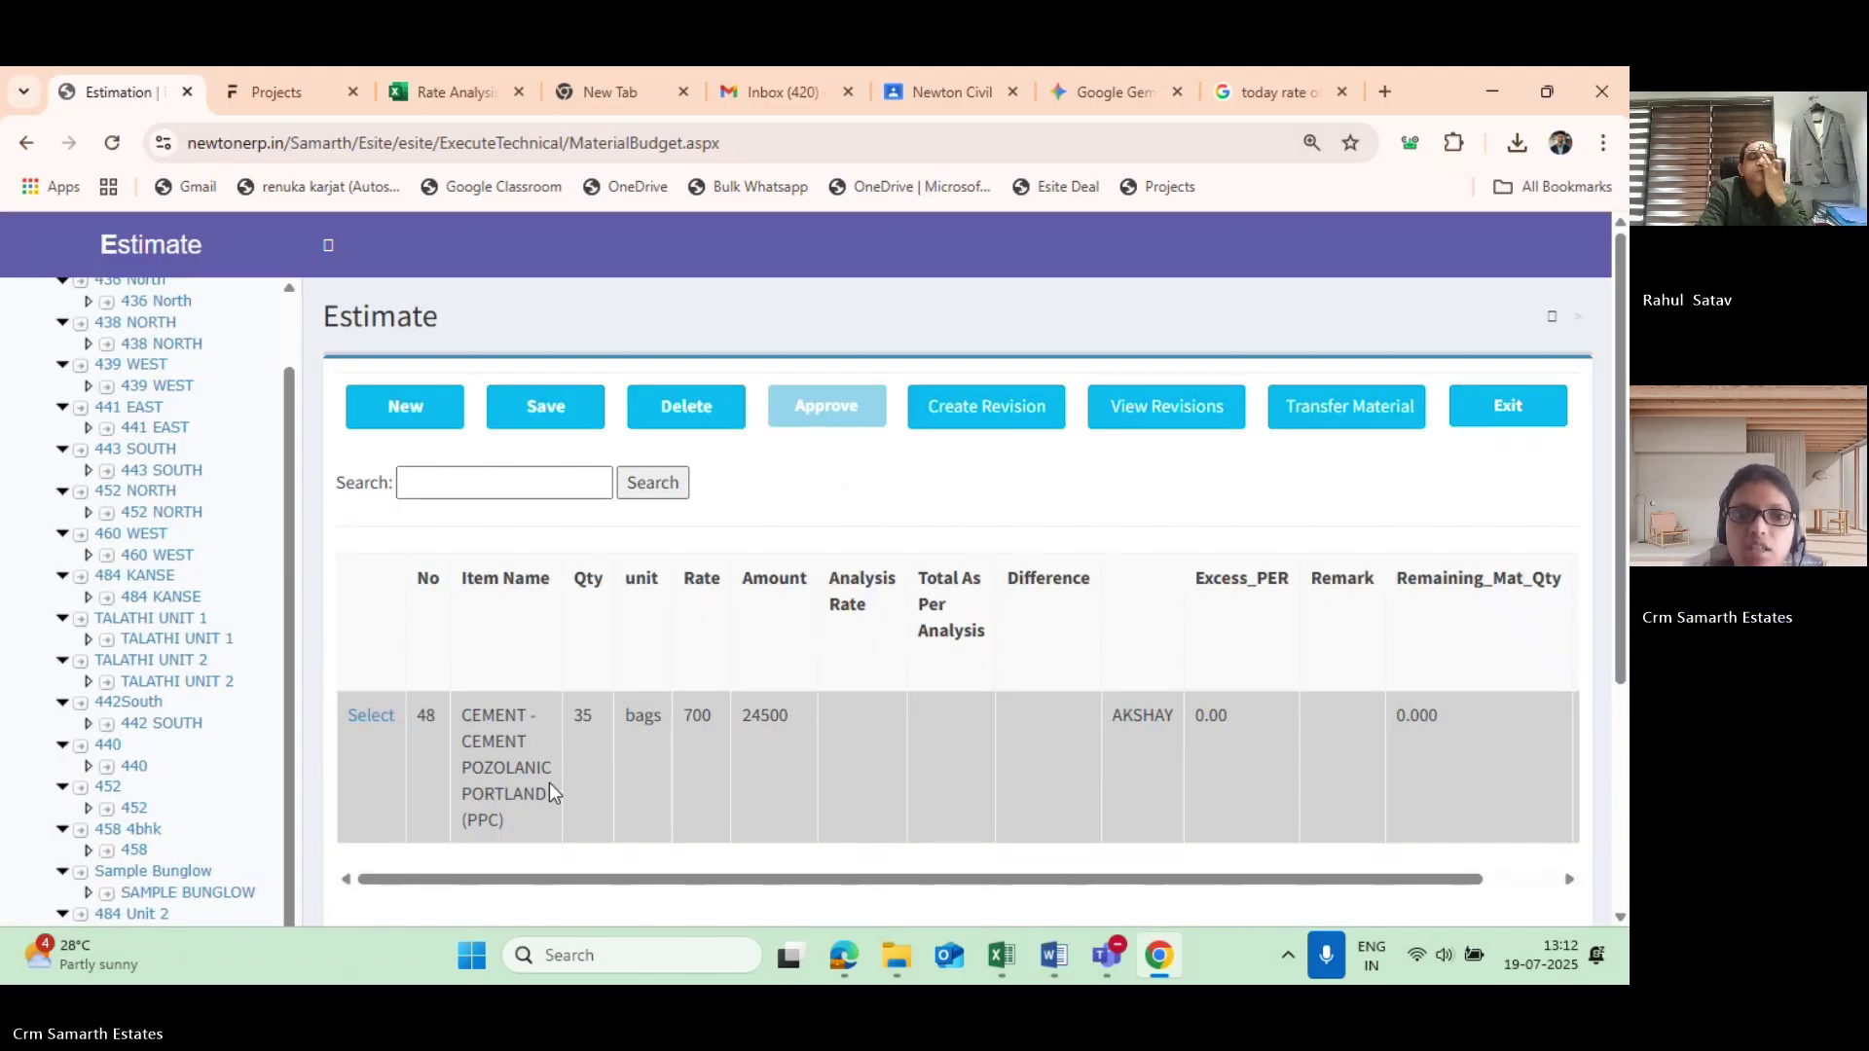
scroll(506, 759, down, 1)
scroll(487, 740, up, 1)
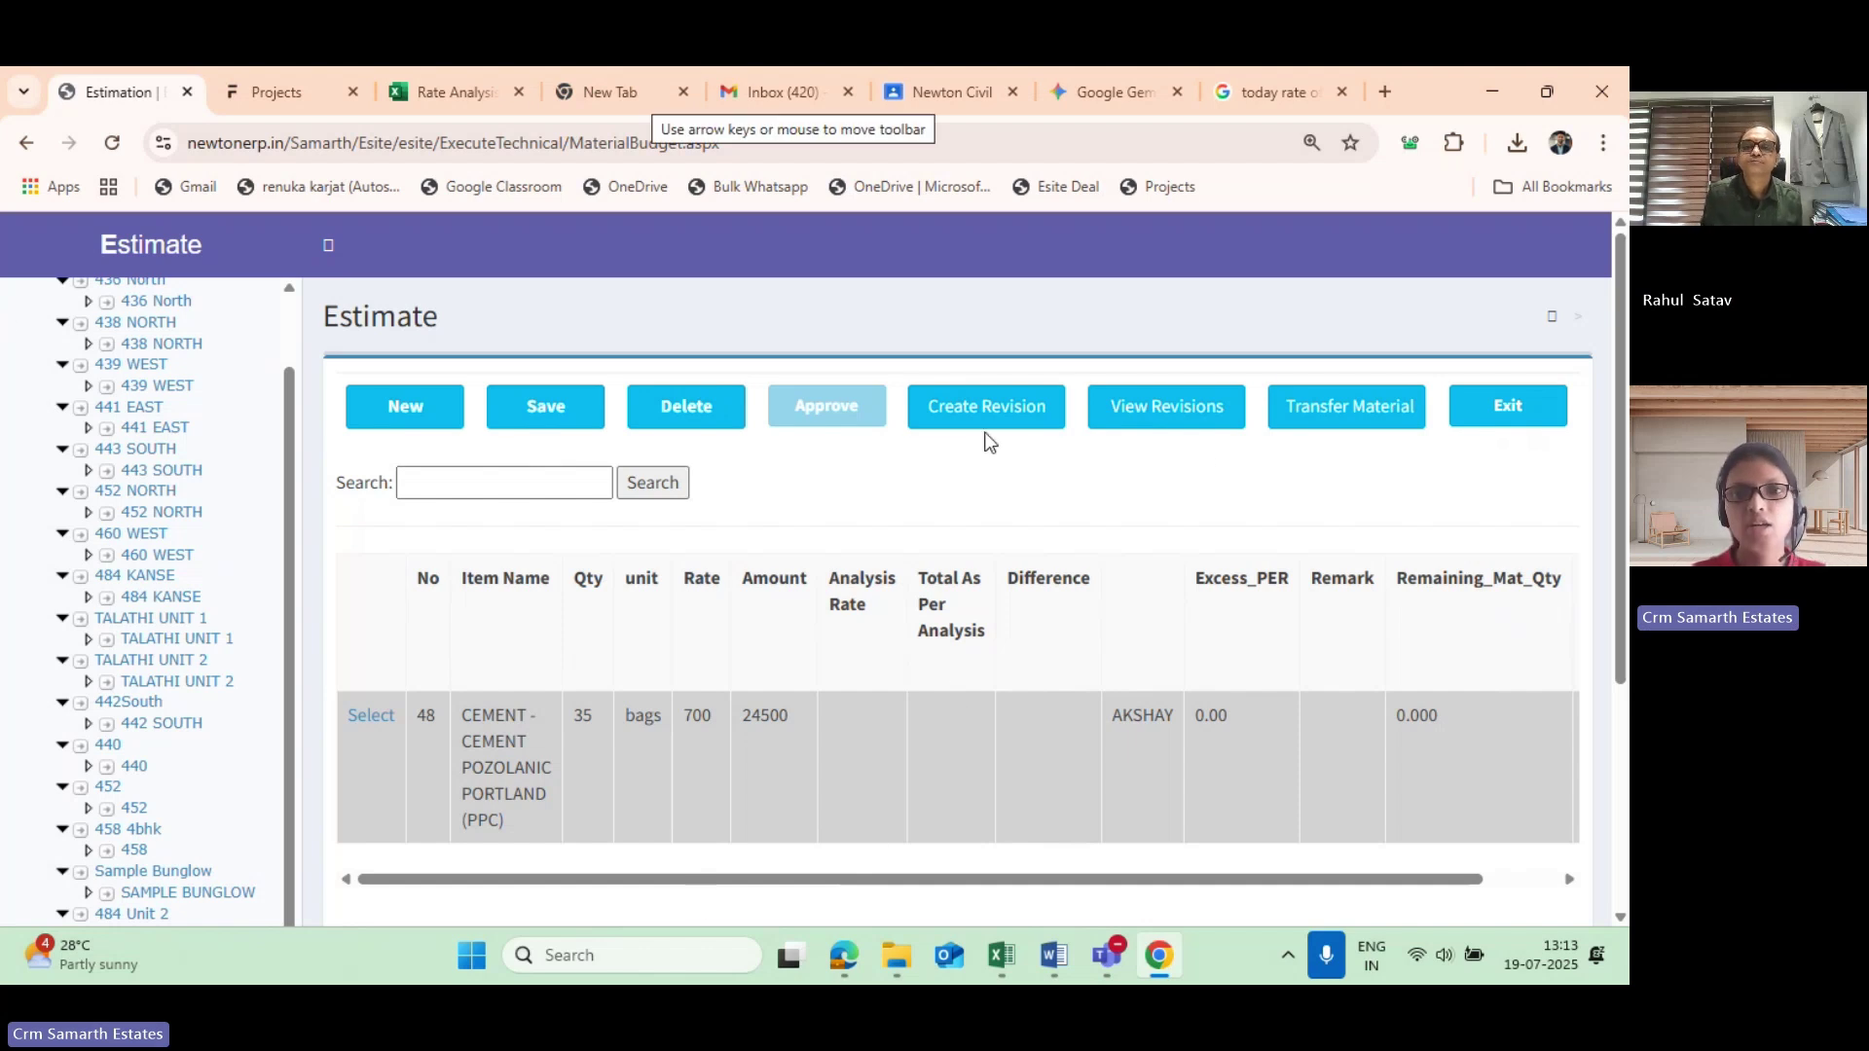
Create a revision of the approved estimate with the reason "Change Rate" and close the resulting message.
click(964, 406)
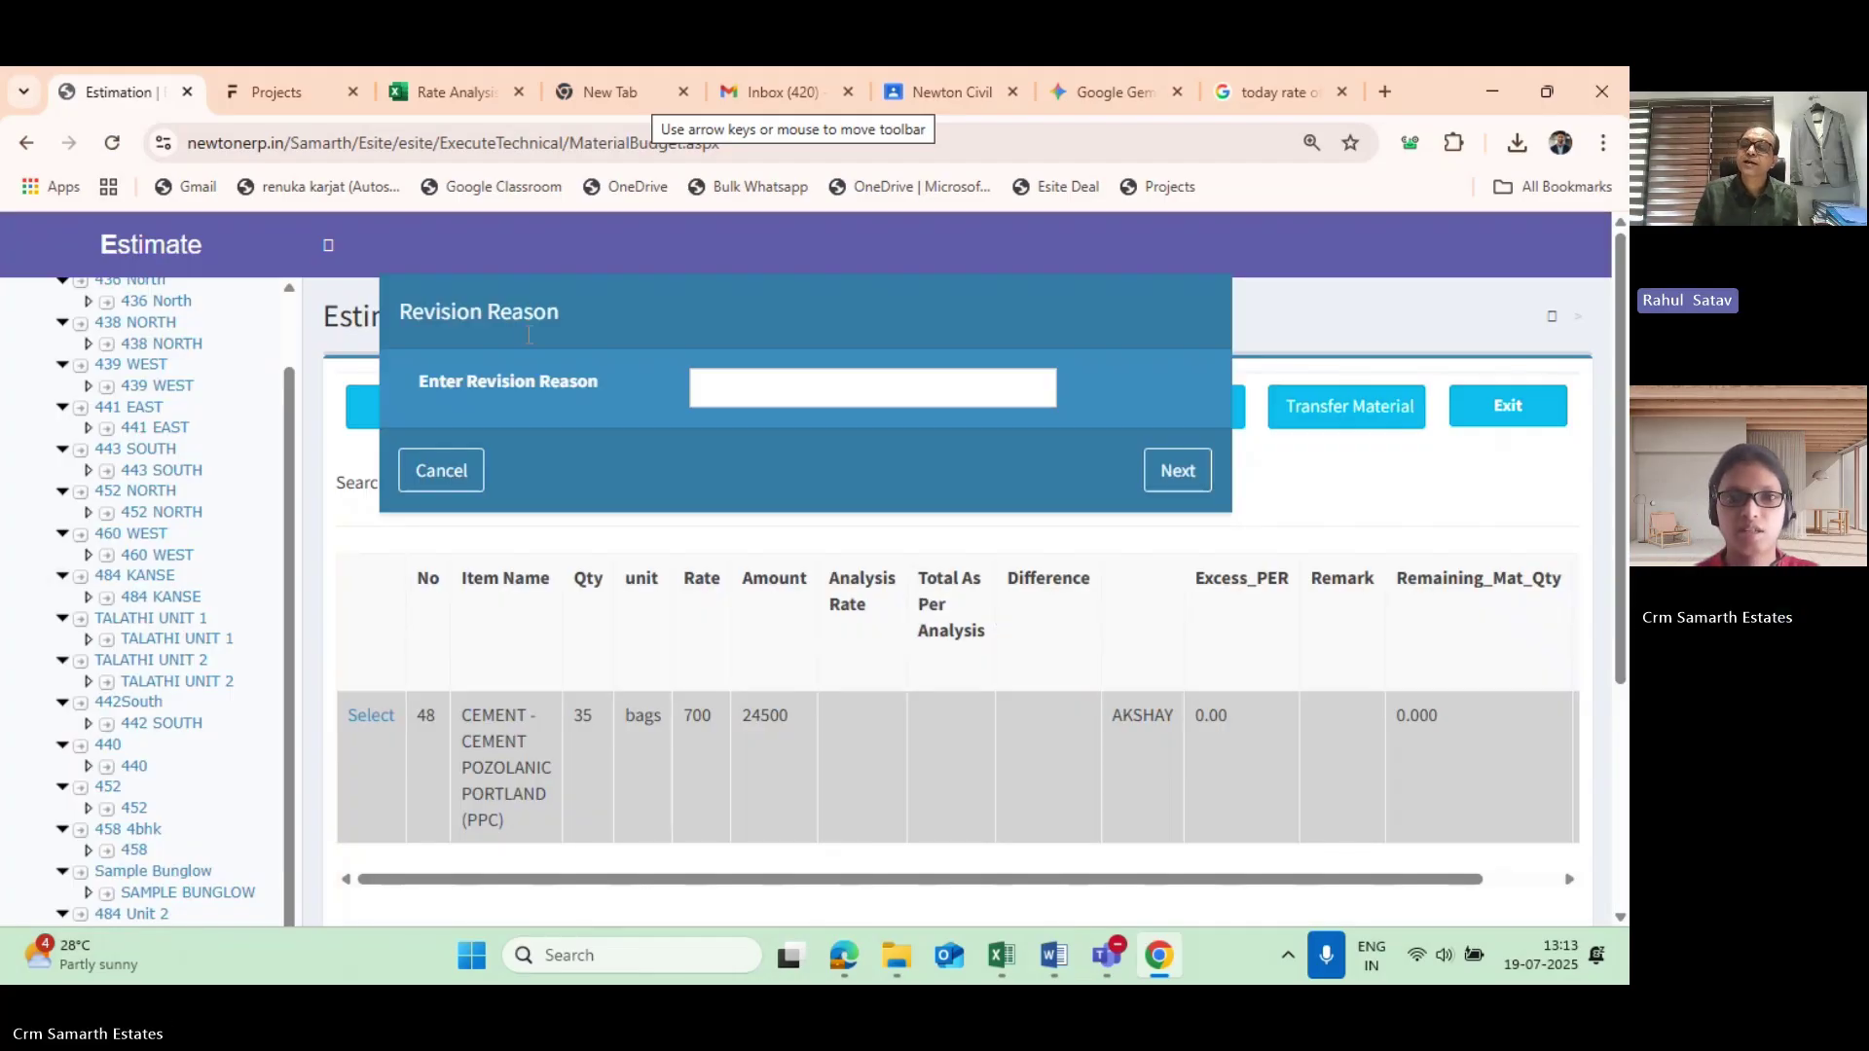
click(774, 391)
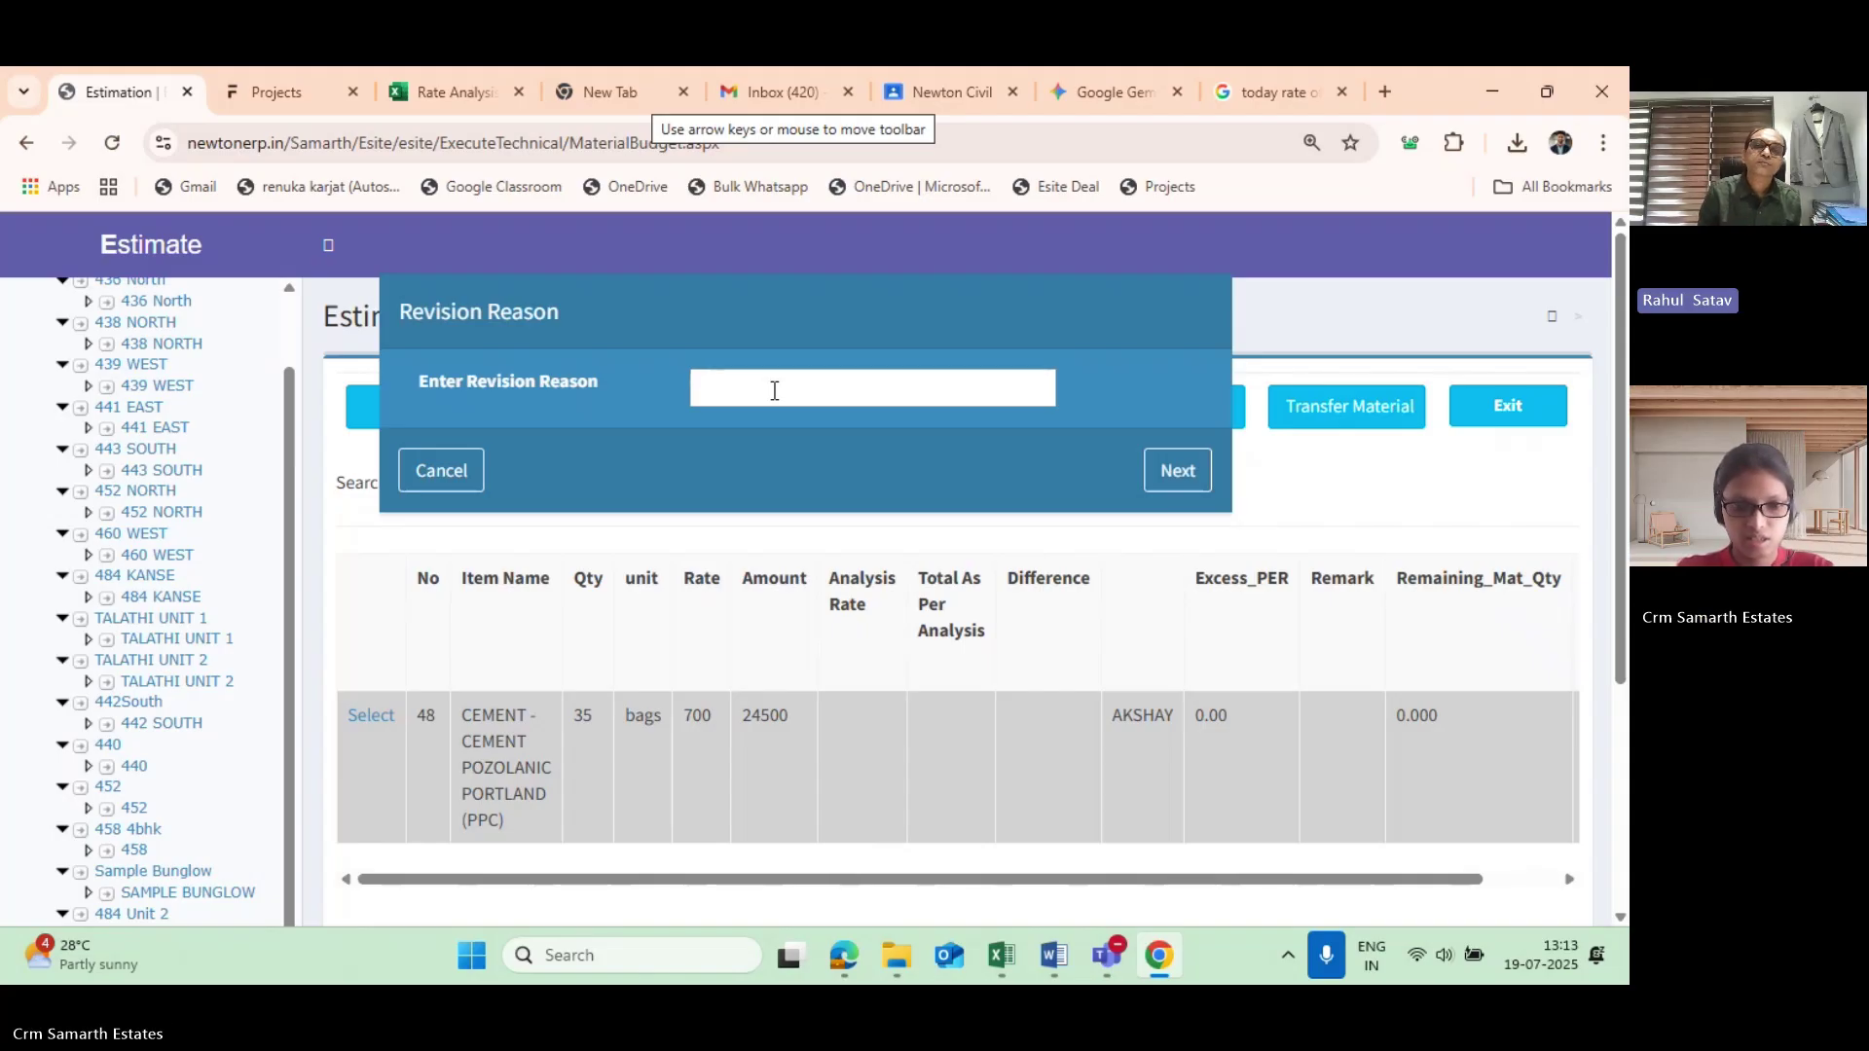
text(Chan)
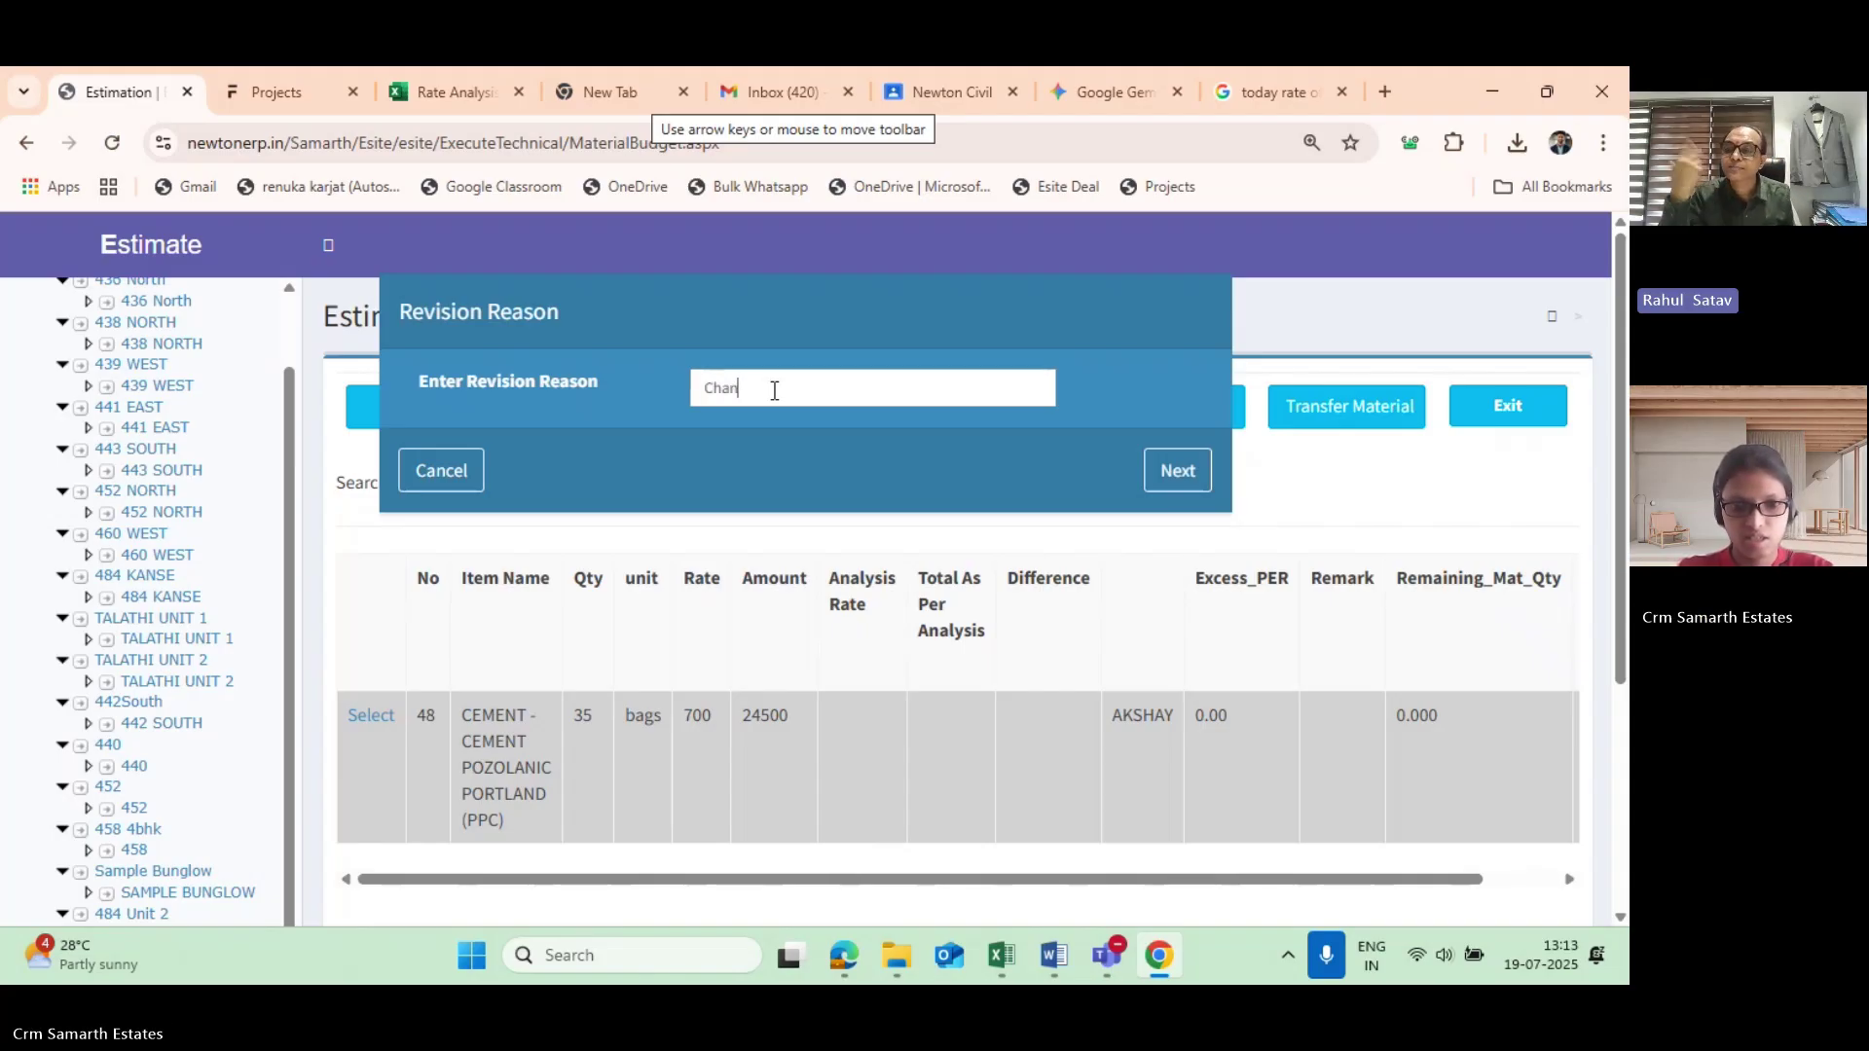
text(ge)
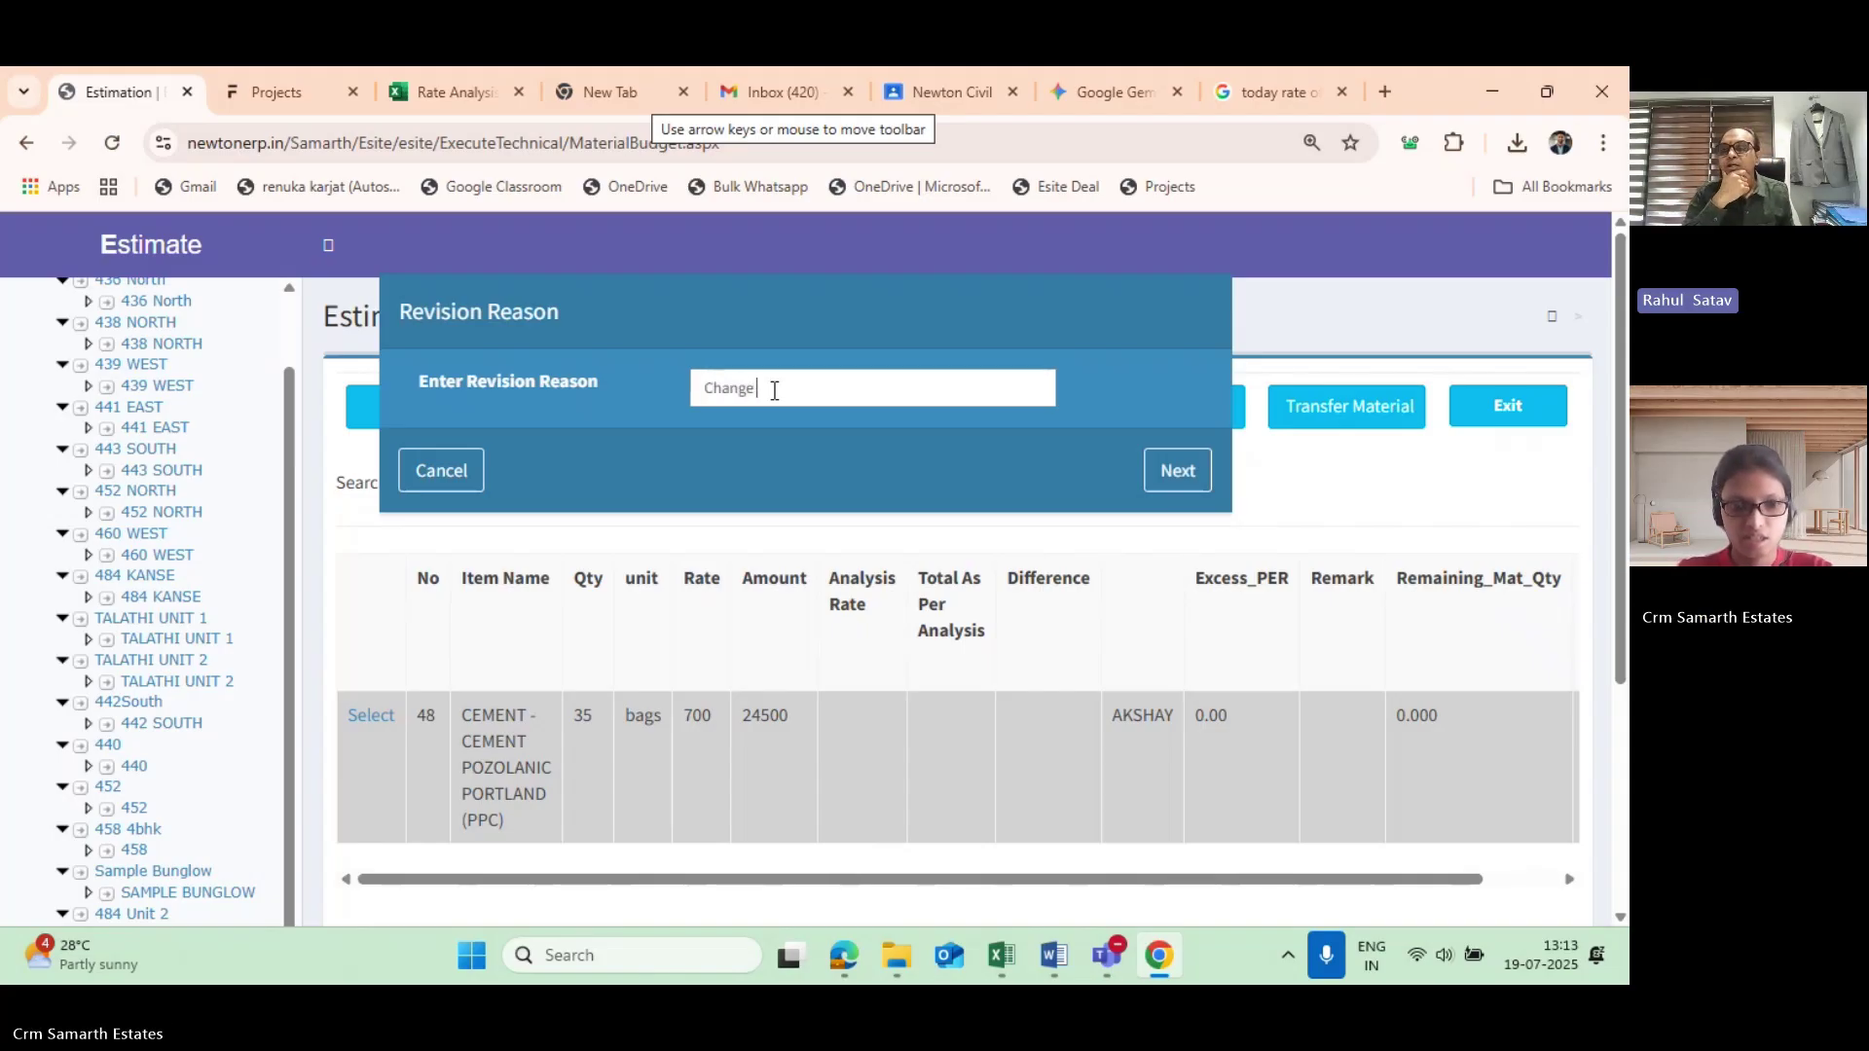
text( Raw)
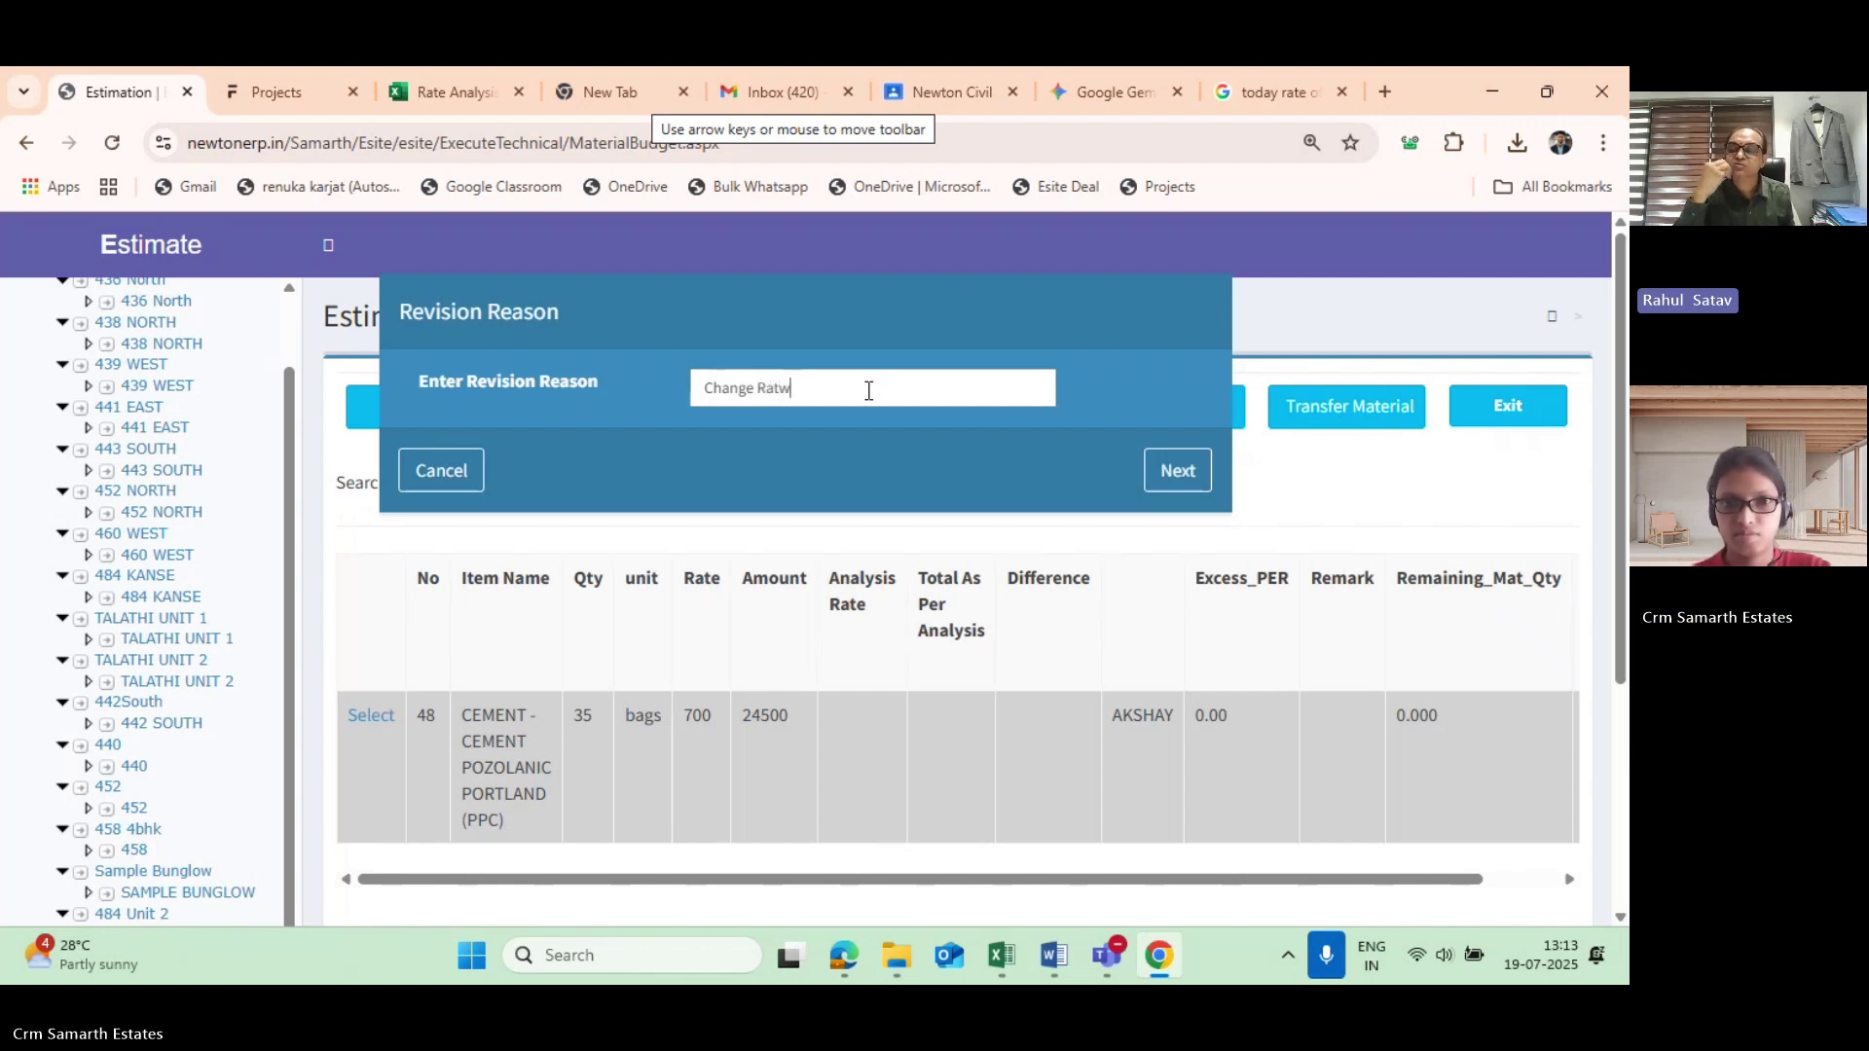
key(BackSpace)
text(te)
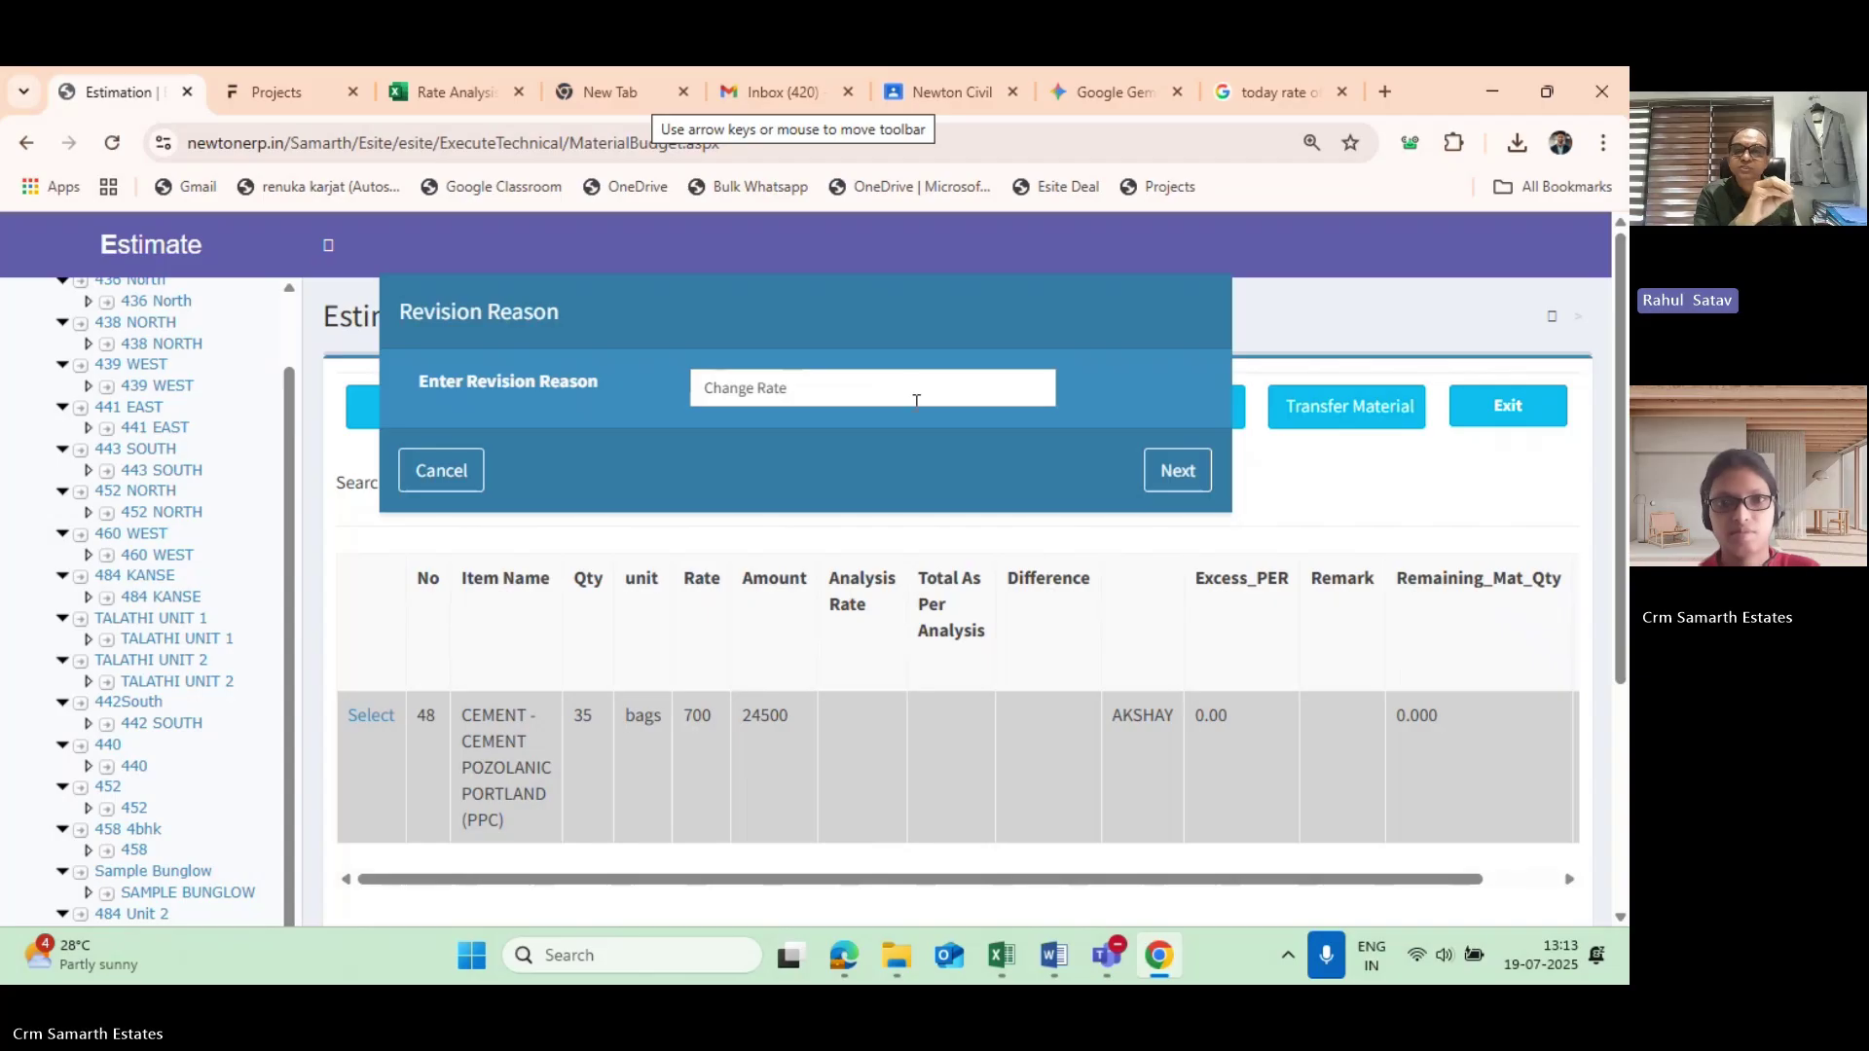
click(1156, 472)
click(835, 719)
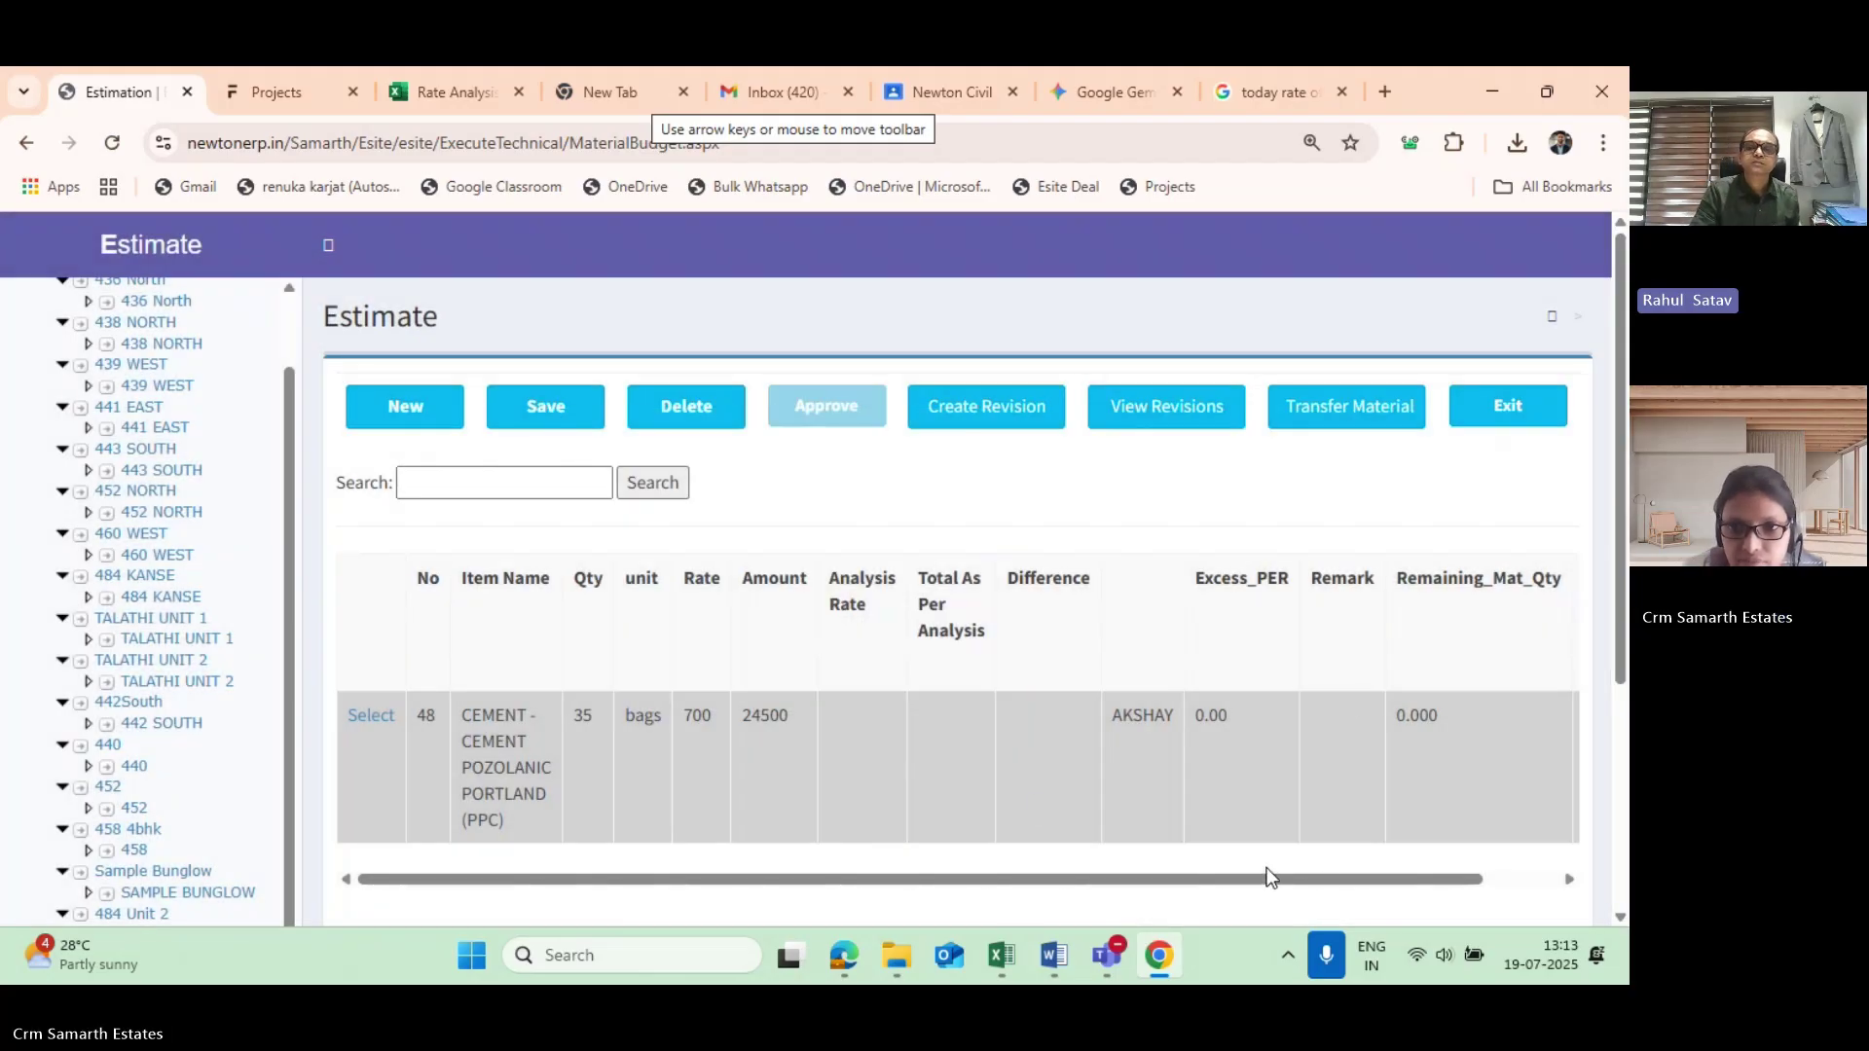
Clear the approval selection on the cement row of the first-floor estimate.
drag(1359, 874, 1422, 885)
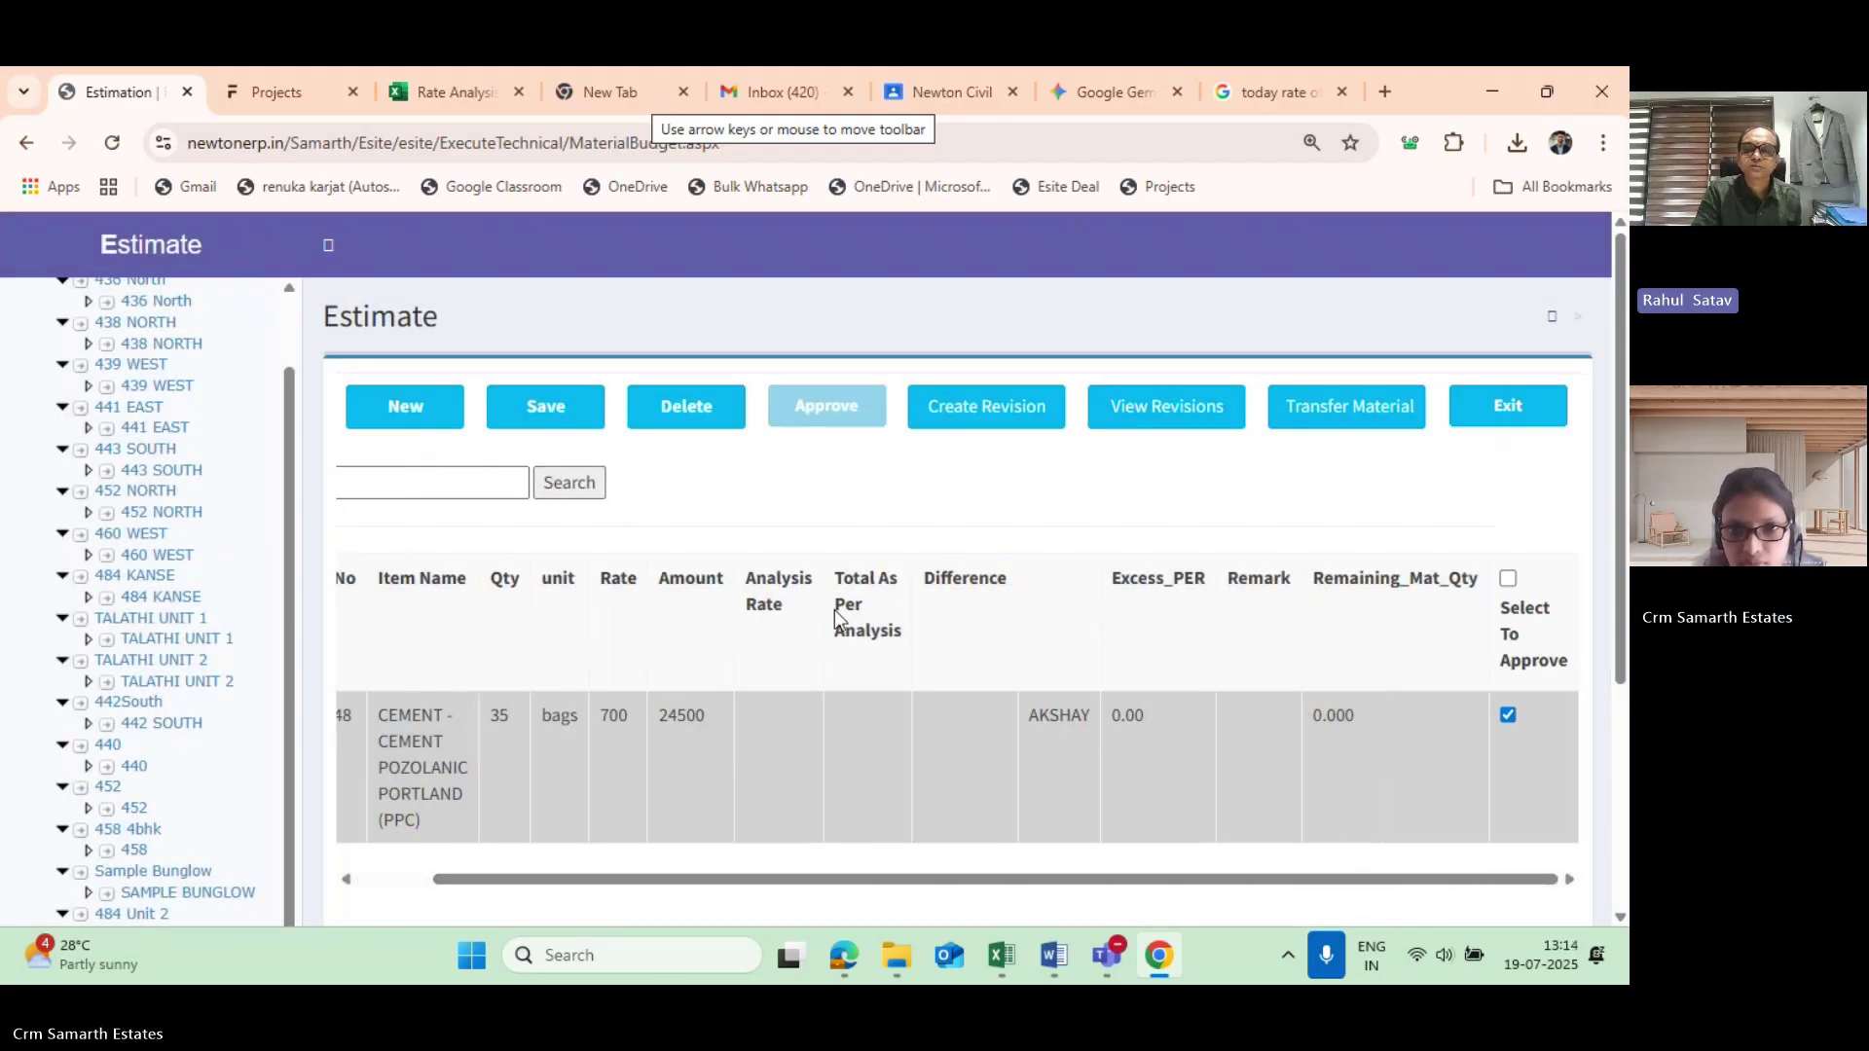
scroll(716, 699, down, 3)
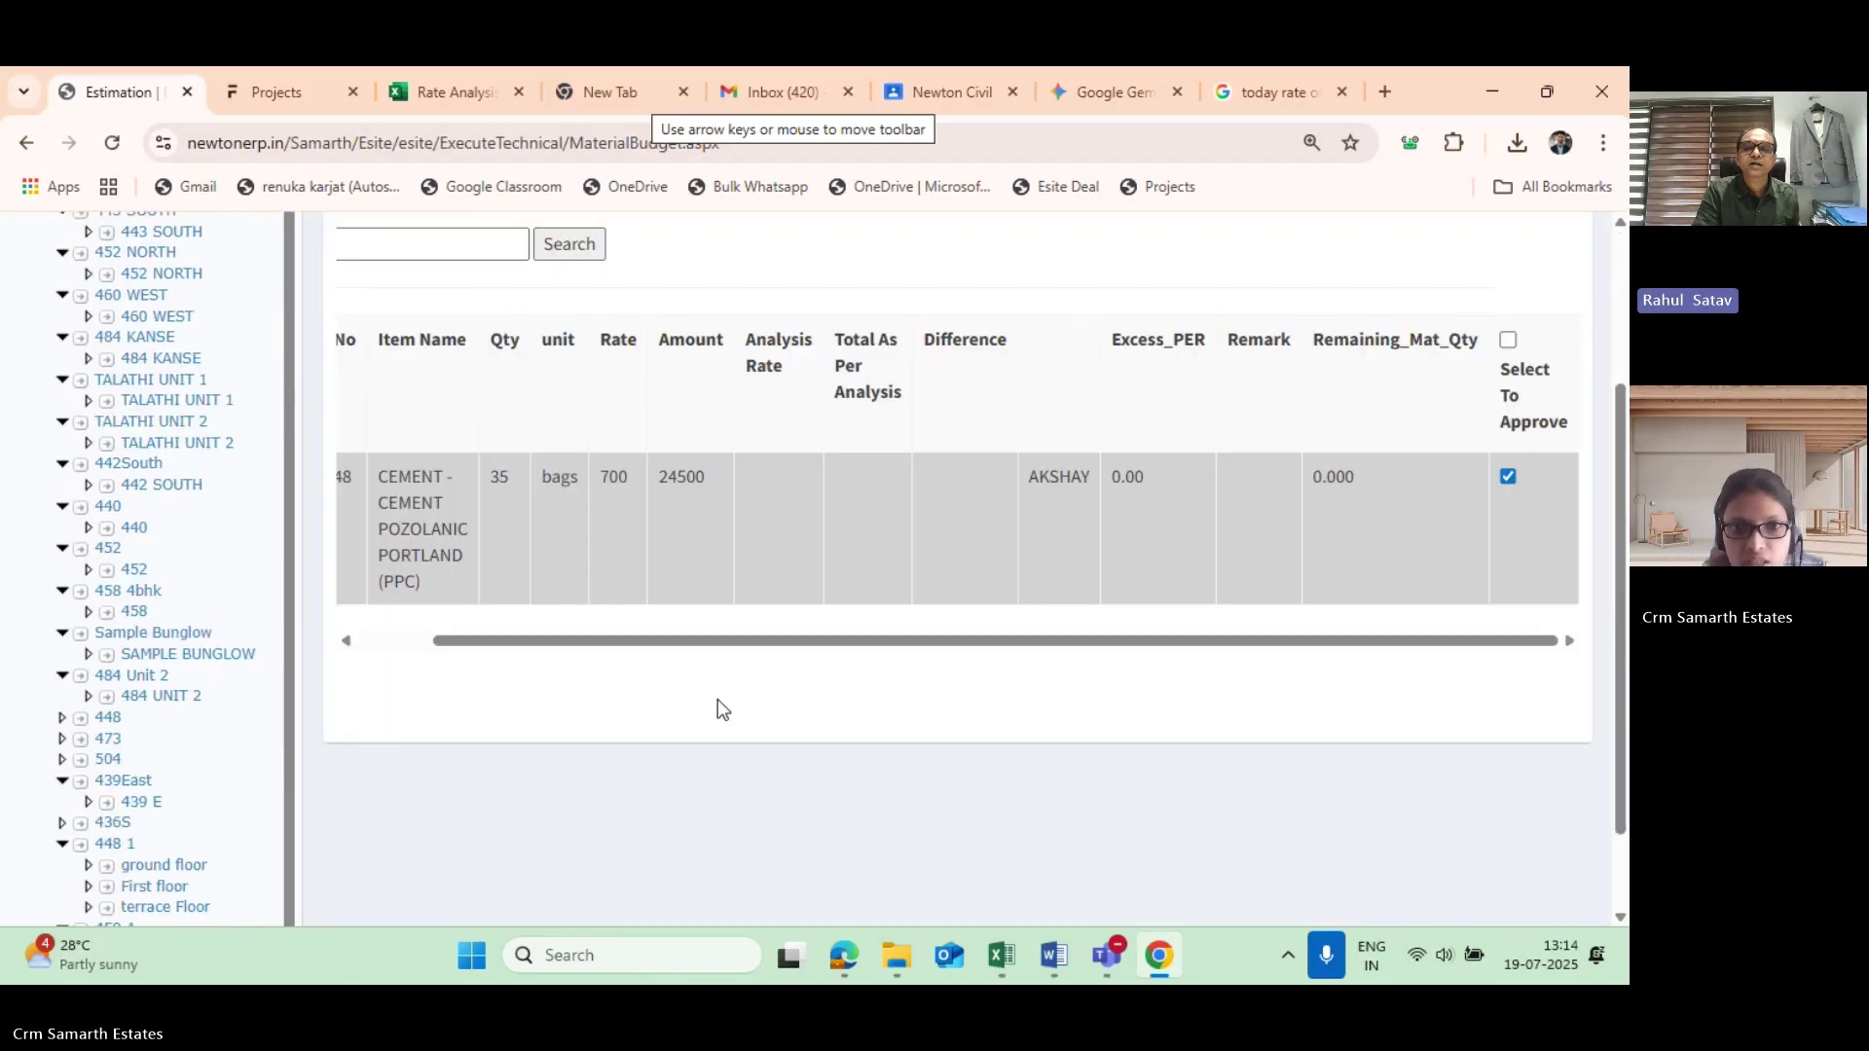
mouse_move(813, 645)
mouse_down()
mouse_move(705, 650)
mouse_move(802, 642)
mouse_up()
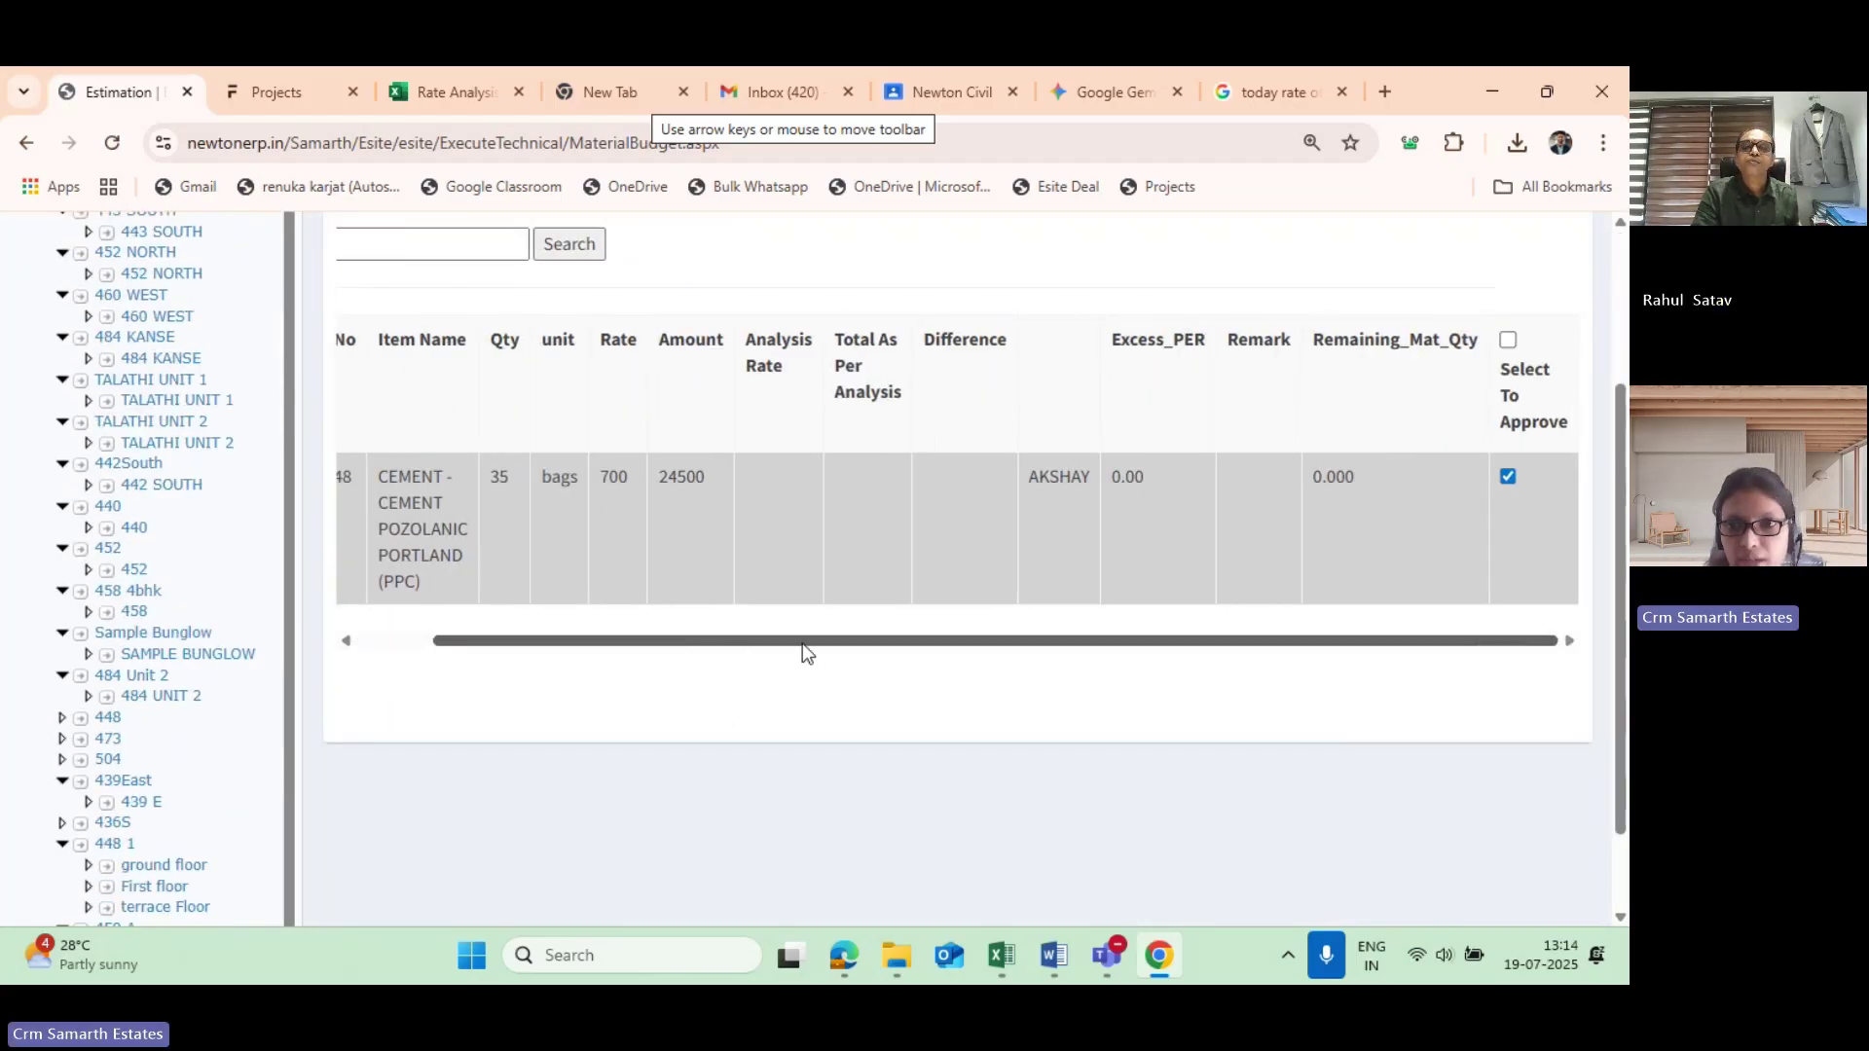
click(1507, 476)
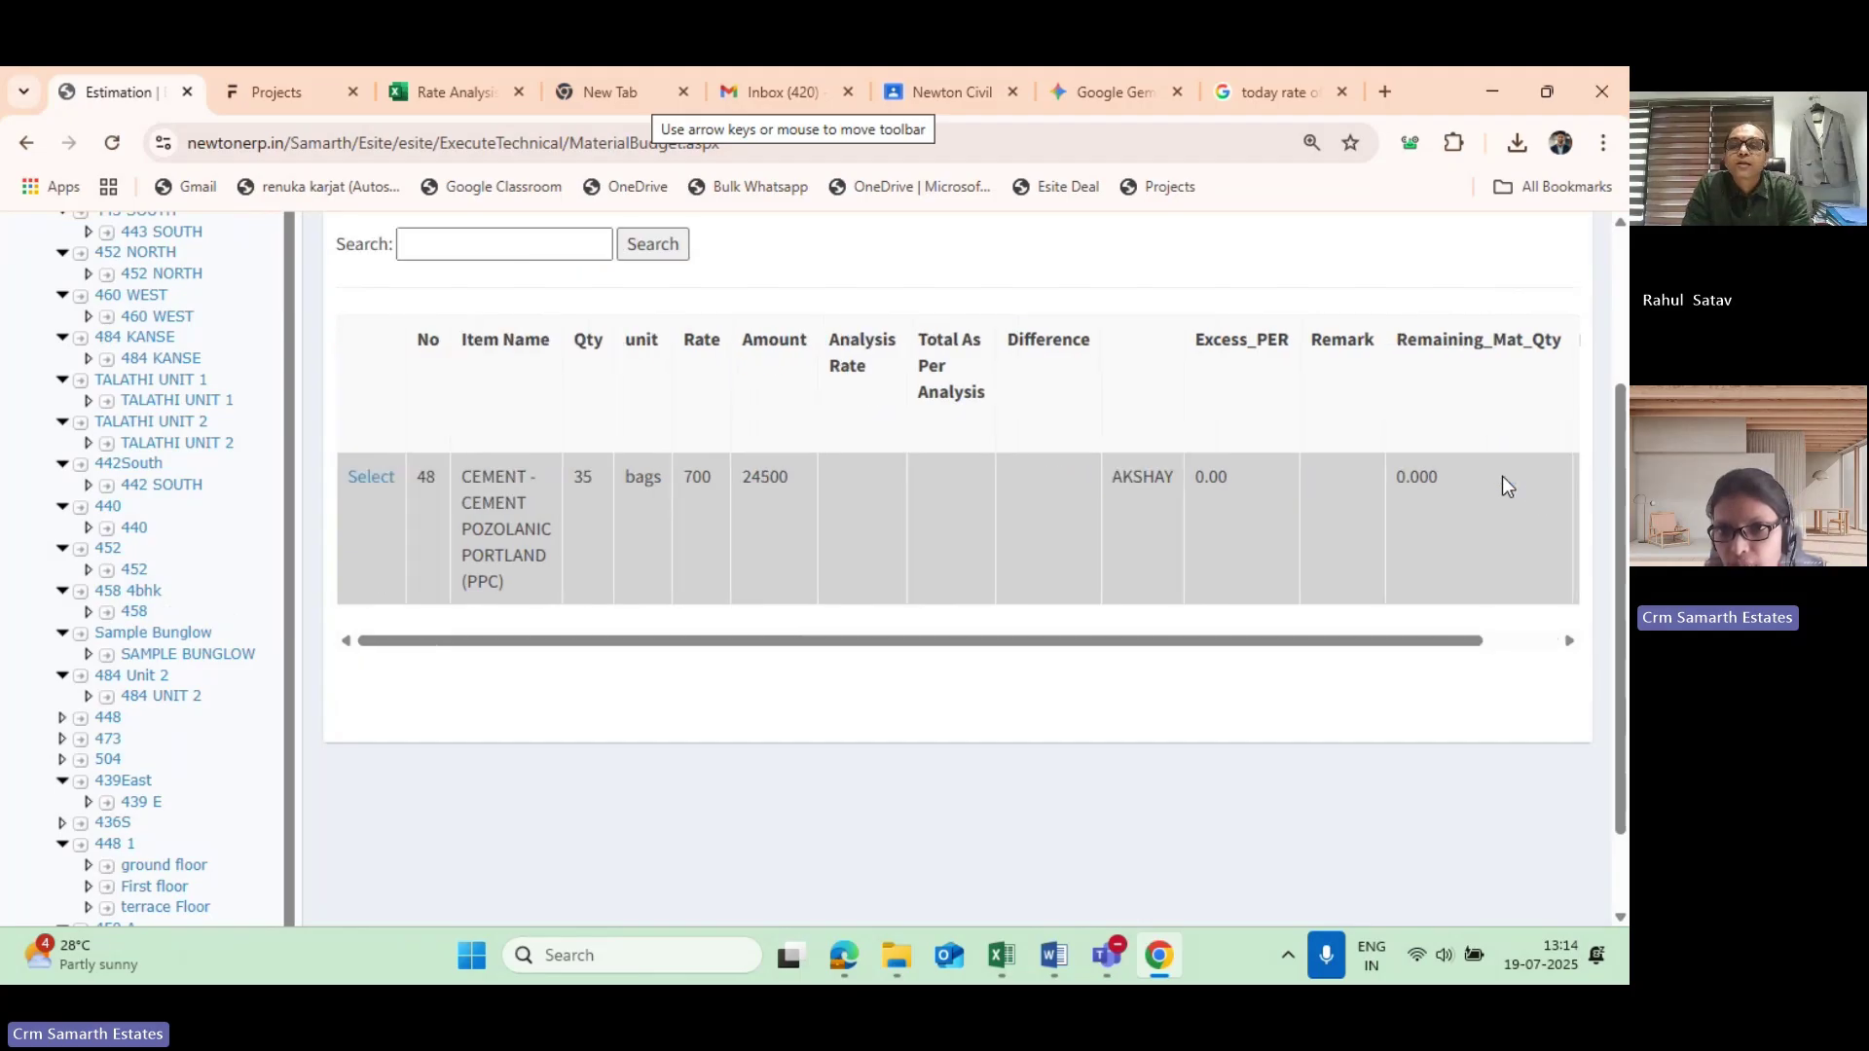
drag(1378, 641, 1535, 659)
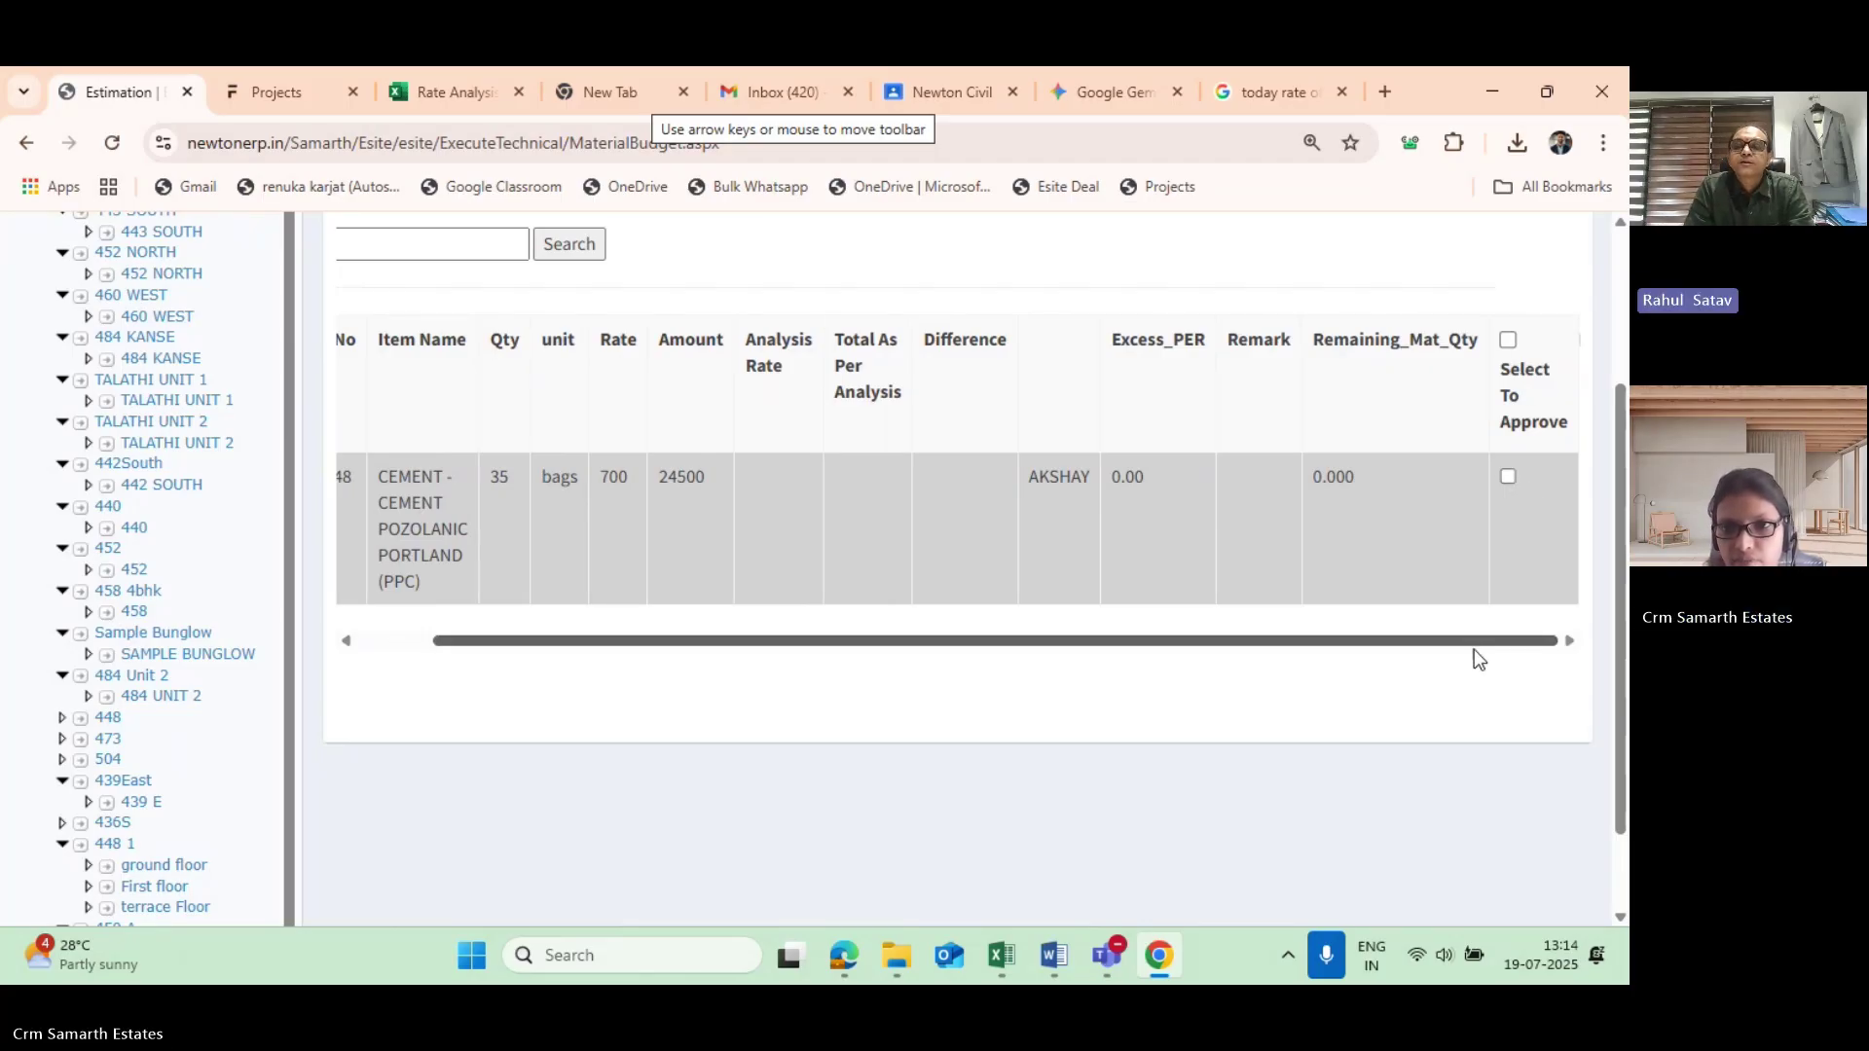
drag(1474, 650, 372, 527)
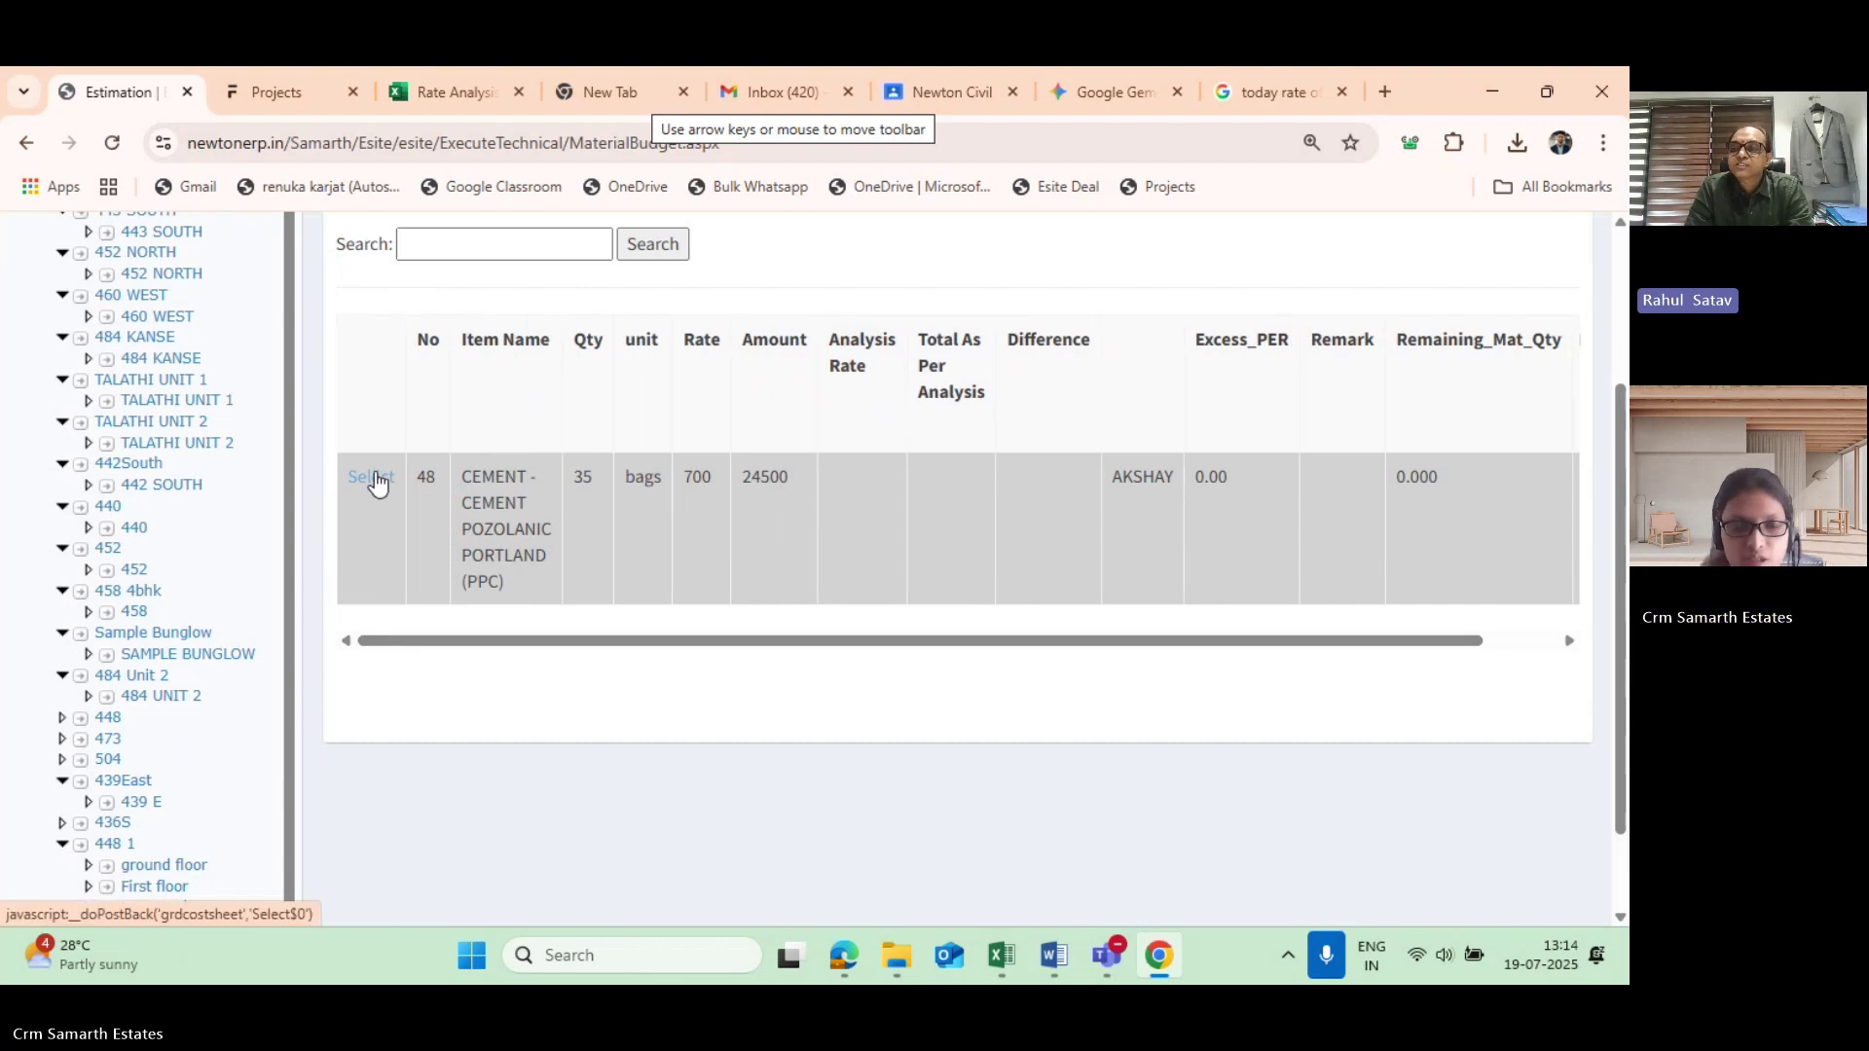
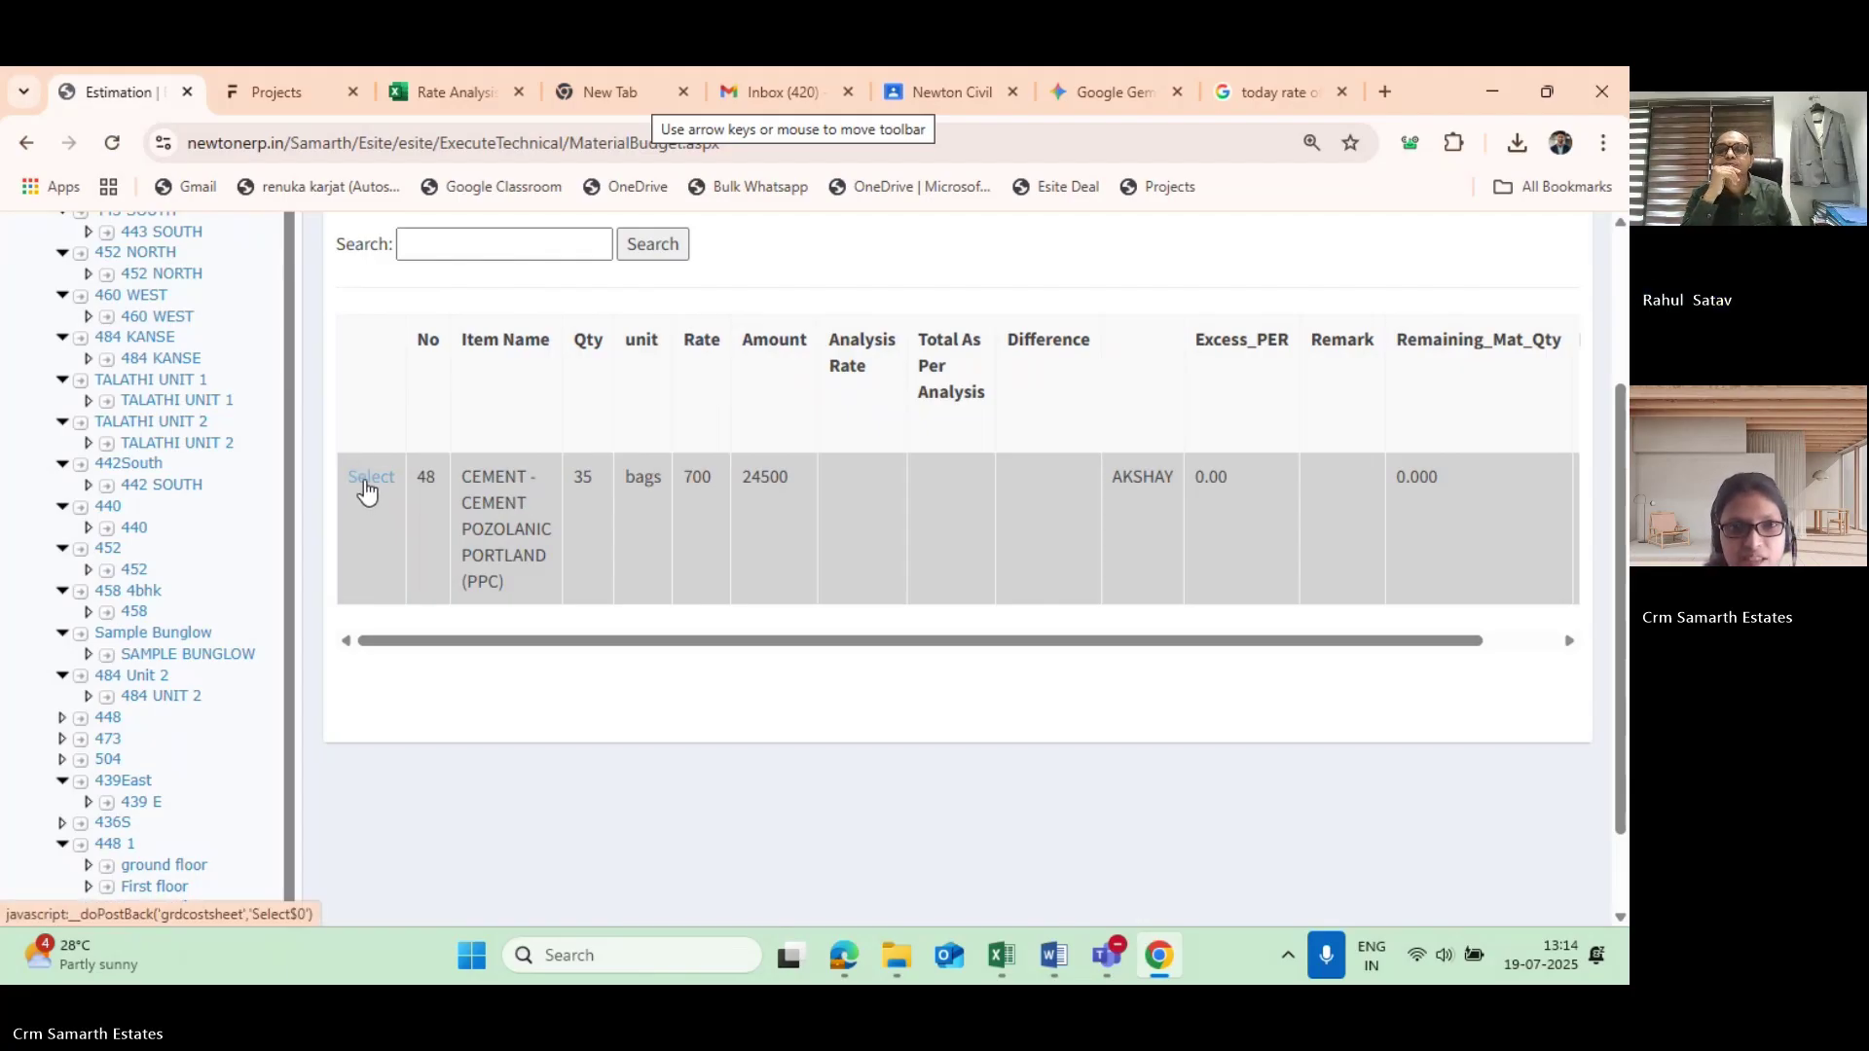
Reopen the cement row for editing, set its rate to 4970 and update it.
click(368, 484)
scroll(652, 666, down, 1)
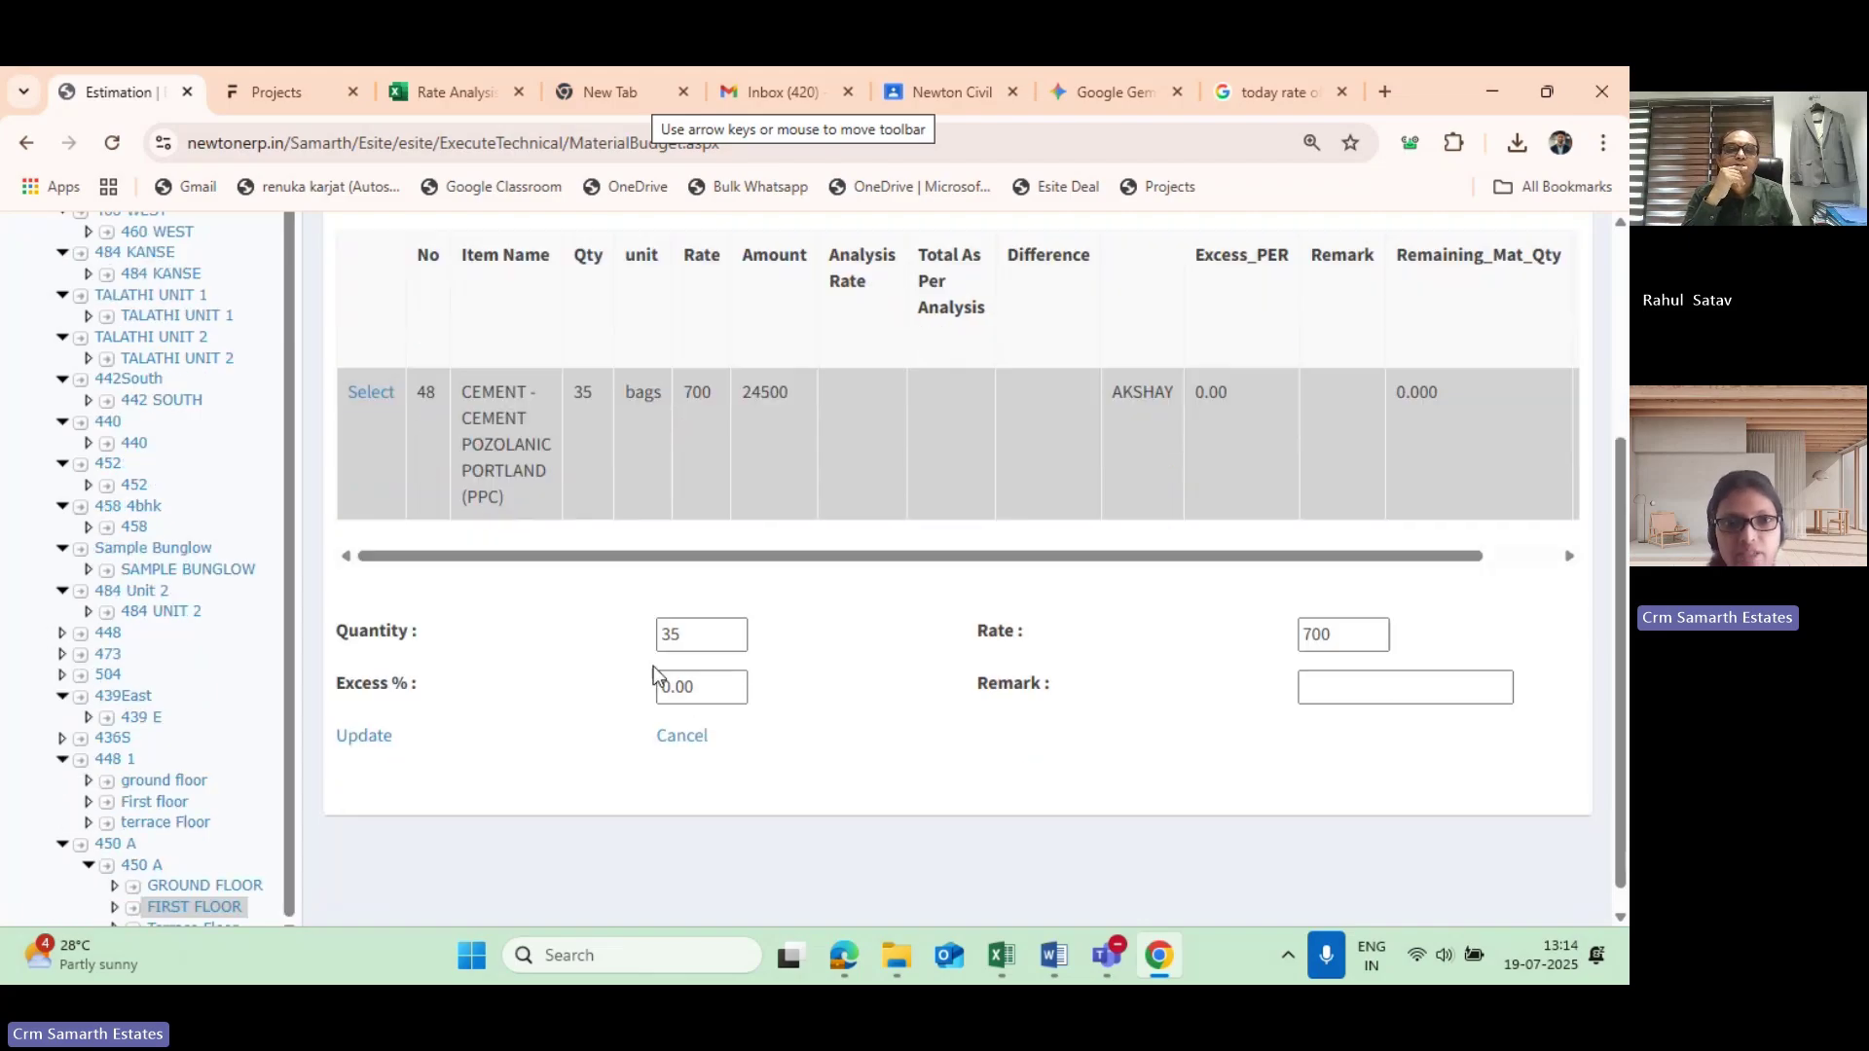
scroll(652, 666, up, 1)
scroll(1283, 746, down, 1)
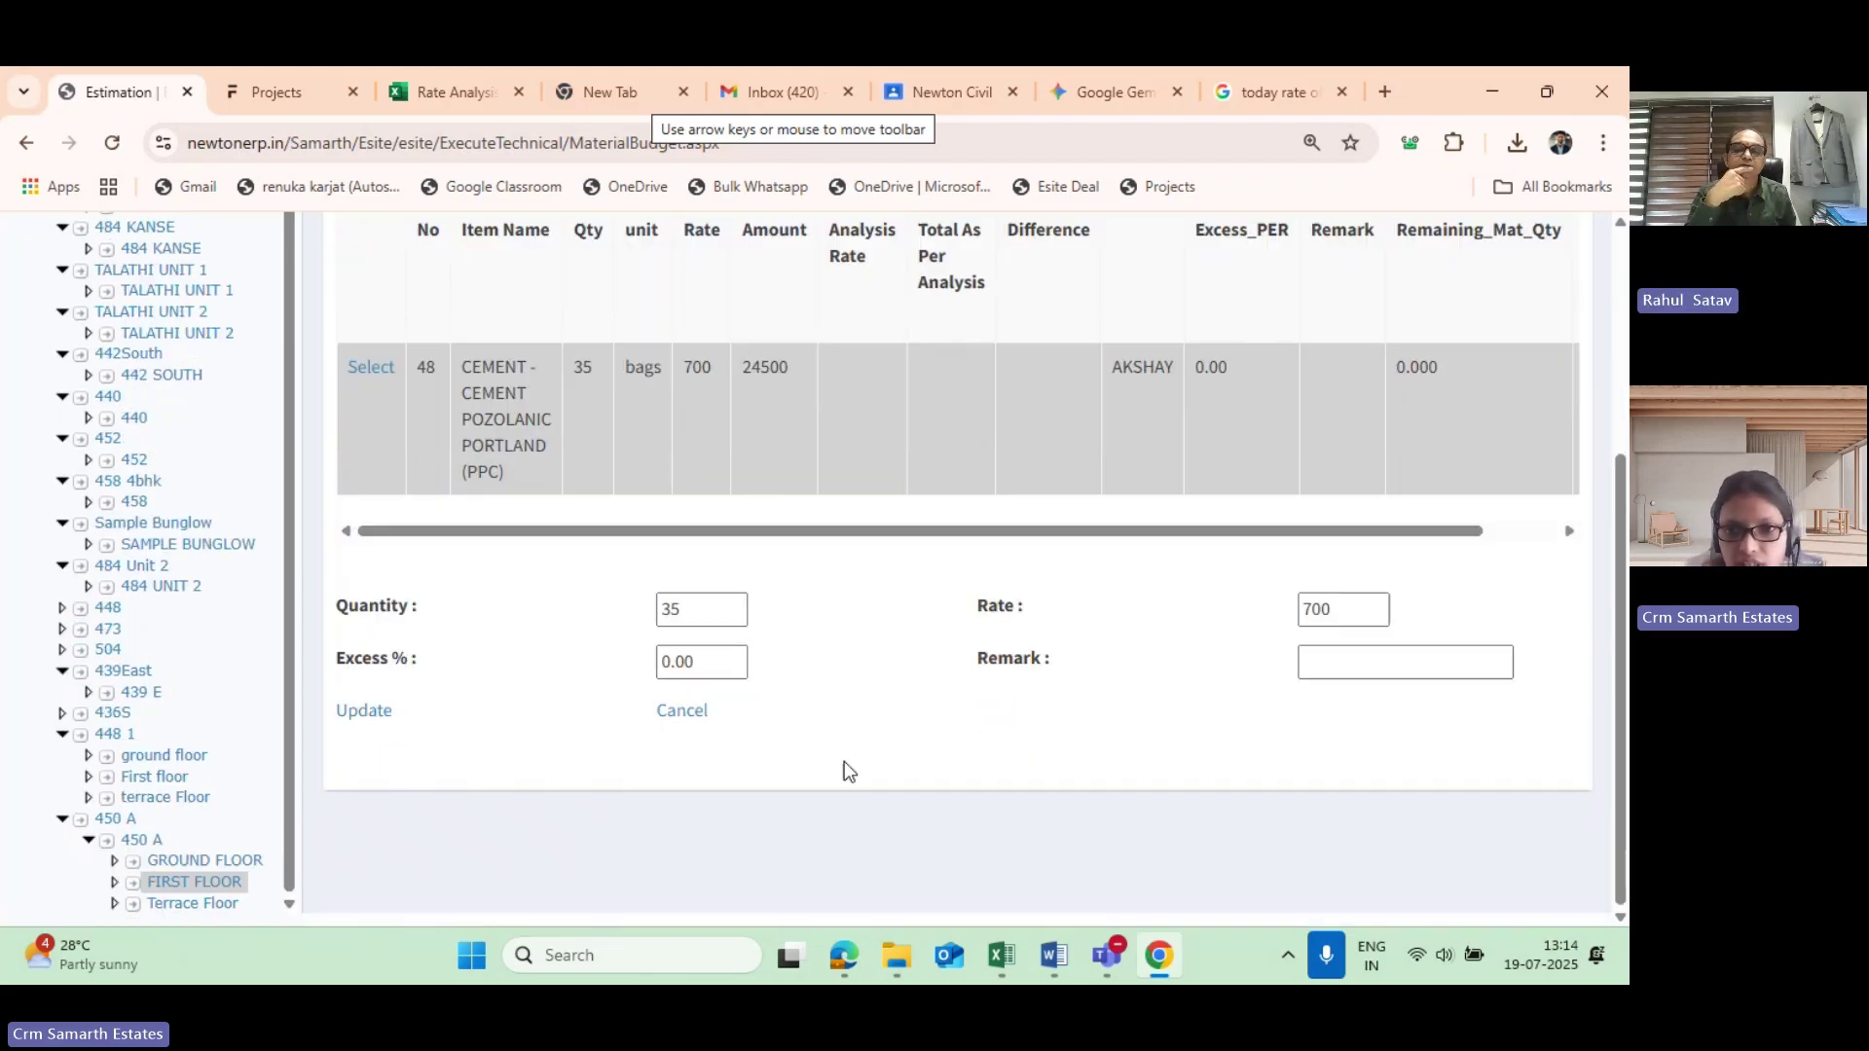
drag(749, 527, 889, 596)
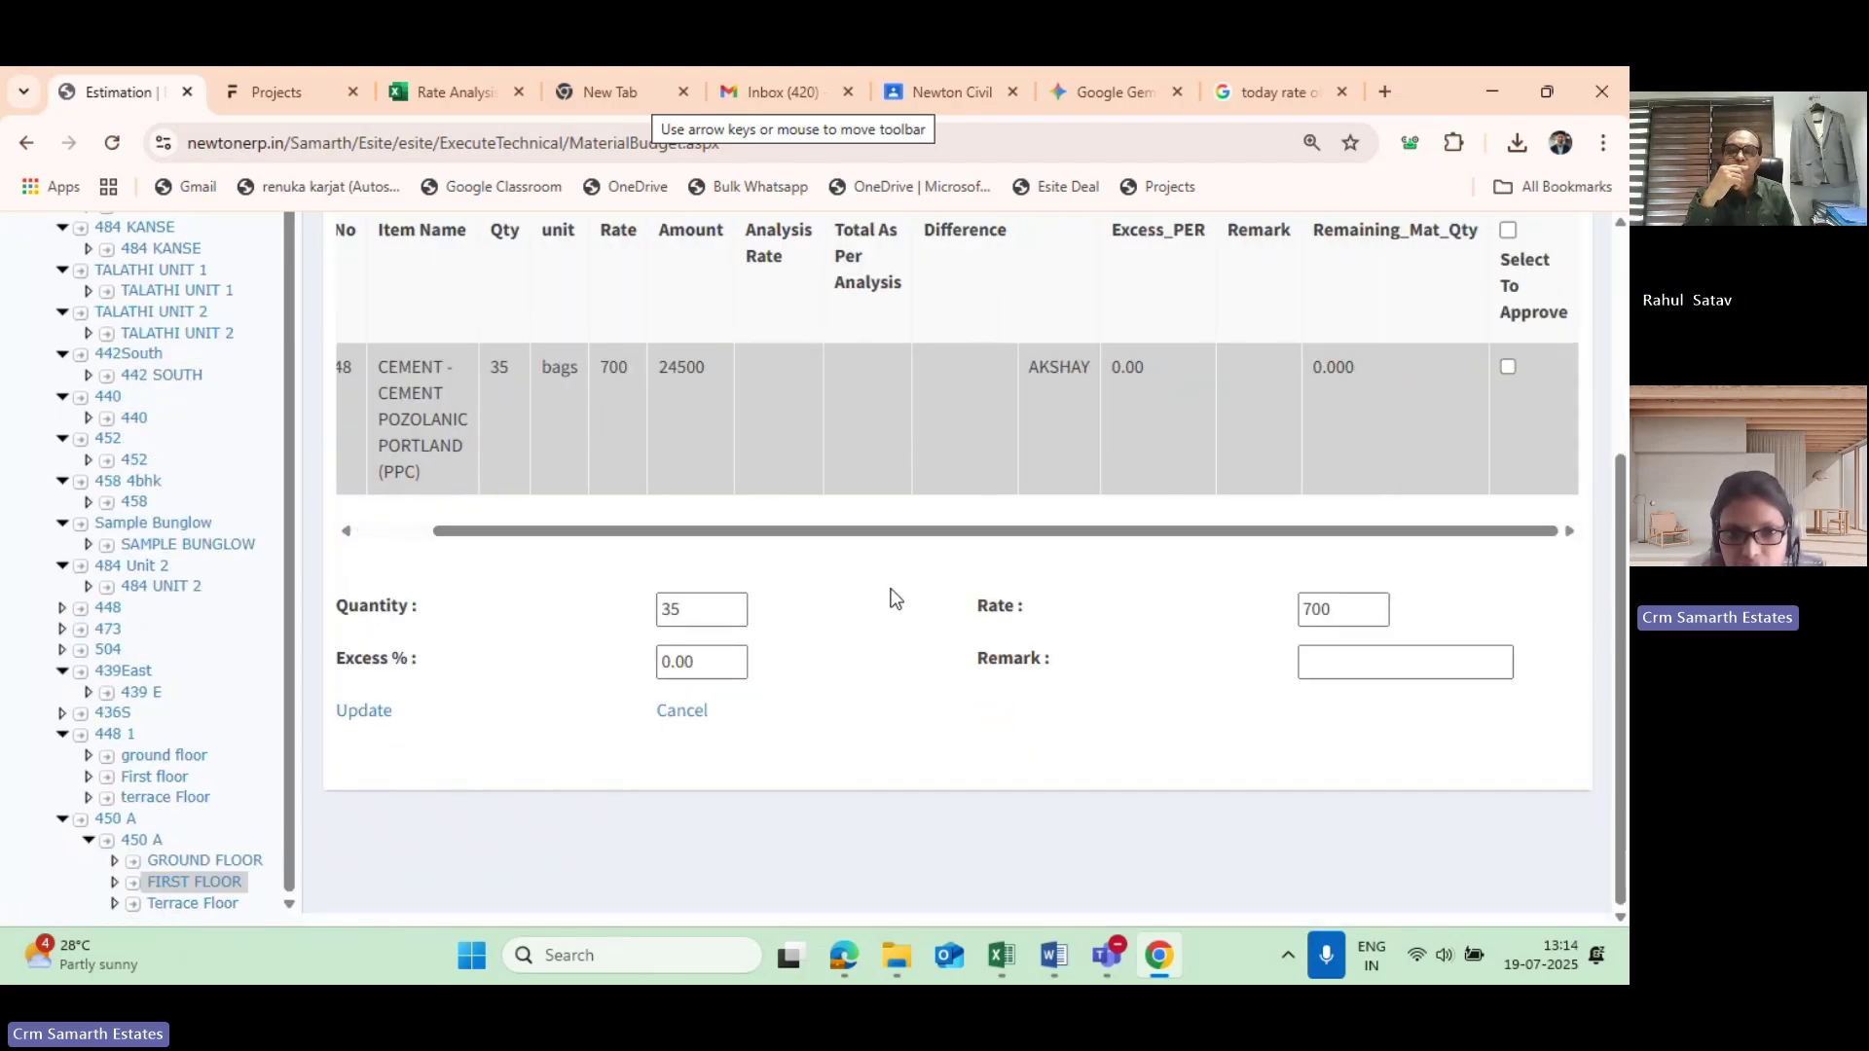
click(1332, 603)
double_click(1332, 603)
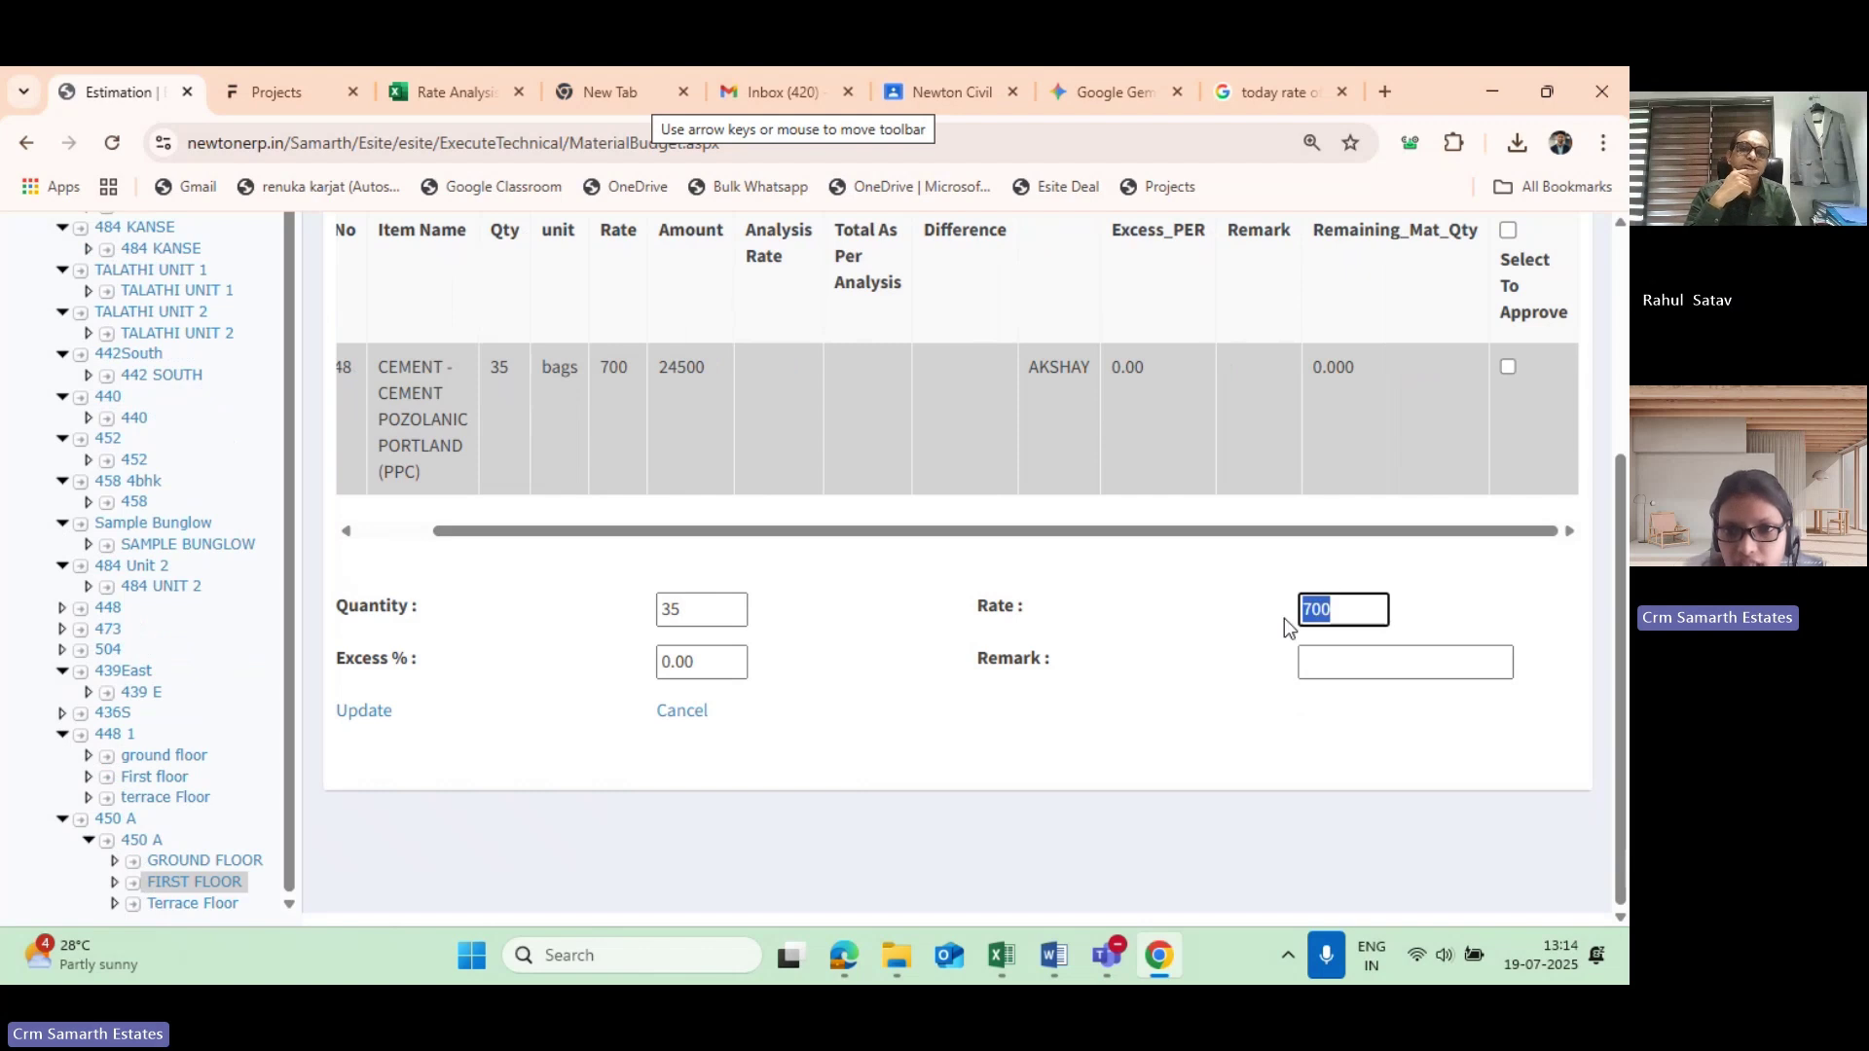
key(BackSpace)
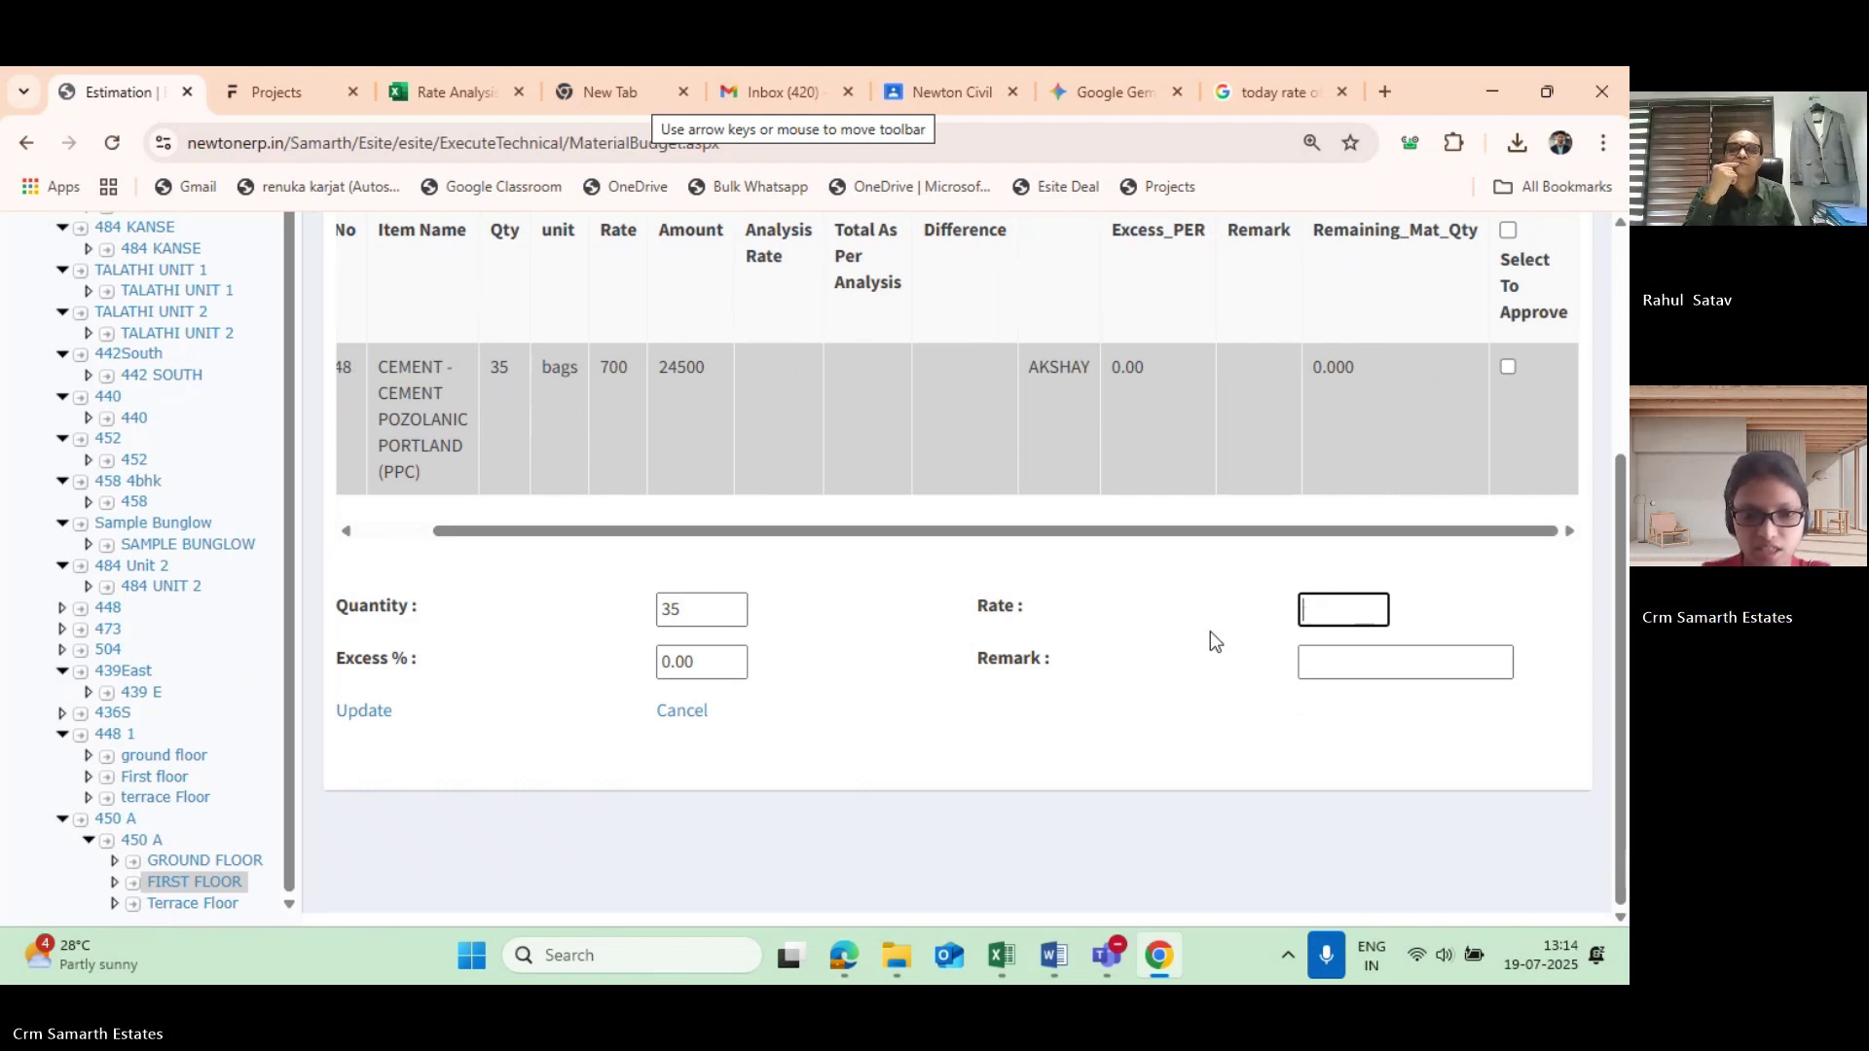
text(497)
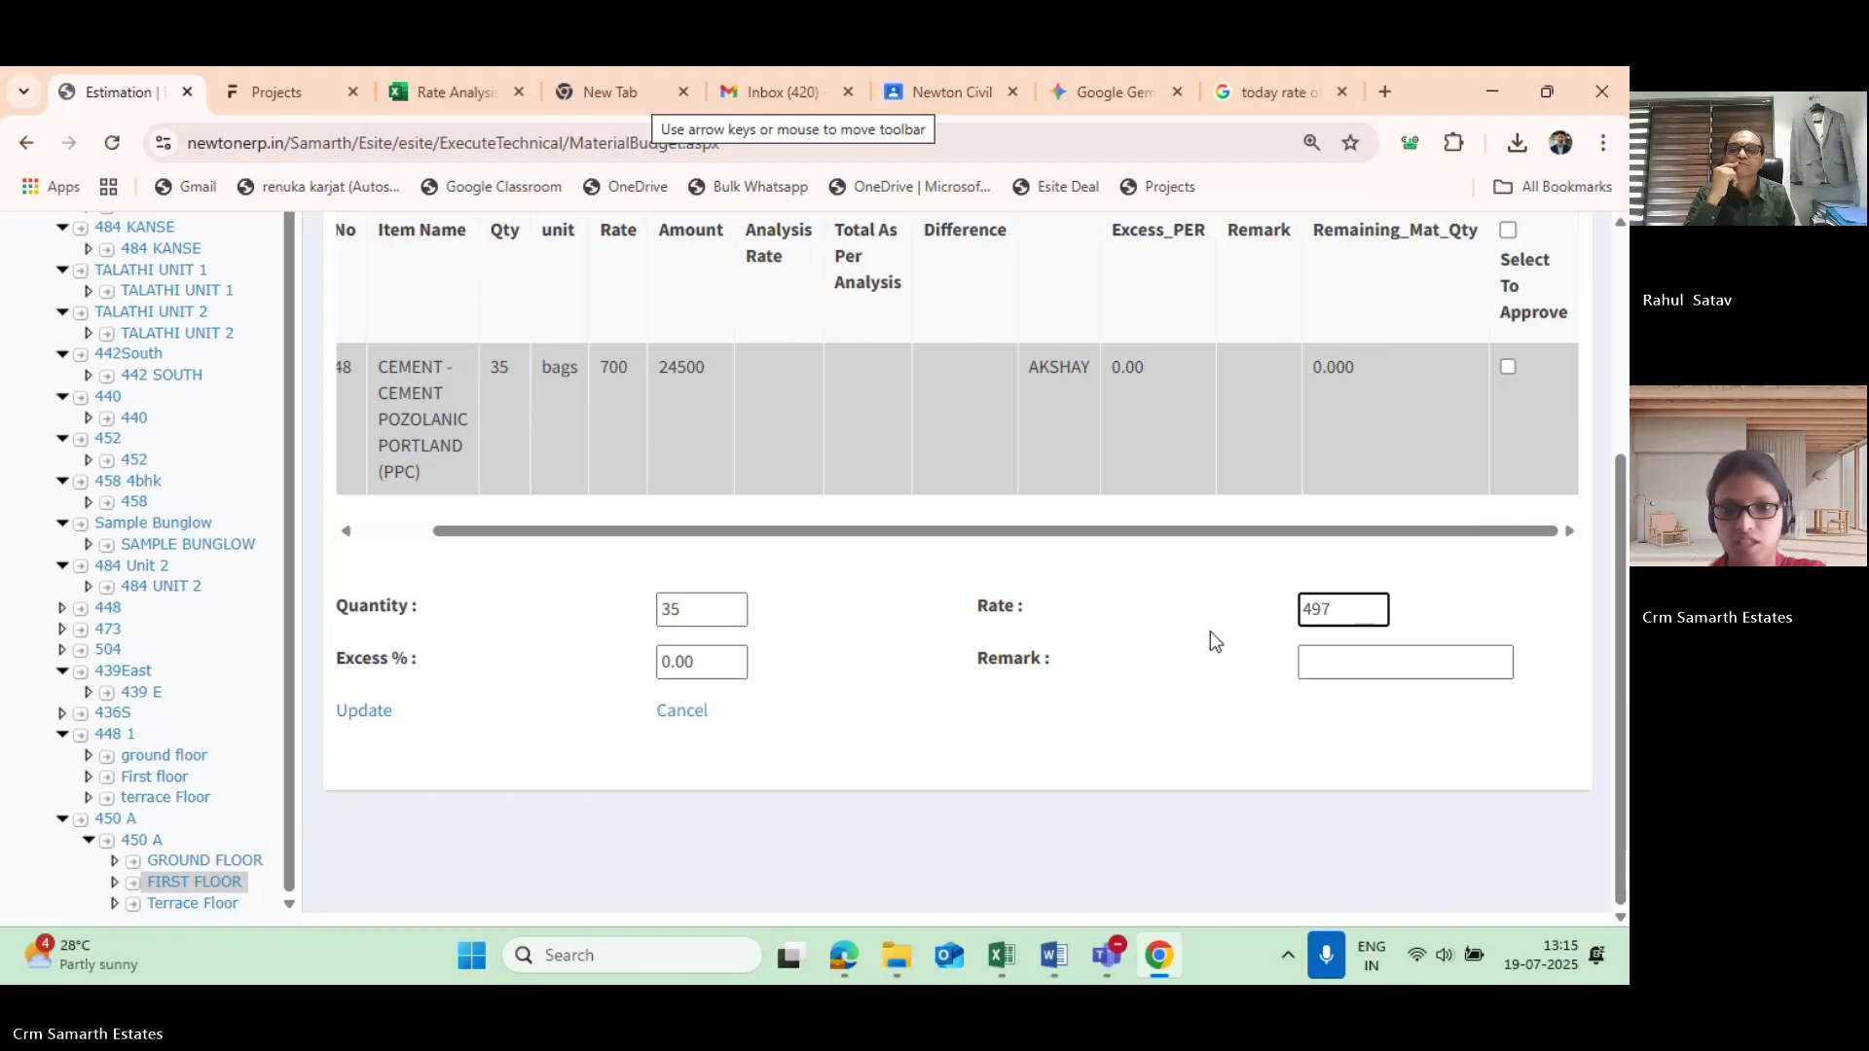
text(0)
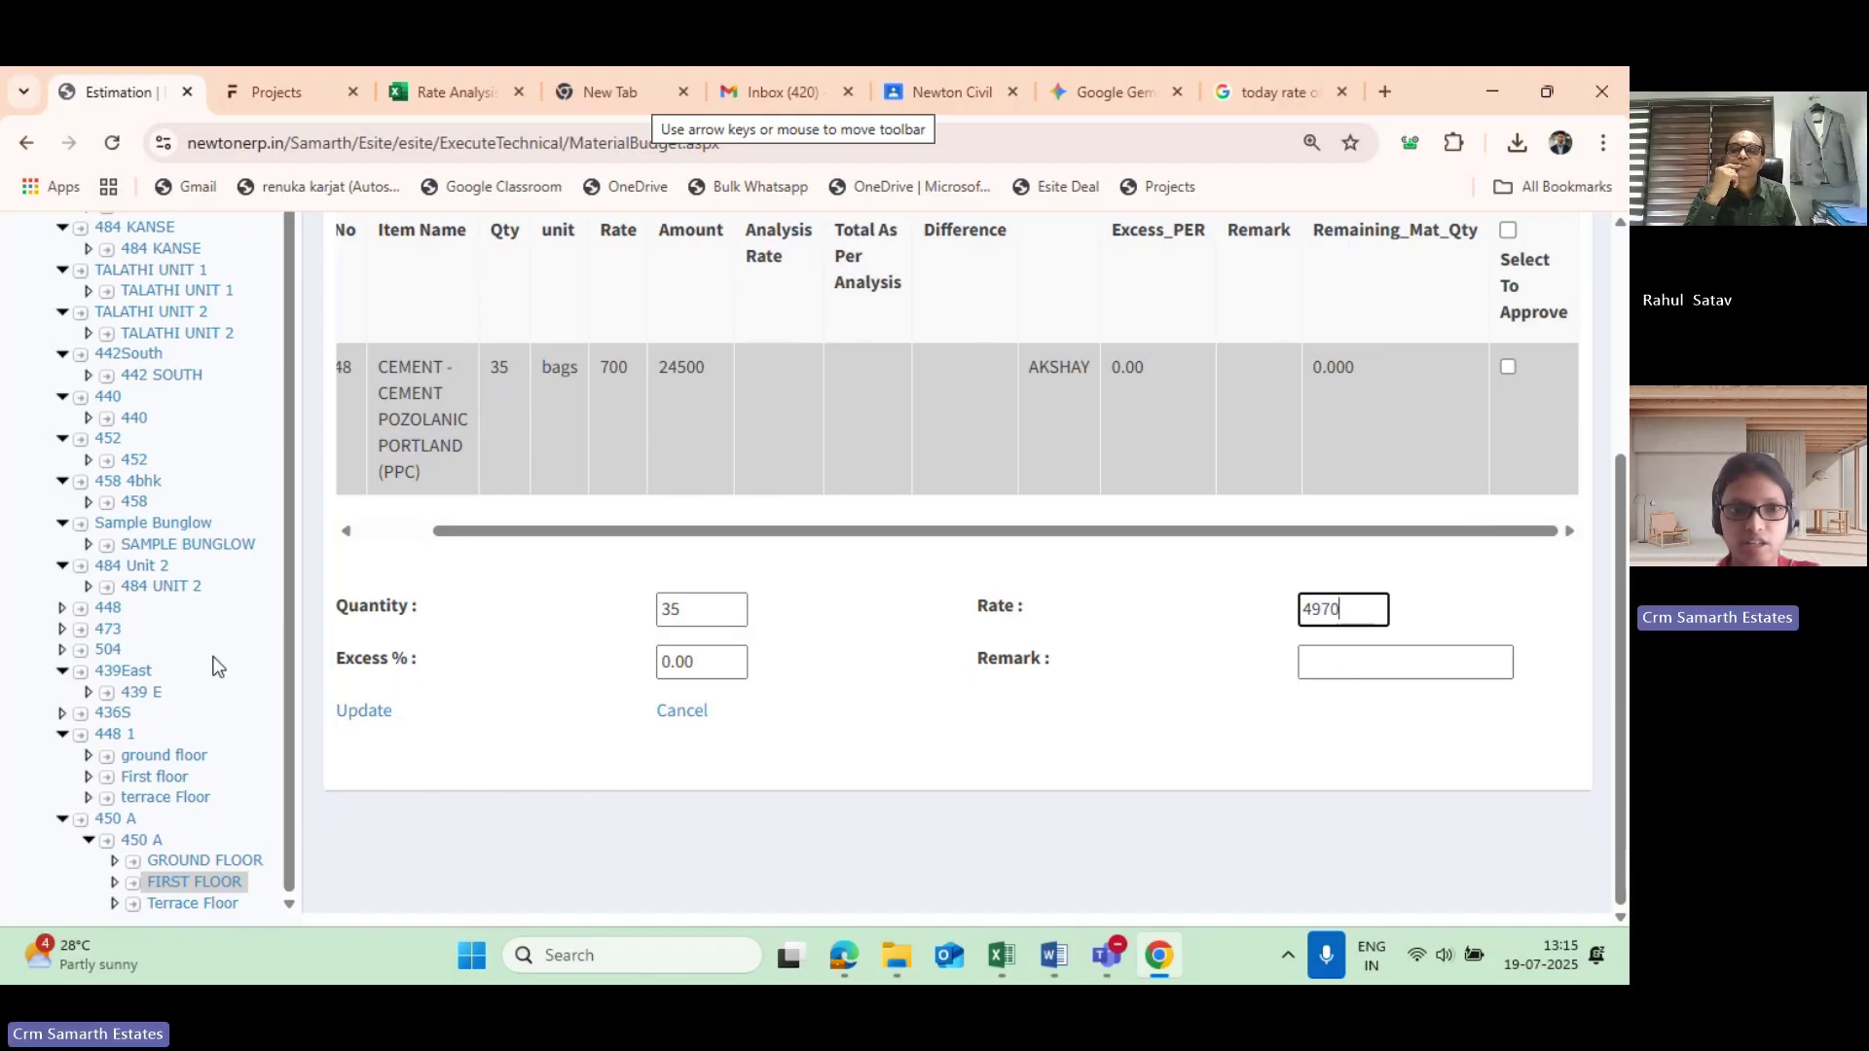
click(379, 721)
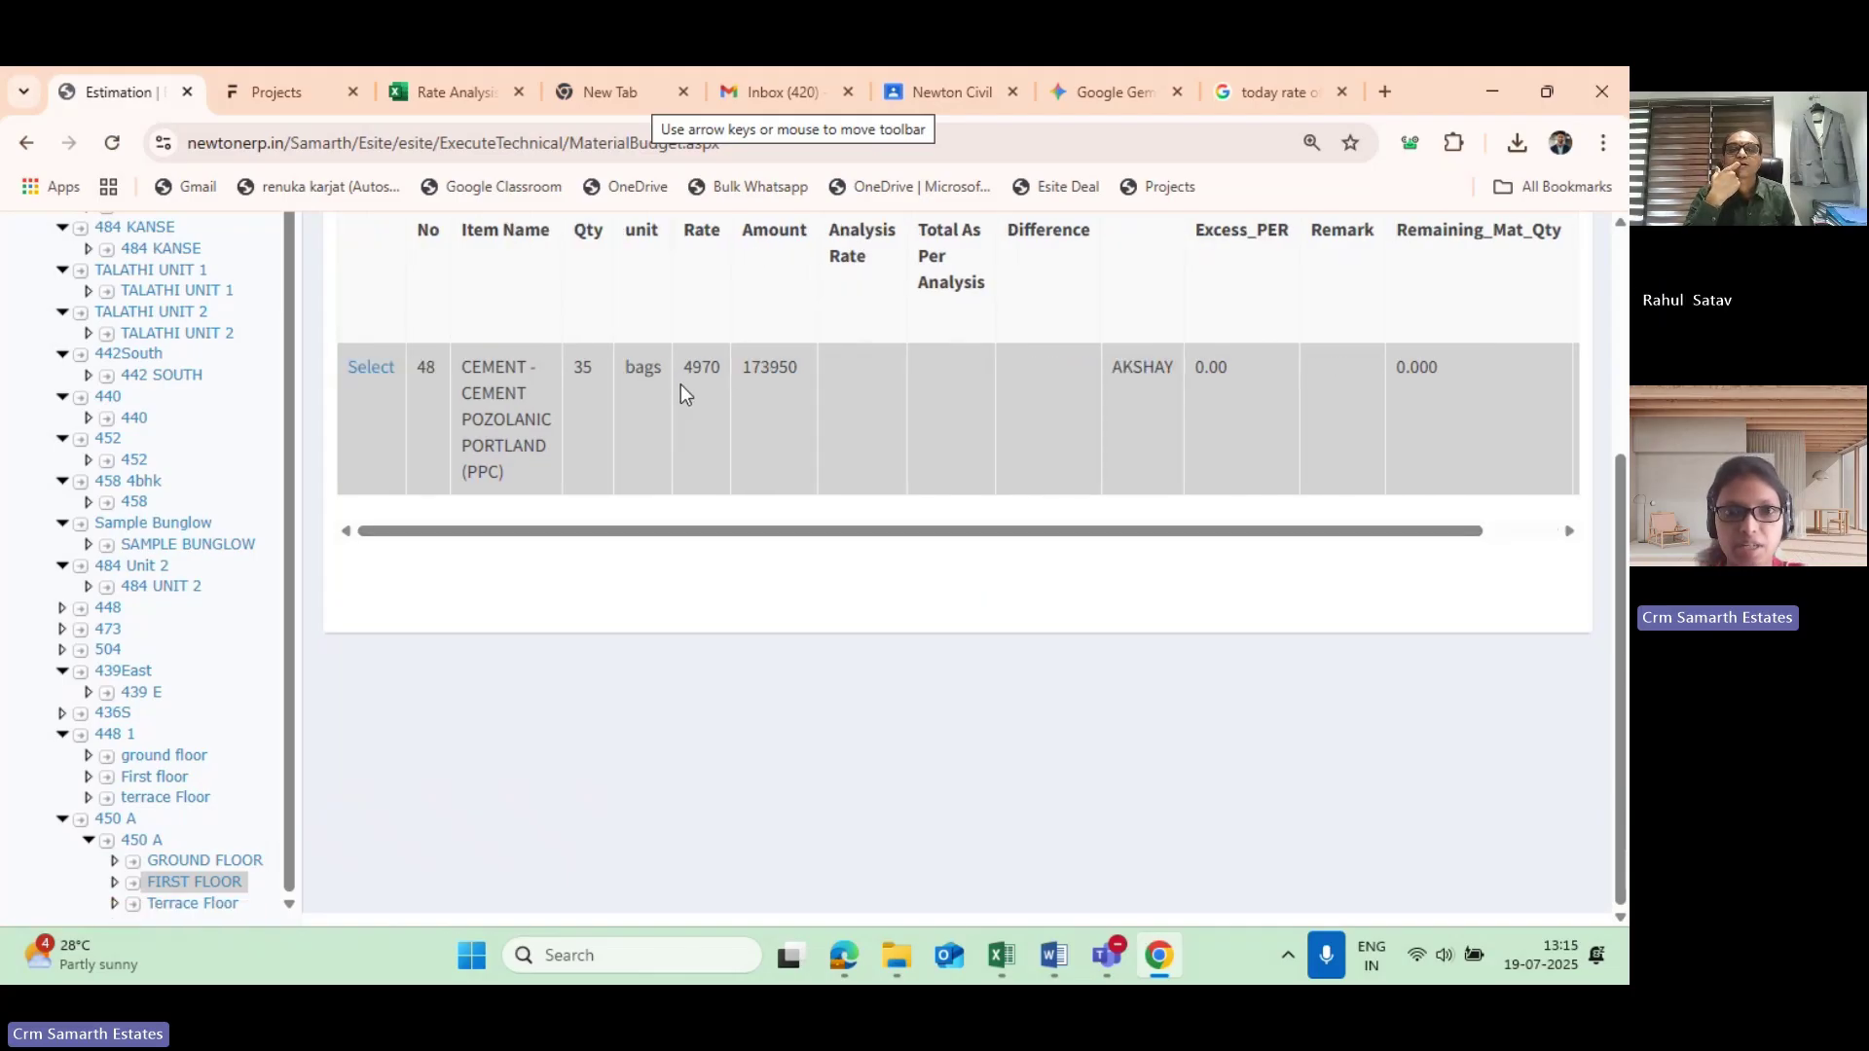
Mark the revised cement row for approval, approve the first-floor estimate again and dismiss the success message.
click(382, 387)
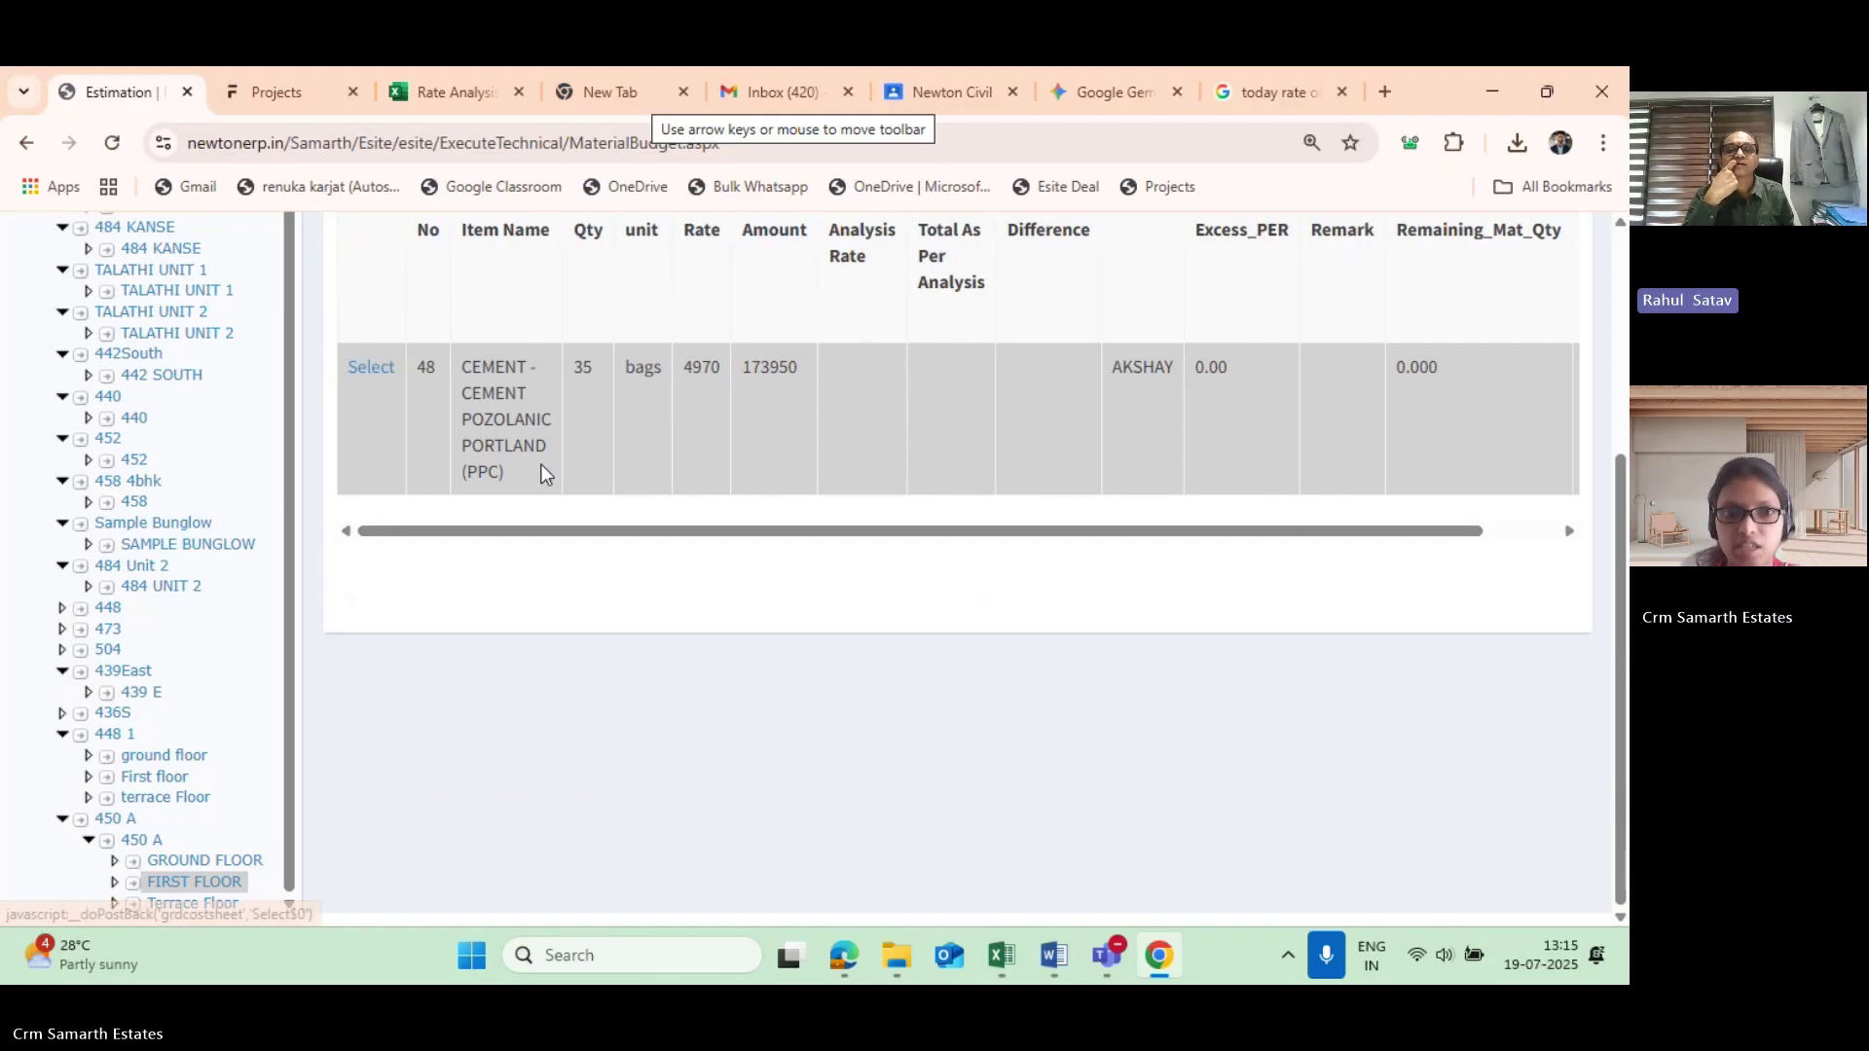
drag(559, 530, 1588, 310)
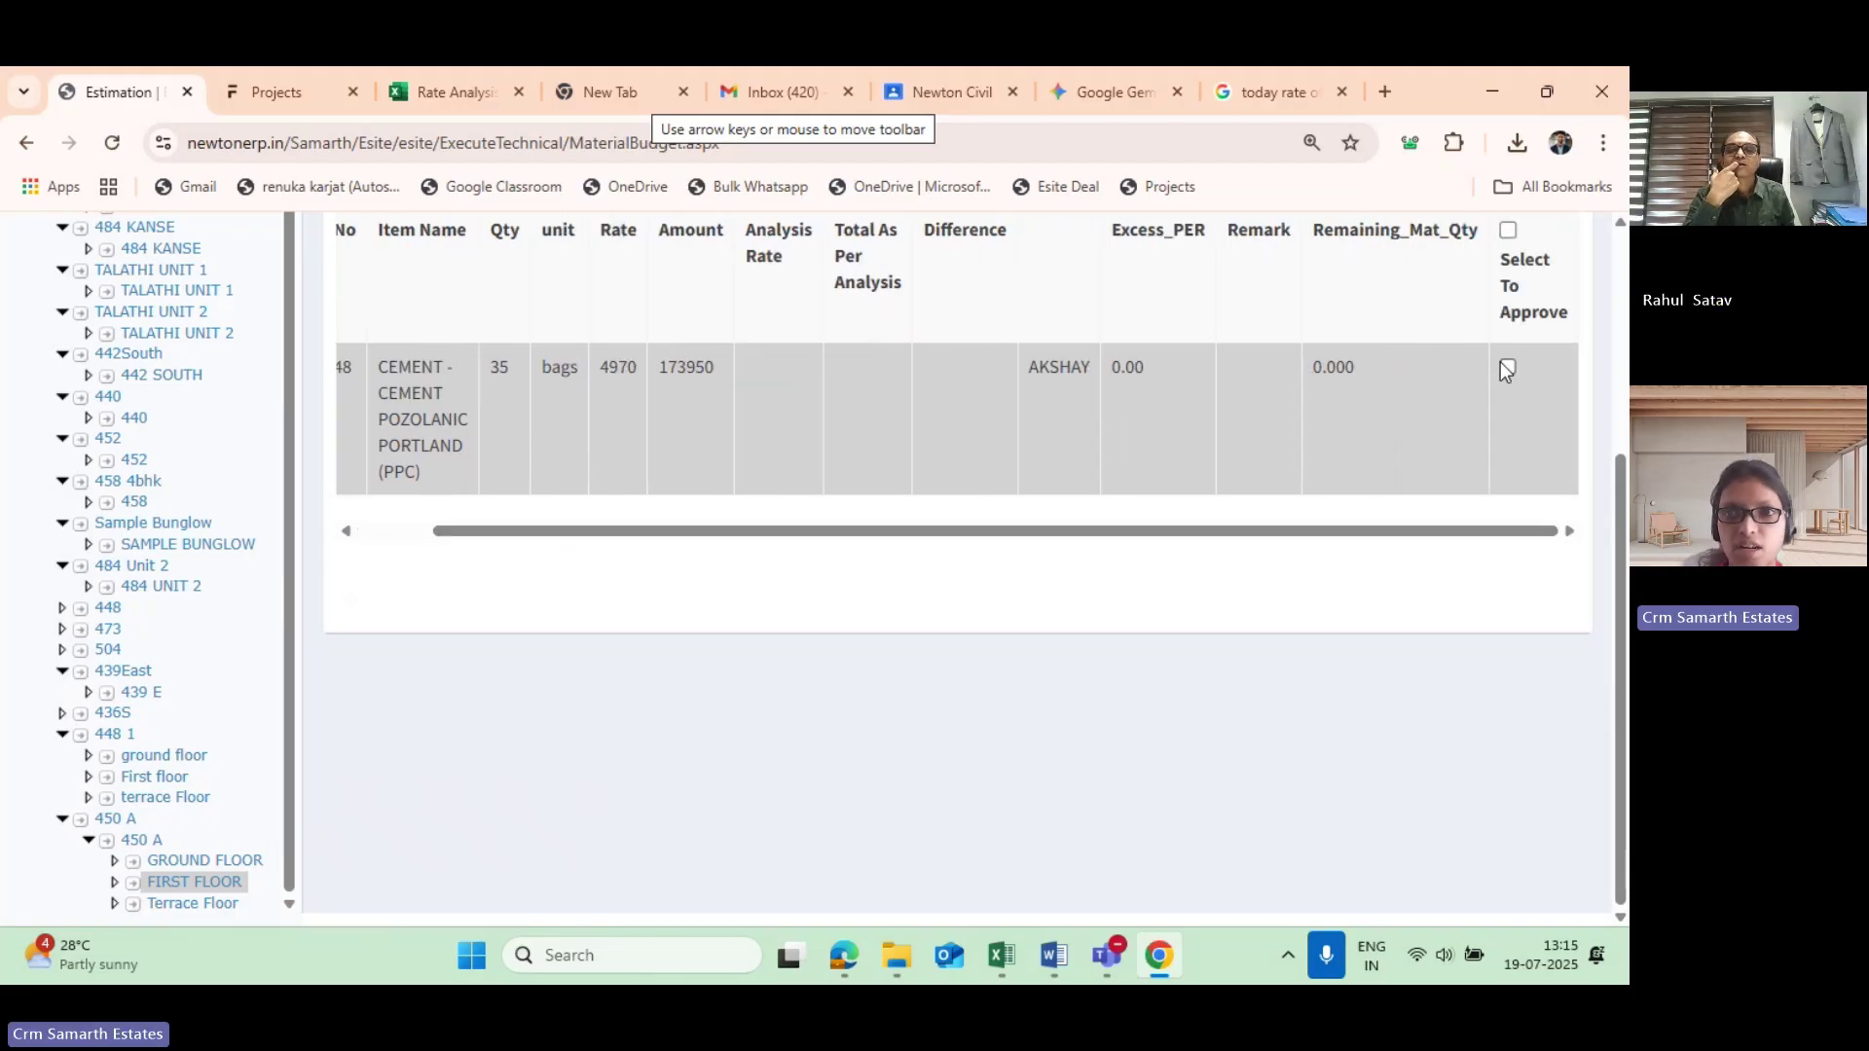
scroll(1437, 430, up, 3)
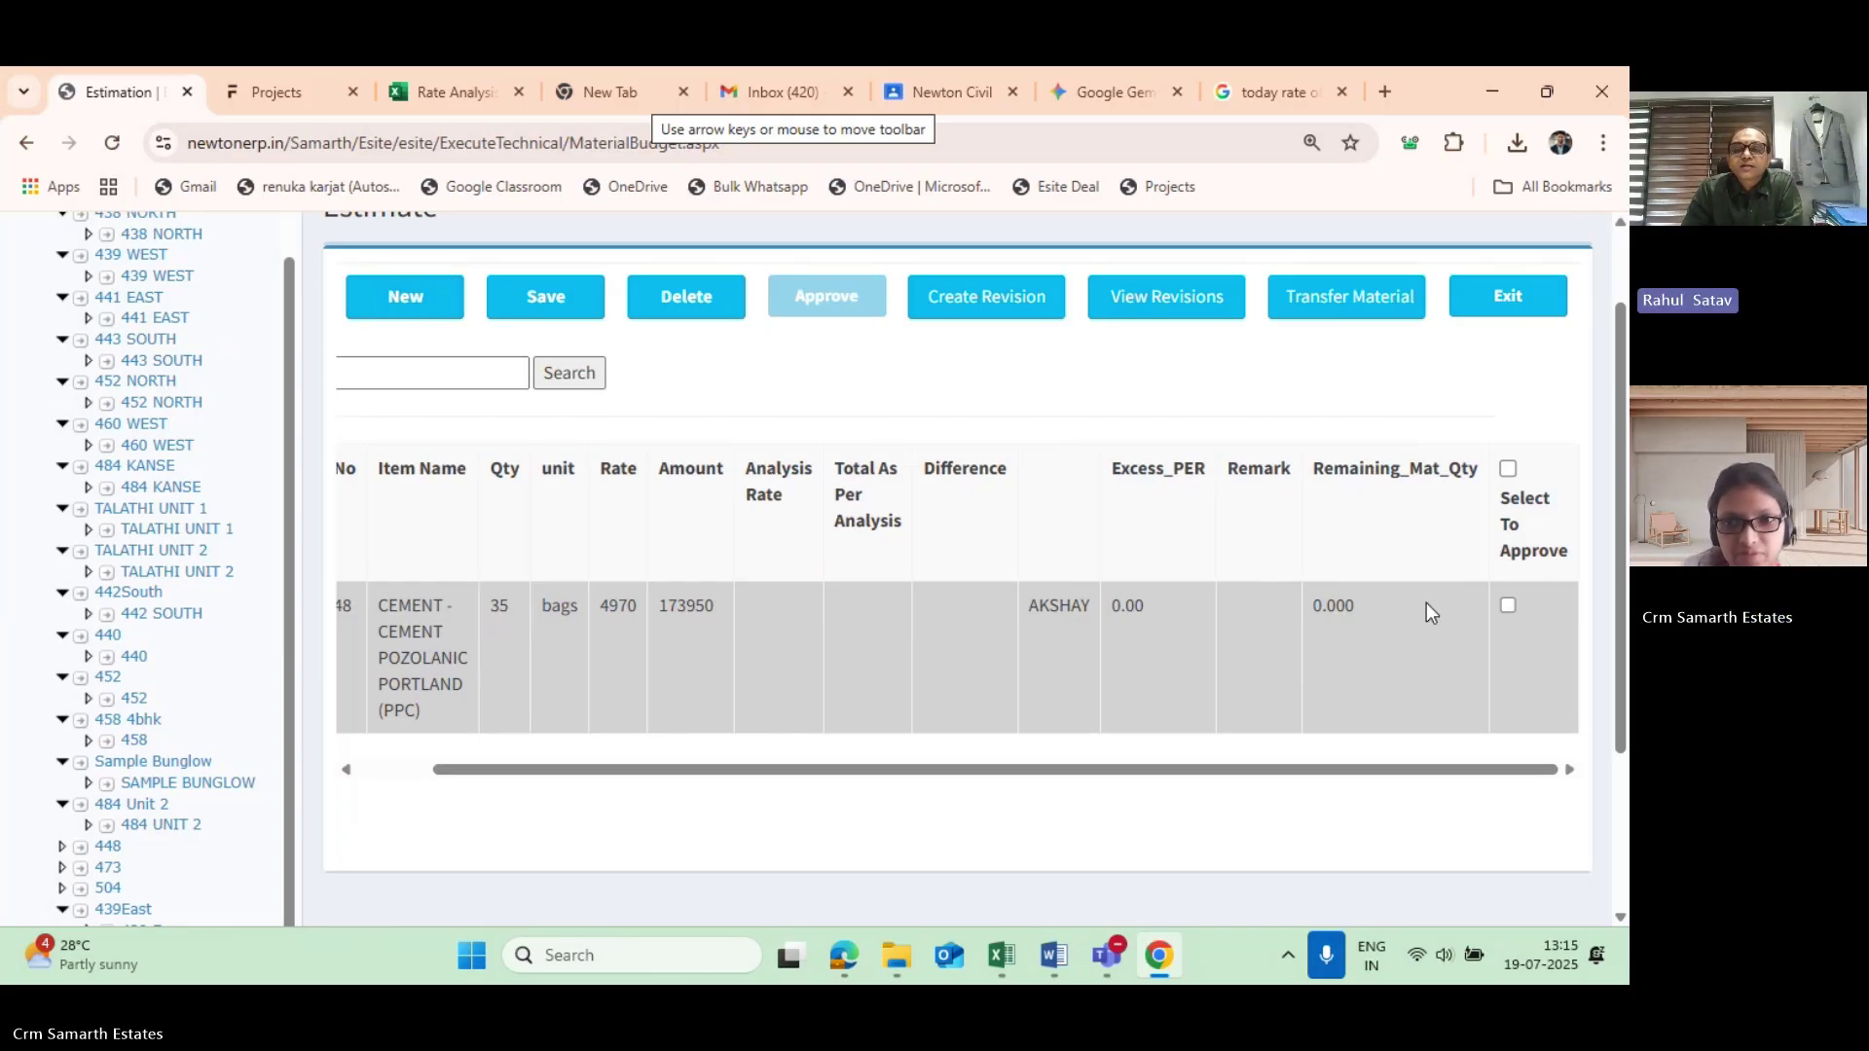
click(1514, 608)
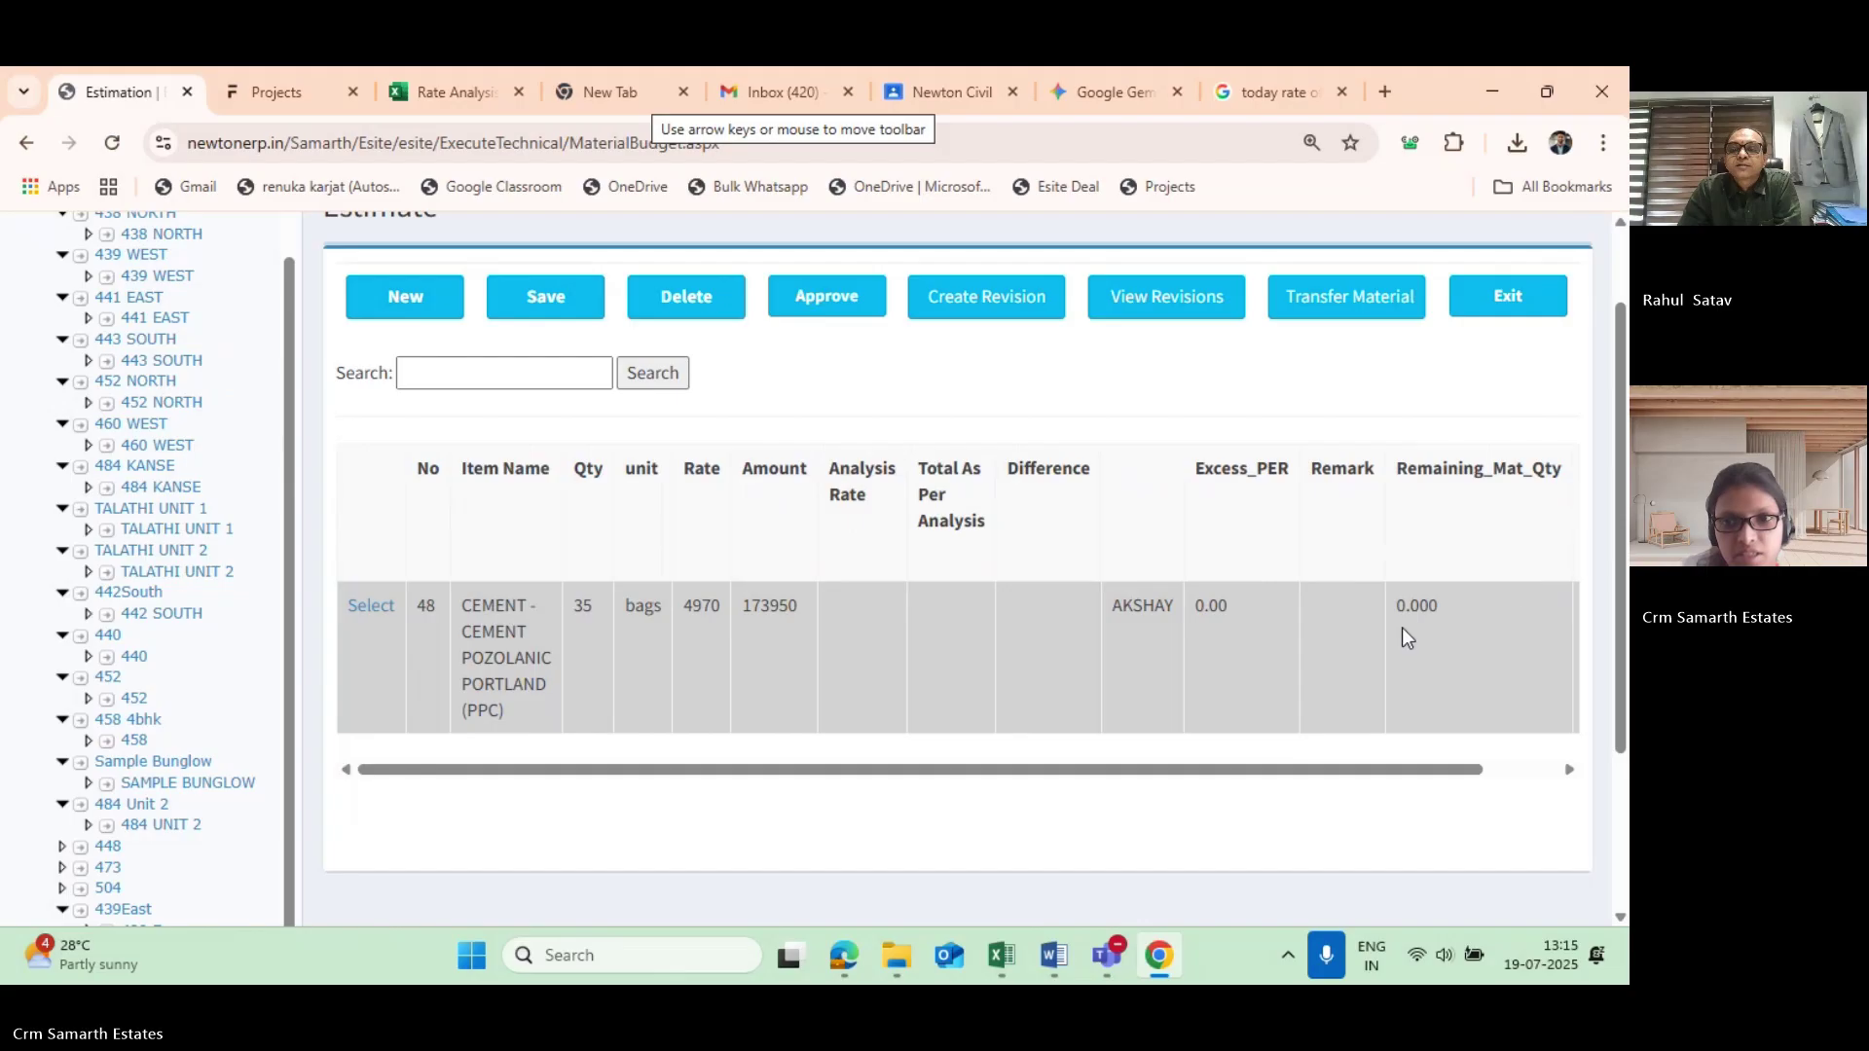
drag(1419, 771, 1491, 771)
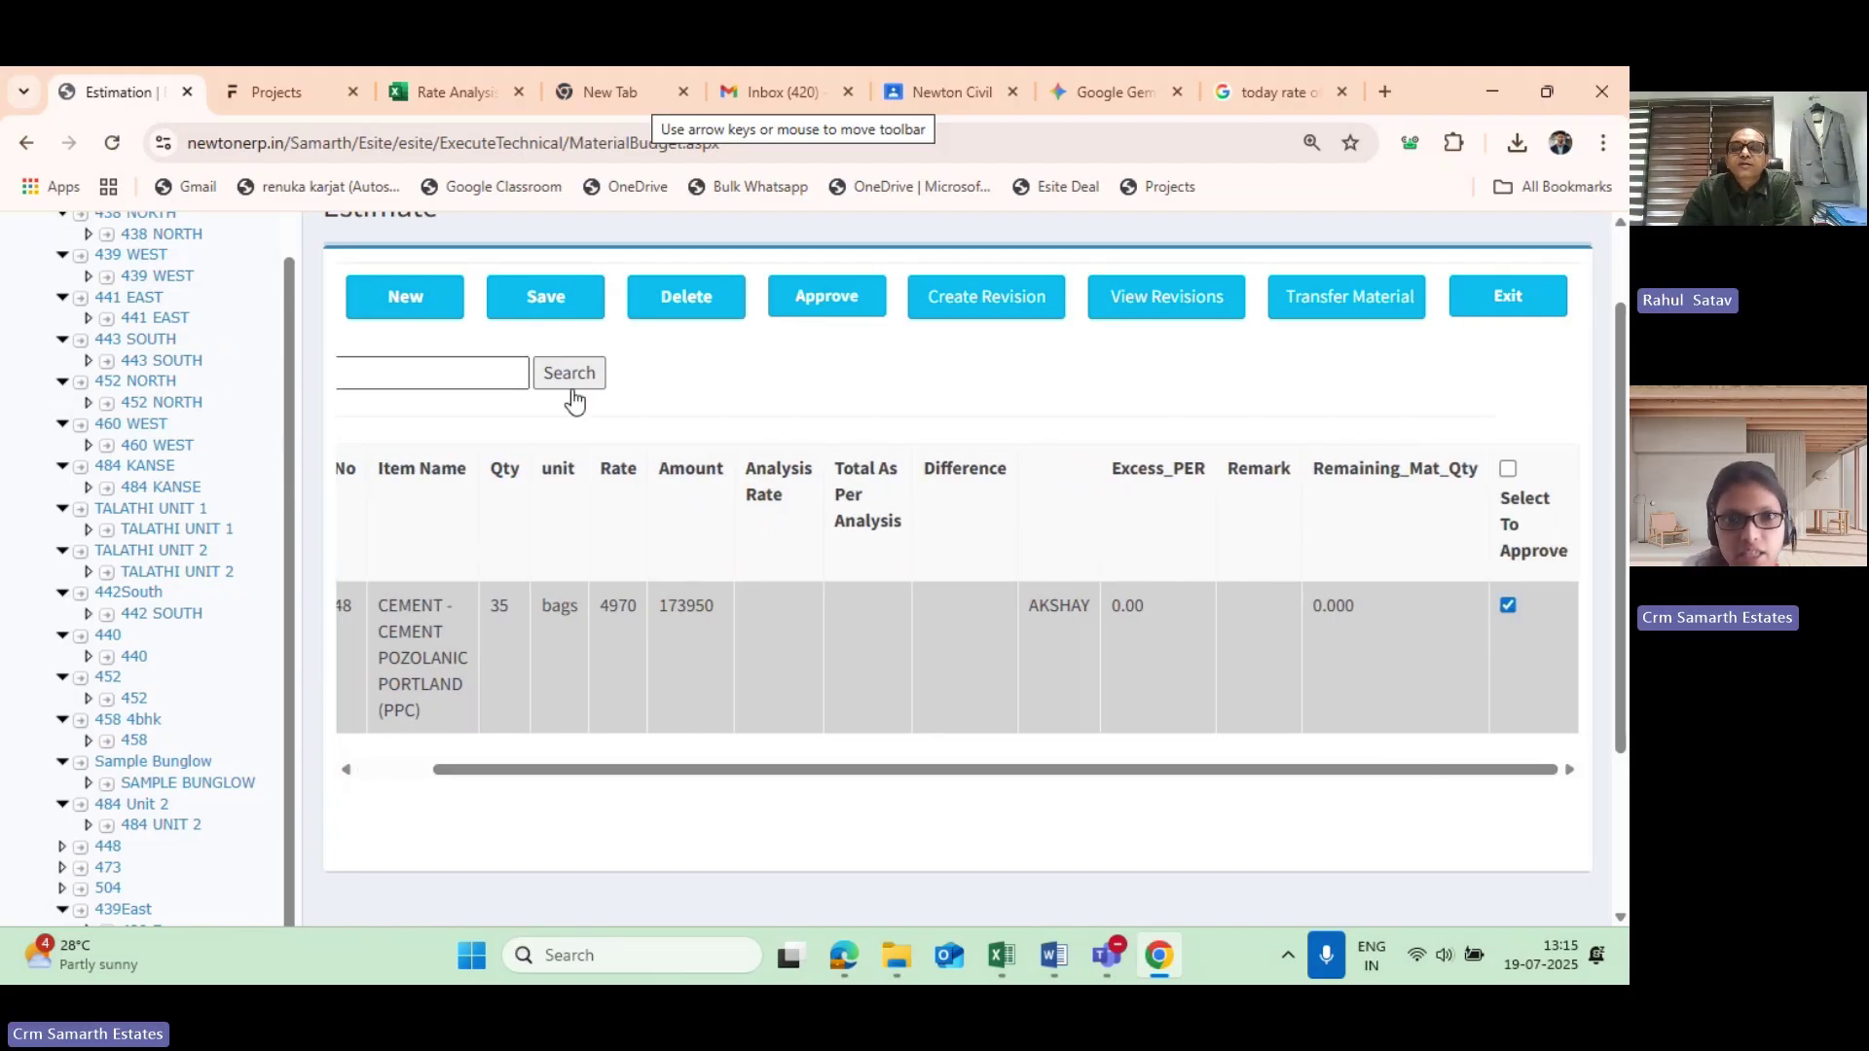
scroll(574, 399, up, 1)
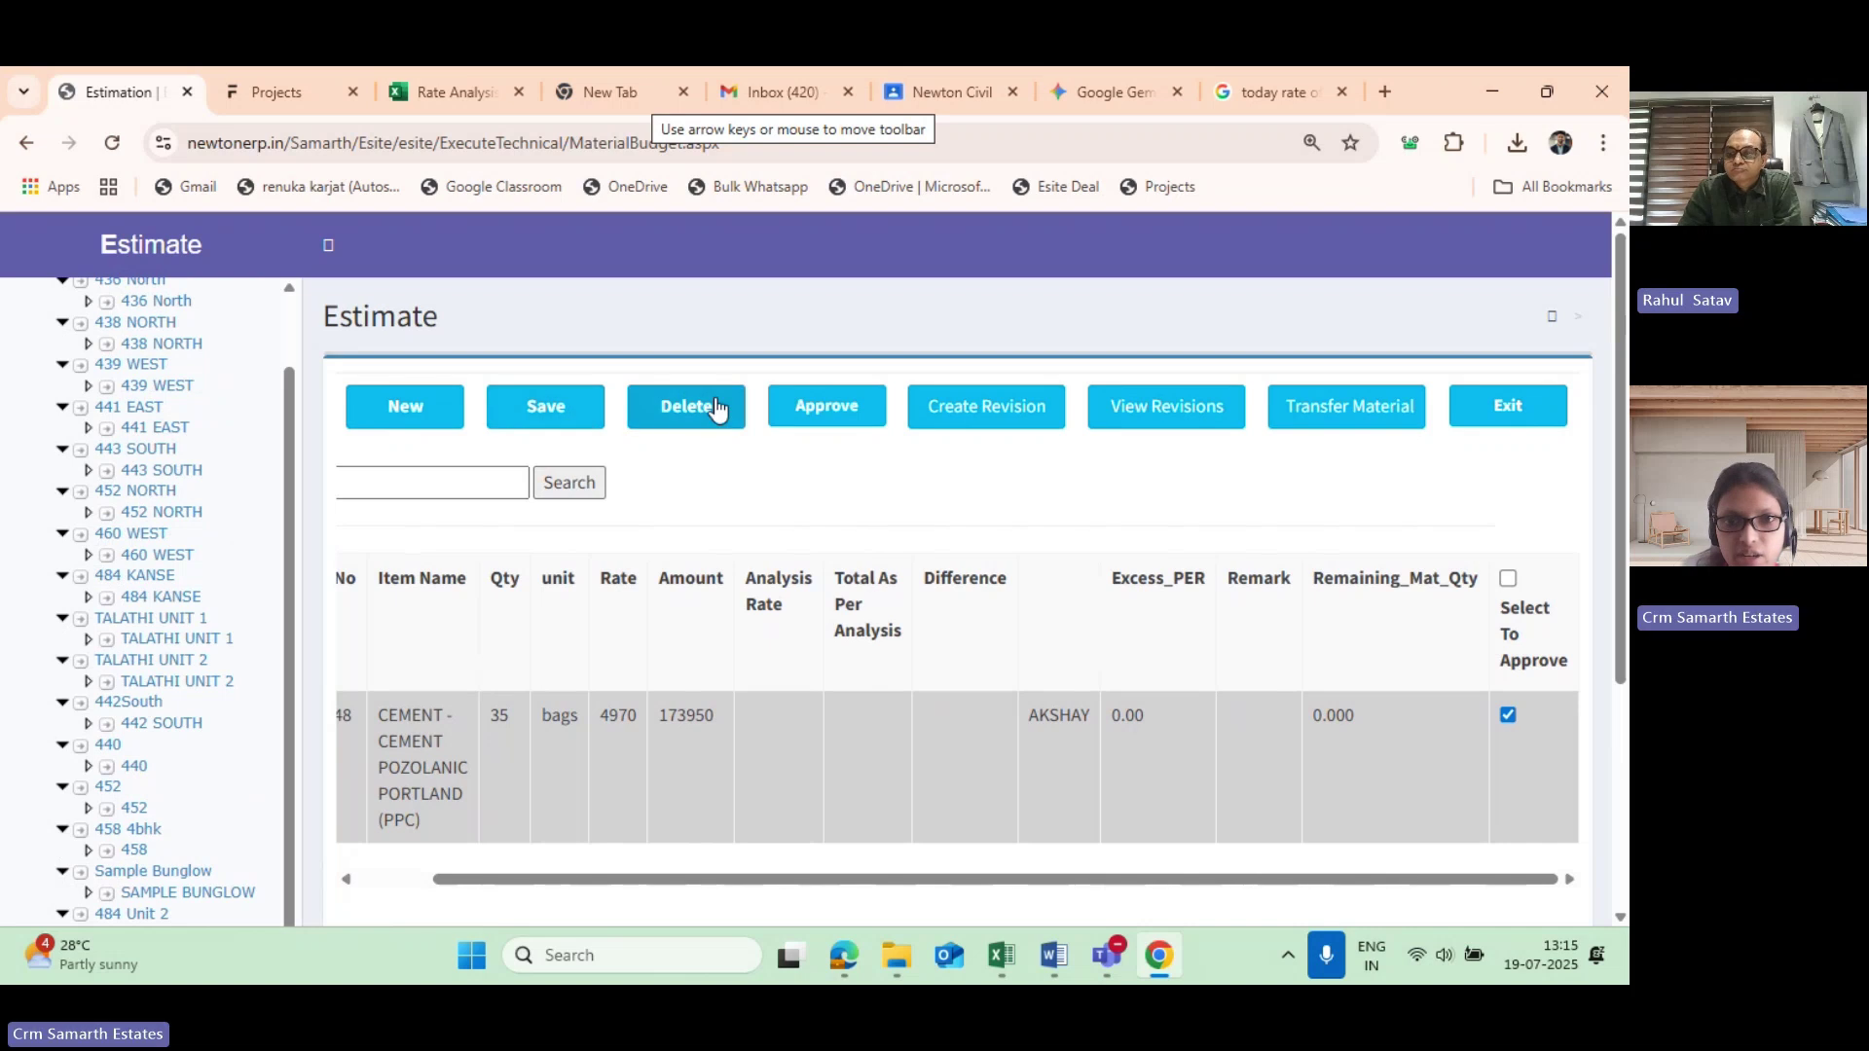
click(827, 407)
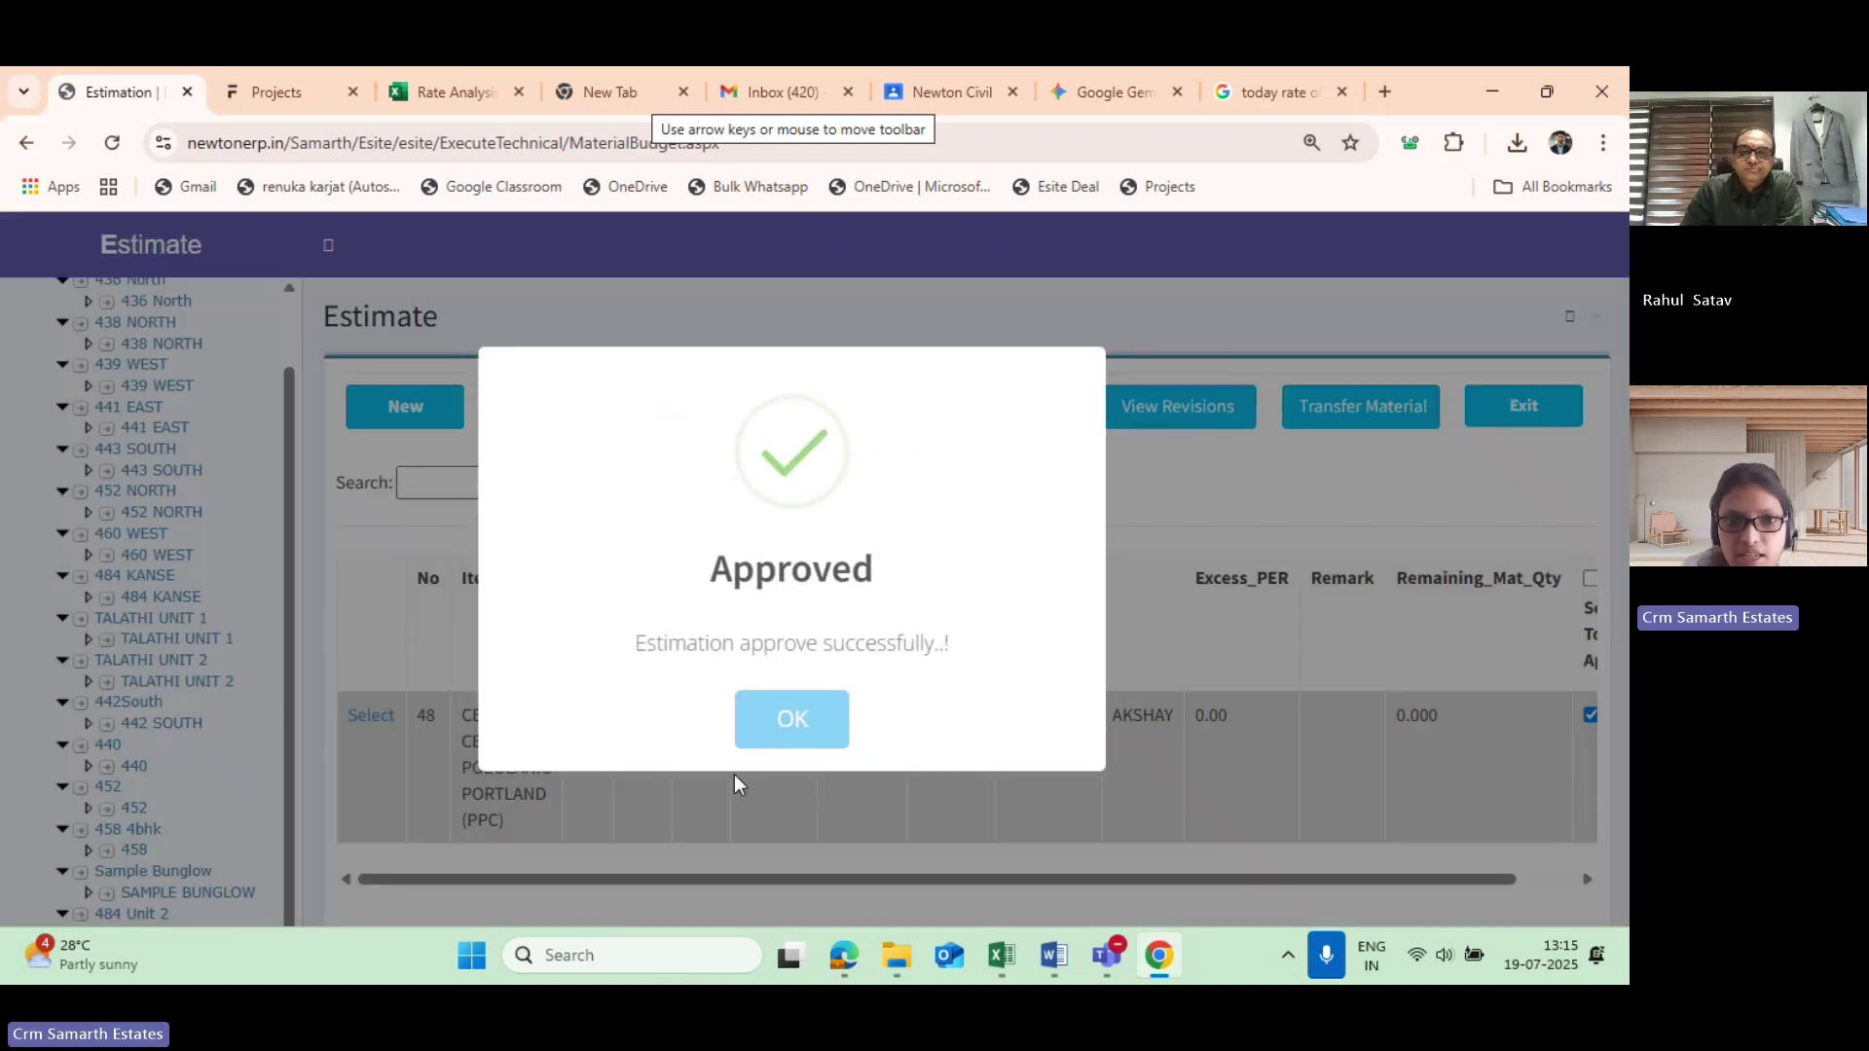
click(792, 719)
Examine the approved cement row from its quantity to its approval selection, along with the project's tree of buildings and floors.
drag(1174, 878, 1445, 900)
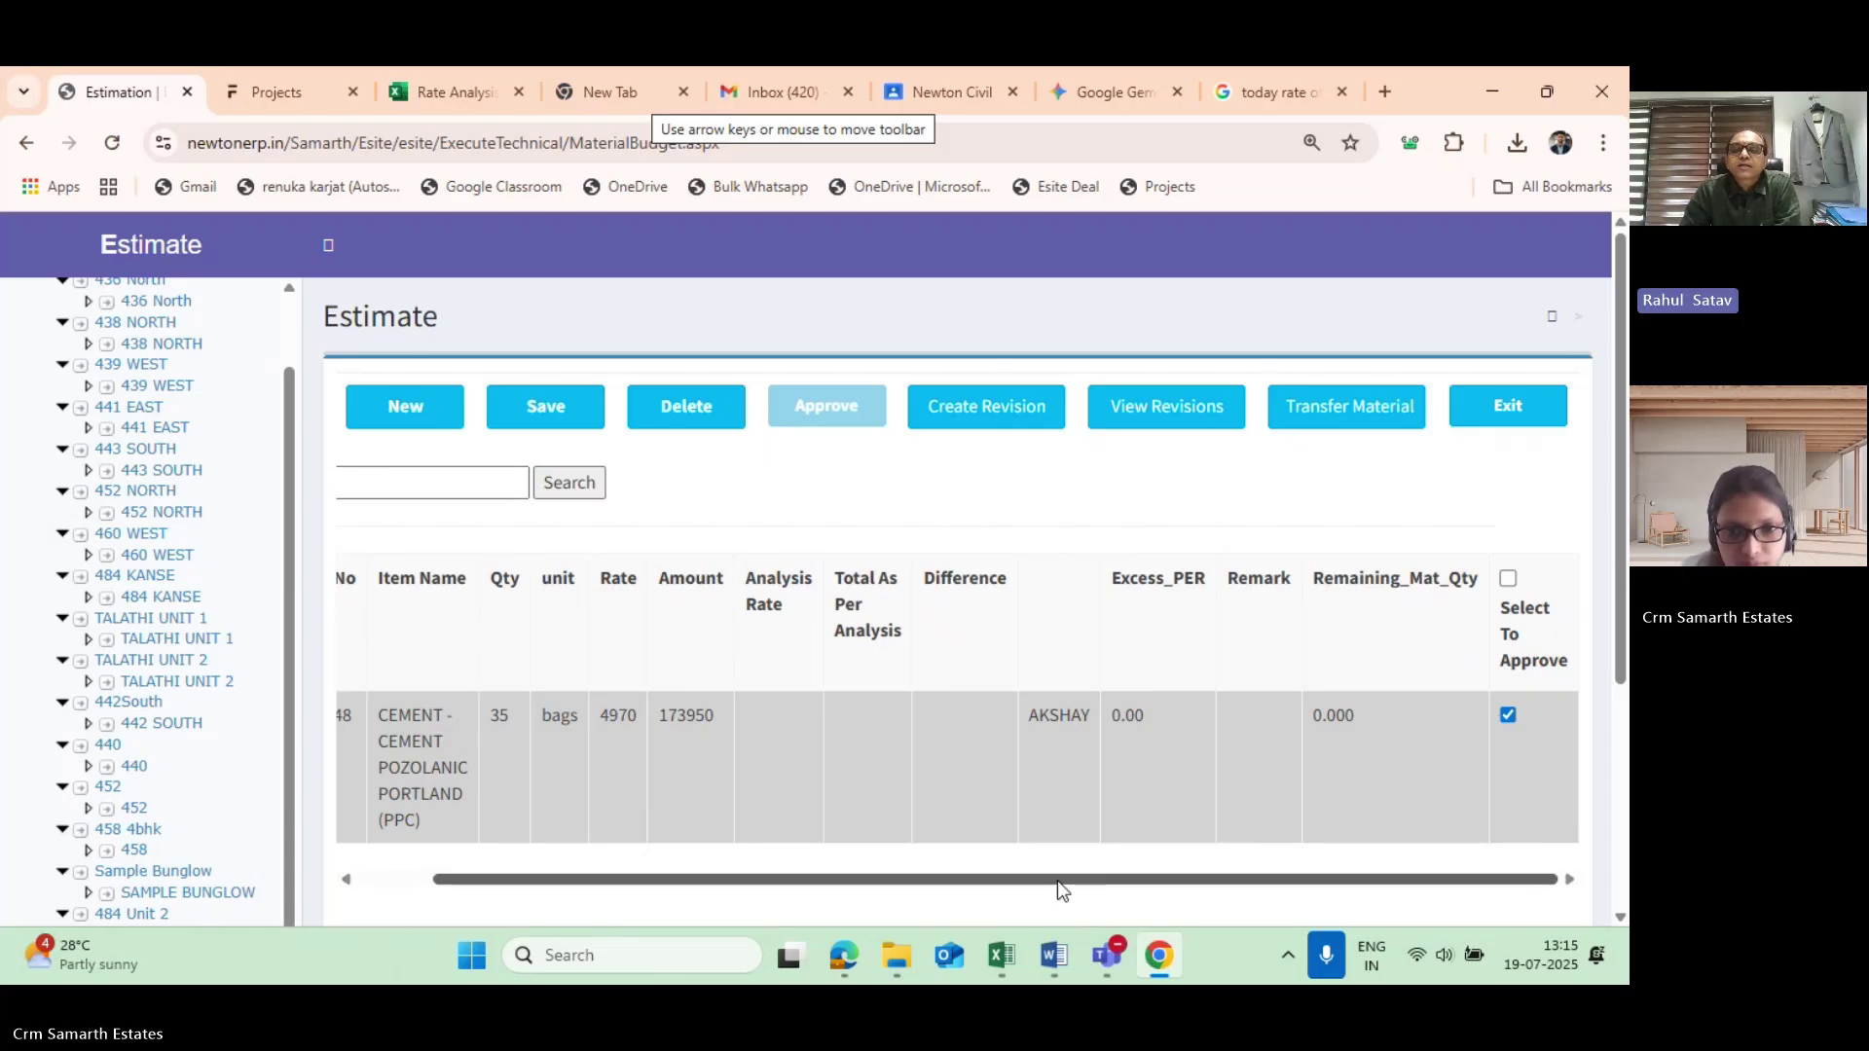
drag(1057, 880, 1025, 879)
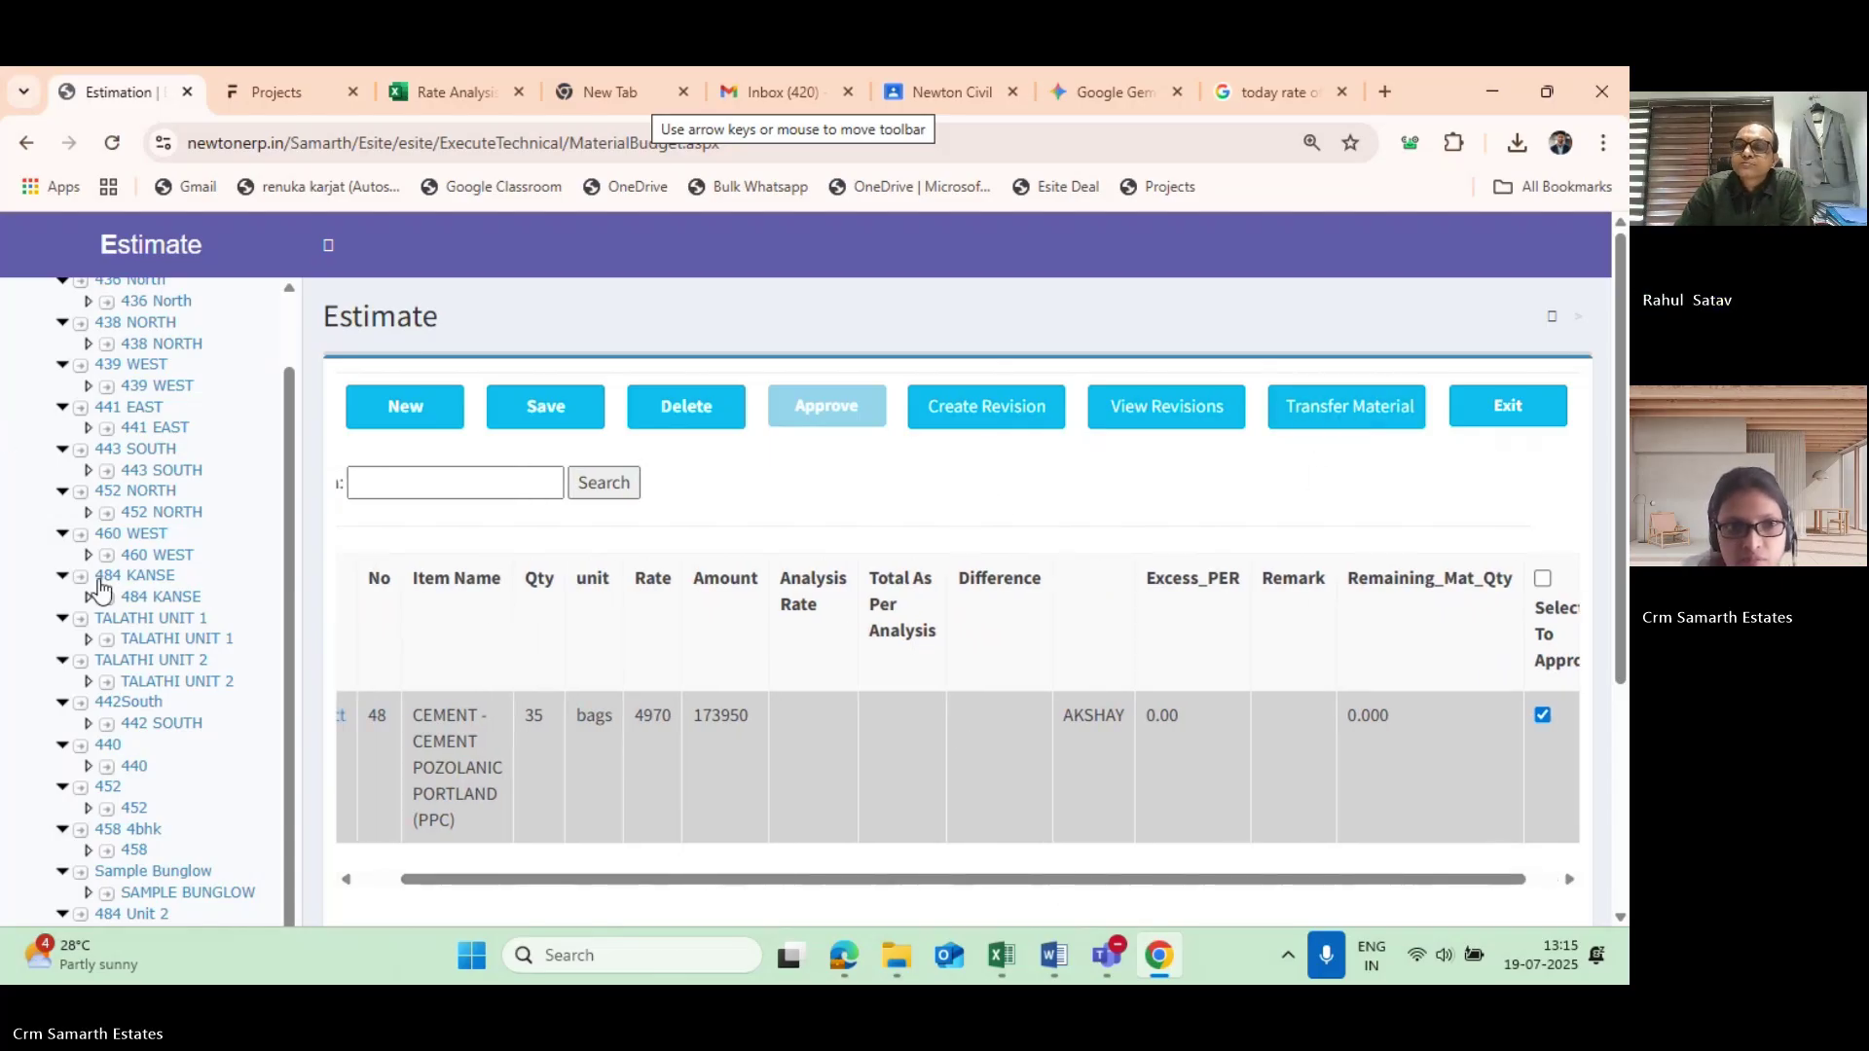
scroll(207, 647, up, 2)
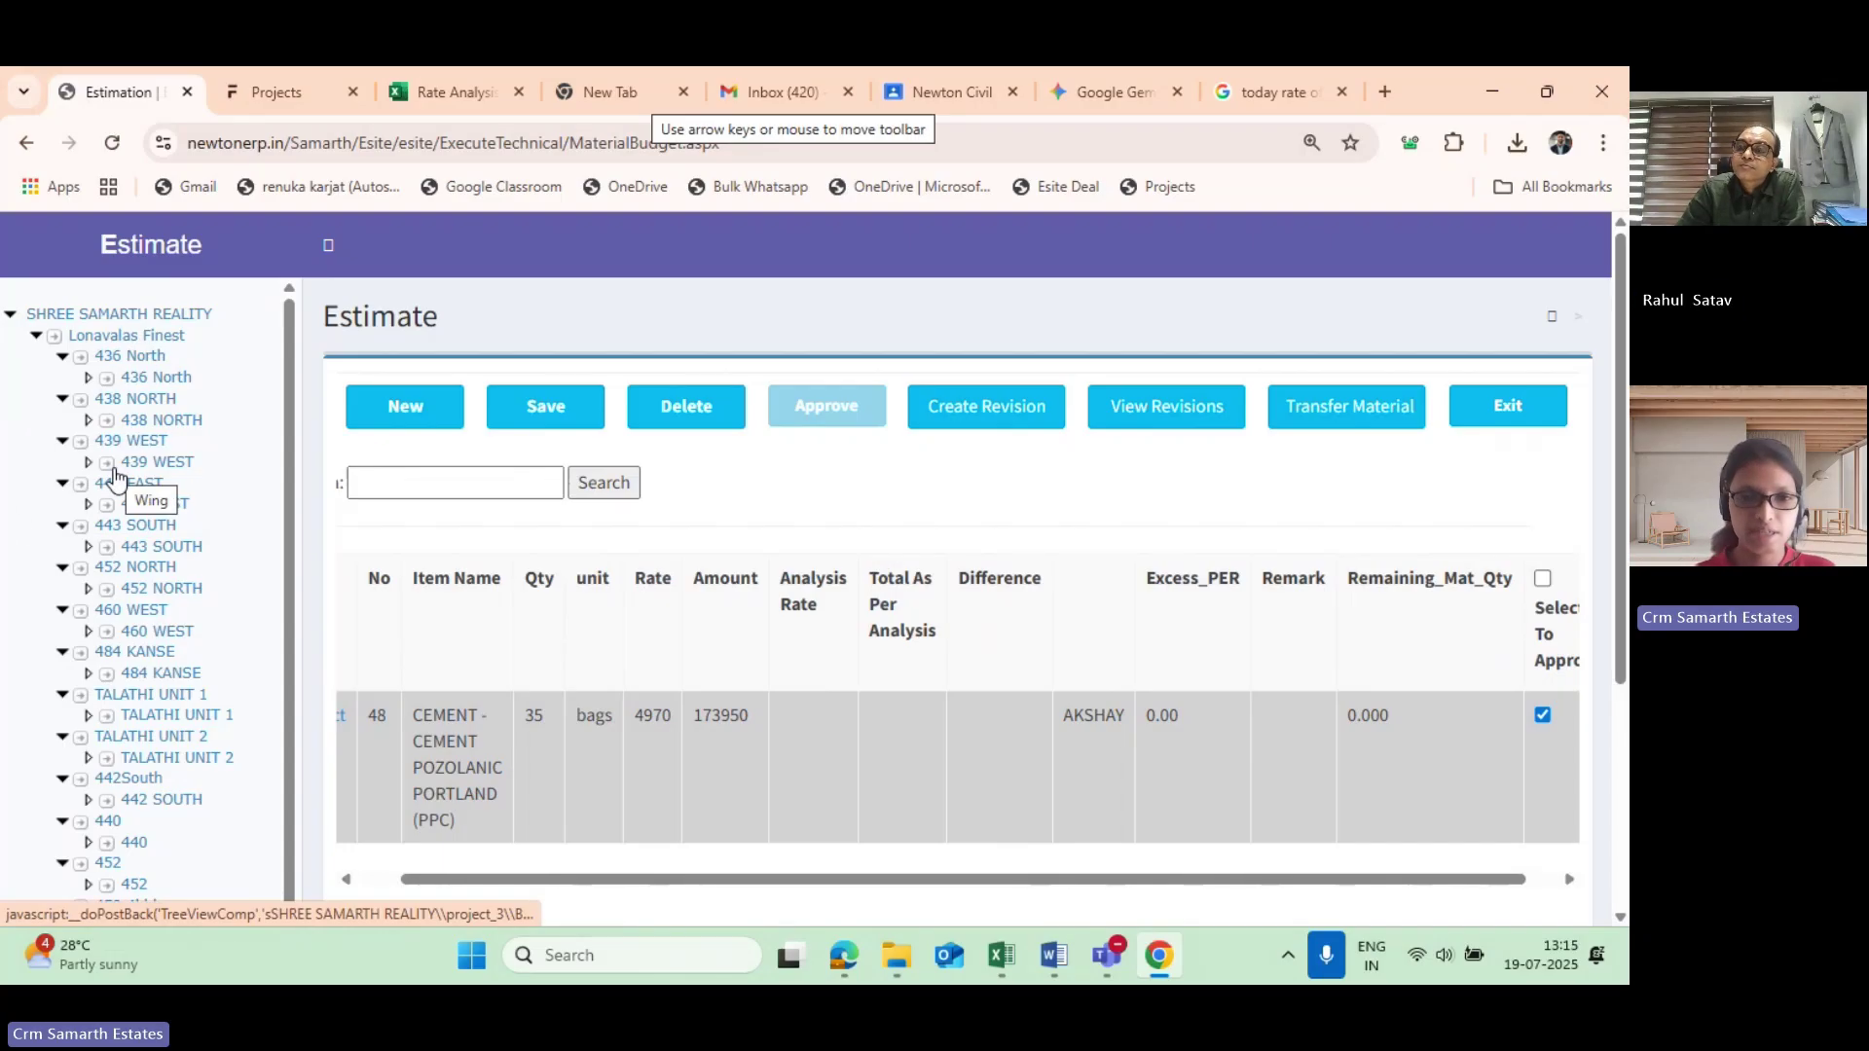
drag(547, 880, 505, 886)
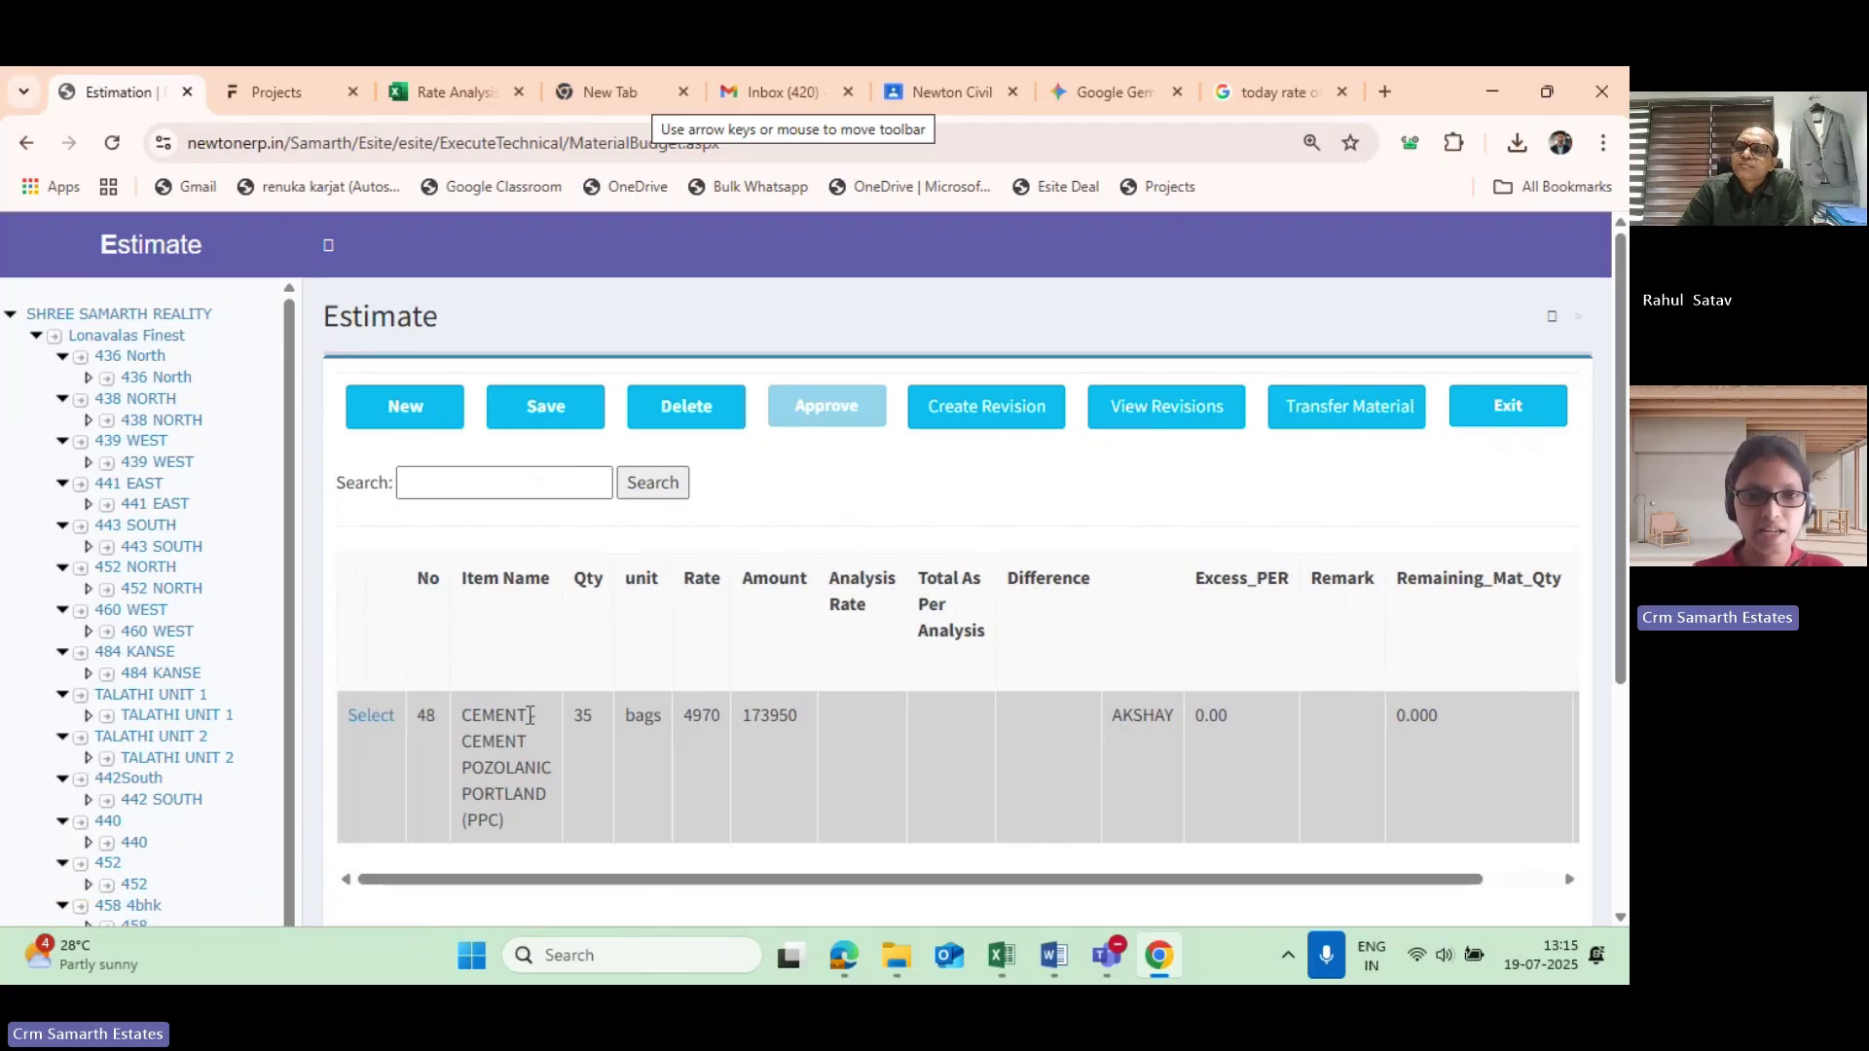
drag(579, 725, 601, 725)
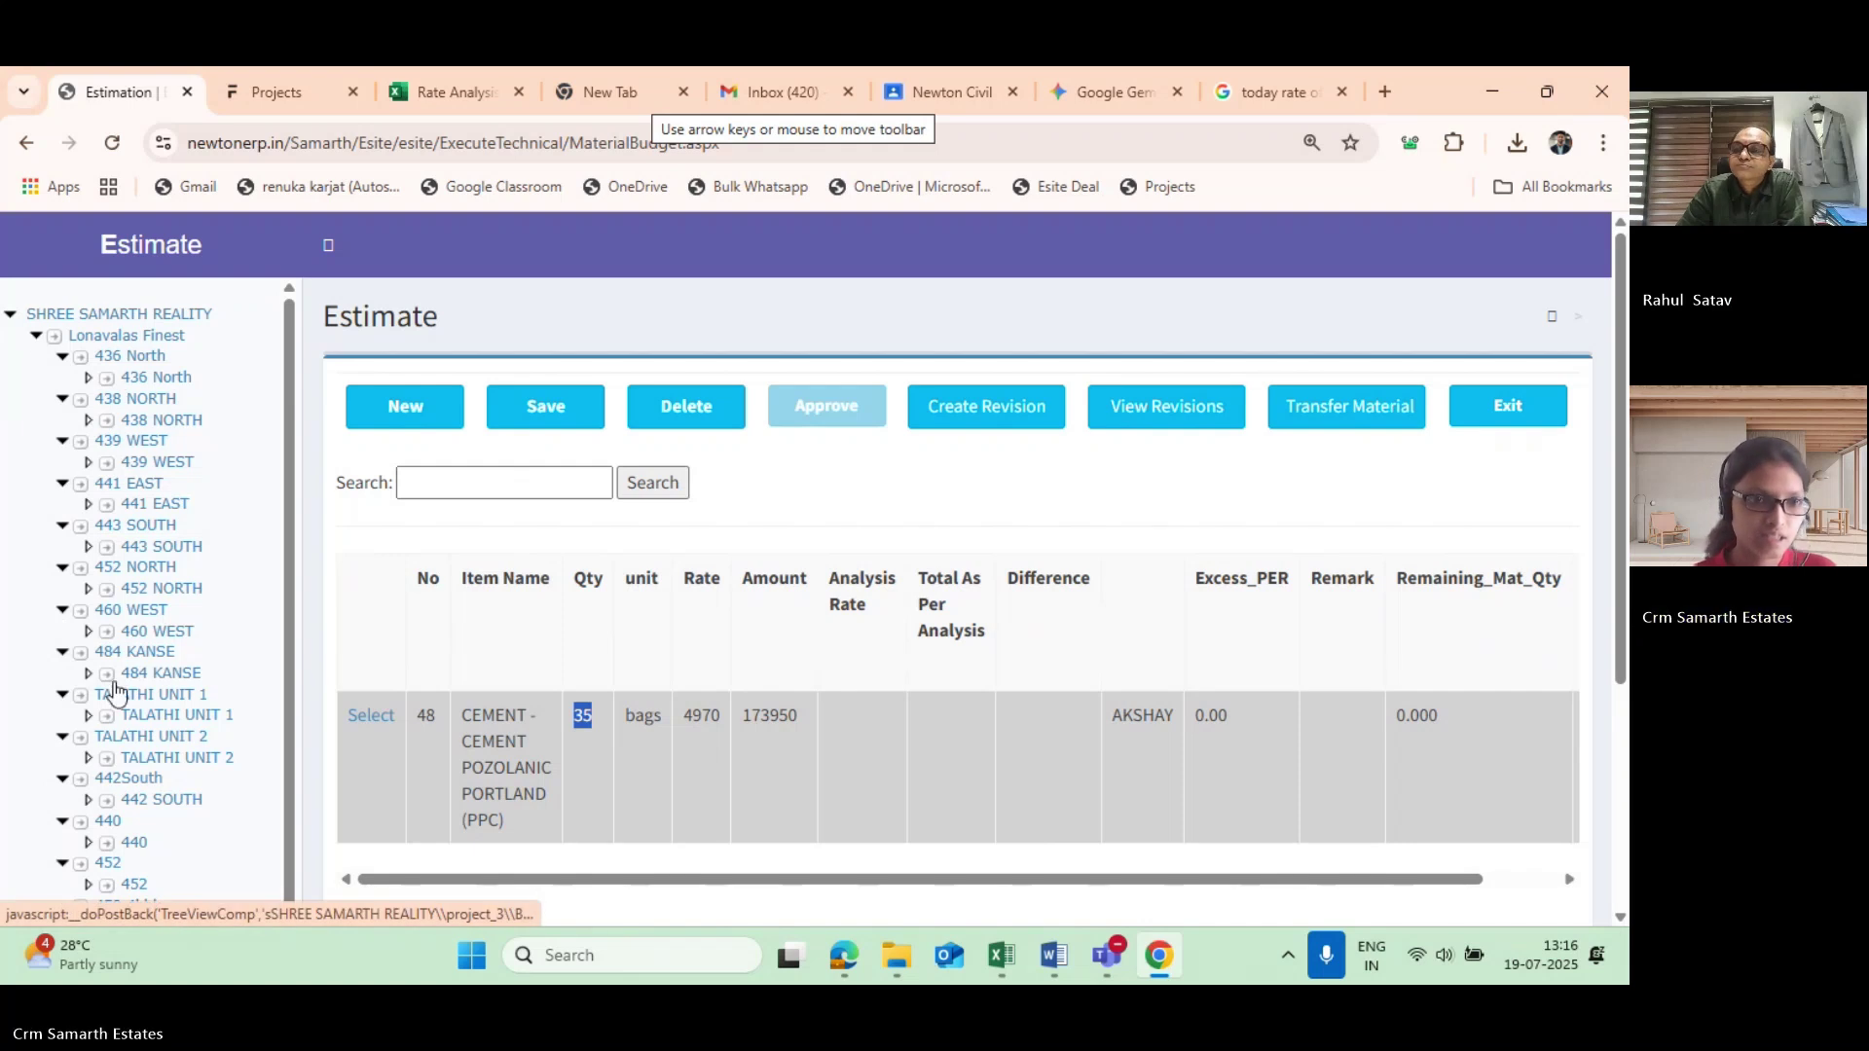
scroll(142, 895, down, 2)
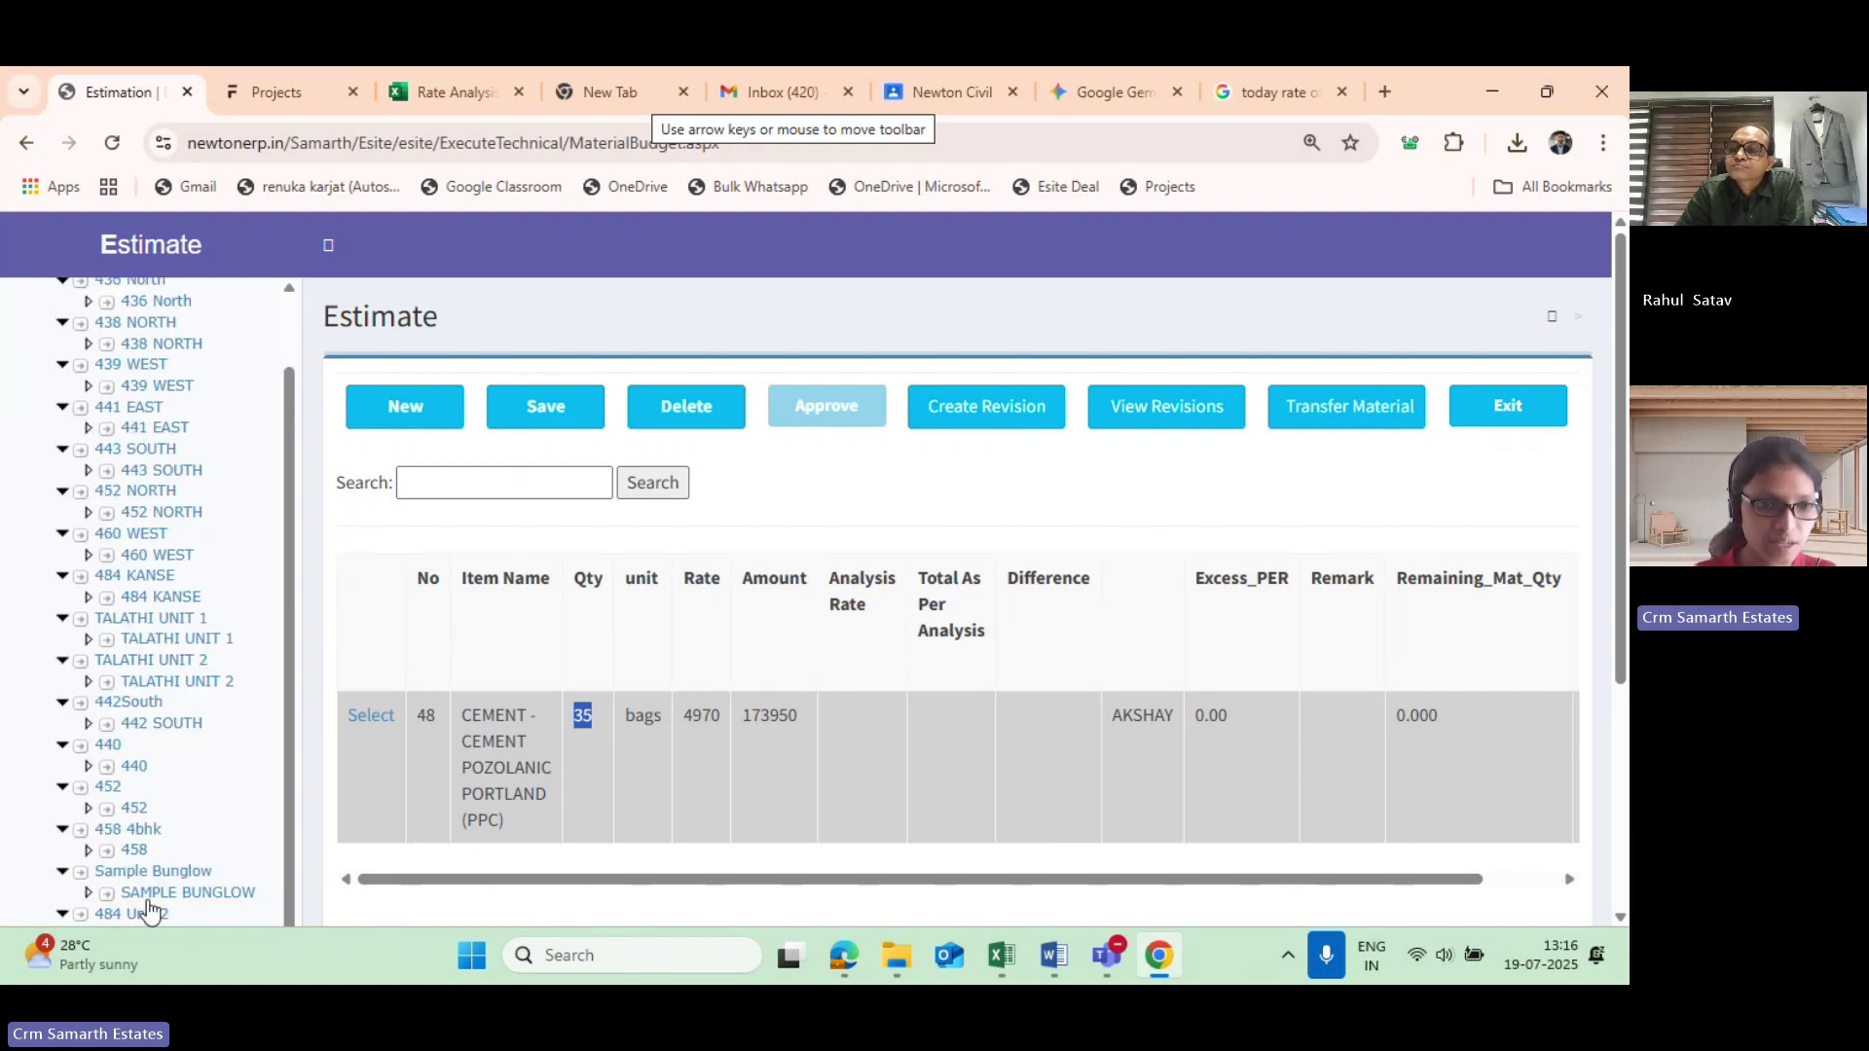
scroll(142, 906, down, 2)
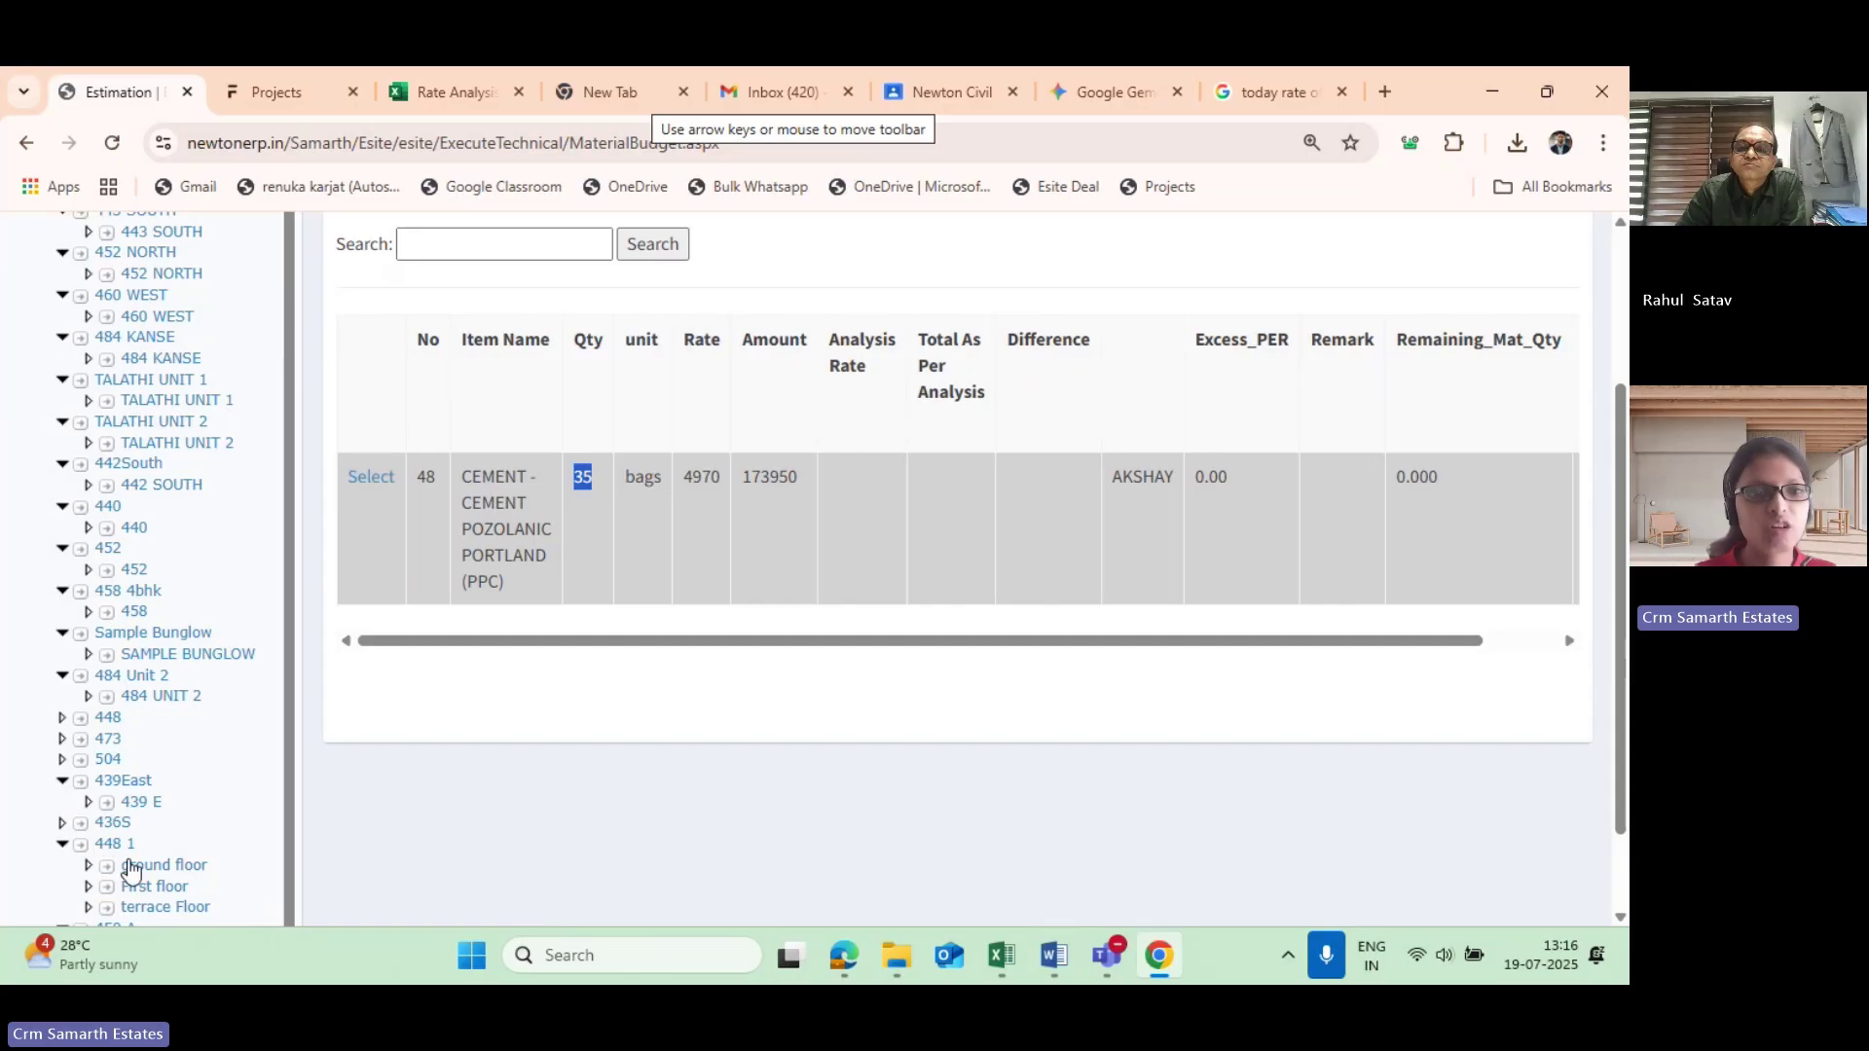
scroll(137, 847, down, 1)
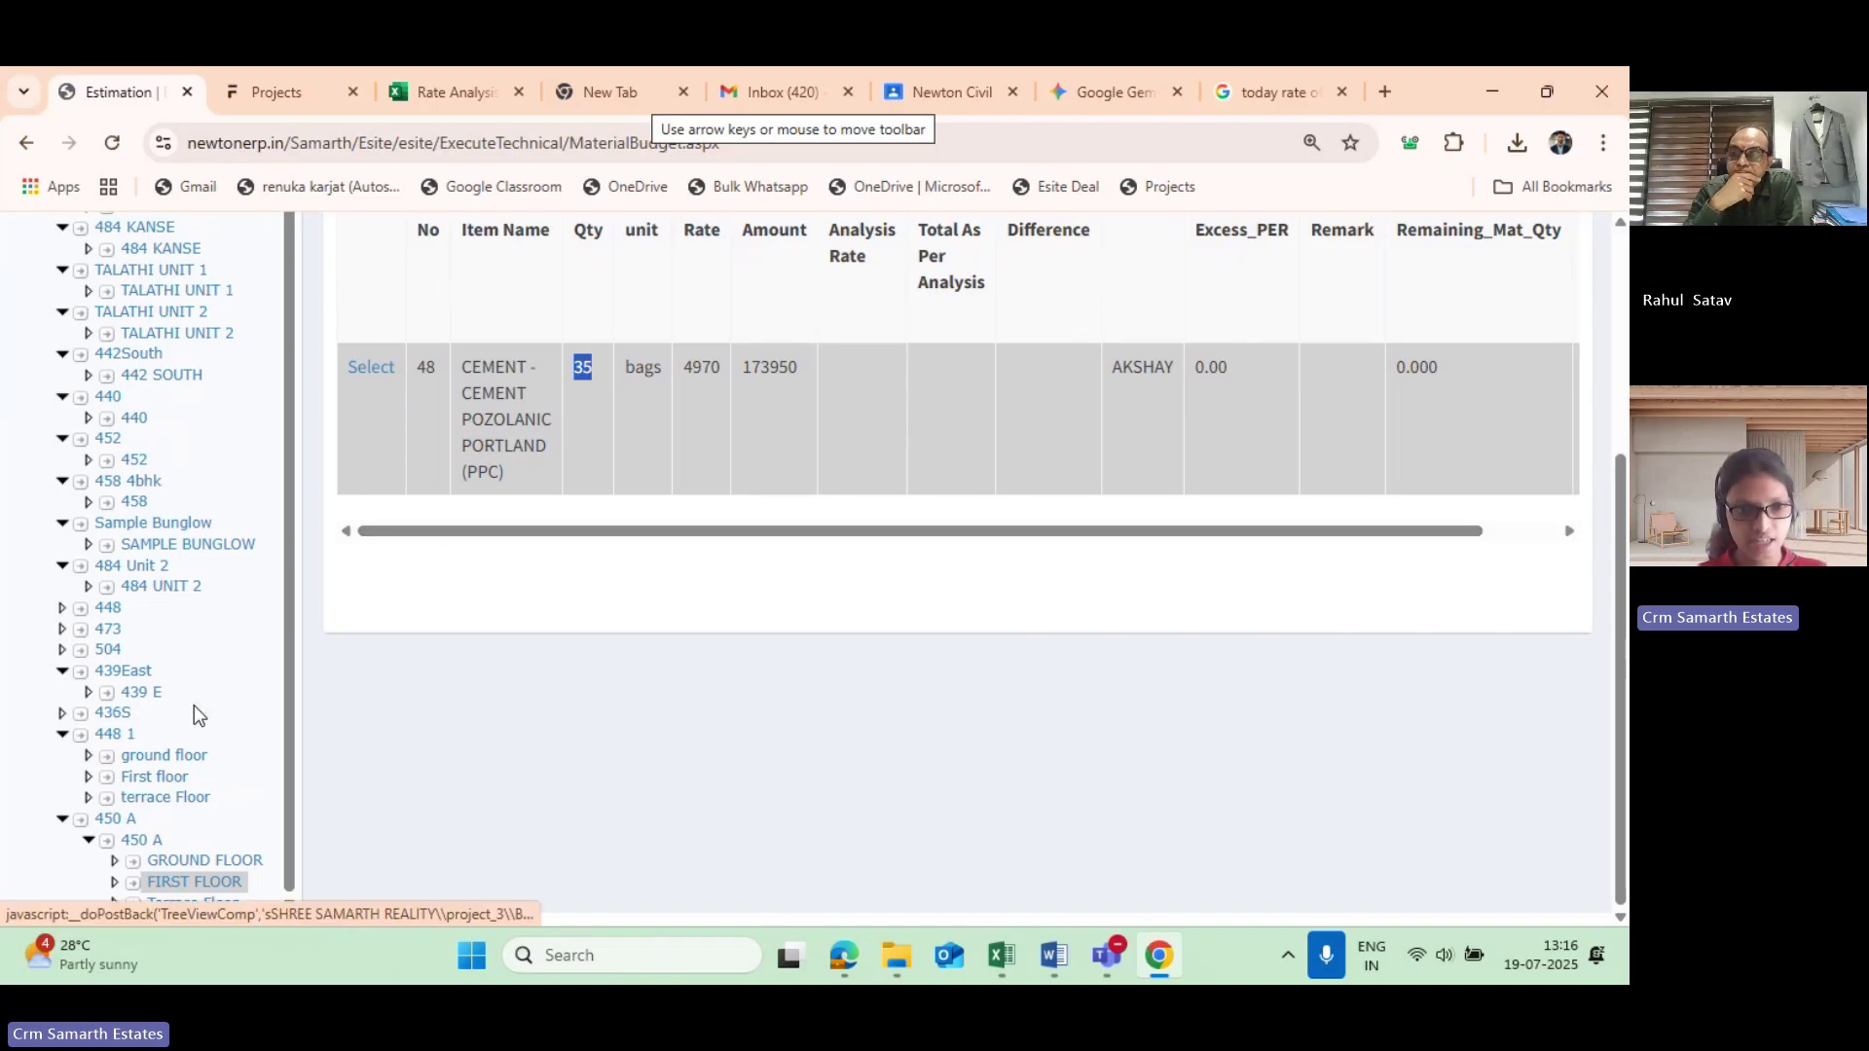
scroll(569, 383, up, 2)
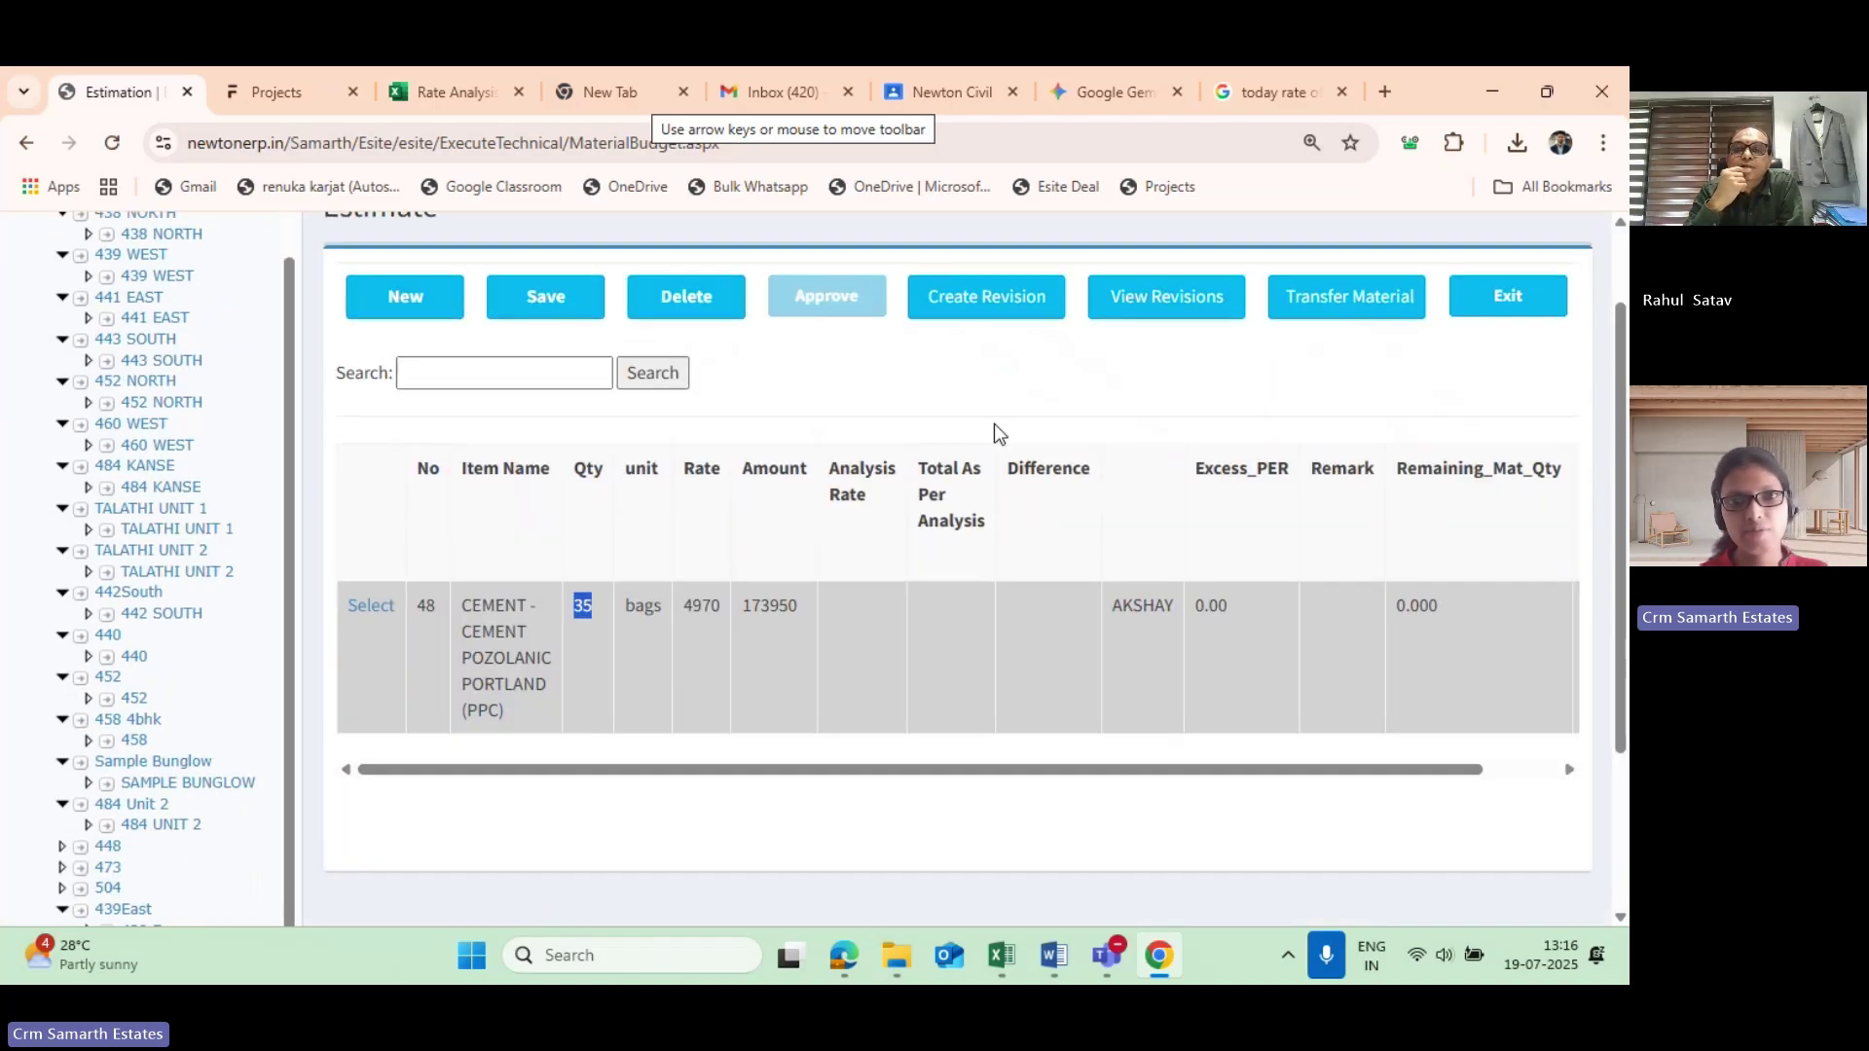
scroll(526, 574, down, 2)
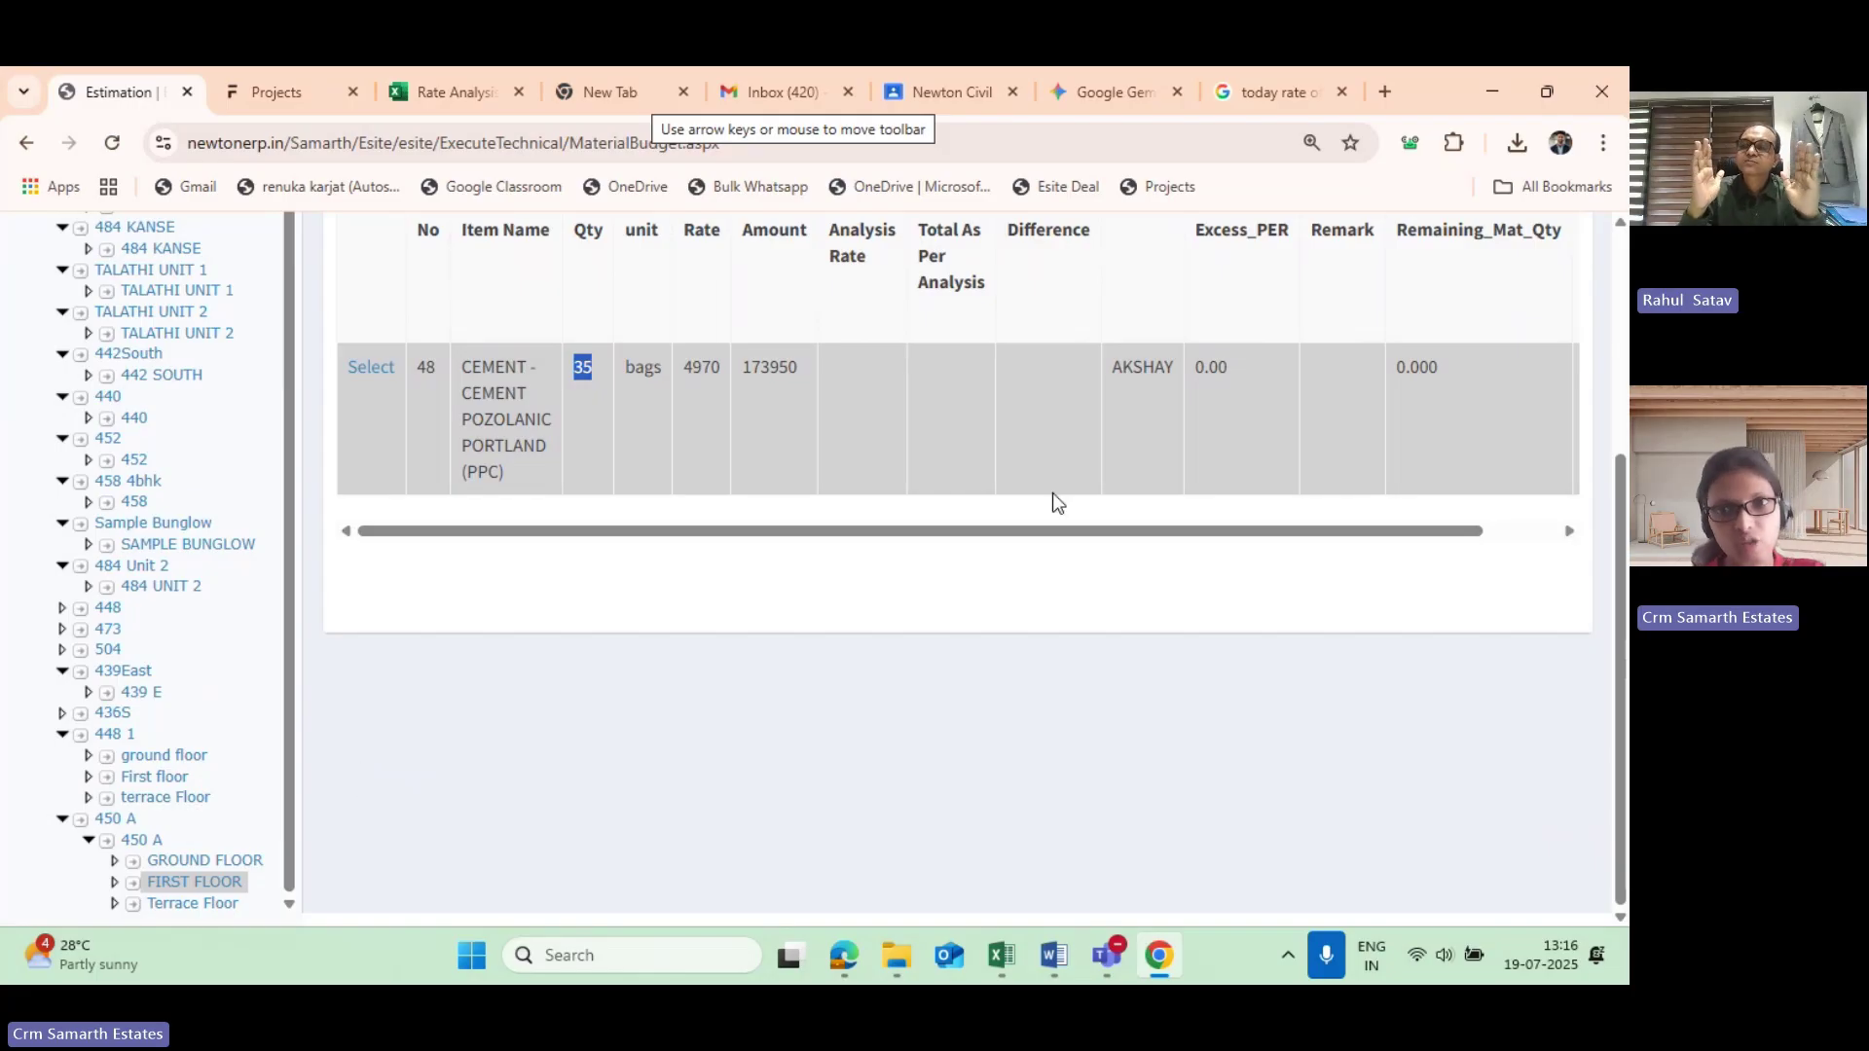
scroll(1064, 428, up, 3)
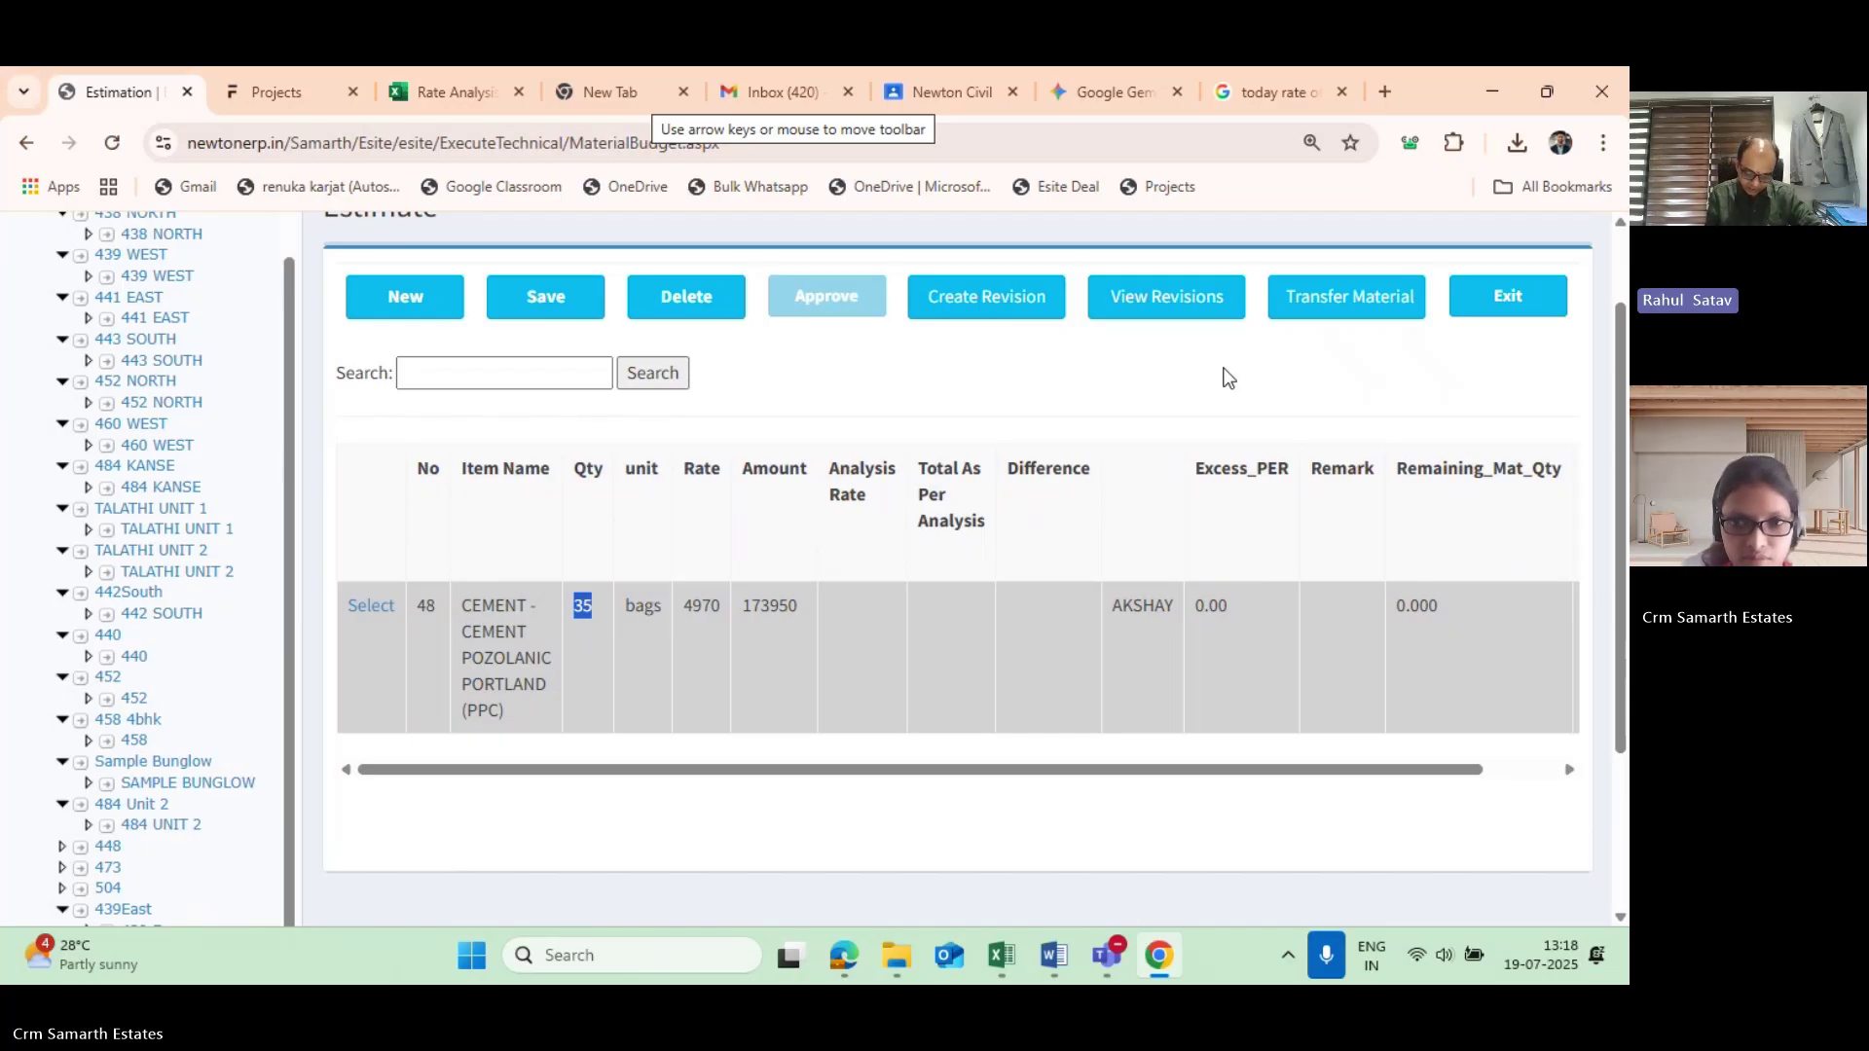
drag(890, 769, 1030, 814)
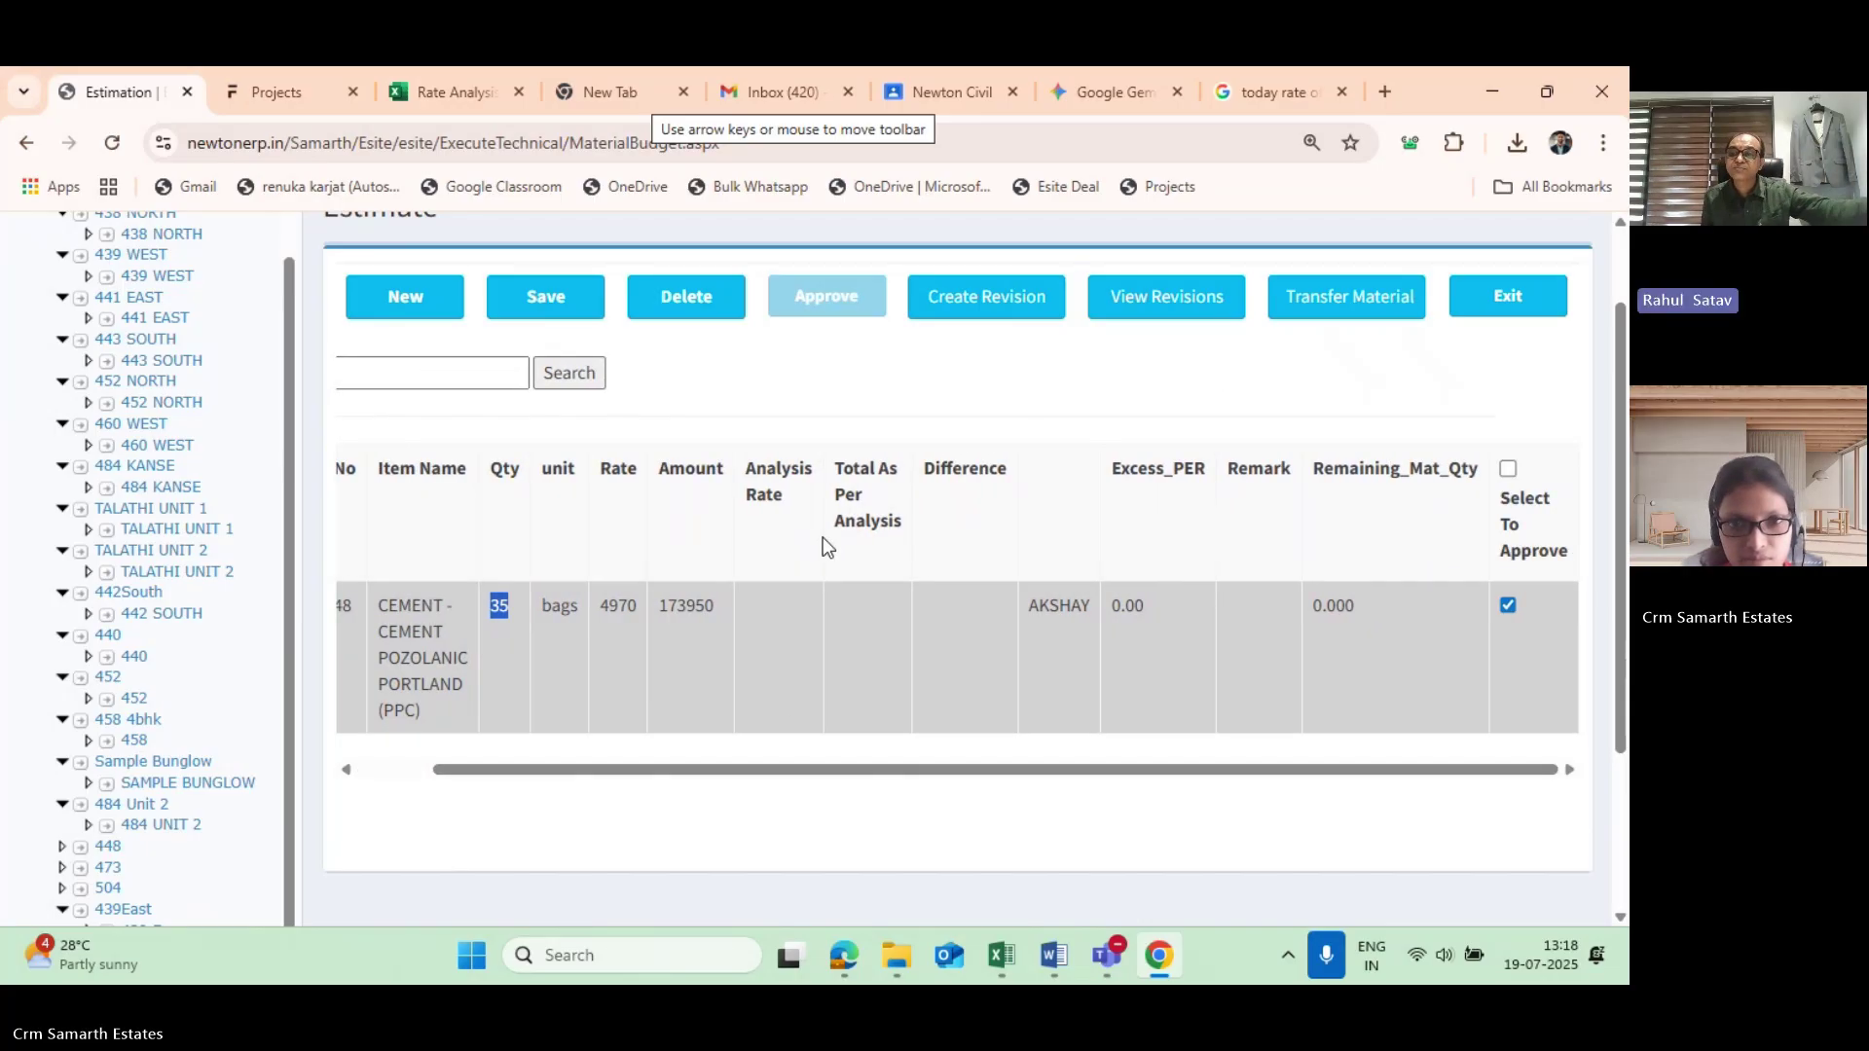
scroll(822, 547, up, 2)
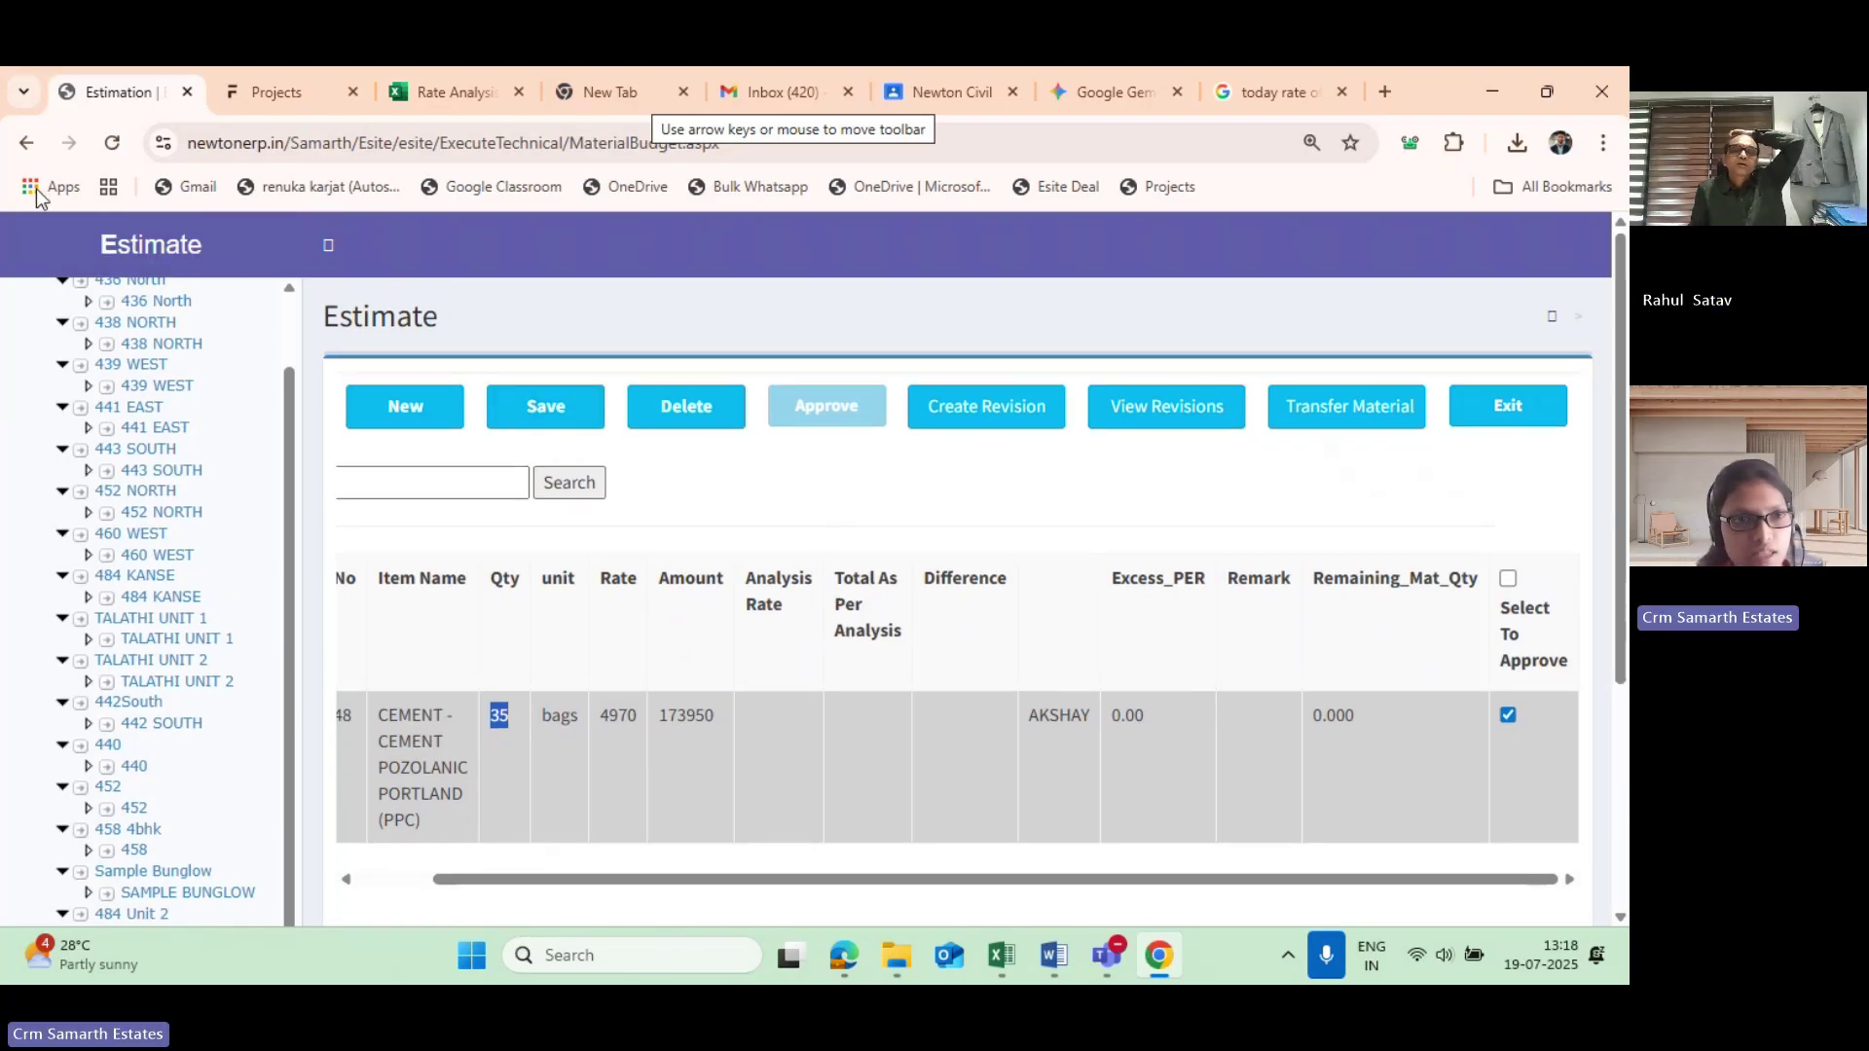
scroll(220, 493, down, 1)
scroll(220, 493, down, 2)
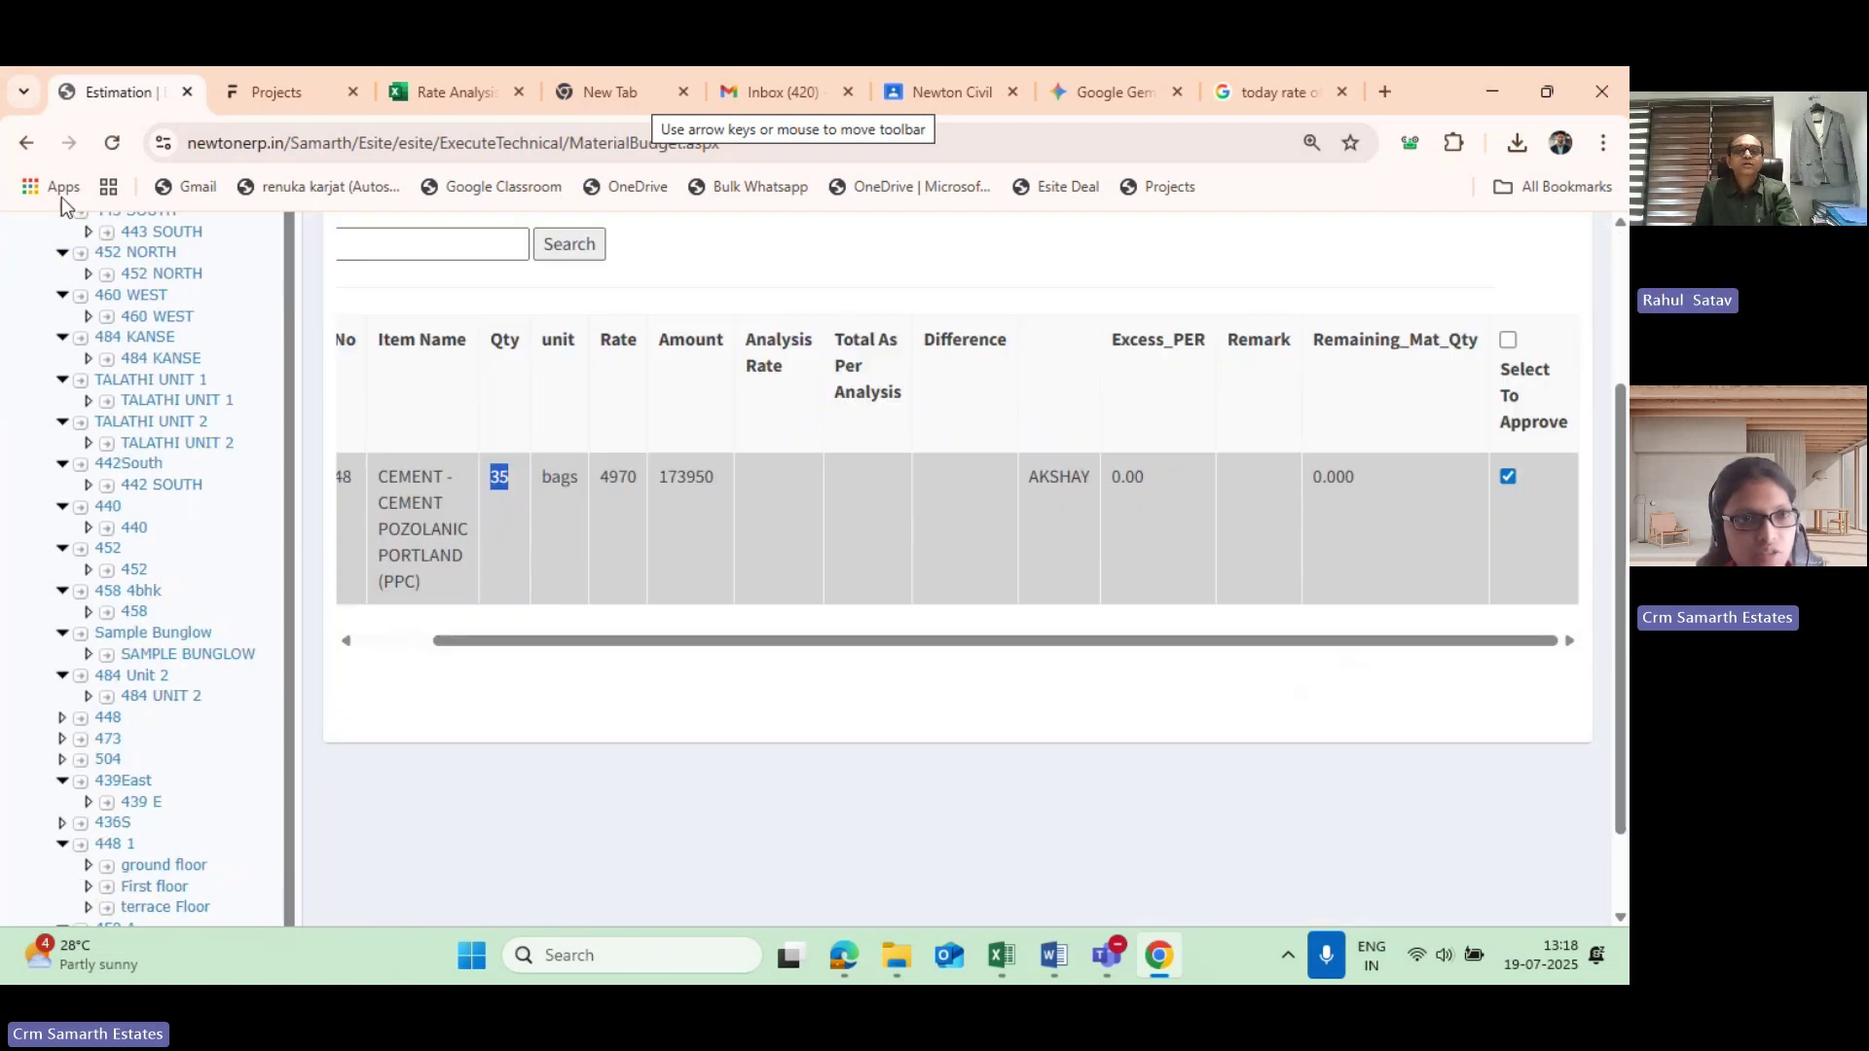
scroll(589, 601, up, 2)
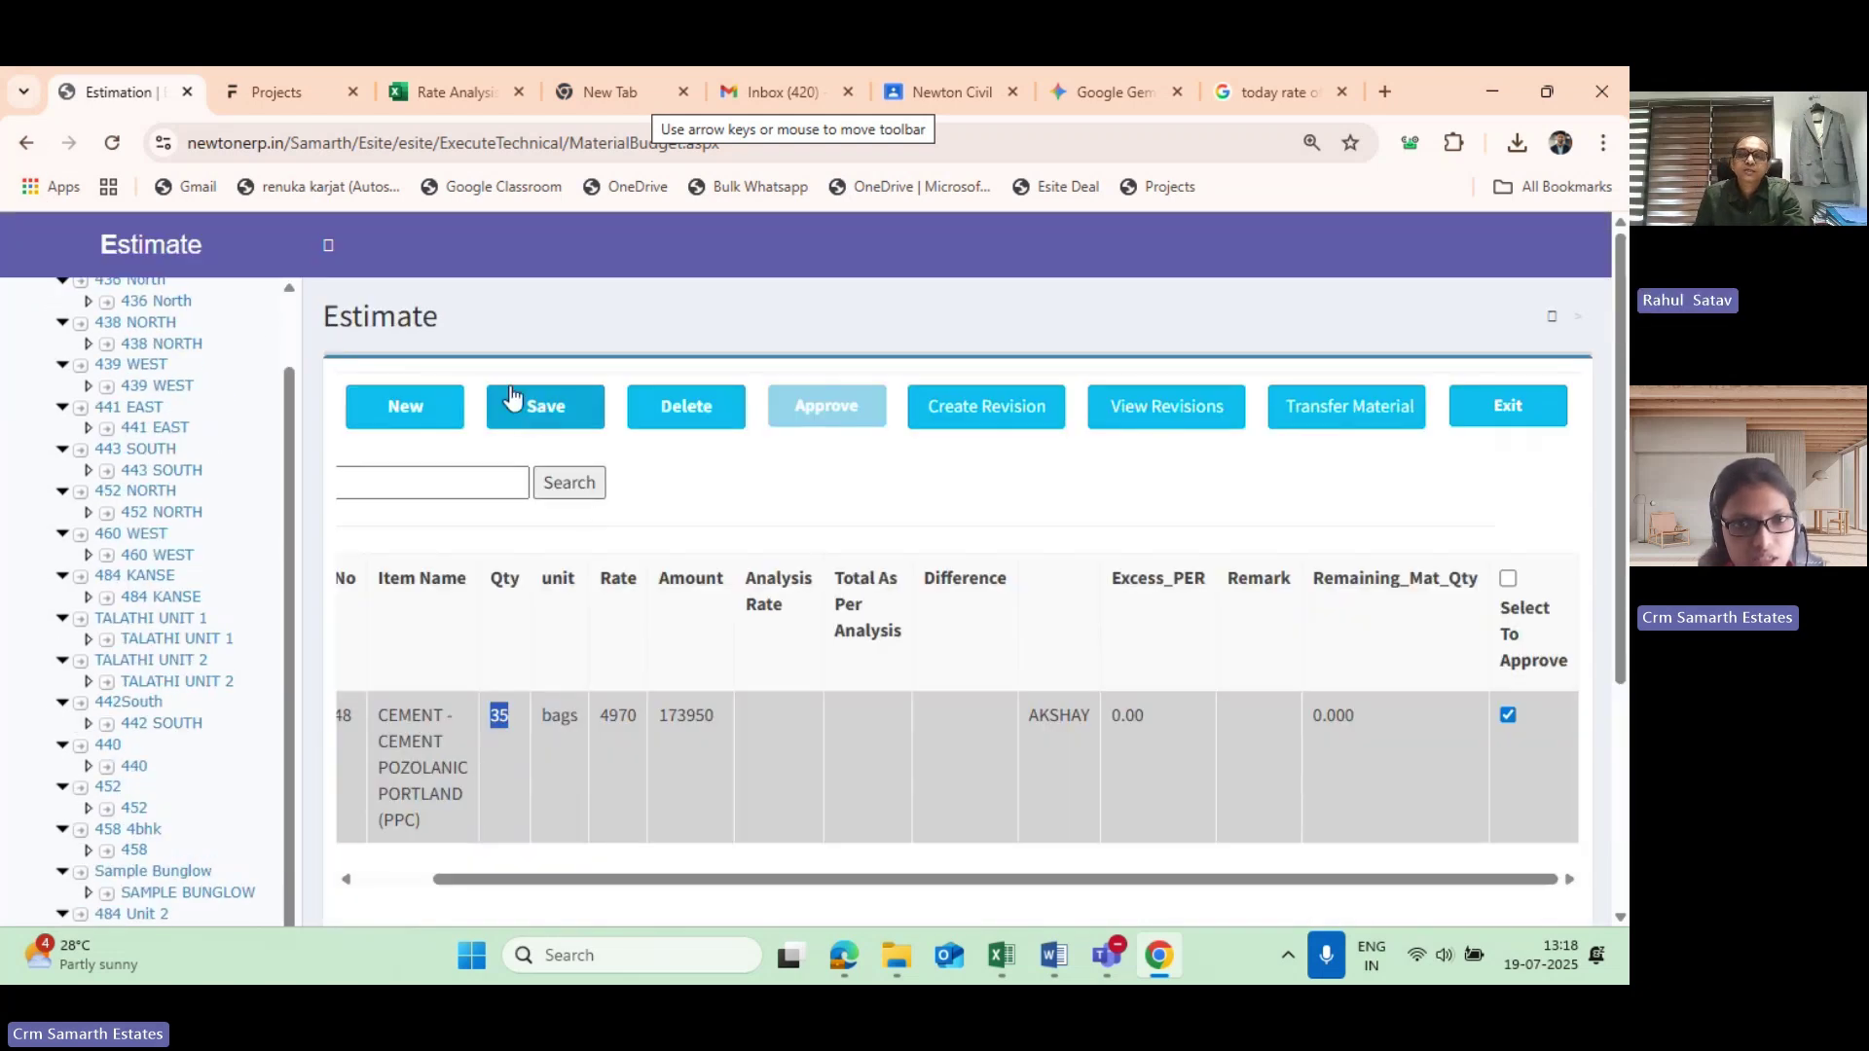
click(542, 388)
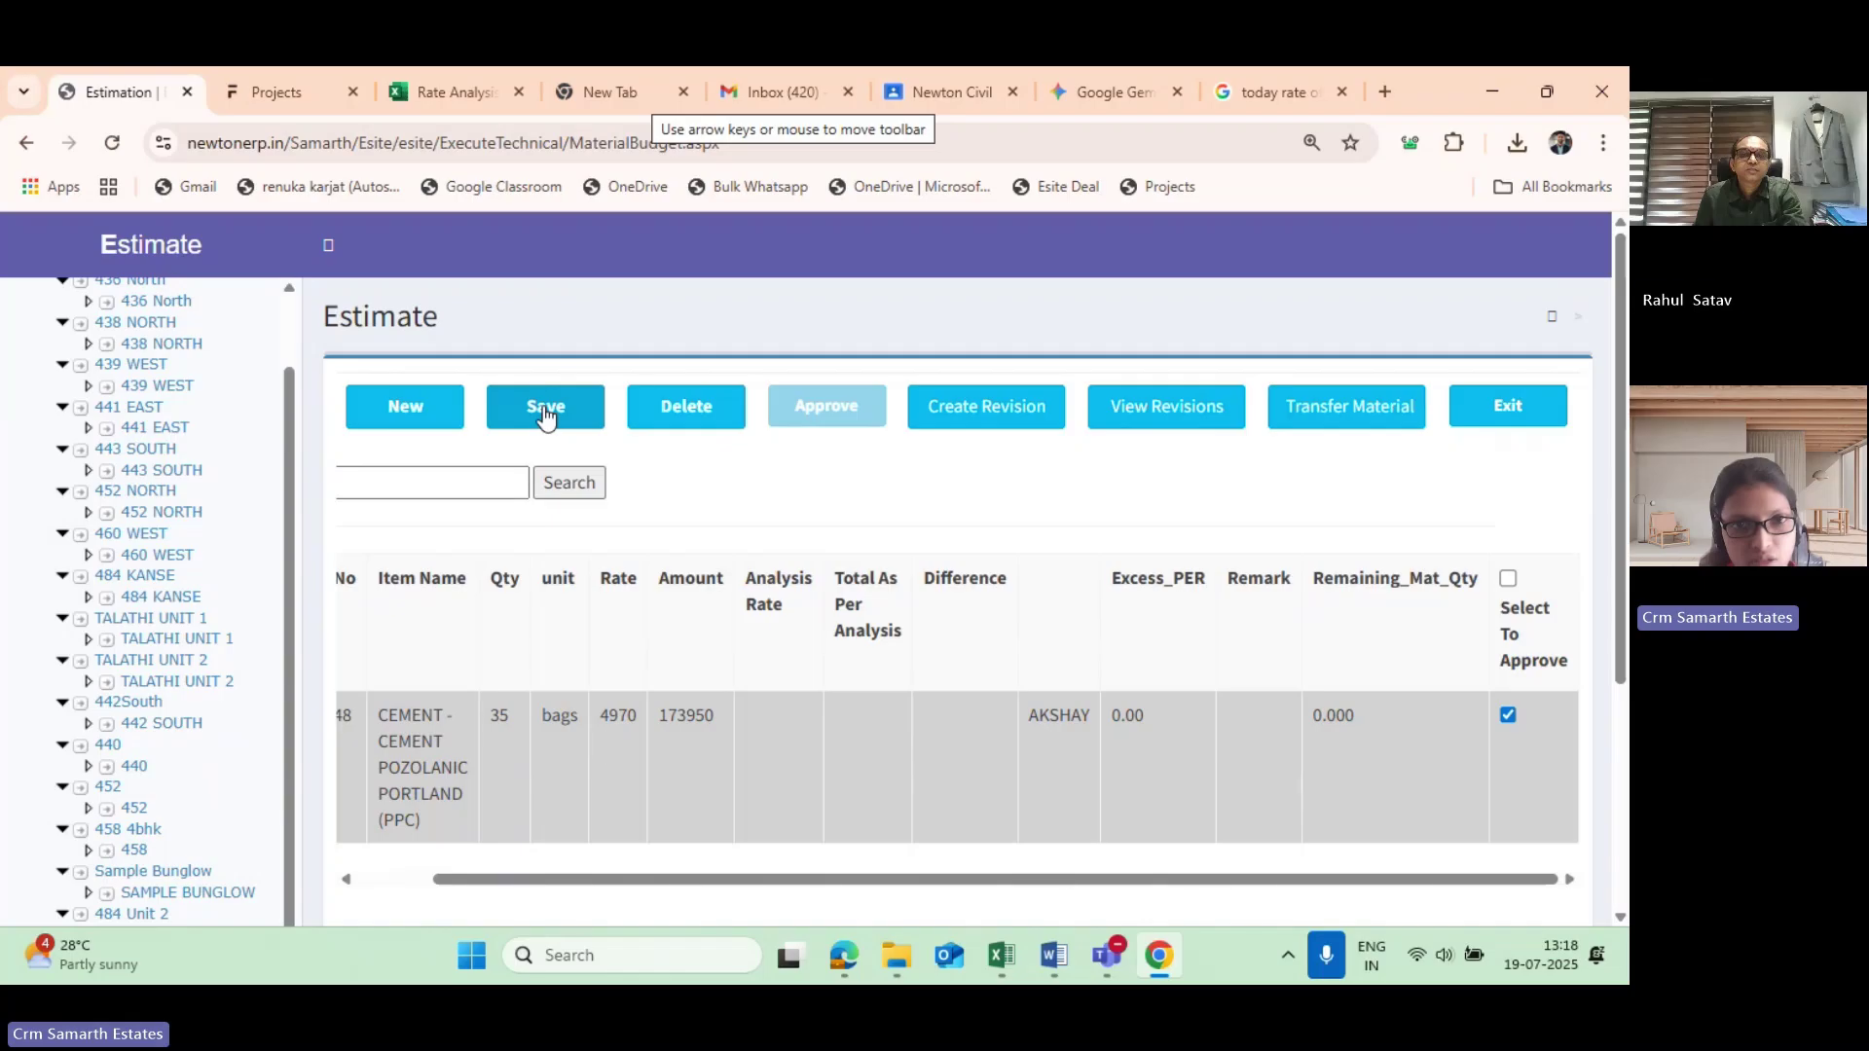
Return to the ERP Esite home dashboard and expand the Execute Technical options.
click(26, 142)
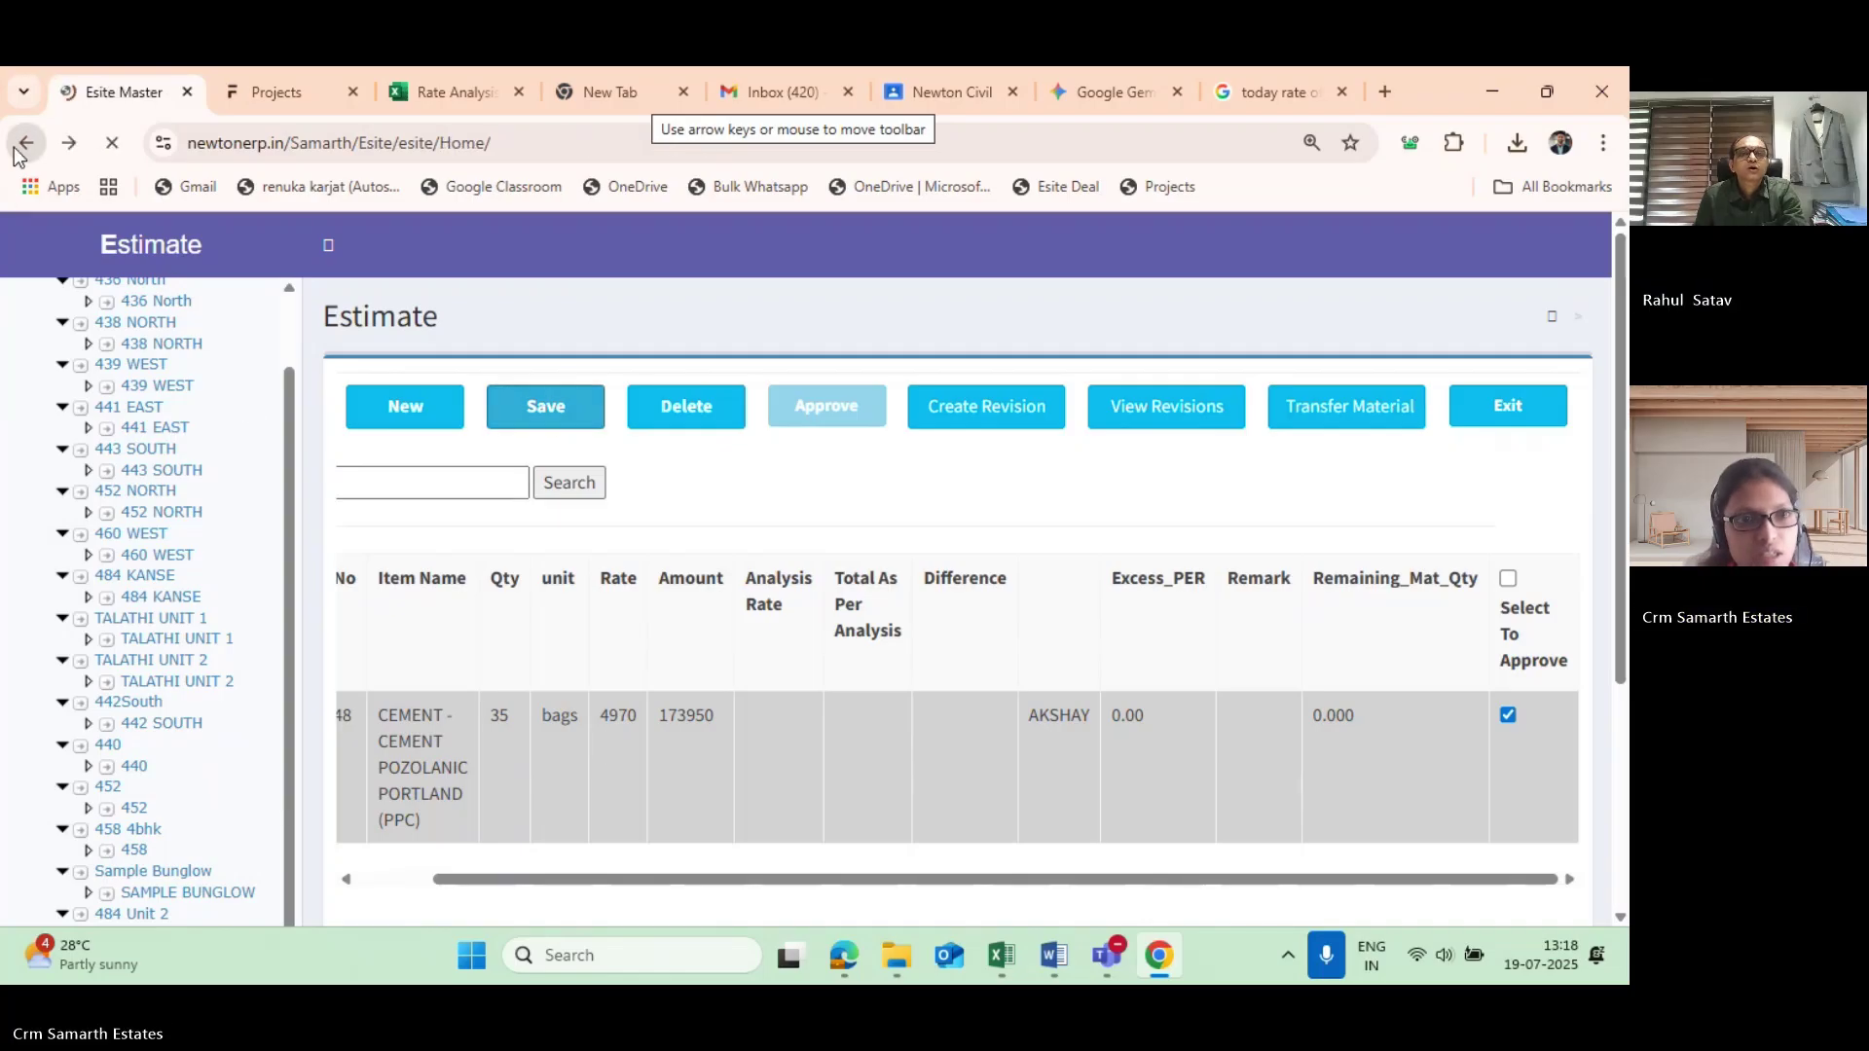
scroll(91, 834, down, 9)
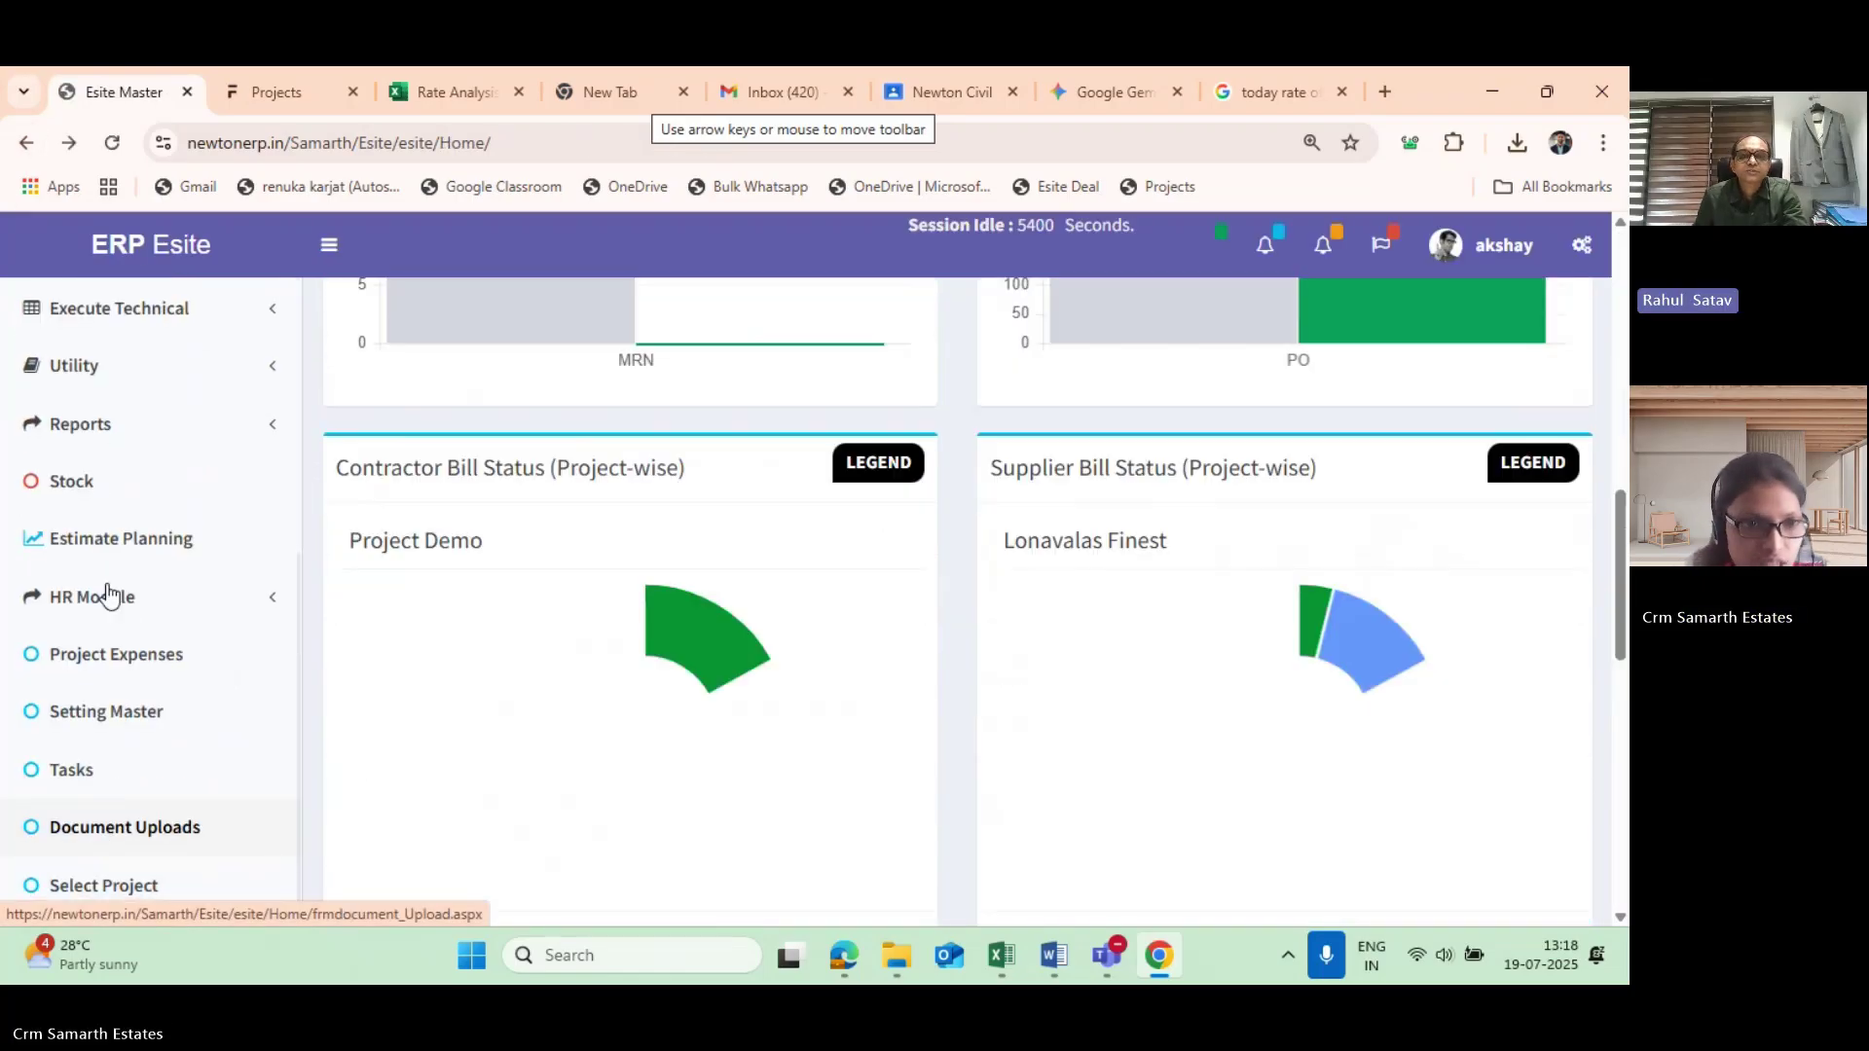
scroll(133, 592, up, 1)
click(126, 665)
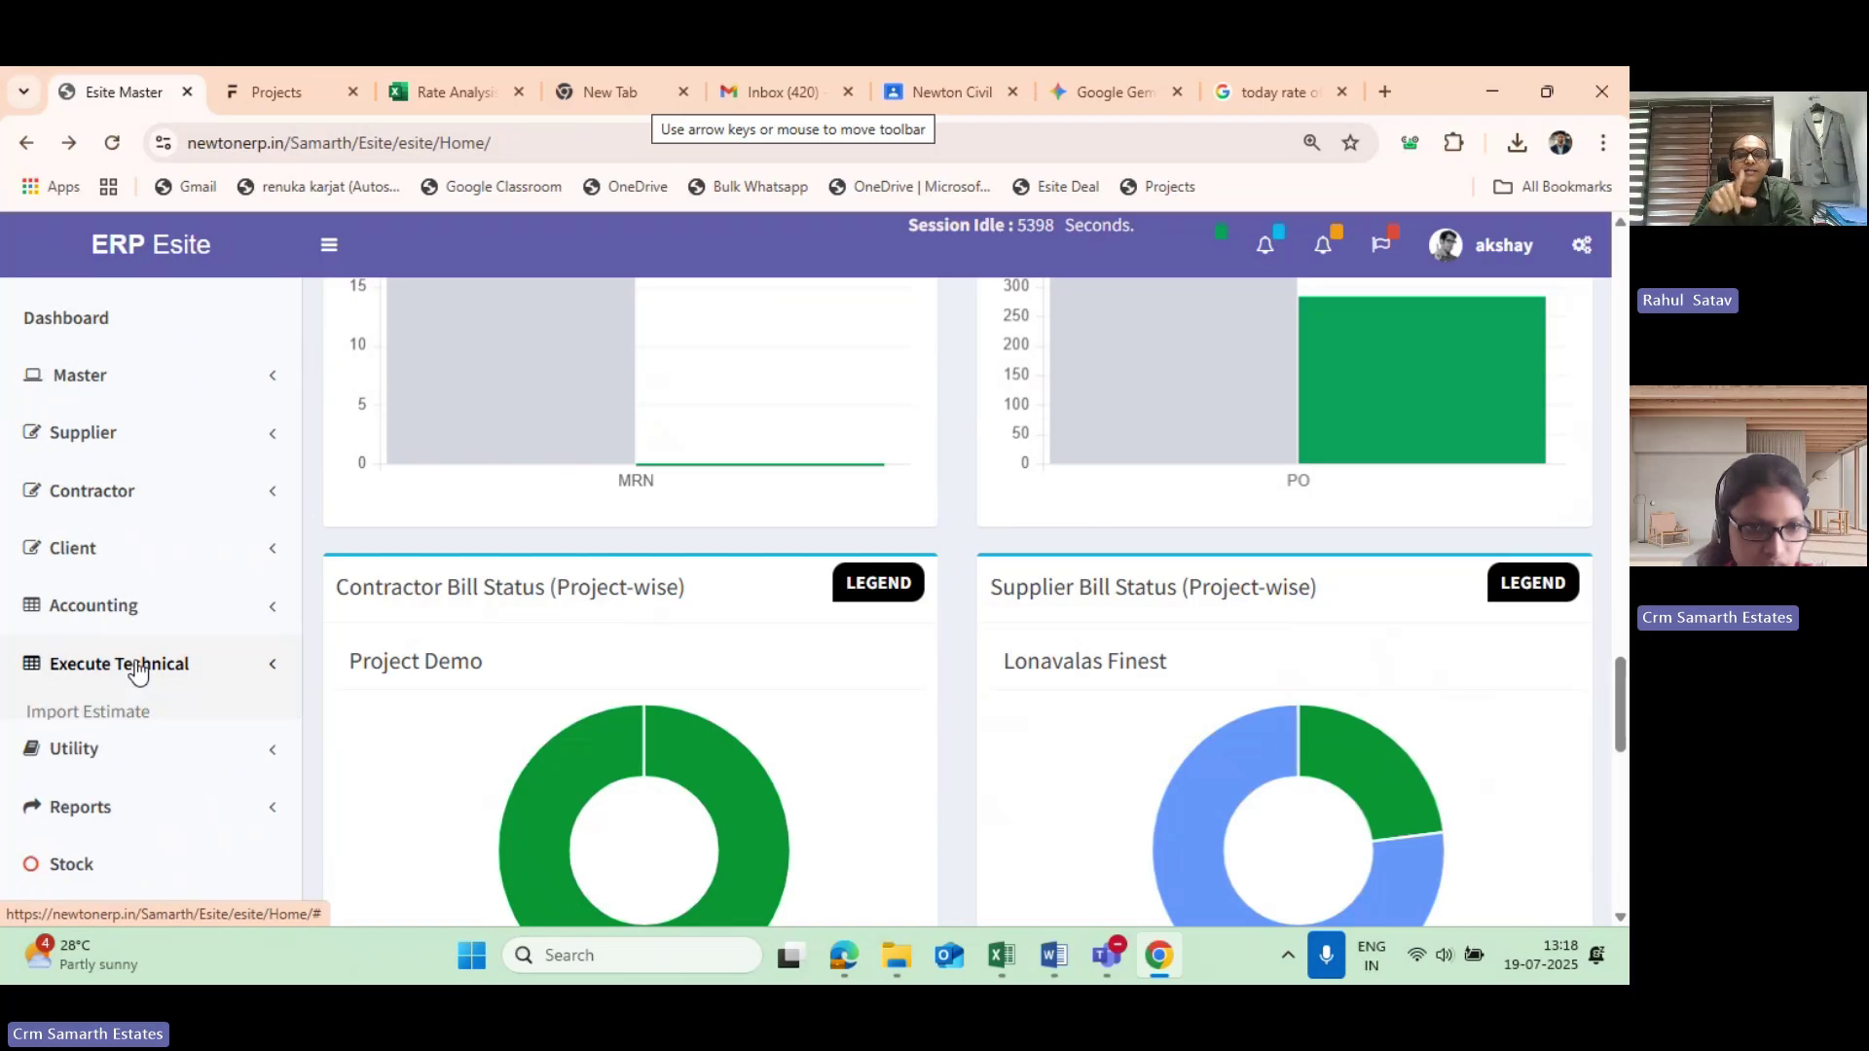
Review the Lonavalas Finest dashboard, including the budget, bill and payment totals and the task, approval and MRN sections.
scroll(548, 755, up, 10)
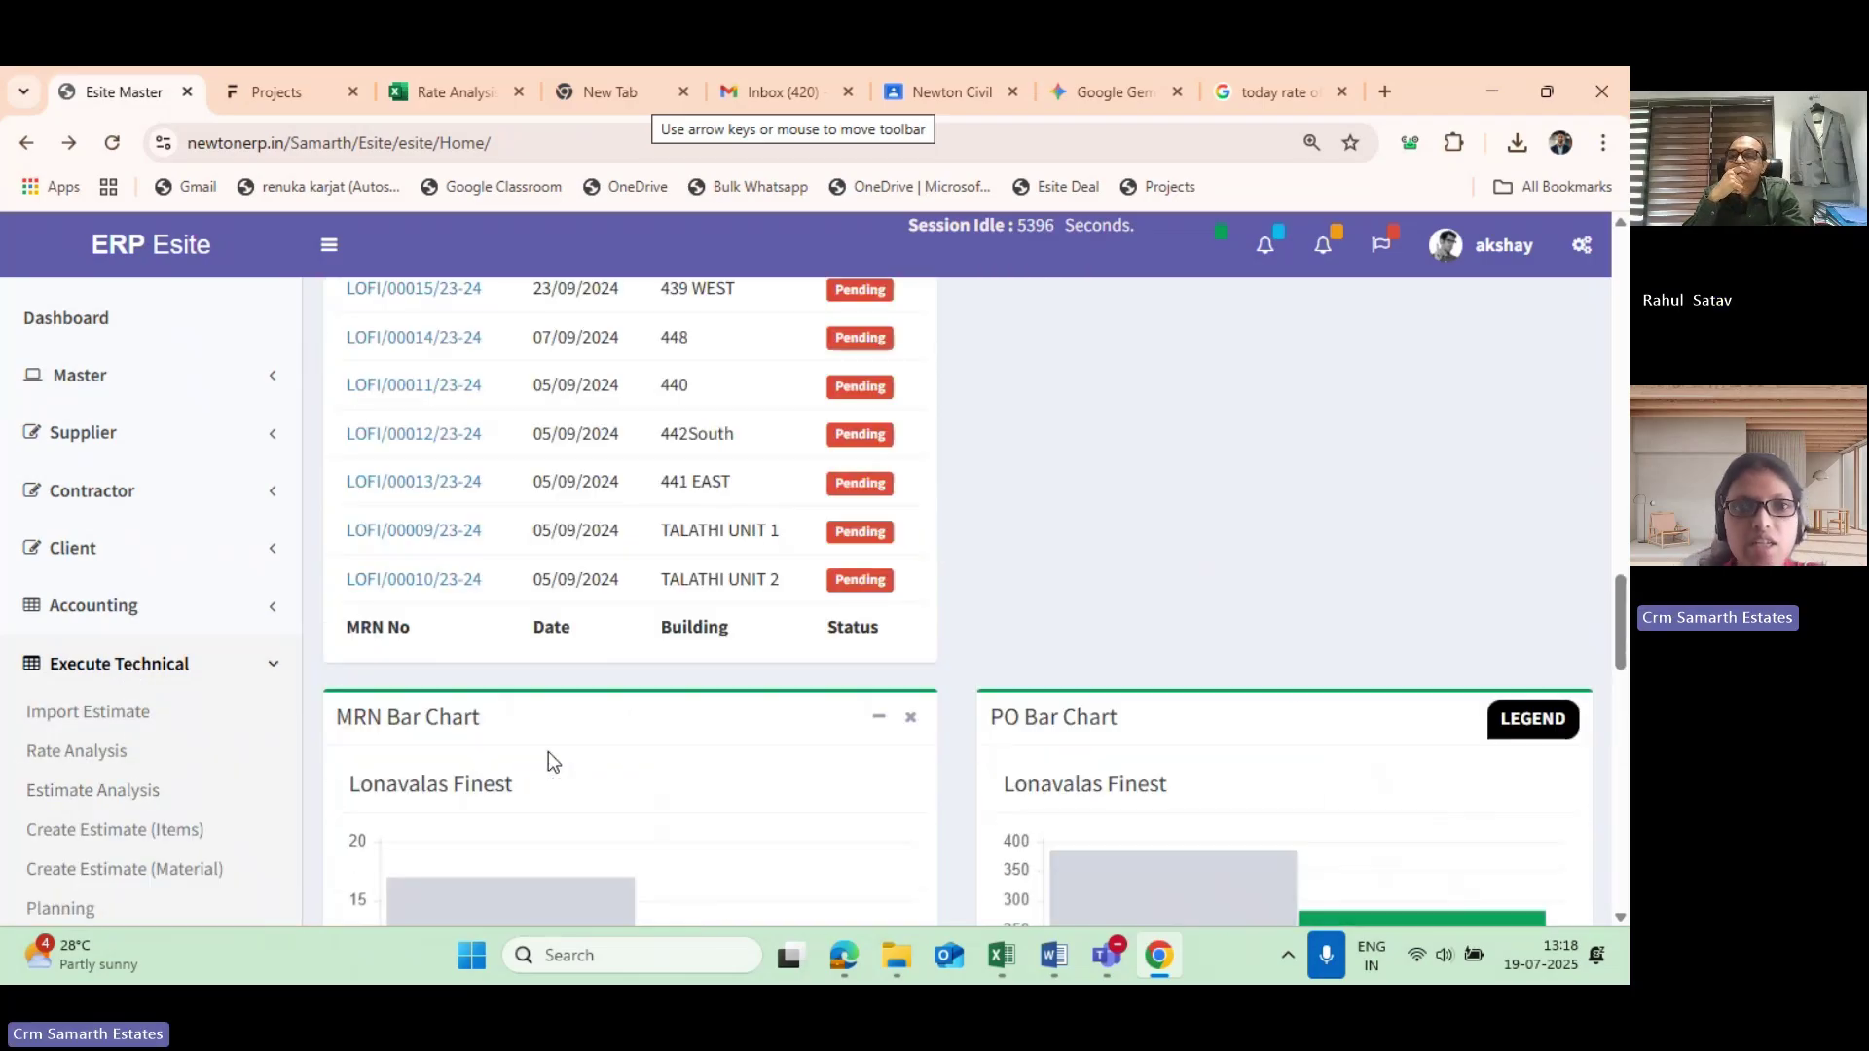
scroll(448, 514, up, 10)
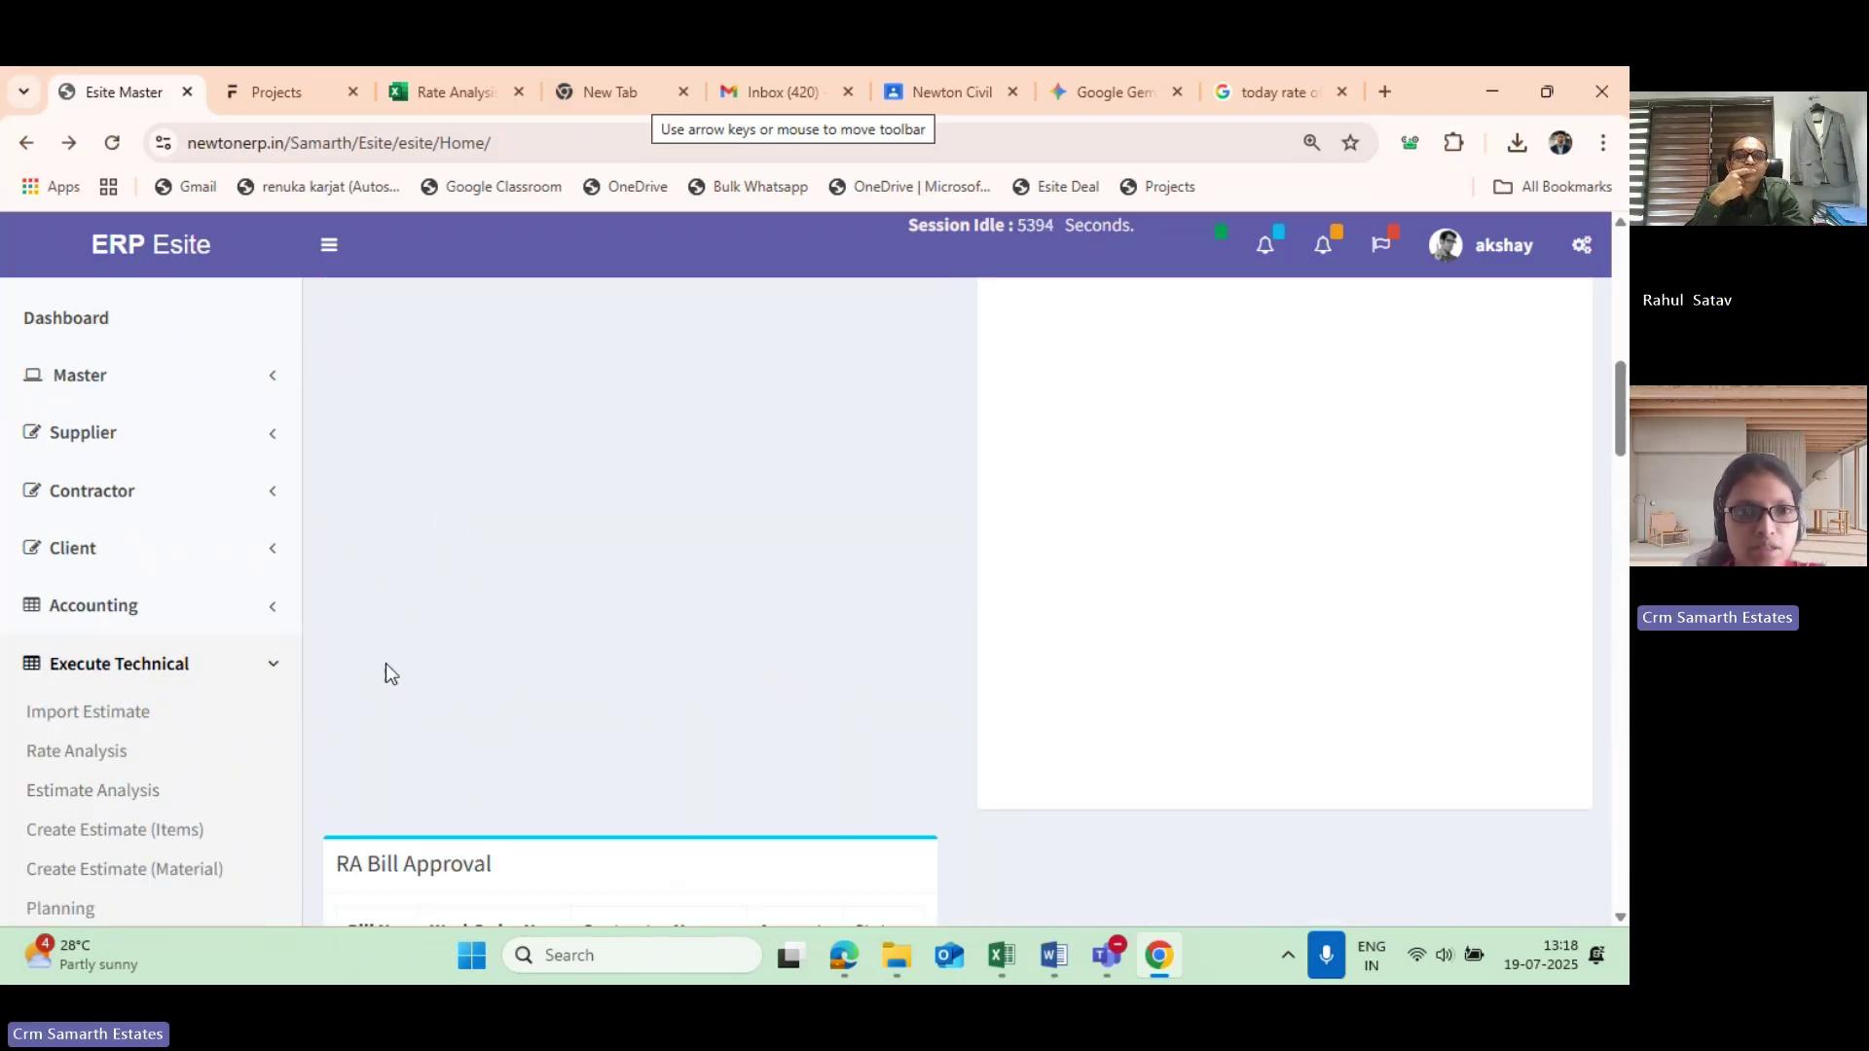
scroll(477, 466, up, 5)
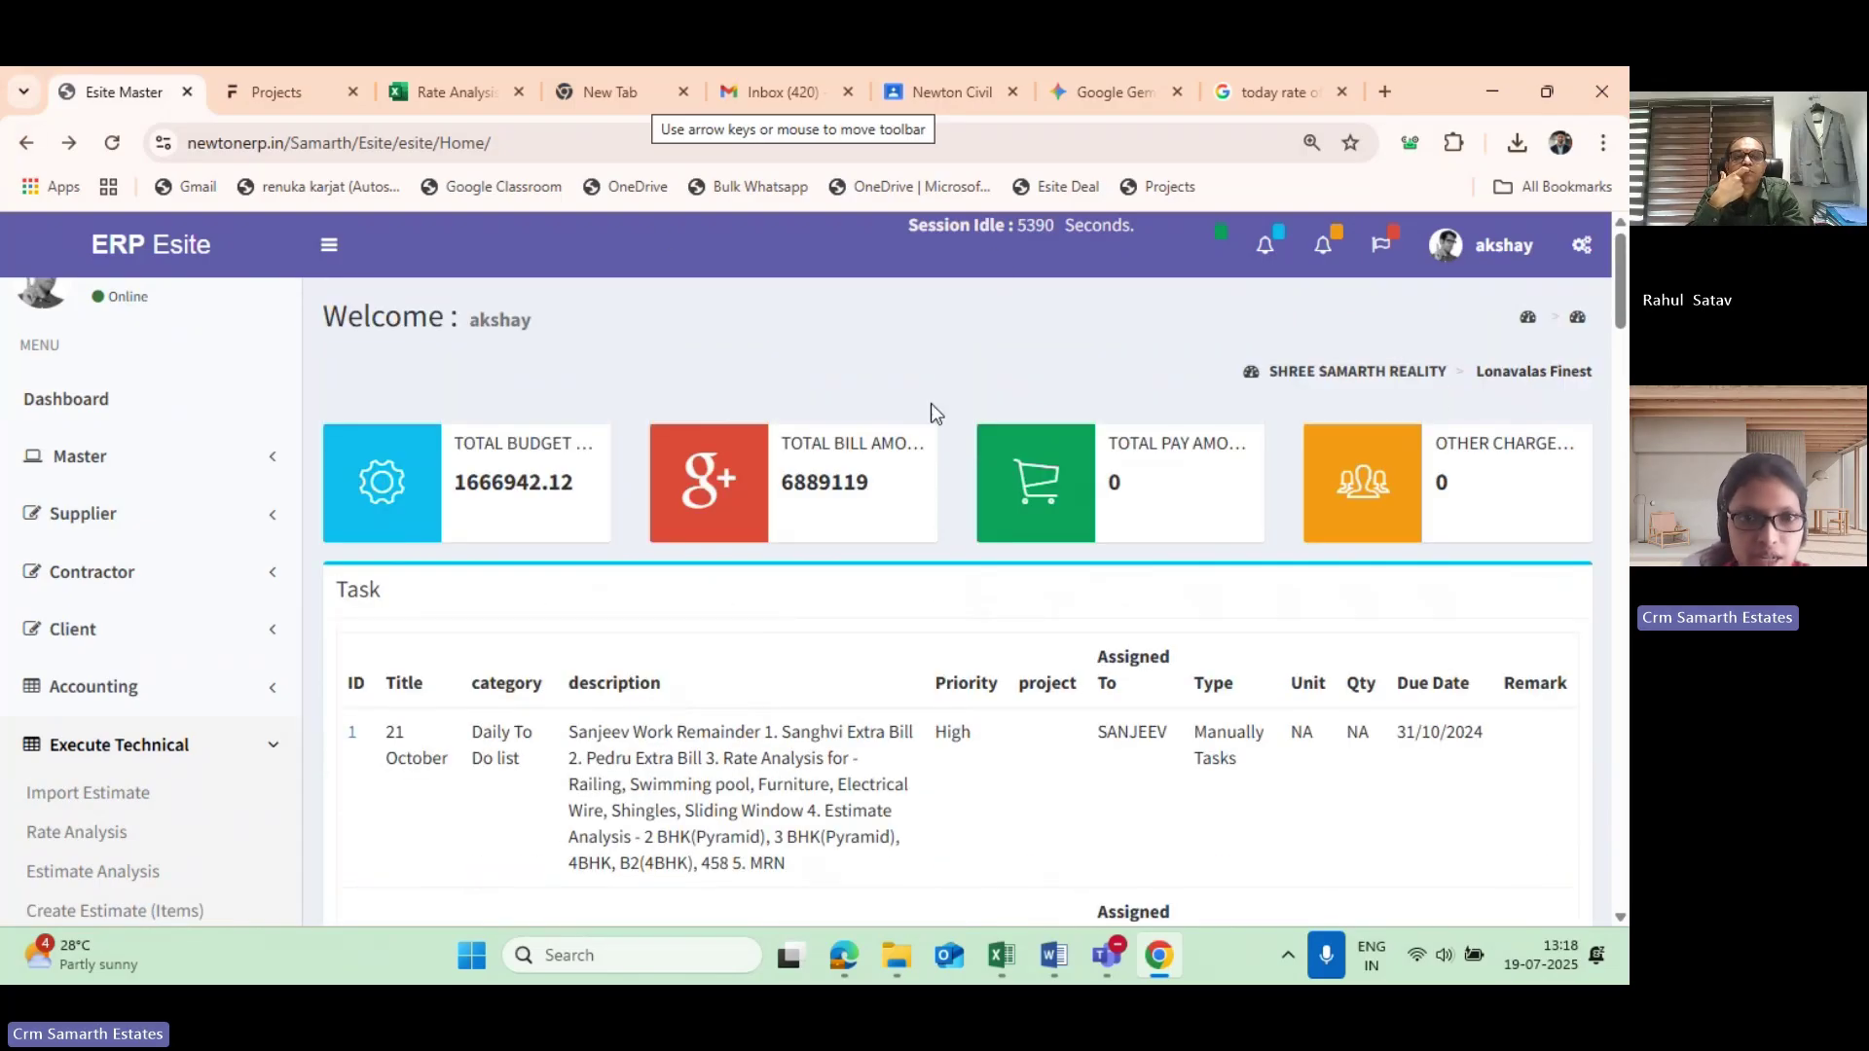
scroll(642, 628, down, 10)
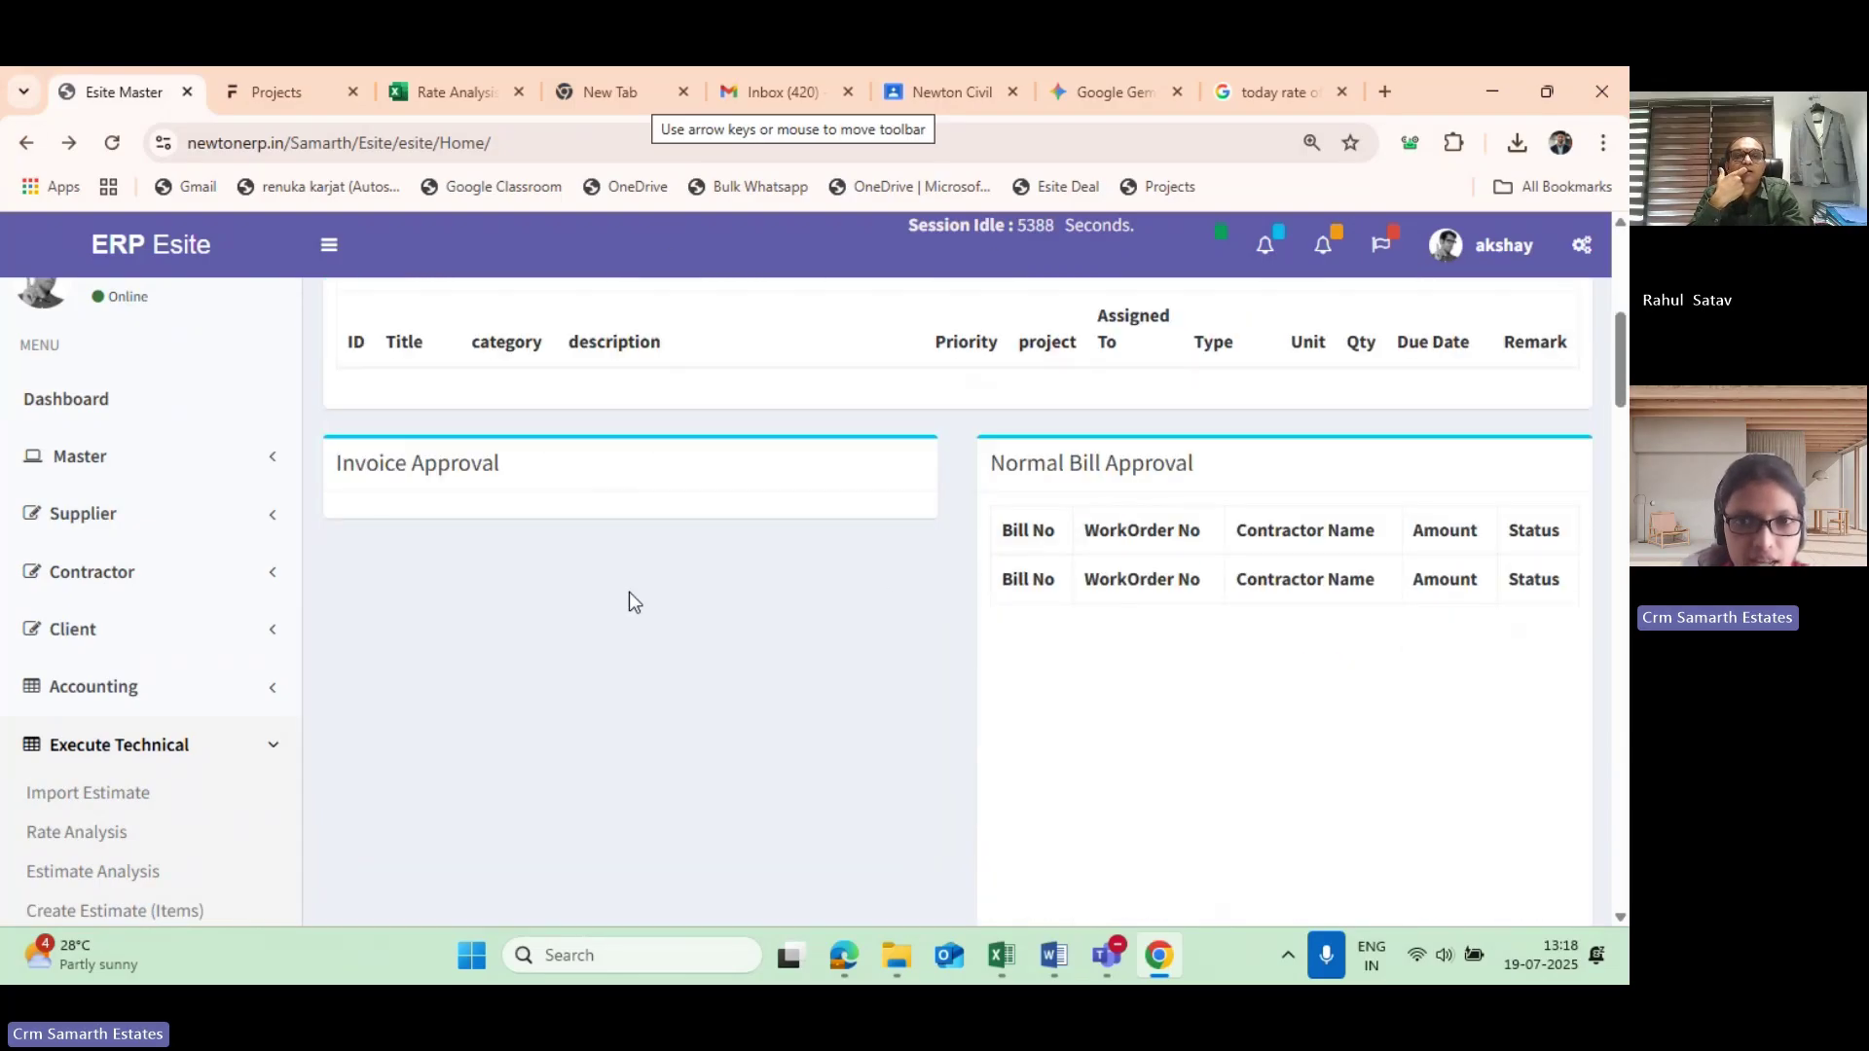
scroll(451, 548, down, 8)
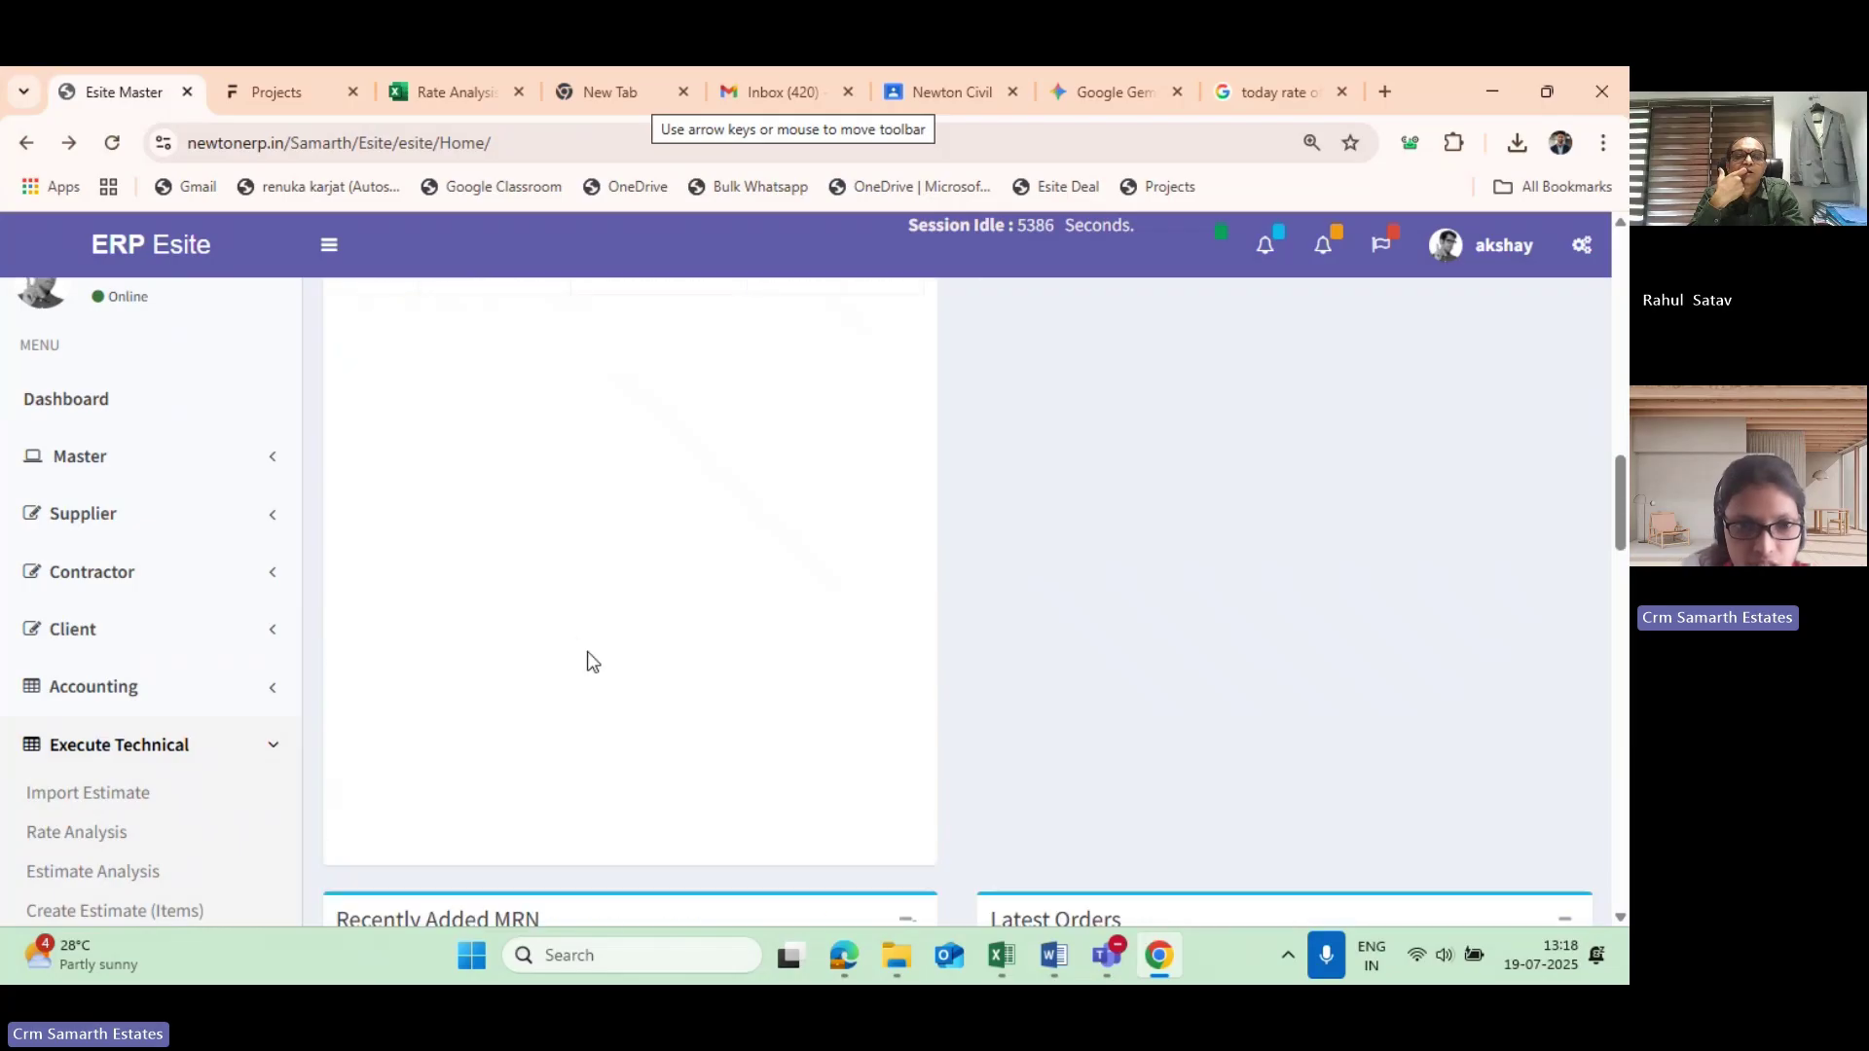
scroll(597, 655, up, 4)
scroll(600, 621, up, 12)
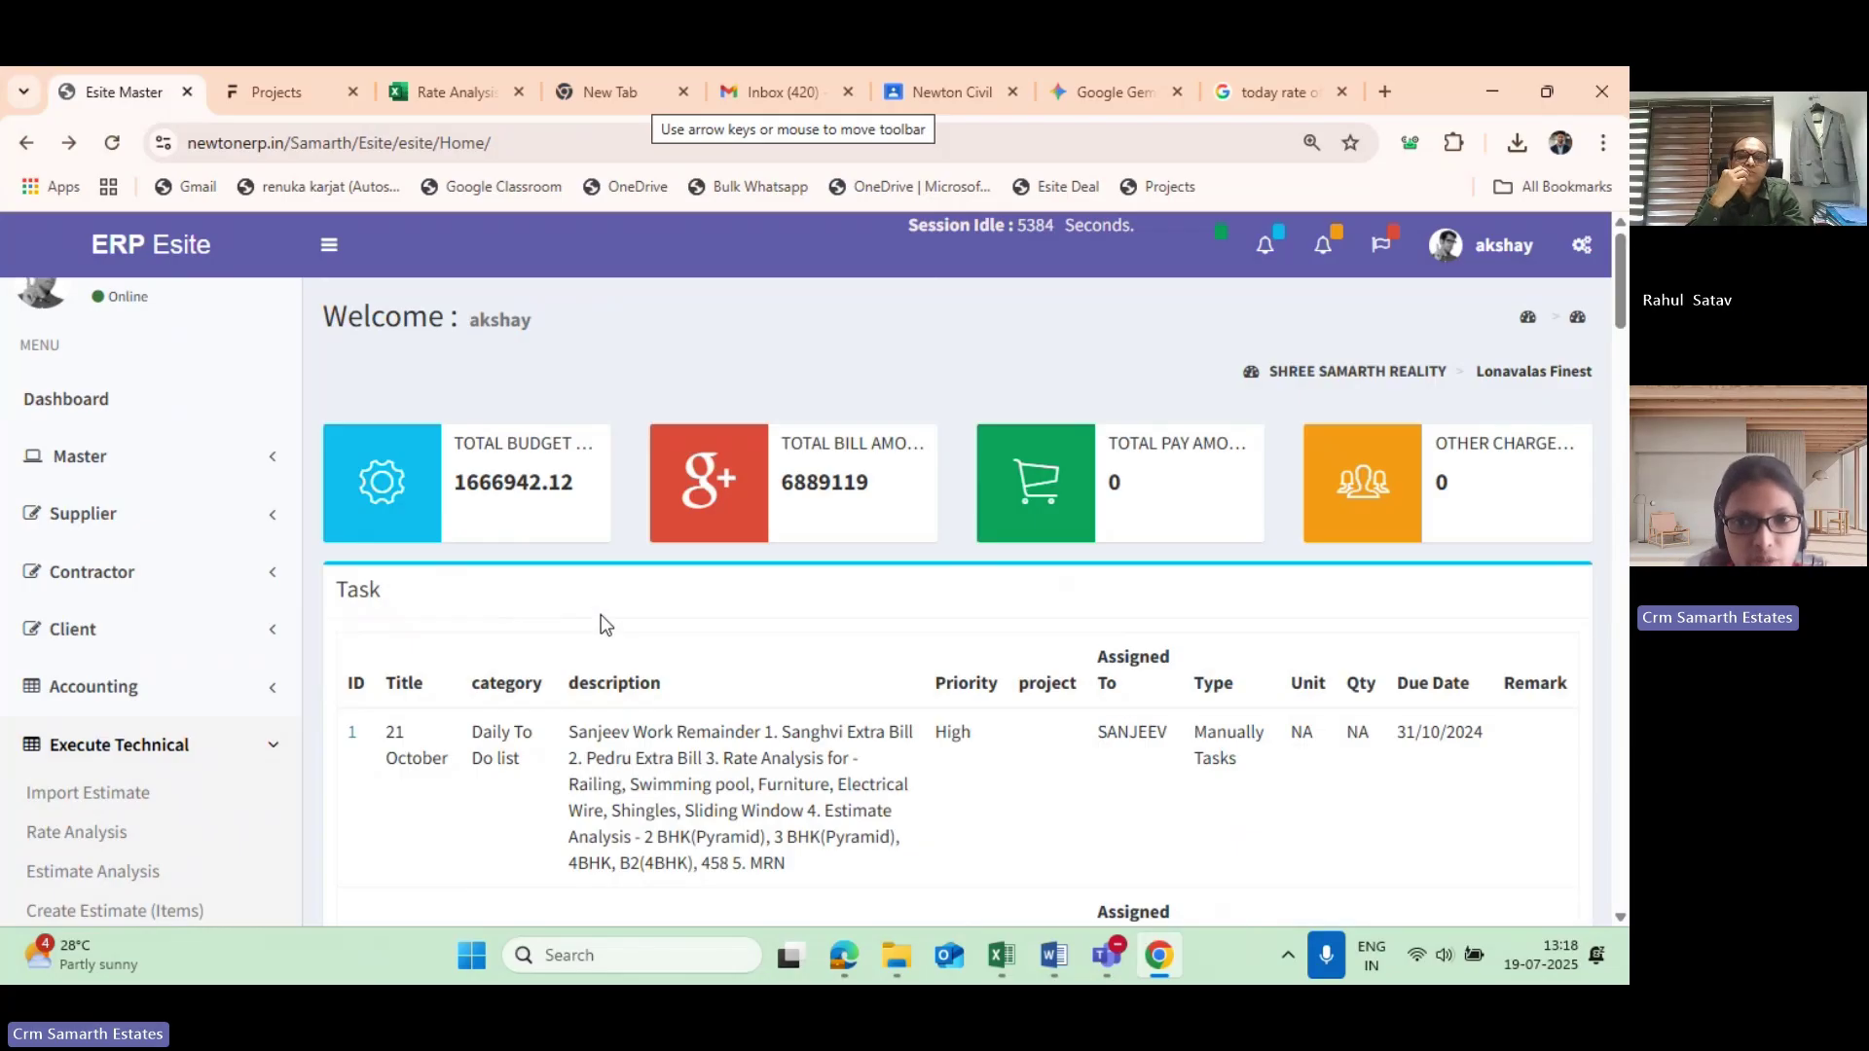
drag(441, 485, 492, 484)
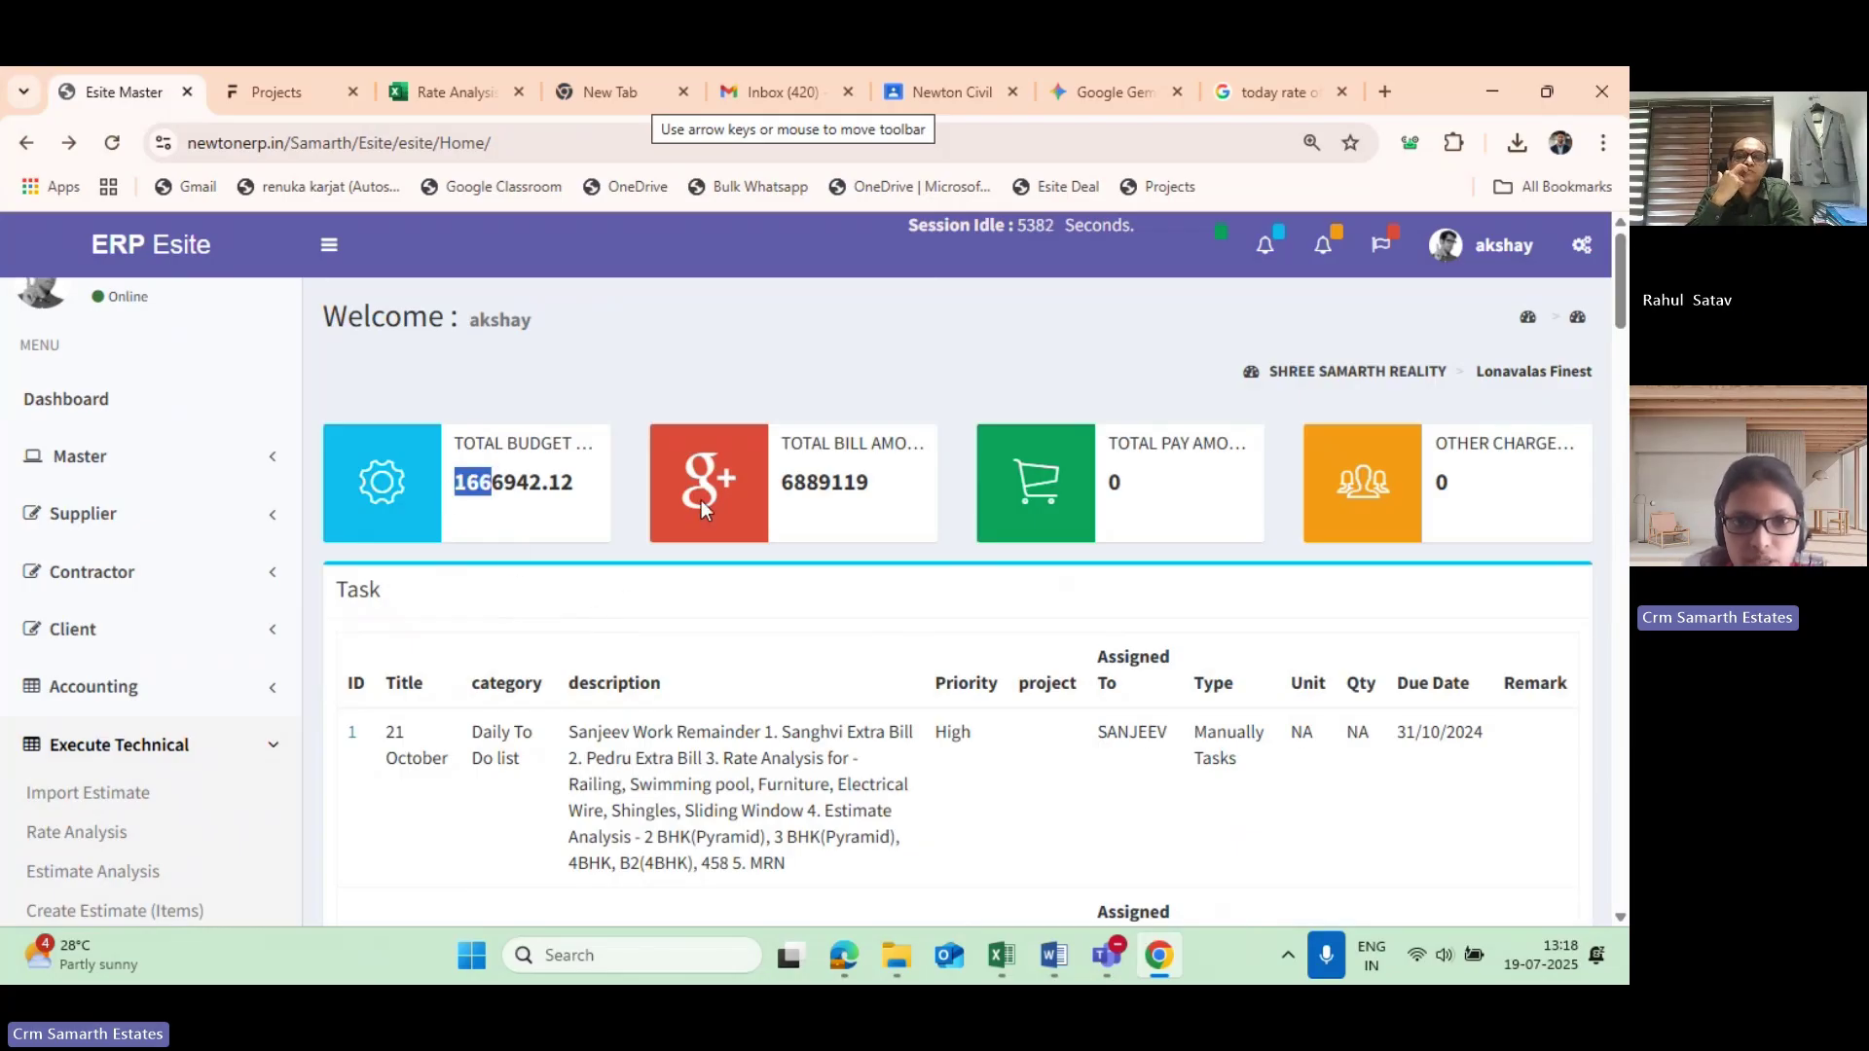
click(855, 485)
triple_click(856, 484)
click(1211, 469)
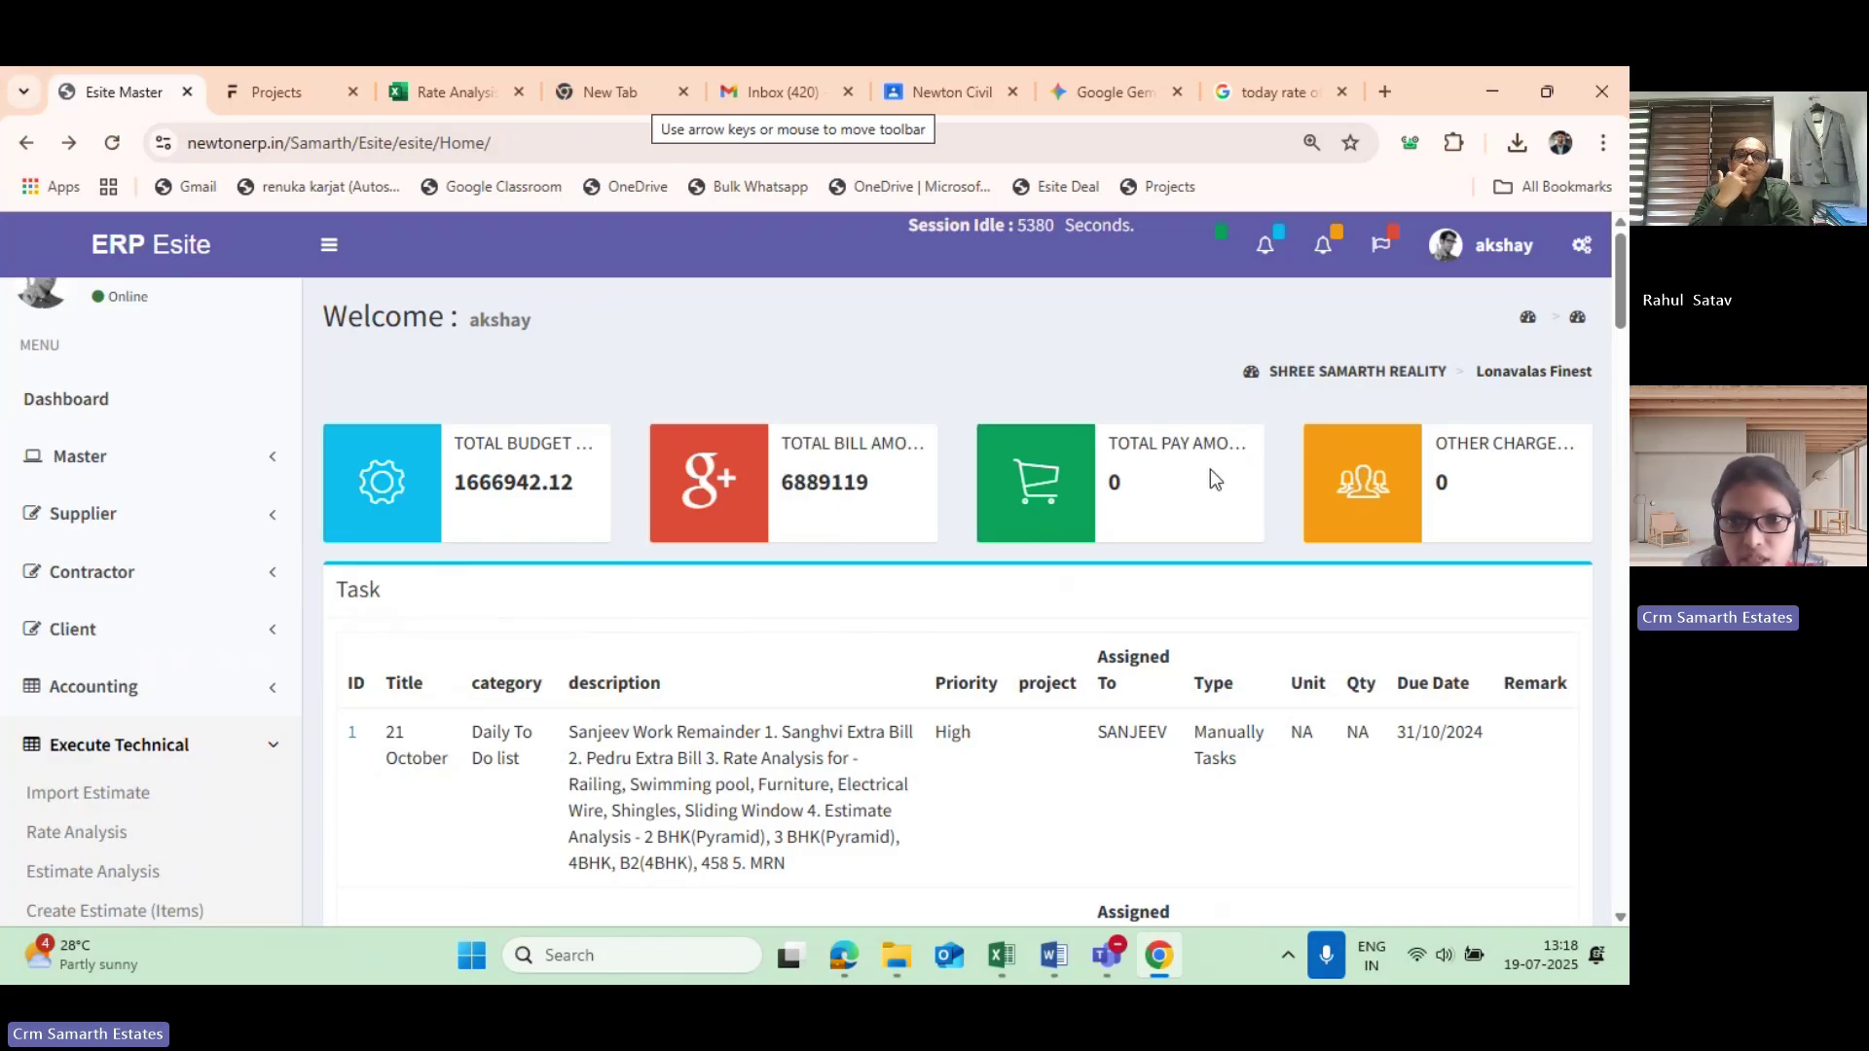
scroll(1022, 717, down, 2)
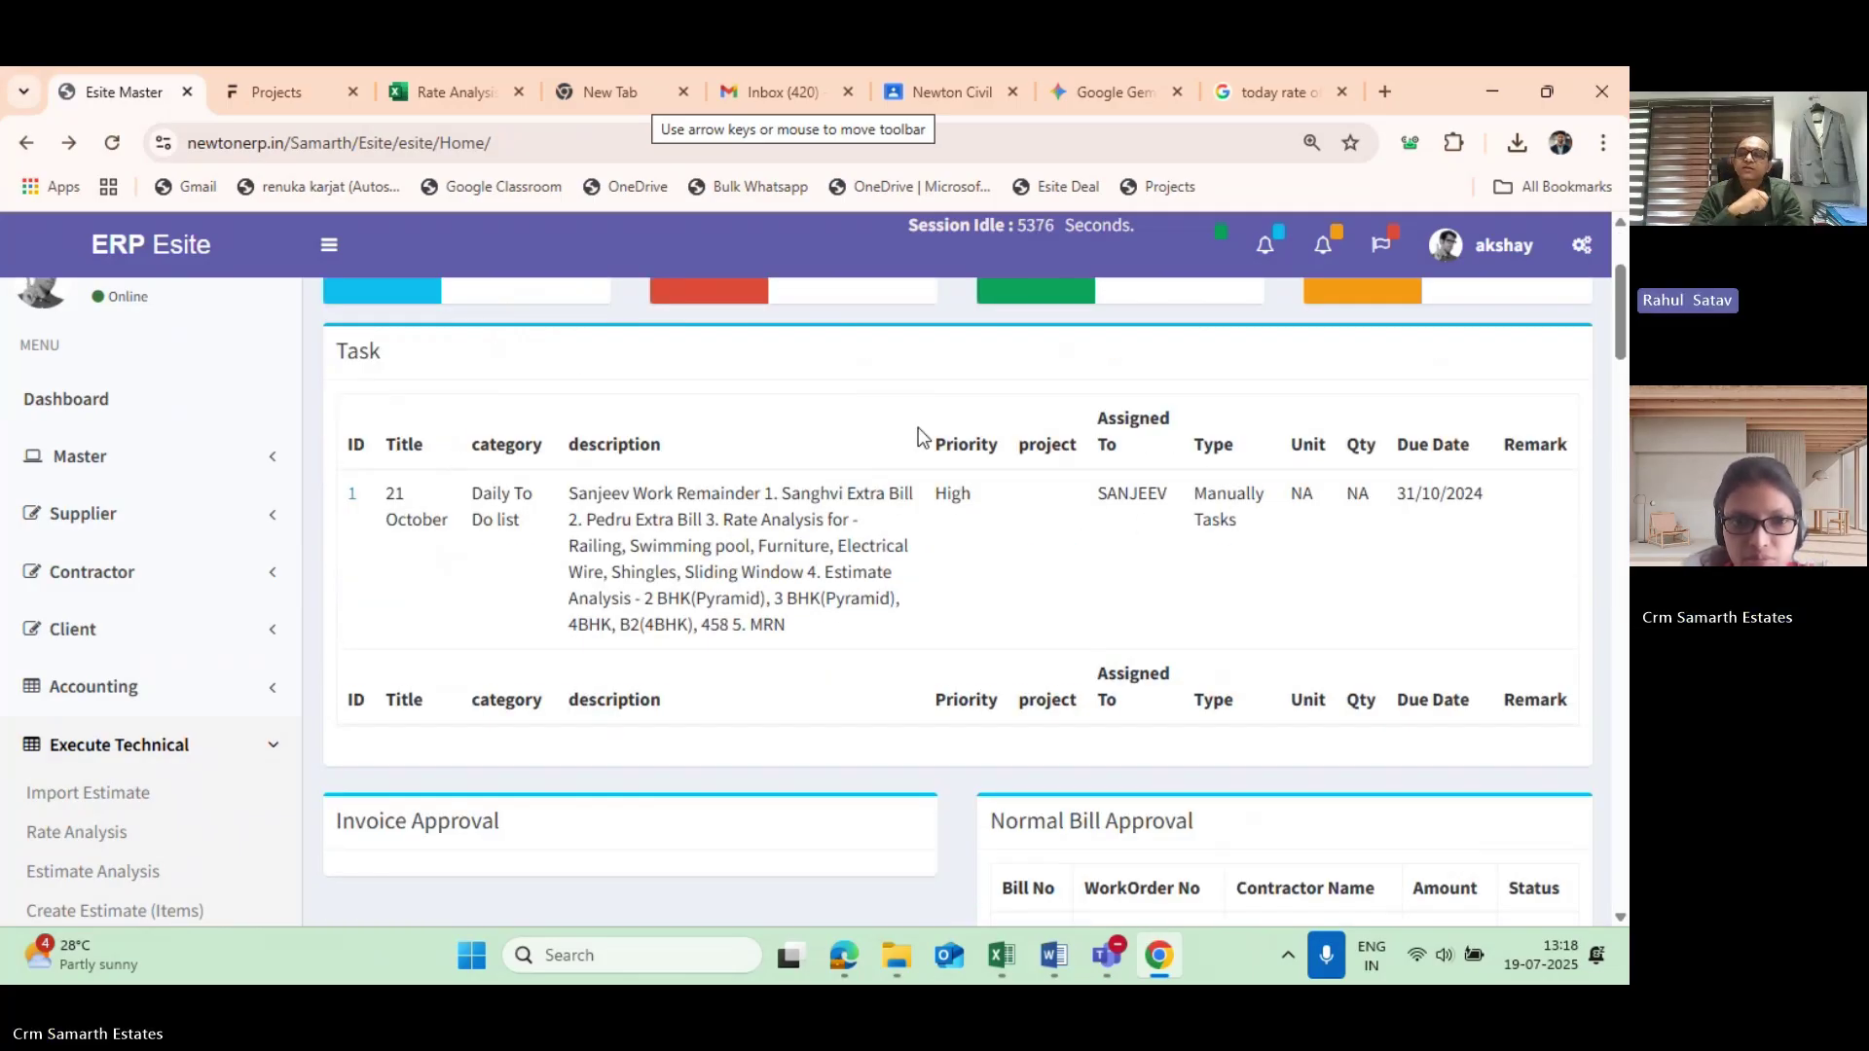
Examine the dashboard's Invoice Approval and Normal Bill Approval sections alongside the expanded Execute Technical options.
scroll(918, 429, down, 3)
scroll(251, 642, down, 1)
scroll(252, 643, down, 2)
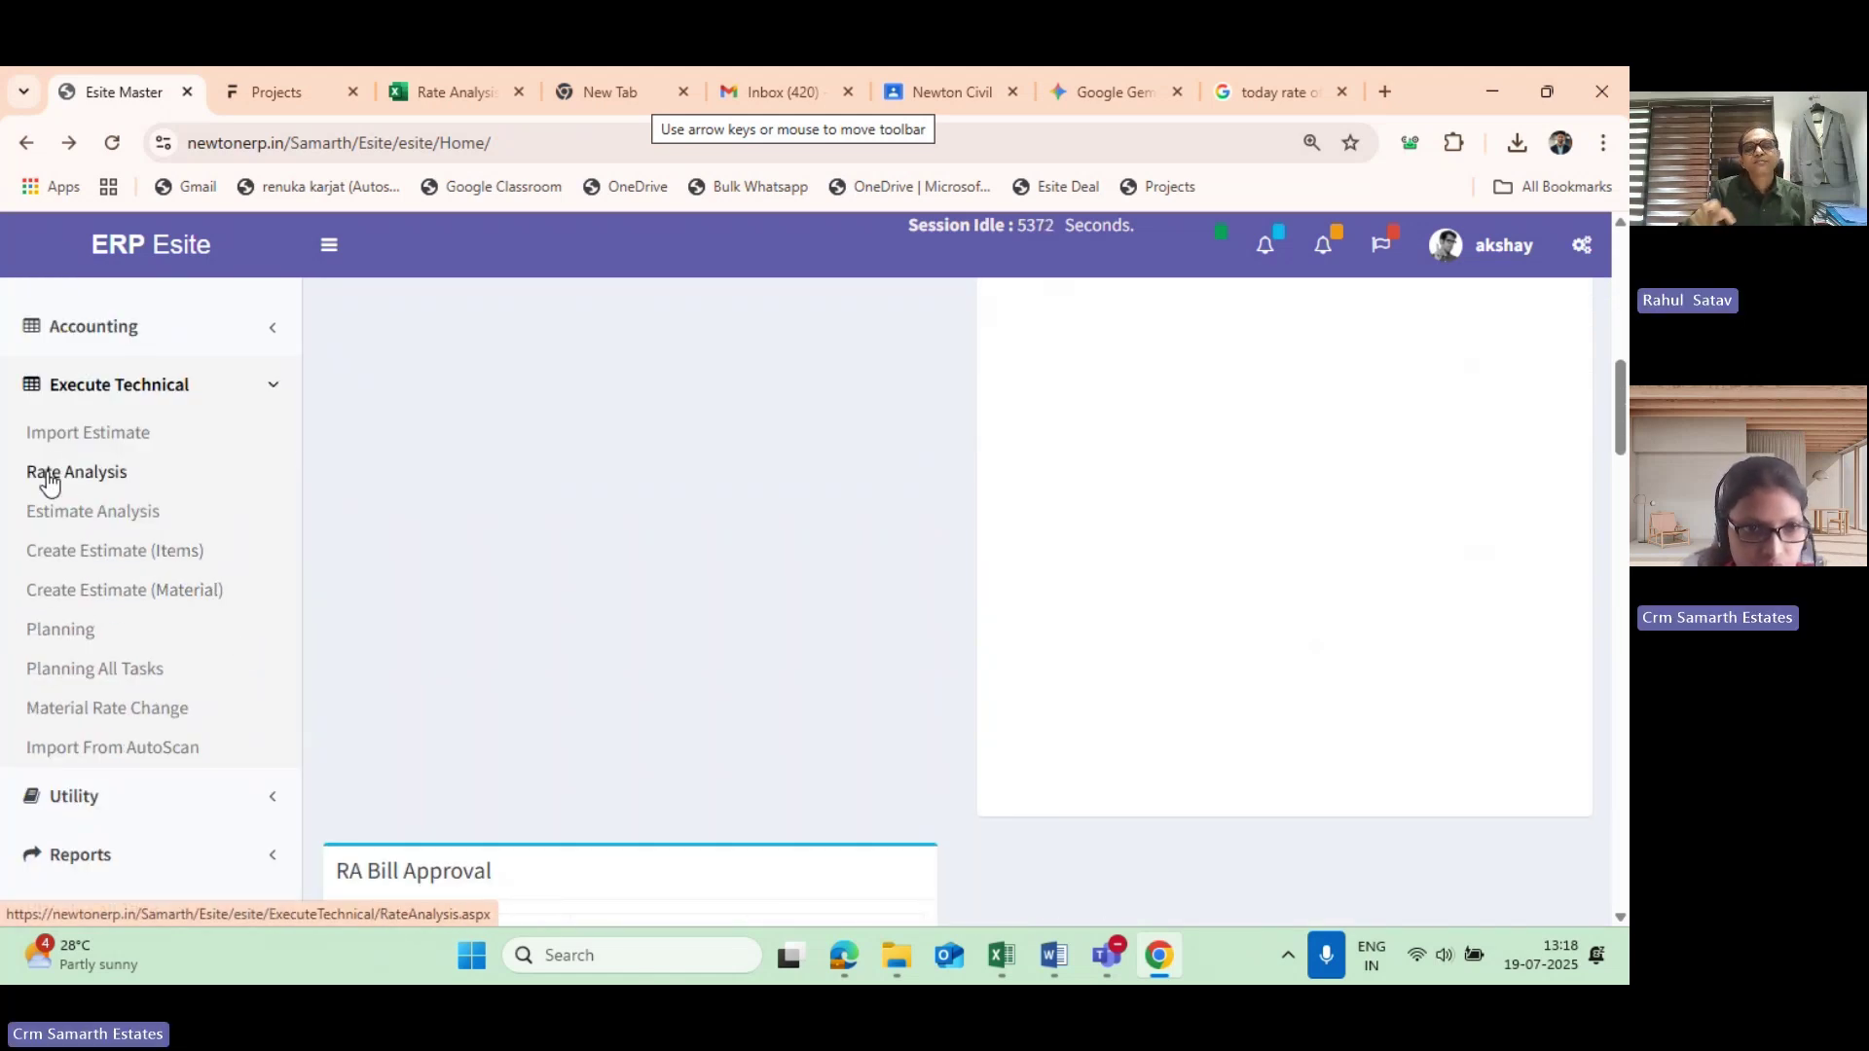
scroll(480, 615, up, 3)
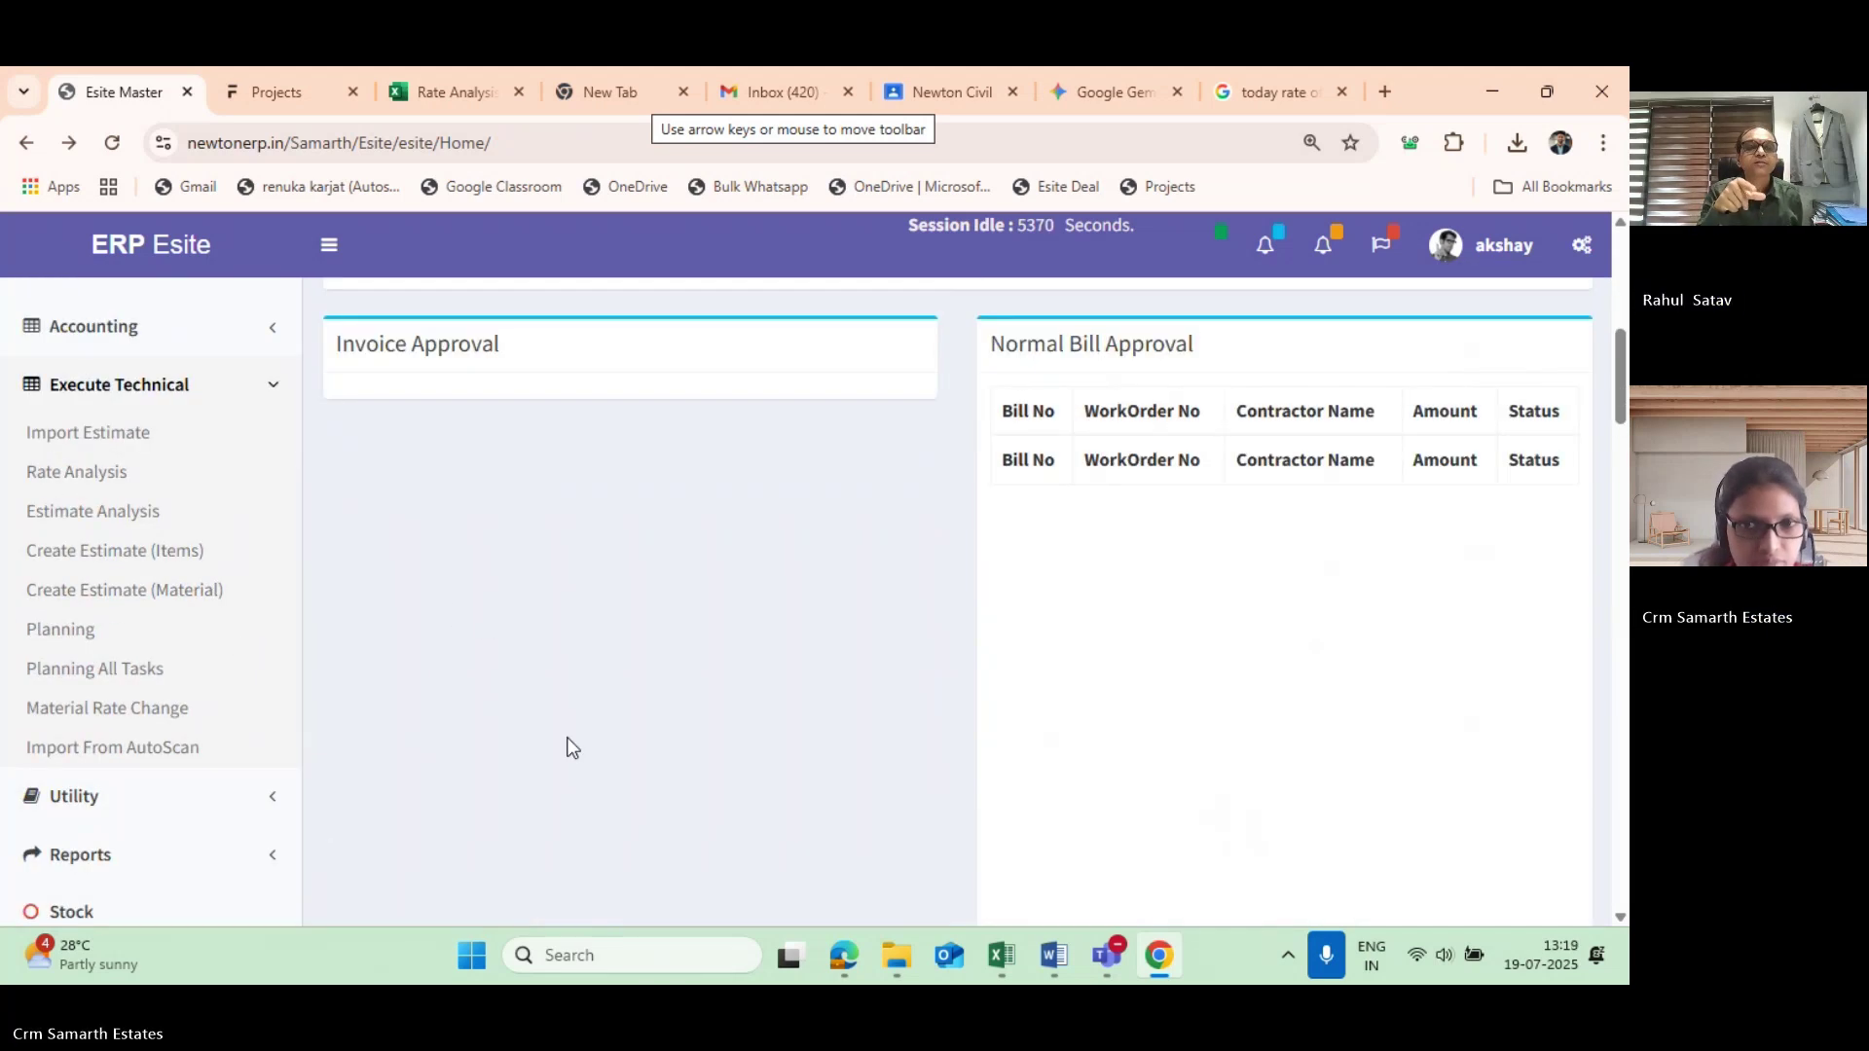
scroll(773, 785, down, 1)
scroll(993, 539, up, 1)
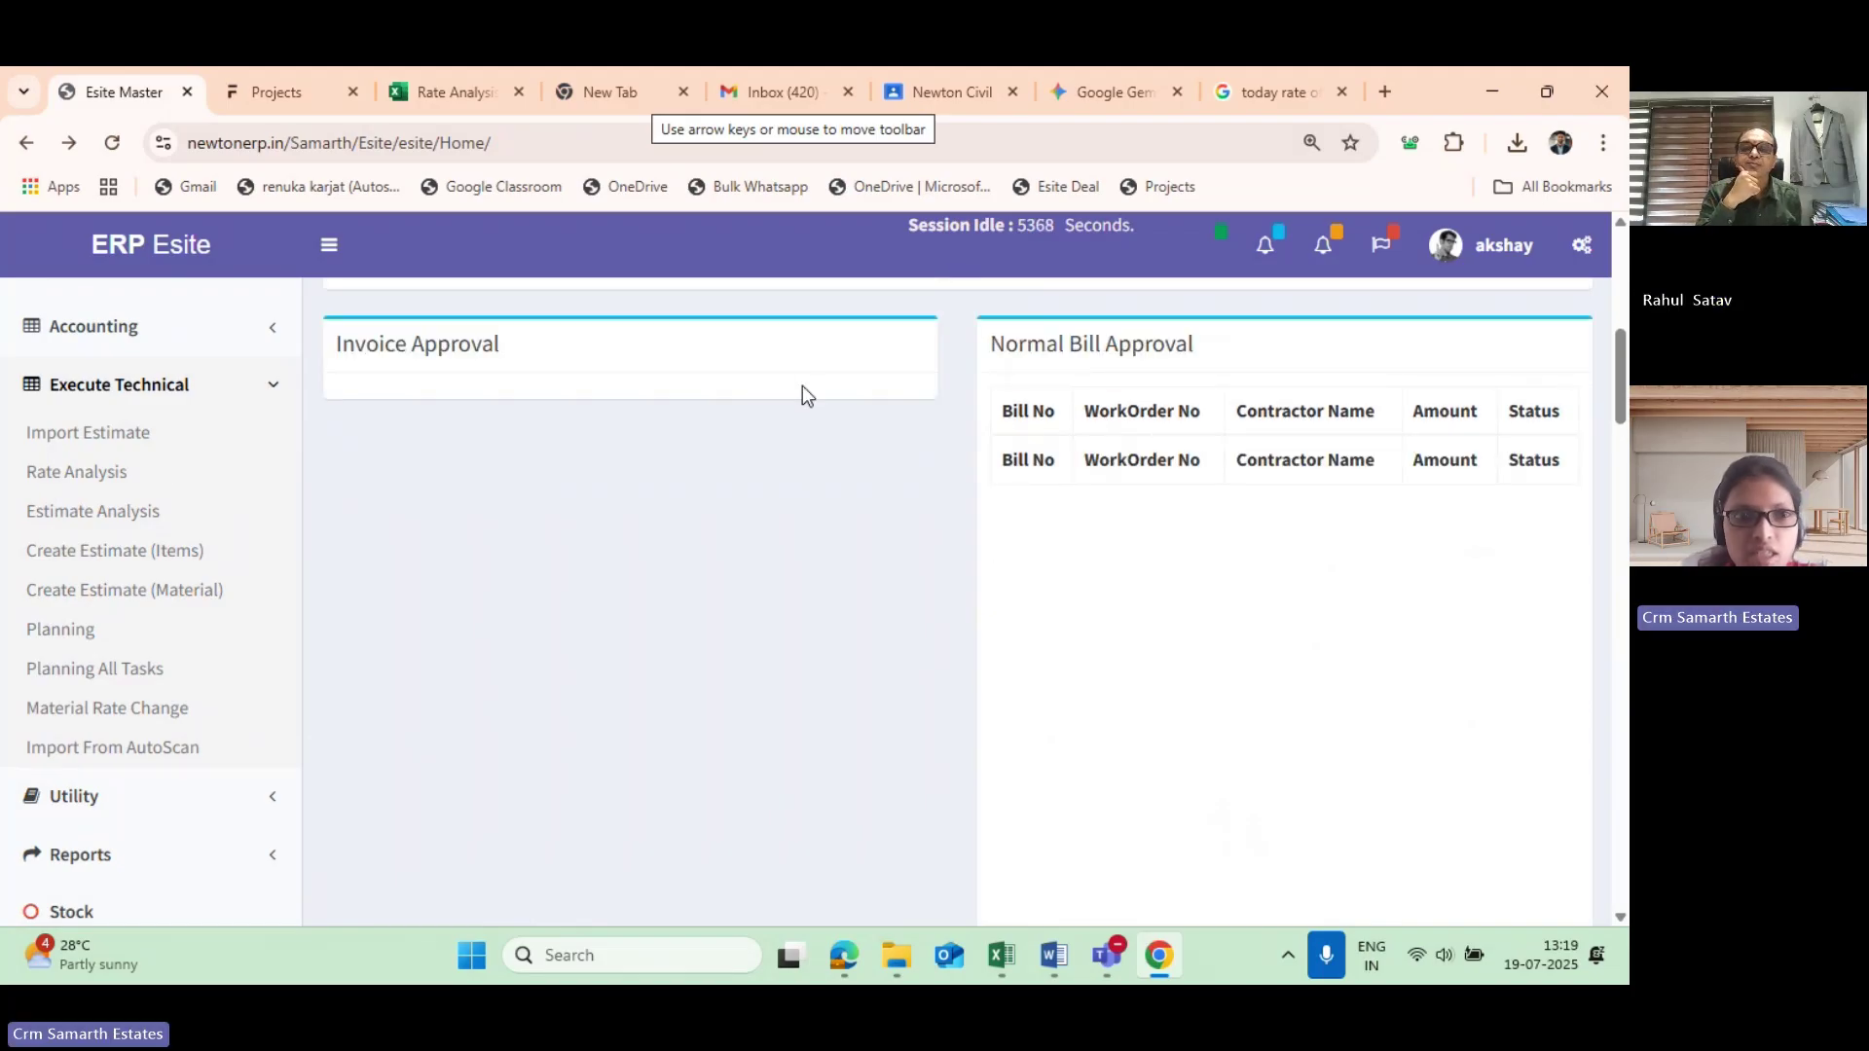
scroll(175, 447, up, 5)
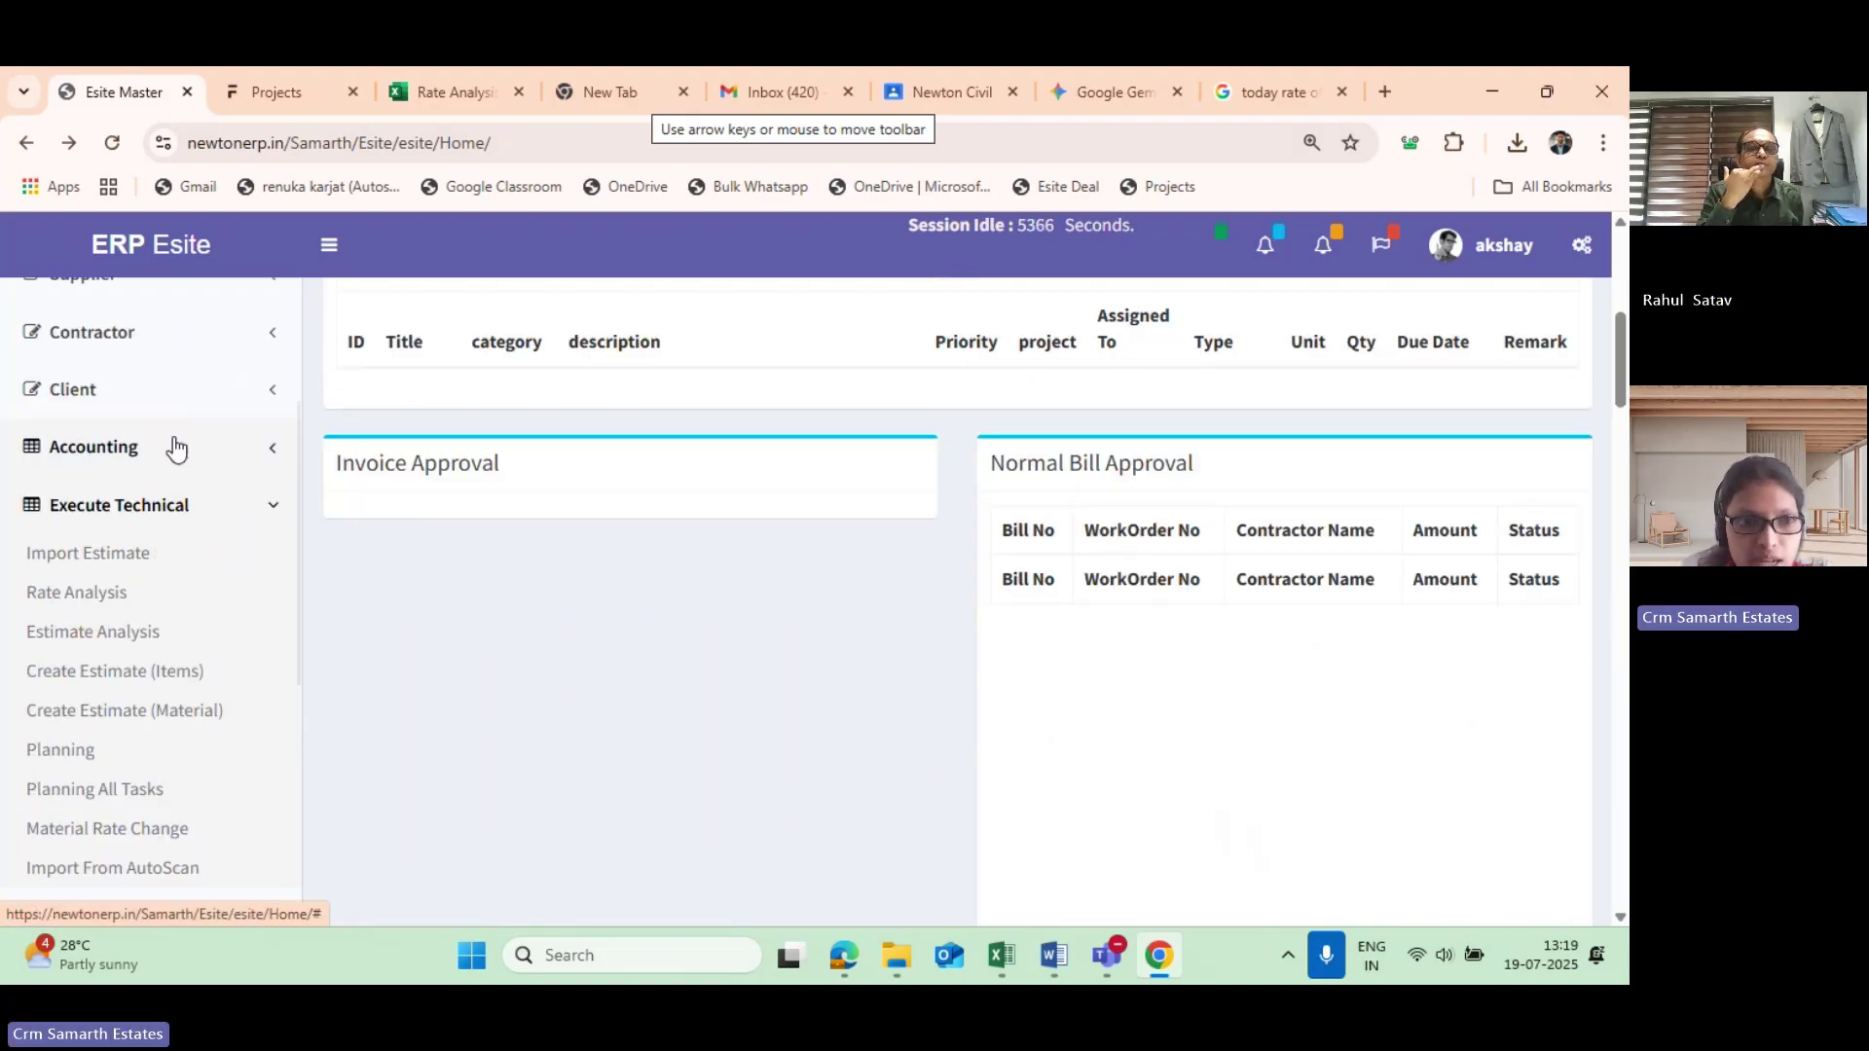
scroll(234, 759, down, 2)
scroll(875, 594, down, 2)
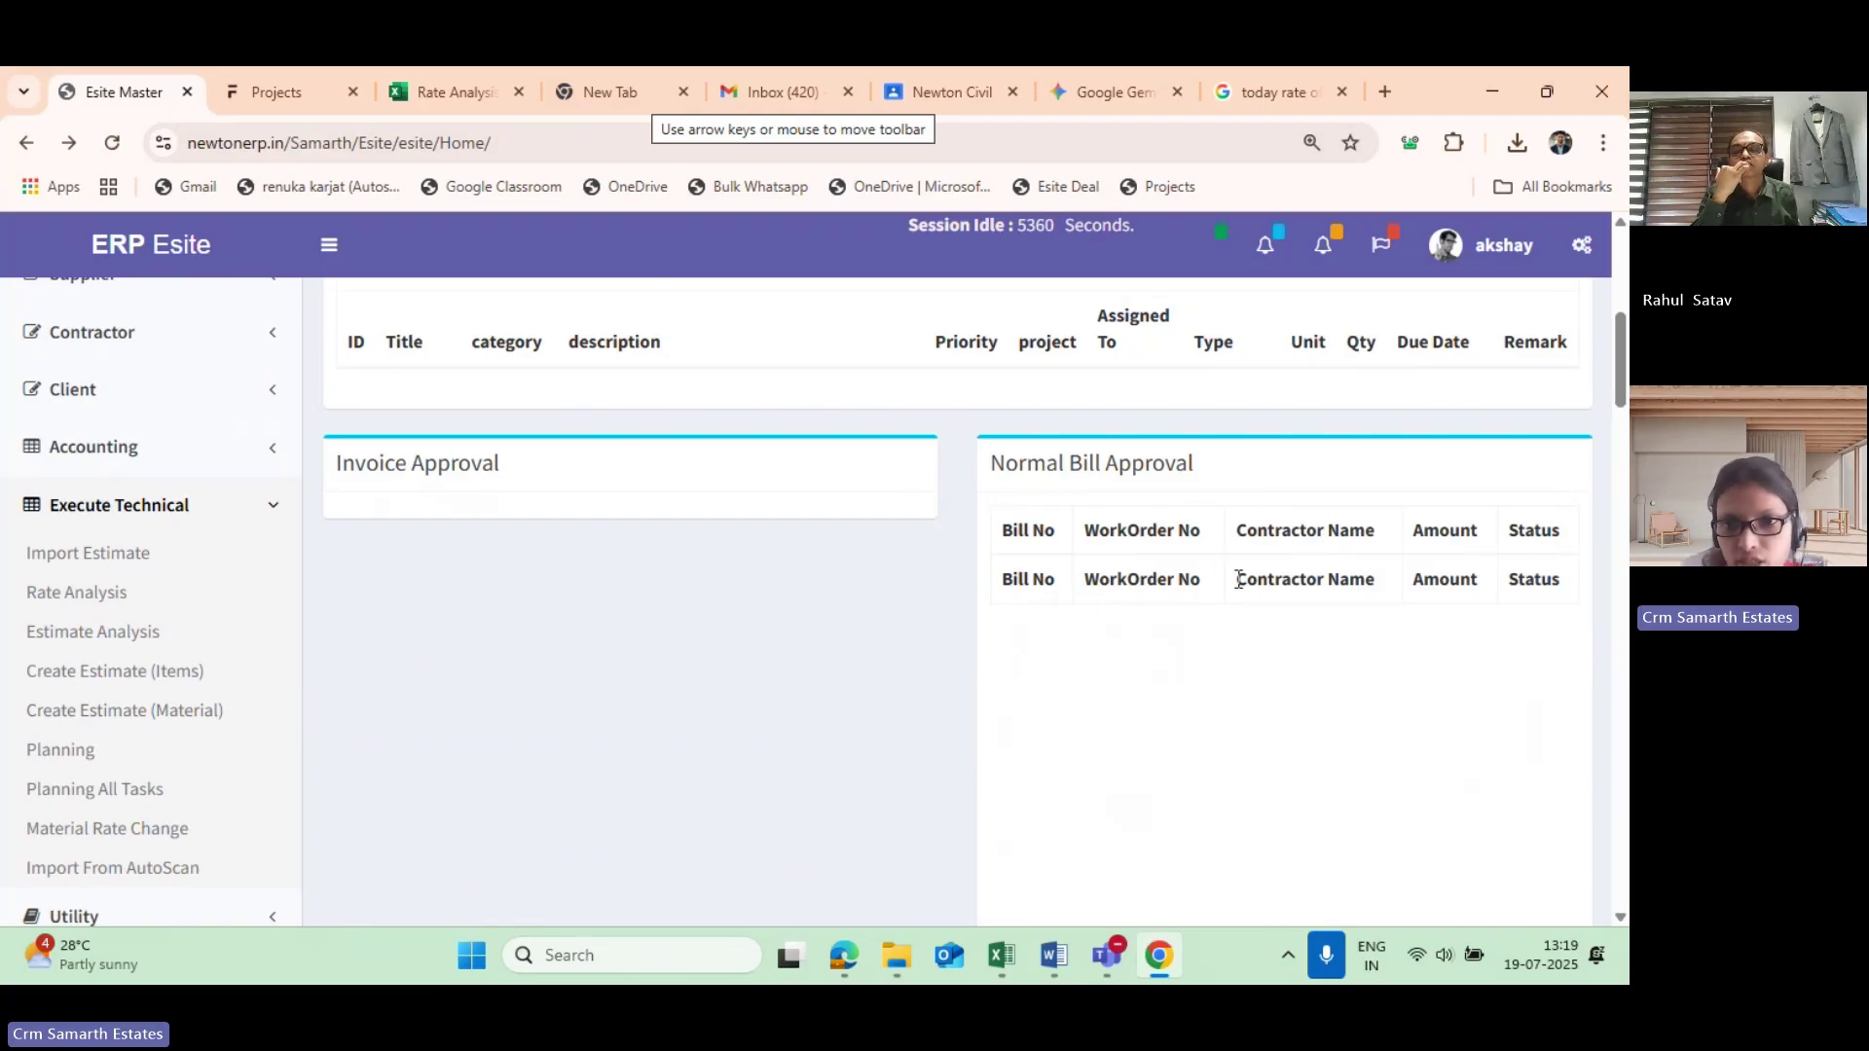
Review the RA Bill Approval and Recently Added MRN lists, the MRN and PO bar charts, and the contractor and supplier bill status charts.
scroll(1003, 536, down, 8)
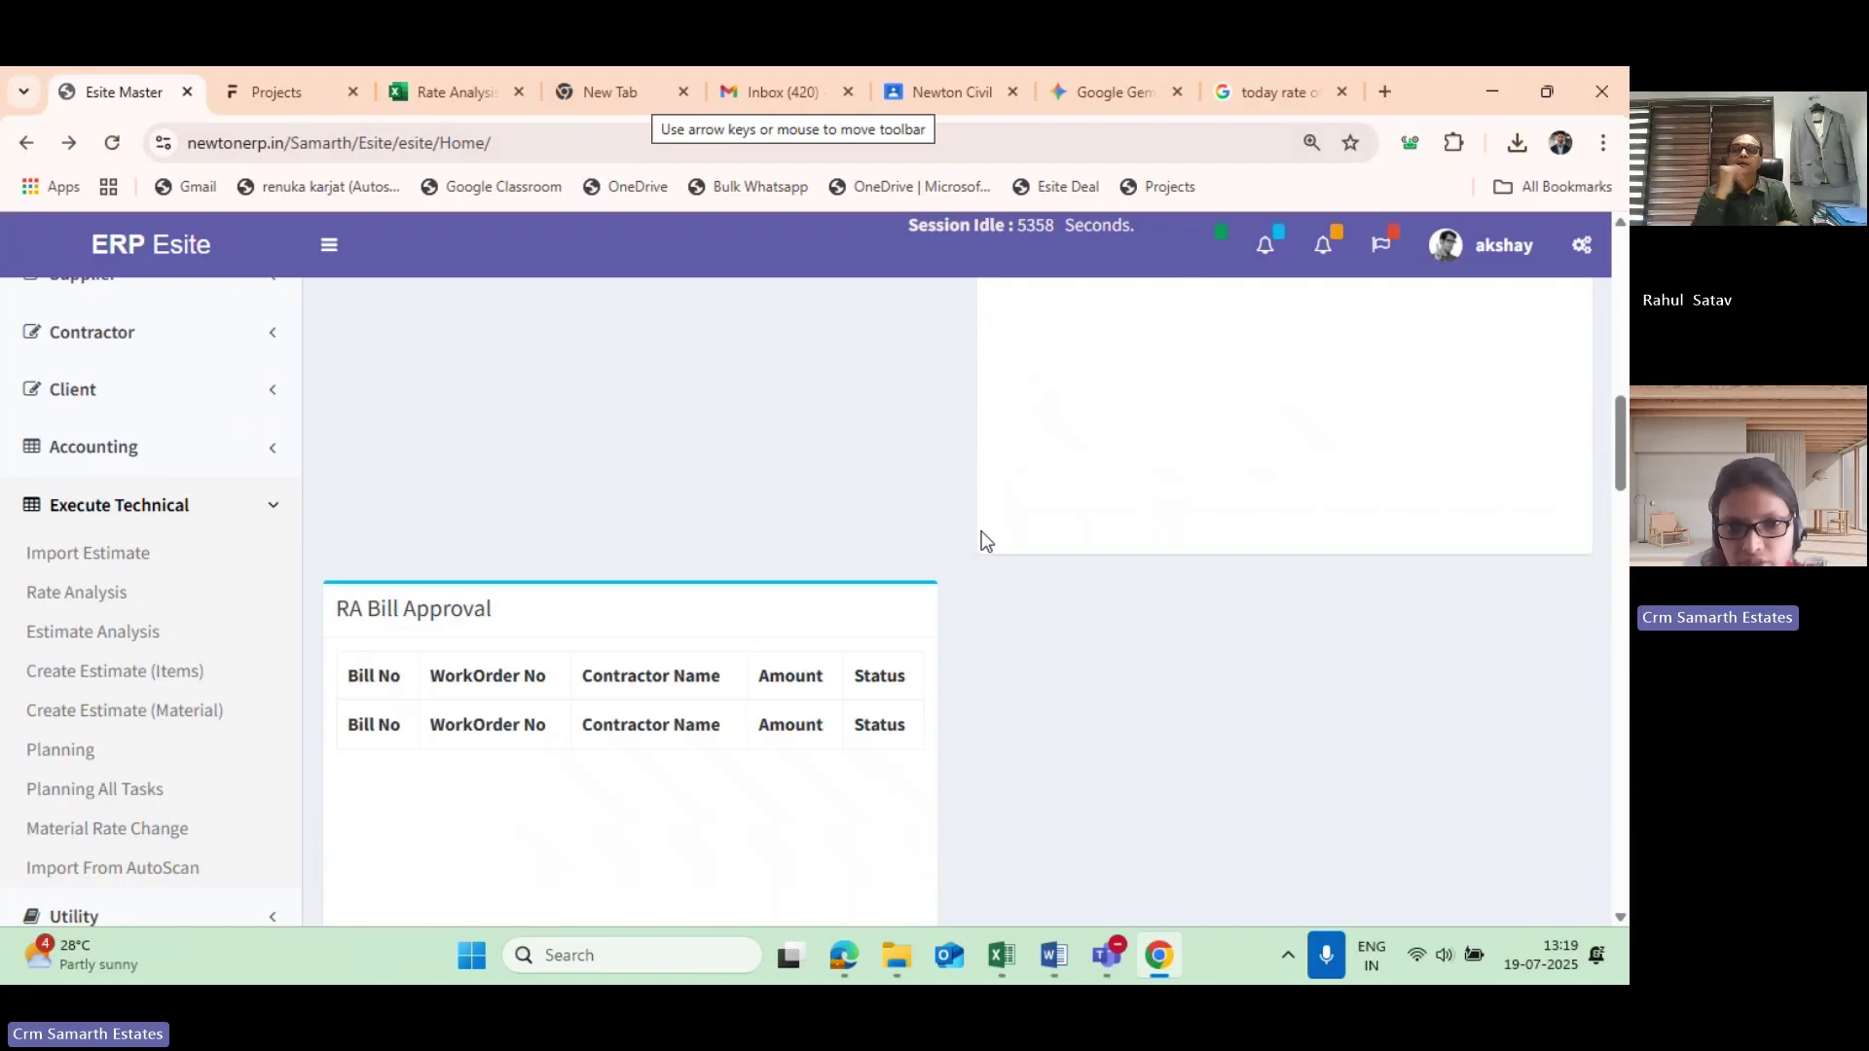
scroll(990, 536, down, 5)
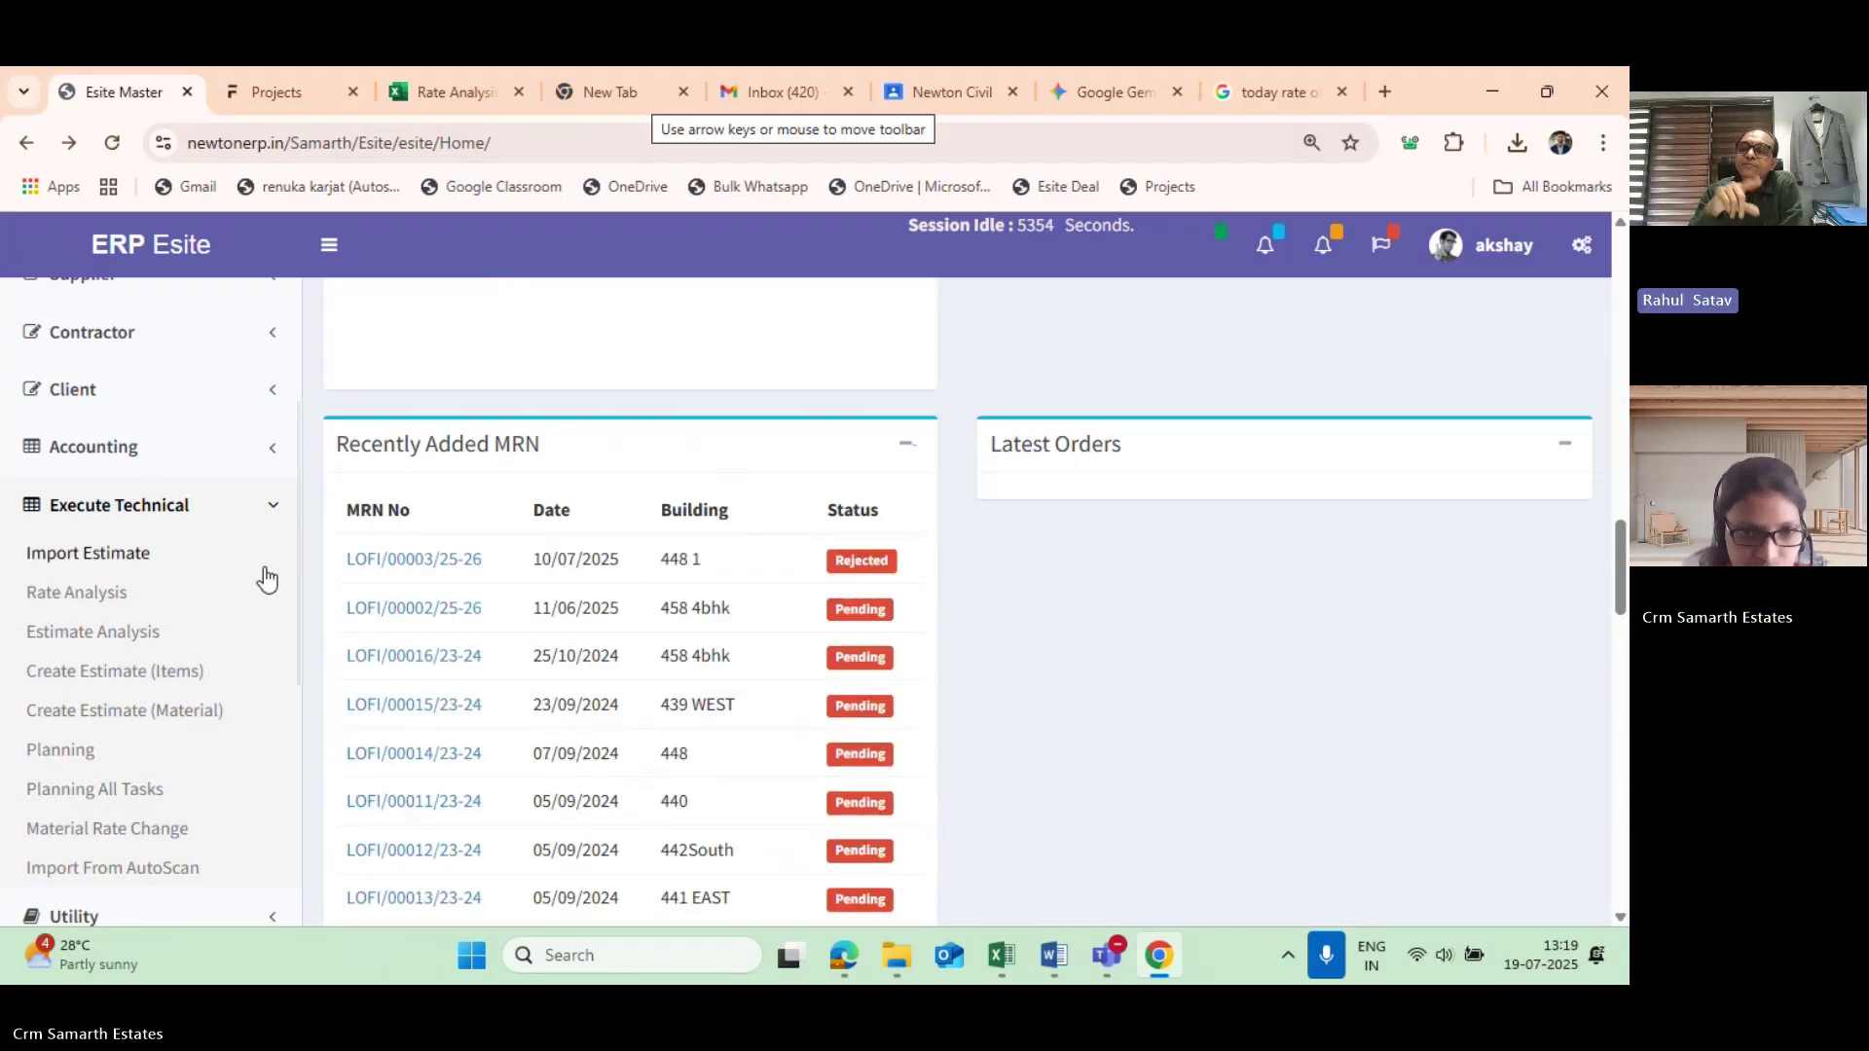
scroll(644, 579, down, 1)
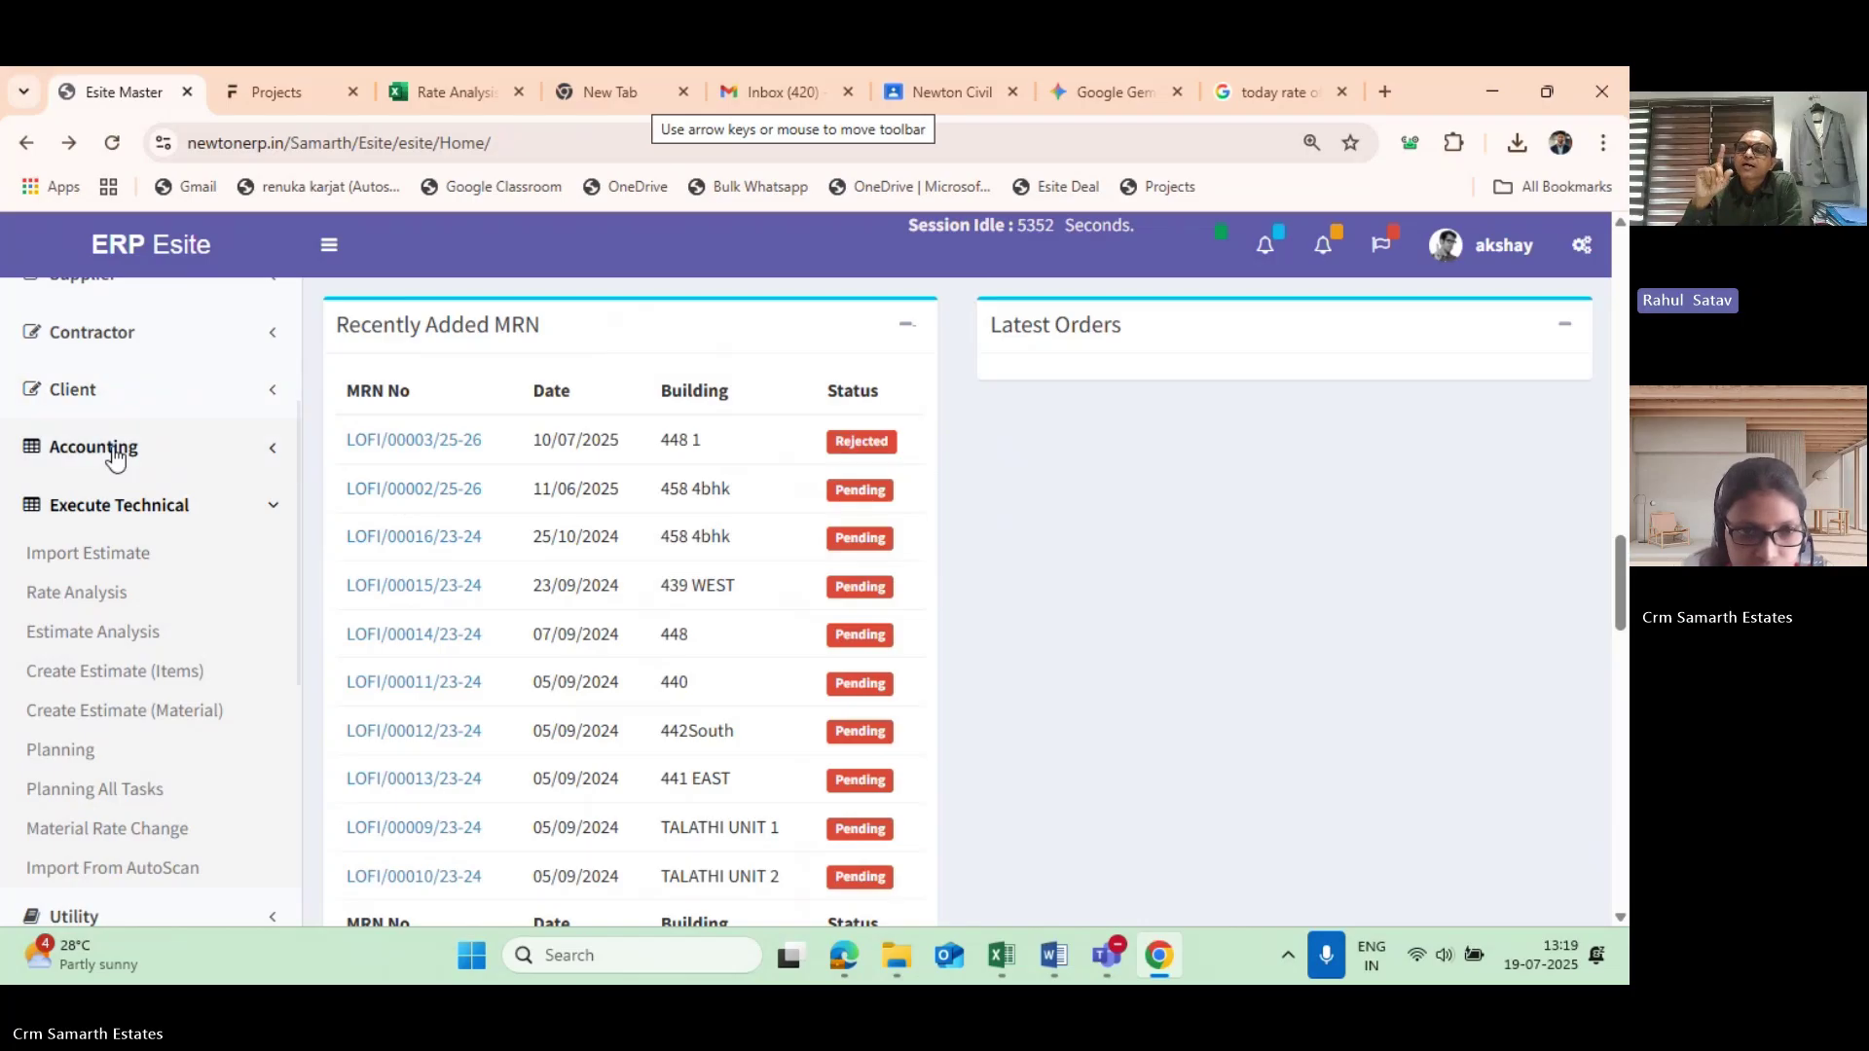
scroll(582, 567, up, 1)
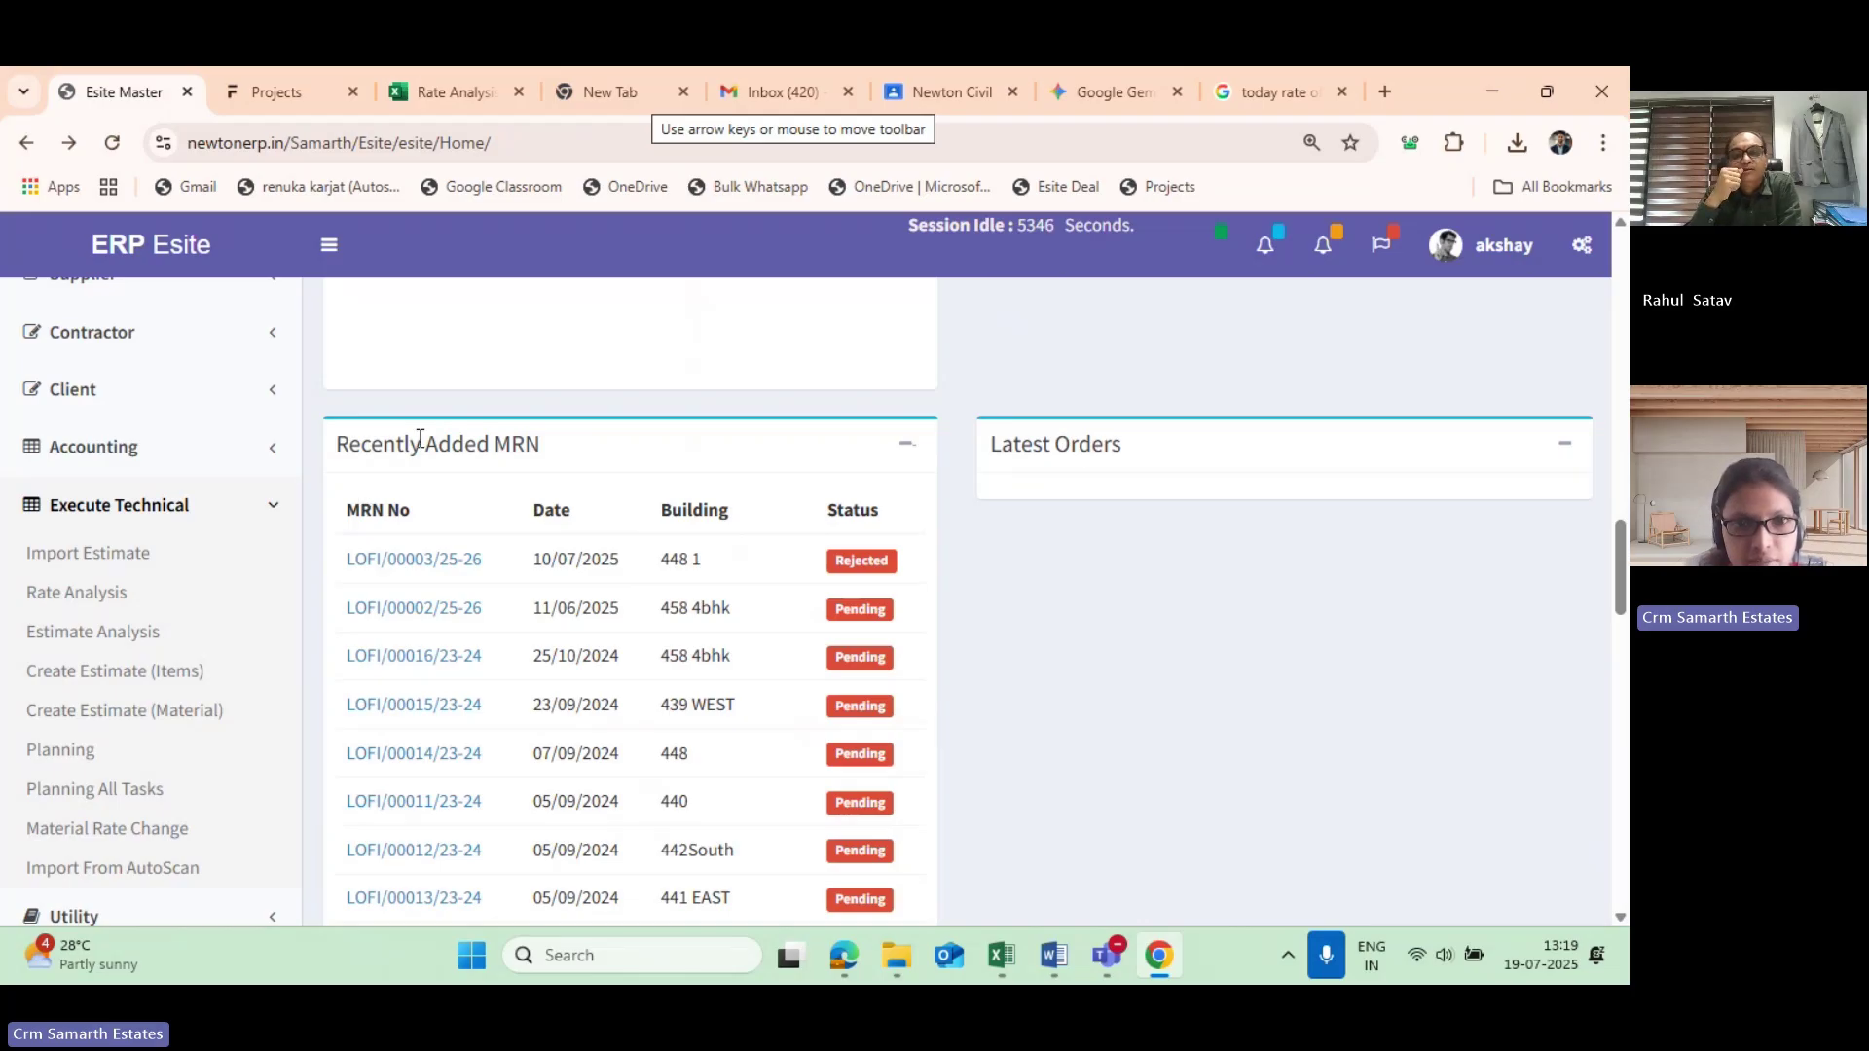
drag(452, 444, 622, 462)
scroll(642, 487, down, 2)
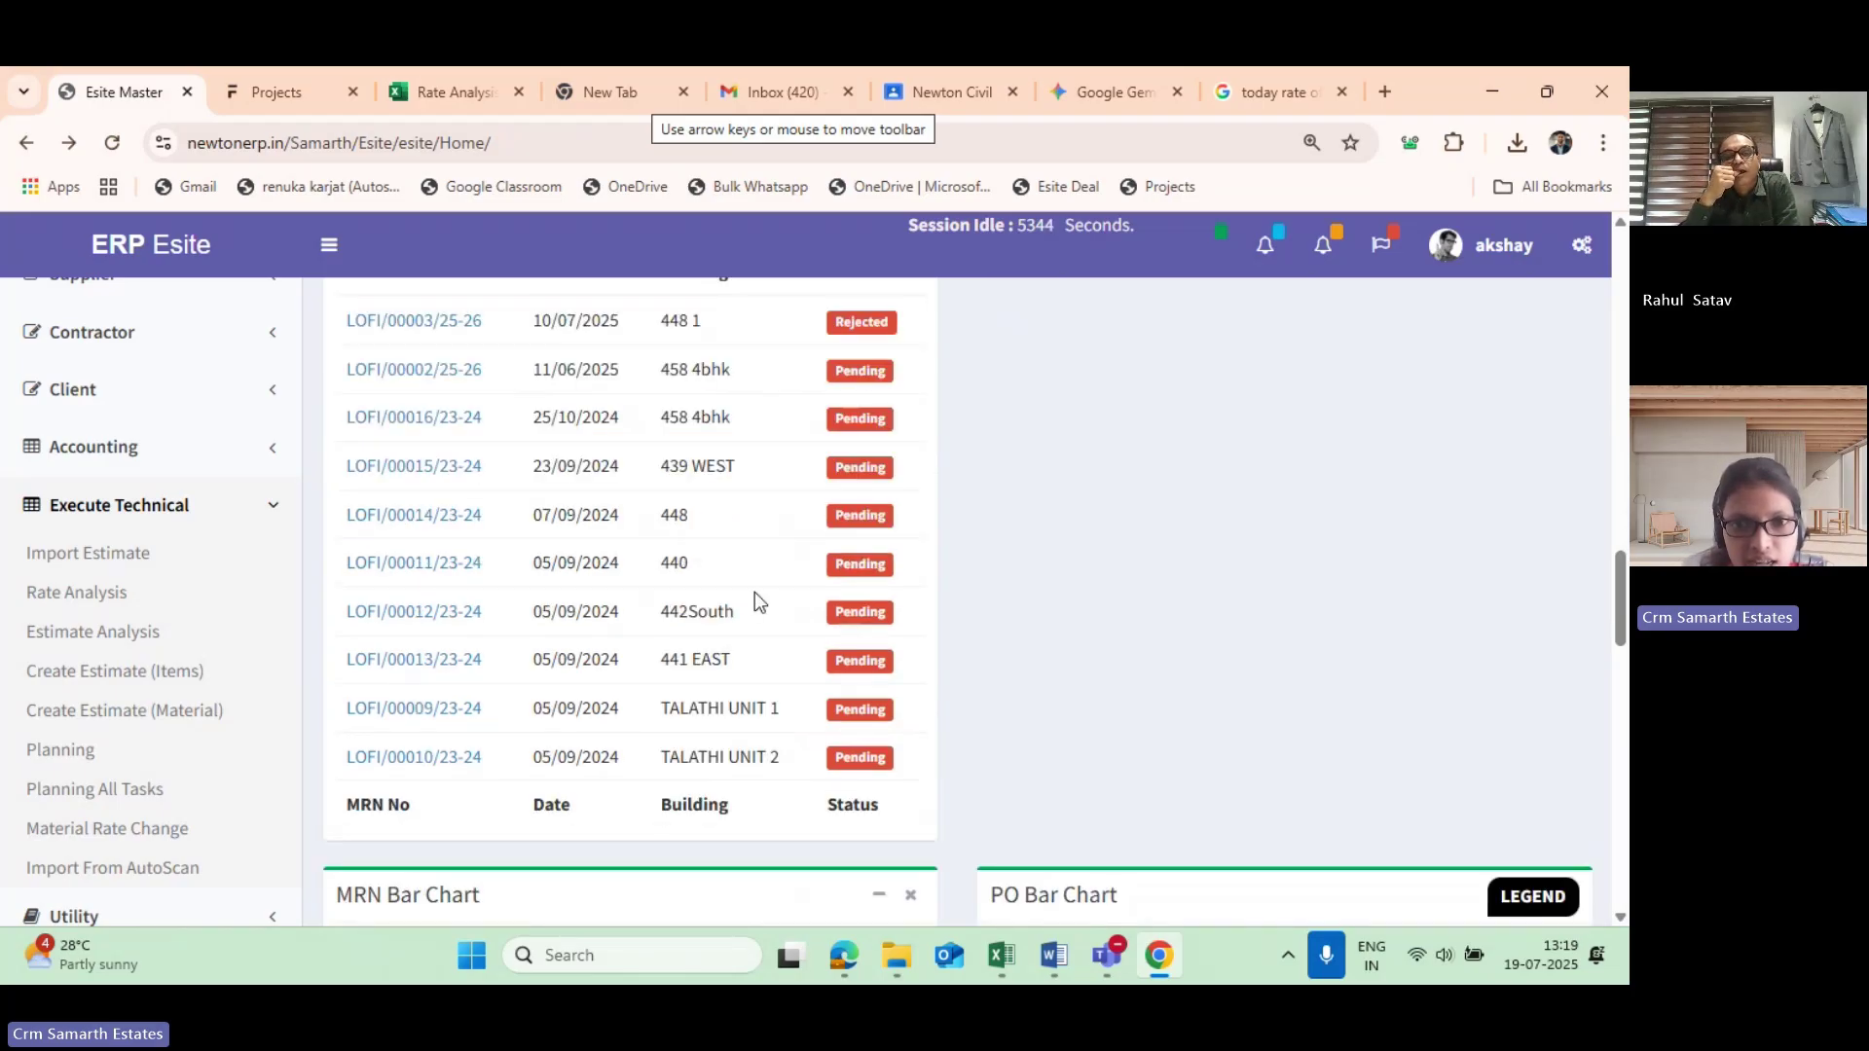
scroll(755, 592, down, 4)
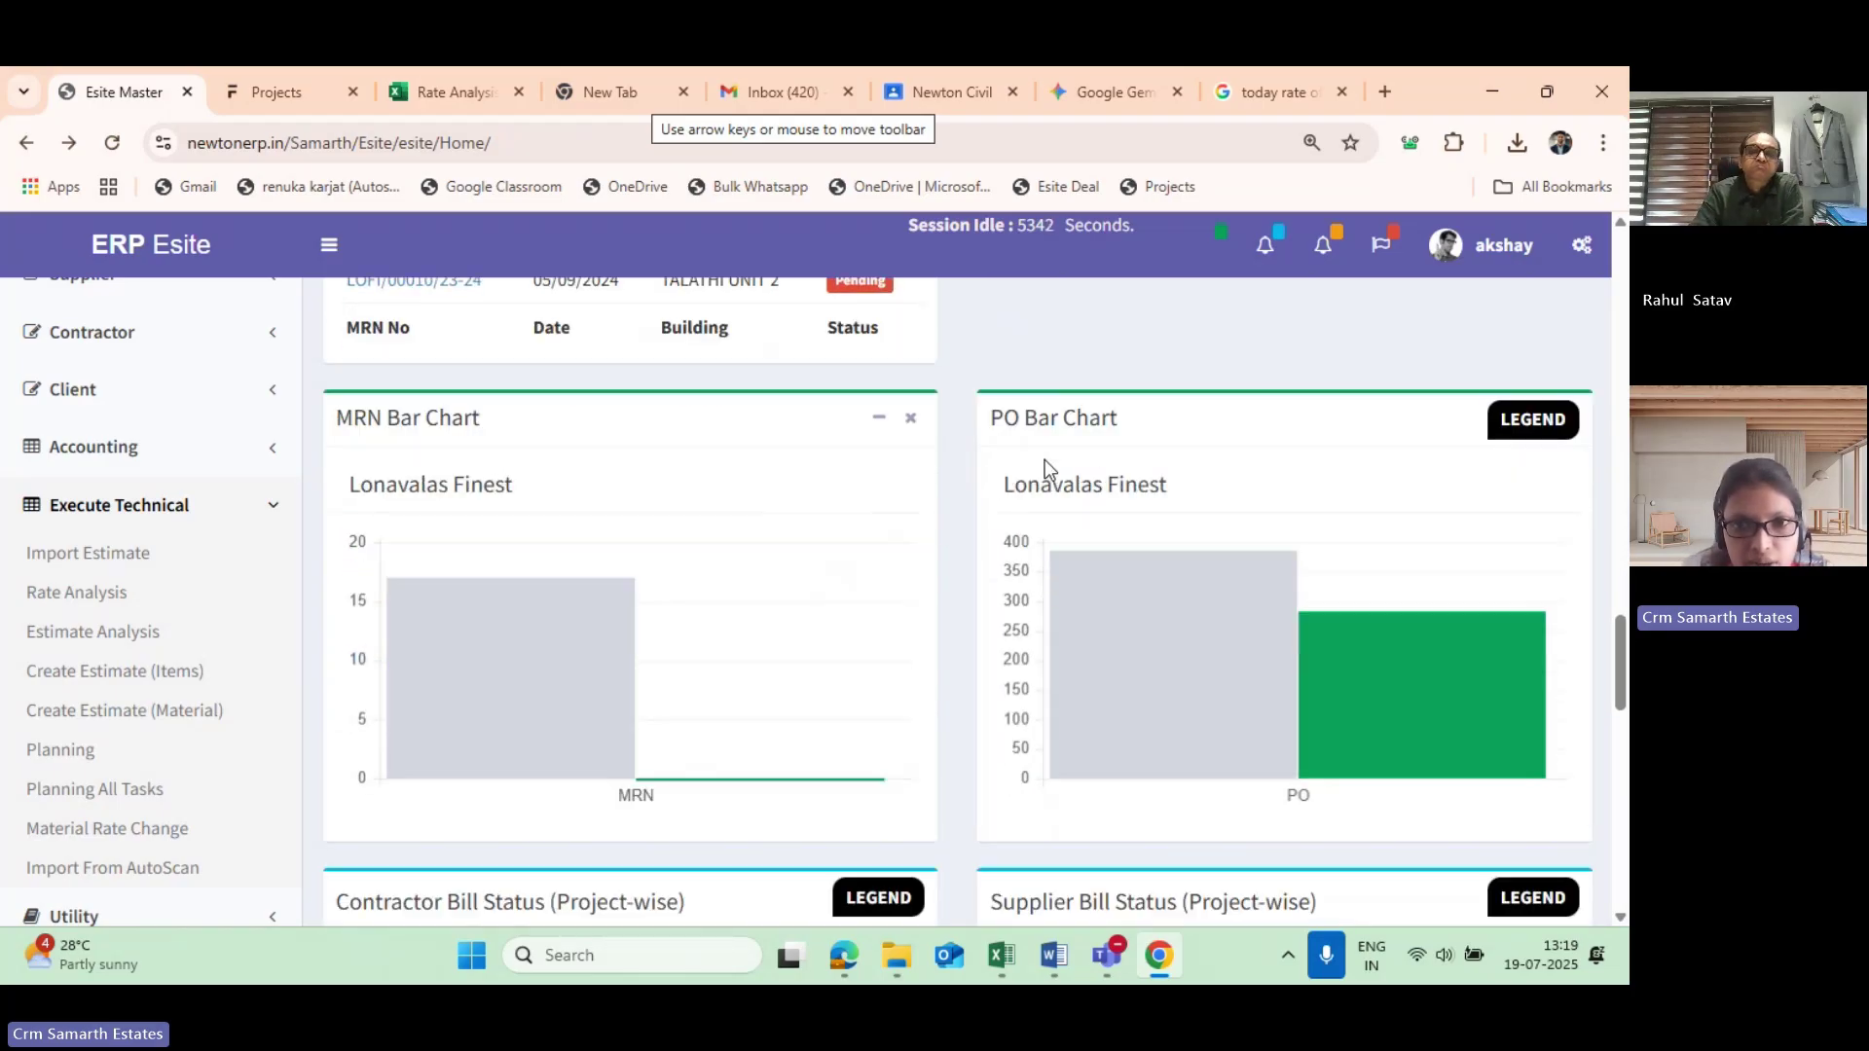
scroll(596, 569, down, 3)
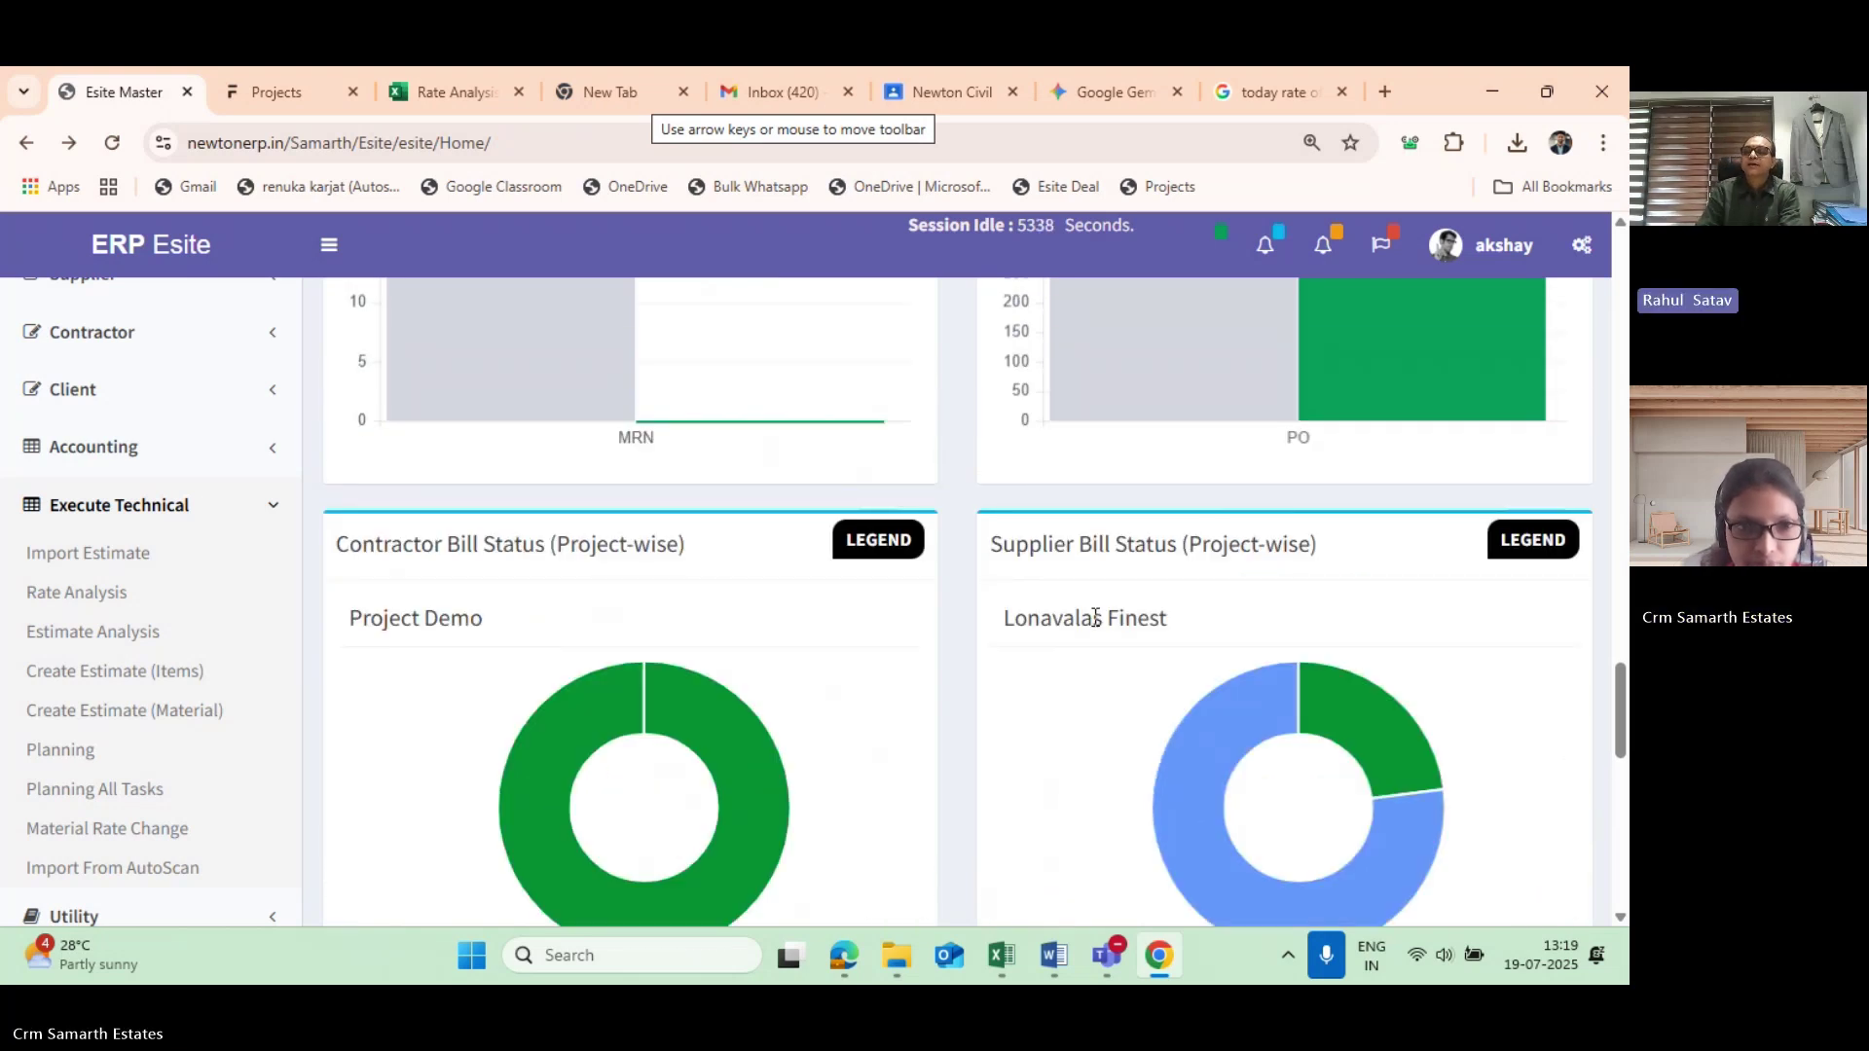
scroll(184, 597, down, 4)
scroll(303, 594, up, 4)
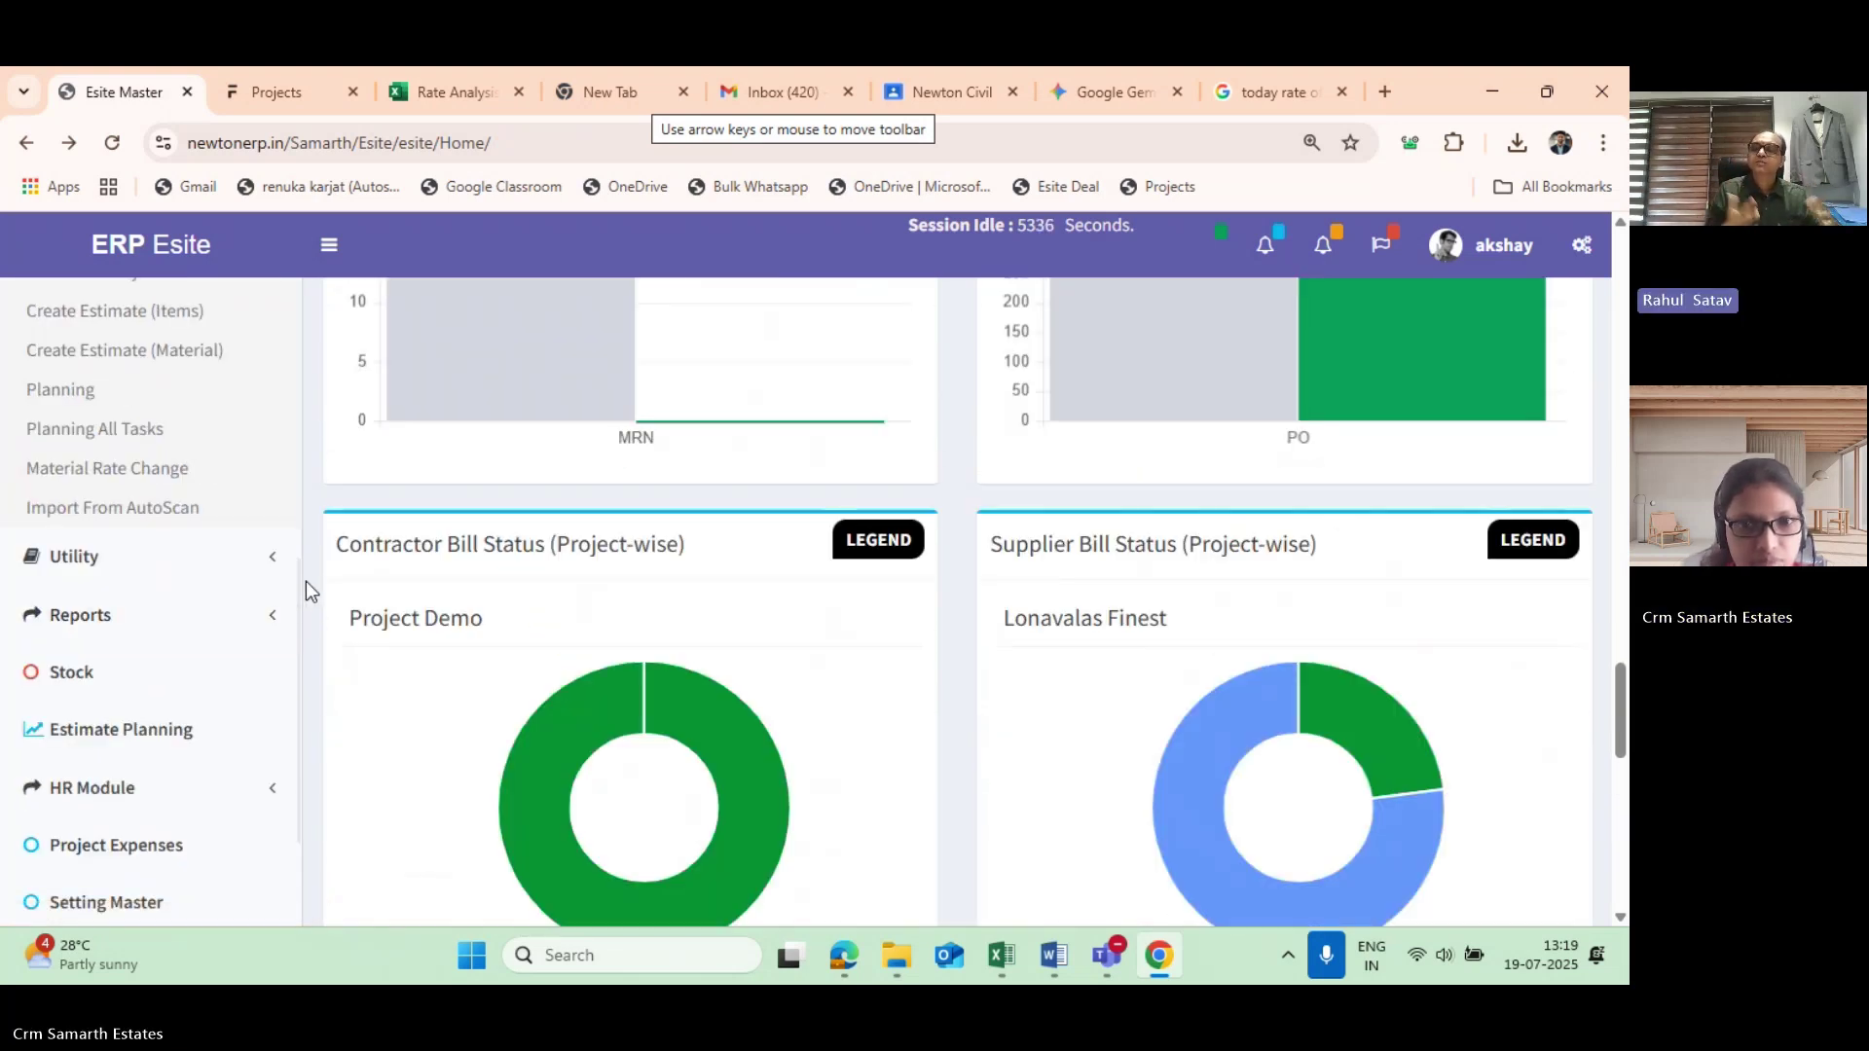